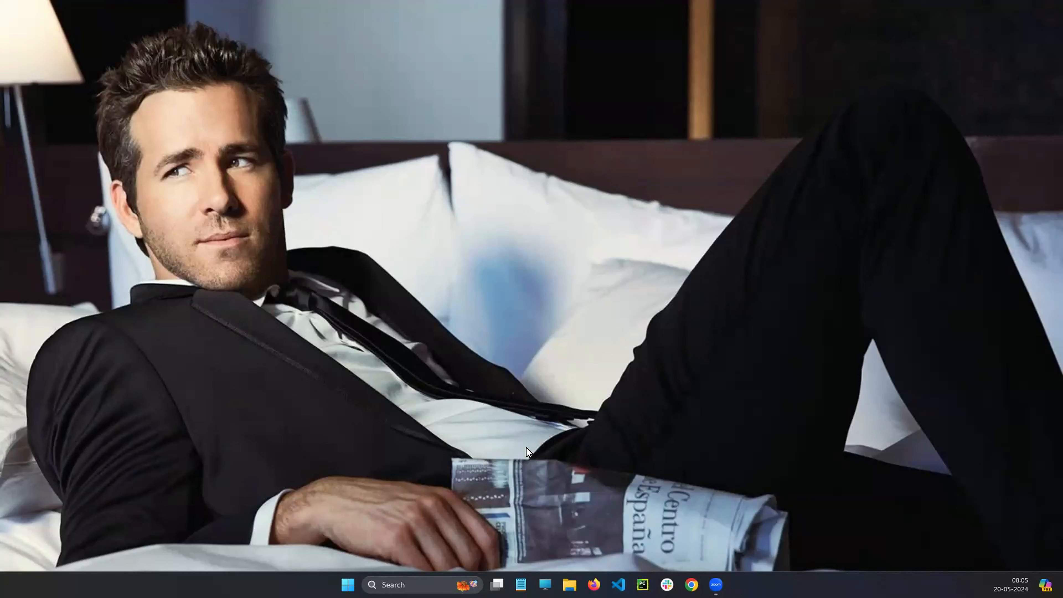
Open the morning_730 folder inside Downloads in File Explorer.
{"action": "right_click", "coordinate": [624, 77]}
{"action": "left_click", "coordinate": [640, 125]}
{"action": "left_click", "coordinate": [570, 585]}
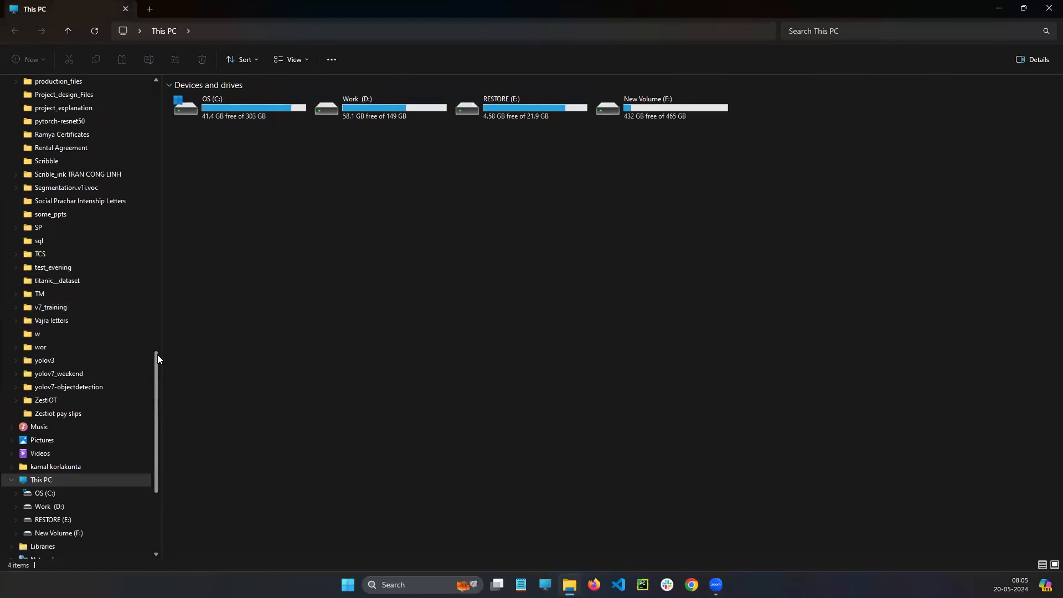
{"action": "left_click_drag", "start_coordinate": [157, 354], "coordinate": [162, 95]}
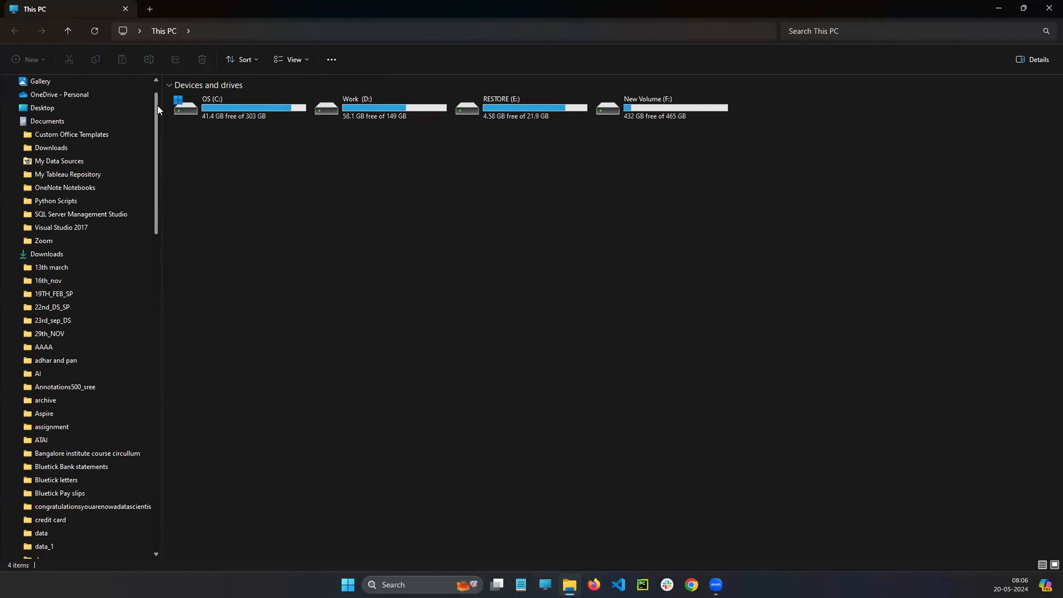
{"action": "left_click_drag", "start_coordinate": [157, 105], "coordinate": [157, 84]}
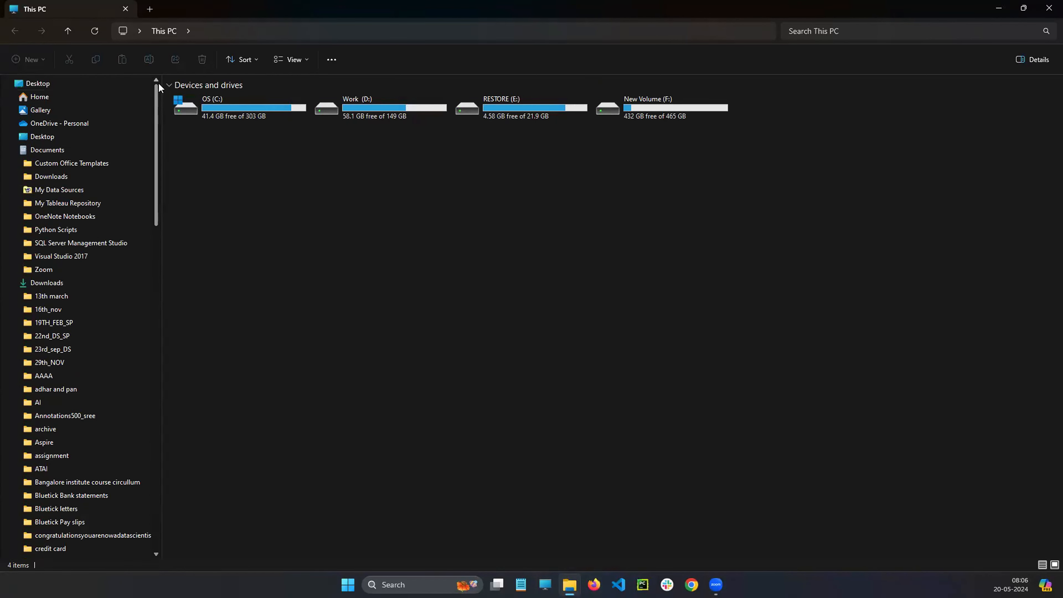
{"action": "left_click", "coordinate": [54, 287]}
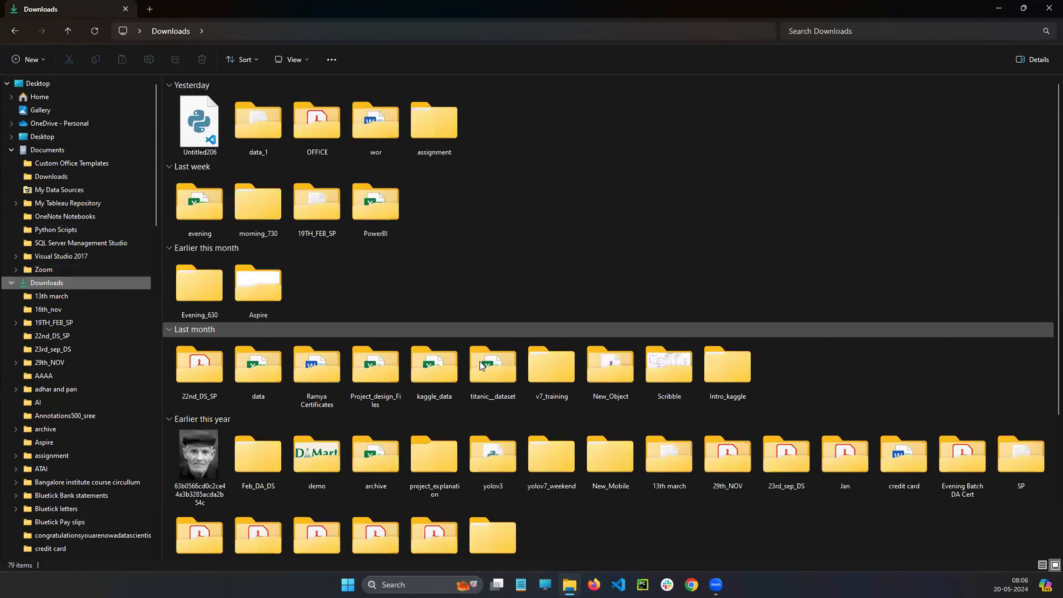
{"action": "double_click", "coordinate": [265, 234]}
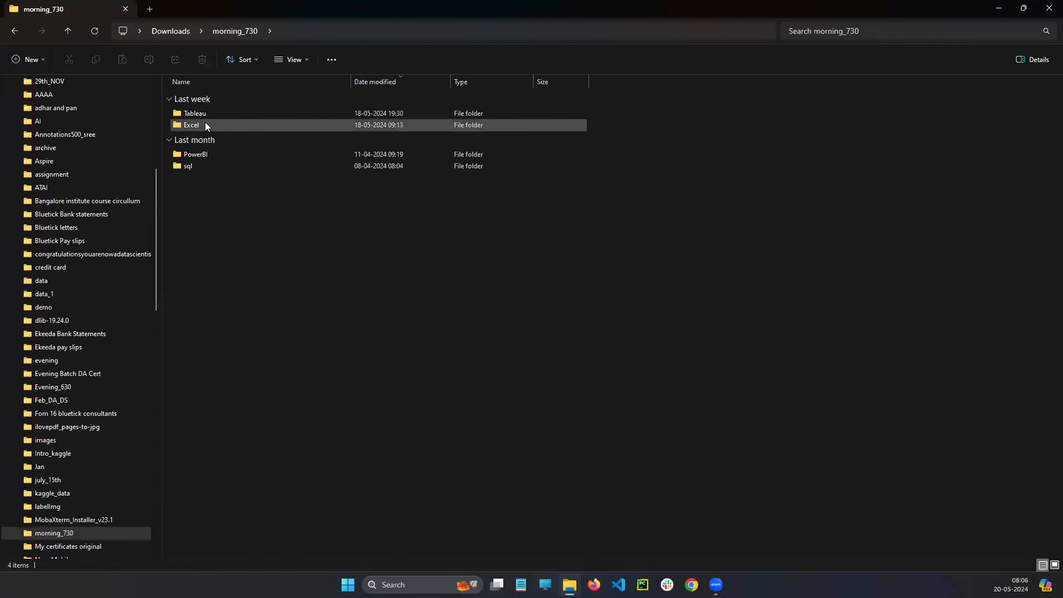
Open the Math_Operations workbook from the Excel folder and dismiss the Office activation notice.
{"action": "left_click", "coordinate": [206, 125]}
{"action": "double_click", "coordinate": [205, 125]}
{"action": "double_click", "coordinate": [222, 113]}
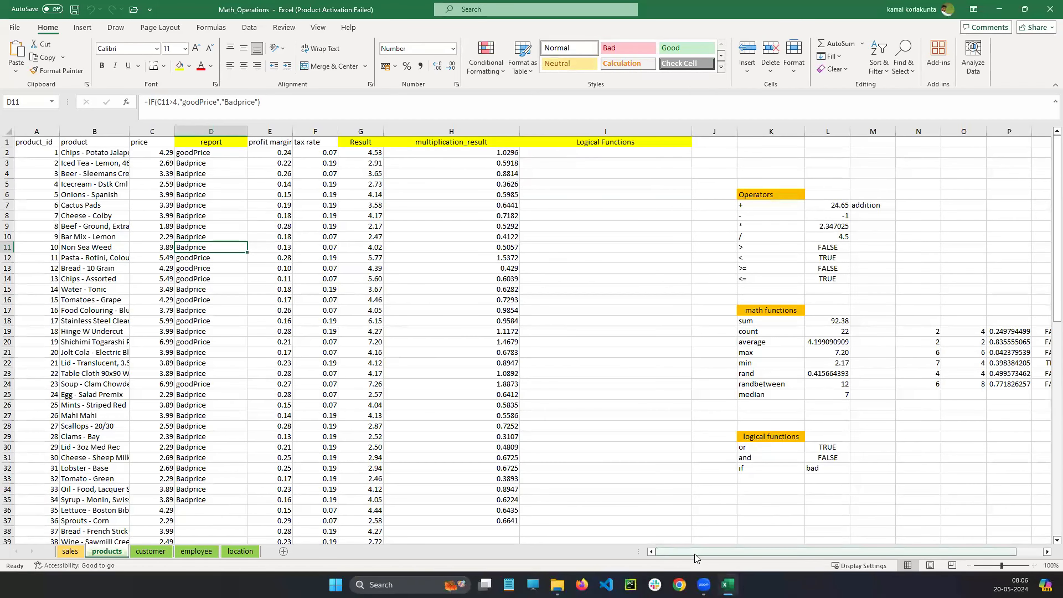
{"action": "mouse_move", "coordinate": [695, 555]}
{"action": "left_mouse_down"}
{"action": "mouse_move", "coordinate": [742, 557]}
{"action": "mouse_move", "coordinate": [694, 555]}
{"action": "left_mouse_up"}
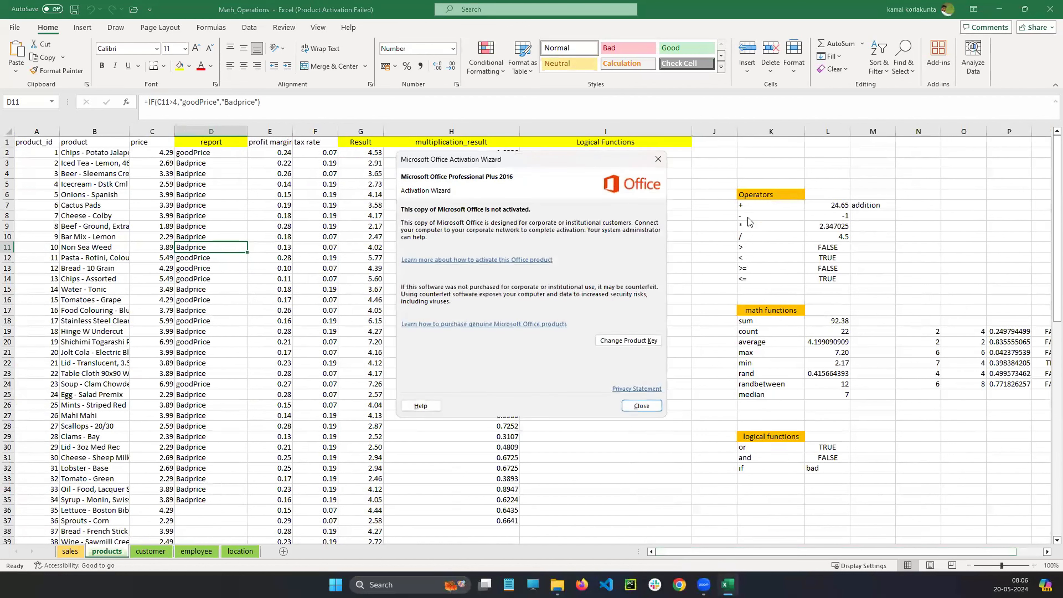
{"action": "left_click", "coordinate": [657, 159]}
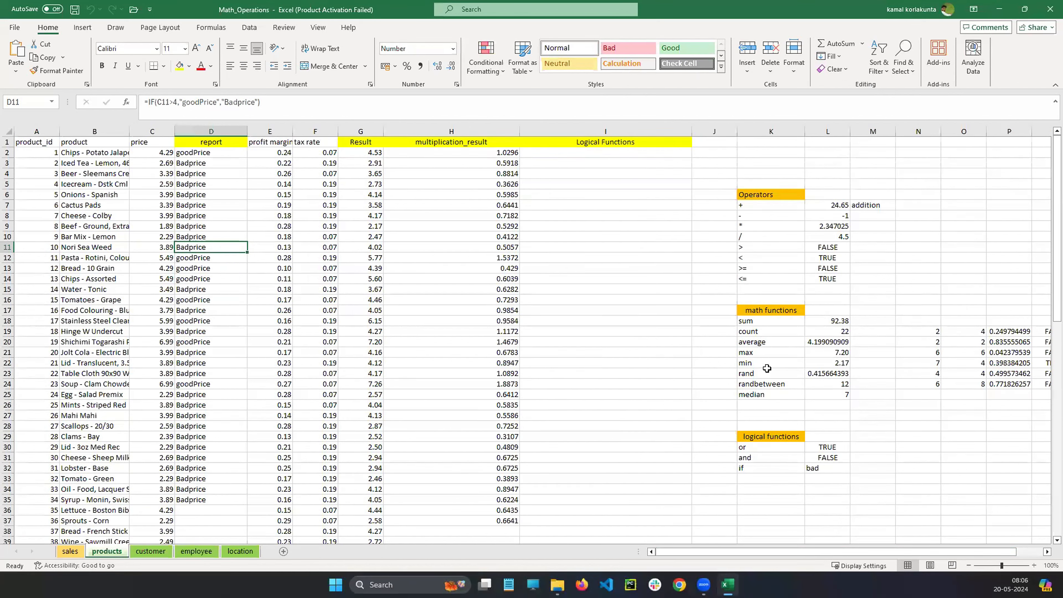
Review the or, and, and if entries under logical functions, marking the if entry and the report column with the annotation pen.
{"action": "left_click", "coordinate": [774, 438]}
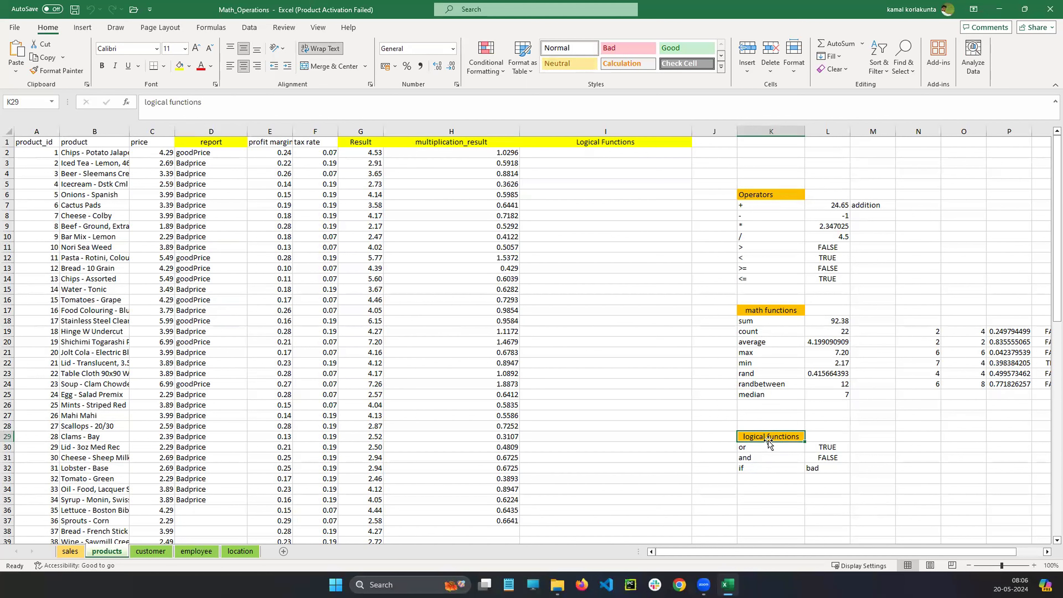
{"action": "left_click", "coordinate": [763, 460]}
{"action": "left_click", "coordinate": [760, 450]}
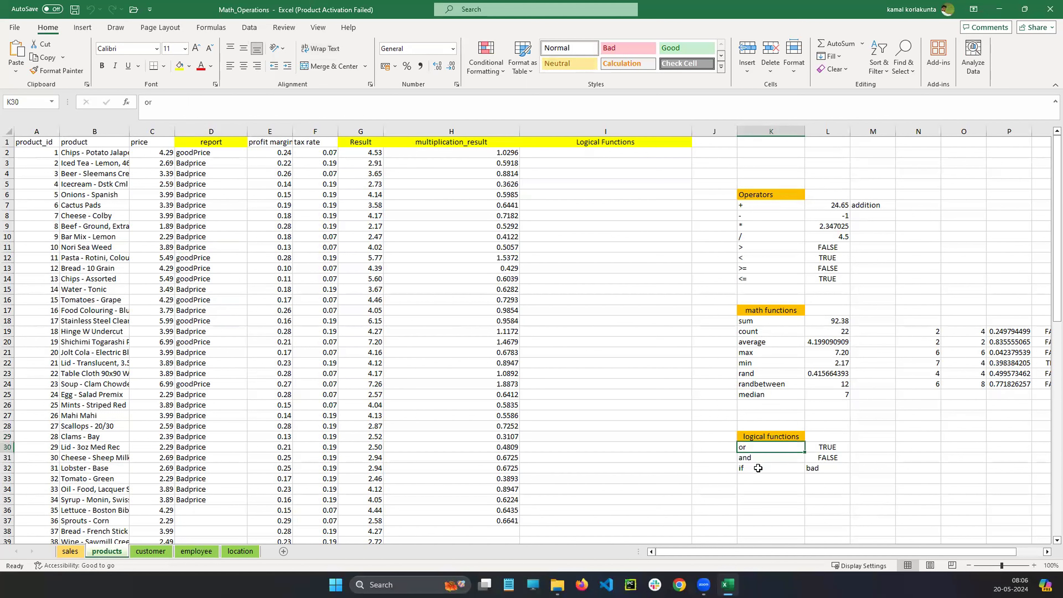
{"action": "left_click", "coordinate": [758, 468]}
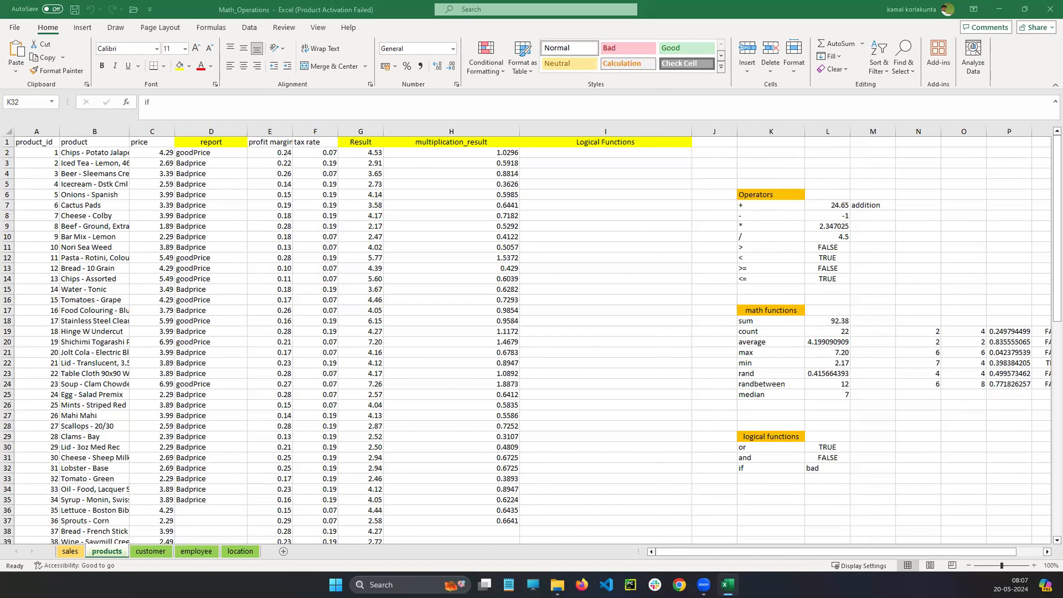
{"action": "mouse_move", "coordinate": [747, 461]}
{"action": "left_mouse_down"}
{"action": "mouse_move", "coordinate": [749, 476]}
{"action": "mouse_move", "coordinate": [752, 463]}
{"action": "left_mouse_up"}
{"action": "mouse_move", "coordinate": [205, 146]}
{"action": "left_mouse_down"}
{"action": "mouse_move", "coordinate": [180, 145]}
{"action": "mouse_move", "coordinate": [212, 158]}
{"action": "mouse_move", "coordinate": [184, 141]}
{"action": "left_mouse_up"}
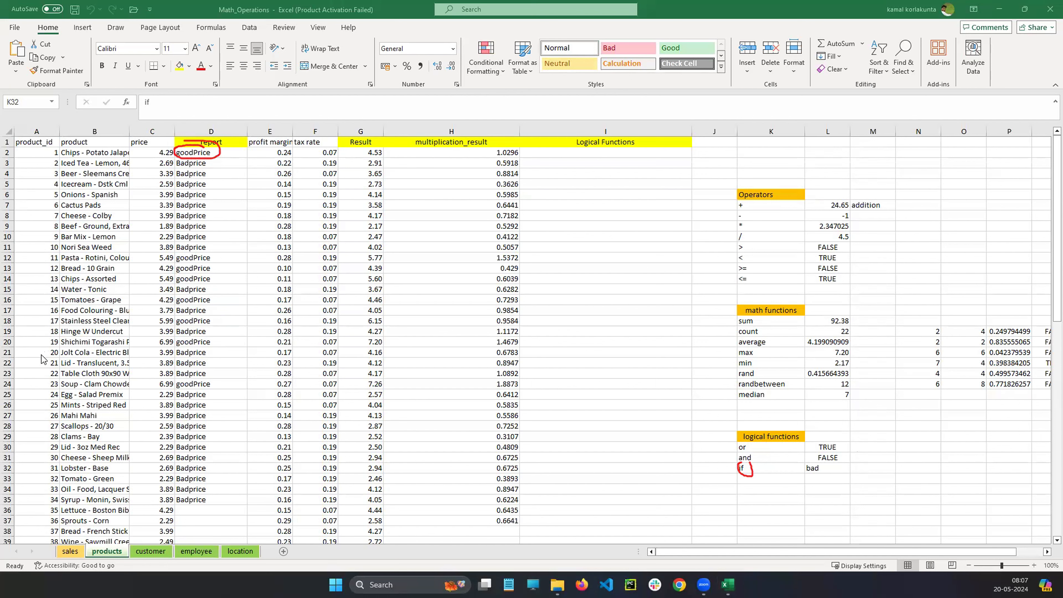
Examine the IF formula in cell D2 of the report column, and revisit the if, or and and labels in the logical functions list.
{"action": "scroll", "coordinate": [42, 358], "scroll_direction": "down", "scroll_amount": 1}
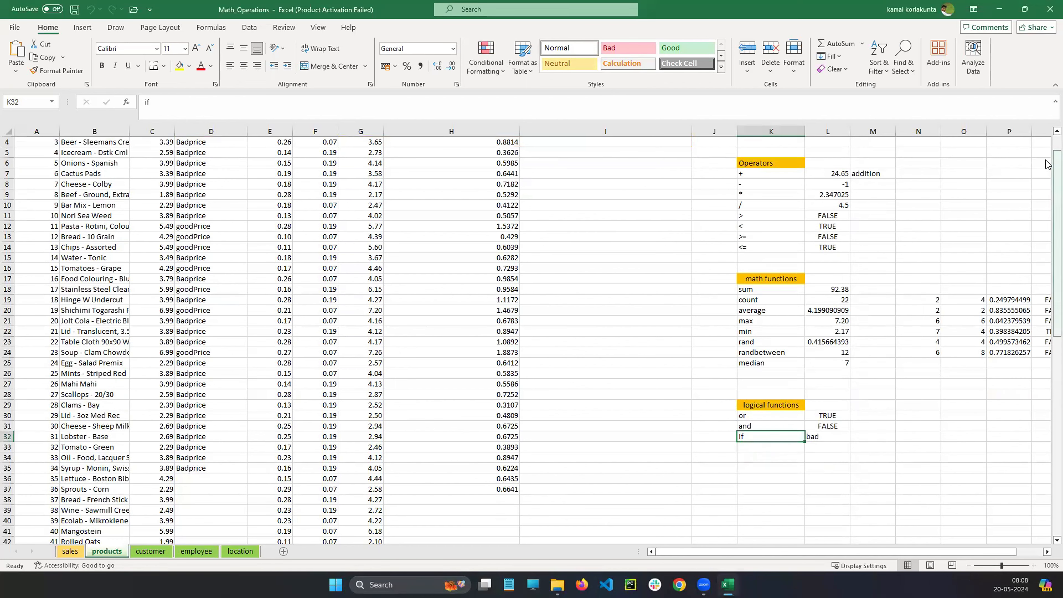
{"action": "left_click_drag", "start_coordinate": [1056, 164], "coordinate": [1056, 149]}
{"action": "left_click", "coordinate": [210, 153]}
{"action": "double_click", "coordinate": [210, 152]}
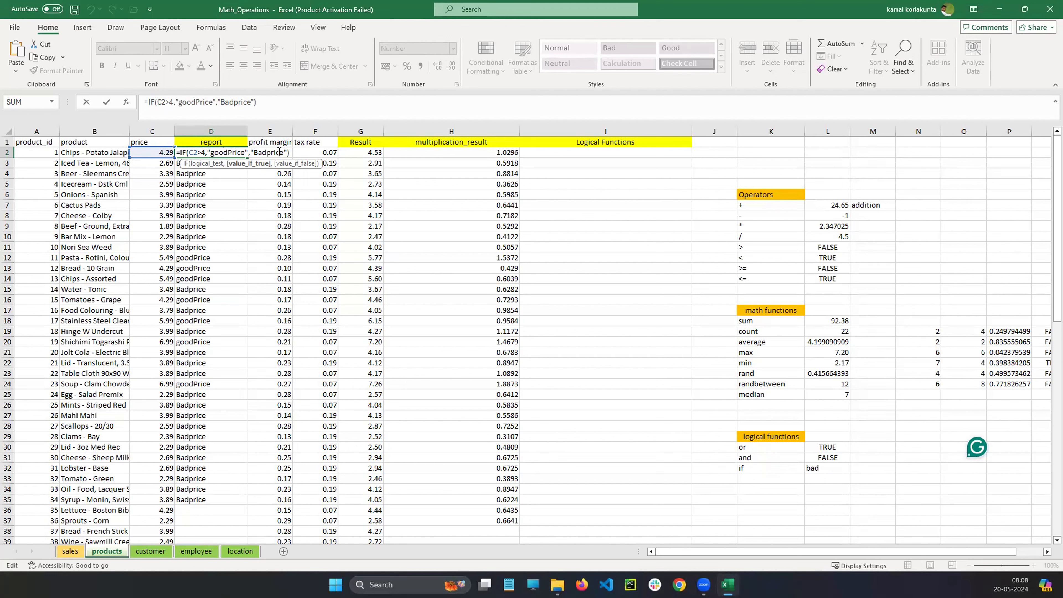
{"action": "key", "text": "Return"}
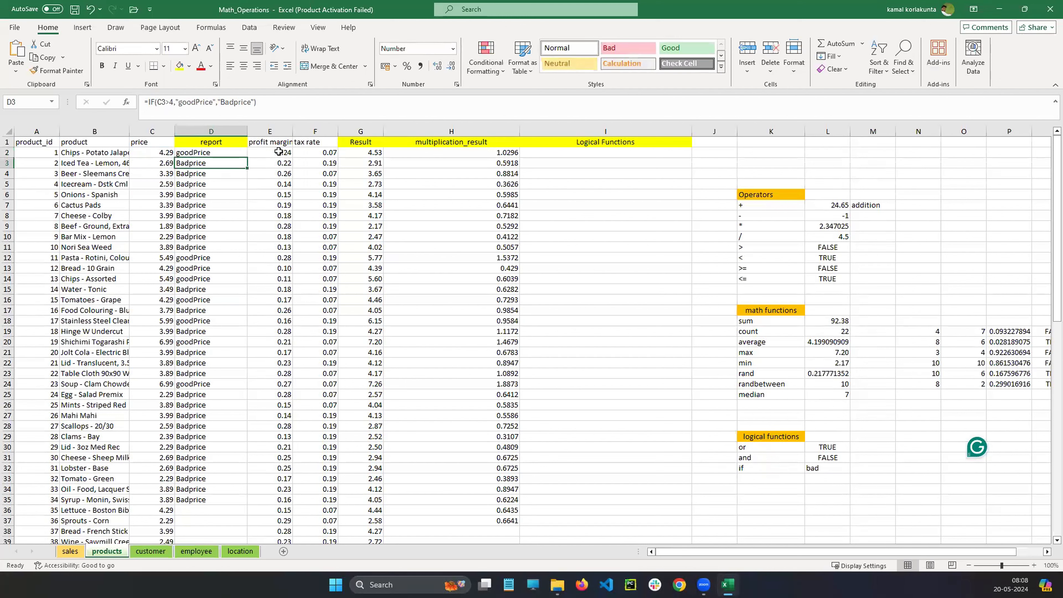
{"action": "left_click", "coordinate": [762, 468]}
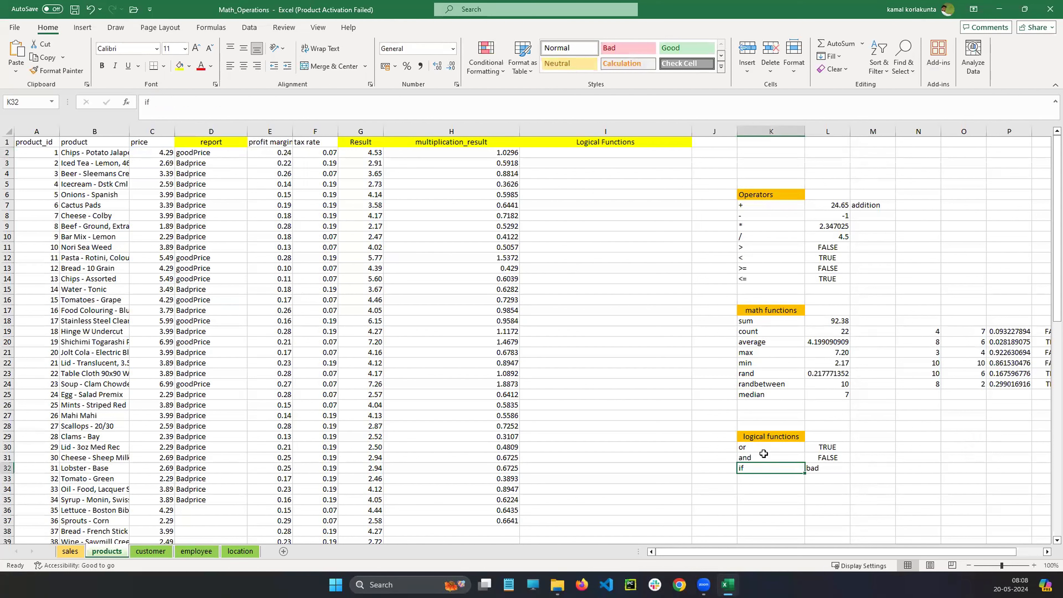
{"action": "left_click", "coordinate": [764, 455]}
{"action": "left_click", "coordinate": [764, 451]}
{"action": "left_click", "coordinate": [764, 457]}
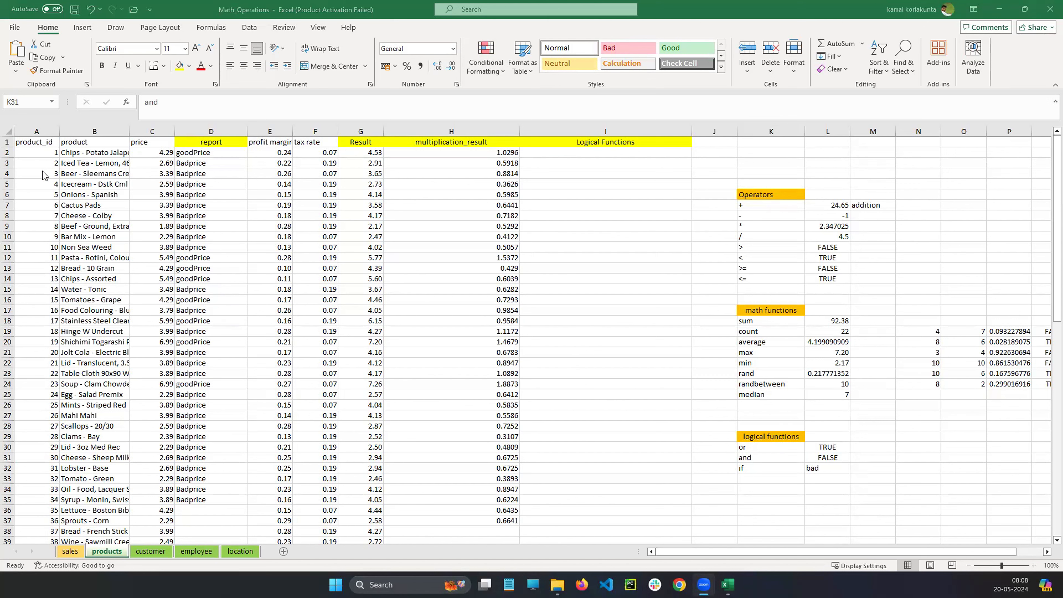
Draw freehand true/false annotations over the sheet to compare OR and AND, and erase them.
{"action": "left_click_drag", "start_coordinate": [384, 194], "coordinate": [382, 221]}
{"action": "left_click_drag", "start_coordinate": [437, 191], "coordinate": [441, 203]}
{"action": "left_click_drag", "start_coordinate": [740, 177], "coordinate": [745, 196]}
{"action": "left_click_drag", "start_coordinate": [785, 168], "coordinate": [785, 183]}
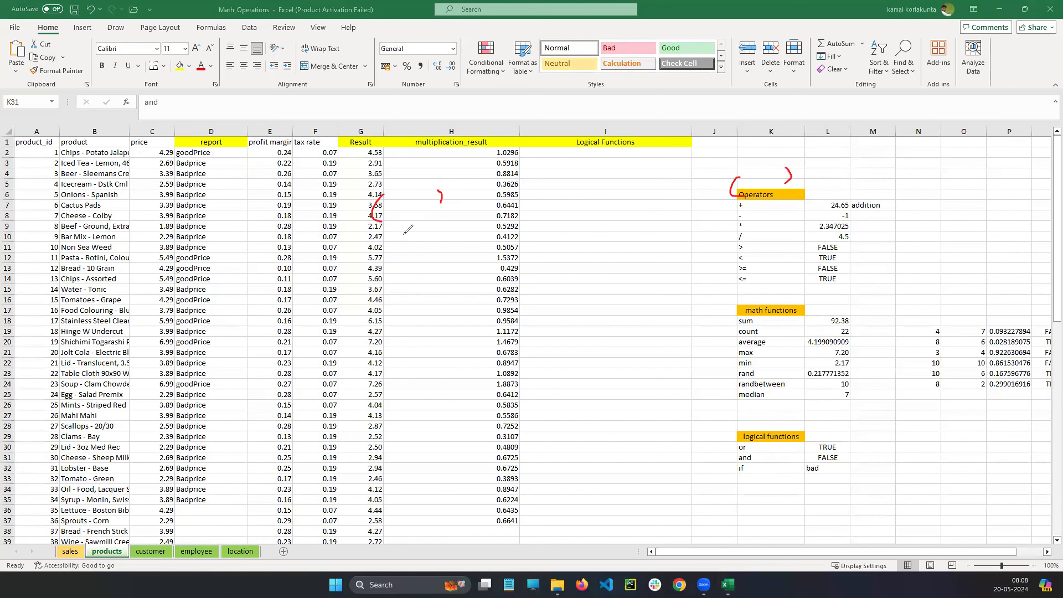
{"action": "mouse_move", "coordinate": [384, 228]}
{"action": "left_mouse_down"}
{"action": "mouse_move", "coordinate": [460, 230]}
{"action": "mouse_move", "coordinate": [417, 255]}
{"action": "left_mouse_up"}
{"action": "left_click_drag", "start_coordinate": [420, 242], "coordinate": [421, 301]}
{"action": "left_click_drag", "start_coordinate": [418, 290], "coordinate": [468, 289]}
{"action": "left_click_drag", "start_coordinate": [725, 212], "coordinate": [803, 208]}
{"action": "mouse_move", "coordinate": [763, 239]}
{"action": "left_mouse_down"}
{"action": "mouse_move", "coordinate": [770, 260]}
{"action": "mouse_move", "coordinate": [777, 251]}
{"action": "left_mouse_up"}
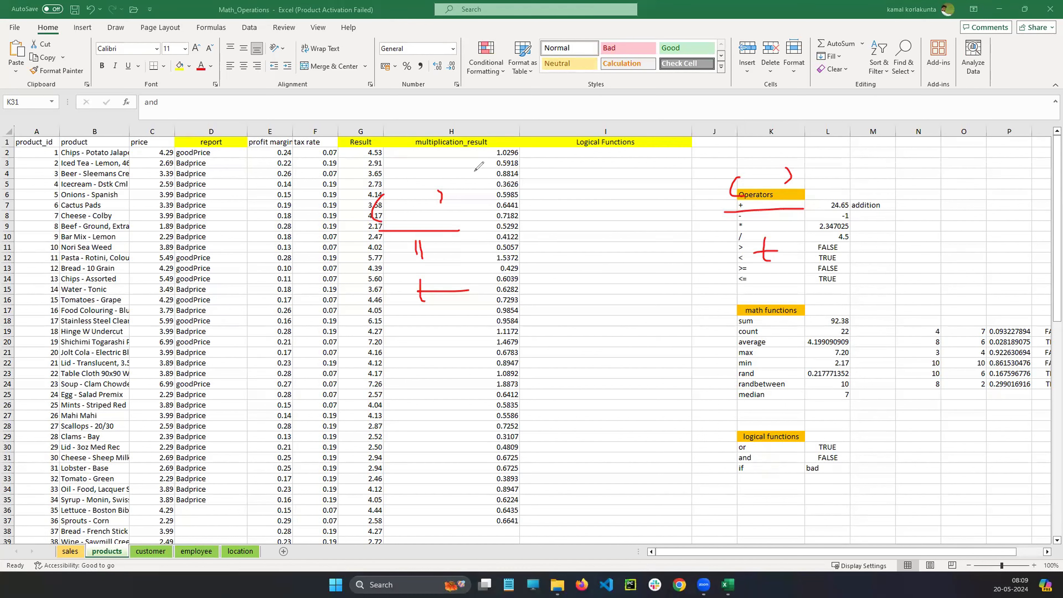
{"action": "mouse_move", "coordinate": [412, 133]}
{"action": "left_mouse_down"}
{"action": "mouse_move", "coordinate": [420, 159]}
{"action": "mouse_move", "coordinate": [439, 146]}
{"action": "left_mouse_up"}
{"action": "mouse_move", "coordinate": [731, 100]}
{"action": "left_mouse_down"}
{"action": "mouse_move", "coordinate": [738, 137]}
{"action": "mouse_move", "coordinate": [747, 122]}
{"action": "left_mouse_up"}
{"action": "mouse_move", "coordinate": [586, 139]}
{"action": "left_mouse_down"}
{"action": "mouse_move", "coordinate": [572, 144]}
{"action": "mouse_move", "coordinate": [607, 126]}
{"action": "left_mouse_up"}
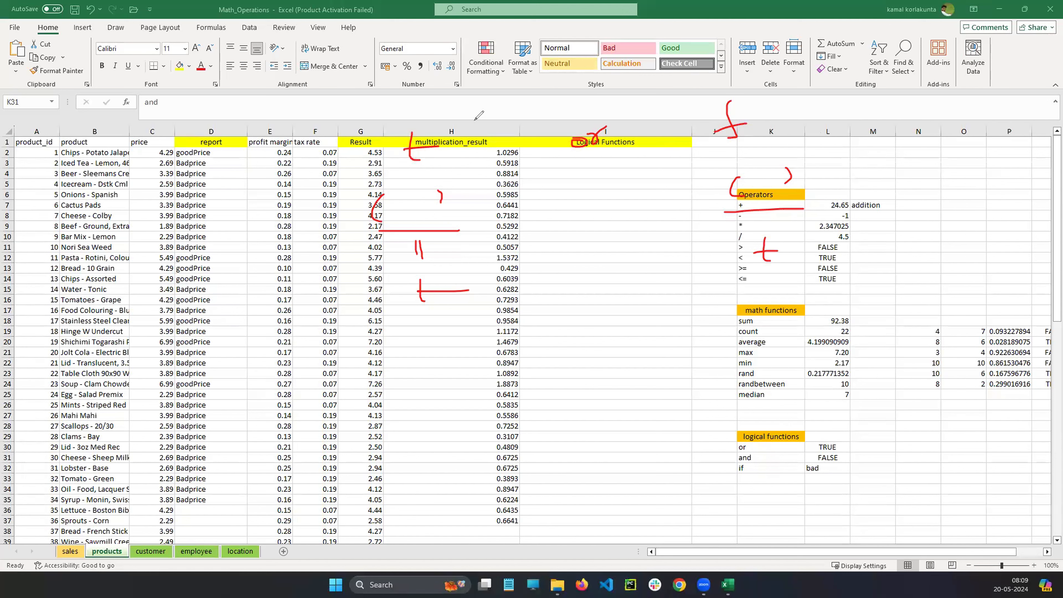
{"action": "mouse_move", "coordinate": [441, 88]}
{"action": "left_mouse_down"}
{"action": "mouse_move", "coordinate": [438, 111]}
{"action": "mouse_move", "coordinate": [456, 98]}
{"action": "left_mouse_up"}
{"action": "mouse_move", "coordinate": [768, 56]}
{"action": "left_mouse_down"}
{"action": "mouse_move", "coordinate": [744, 81]}
{"action": "mouse_move", "coordinate": [752, 71]}
{"action": "left_mouse_up"}
{"action": "left_click_drag", "start_coordinate": [603, 309], "coordinate": [606, 315]}
{"action": "left_click_drag", "start_coordinate": [611, 312], "coordinate": [661, 306]}
{"action": "left_click_drag", "start_coordinate": [755, 296], "coordinate": [745, 311]}
{"action": "left_click_drag", "start_coordinate": [739, 302], "coordinate": [752, 298]}
{"action": "mouse_move", "coordinate": [443, 318]}
{"action": "left_mouse_down"}
{"action": "mouse_move", "coordinate": [433, 339]}
{"action": "mouse_move", "coordinate": [463, 329]}
{"action": "left_mouse_up"}
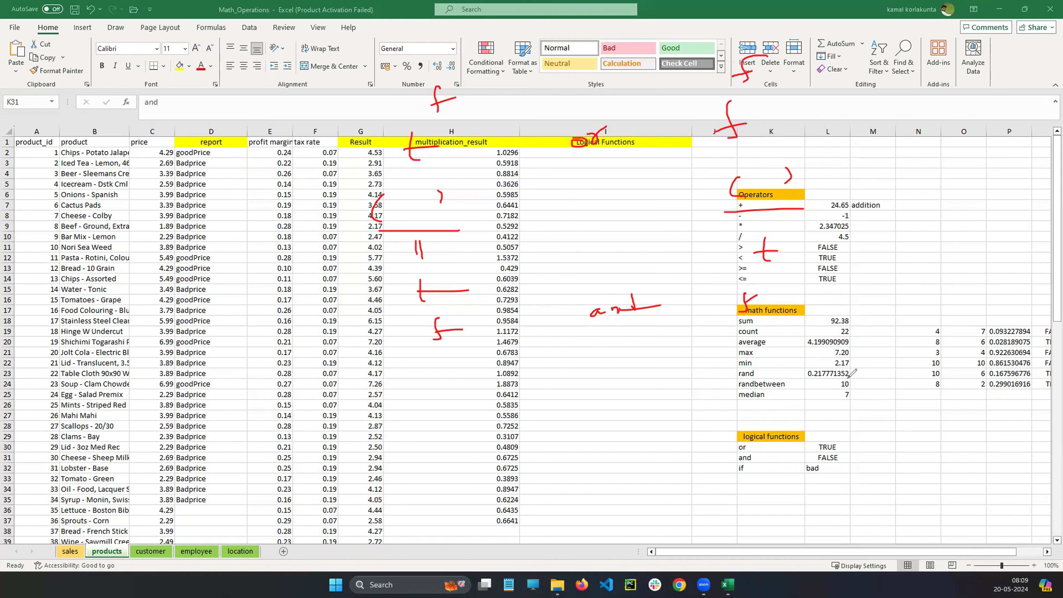
{"action": "mouse_move", "coordinate": [766, 354]}
{"action": "left_mouse_down"}
{"action": "mouse_move", "coordinate": [760, 377]}
{"action": "mouse_move", "coordinate": [774, 367]}
{"action": "left_mouse_up"}
{"action": "left_click_drag", "start_coordinate": [447, 369], "coordinate": [456, 398]}
{"action": "left_click_drag", "start_coordinate": [433, 388], "coordinate": [456, 388]}
{"action": "mouse_move", "coordinate": [469, 435]}
{"action": "left_mouse_down"}
{"action": "mouse_move", "coordinate": [475, 463]}
{"action": "mouse_move", "coordinate": [484, 446]}
{"action": "left_mouse_up"}
{"action": "mouse_move", "coordinate": [771, 418]}
{"action": "left_mouse_down"}
{"action": "mouse_move", "coordinate": [791, 438]}
{"action": "mouse_move", "coordinate": [797, 423]}
{"action": "left_mouse_up"}
{"action": "left_click_drag", "start_coordinate": [833, 424], "coordinate": [854, 431]}
{"action": "mouse_move", "coordinate": [850, 420]}
{"action": "left_mouse_down"}
{"action": "mouse_move", "coordinate": [862, 436]}
{"action": "mouse_move", "coordinate": [908, 422]}
{"action": "left_mouse_up"}
{"action": "left_click_drag", "start_coordinate": [903, 420], "coordinate": [919, 413]}
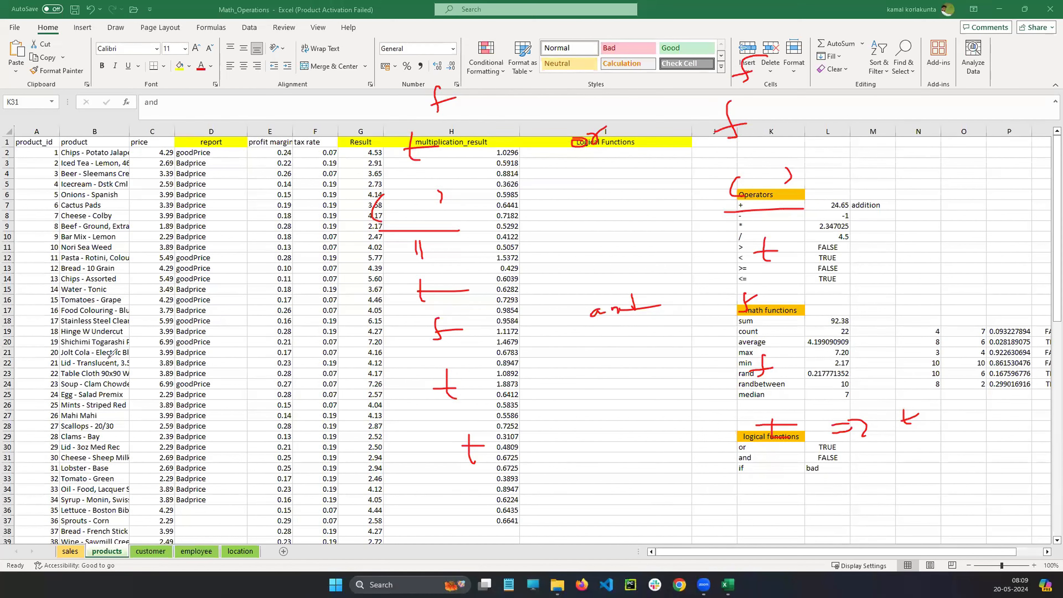
{"action": "key", "text": "e"}
Mark the math functions list from count to median with the annotation pen, and erase the marks.
{"action": "left_click_drag", "start_coordinate": [722, 349], "coordinate": [748, 337]}
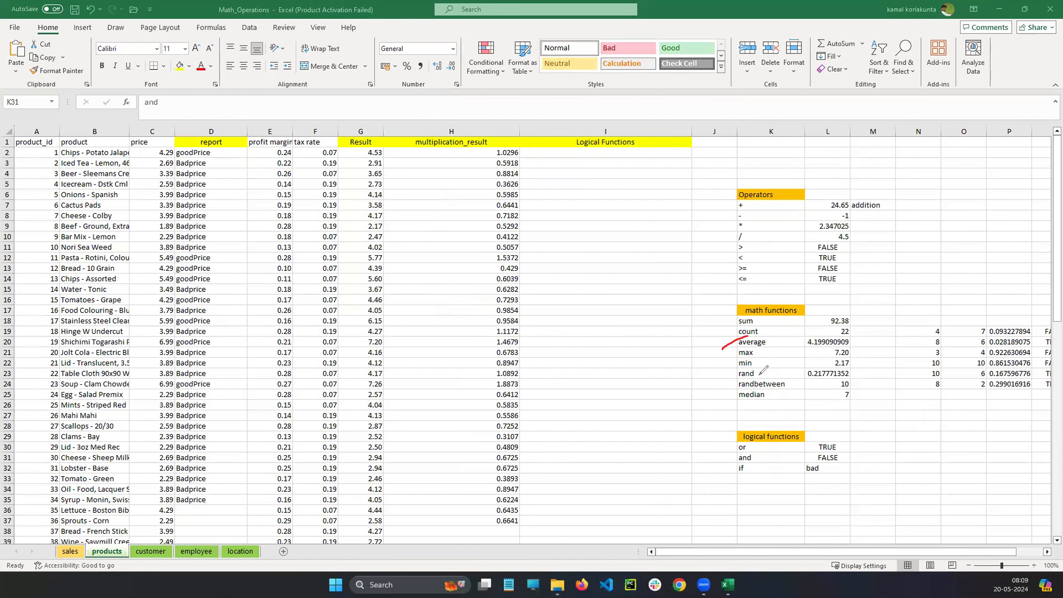
{"action": "left_click_drag", "start_coordinate": [725, 400], "coordinate": [771, 389]}
{"action": "mouse_move", "coordinate": [737, 323]}
{"action": "left_mouse_down"}
{"action": "mouse_move", "coordinate": [718, 331]}
{"action": "mouse_move", "coordinate": [746, 381]}
{"action": "left_mouse_up"}
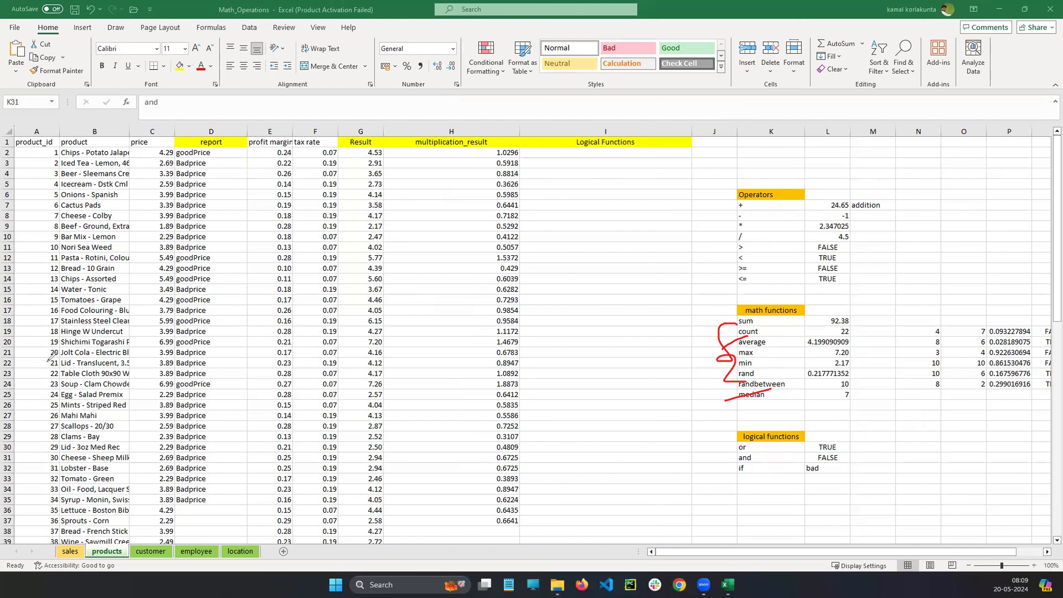
{"action": "key", "text": "e"}
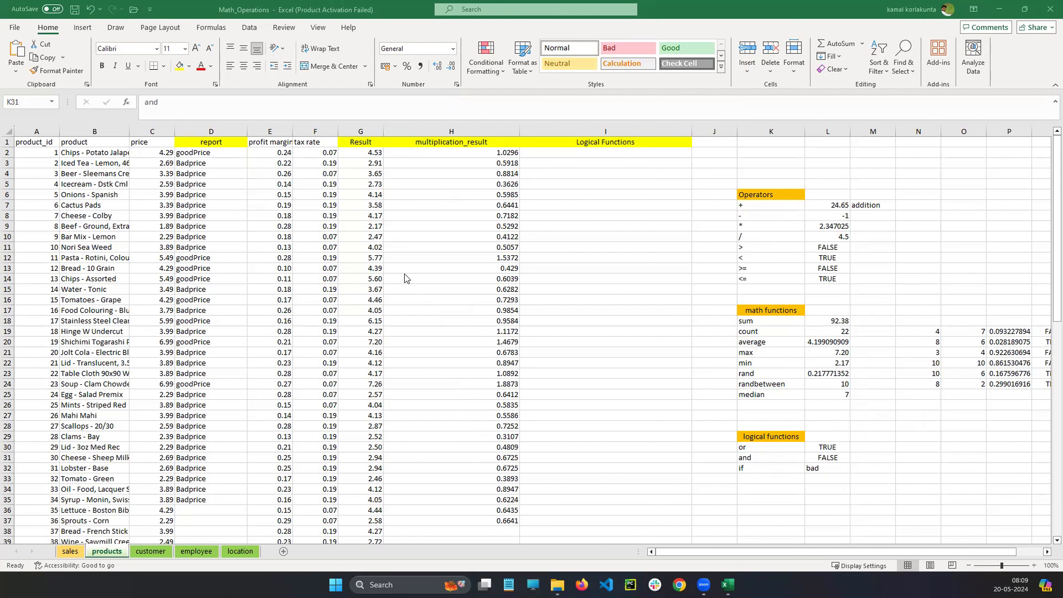
Close the Math_Operations workbook and duplicate its file in the same Excel folder.
{"action": "left_click", "coordinate": [813, 552]}
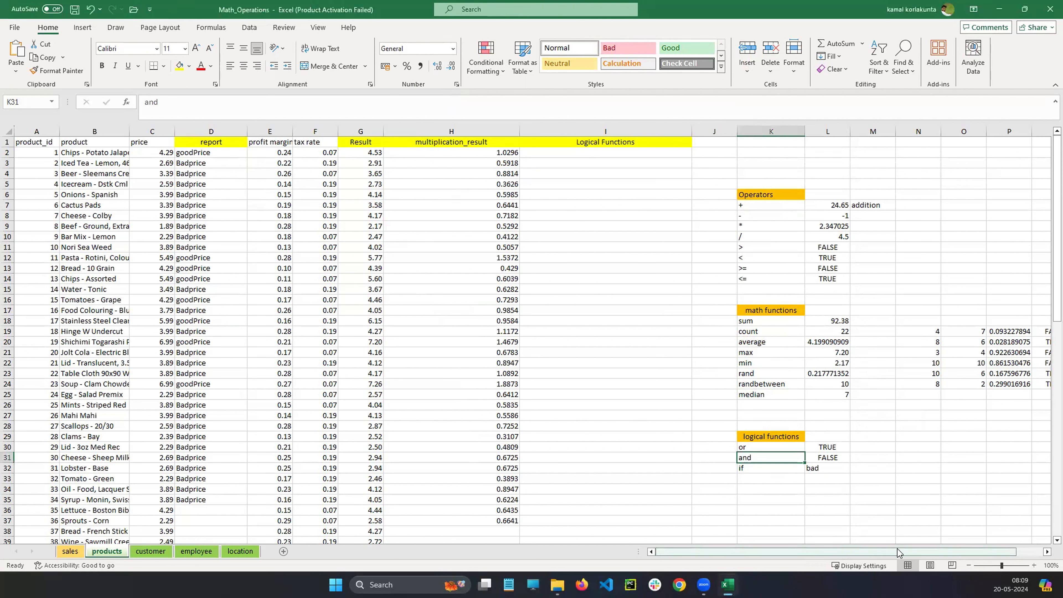
{"action": "left_click_drag", "start_coordinate": [908, 551], "coordinate": [793, 550]}
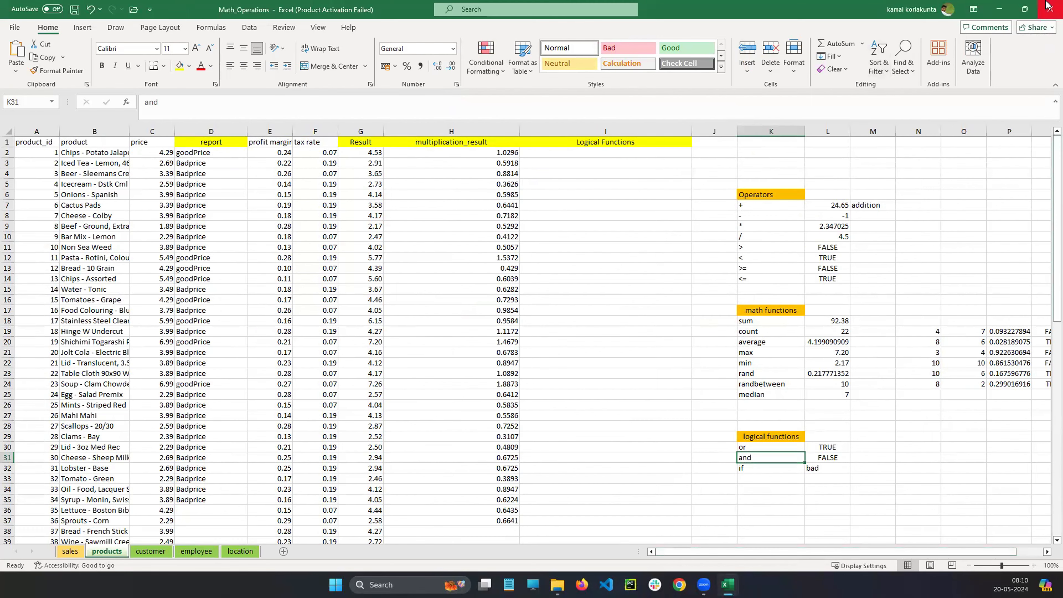
{"action": "left_click", "coordinate": [1048, 9]}
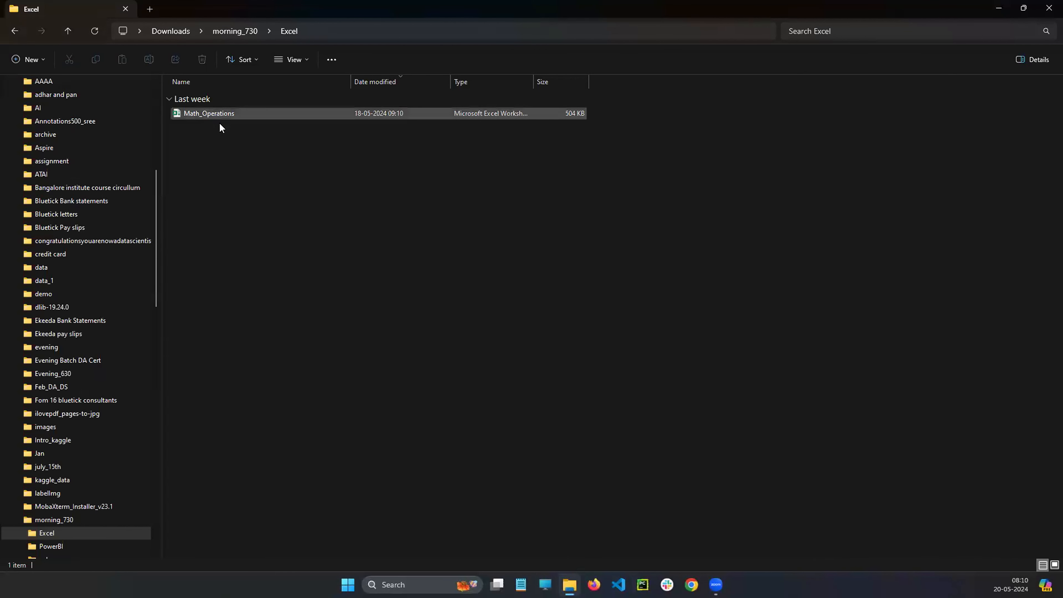
{"action": "key", "text": "ctrl+c"}
{"action": "key", "text": "ctrl+v"}
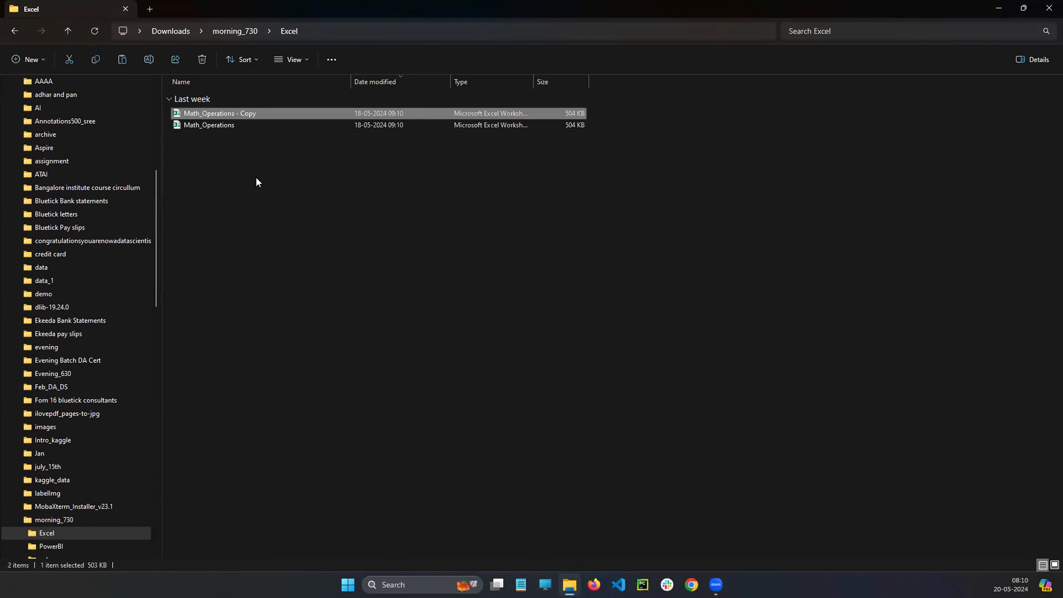
{"action": "left_click", "coordinate": [256, 177]}
Rename the copied workbook file as Relative-Absolute_Date_time.
{"action": "right_click", "coordinate": [241, 118]}
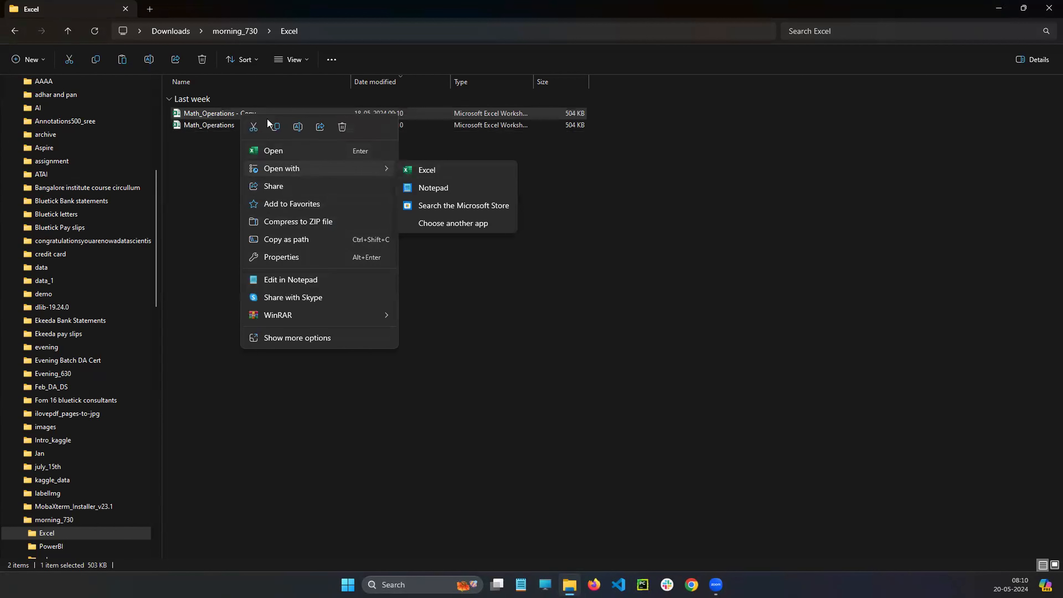
{"action": "left_click", "coordinate": [297, 127]}
{"action": "type", "text": "Re"}
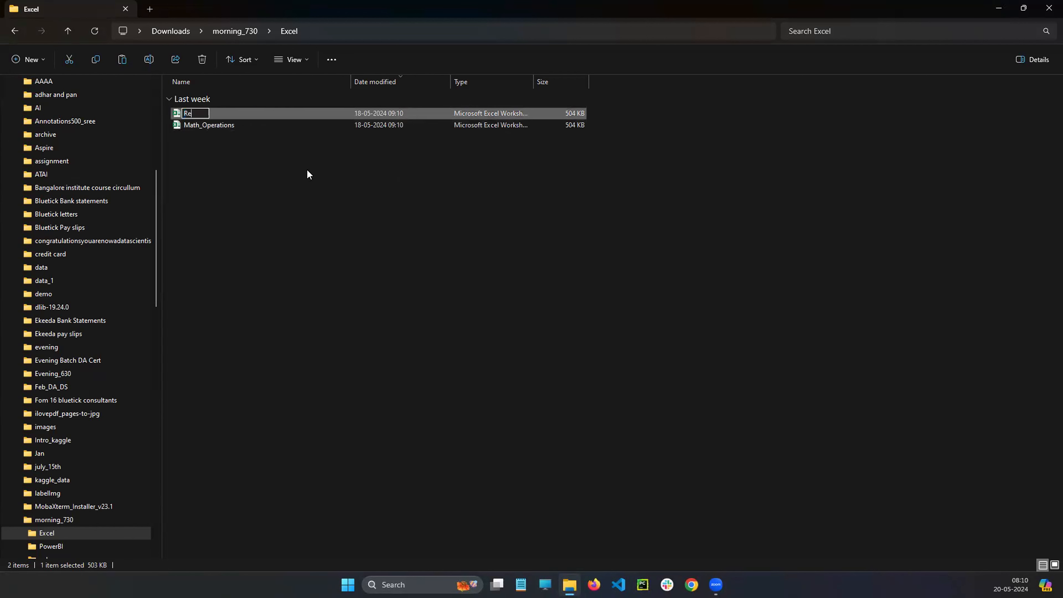
{"action": "type", "text": "lative-Absolute_Date"}
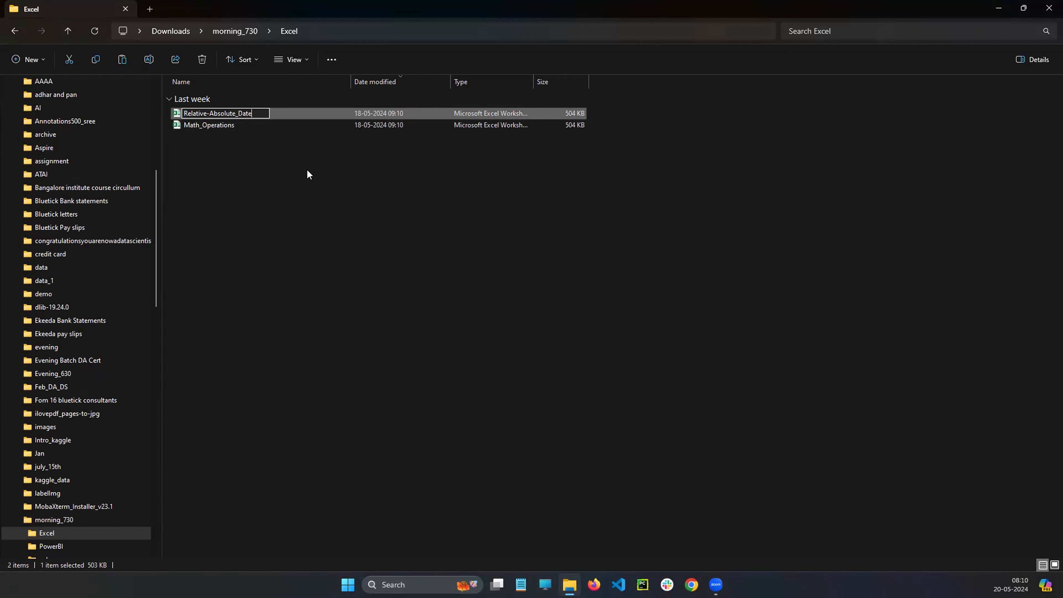
{"action": "type", "text": "_time"}
{"action": "key", "text": "Return"}
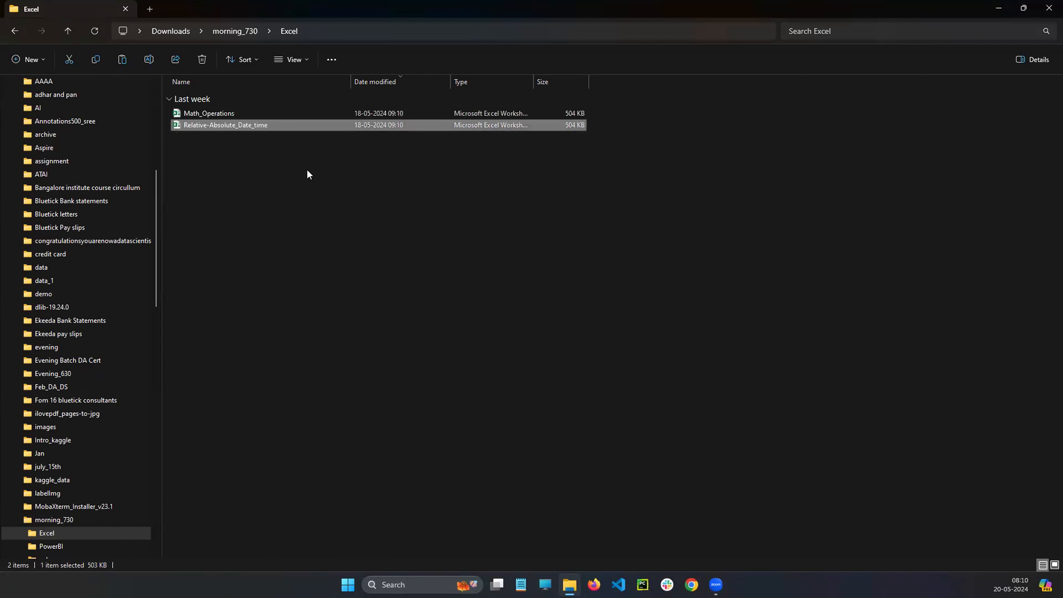
Open the Relative-Absolute_Date_time workbook and dismiss the Office activation notice.
{"action": "double_click", "coordinate": [212, 126]}
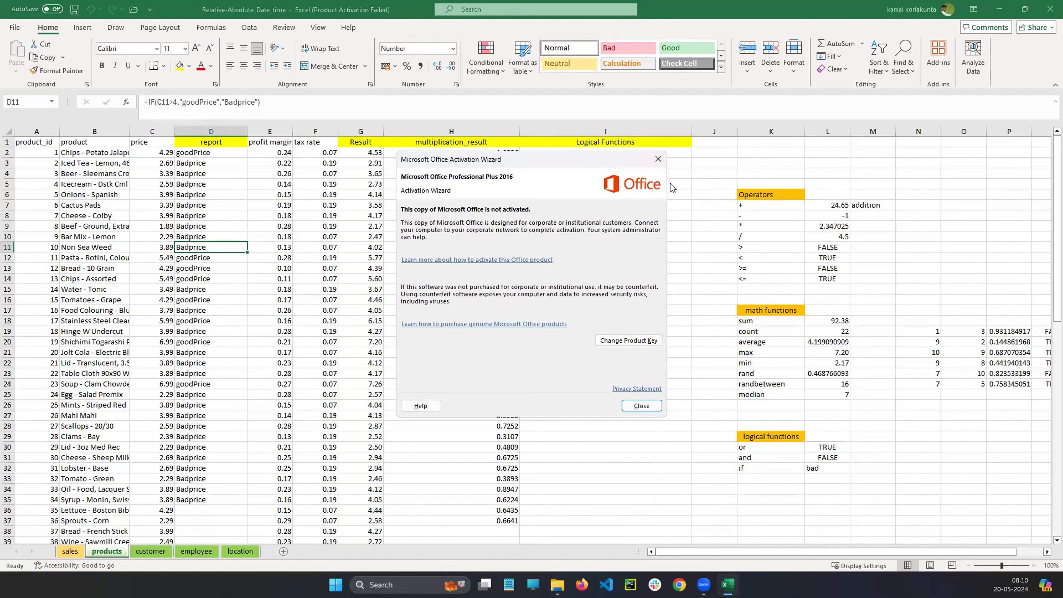
{"action": "left_click_drag", "start_coordinate": [738, 556], "coordinate": [830, 557]}
Insert two blank columns directly after the Logical Functions column on the products sheet.
{"action": "left_click", "coordinate": [644, 127]}
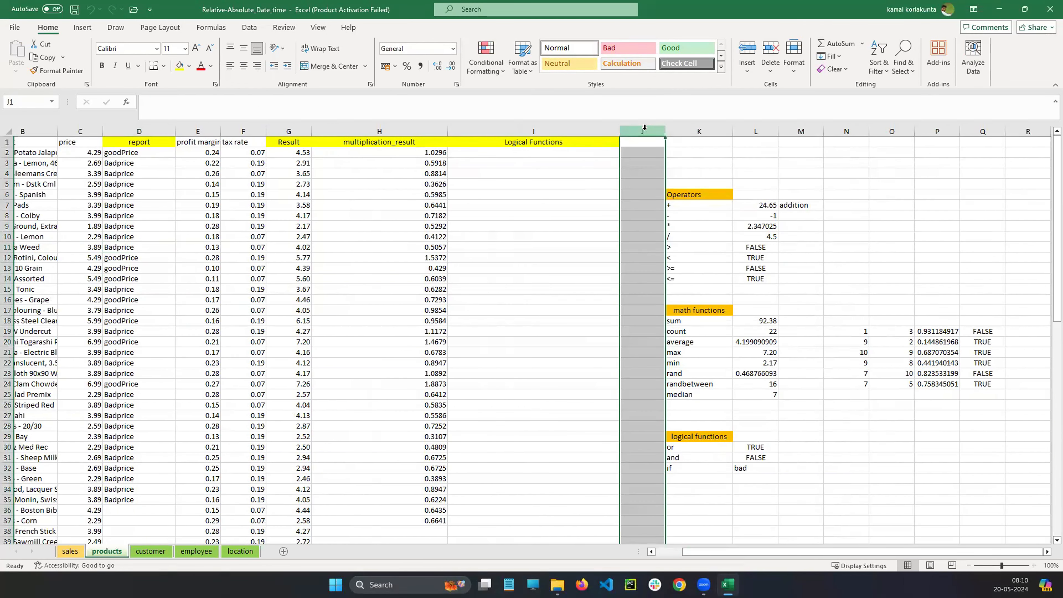
{"action": "right_click", "coordinate": [644, 127]}
{"action": "left_click", "coordinate": [670, 239]}
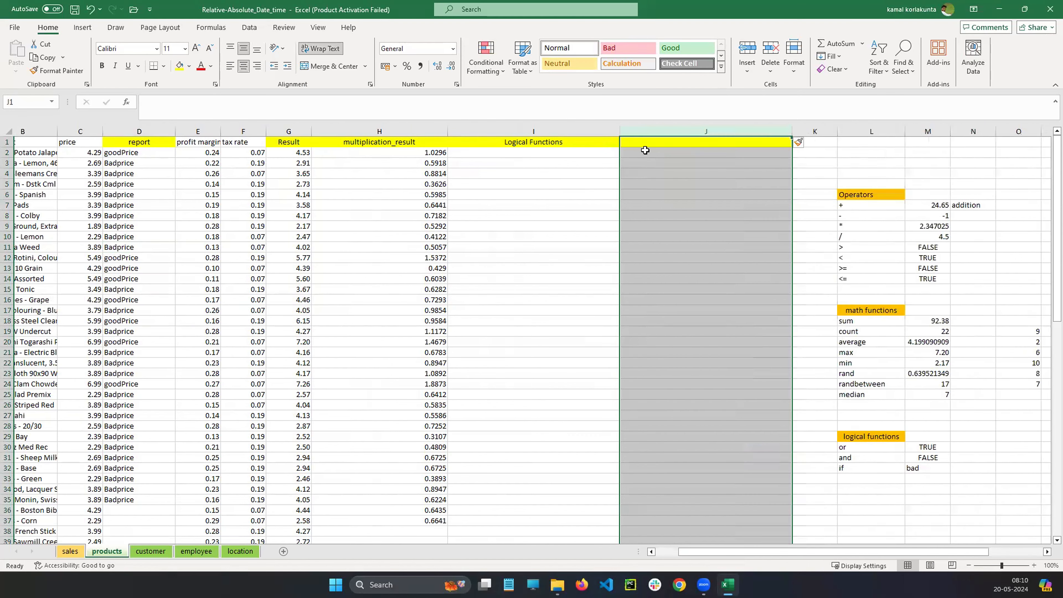
{"action": "right_click", "coordinate": [655, 129]}
{"action": "left_click", "coordinate": [677, 241]}
{"action": "left_click", "coordinate": [707, 246]}
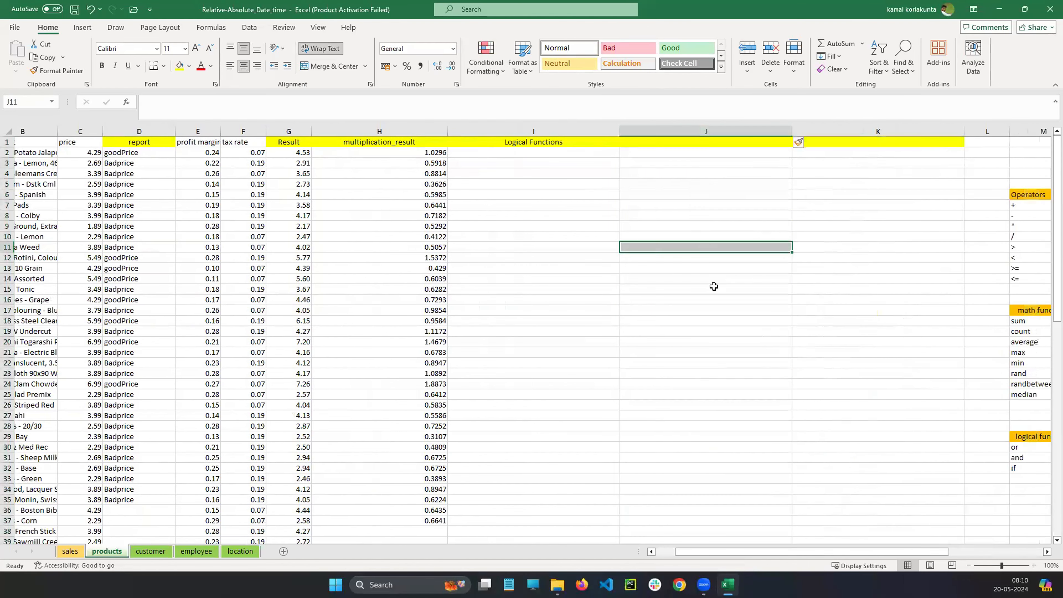
{"action": "left_click_drag", "start_coordinate": [738, 553], "coordinate": [875, 553]}
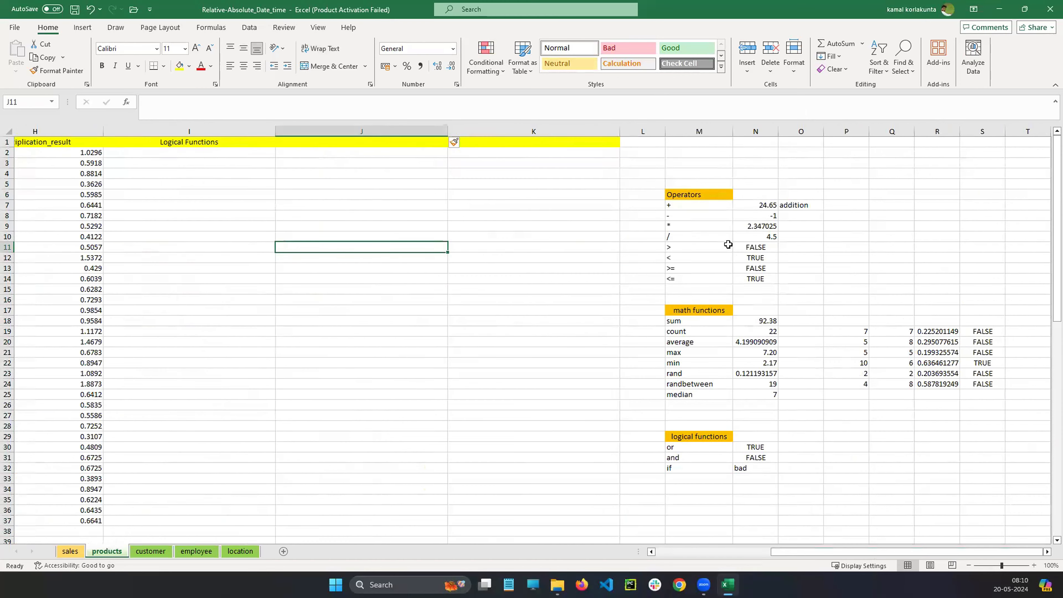
{"action": "left_click_drag", "start_coordinate": [801, 552], "coordinate": [678, 552]}
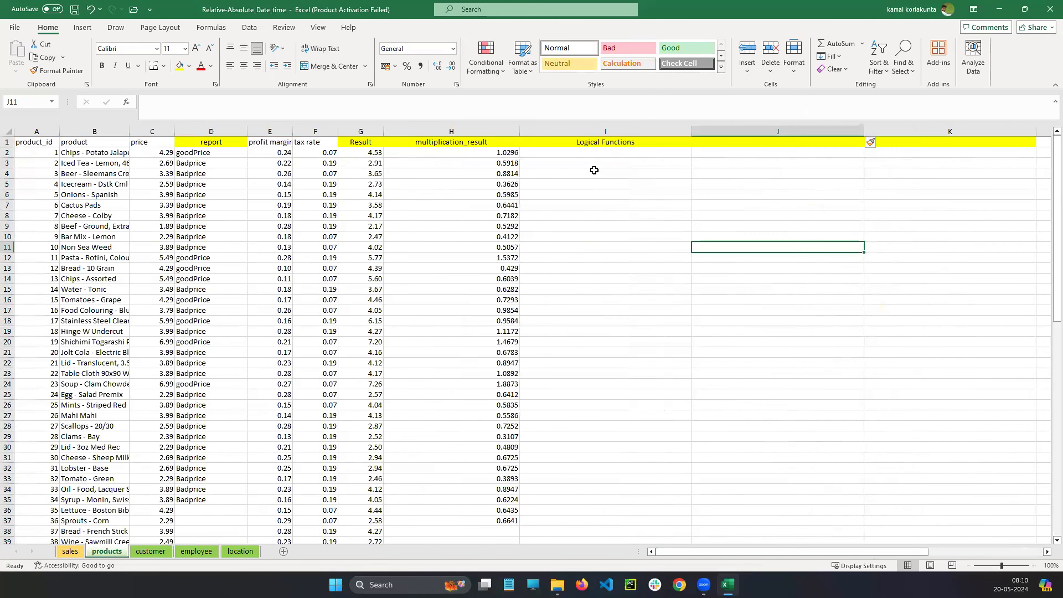
Enter Relative Addition in cell J11 and centre it horizontally and vertically.
{"action": "double_click", "coordinate": [735, 247]}
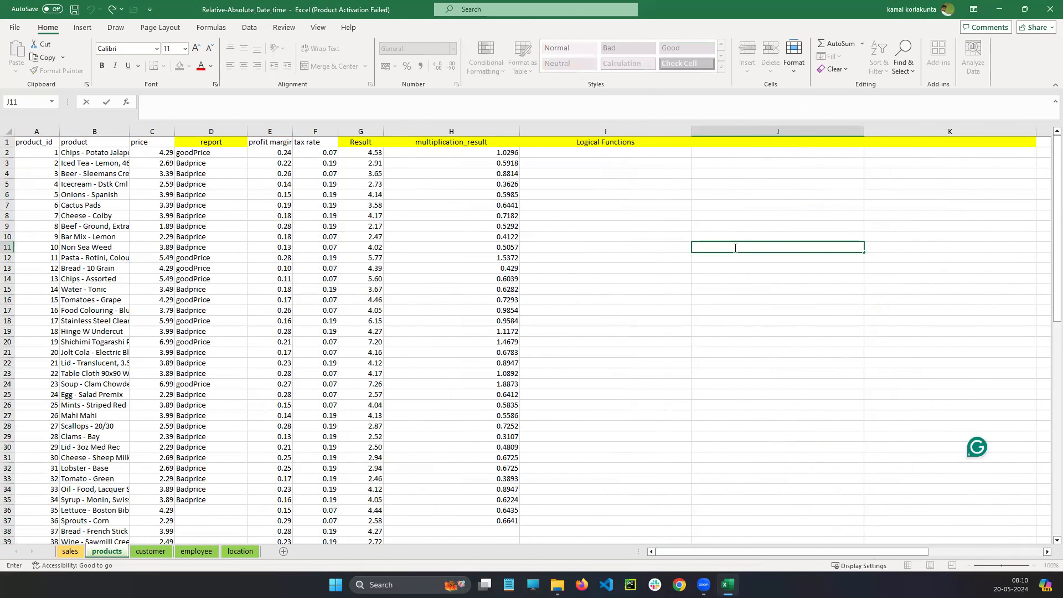
{"action": "type", "text": "Relative Addition"}
{"action": "left_click", "coordinate": [756, 267]}
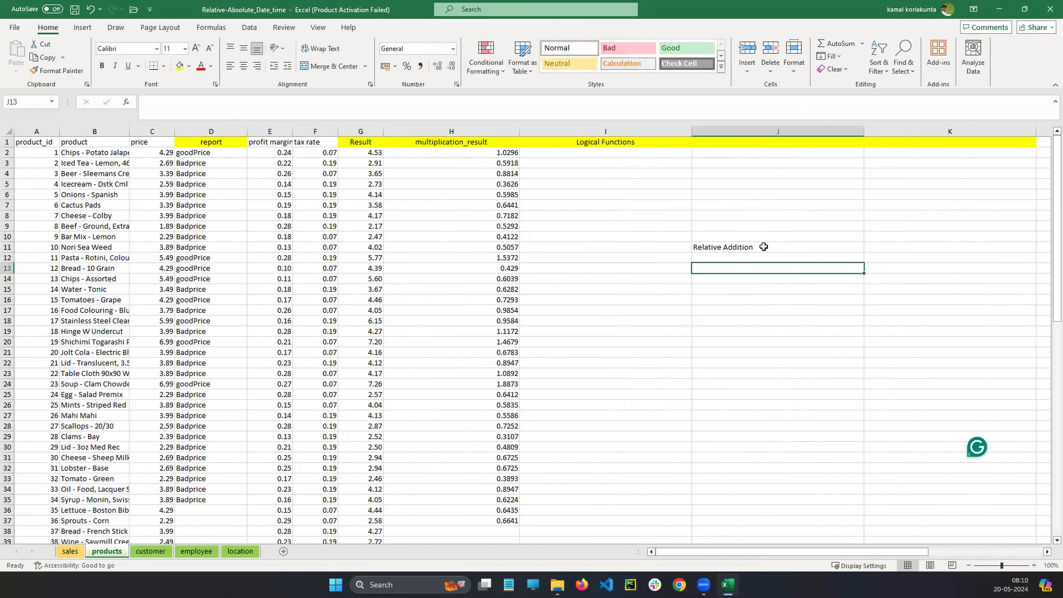
{"action": "left_click", "coordinate": [765, 247]}
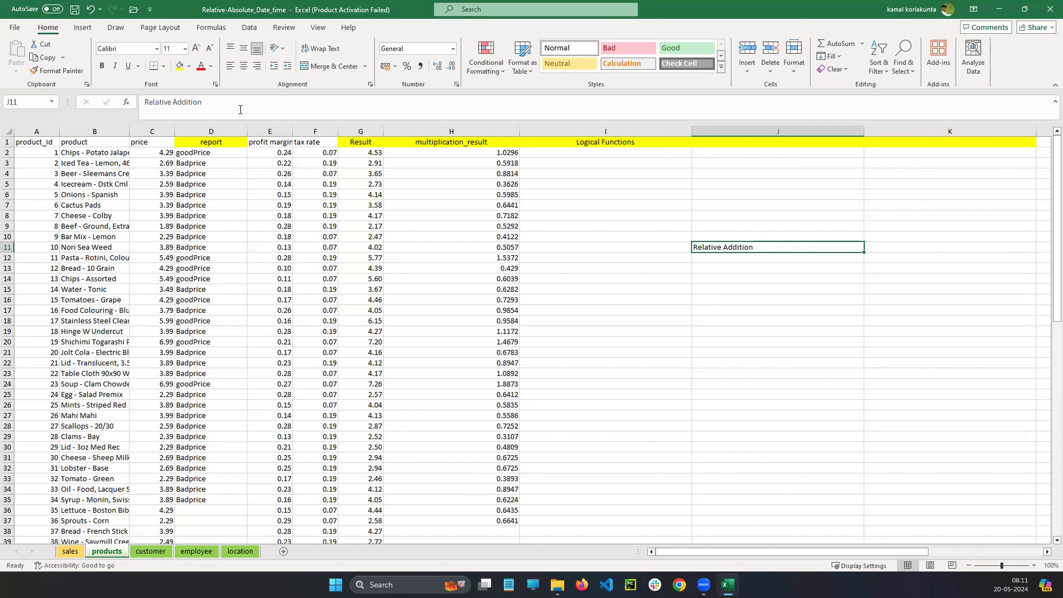
{"action": "left_click", "coordinate": [243, 66]}
{"action": "left_click", "coordinate": [243, 48]}
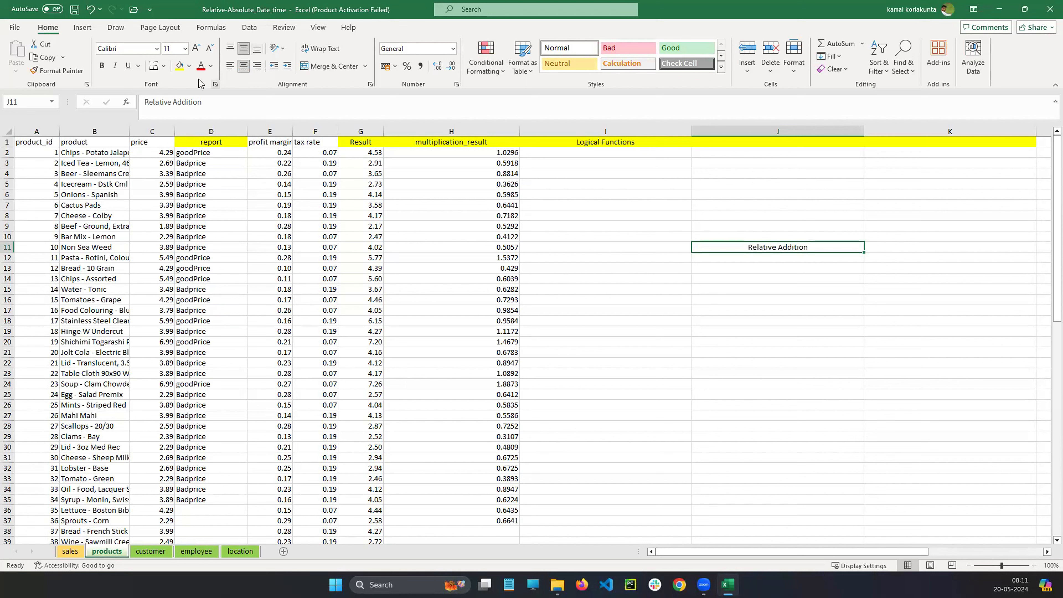
Fill the Relative Addition cell with yellow and narrow columns J and K.
{"action": "left_click", "coordinate": [180, 65]}
{"action": "left_click", "coordinate": [750, 280]}
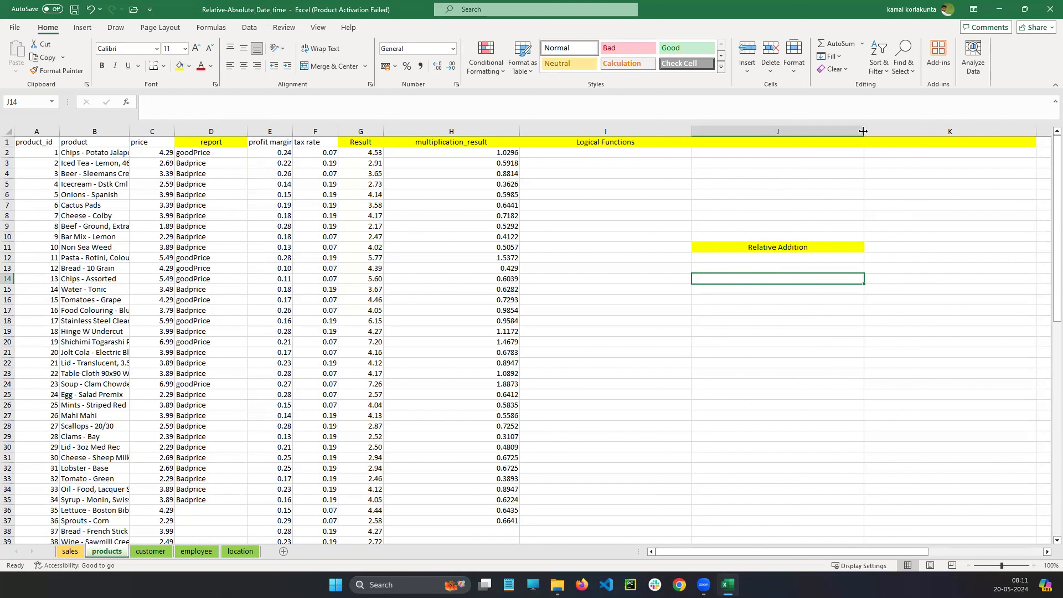
{"action": "left_click_drag", "start_coordinate": [864, 133], "coordinate": [770, 134]}
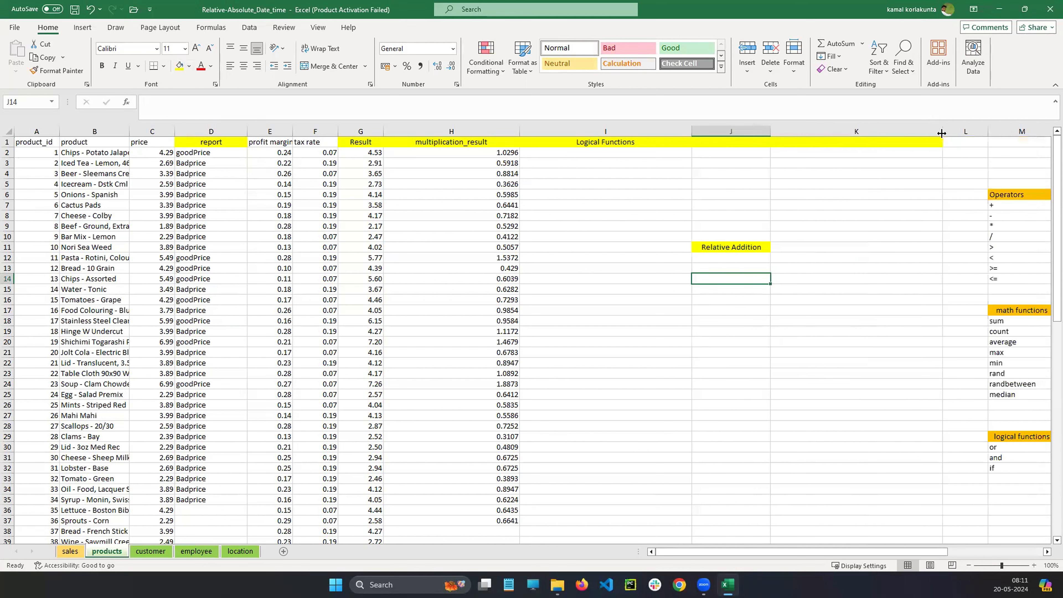
{"action": "left_click_drag", "start_coordinate": [940, 130], "coordinate": [884, 131]}
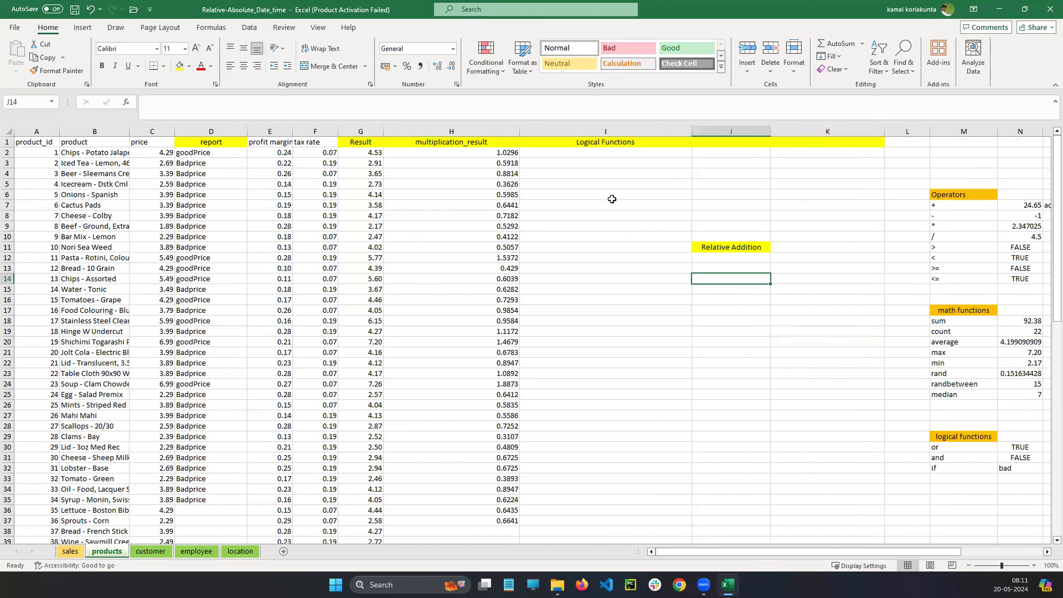
Delete the Logical Functions heading text in cell I1.
{"action": "left_click", "coordinate": [599, 139]}
{"action": "double_click", "coordinate": [603, 142]}
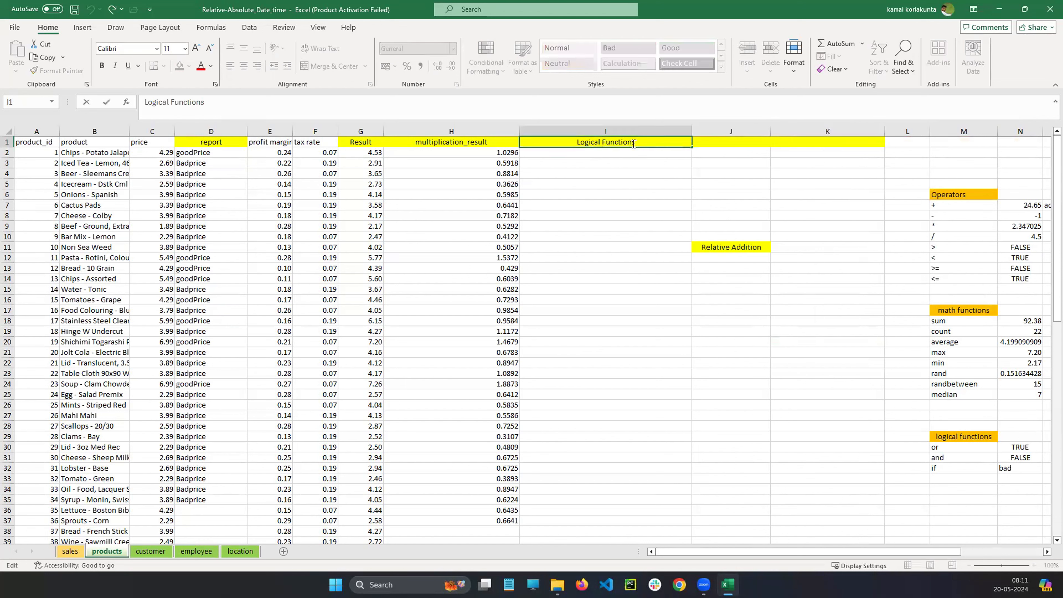
{"action": "left_click_drag", "start_coordinate": [637, 142], "coordinate": [570, 142]}
{"action": "key", "text": "BackSpace"}
{"action": "left_click", "coordinate": [608, 236]}
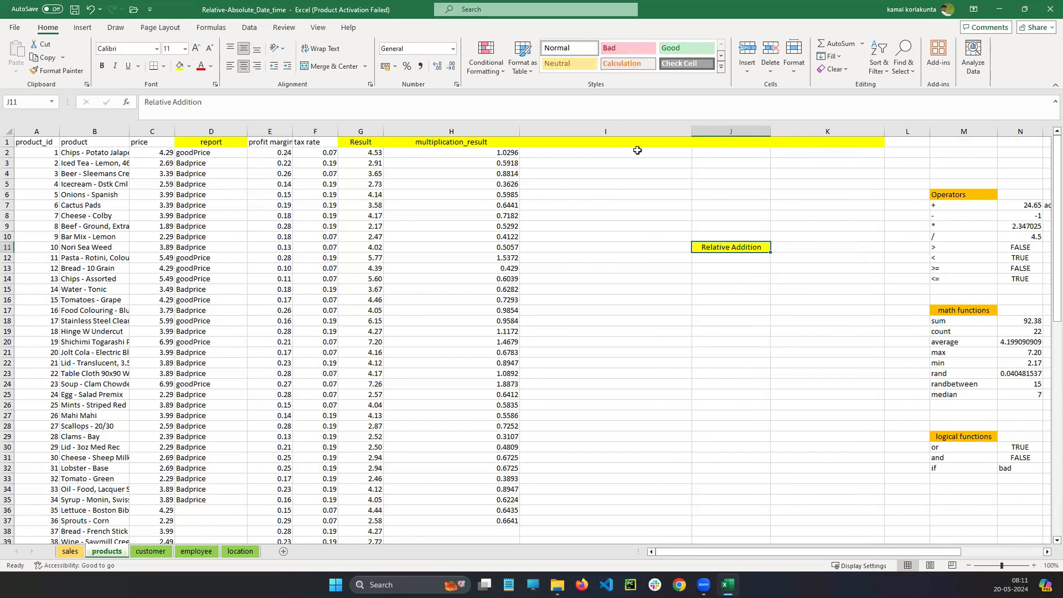
{"action": "left_click", "coordinate": [618, 131]}
{"action": "left_click", "coordinate": [729, 247]}
{"action": "key", "text": "ctrl+Up"}
{"action": "key", "text": "ctrl+a"}
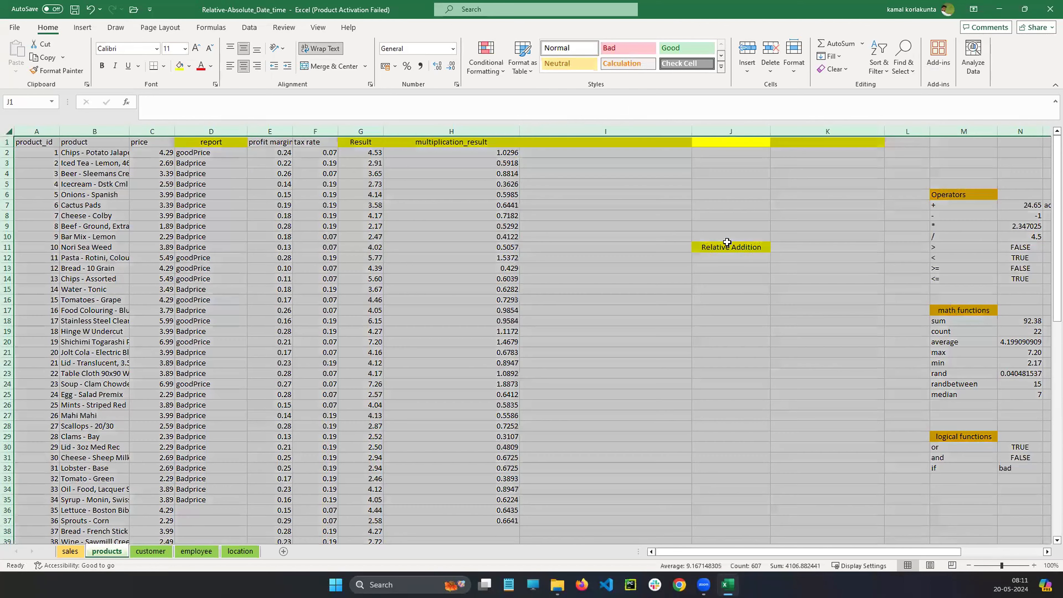
{"action": "key", "text": "ctrl+c"}
{"action": "left_click", "coordinate": [730, 312]}
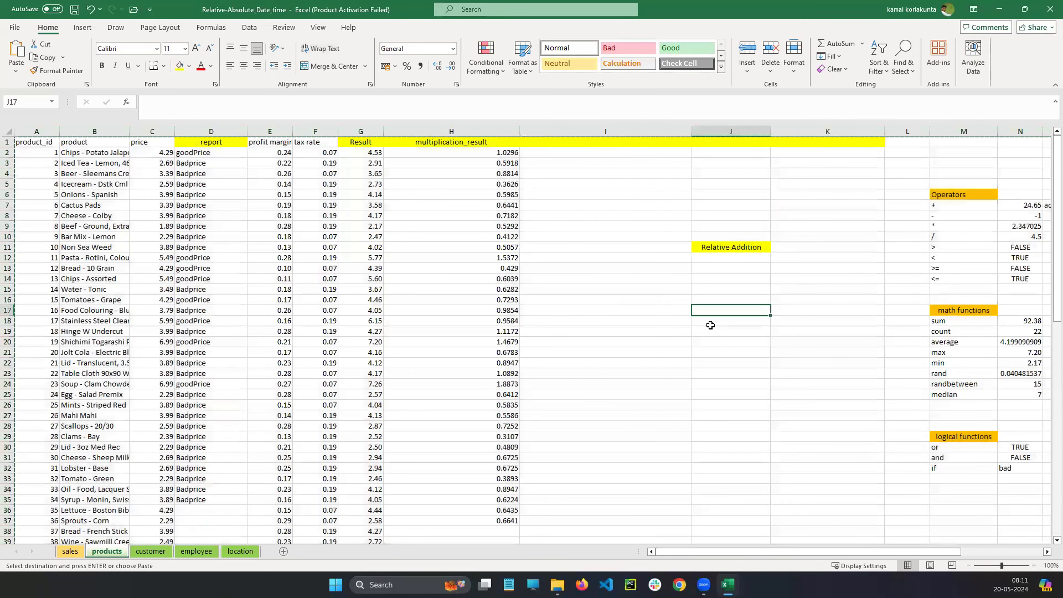
Undo the heading deletion, column resizing and yellow fill, and cancel the pending worksheet copy.
{"action": "key", "text": "ctrl+z"}
{"action": "key", "text": "ctrl+z"}
{"action": "key", "text": "ctrl+z"}
{"action": "key", "text": "ctrl+z"}
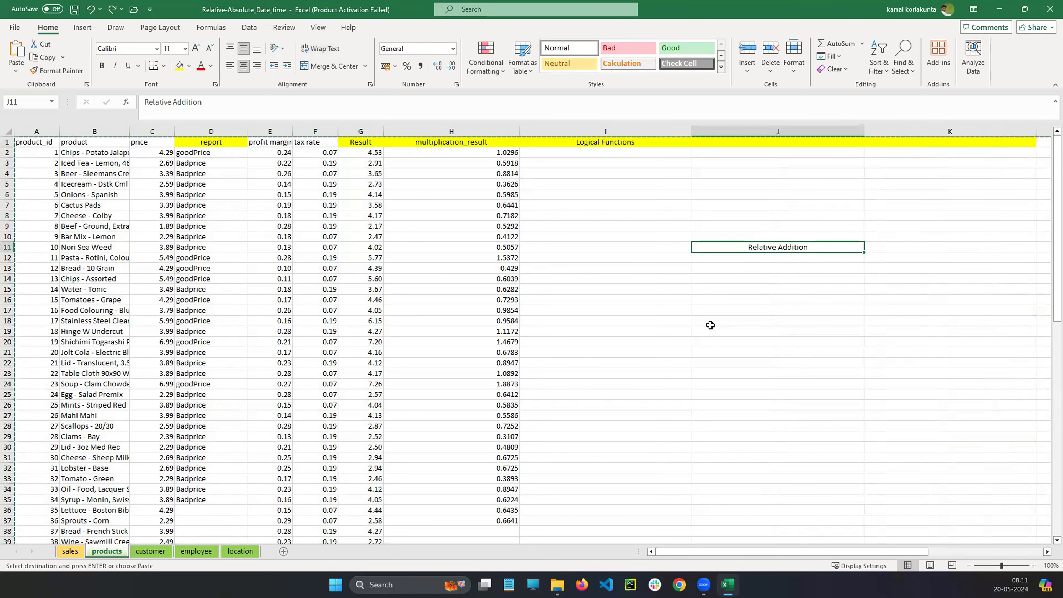
{"action": "left_click", "coordinate": [746, 323]}
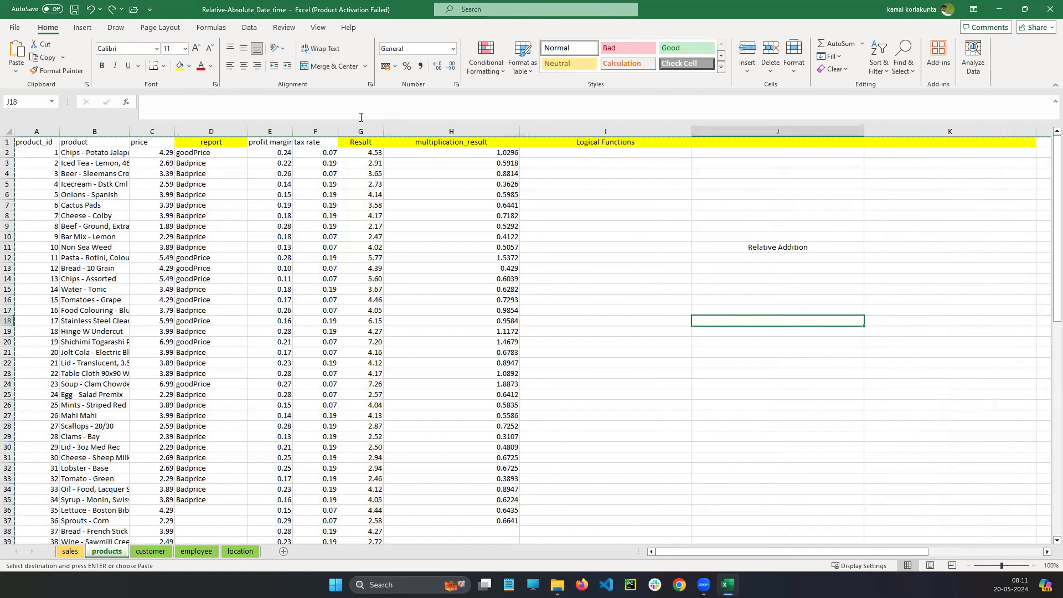
{"action": "key", "text": "Escape"}
Middle-align cells I11:K11 around the Relative Addition title and fill them with yellow.
{"action": "left_click", "coordinate": [781, 280]}
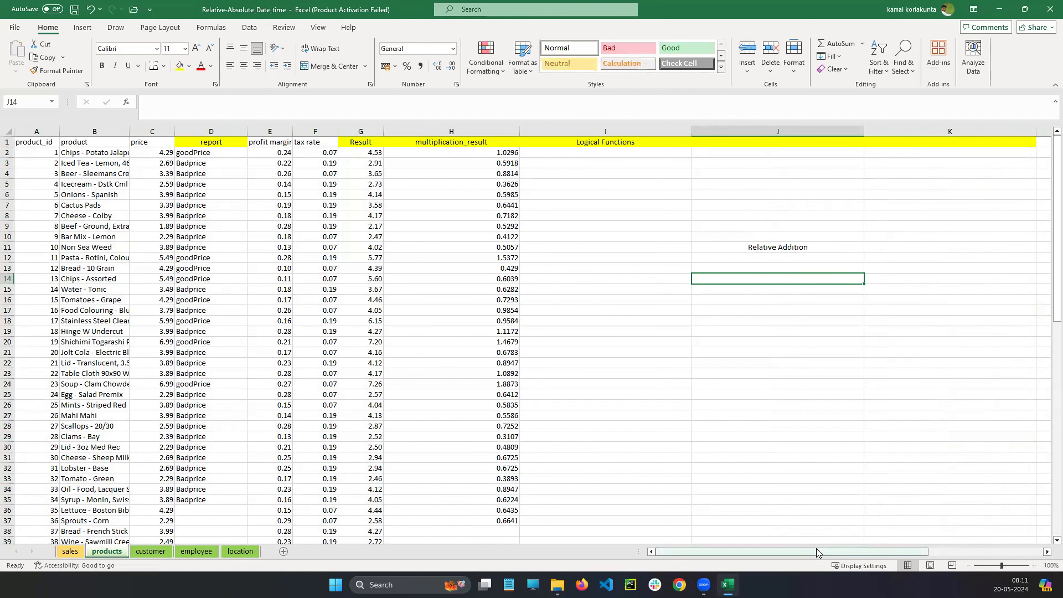
{"action": "mouse_move", "coordinate": [819, 553]}
{"action": "left_mouse_down"}
{"action": "mouse_move", "coordinate": [974, 559]}
{"action": "mouse_move", "coordinate": [805, 559]}
{"action": "left_mouse_up"}
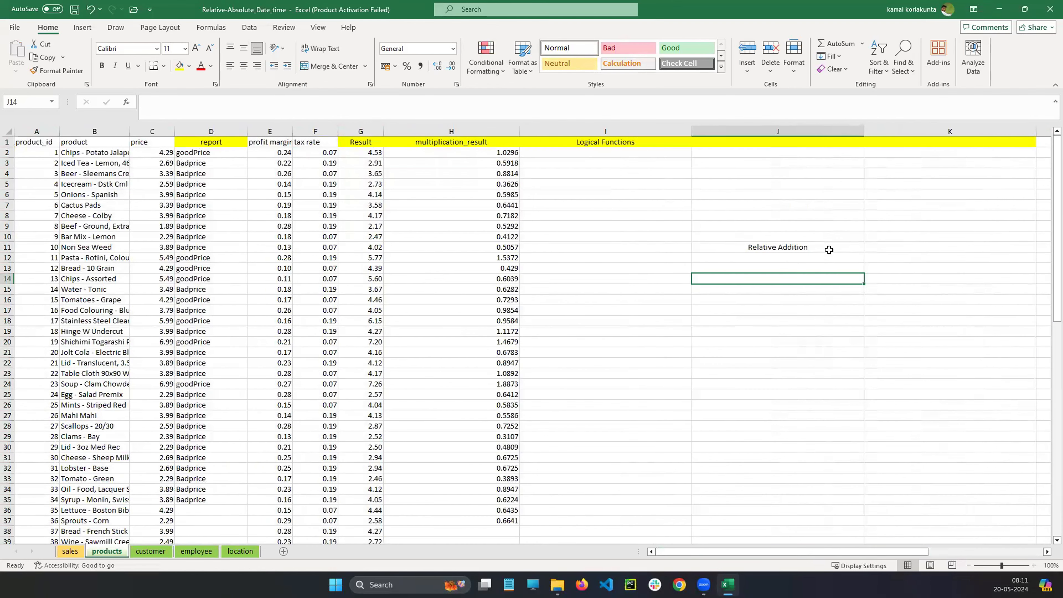
{"action": "left_click", "coordinate": [829, 250]}
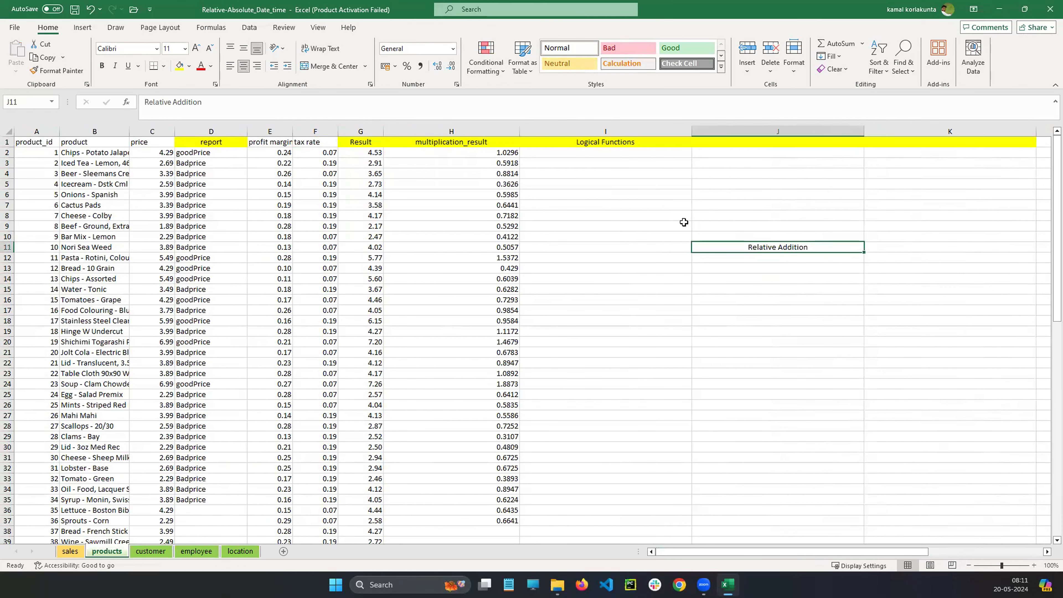
{"action": "left_click", "coordinate": [630, 245]}
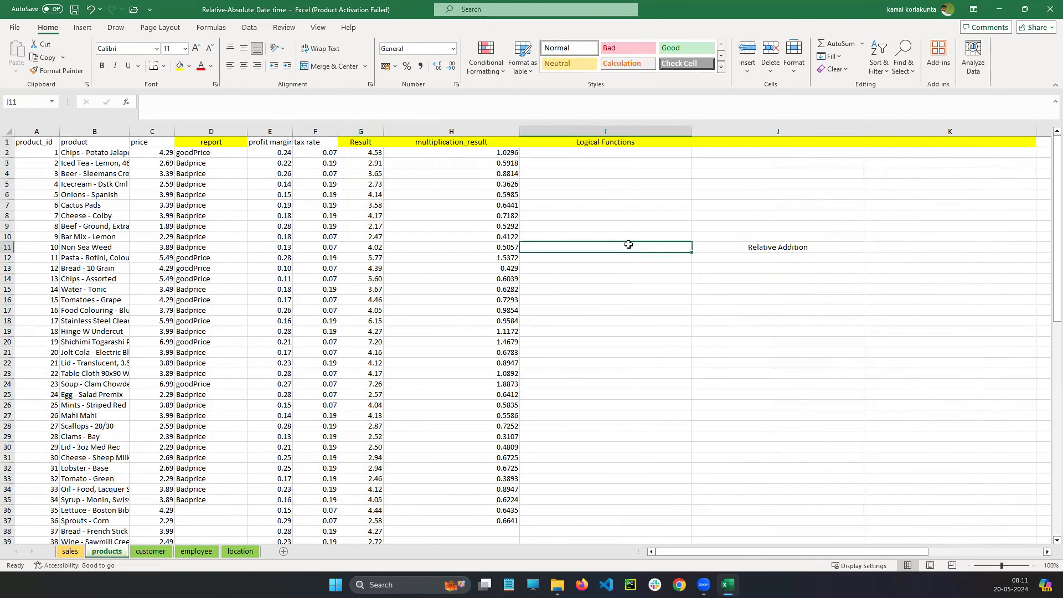
{"action": "key", "text": "shift+Right"}
{"action": "key", "text": "shift+Right"}
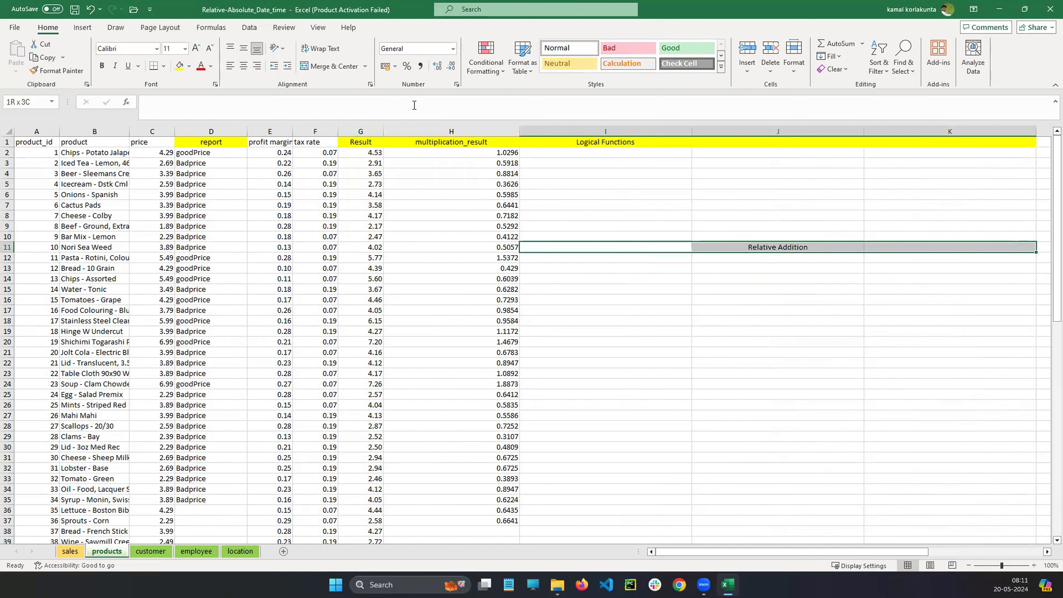
{"action": "left_click", "coordinate": [243, 48]}
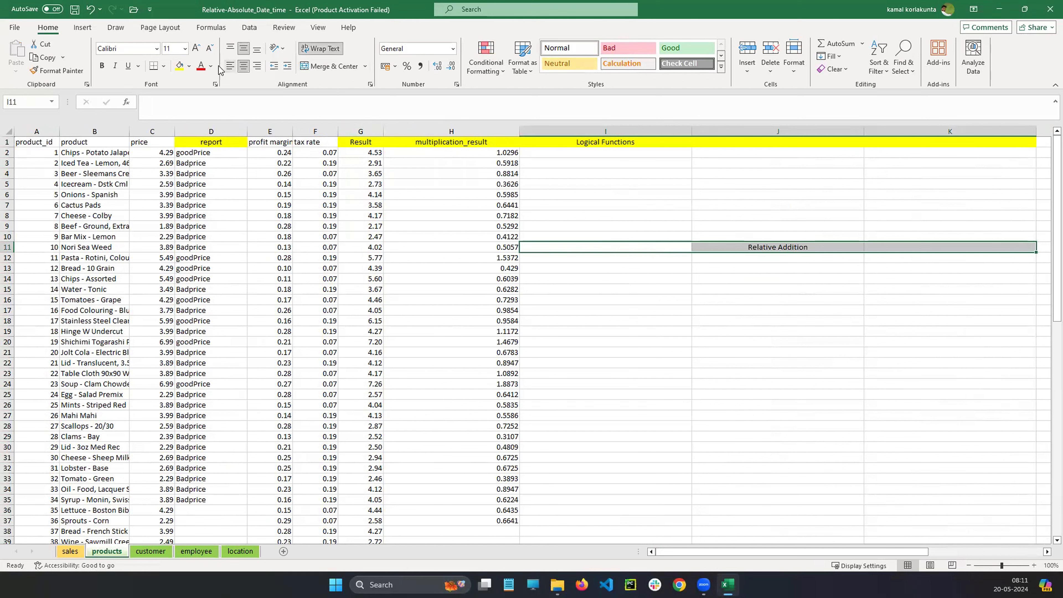
{"action": "left_click", "coordinate": [180, 66]}
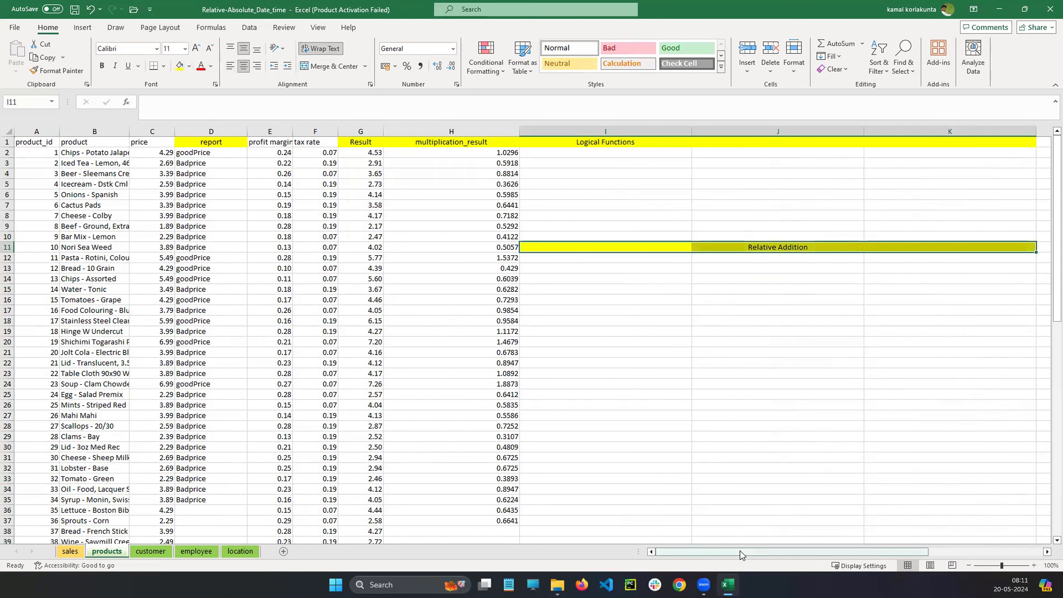
{"action": "left_click", "coordinate": [712, 331]}
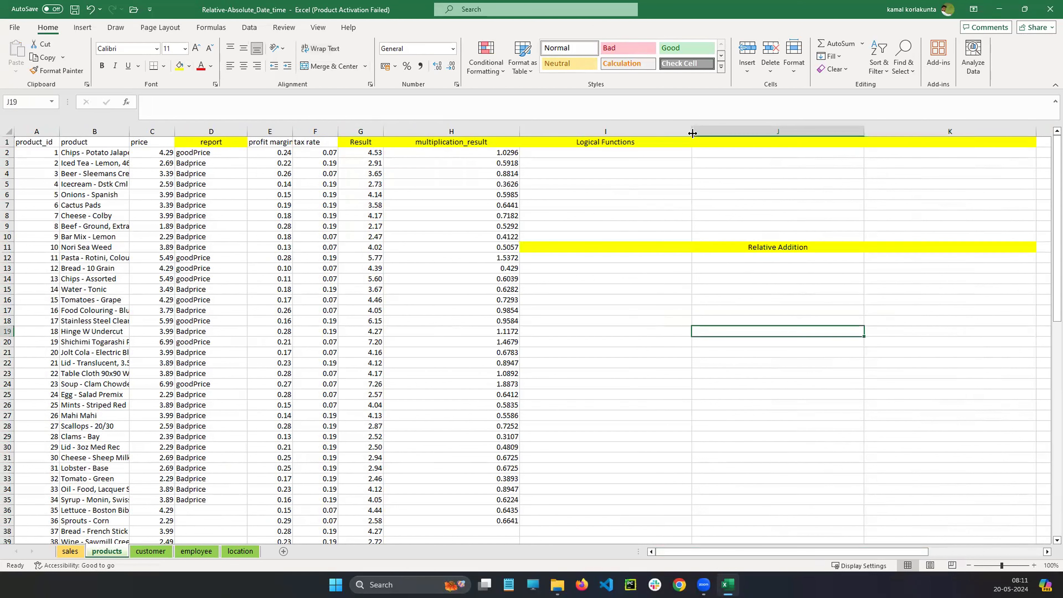
Narrow columns I, J and K so the reference tables beside them fit on screen.
{"action": "left_click_drag", "start_coordinate": [692, 131], "coordinate": [620, 131]}
{"action": "left_click_drag", "start_coordinate": [793, 131], "coordinate": [703, 131]}
{"action": "left_click_drag", "start_coordinate": [872, 130], "coordinate": [846, 131]}
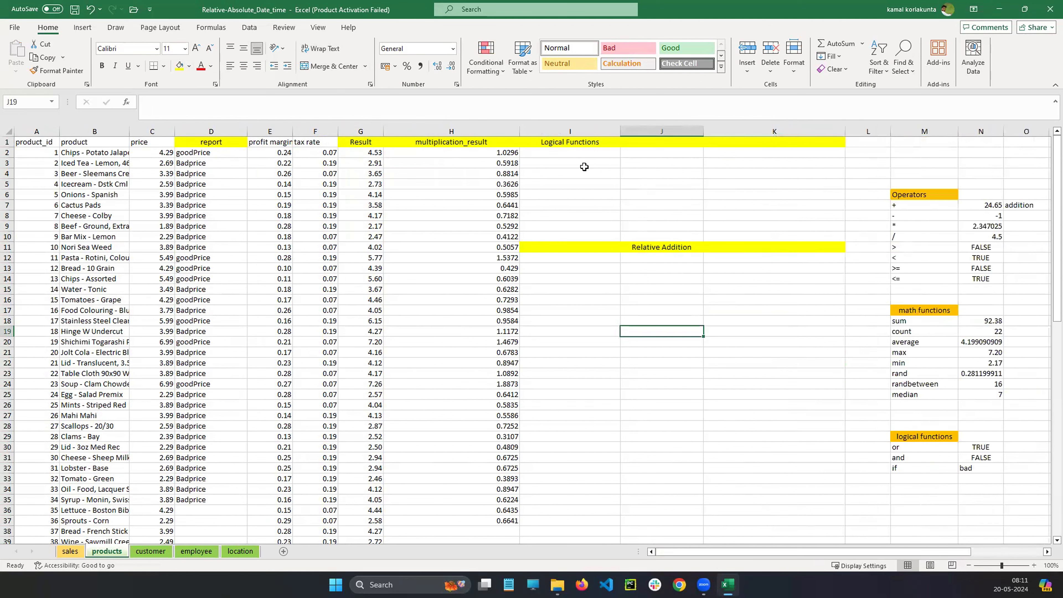
Clear the Logical Functions heading from cell I1.
{"action": "left_click", "coordinate": [580, 143]}
{"action": "double_click", "coordinate": [603, 143]}
{"action": "left_click_drag", "start_coordinate": [605, 142], "coordinate": [526, 143]}
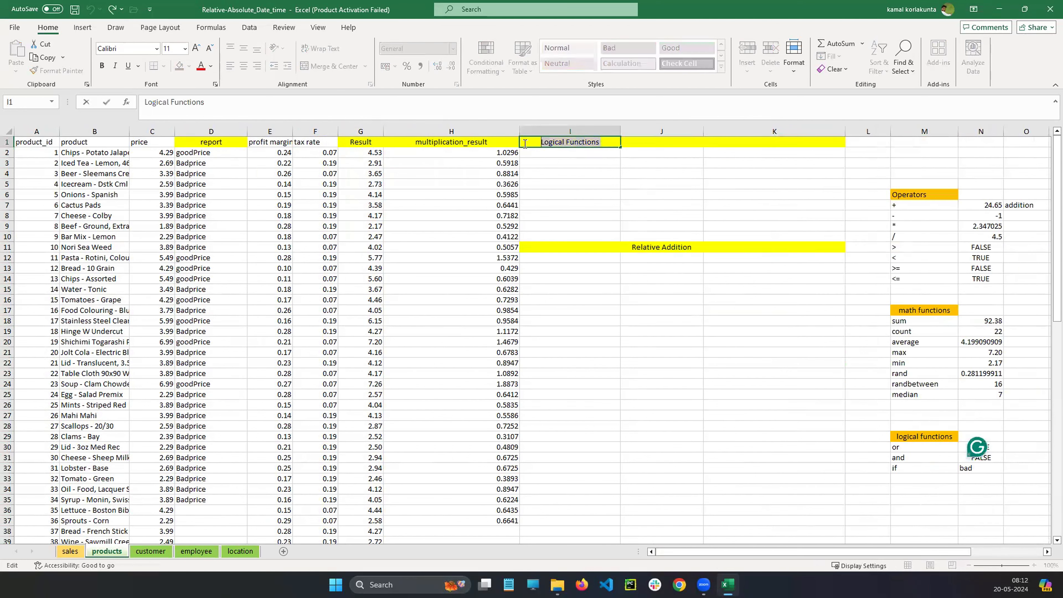
{"action": "key", "text": "BackSpace"}
{"action": "left_click", "coordinate": [628, 279]}
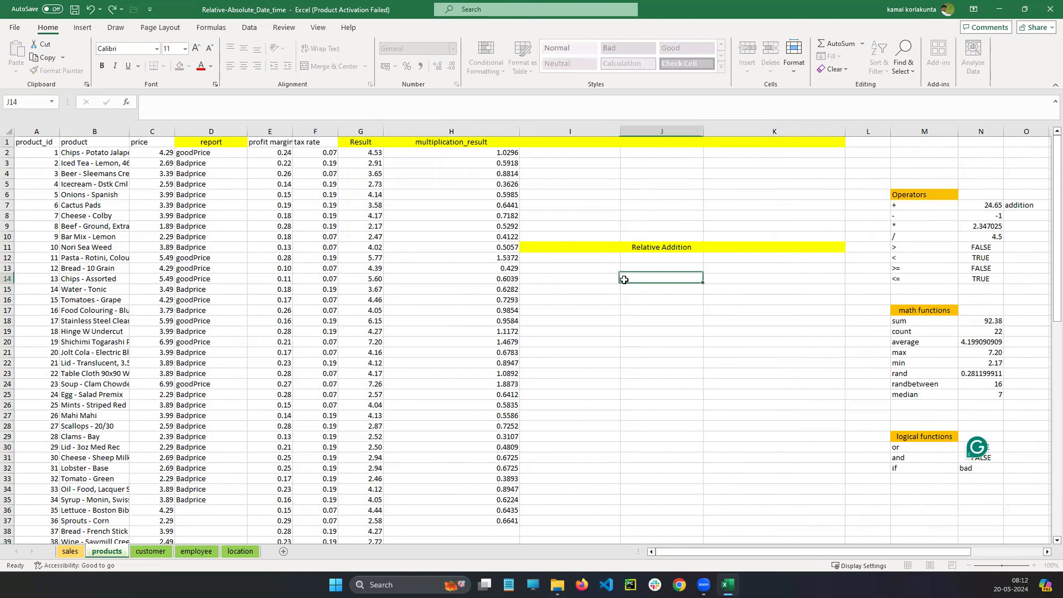
Circle the blank area around the Relative Addition title with the annotation pen, and erase the mark.
{"action": "double_click", "coordinate": [572, 270]}
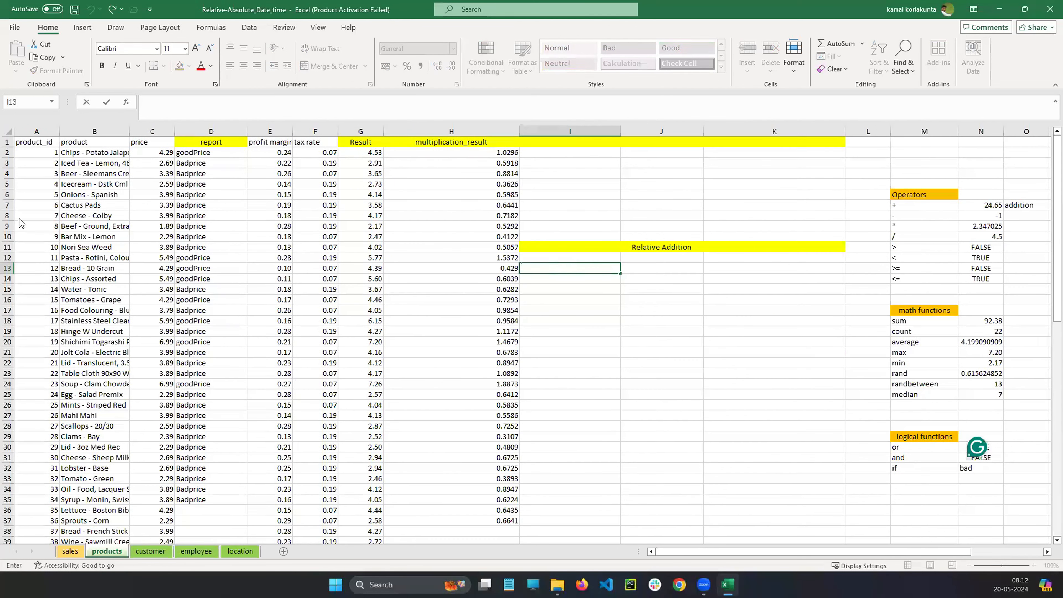
{"action": "mouse_move", "coordinate": [653, 209]}
{"action": "left_mouse_down"}
{"action": "mouse_move", "coordinate": [813, 244]}
{"action": "mouse_move", "coordinate": [521, 229]}
{"action": "left_mouse_up"}
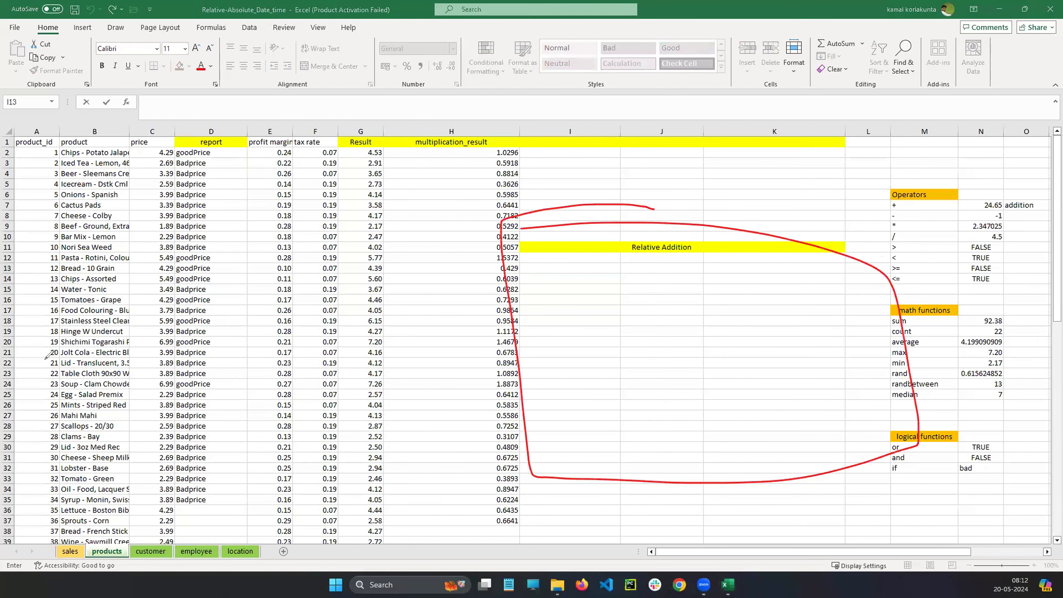
{"action": "left_click", "coordinate": [38, 356]}
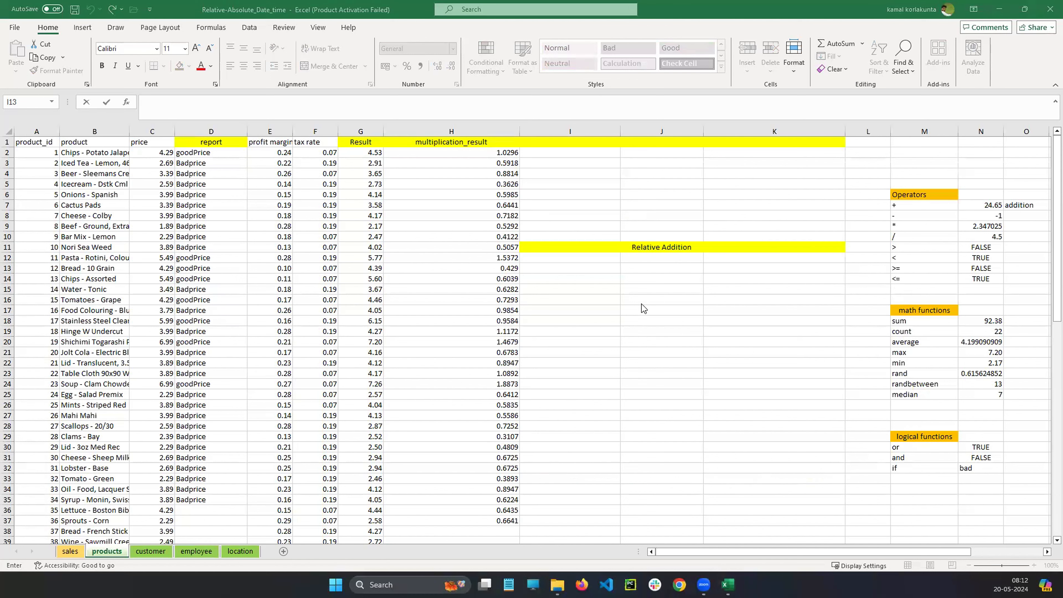
Enter the values 1, 2, 4 and 7 in cells I13 to I16 below the Relative Addition title.
{"action": "left_click", "coordinate": [584, 274]}
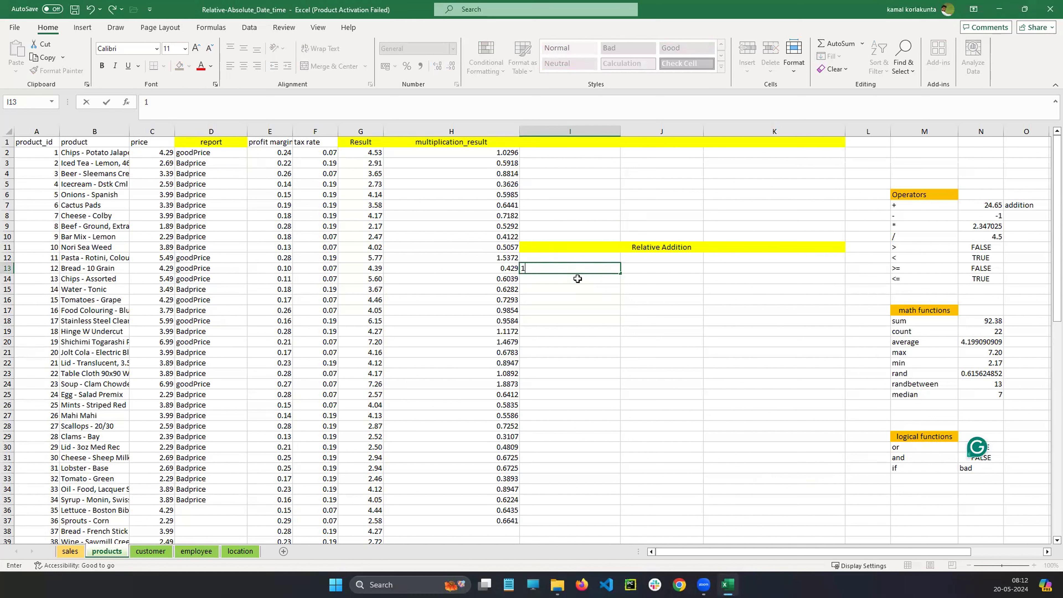
{"action": "left_click", "coordinate": [578, 279]}
{"action": "type", "text": "2"}
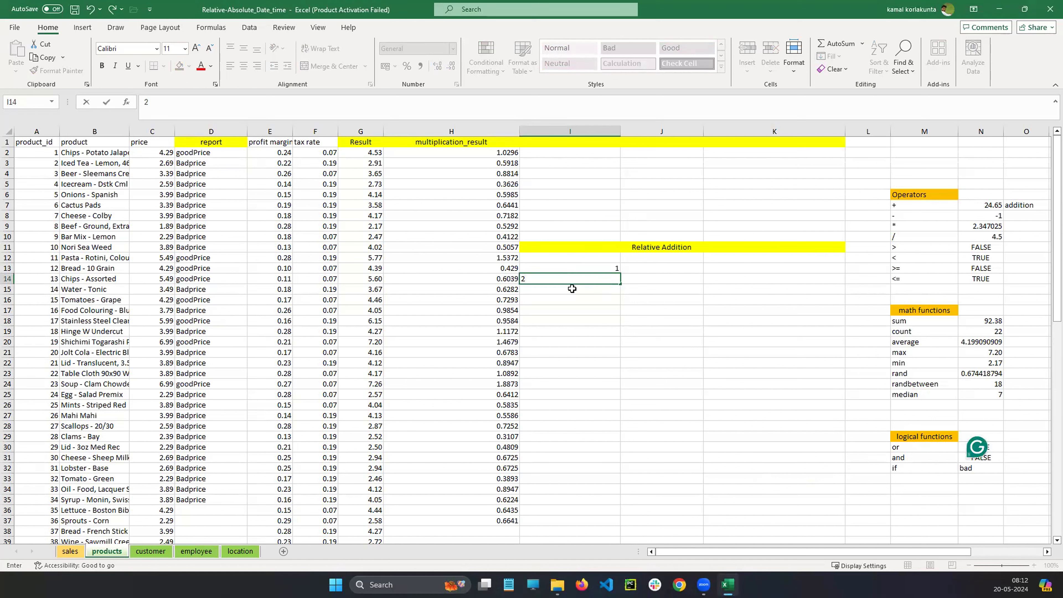
{"action": "left_click", "coordinate": [572, 292]}
{"action": "type", "text": "3"}
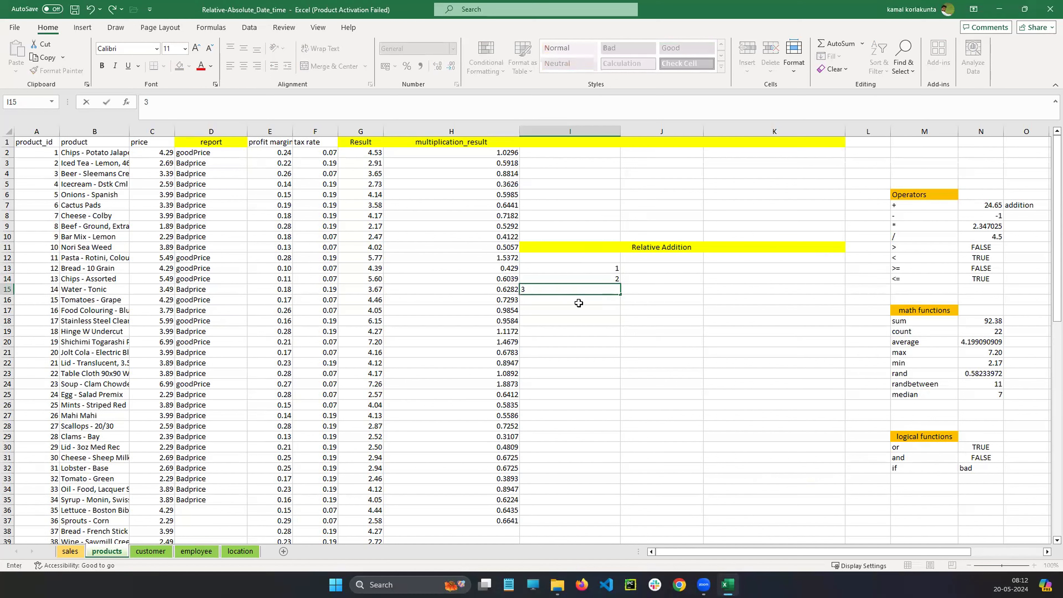
{"action": "key", "text": "BackSpace"}
{"action": "type", "text": "4"}
{"action": "left_click", "coordinate": [582, 298]}
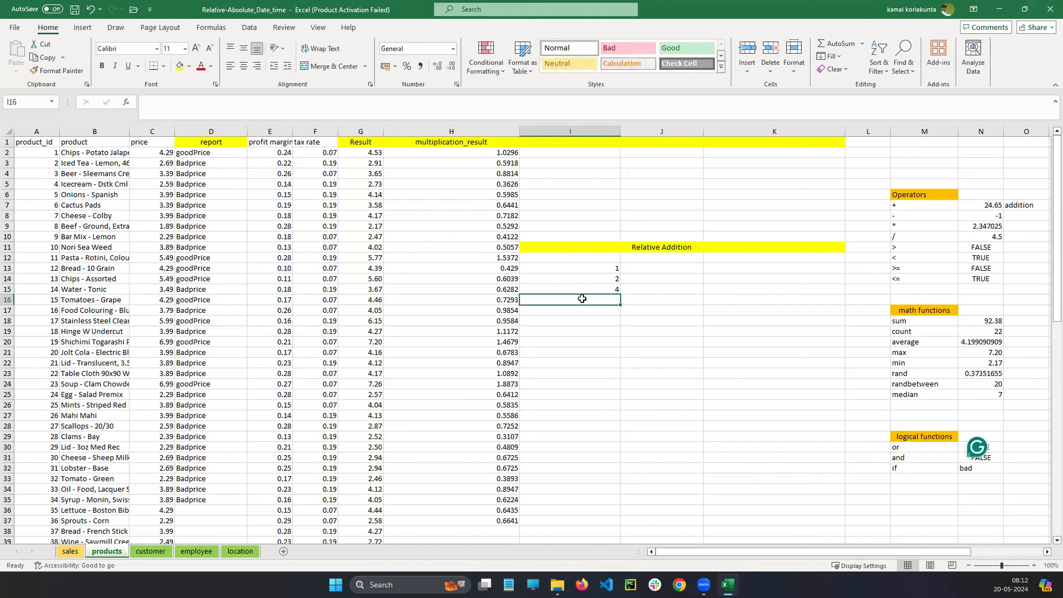
{"action": "double_click", "coordinate": [583, 298]}
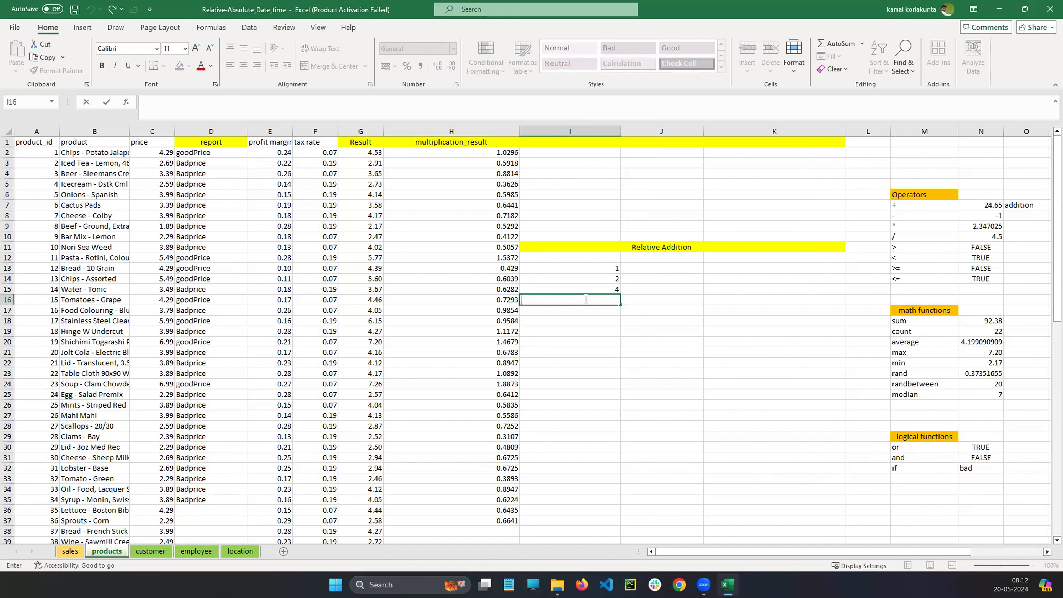
{"action": "left_click", "coordinate": [612, 322]}
{"action": "left_click", "coordinate": [609, 269]}
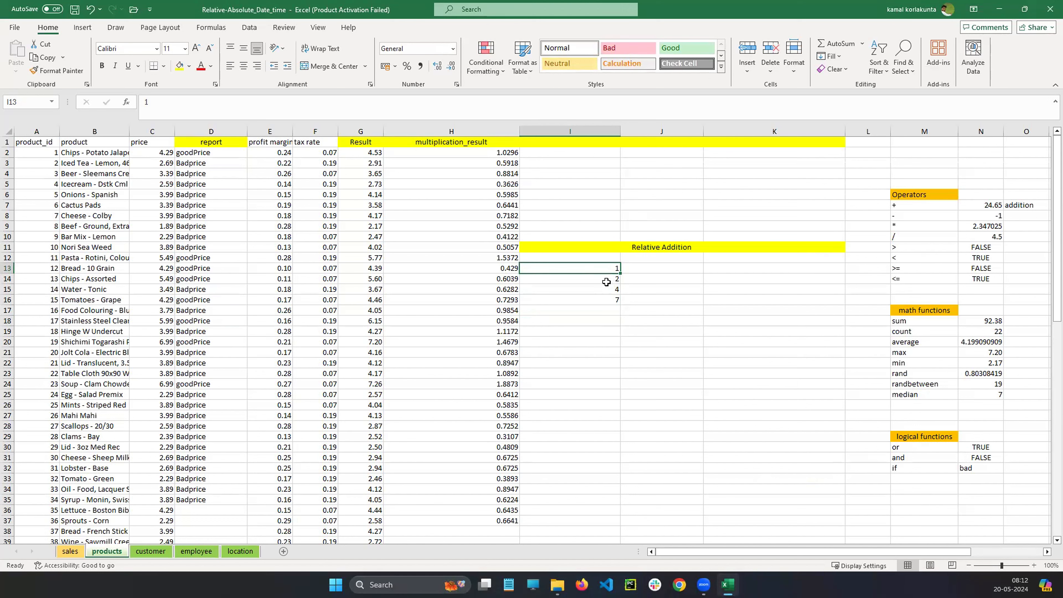
{"action": "left_click", "coordinate": [606, 282]}
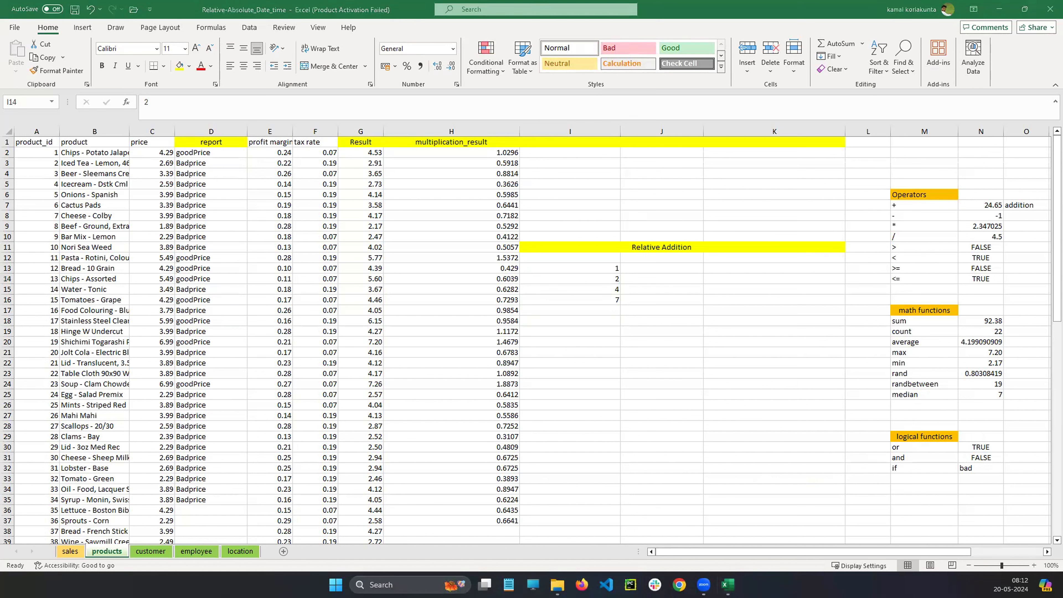
{"action": "left_click", "coordinate": [588, 269]}
{"action": "left_click", "coordinate": [590, 278]}
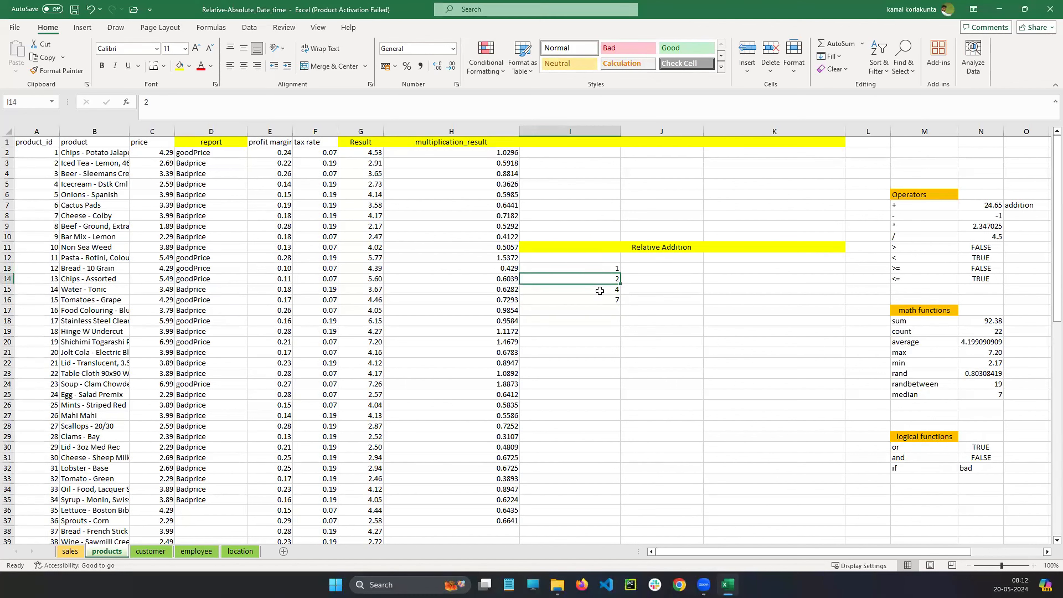
{"action": "left_click", "coordinate": [600, 292]}
{"action": "left_click", "coordinate": [601, 302]}
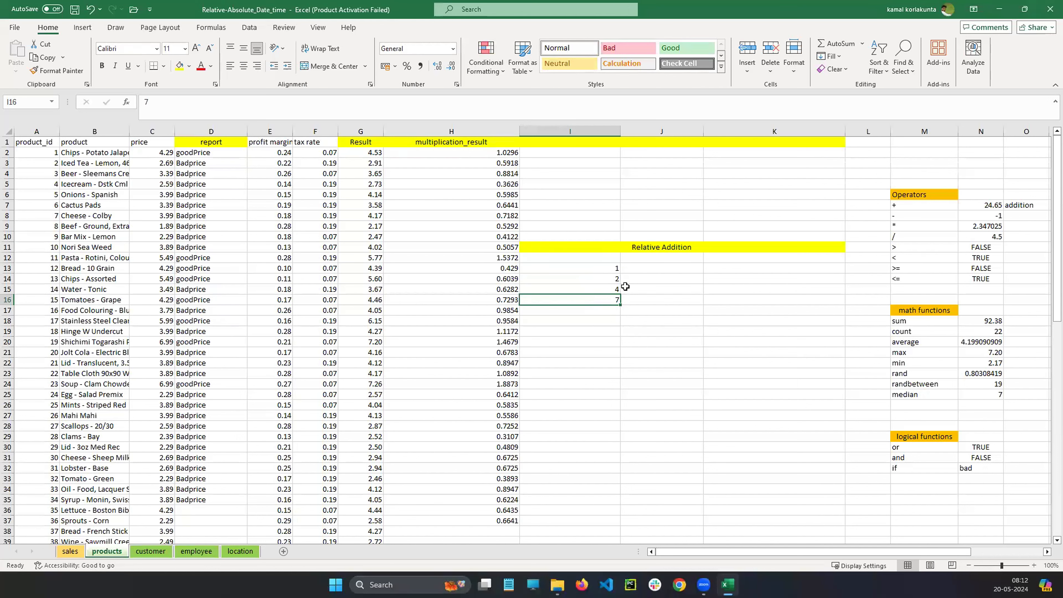
Enter the values 10, 21, 55 and 66 in cells J13 to J16 beside the first number column.
{"action": "double_click", "coordinate": [648, 268]}
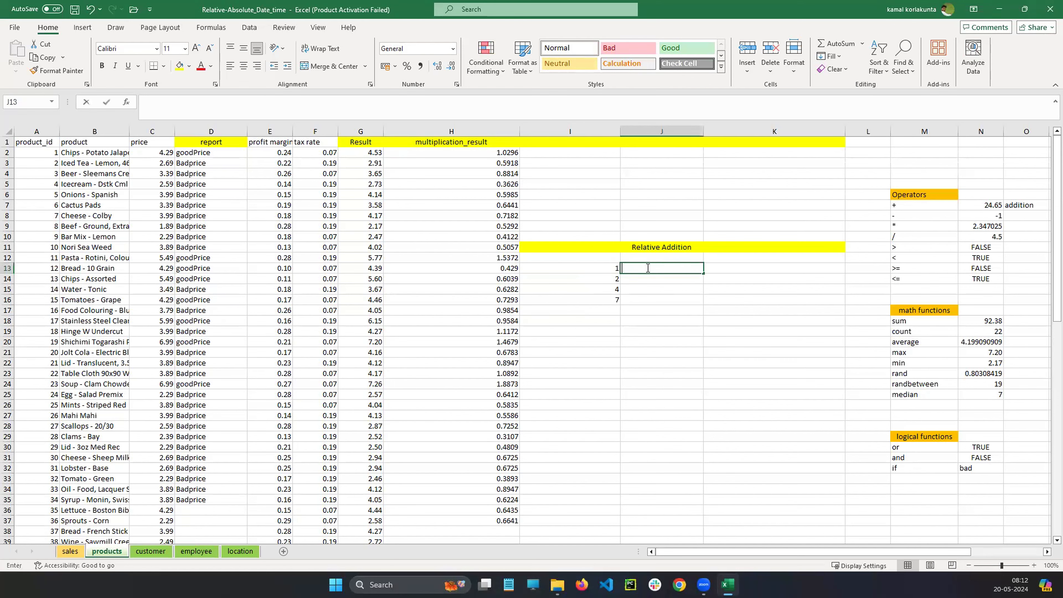
{"action": "scroll", "coordinate": [978, 447], "scroll_direction": "down", "scroll_amount": 1}
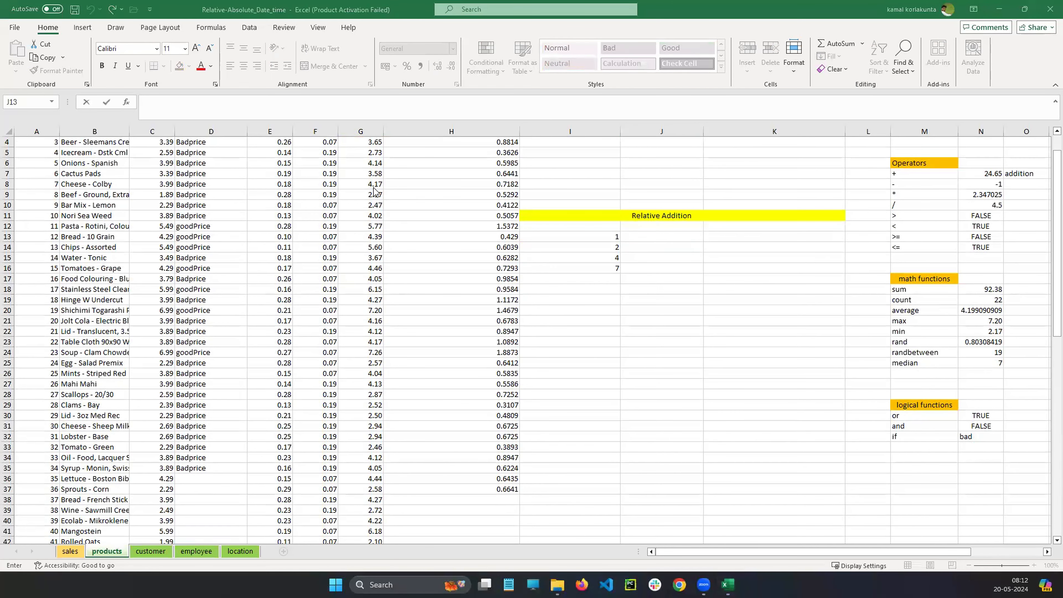
{"action": "scroll", "coordinate": [653, 236], "scroll_direction": "down", "scroll_amount": 1}
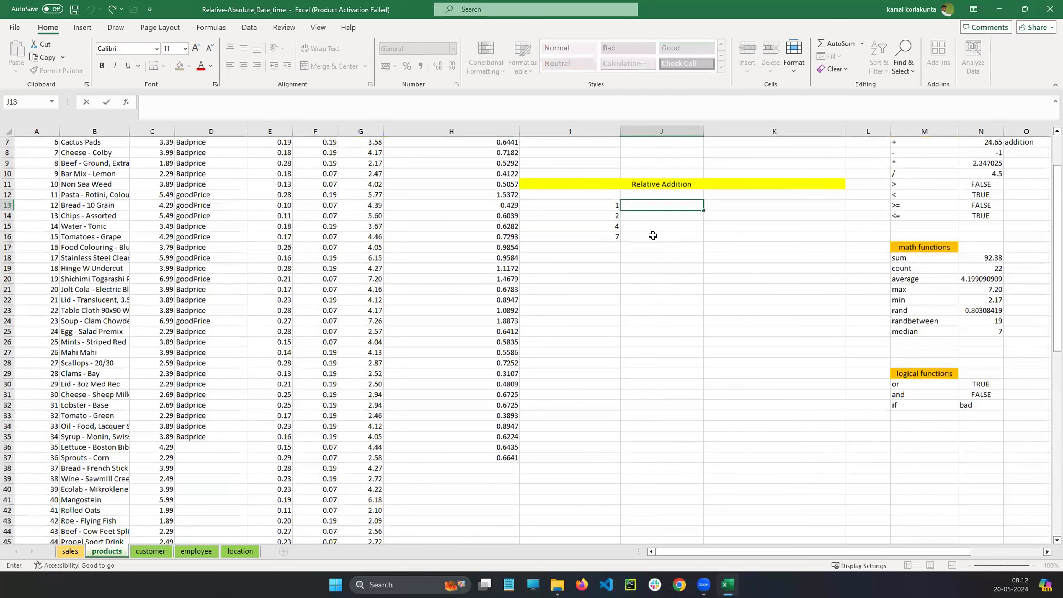
{"action": "type", "text": "10"}
{"action": "left_click", "coordinate": [652, 236]}
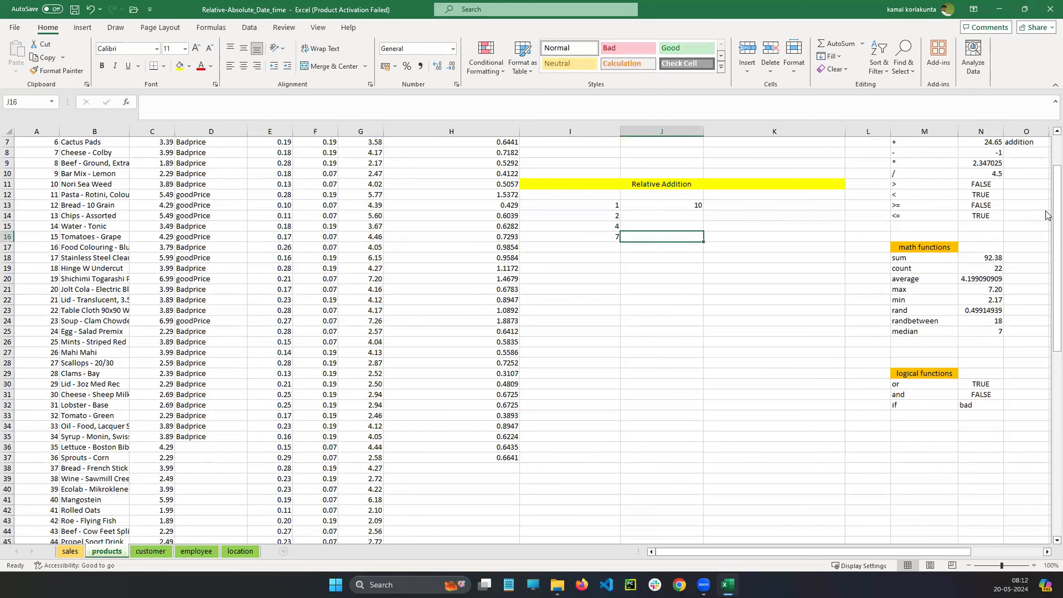
{"action": "left_click_drag", "start_coordinate": [1047, 174], "coordinate": [1047, 172]}
{"action": "scroll", "coordinate": [681, 270], "scroll_direction": "up", "scroll_amount": 2}
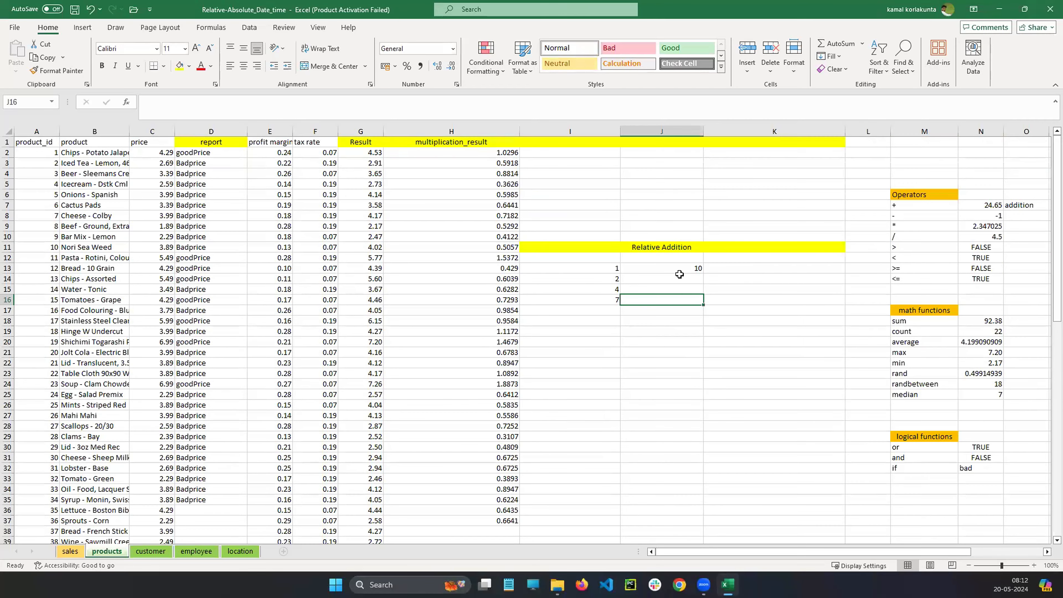
{"action": "double_click", "coordinate": [680, 279]}
{"action": "type", "text": "21"}
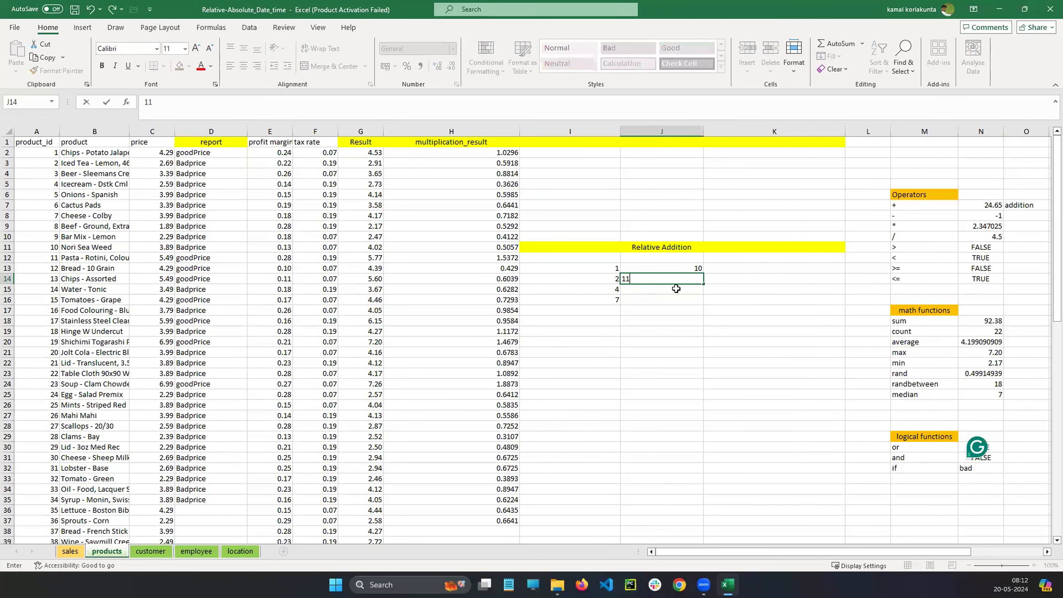
{"action": "left_click", "coordinate": [676, 288]}
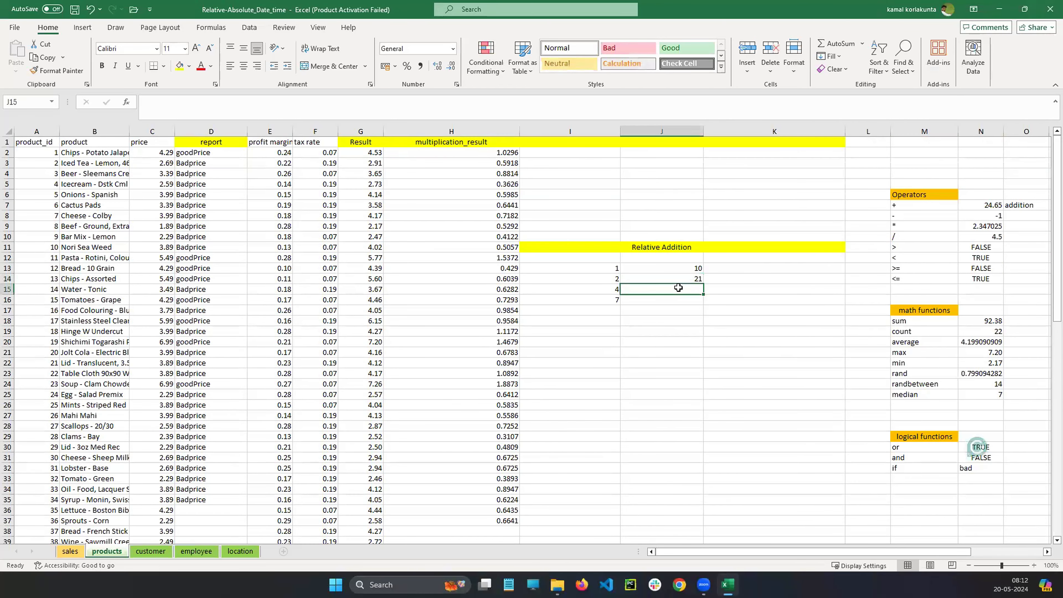
{"action": "type", "text": "55"}
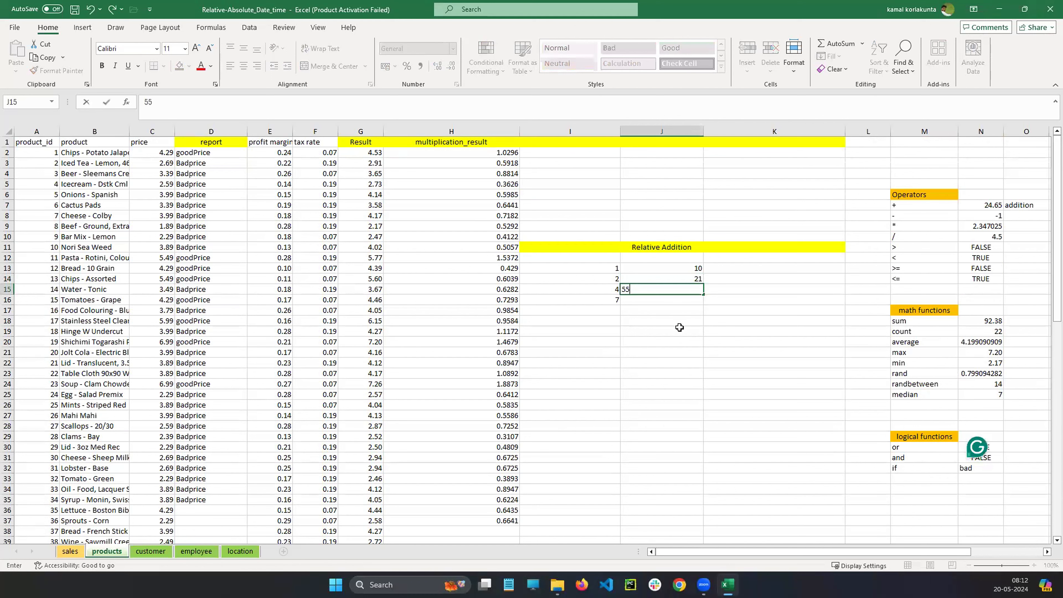
{"action": "left_click", "coordinate": [679, 330]}
{"action": "double_click", "coordinate": [681, 299]}
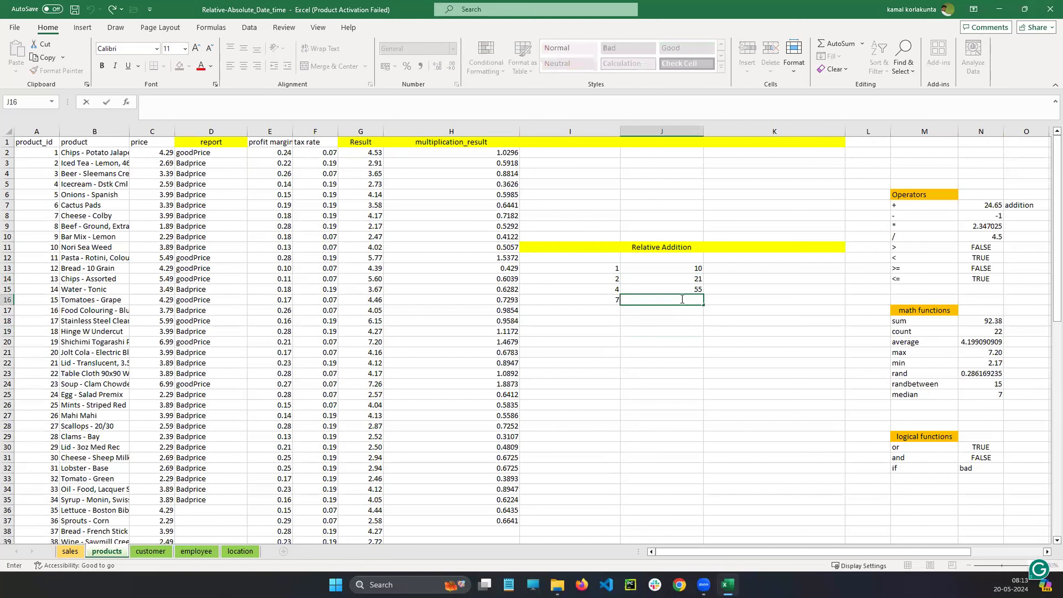
{"action": "type", "text": "66"}
{"action": "left_click", "coordinate": [695, 332]}
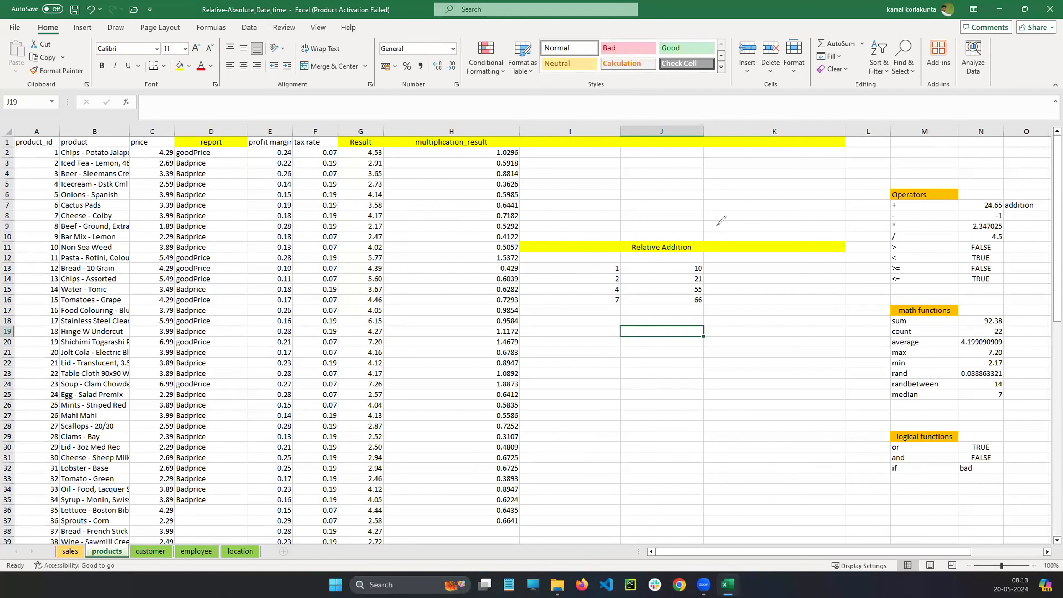
Box the two number columns and mark them with an arrow using the annotation pen, and erase the marks.
{"action": "mouse_move", "coordinate": [588, 252]}
{"action": "left_mouse_down"}
{"action": "mouse_move", "coordinate": [749, 260]}
{"action": "mouse_move", "coordinate": [727, 221]}
{"action": "mouse_move", "coordinate": [715, 241]}
{"action": "left_mouse_up"}
{"action": "left_click_drag", "start_coordinate": [715, 229], "coordinate": [722, 231]}
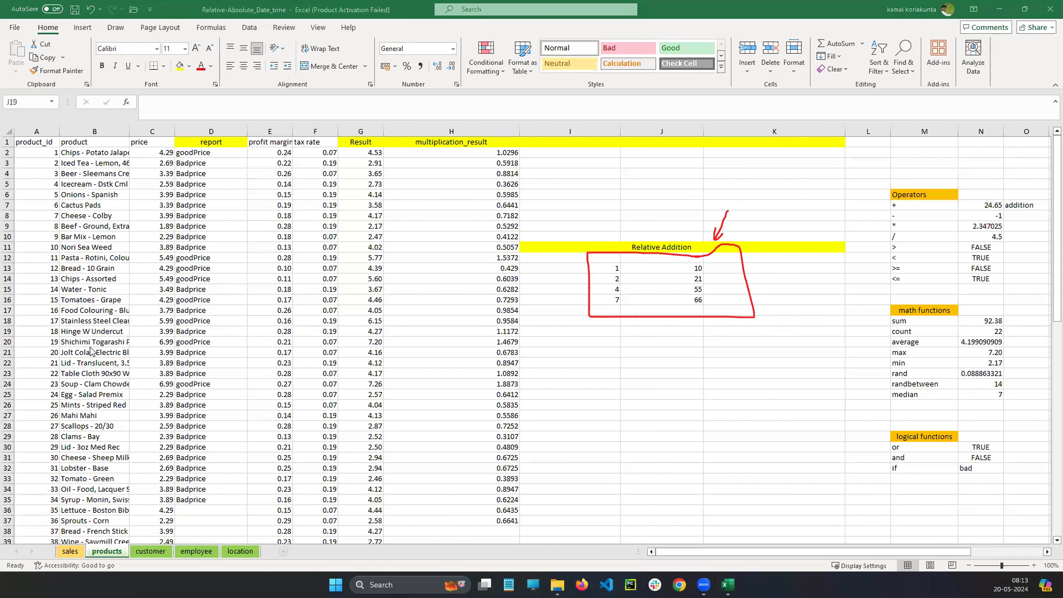
{"action": "key", "text": "Escape"}
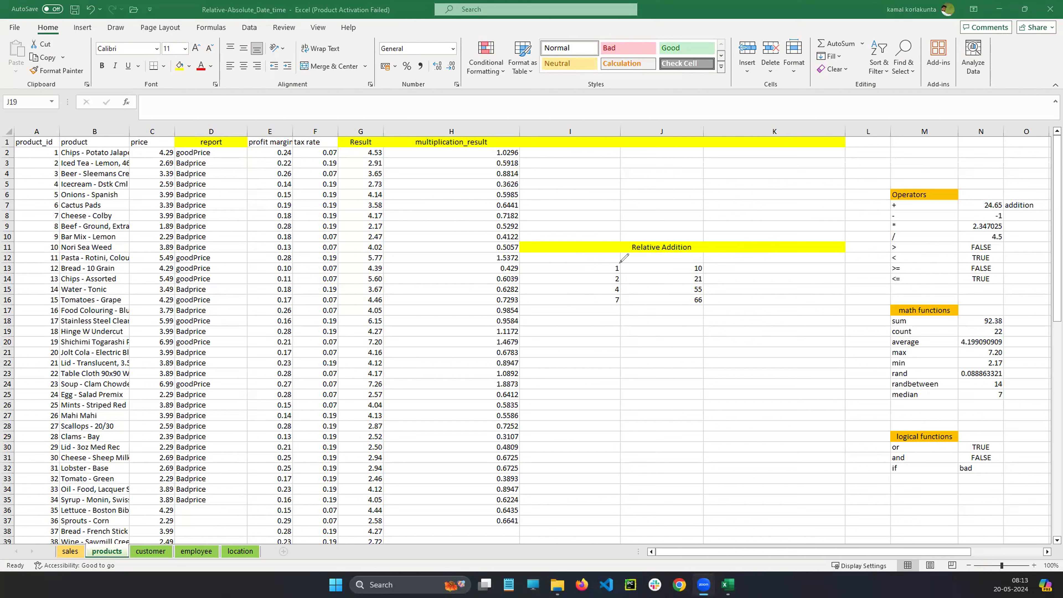
Circle the values 1 and 10 in row 13 with a plus sign between them using the annotation pen, and erase the marks.
{"action": "mouse_move", "coordinate": [624, 264]}
{"action": "left_mouse_down"}
{"action": "mouse_move", "coordinate": [655, 265]}
{"action": "mouse_move", "coordinate": [649, 274]}
{"action": "mouse_move", "coordinate": [707, 266]}
{"action": "mouse_move", "coordinate": [696, 262]}
{"action": "mouse_move", "coordinate": [759, 273]}
{"action": "left_mouse_up"}
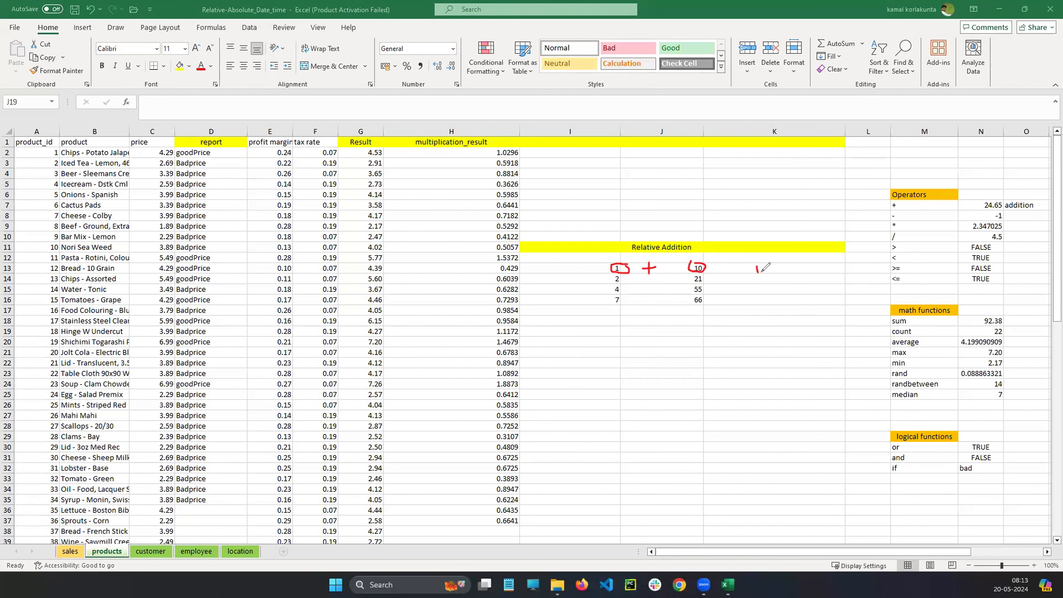
{"action": "left_click_drag", "start_coordinate": [623, 274], "coordinate": [625, 274]}
{"action": "mouse_move", "coordinate": [704, 270]}
{"action": "left_mouse_down"}
{"action": "mouse_move", "coordinate": [702, 287]}
{"action": "mouse_move", "coordinate": [696, 278]}
{"action": "mouse_move", "coordinate": [764, 281]}
{"action": "left_mouse_up"}
{"action": "key", "text": "Escape"}
Enter the formula =1+10 with typed-in numbers in cell K13.
{"action": "left_click", "coordinate": [745, 268]}
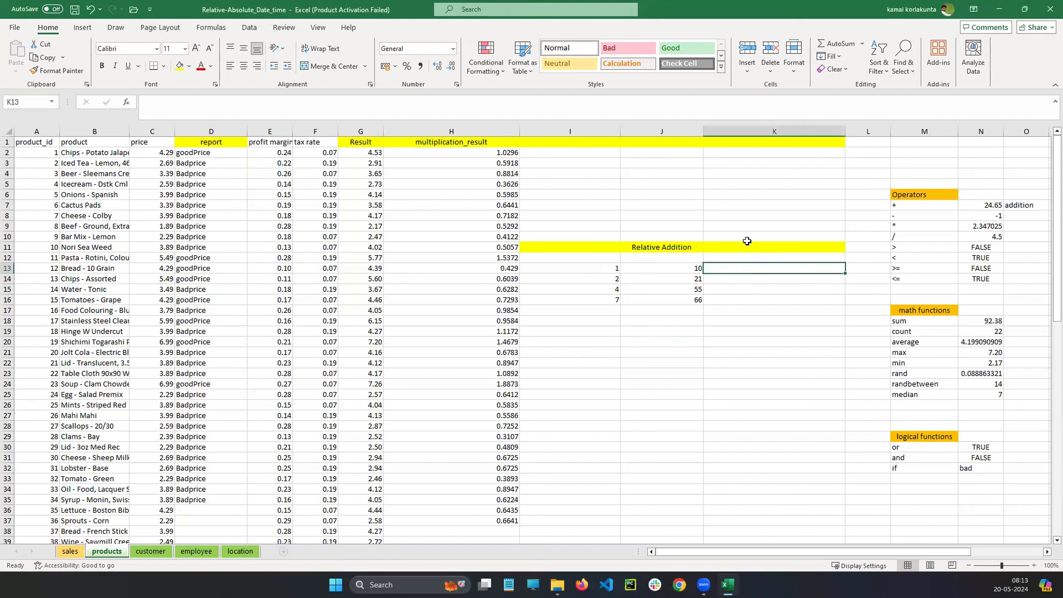
{"action": "double_click", "coordinate": [742, 268]}
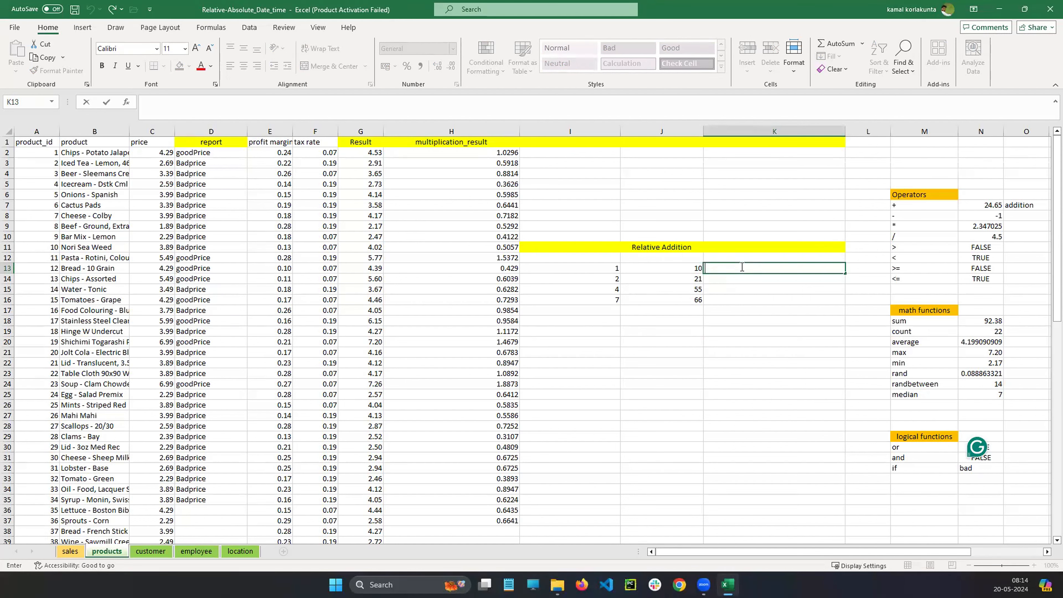
{"action": "type", "text": "="}
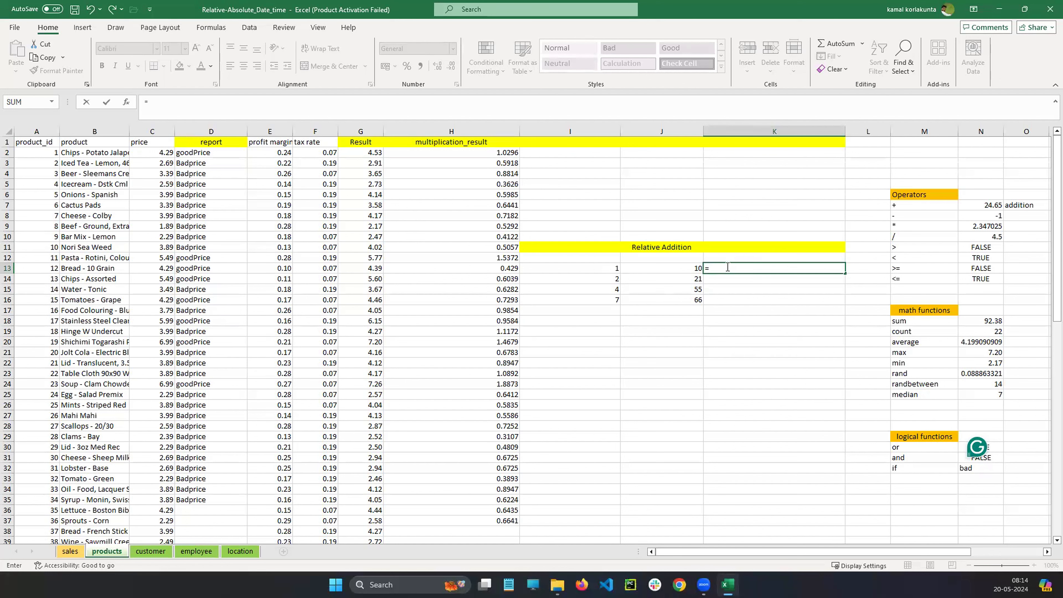
{"action": "type", "text": "1="}
{"action": "type", "text": "+10"}
{"action": "key", "text": "BackSpace"}
{"action": "key", "text": "BackSpace"}
{"action": "key", "text": "BackSpace"}
{"action": "key", "text": "BackSpace"}
{"action": "type", "text": "+10"}
{"action": "key", "text": "Return"}
Fill the K13 formula down to K16, and undo the fill.
{"action": "left_click", "coordinate": [727, 266]}
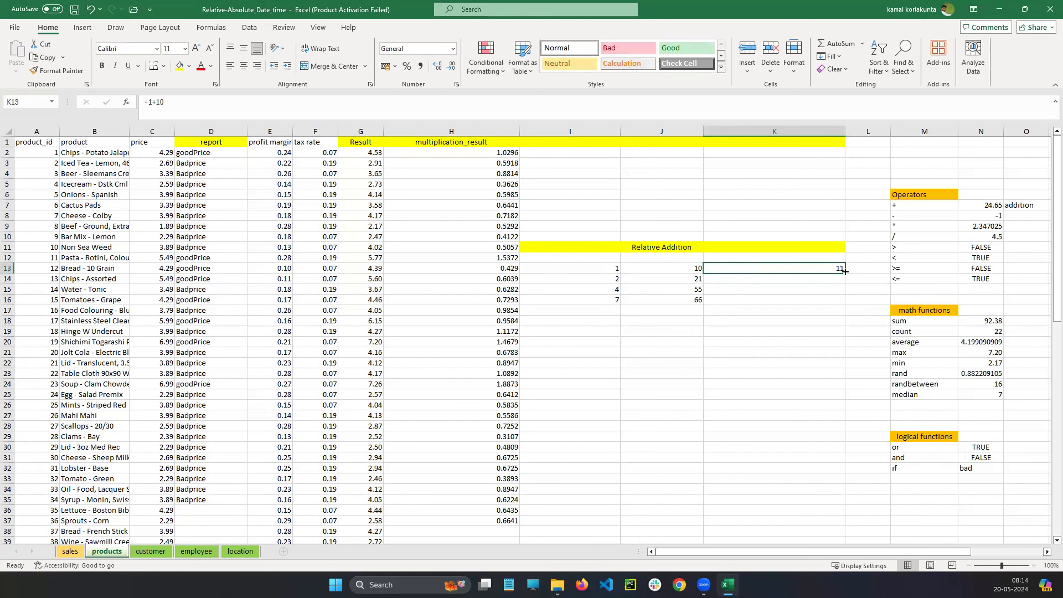
{"action": "left_click_drag", "start_coordinate": [845, 274], "coordinate": [845, 305]}
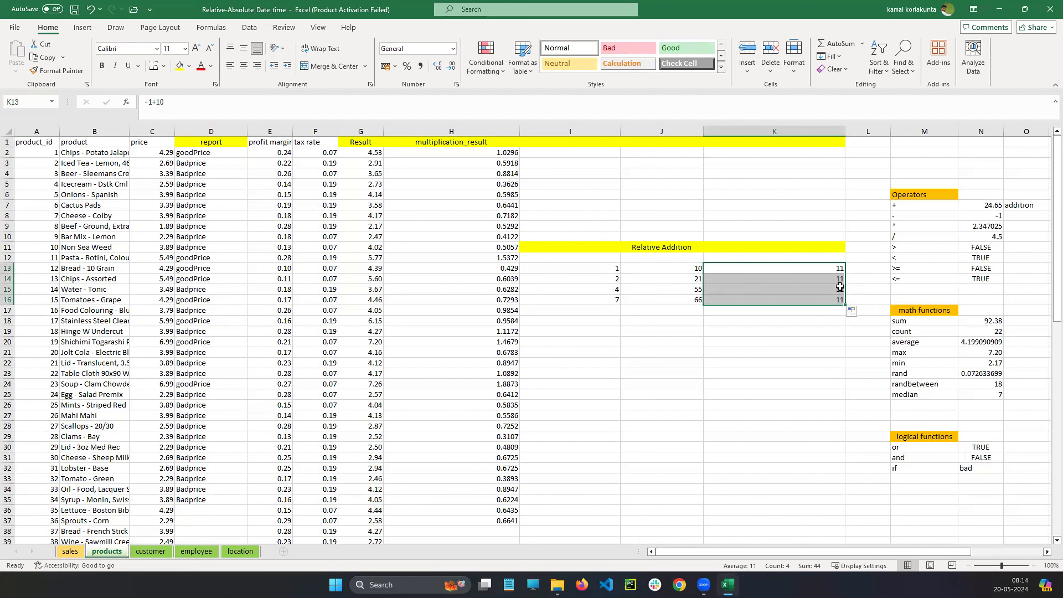
{"action": "key", "text": "ctrl+z"}
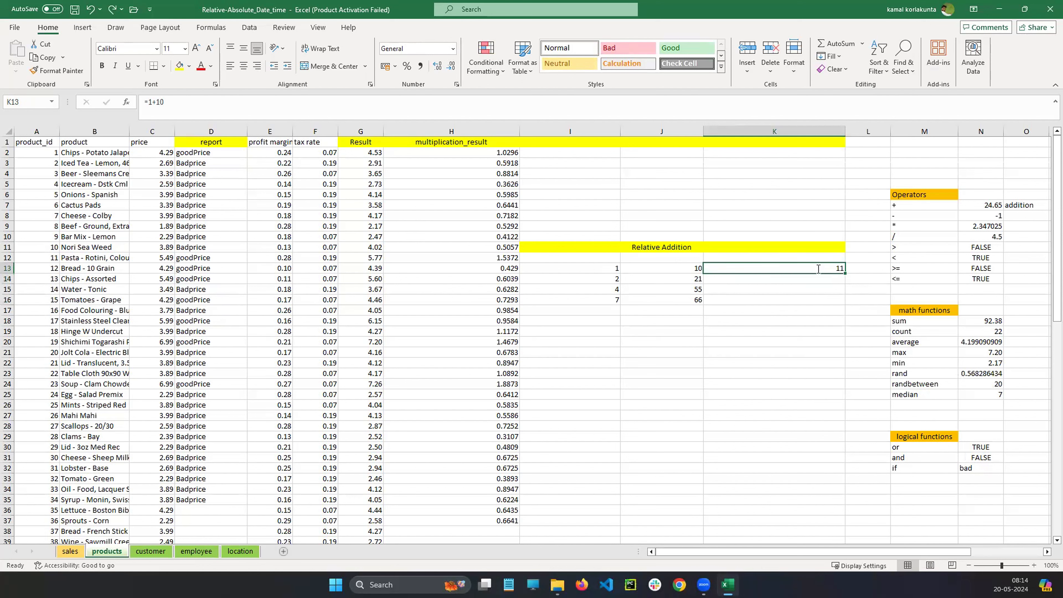
Reopen the formula in K13 and delete the typed-in numbers, keeping only the equals sign.
{"action": "double_click", "coordinate": [745, 268]}
{"action": "left_click_drag", "start_coordinate": [713, 269], "coordinate": [736, 268]}
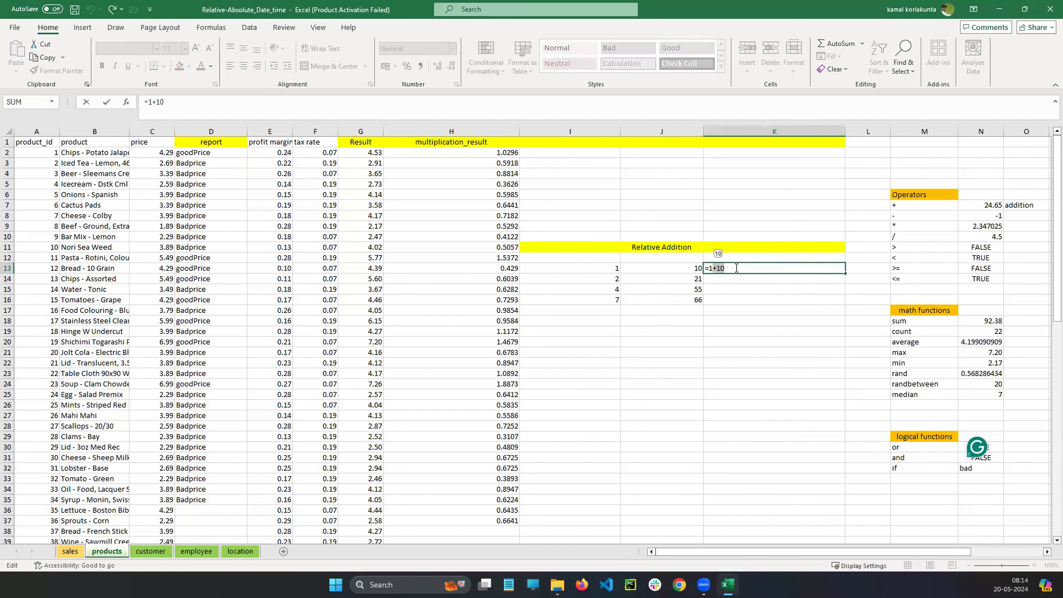
{"action": "key", "text": "BackSpace"}
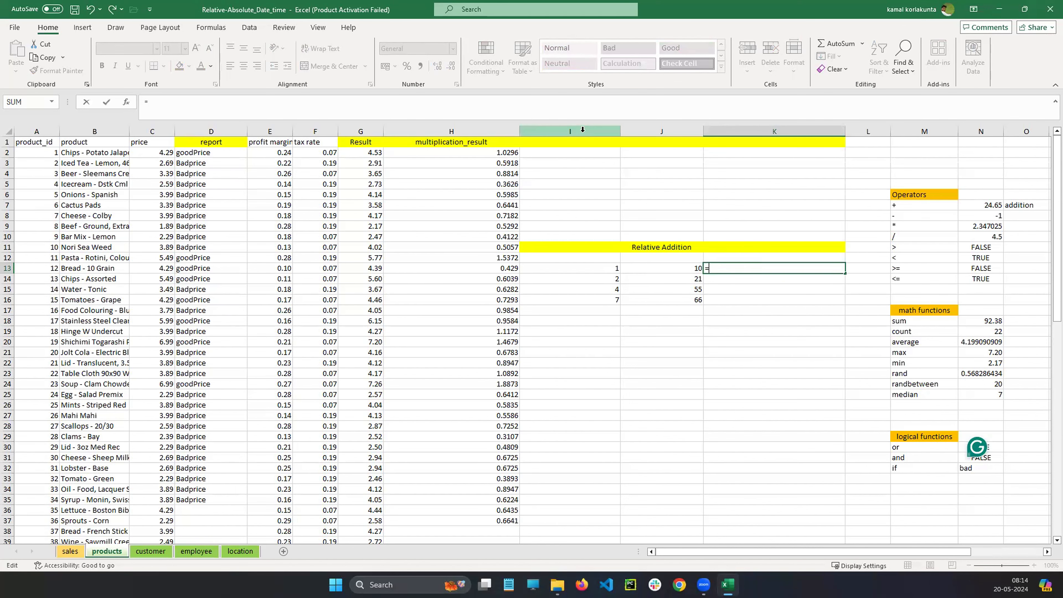
{"action": "scroll", "coordinate": [689, 237], "scroll_direction": "down", "scroll_amount": 2}
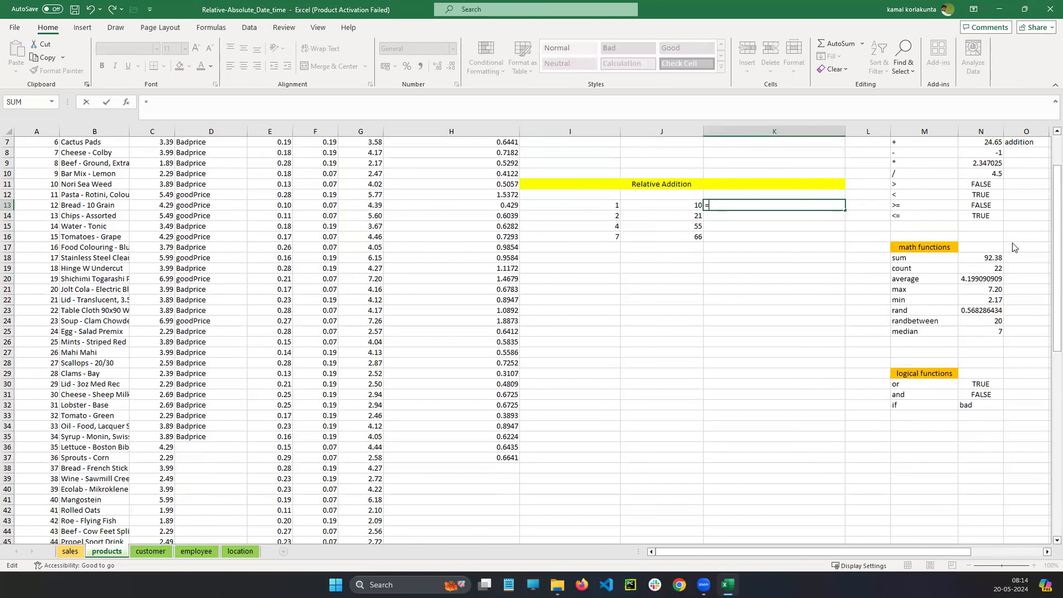
{"action": "scroll", "coordinate": [1050, 247], "scroll_direction": "up", "scroll_amount": 2}
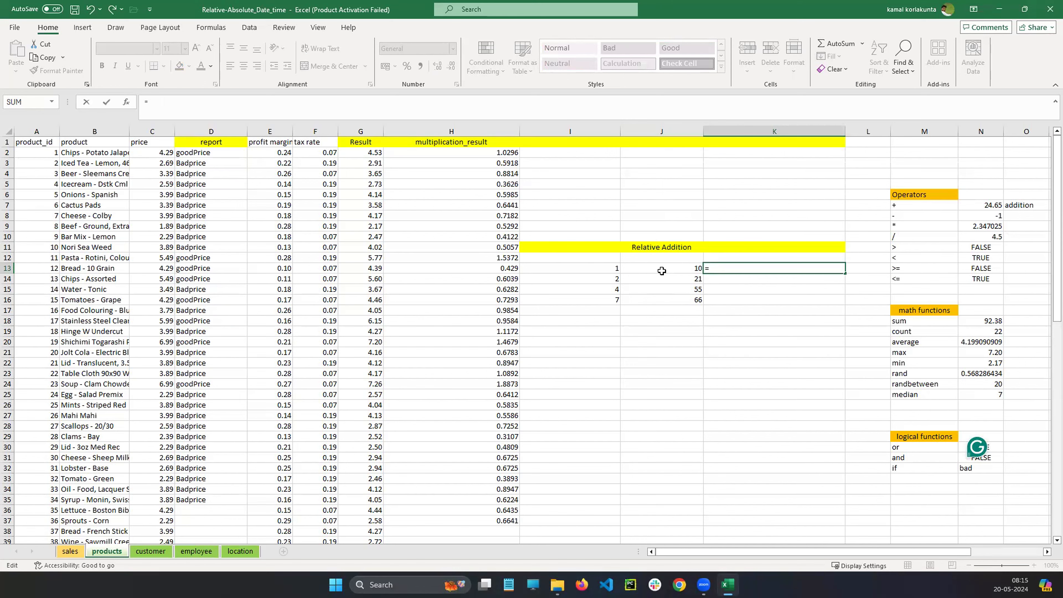
{"action": "scroll", "coordinate": [591, 273], "scroll_direction": "down", "scroll_amount": 3}
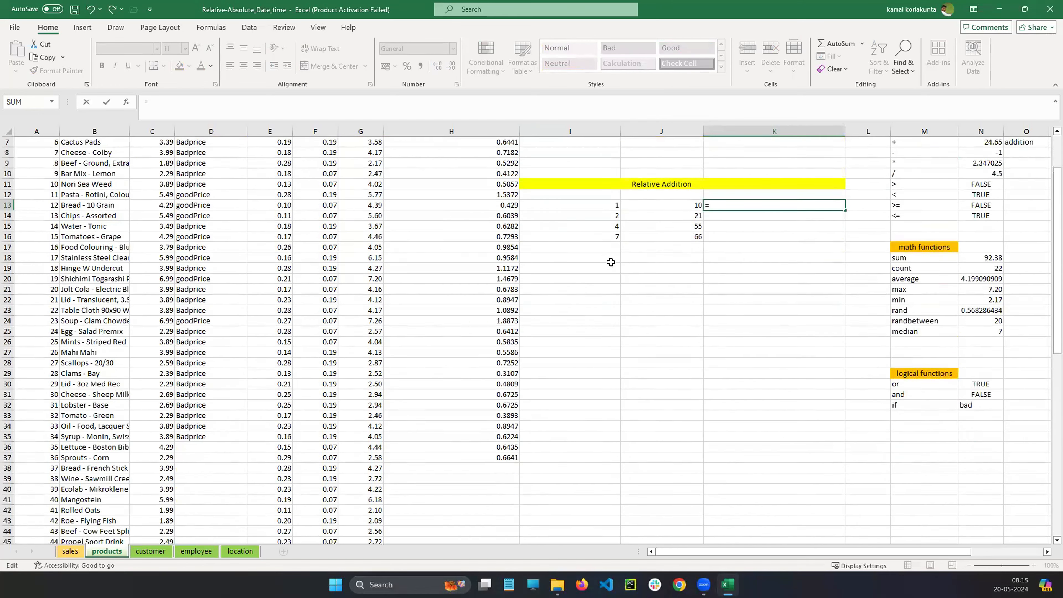
{"action": "scroll", "coordinate": [1046, 226], "scroll_direction": "up", "scroll_amount": 3}
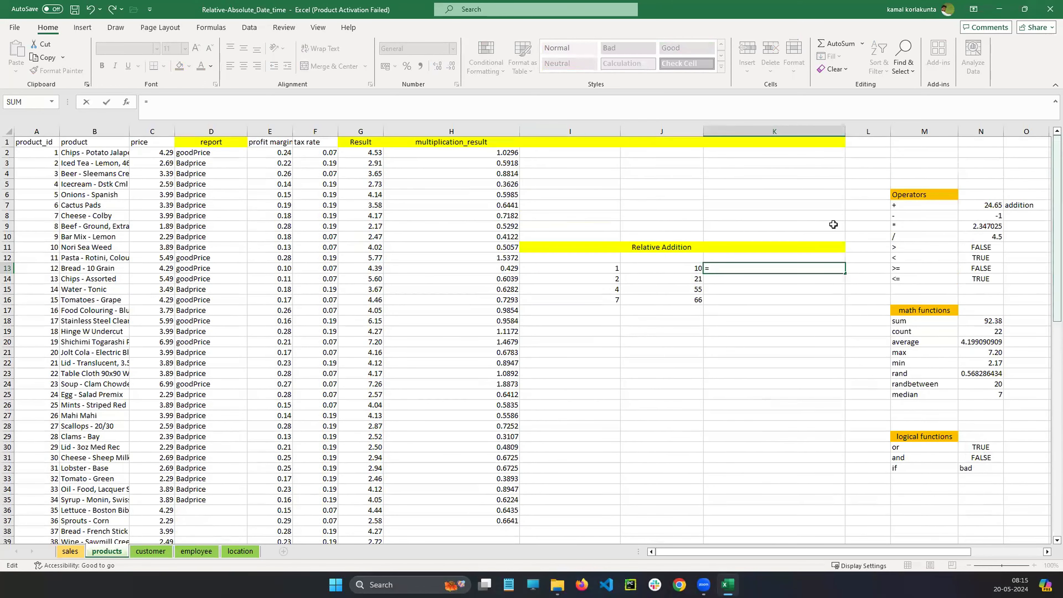
{"action": "scroll", "coordinate": [1046, 220], "scroll_direction": "down", "scroll_amount": 4}
{"action": "scroll", "coordinate": [1047, 217], "scroll_direction": "up", "scroll_amount": 4}
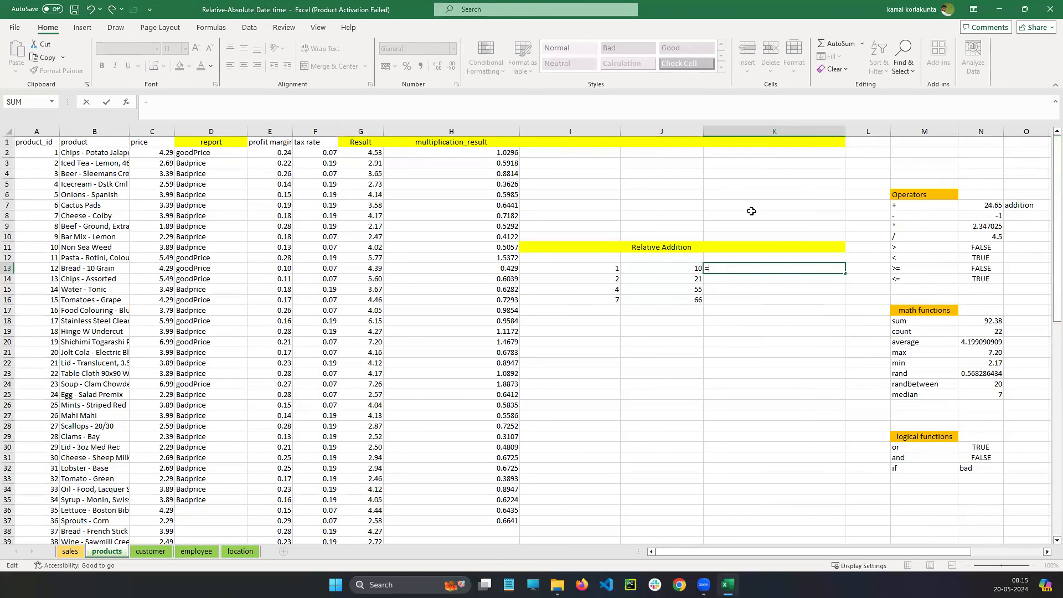
Complete the formula in K13 as =I13+J13 using cell references to the two numbers in row 13.
{"action": "left_click", "coordinate": [617, 269]}
{"action": "left_click", "coordinate": [732, 267]}
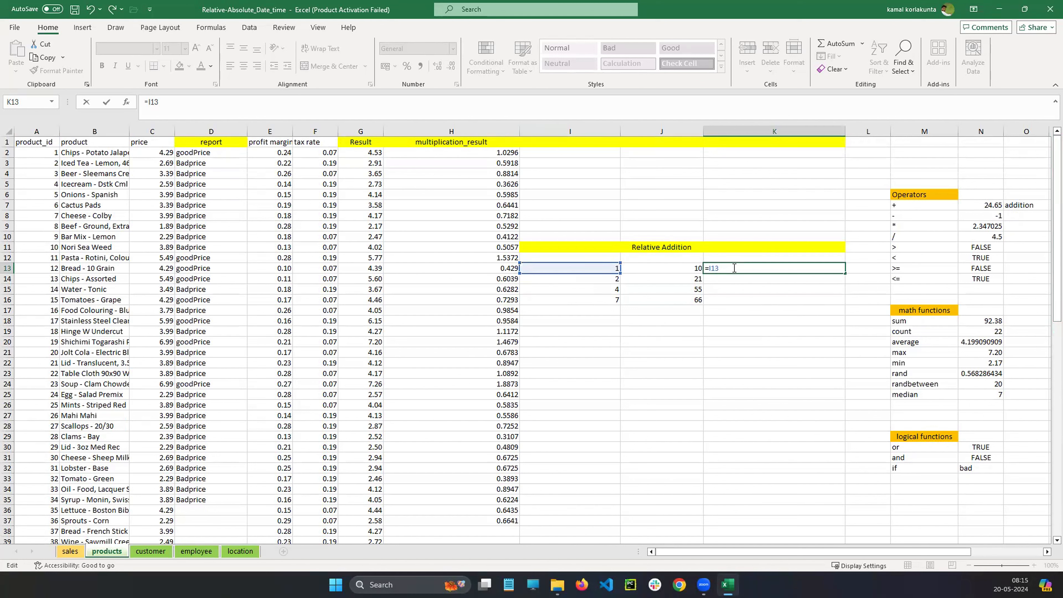
{"action": "type", "text": "+"}
{"action": "left_click", "coordinate": [688, 268]}
{"action": "left_click", "coordinate": [773, 269]}
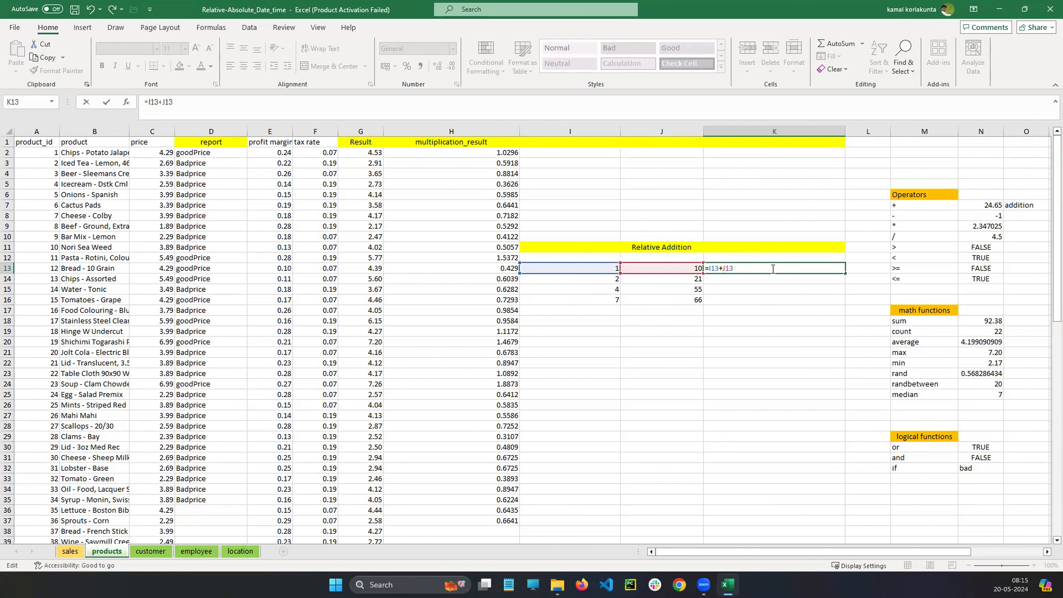
{"action": "key", "text": "Return"}
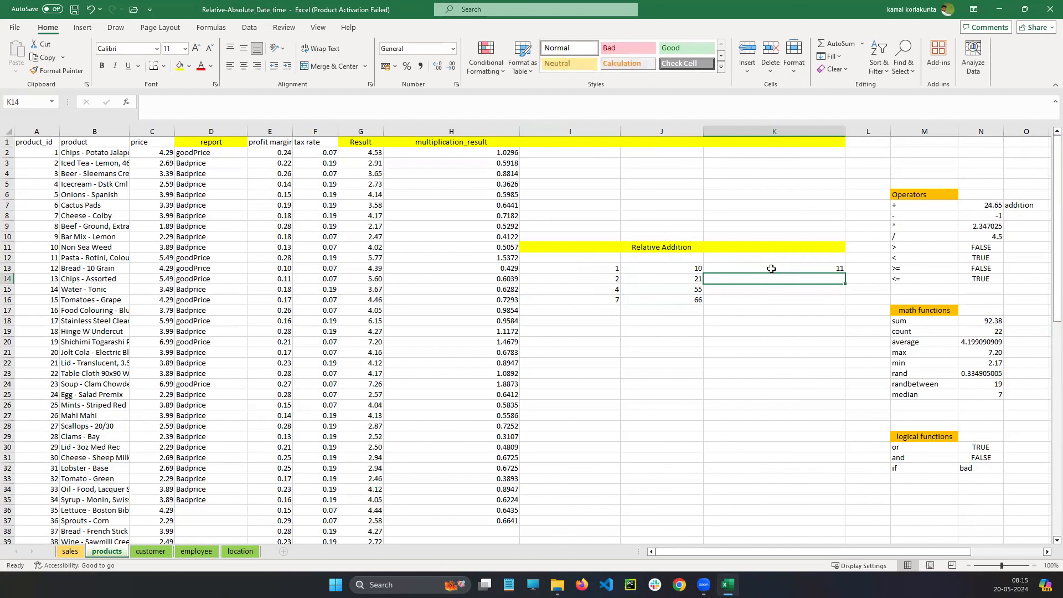
Fill the K13 relative-reference formula down to K16, and undo the fill.
{"action": "left_click", "coordinate": [771, 268]}
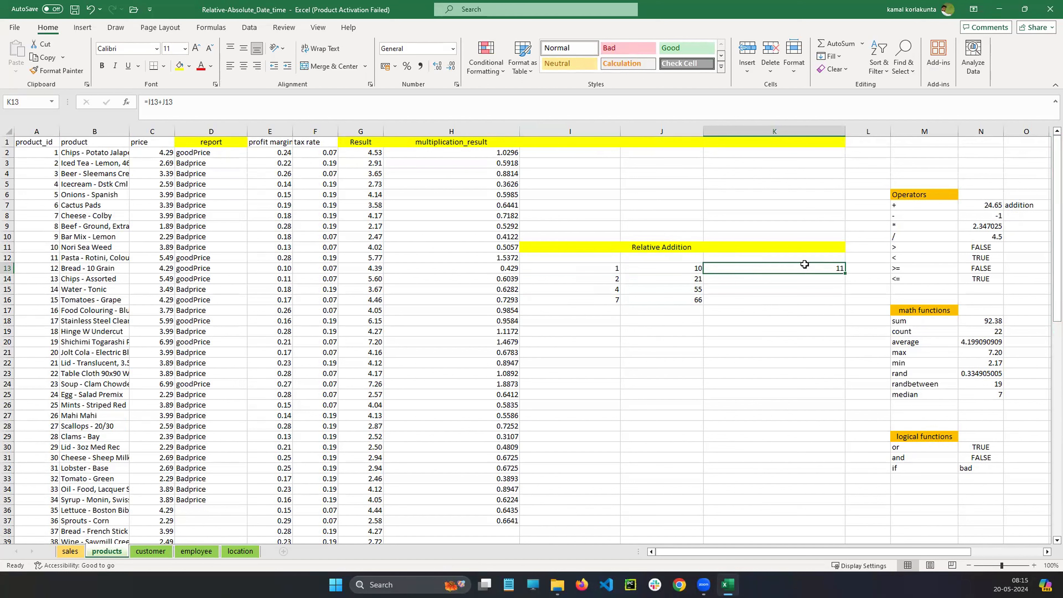
{"action": "left_click_drag", "start_coordinate": [845, 273], "coordinate": [848, 311]}
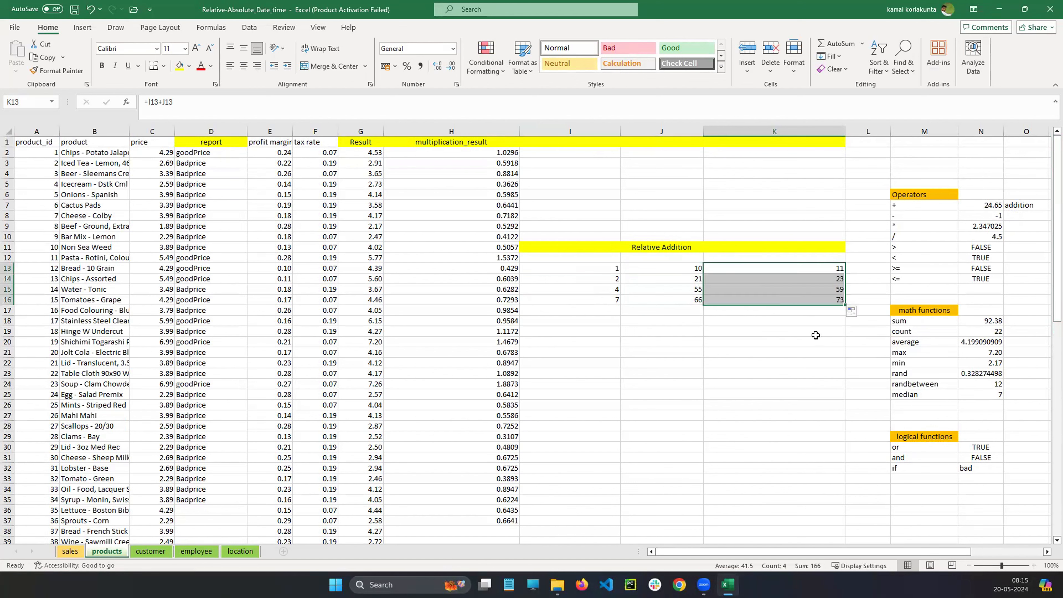
{"action": "left_click", "coordinate": [815, 335]}
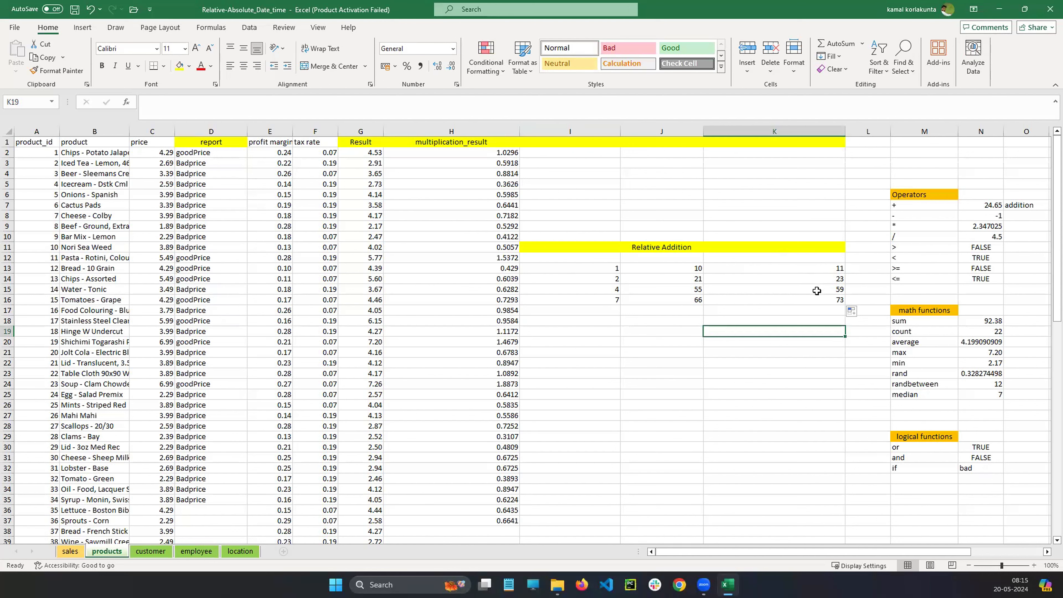
{"action": "key", "text": "ctrl+z"}
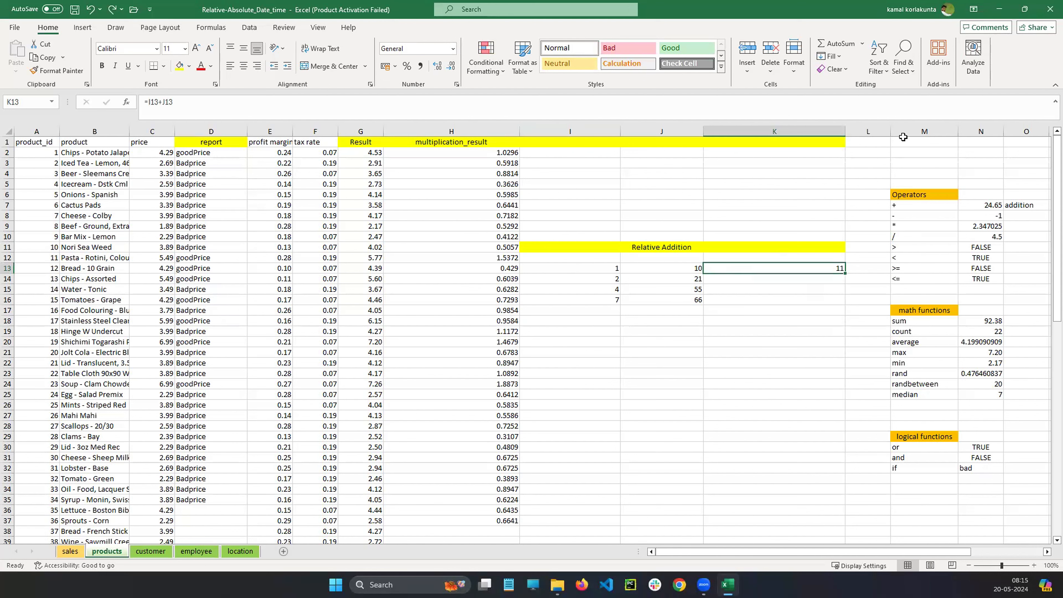
Widen column L and select the cells I13, J13 and K13 in turn.
{"action": "left_click_drag", "start_coordinate": [891, 129], "coordinate": [962, 130]}
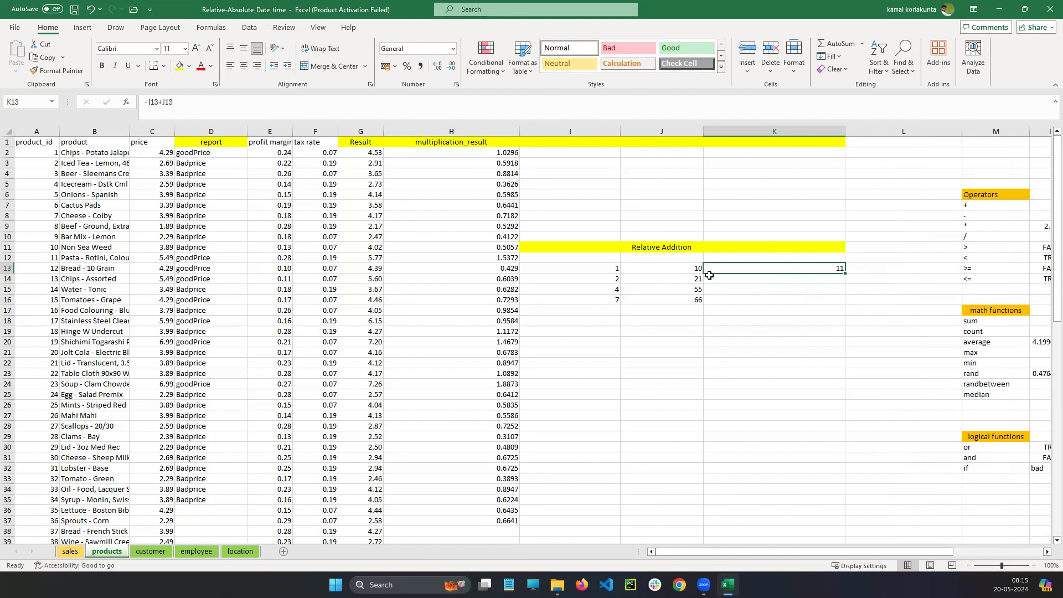
{"action": "left_click", "coordinate": [612, 269]}
{"action": "left_click", "coordinate": [708, 271]}
{"action": "left_click", "coordinate": [691, 270]}
{"action": "left_click", "coordinate": [792, 271]}
Fill the K13 formula down first to K14 and again to K15, undoing each fill.
{"action": "left_click_drag", "start_coordinate": [846, 273], "coordinate": [826, 290]}
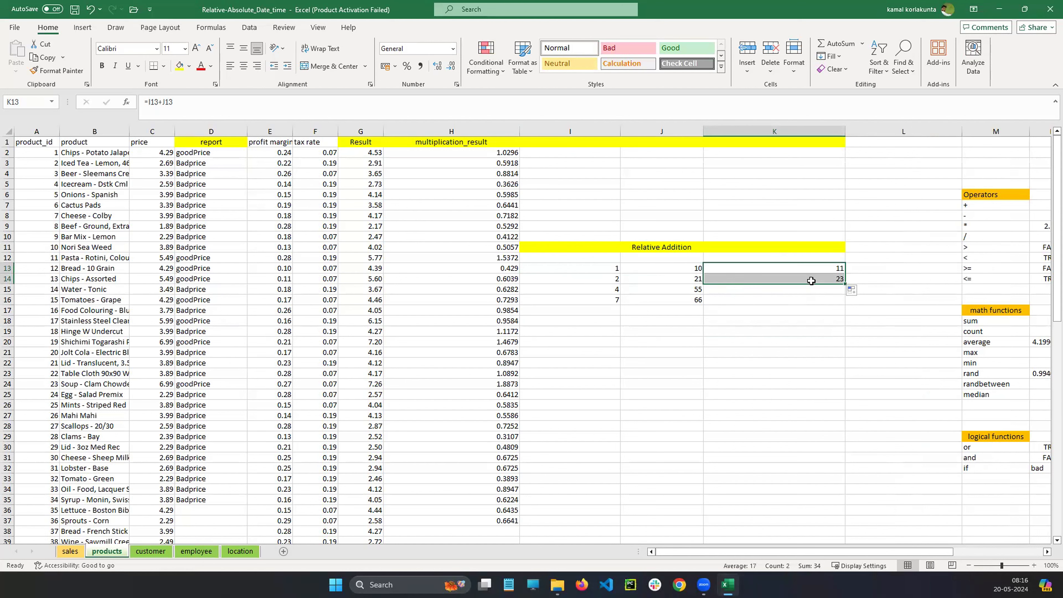
{"action": "key", "text": "ctrl+z"}
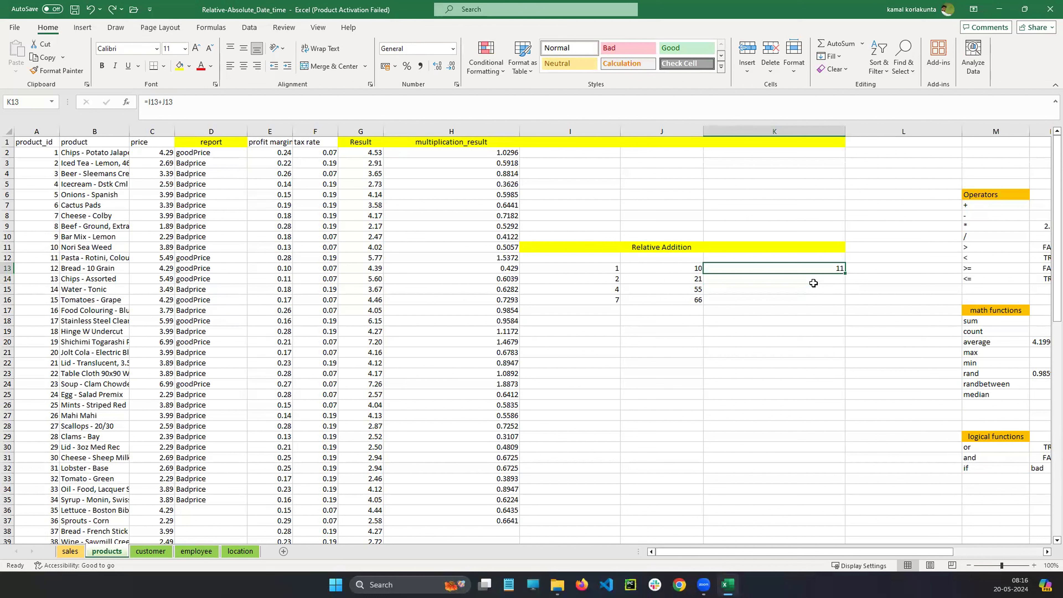
{"action": "left_click_drag", "start_coordinate": [845, 273], "coordinate": [844, 294]}
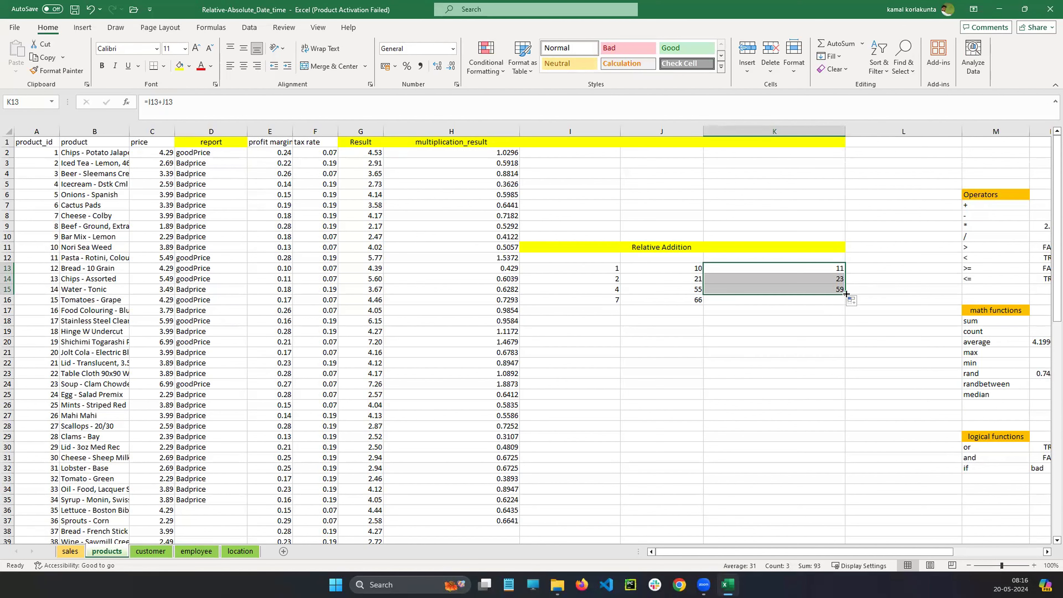
{"action": "key", "text": "ctrl+z"}
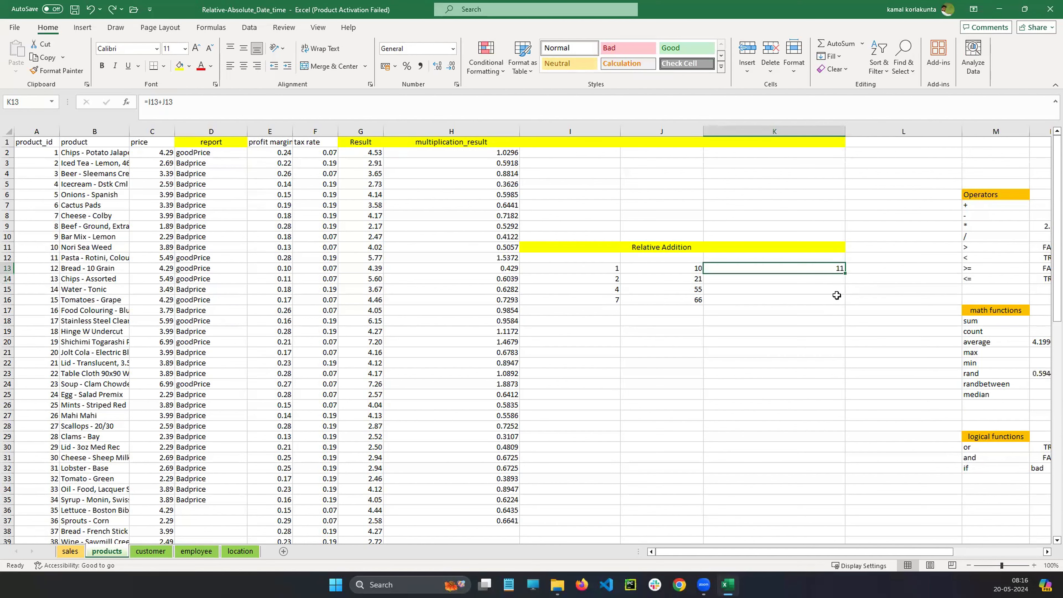
{"action": "left_click", "coordinate": [836, 296]}
{"action": "scroll", "coordinate": [758, 263], "scroll_direction": "down", "scroll_amount": 1}
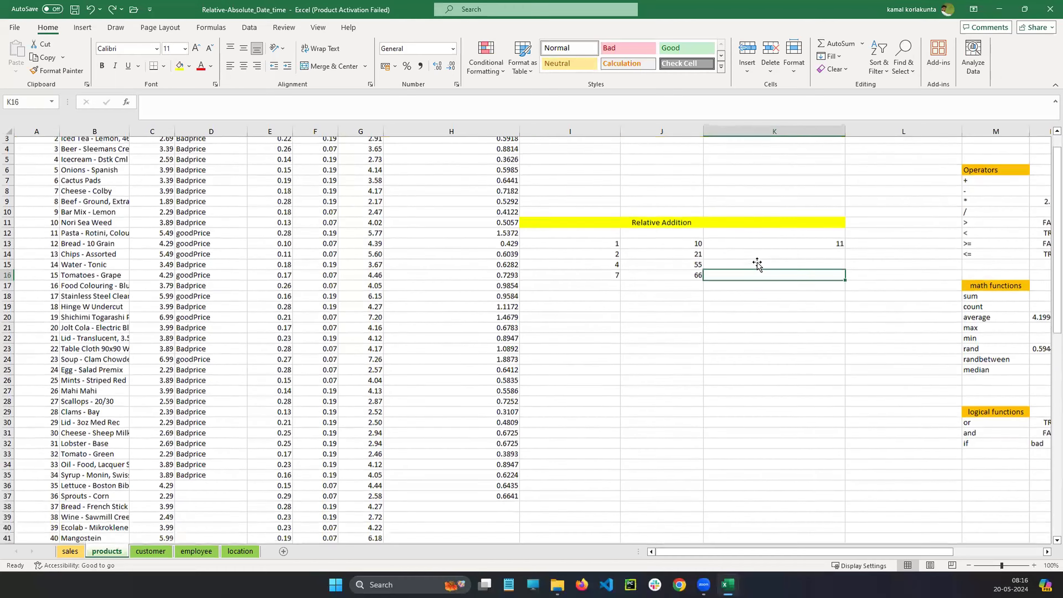
{"action": "mouse_move", "coordinate": [1057, 229]}
{"action": "left_mouse_down"}
{"action": "mouse_move", "coordinate": [1057, 242]}
{"action": "mouse_move", "coordinate": [1057, 213]}
{"action": "left_mouse_up"}
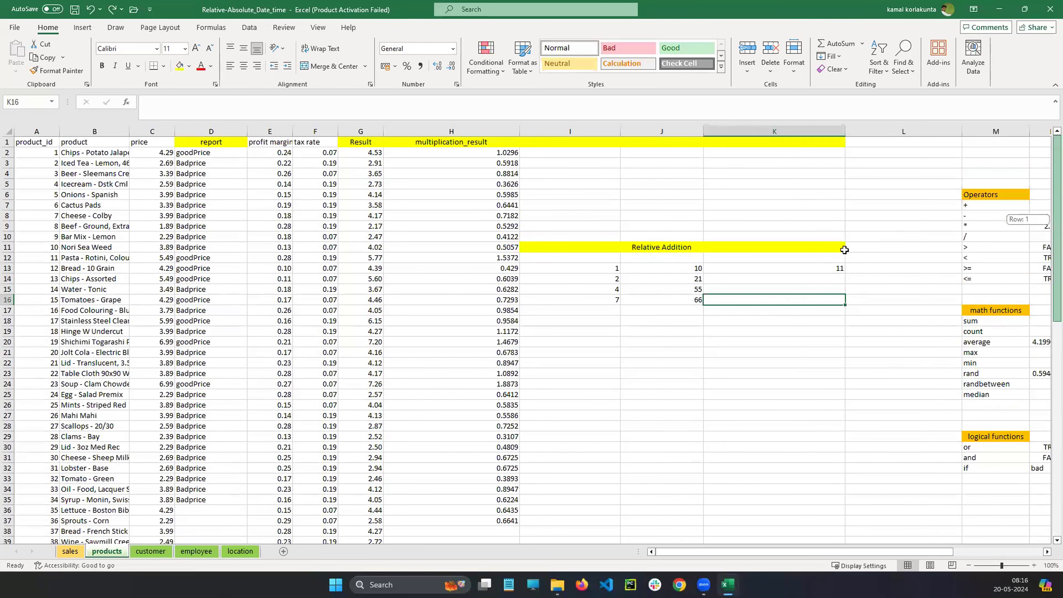
Open the formula in K13 to examine its I13 and J13 references, and close it unchanged.
{"action": "left_click", "coordinate": [759, 268]}
{"action": "double_click", "coordinate": [734, 271]}
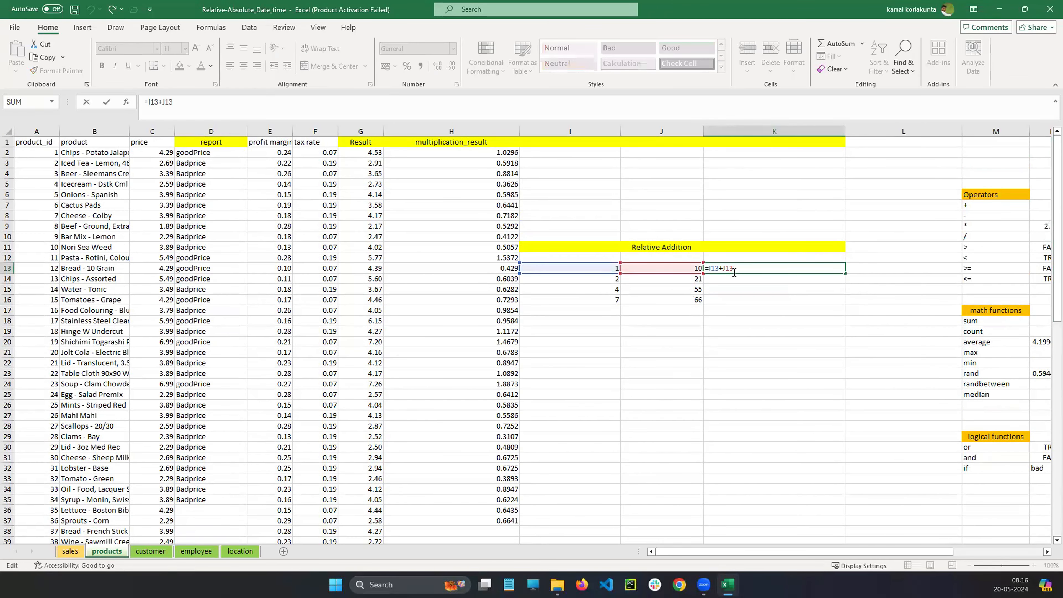
{"action": "double_click", "coordinate": [716, 268]}
{"action": "left_click_drag", "start_coordinate": [716, 268], "coordinate": [753, 268]}
{"action": "key", "text": "Return"}
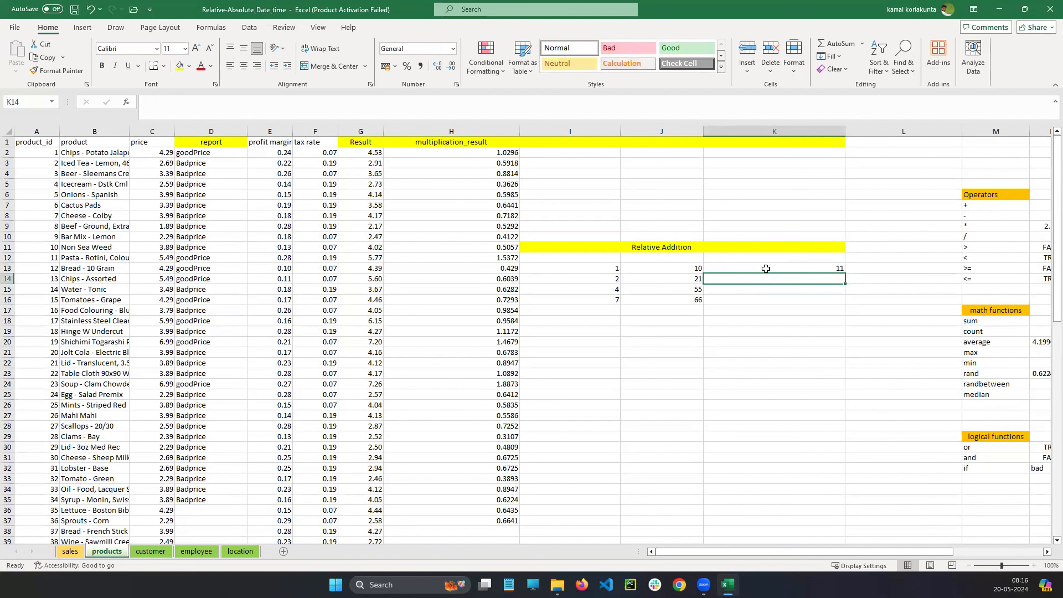
Fill the K13 formula one row down to K14, and undo the fill.
{"action": "left_click", "coordinate": [763, 268]}
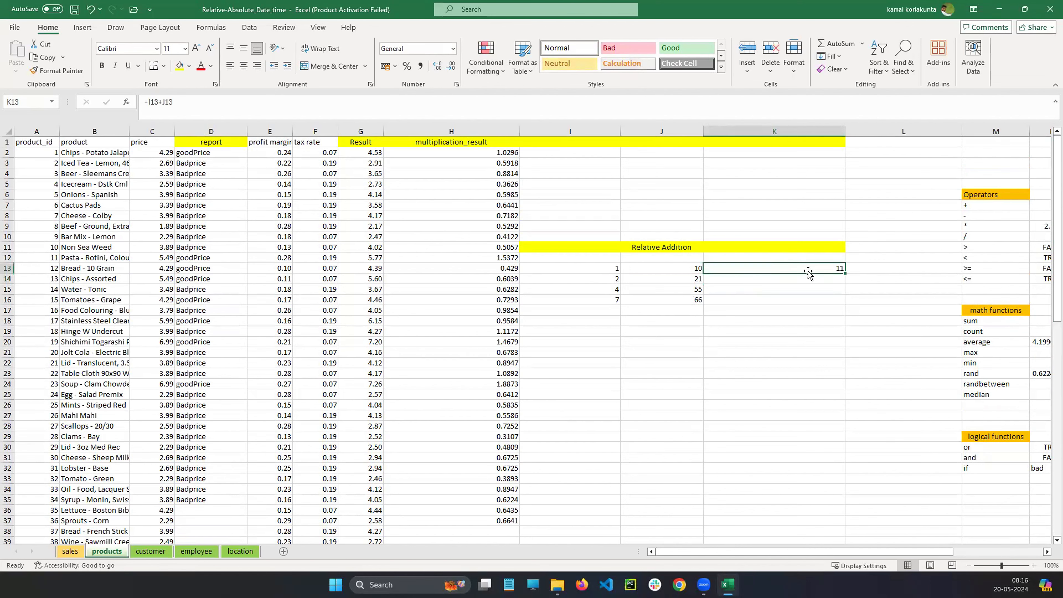
{"action": "scroll", "coordinate": [846, 272], "scroll_direction": "down", "scroll_amount": 1}
{"action": "scroll", "coordinate": [1047, 221], "scroll_direction": "up", "scroll_amount": 1}
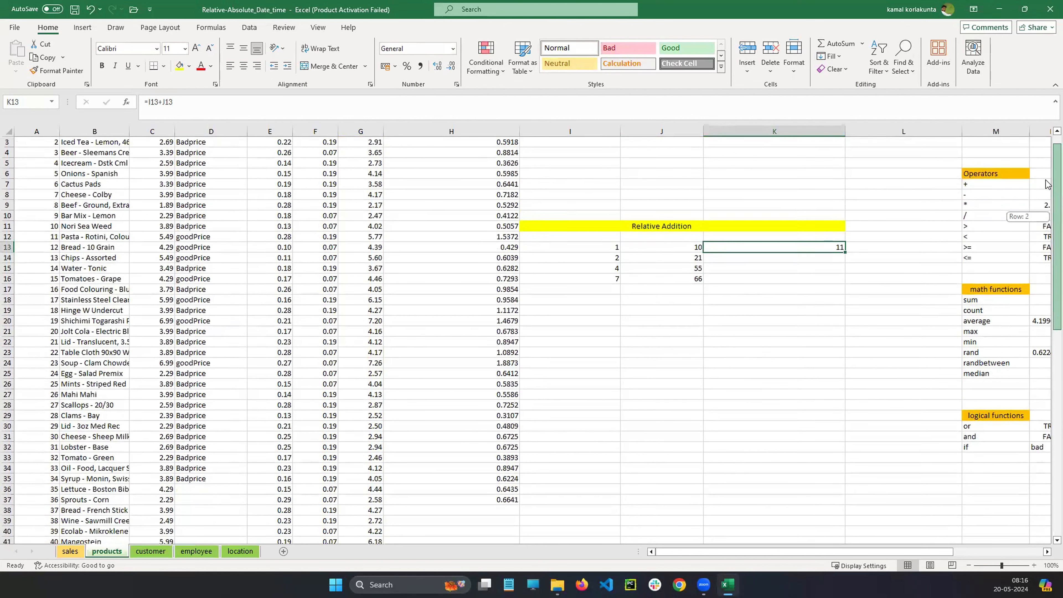
{"action": "left_click_drag", "start_coordinate": [845, 272], "coordinate": [843, 284]}
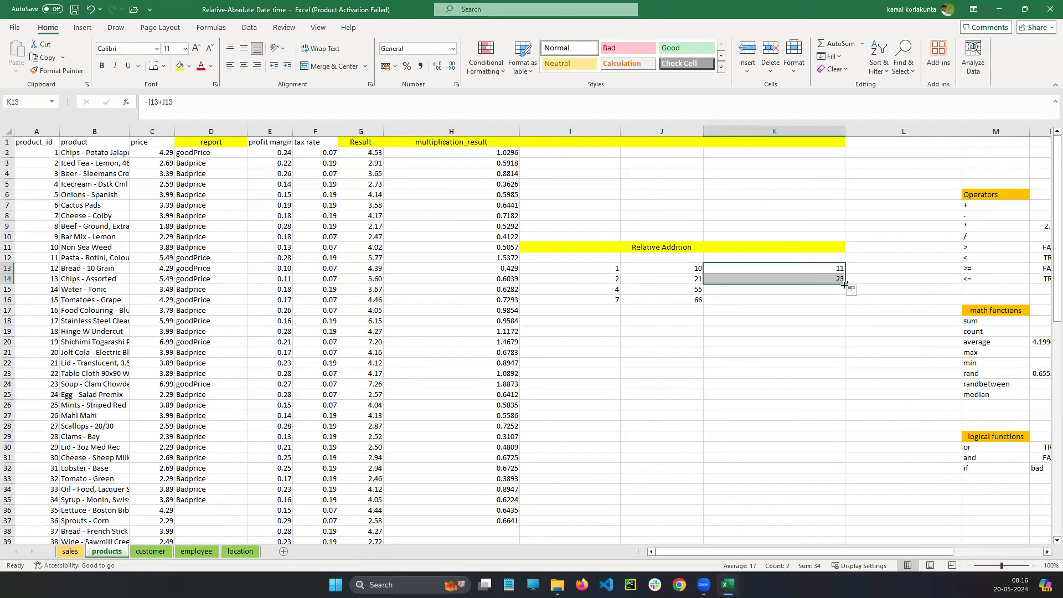
{"action": "key", "text": "ctrl+z"}
Fill the K13 formula across to L13 and select L13 to inspect its shifted references.
{"action": "left_click_drag", "start_coordinate": [844, 273], "coordinate": [936, 273]}
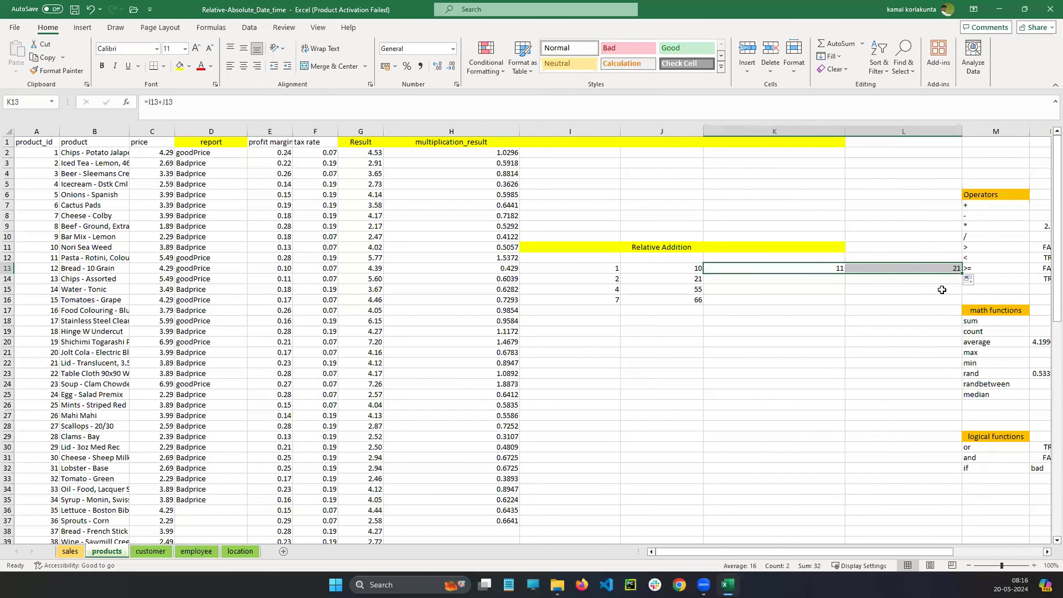
{"action": "left_click", "coordinate": [925, 271]}
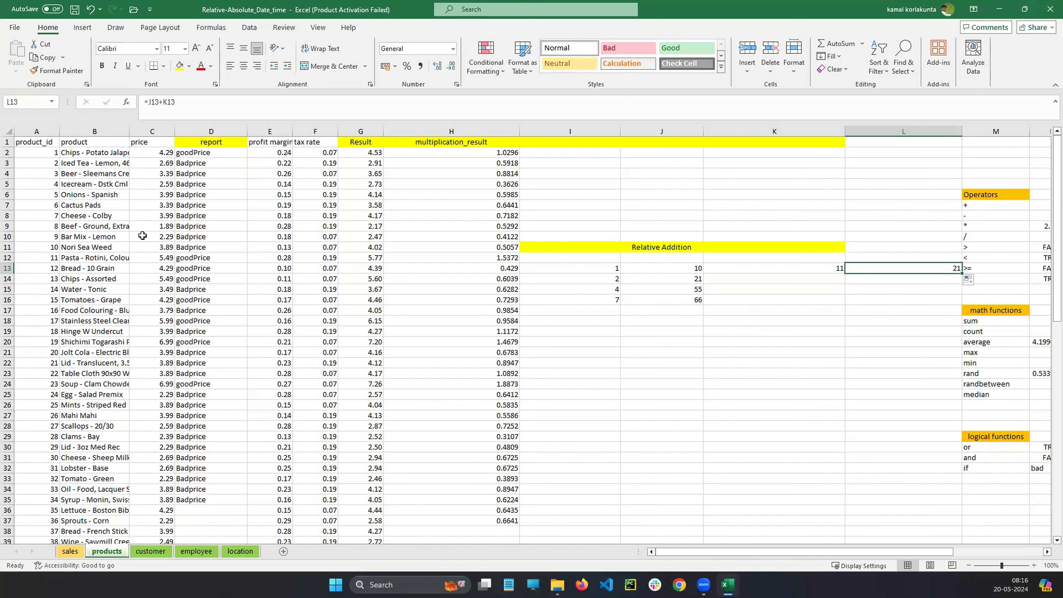
Circle the K13 result with the annotation pen, write "I13 & J13" above it, mark the source values in row 13, and erase the marks.
{"action": "left_click", "coordinate": [39, 206]}
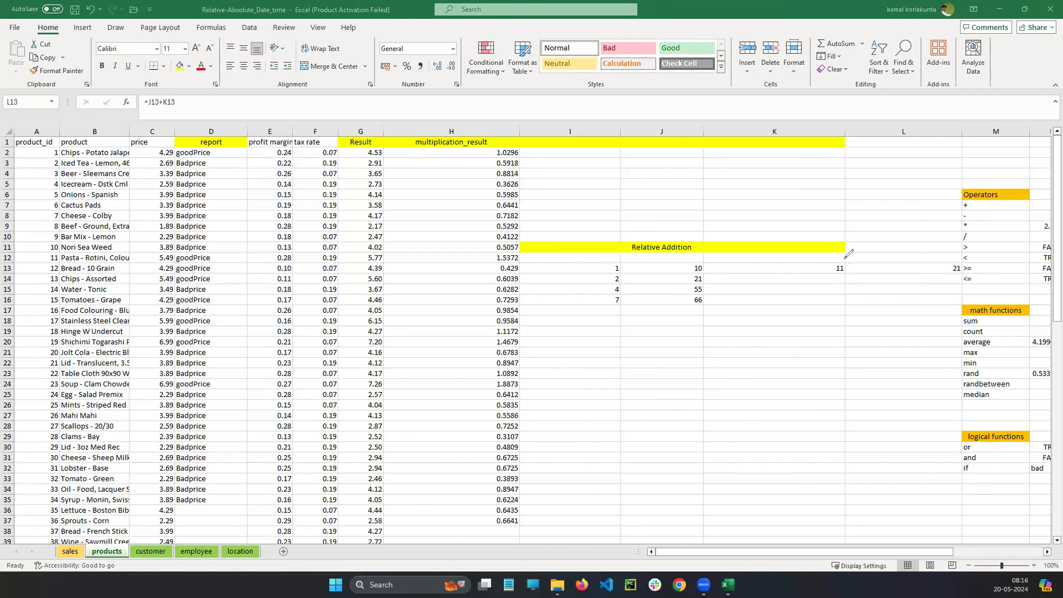
{"action": "mouse_move", "coordinate": [845, 258]}
{"action": "left_mouse_down"}
{"action": "mouse_move", "coordinate": [833, 229]}
{"action": "mouse_move", "coordinate": [861, 225]}
{"action": "mouse_move", "coordinate": [856, 238]}
{"action": "left_mouse_up"}
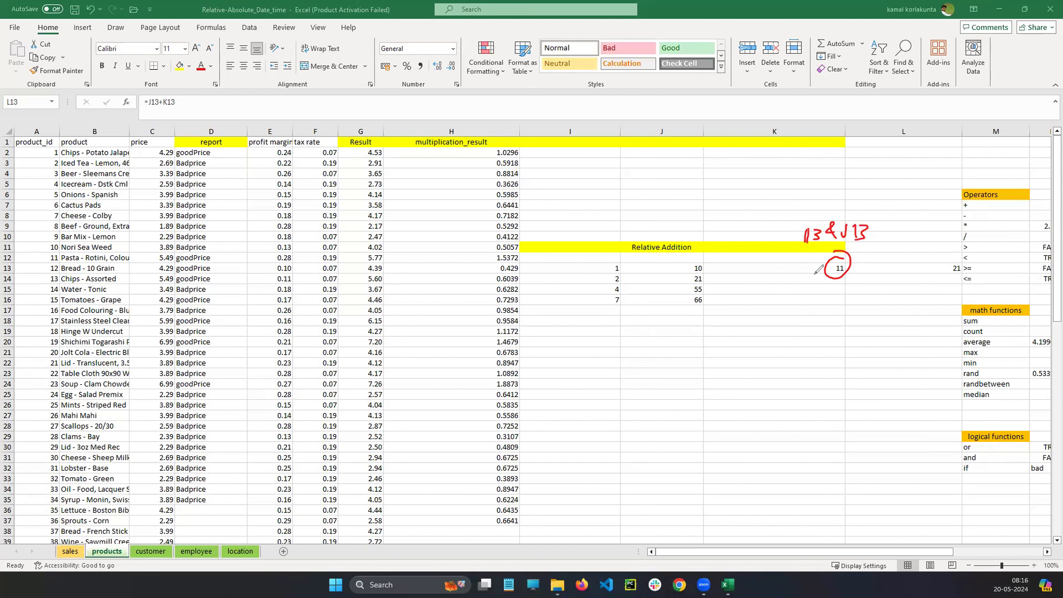
{"action": "left_click_drag", "start_coordinate": [615, 258], "coordinate": [618, 261]}
{"action": "mouse_move", "coordinate": [623, 258]}
{"action": "left_mouse_down"}
{"action": "mouse_move", "coordinate": [668, 256]}
{"action": "mouse_move", "coordinate": [682, 241]}
{"action": "mouse_move", "coordinate": [675, 251]}
{"action": "left_mouse_up"}
{"action": "left_click", "coordinate": [96, 361]}
Circle the values in J13, K13 and L13, join the first two with a line, and write "J13 + K13" above them.
{"action": "mouse_move", "coordinate": [842, 258]}
{"action": "left_mouse_down"}
{"action": "mouse_move", "coordinate": [834, 281]}
{"action": "mouse_move", "coordinate": [821, 251]}
{"action": "left_mouse_up"}
{"action": "left_click_drag", "start_coordinate": [828, 237], "coordinate": [838, 251]}
{"action": "left_click_drag", "start_coordinate": [843, 238], "coordinate": [843, 251]}
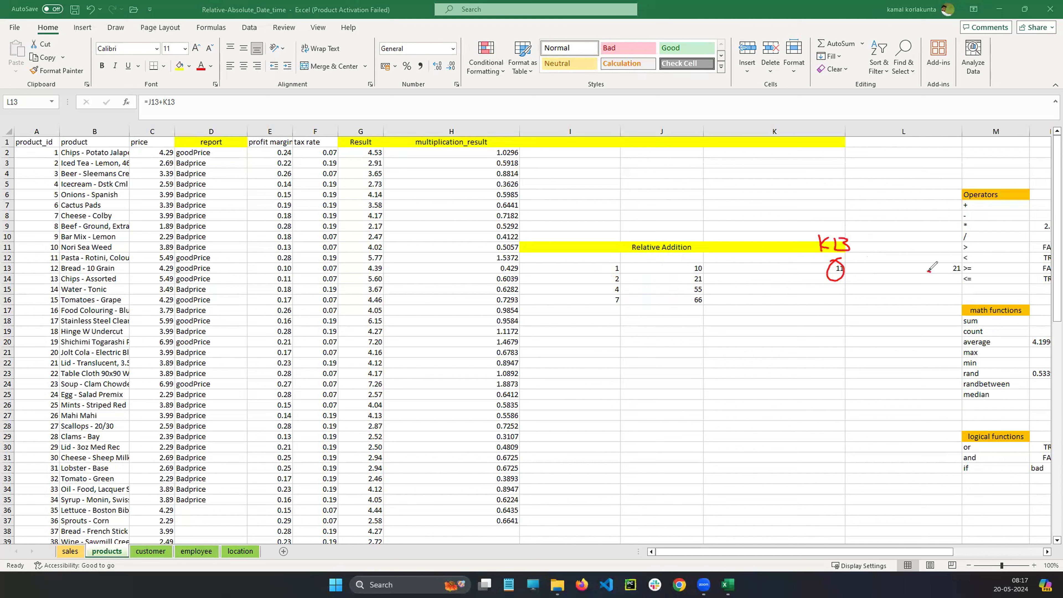
{"action": "left_click_drag", "start_coordinate": [696, 260], "coordinate": [694, 248]}
{"action": "left_click_drag", "start_coordinate": [706, 238], "coordinate": [712, 252]}
{"action": "mouse_move", "coordinate": [786, 238]}
{"action": "left_mouse_down"}
{"action": "mouse_move", "coordinate": [785, 253]}
{"action": "mouse_move", "coordinate": [795, 244]}
{"action": "left_mouse_up"}
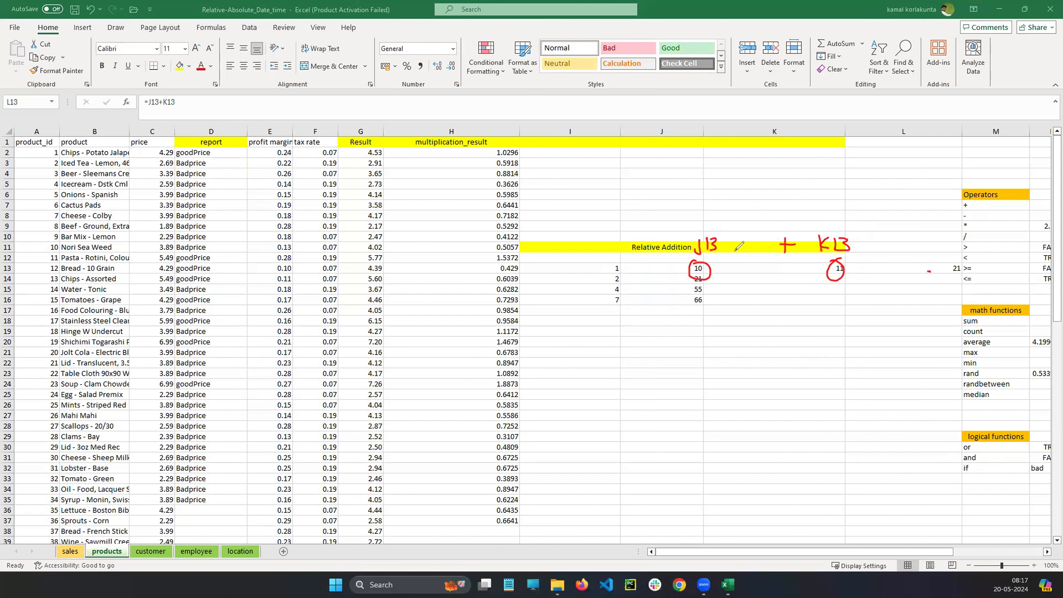
{"action": "left_click_drag", "start_coordinate": [709, 270], "coordinate": [808, 267]}
{"action": "left_click_drag", "start_coordinate": [955, 260], "coordinate": [956, 257]}
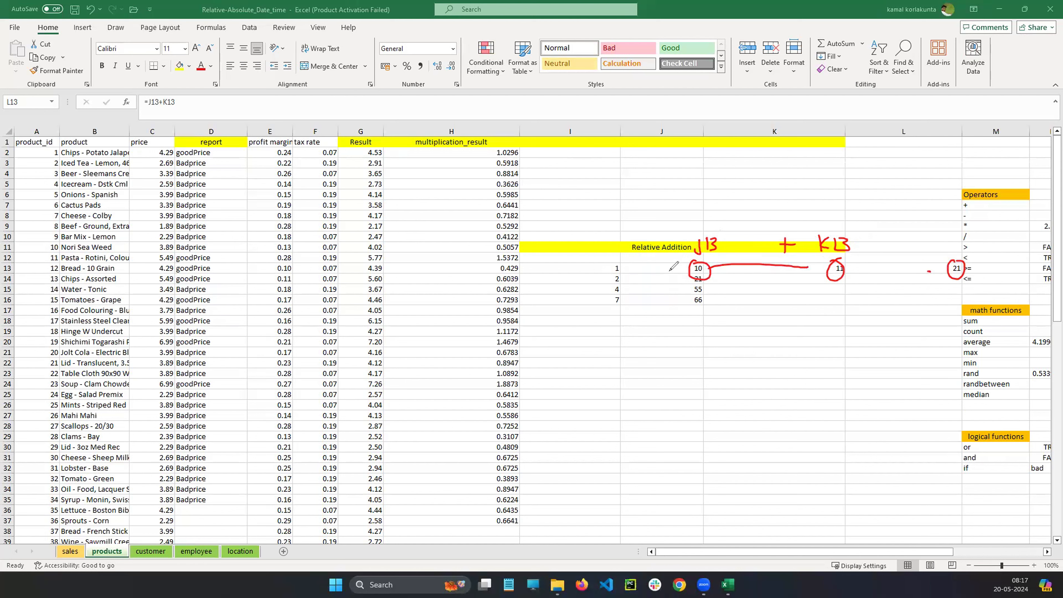
Draw a downward arrow beside column J, circle and link the number pairs in rows 14 and 15, and erase all marks.
{"action": "mouse_move", "coordinate": [684, 271]}
{"action": "left_mouse_down"}
{"action": "mouse_move", "coordinate": [683, 297]}
{"action": "mouse_move", "coordinate": [691, 292]}
{"action": "left_mouse_up"}
{"action": "left_click_drag", "start_coordinate": [617, 271], "coordinate": [695, 284]}
{"action": "mouse_move", "coordinate": [624, 283]}
{"action": "left_mouse_down"}
{"action": "mouse_move", "coordinate": [711, 279]}
{"action": "mouse_move", "coordinate": [693, 284]}
{"action": "mouse_move", "coordinate": [698, 295]}
{"action": "left_mouse_up"}
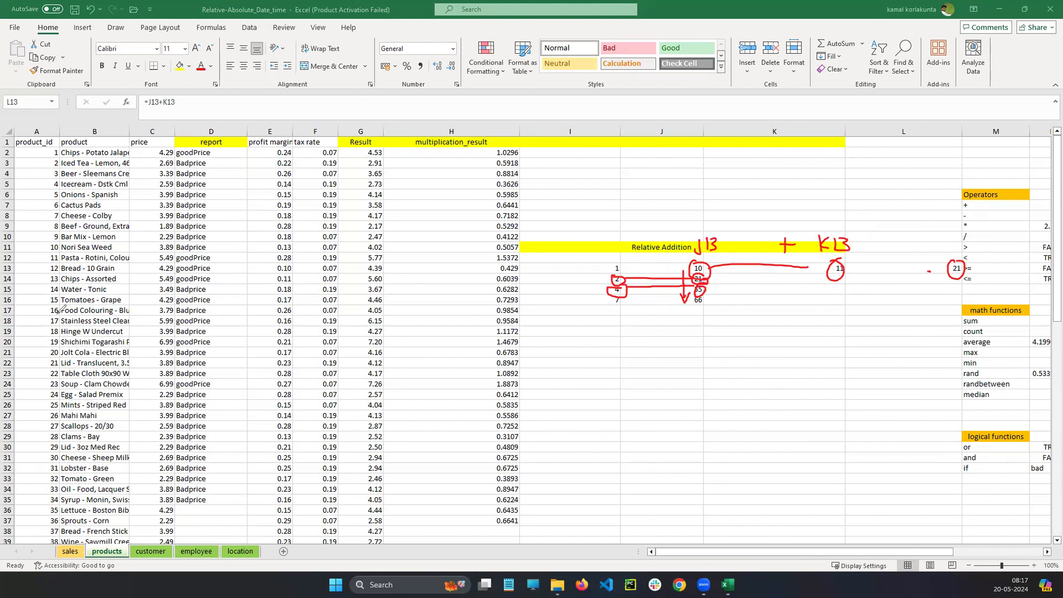
{"action": "key", "text": "e"}
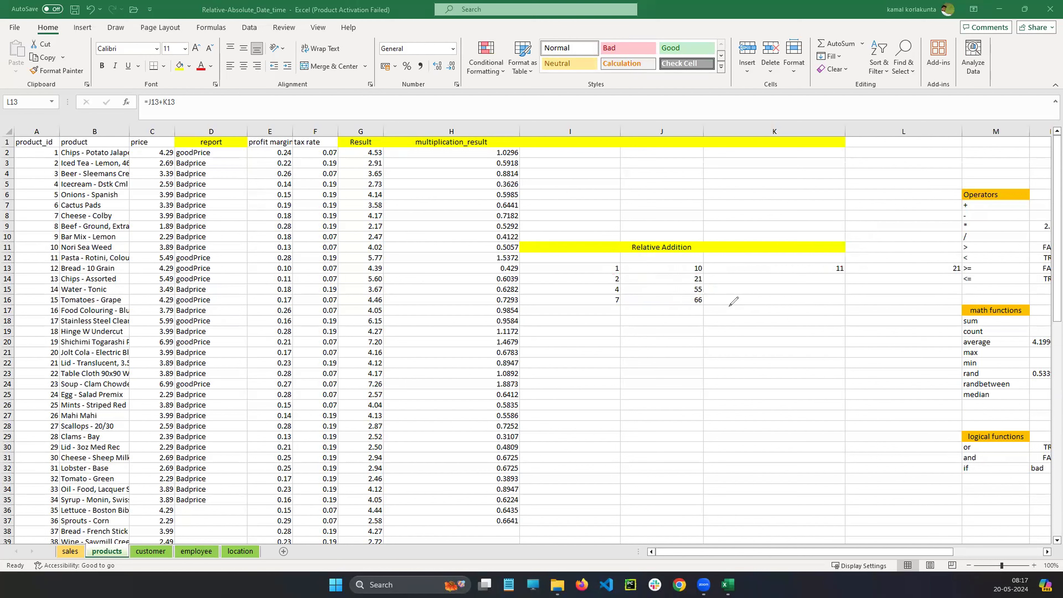
Circle the values 1 and 10 in row 13, draw lines across towards K13 and L13, and erase the marks.
{"action": "mouse_move", "coordinate": [625, 262]}
{"action": "left_mouse_down"}
{"action": "mouse_move", "coordinate": [614, 271]}
{"action": "mouse_move", "coordinate": [627, 264]}
{"action": "left_mouse_up"}
{"action": "mouse_move", "coordinate": [707, 261]}
{"action": "left_mouse_down"}
{"action": "mouse_move", "coordinate": [689, 268]}
{"action": "mouse_move", "coordinate": [707, 263]}
{"action": "left_mouse_up"}
{"action": "mouse_move", "coordinate": [616, 269]}
{"action": "left_mouse_down"}
{"action": "mouse_move", "coordinate": [822, 252]}
{"action": "mouse_move", "coordinate": [861, 272]}
{"action": "mouse_move", "coordinate": [876, 257]}
{"action": "mouse_move", "coordinate": [895, 267]}
{"action": "left_mouse_up"}
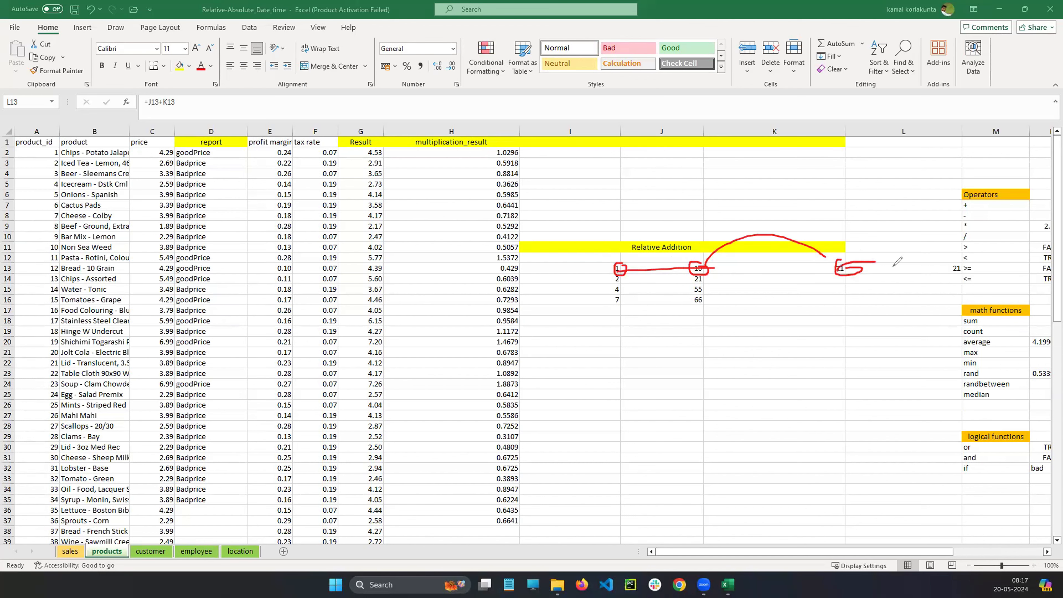
{"action": "mouse_move", "coordinate": [704, 257]}
{"action": "left_mouse_down"}
{"action": "mouse_move", "coordinate": [723, 268]}
{"action": "mouse_move", "coordinate": [709, 261]}
{"action": "left_mouse_up"}
{"action": "left_click", "coordinate": [47, 345]}
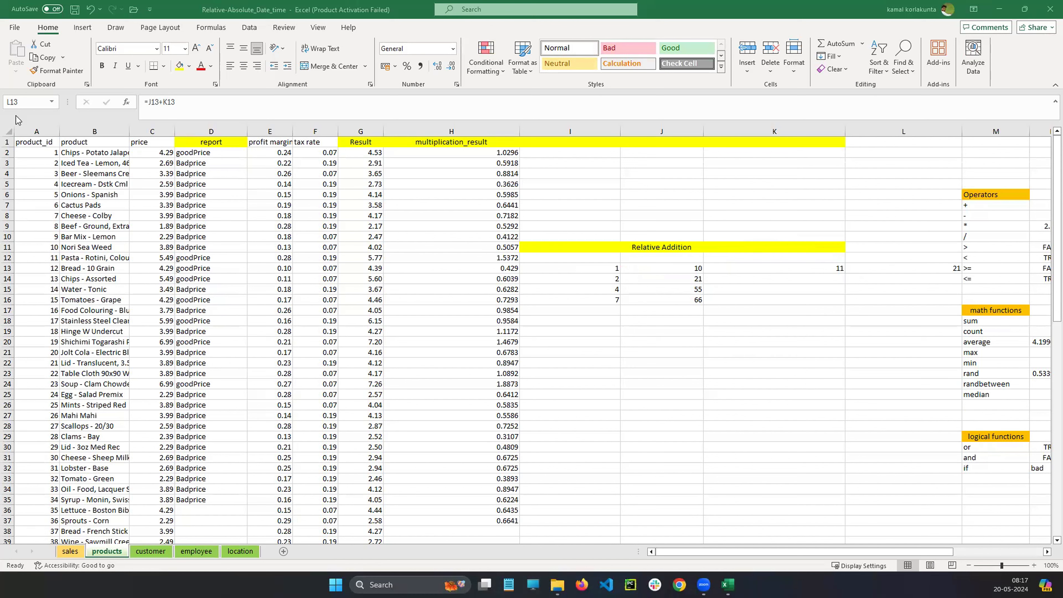
Select K13 and J13 to compare their contents, and fill the K13 formula across to L13 again.
{"action": "left_click", "coordinate": [798, 270]}
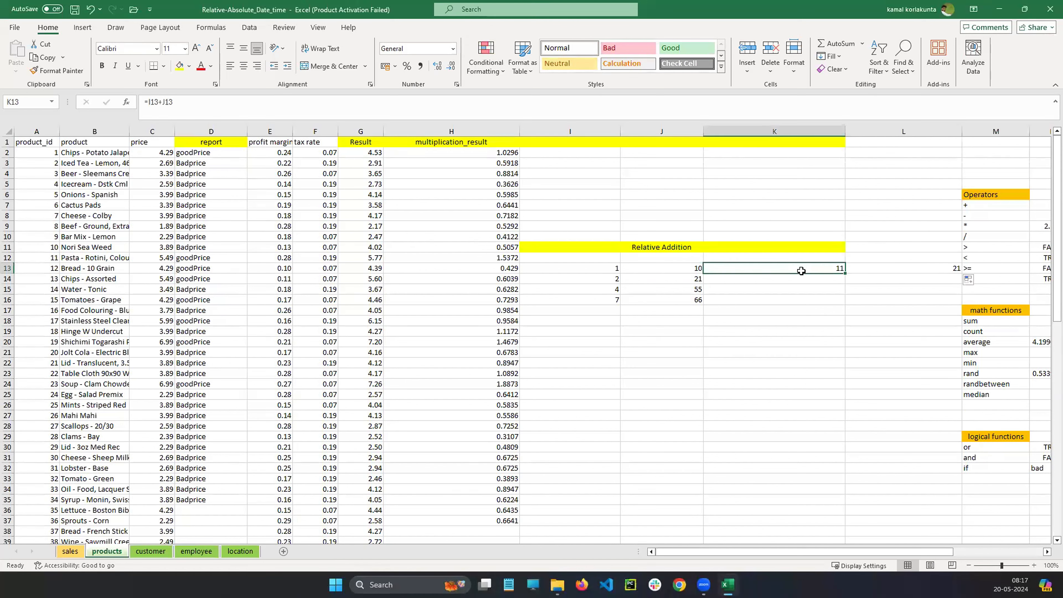
{"action": "left_click", "coordinate": [685, 269]}
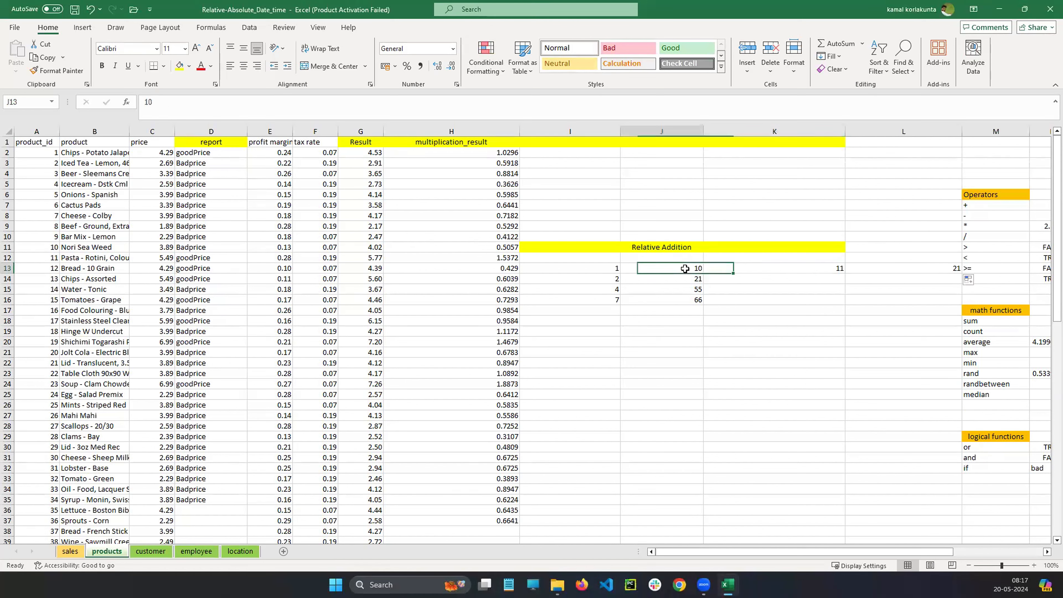
{"action": "left_click", "coordinate": [797, 270]}
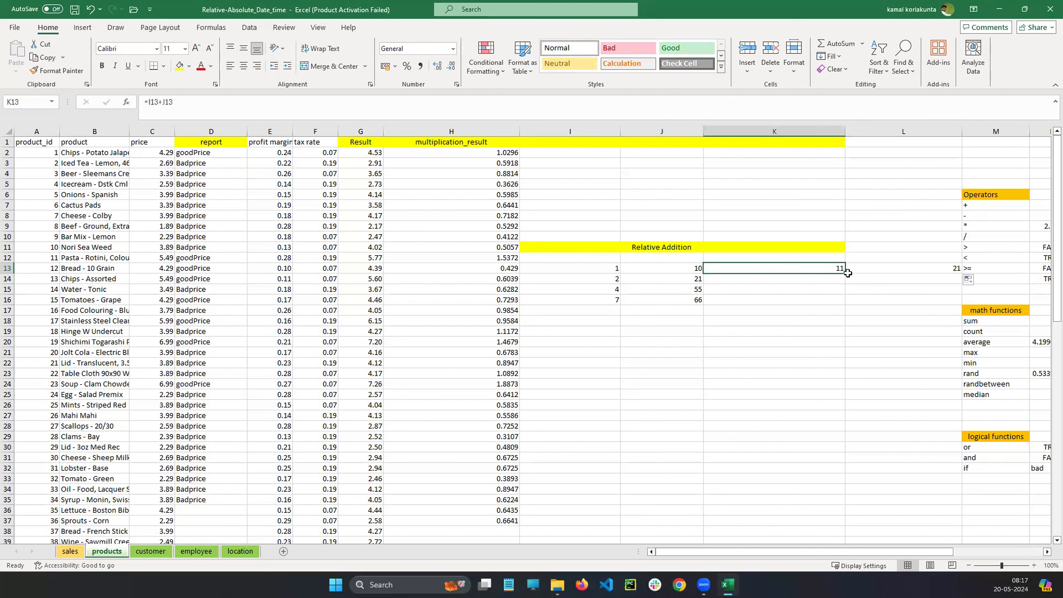
{"action": "left_click_drag", "start_coordinate": [847, 273], "coordinate": [930, 273]}
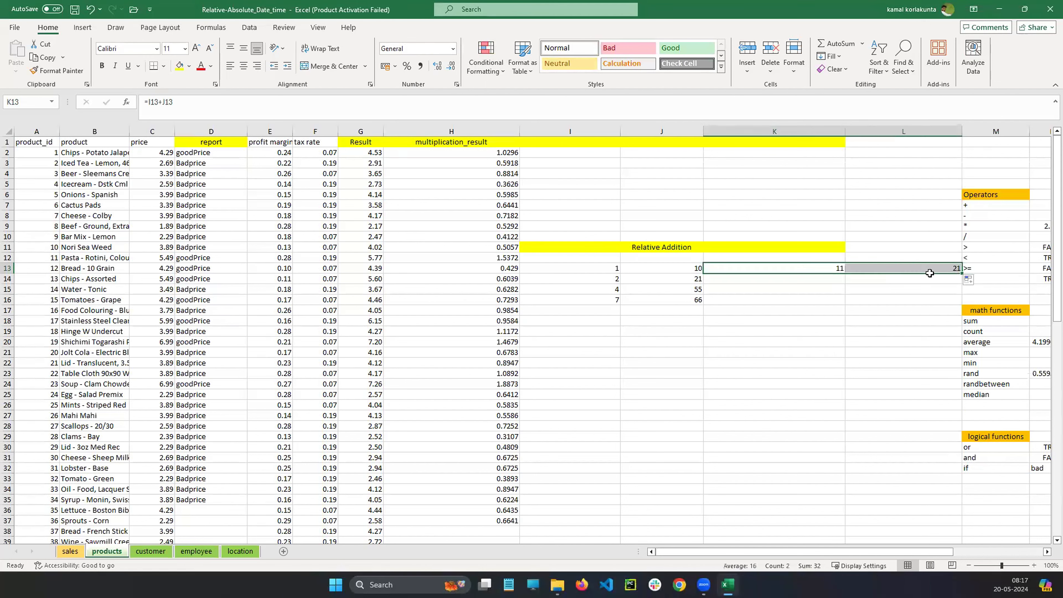
{"action": "left_click", "coordinate": [917, 289]}
{"action": "left_click", "coordinate": [775, 280]}
{"action": "left_click", "coordinate": [676, 282]}
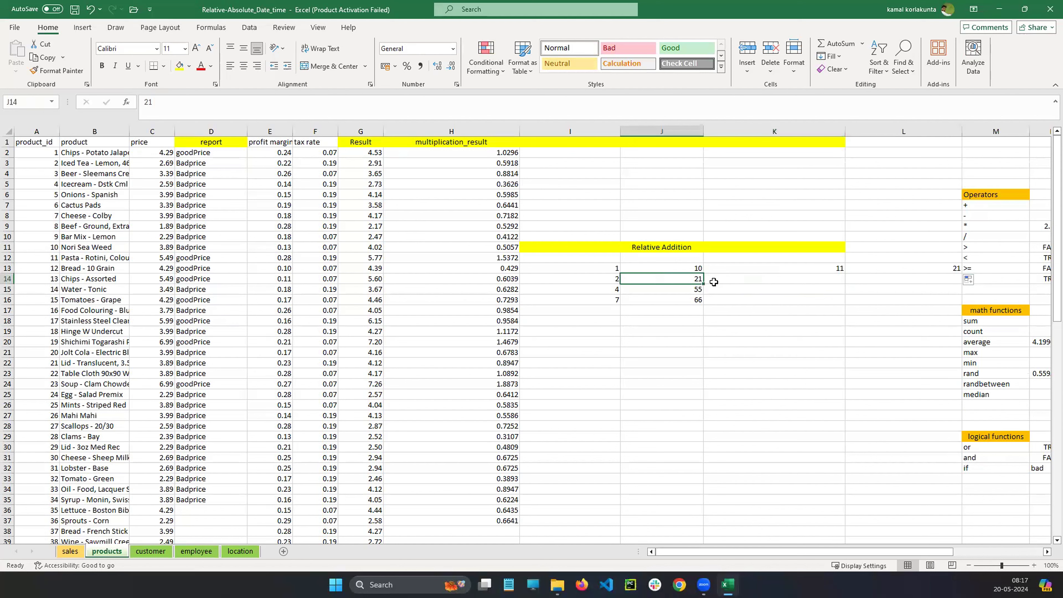
Fill the K13 addition formula down to K14, and fill K14 across to L14.
{"action": "left_click", "coordinate": [747, 280]}
{"action": "left_click", "coordinate": [615, 279]}
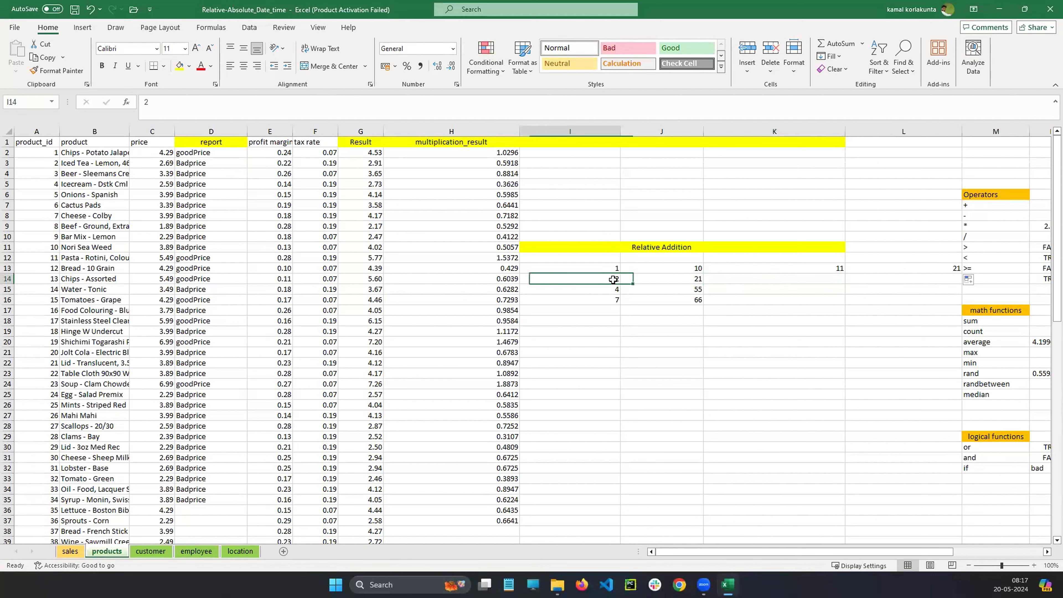
{"action": "left_click", "coordinate": [693, 279]}
{"action": "left_click", "coordinate": [839, 269]}
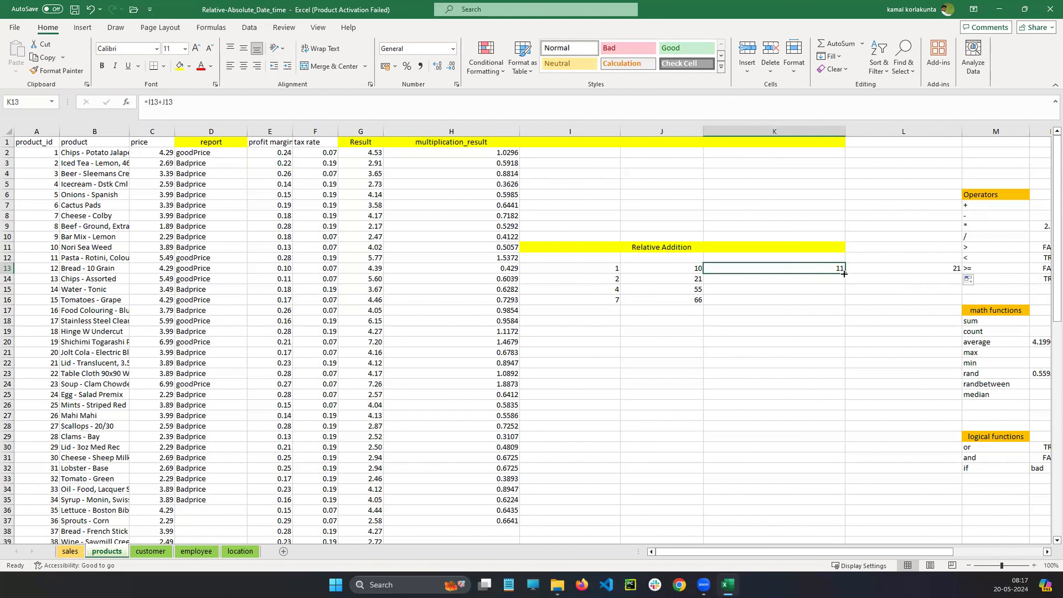
{"action": "left_click_drag", "start_coordinate": [844, 273], "coordinate": [843, 284]}
{"action": "left_click", "coordinate": [822, 280]}
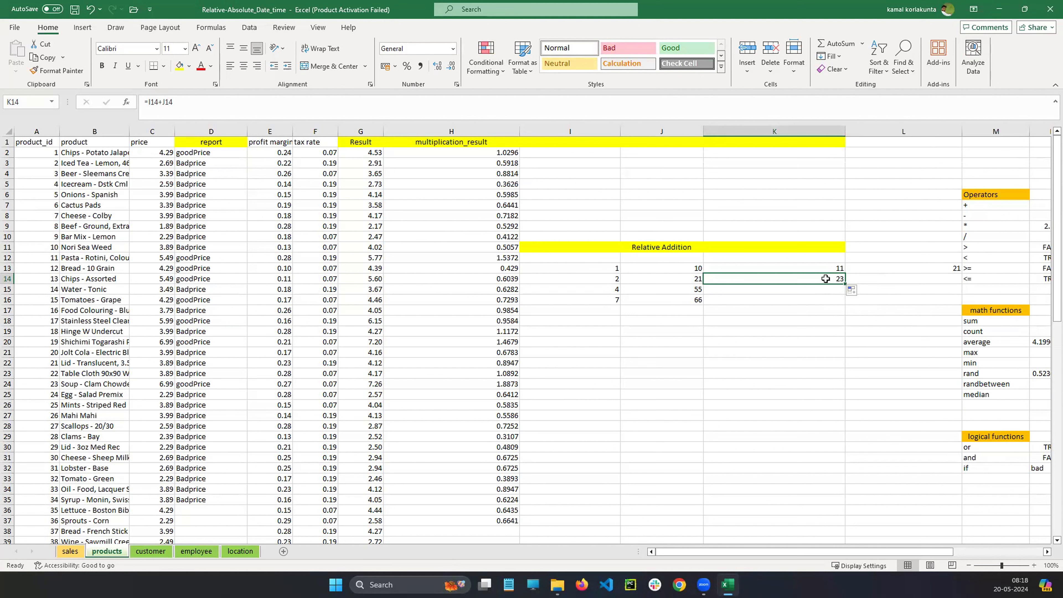
{"action": "left_click_drag", "start_coordinate": [845, 282], "coordinate": [956, 283]}
{"action": "left_click", "coordinate": [946, 302]}
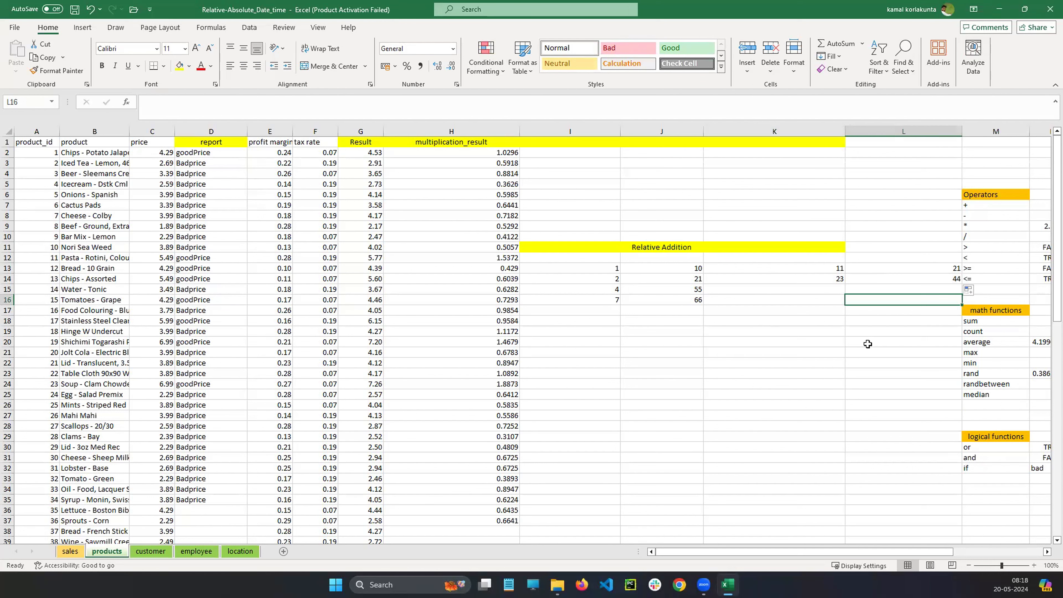
Delete the three columns starting at M that hold the operator and function labels, their results and the addition note.
{"action": "left_click", "coordinate": [945, 267]}
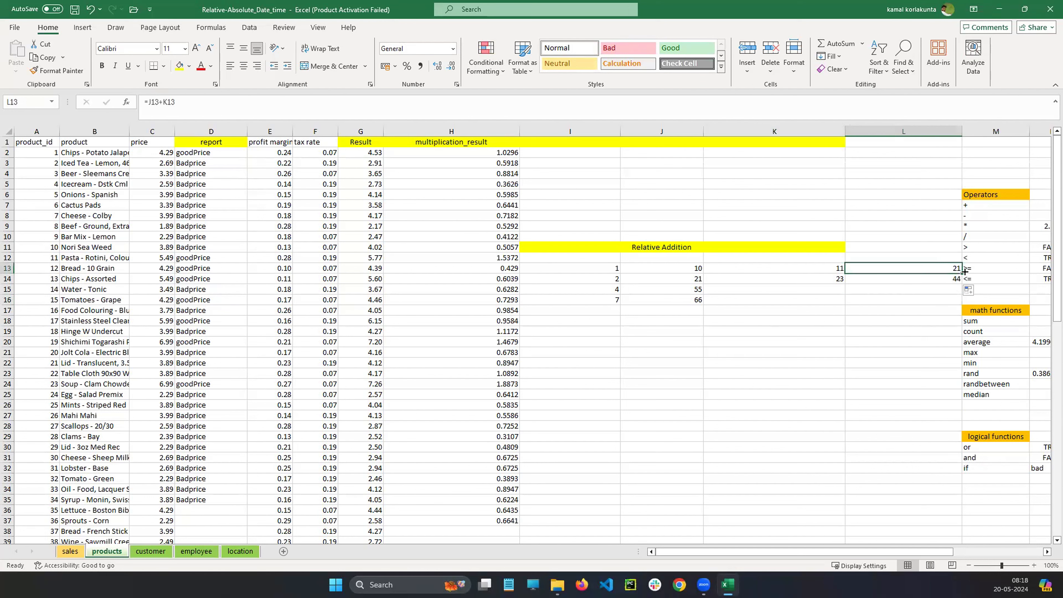
{"action": "mouse_move", "coordinate": [963, 272]}
{"action": "left_mouse_down"}
{"action": "mouse_move", "coordinate": [1005, 273]}
{"action": "mouse_move", "coordinate": [961, 275]}
{"action": "left_mouse_up"}
{"action": "left_click_drag", "start_coordinate": [928, 552], "coordinate": [1007, 552]}
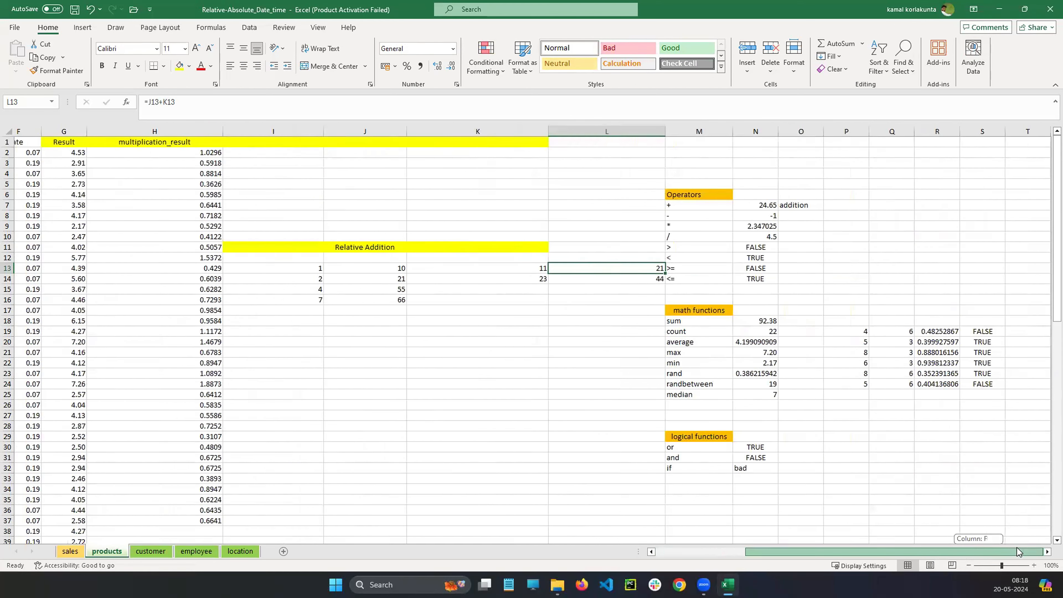
{"action": "left_click", "coordinate": [707, 133]}
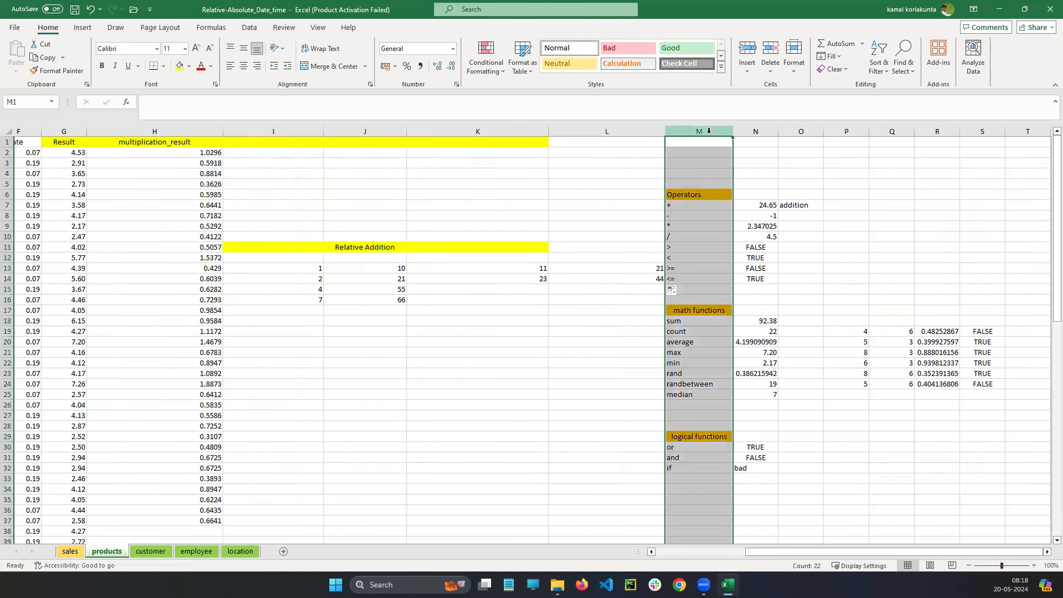
{"action": "right_click", "coordinate": [707, 133]}
{"action": "key", "text": "Escape"}
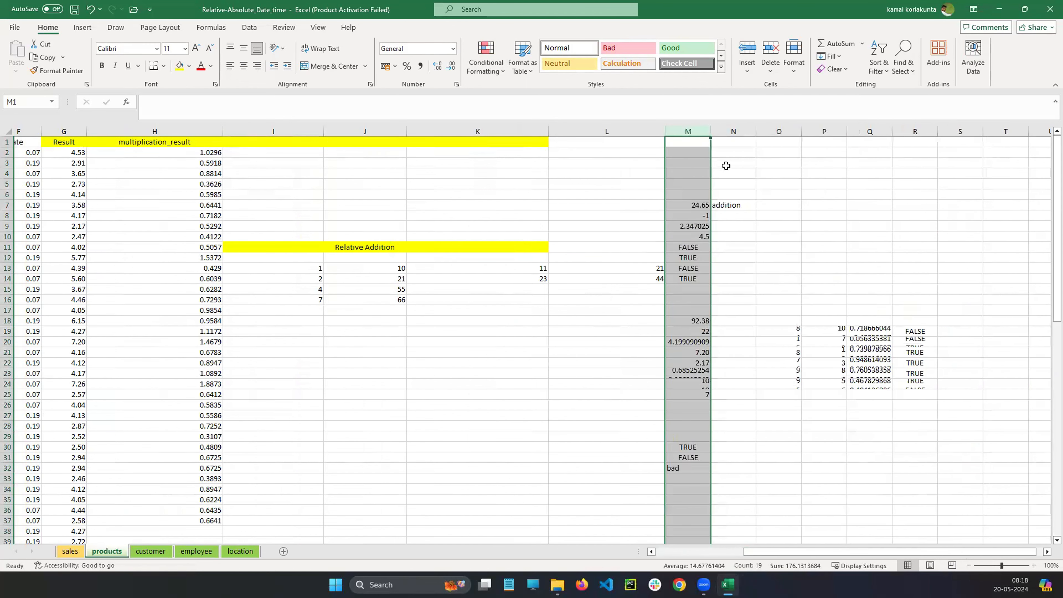
{"action": "right_click", "coordinate": [683, 134]}
{"action": "left_click", "coordinate": [742, 257]}
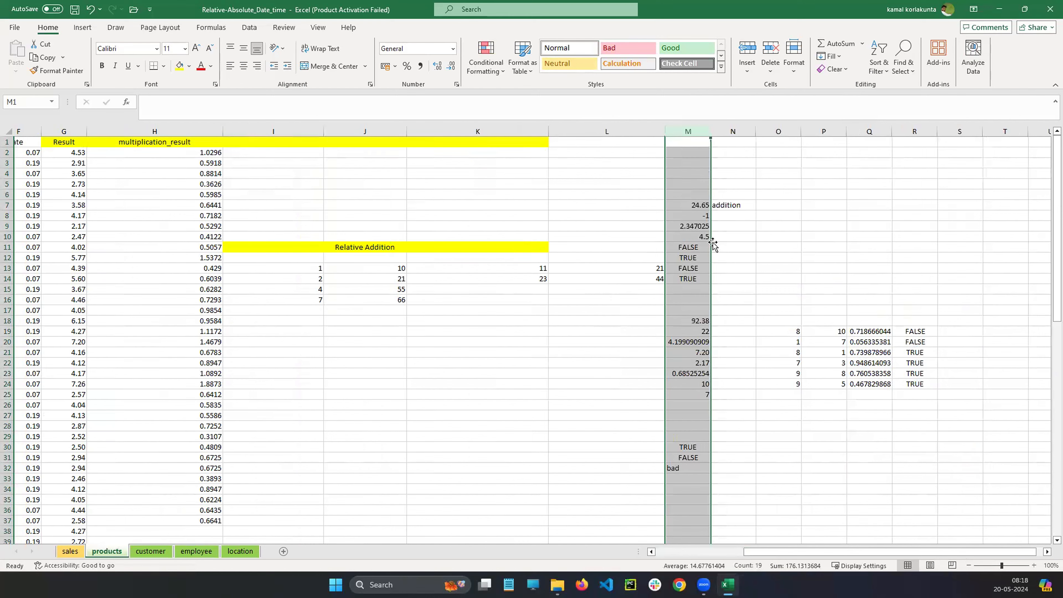
{"action": "right_click", "coordinate": [696, 135]}
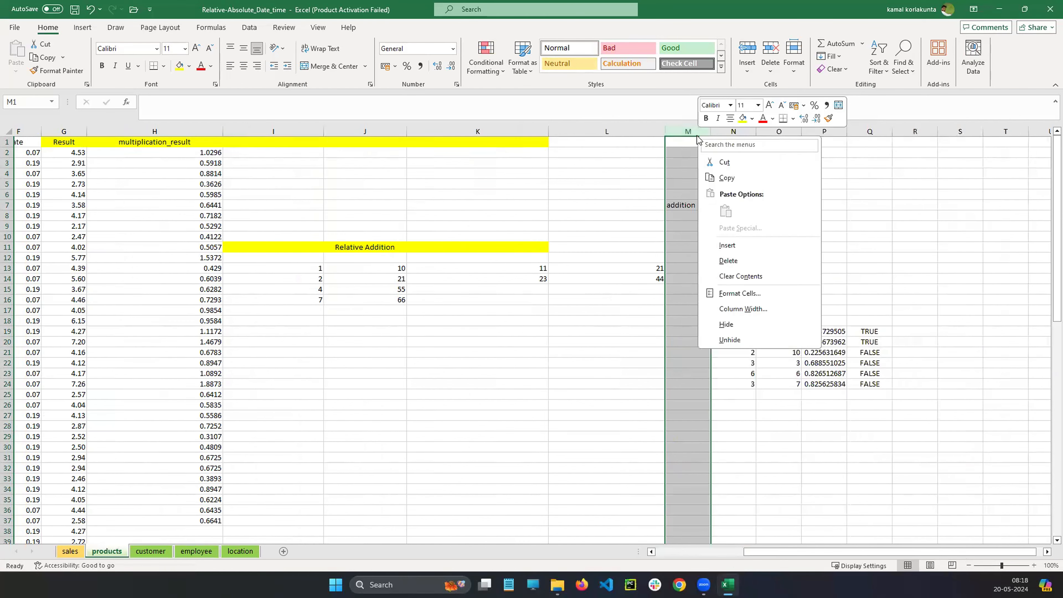
{"action": "left_click", "coordinate": [718, 262]}
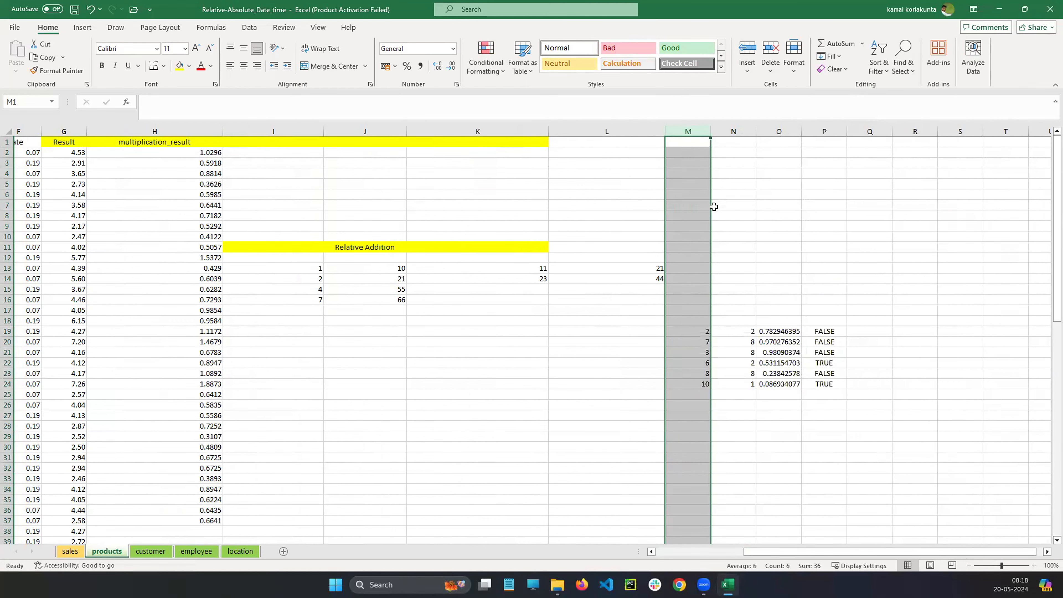
Delete columns M to P, which hold the remaining random numbers and TRUE/FALSE results.
{"action": "key", "text": "shift+Right"}
{"action": "key", "text": "shift+Right"}
{"action": "key", "text": "shift+Right"}
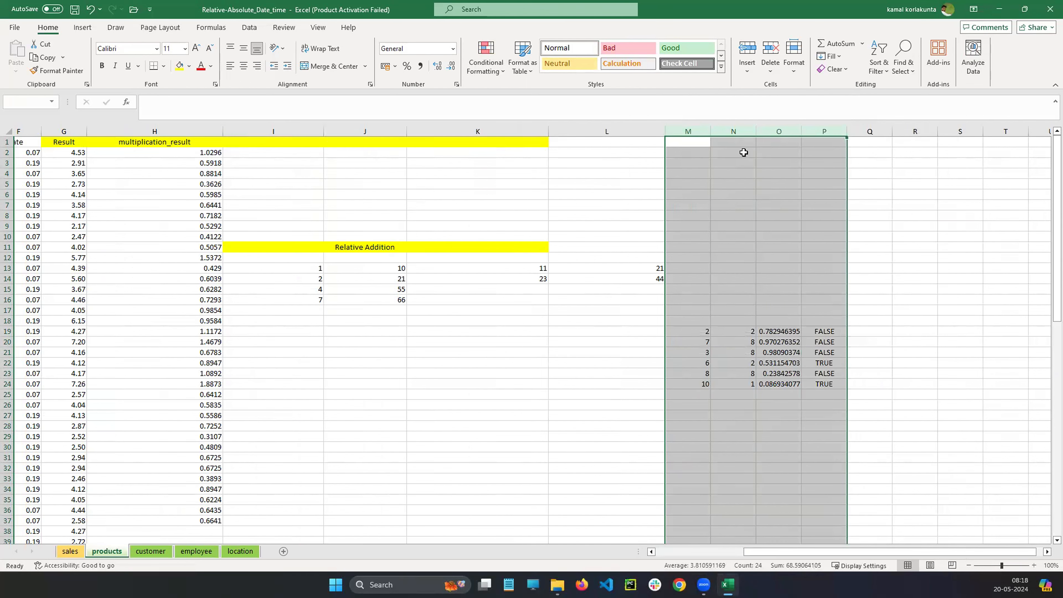
{"action": "right_click", "coordinate": [743, 153]}
{"action": "left_click", "coordinate": [775, 277]}
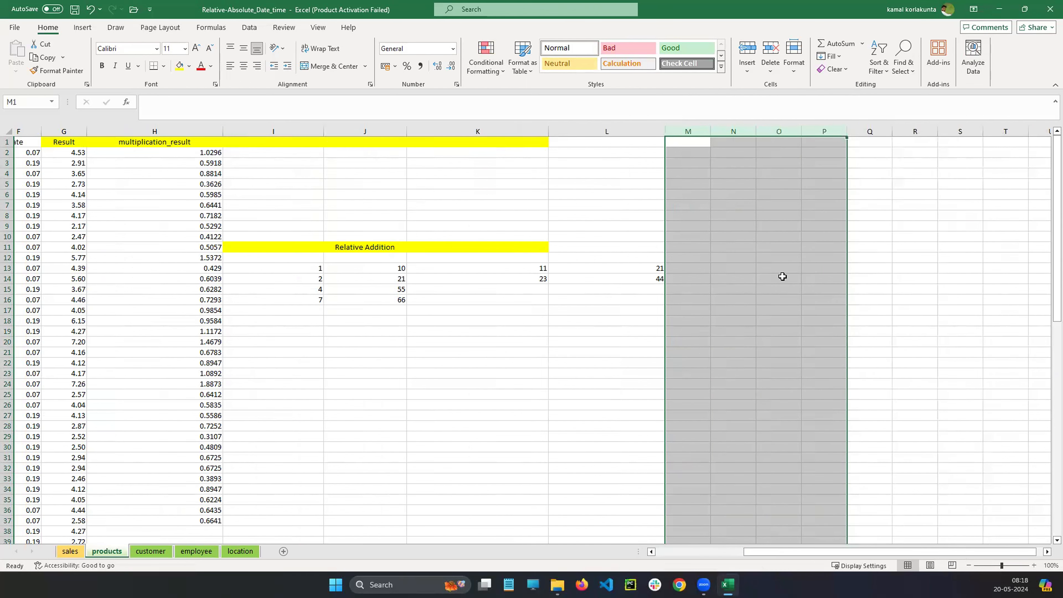
{"action": "left_click", "coordinate": [779, 300]}
Fill the L13 formula across to M13 and compare the references in K13 and M13.
{"action": "left_click", "coordinate": [534, 270]}
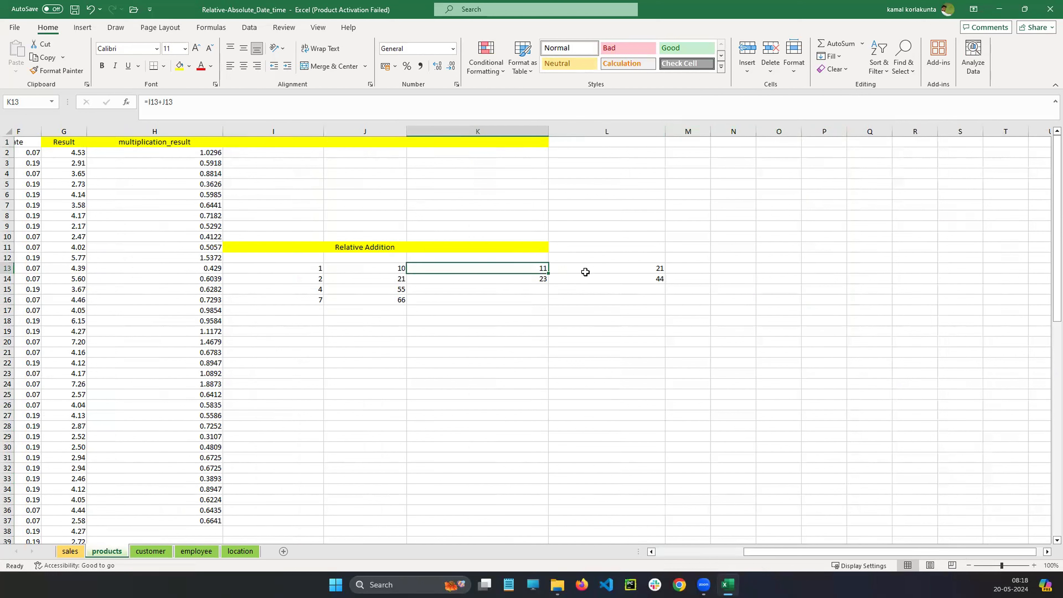
{"action": "left_click", "coordinate": [635, 270]}
{"action": "left_click_drag", "start_coordinate": [666, 272], "coordinate": [707, 272]}
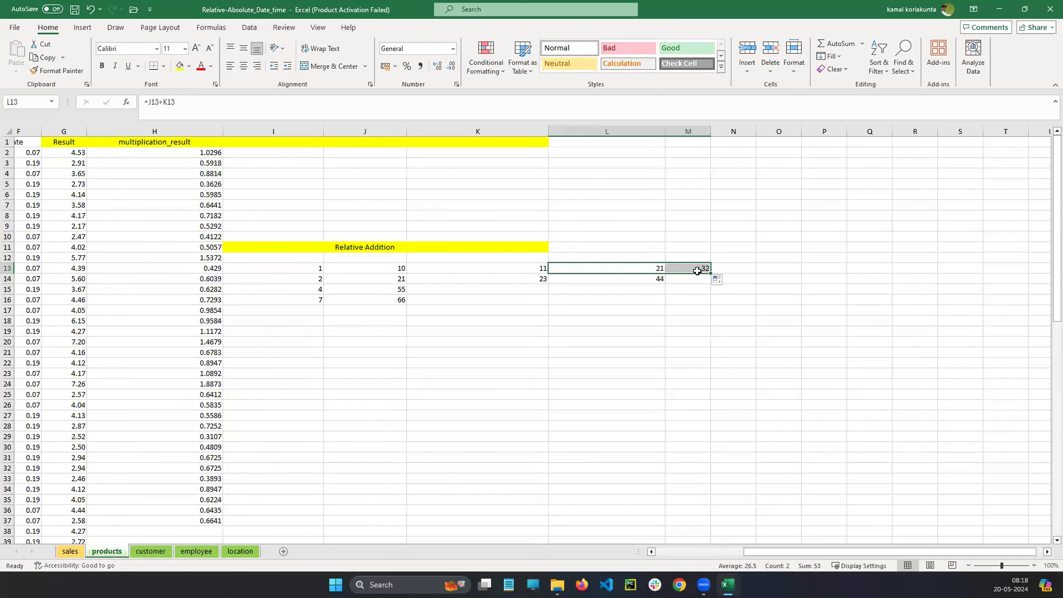
{"action": "left_click", "coordinate": [696, 271]}
{"action": "left_click", "coordinate": [536, 269]}
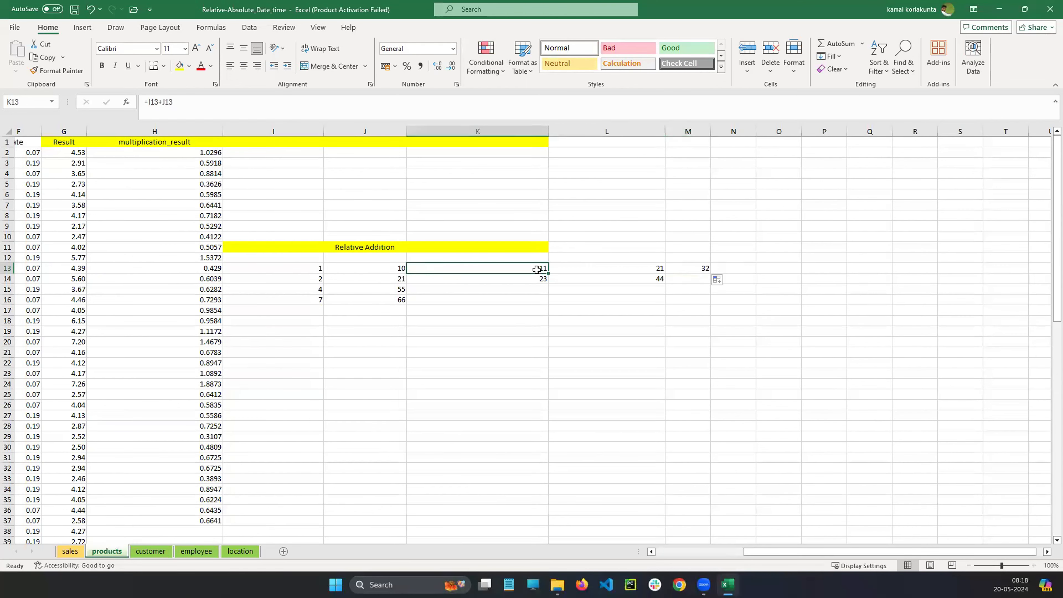
{"action": "left_click", "coordinate": [687, 269]}
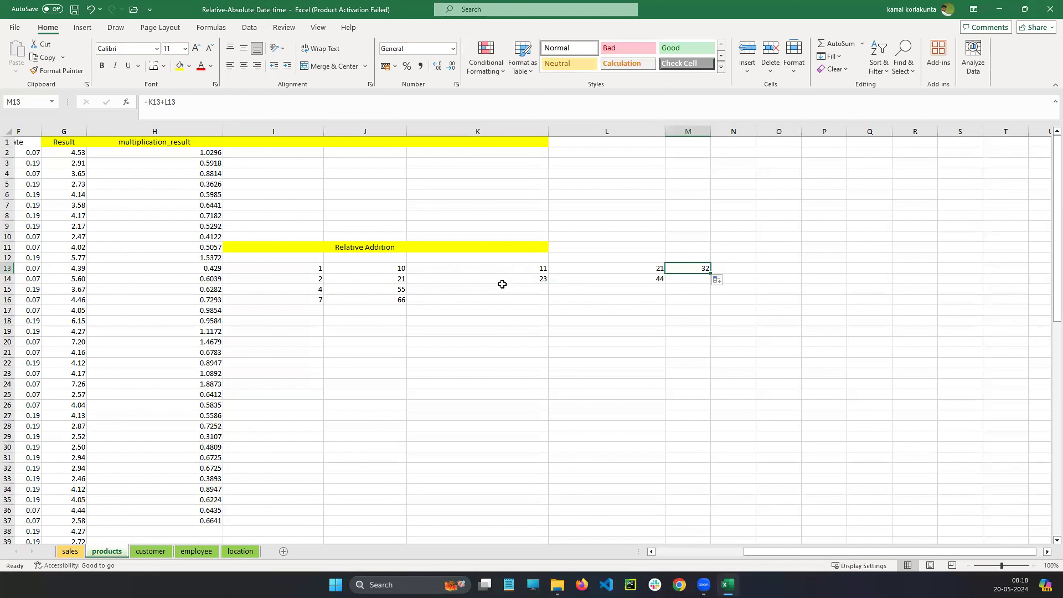
Enter the heading "Absolute Addition" in J22, below the Relative Addition block.
{"action": "scroll", "coordinate": [610, 371], "scroll_direction": "down", "scroll_amount": 2}
{"action": "scroll", "coordinate": [611, 371], "scroll_direction": "up", "scroll_amount": 1}
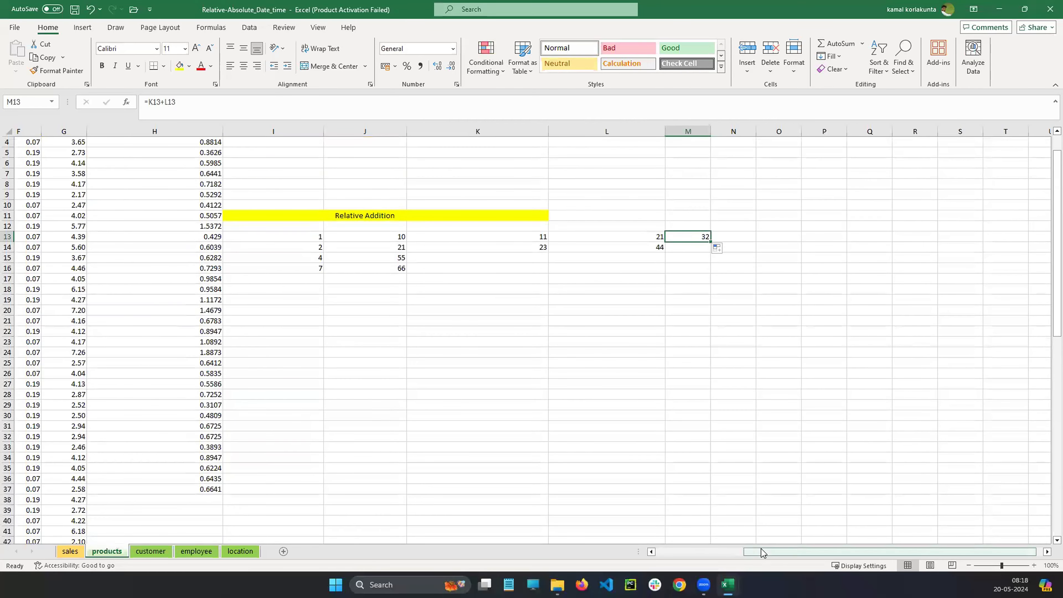
{"action": "scroll", "coordinate": [707, 239], "scroll_direction": "left", "scroll_amount": 2}
{"action": "scroll", "coordinate": [699, 193], "scroll_direction": "left", "scroll_amount": 1}
{"action": "scroll", "coordinate": [1046, 209], "scroll_direction": "down", "scroll_amount": 2}
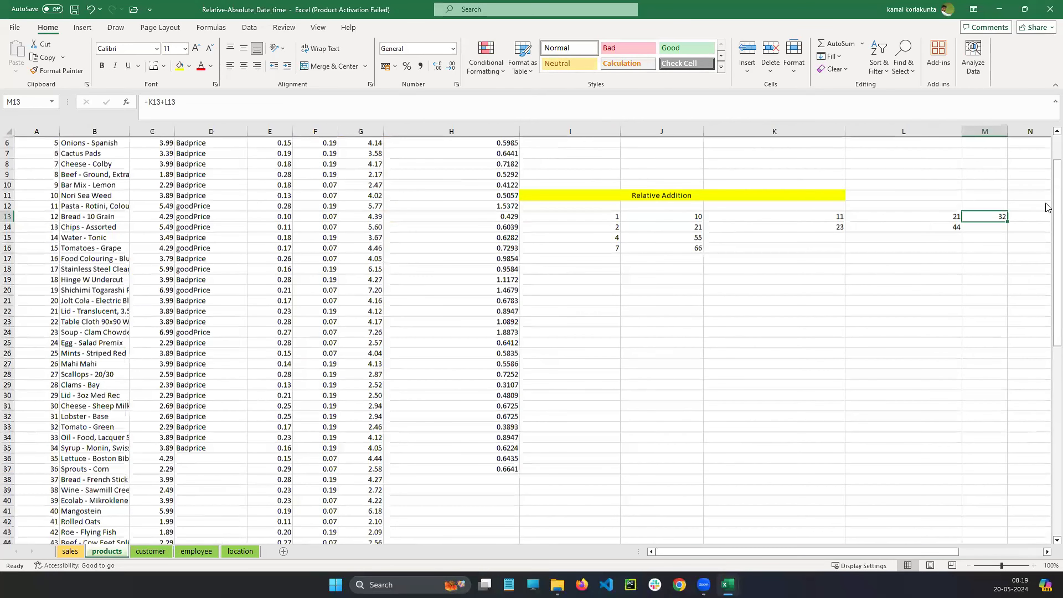
{"action": "scroll", "coordinate": [1017, 235], "scroll_direction": "up", "scroll_amount": 2}
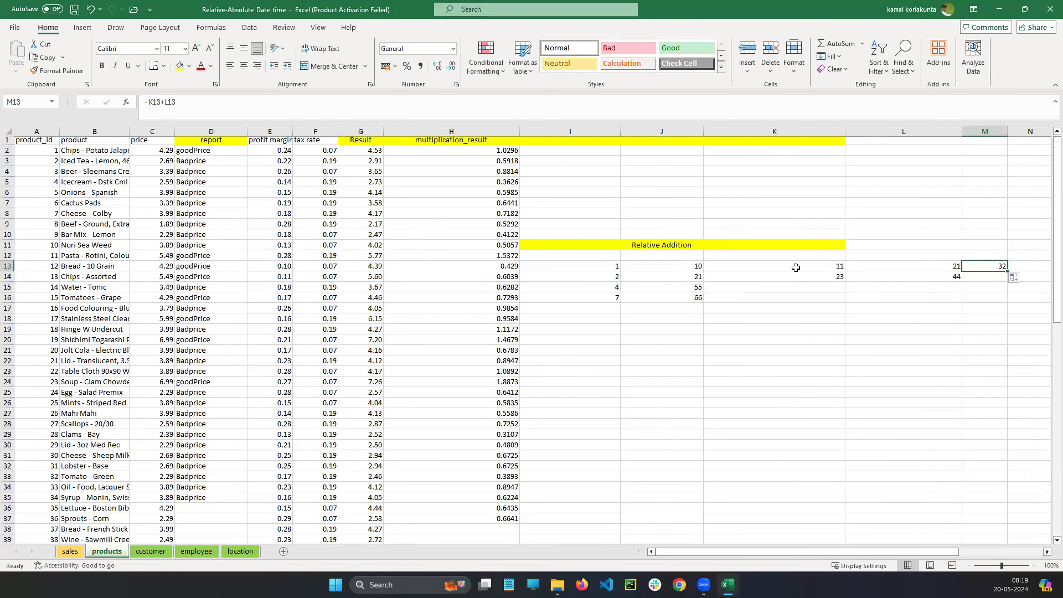
{"action": "left_click", "coordinate": [675, 361]}
{"action": "scroll", "coordinate": [675, 362], "scroll_direction": "down", "scroll_amount": 1}
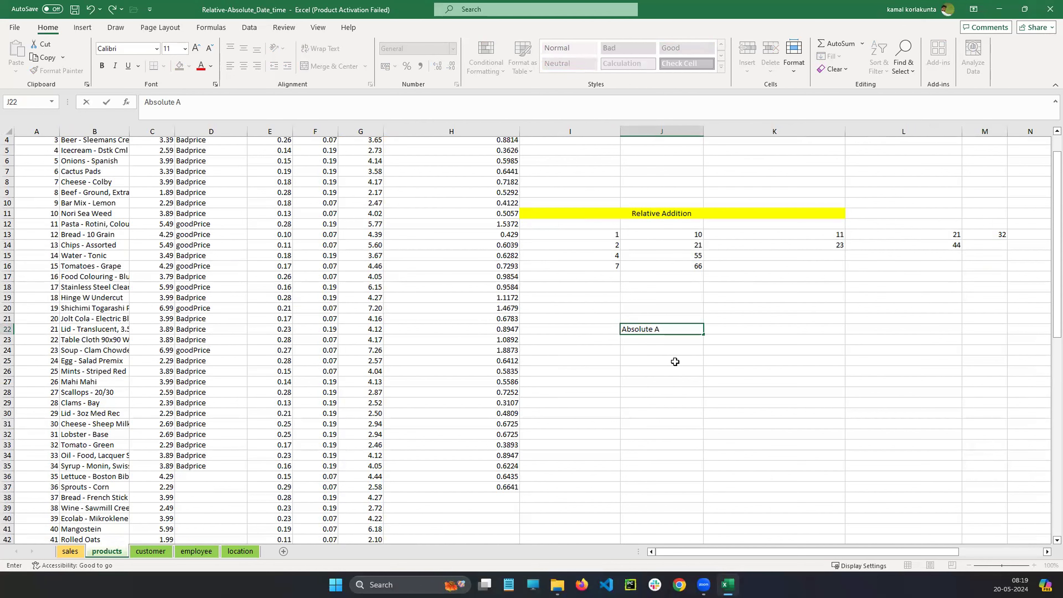
{"action": "type", "text": "on"}
{"action": "left_click", "coordinate": [675, 359]}
Centre the Absolute Addition heading in J22 and give the cell a yellow fill.
{"action": "left_click", "coordinate": [671, 329]}
{"action": "scroll", "coordinate": [670, 329], "scroll_direction": "down", "scroll_amount": 1}
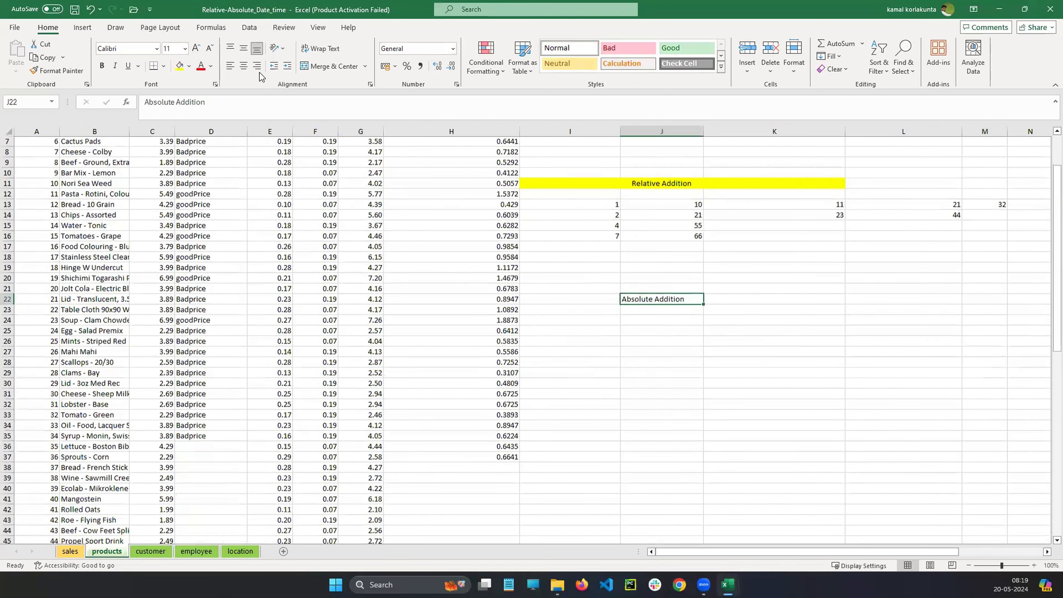
{"action": "left_click", "coordinate": [243, 65]}
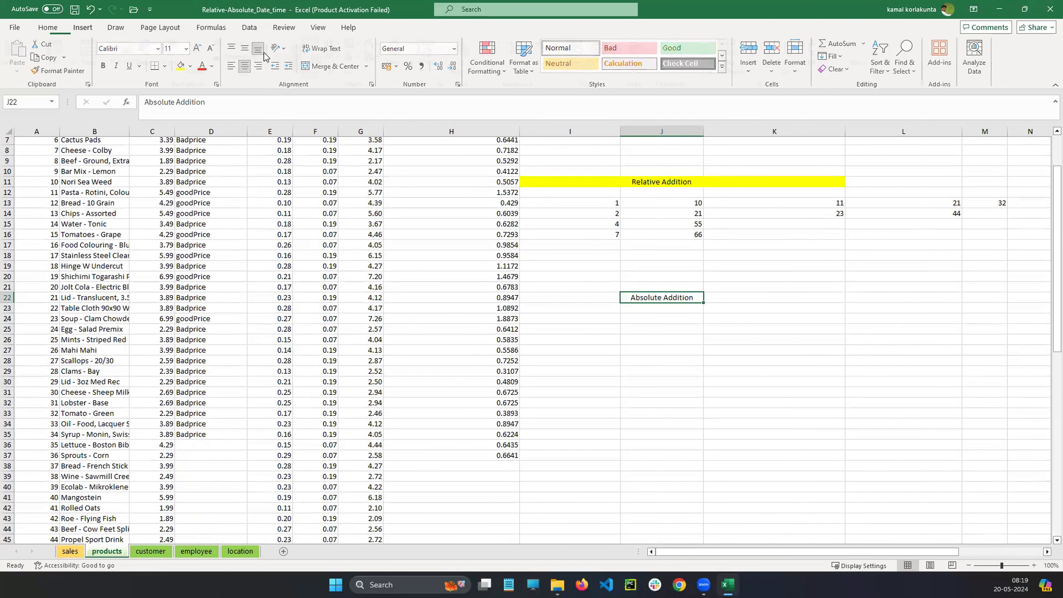
{"action": "scroll", "coordinate": [248, 62], "scroll_direction": "down", "scroll_amount": 1}
{"action": "scroll", "coordinate": [234, 63], "scroll_direction": "up", "scroll_amount": 1}
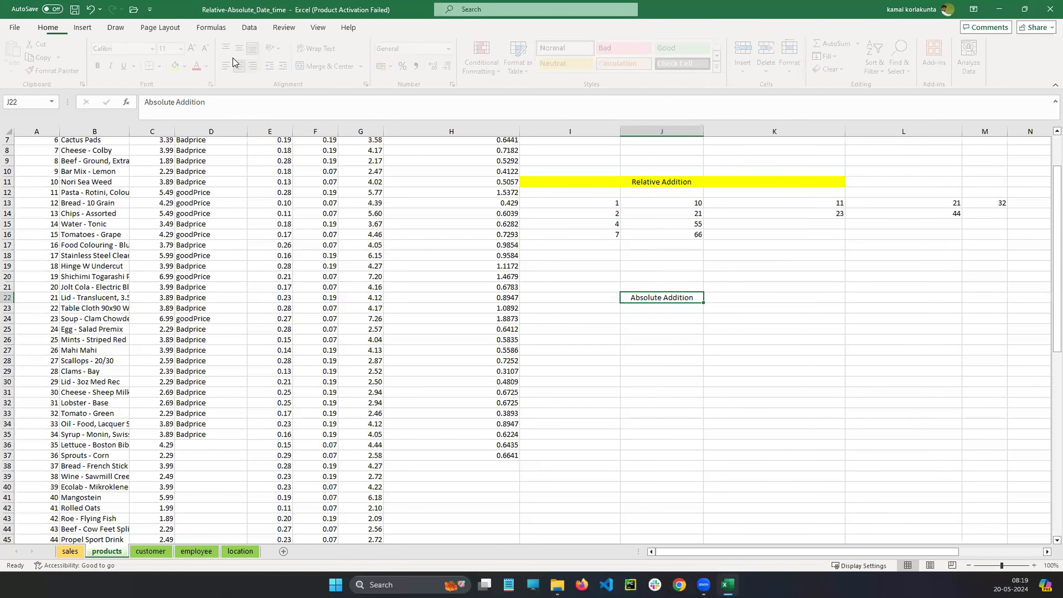
{"action": "scroll", "coordinate": [233, 58], "scroll_direction": "down", "scroll_amount": 1}
{"action": "left_click", "coordinate": [47, 31]}
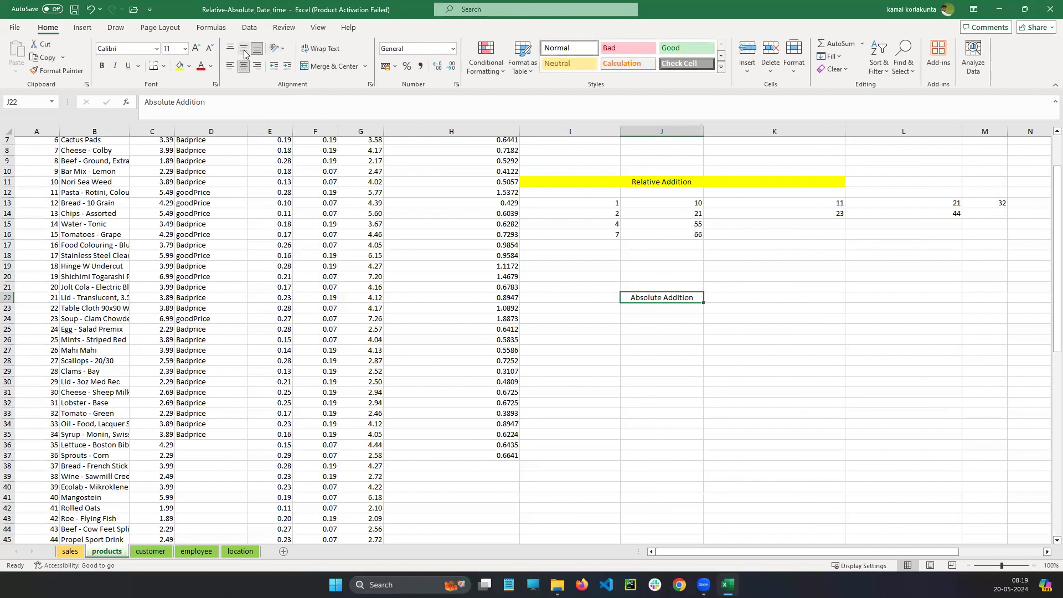
{"action": "left_click", "coordinate": [180, 66]}
{"action": "scroll", "coordinate": [670, 310], "scroll_direction": "down", "scroll_amount": 1}
{"action": "left_click", "coordinate": [682, 325]}
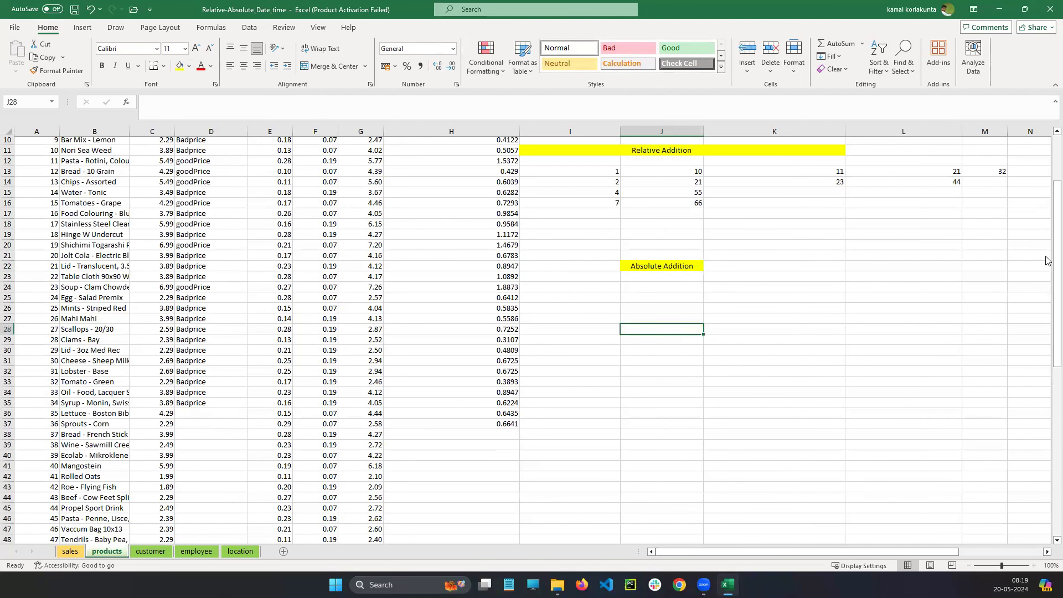
Copy the values 1, 2, 4 and 7 from I13:I16 into J24:J27 under the Absolute Addition heading.
{"action": "left_click_drag", "start_coordinate": [1049, 257], "coordinate": [1047, 162]}
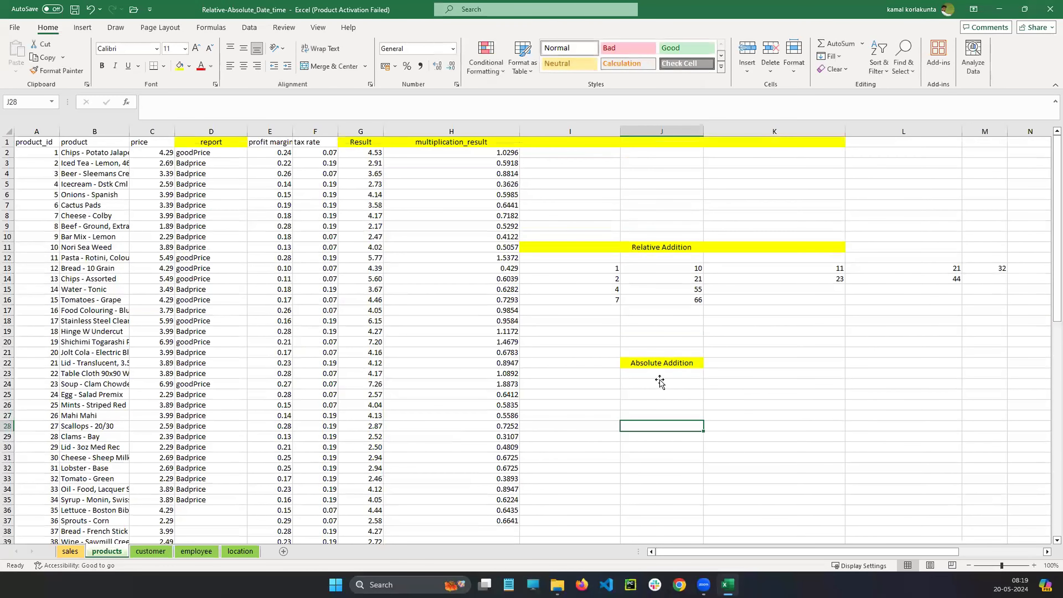
{"action": "left_click", "coordinate": [660, 381]}
{"action": "left_click", "coordinate": [649, 365]}
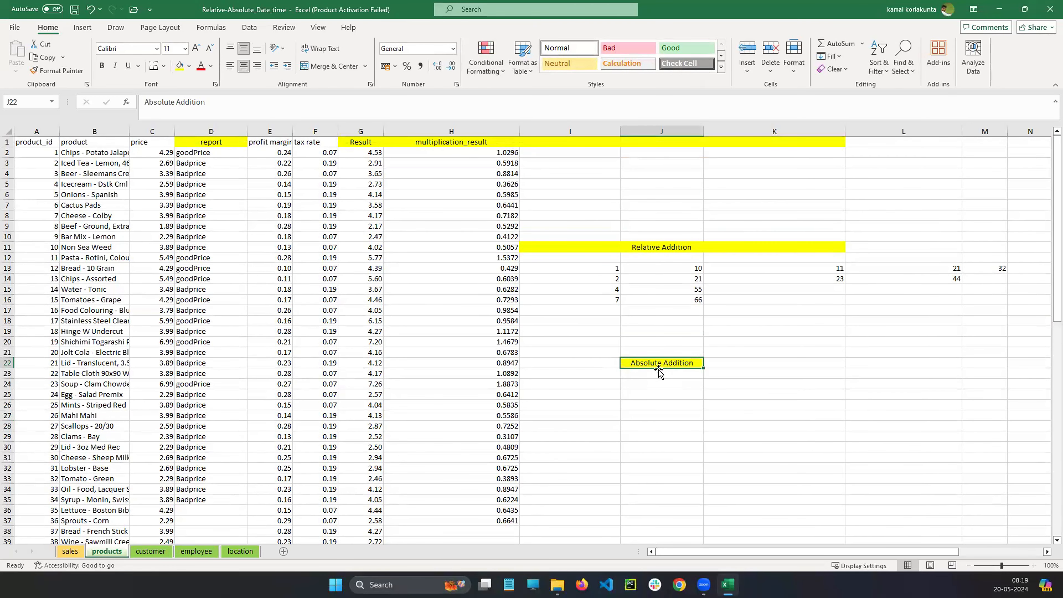
{"action": "left_click", "coordinate": [635, 383]}
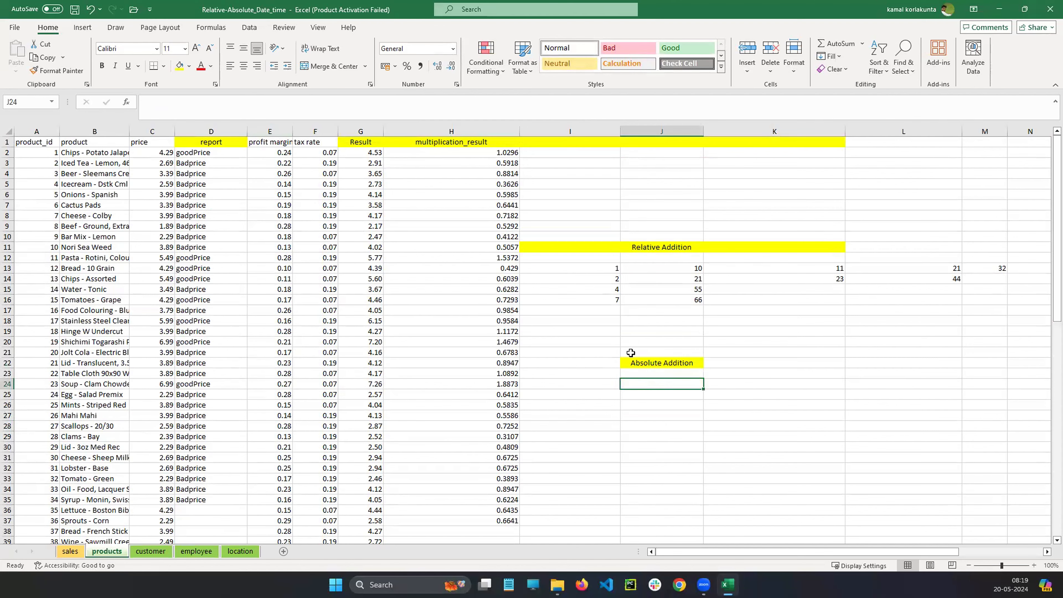
{"action": "left_click", "coordinate": [592, 269]}
{"action": "scroll", "coordinate": [591, 270], "scroll_direction": "down", "scroll_amount": 1}
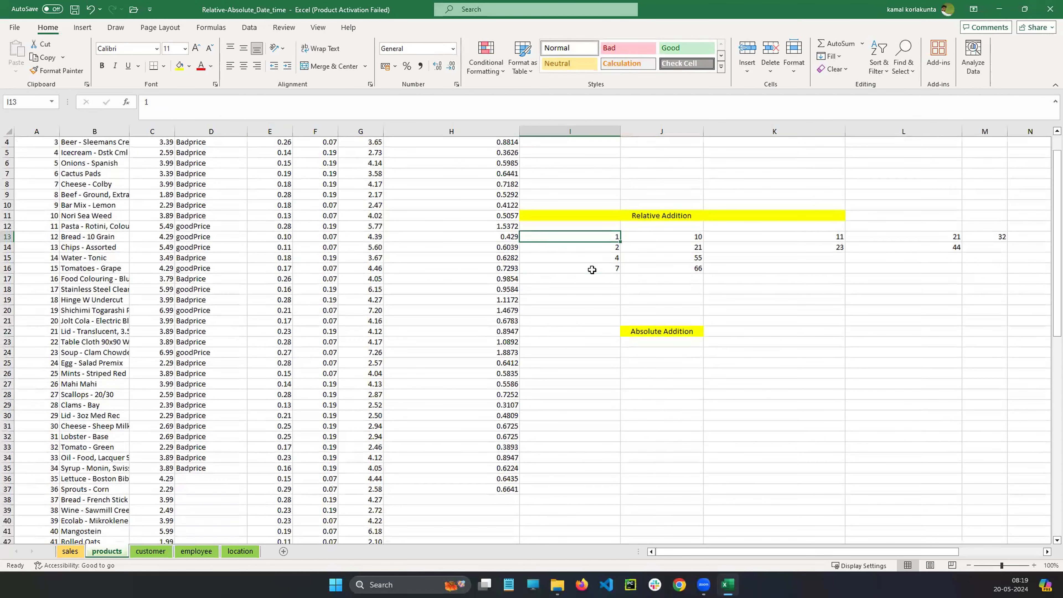
{"action": "scroll", "coordinate": [592, 270], "scroll_direction": "up", "scroll_amount": 1}
{"action": "key", "text": "shift+Down"}
{"action": "key", "text": "shift+Down"}
{"action": "key", "text": "shift+Down"}
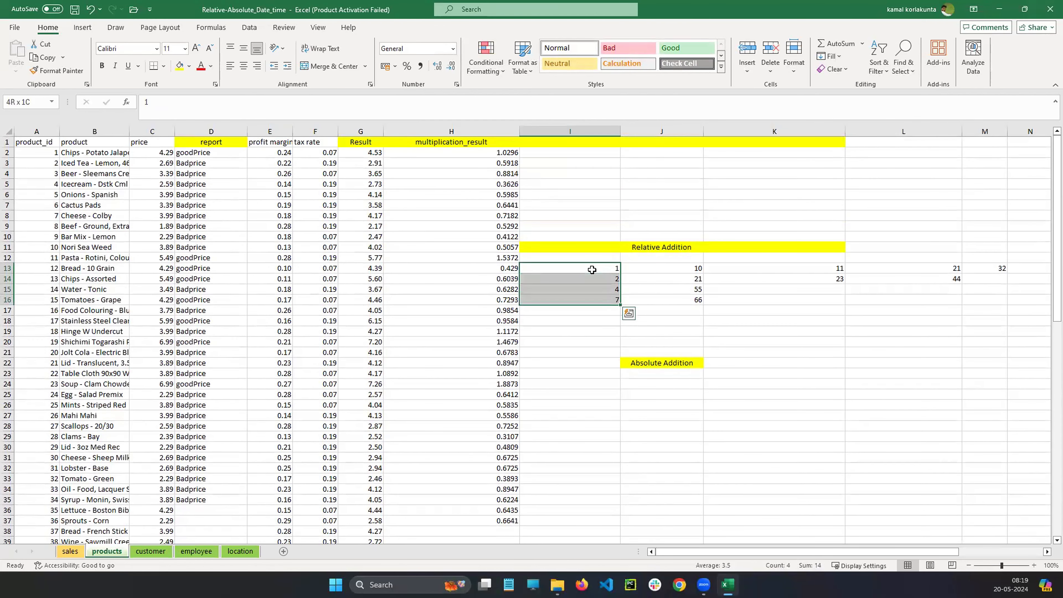
{"action": "key", "text": "ctrl+c"}
{"action": "scroll", "coordinate": [705, 433], "scroll_direction": "up", "scroll_amount": 1}
{"action": "scroll", "coordinate": [666, 383], "scroll_direction": "down", "scroll_amount": 1}
{"action": "left_click", "coordinate": [670, 387]}
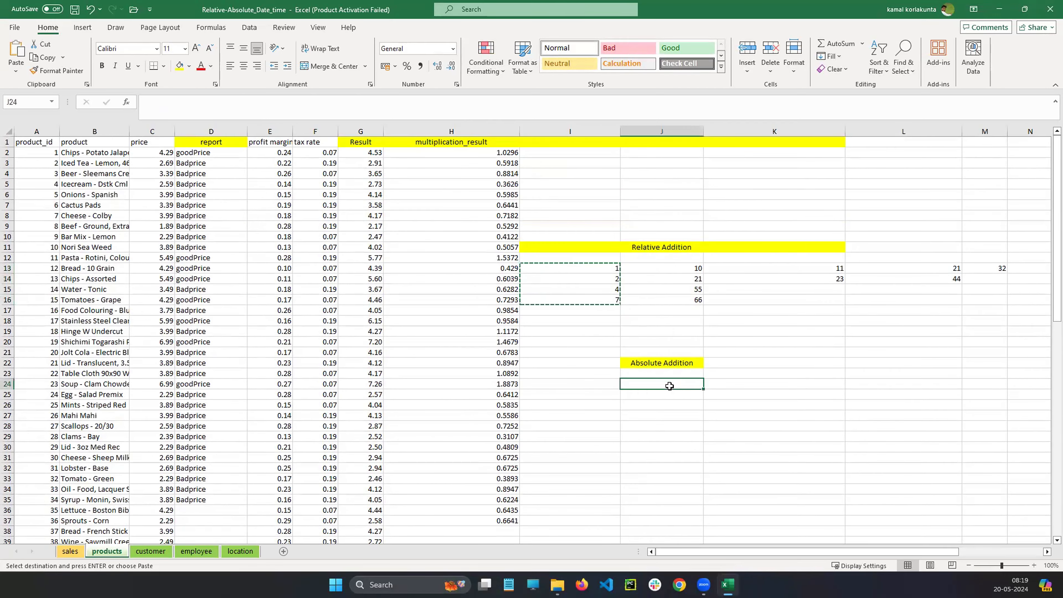
{"action": "key", "text": "ctrl+v"}
{"action": "scroll", "coordinate": [737, 418], "scroll_direction": "down", "scroll_amount": 1}
{"action": "scroll", "coordinate": [490, 222], "scroll_direction": "up", "scroll_amount": 1}
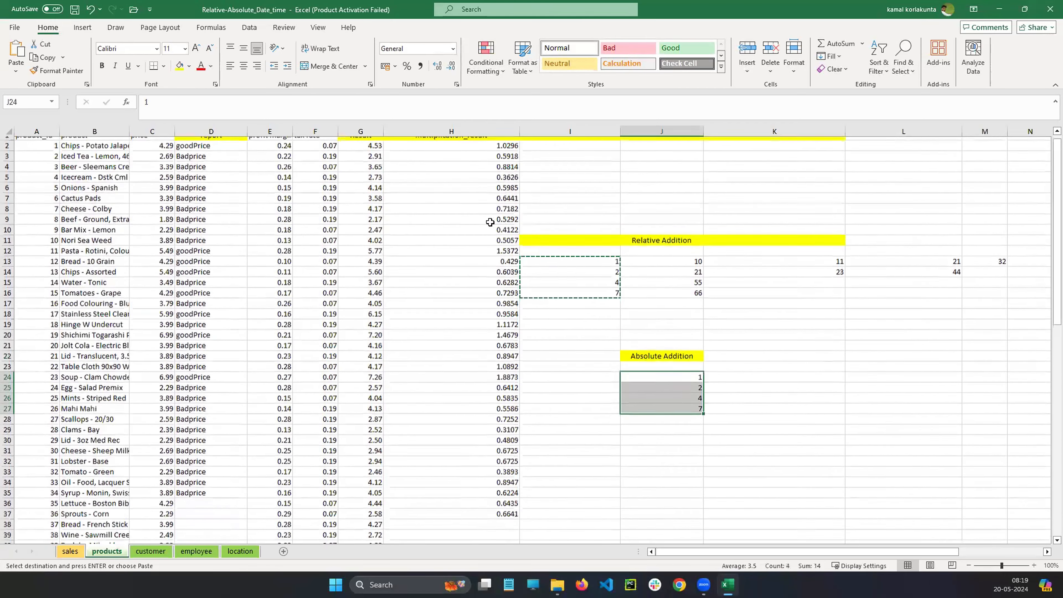
Go through the copied values in J24:J27 under the Absolute Addition heading.
{"action": "left_click", "coordinate": [774, 412]}
{"action": "left_click", "coordinate": [484, 117]}
{"action": "scroll", "coordinate": [809, 254], "scroll_direction": "down", "scroll_amount": 2}
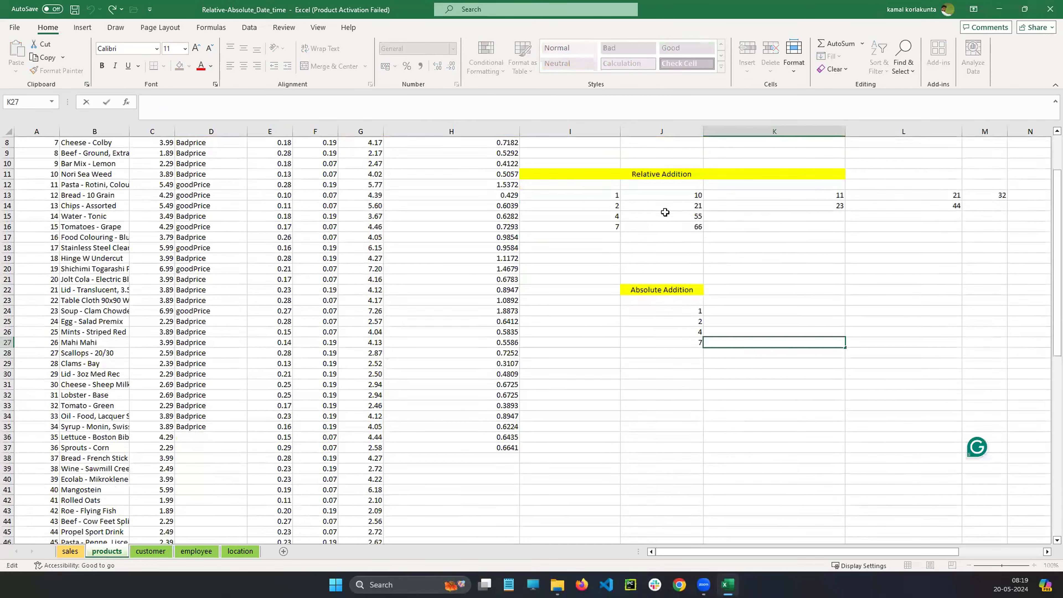
{"action": "scroll", "coordinate": [665, 213], "scroll_direction": "up", "scroll_amount": 2}
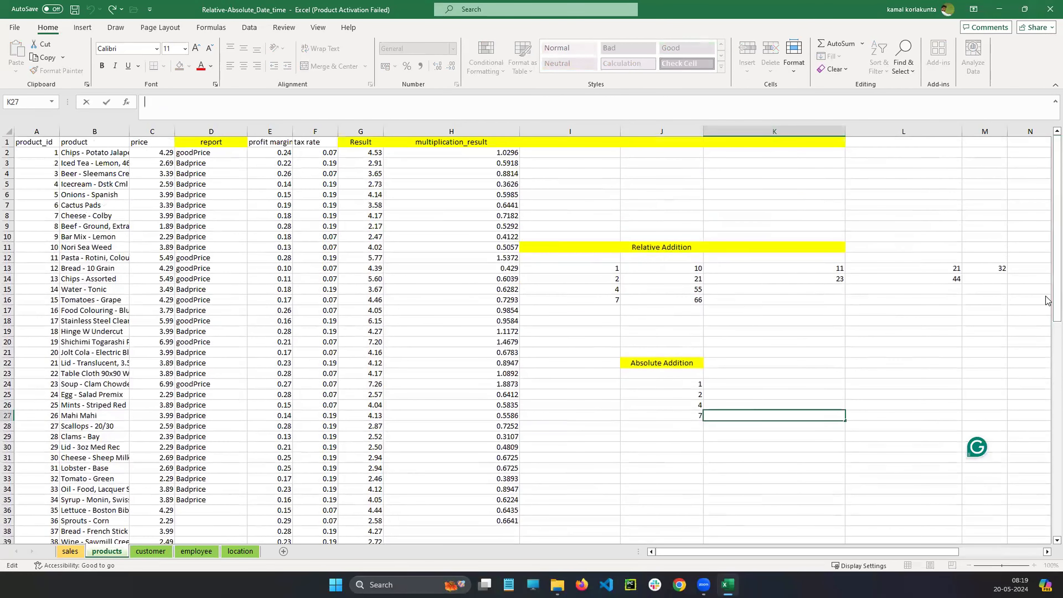
{"action": "left_click", "coordinate": [685, 387]}
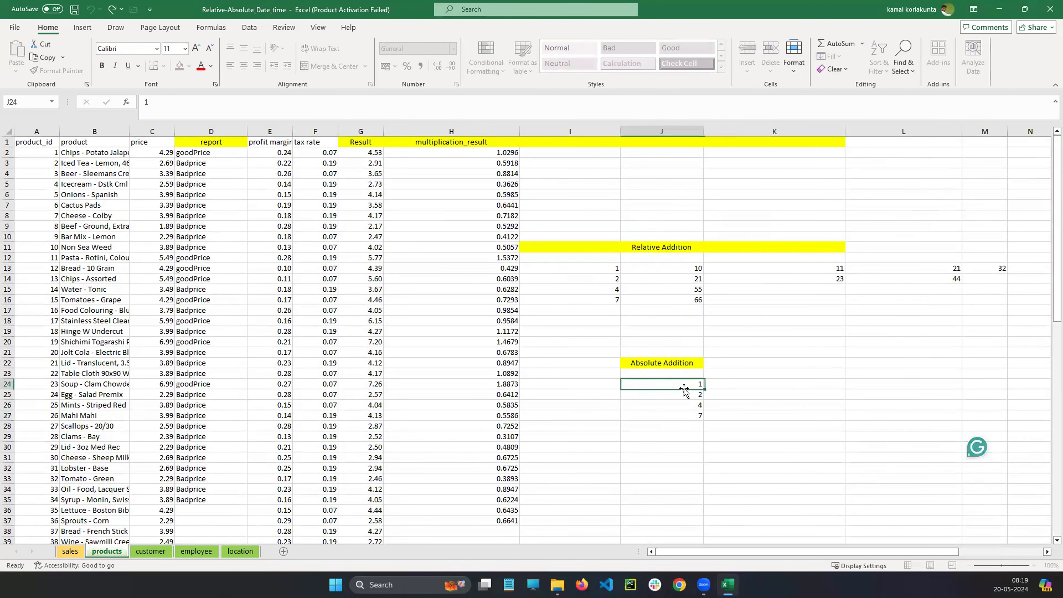
{"action": "key", "text": "Down"}
{"action": "key", "text": "Down"}
{"action": "key", "text": "Down"}
{"action": "key", "text": "Down"}
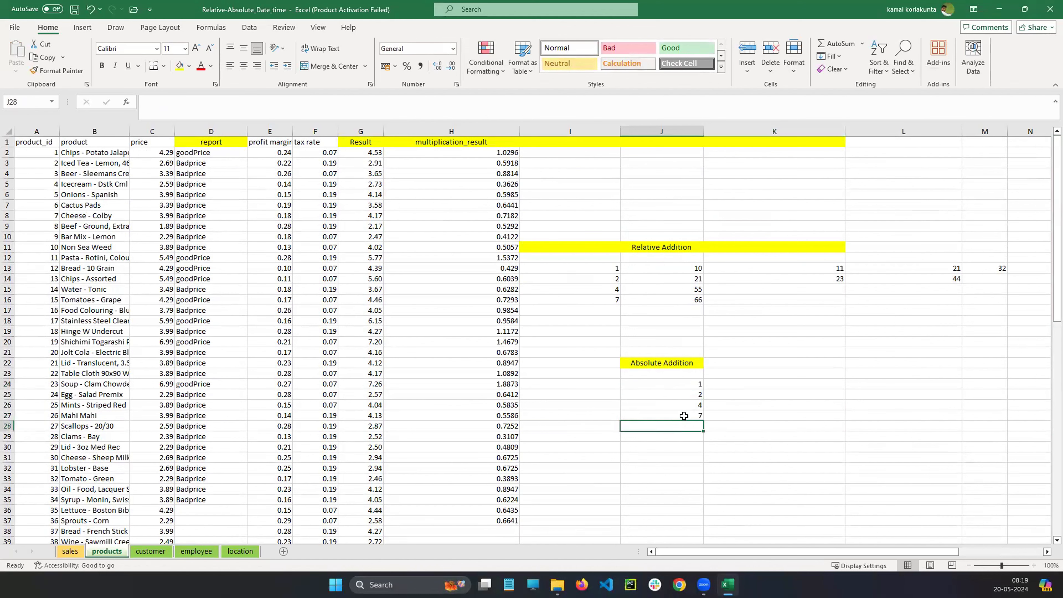
{"action": "key", "text": "Up"}
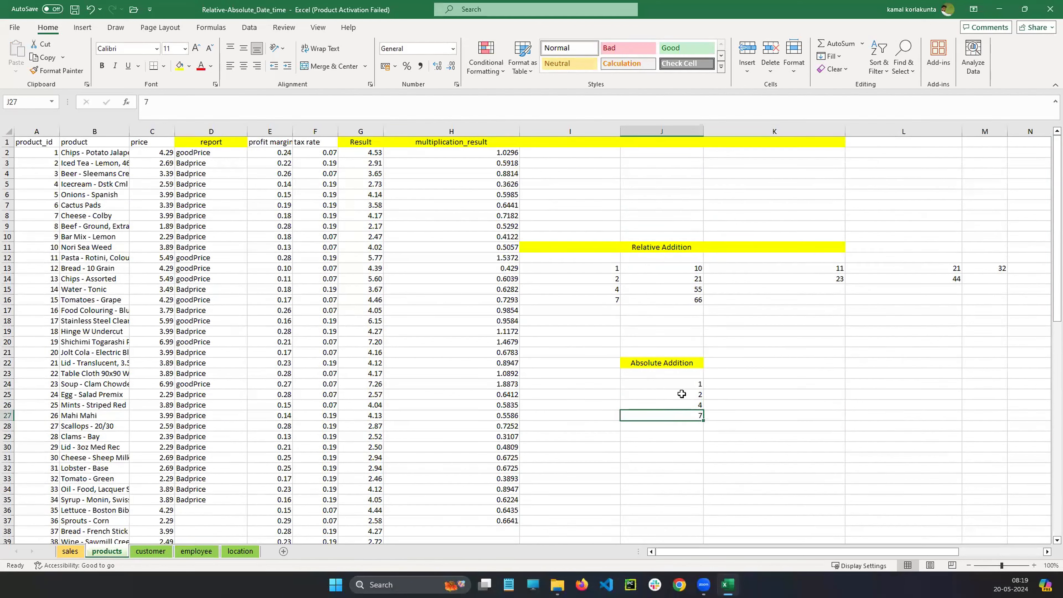
Enter 10 in K24, beside the first value of the Absolute Addition block.
{"action": "double_click", "coordinate": [782, 384]}
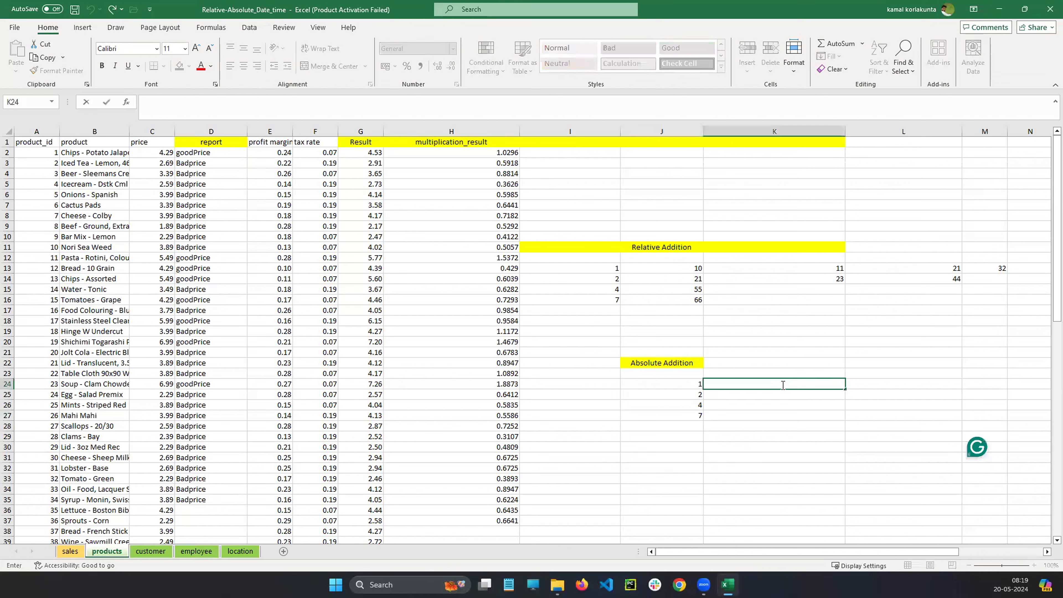
{"action": "type", "text": "10"}
{"action": "left_click", "coordinate": [805, 413]}
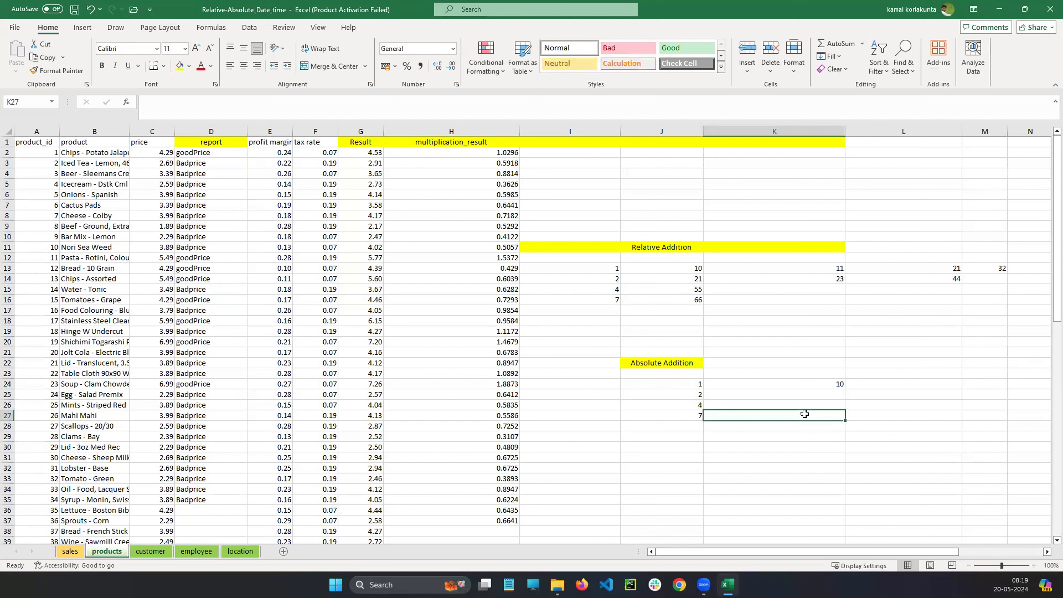
{"action": "left_click", "coordinate": [801, 382]}
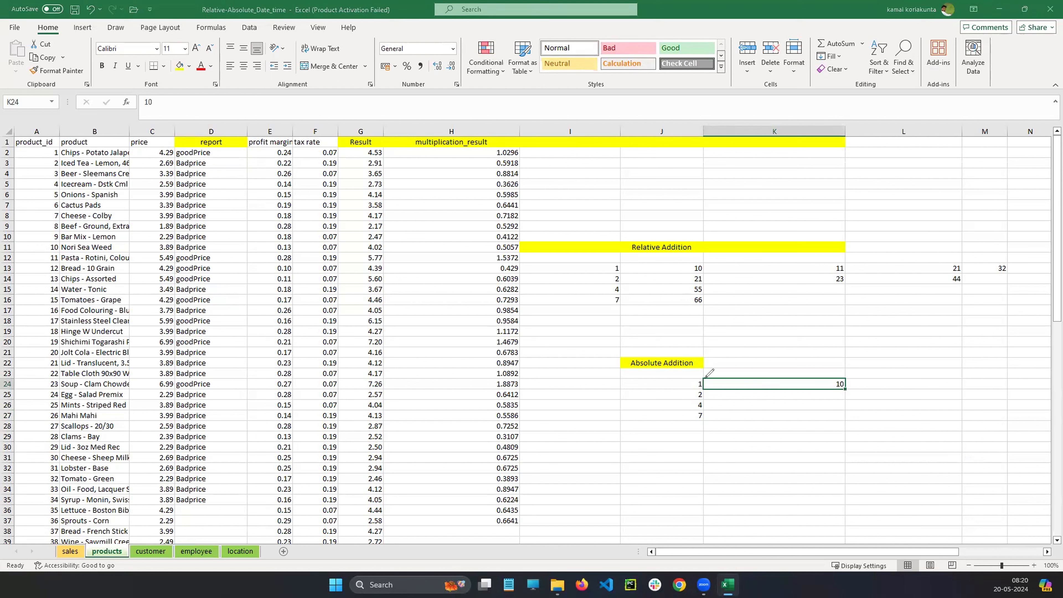
Mark in red ink the addition of the 1 in J24 and the 10 in K24, writing 11 in column L.
{"action": "left_click_drag", "start_coordinate": [710, 378], "coordinate": [823, 387]}
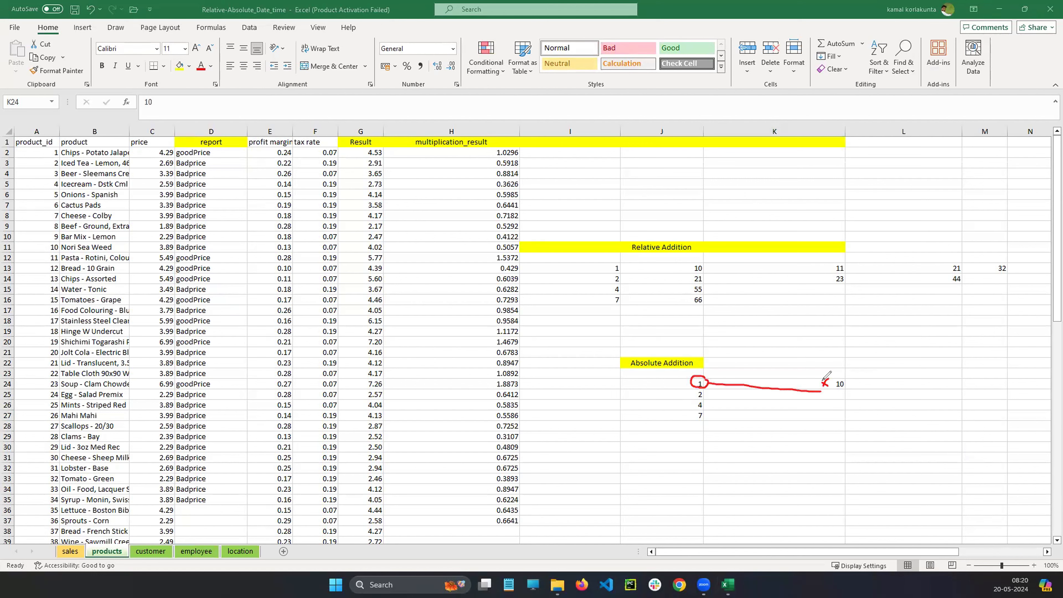
{"action": "left_click", "coordinate": [2, 344]}
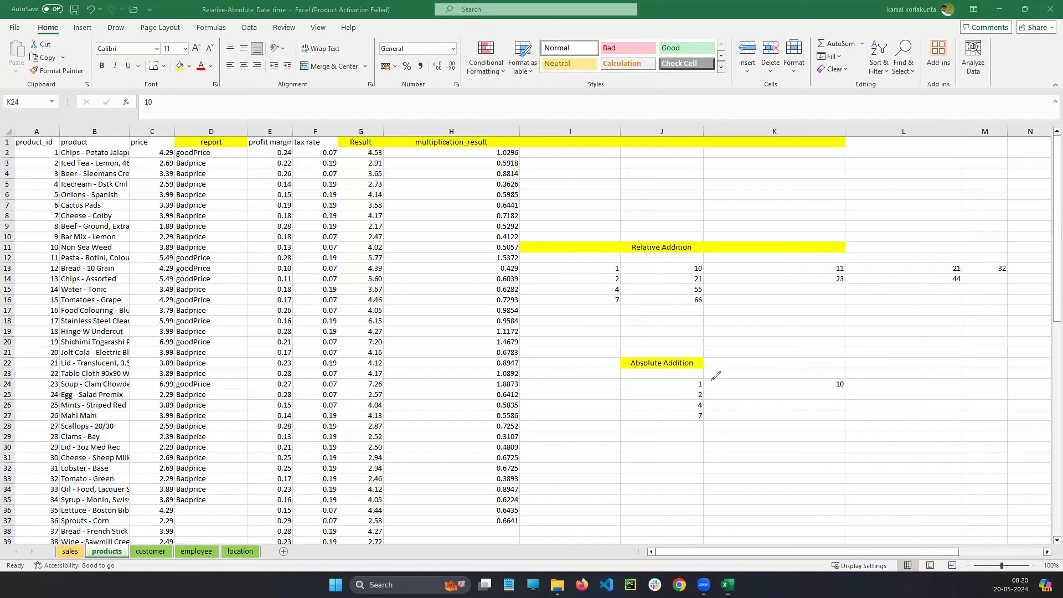
{"action": "left_click_drag", "start_coordinate": [701, 377], "coordinate": [770, 384]}
{"action": "left_click_drag", "start_coordinate": [762, 379], "coordinate": [762, 390]}
{"action": "left_click_drag", "start_coordinate": [843, 374], "coordinate": [830, 377]}
{"action": "left_click_drag", "start_coordinate": [905, 379], "coordinate": [914, 387]}
Link the 2, 4 and 7 in J25:J27 to the 10 in K24 with ink, note sums such as 12 and 14, and clear the ink.
{"action": "mouse_move", "coordinate": [705, 387]}
{"action": "left_mouse_down"}
{"action": "mouse_move", "coordinate": [743, 400]}
{"action": "mouse_move", "coordinate": [827, 382]}
{"action": "mouse_move", "coordinate": [827, 392]}
{"action": "left_mouse_up"}
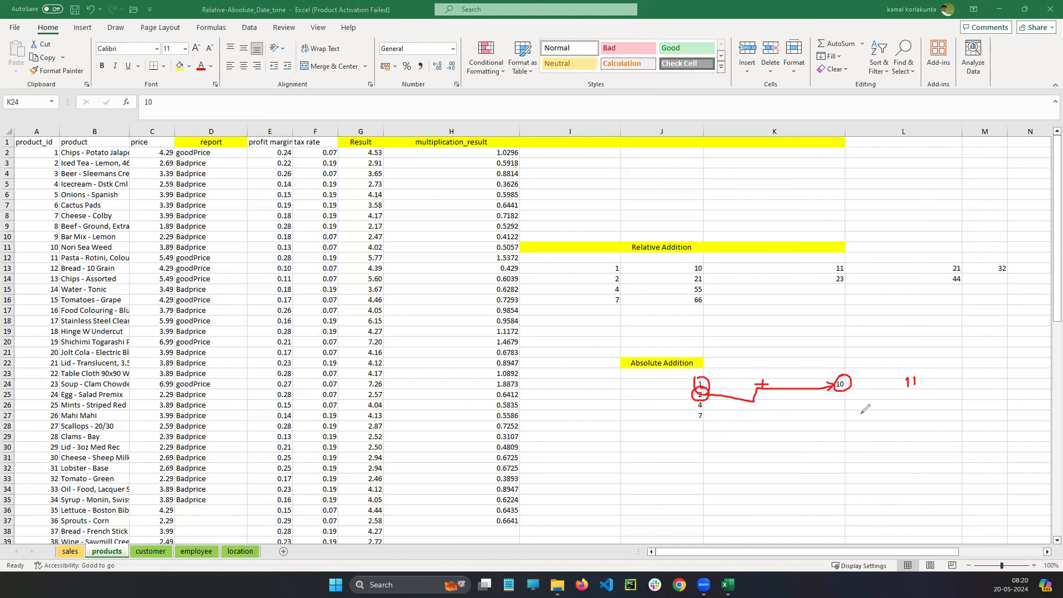
{"action": "left_click_drag", "start_coordinate": [905, 393], "coordinate": [906, 400]}
{"action": "left_click_drag", "start_coordinate": [915, 394], "coordinate": [928, 400]}
{"action": "left_click_drag", "start_coordinate": [698, 397], "coordinate": [832, 387]}
{"action": "mouse_move", "coordinate": [907, 397]}
{"action": "left_mouse_down"}
{"action": "mouse_move", "coordinate": [907, 412]}
{"action": "mouse_move", "coordinate": [924, 406]}
{"action": "left_mouse_up"}
{"action": "left_click_drag", "start_coordinate": [921, 400], "coordinate": [920, 415]}
{"action": "mouse_move", "coordinate": [703, 407]}
{"action": "left_mouse_down"}
{"action": "mouse_move", "coordinate": [705, 415]}
{"action": "mouse_move", "coordinate": [732, 380]}
{"action": "mouse_move", "coordinate": [749, 387]}
{"action": "left_mouse_up"}
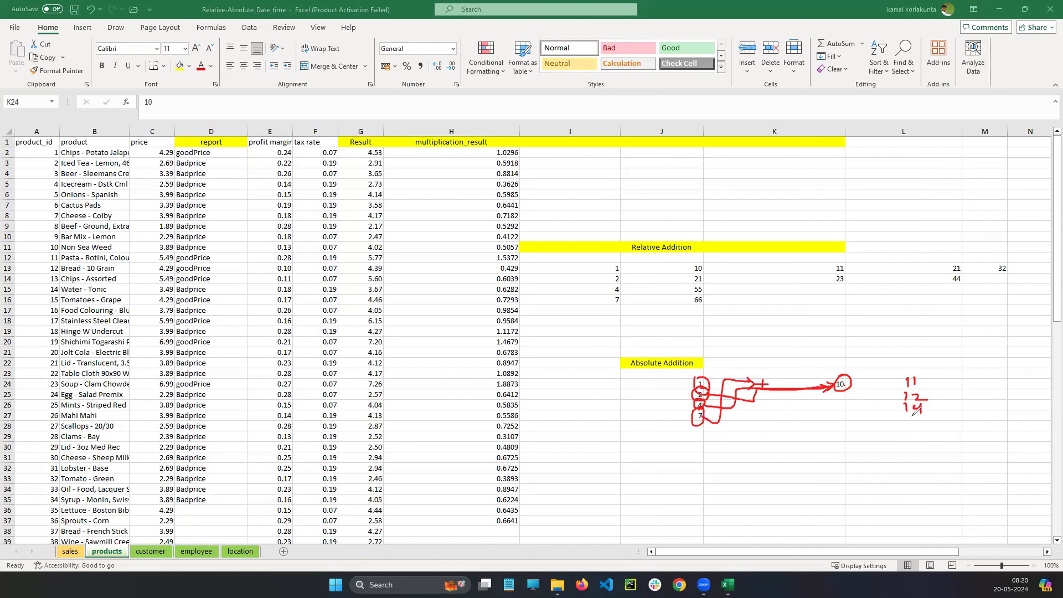
{"action": "left_click_drag", "start_coordinate": [911, 416], "coordinate": [924, 421]}
{"action": "key", "text": "e"}
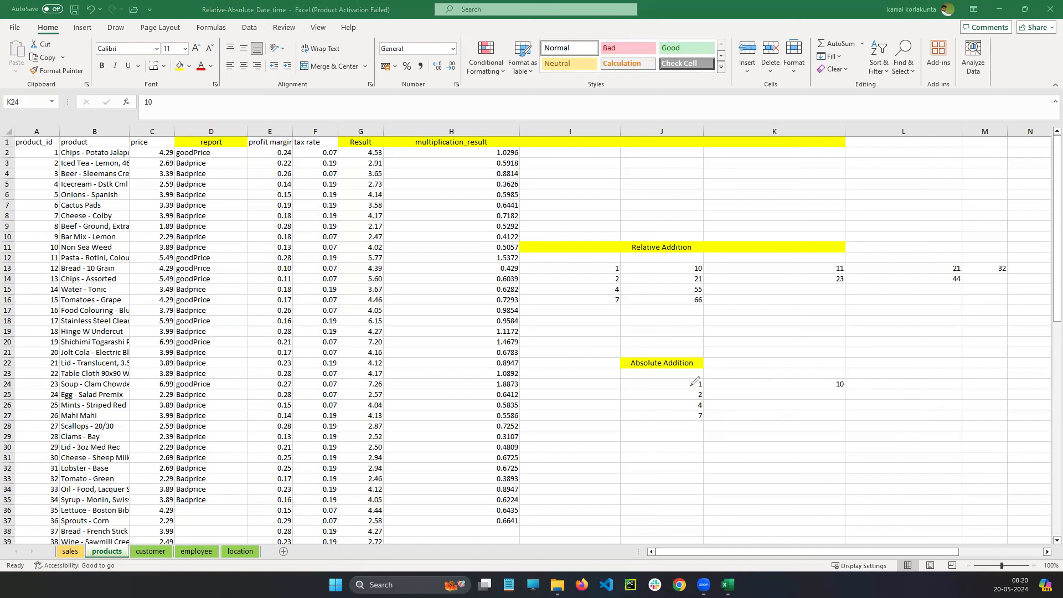
Box J24:J27 in red ink and draw an arrow from it to the circled 10 in K24.
{"action": "left_click_drag", "start_coordinate": [691, 382], "coordinate": [691, 419]}
{"action": "mouse_move", "coordinate": [690, 380]}
{"action": "left_mouse_down"}
{"action": "mouse_move", "coordinate": [711, 419]}
{"action": "mouse_move", "coordinate": [693, 417]}
{"action": "left_mouse_up"}
{"action": "mouse_move", "coordinate": [716, 379]}
{"action": "left_mouse_down"}
{"action": "mouse_move", "coordinate": [732, 398]}
{"action": "mouse_move", "coordinate": [844, 373]}
{"action": "left_mouse_up"}
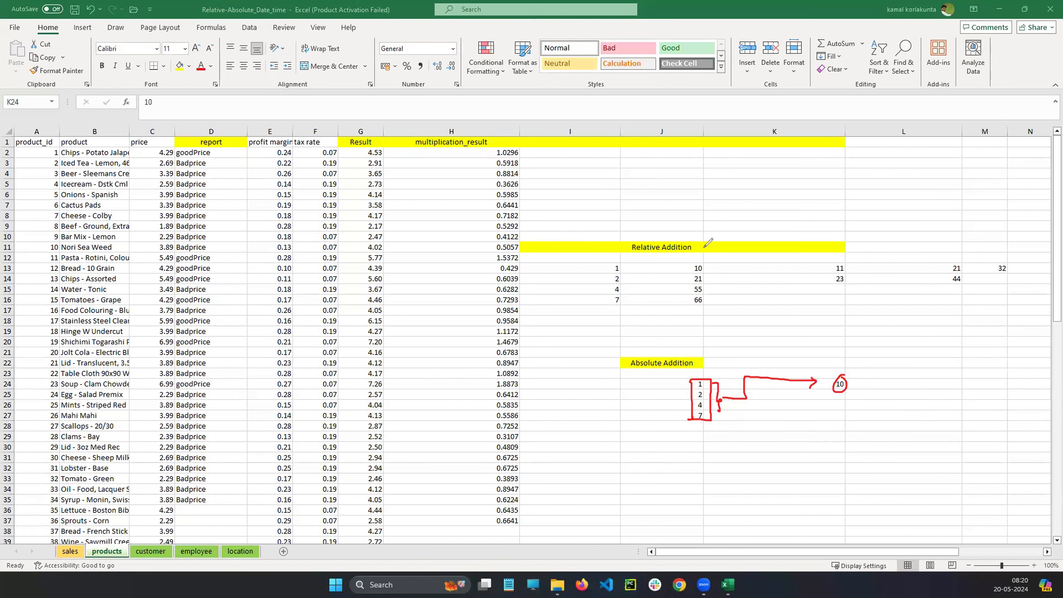
Circle and link the row pairs in I13:J16 with ink, write their sums in column K, and clear the markings.
{"action": "left_click_drag", "start_coordinate": [621, 258], "coordinate": [675, 266]}
{"action": "mouse_move", "coordinate": [696, 259]}
{"action": "left_mouse_down"}
{"action": "mouse_move", "coordinate": [688, 268]}
{"action": "mouse_move", "coordinate": [698, 259]}
{"action": "left_mouse_up"}
{"action": "left_click_drag", "start_coordinate": [621, 270], "coordinate": [621, 272]}
{"action": "mouse_move", "coordinate": [707, 271]}
{"action": "left_mouse_down"}
{"action": "mouse_move", "coordinate": [690, 287]}
{"action": "mouse_move", "coordinate": [705, 264]}
{"action": "left_mouse_up"}
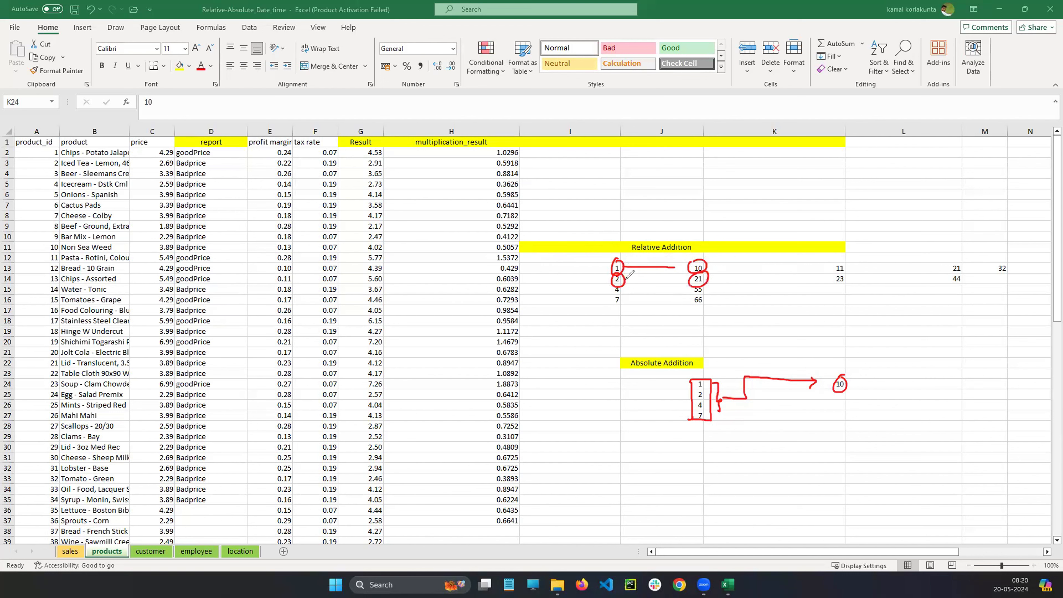
{"action": "mouse_move", "coordinate": [627, 278]}
{"action": "left_mouse_down"}
{"action": "mouse_move", "coordinate": [688, 278]}
{"action": "mouse_move", "coordinate": [612, 293]}
{"action": "mouse_move", "coordinate": [630, 282]}
{"action": "left_mouse_up"}
{"action": "mouse_move", "coordinate": [708, 282]}
{"action": "left_mouse_down"}
{"action": "mouse_move", "coordinate": [692, 294]}
{"action": "mouse_move", "coordinate": [708, 284]}
{"action": "left_mouse_up"}
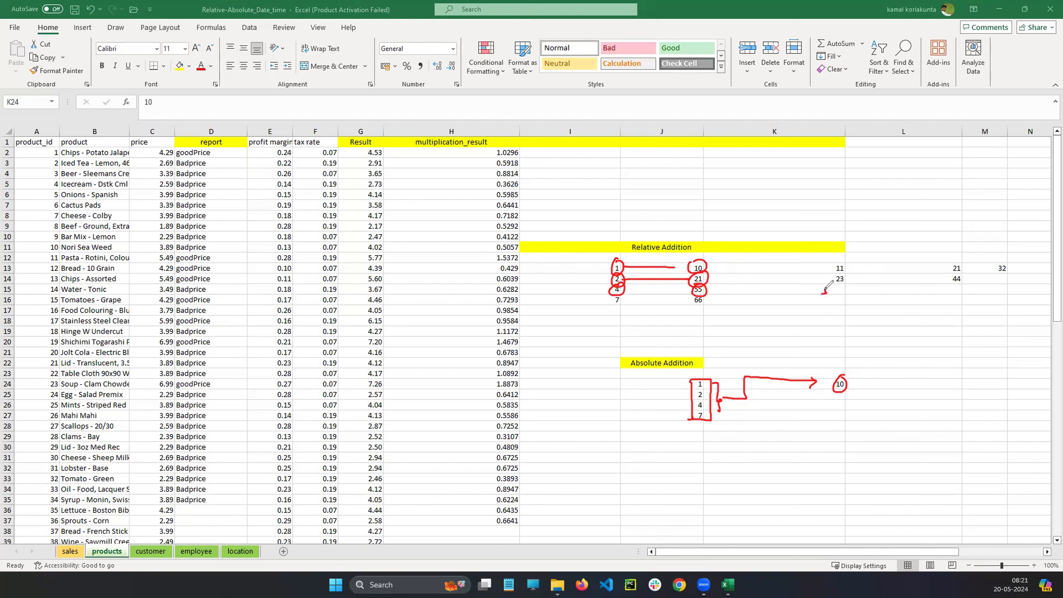
{"action": "left_click_drag", "start_coordinate": [824, 289], "coordinate": [838, 288]}
{"action": "left_click_drag", "start_coordinate": [624, 293], "coordinate": [713, 292]}
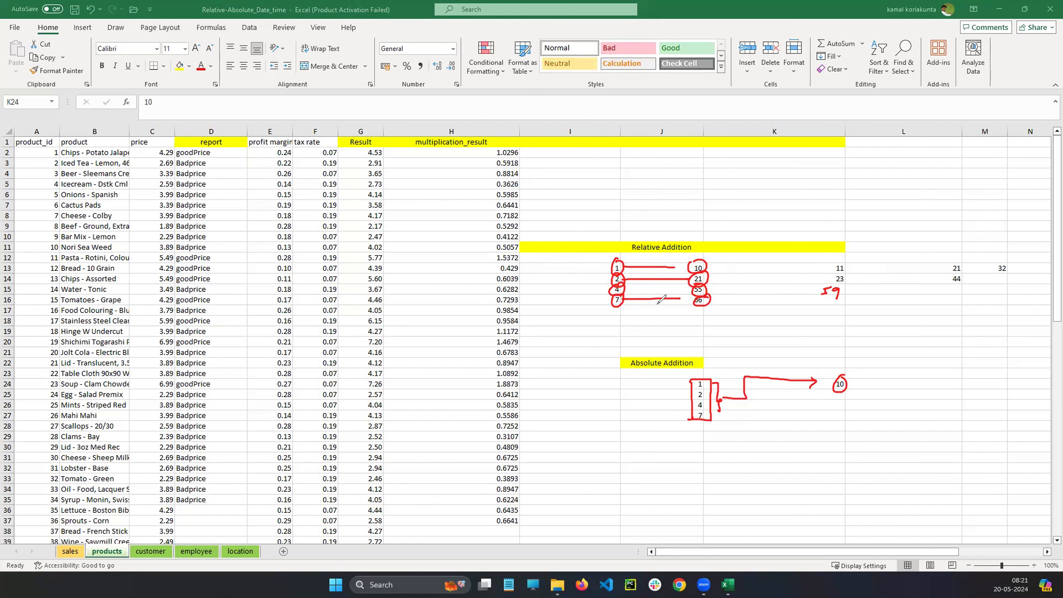
{"action": "left_click_drag", "start_coordinate": [822, 297], "coordinate": [832, 305]}
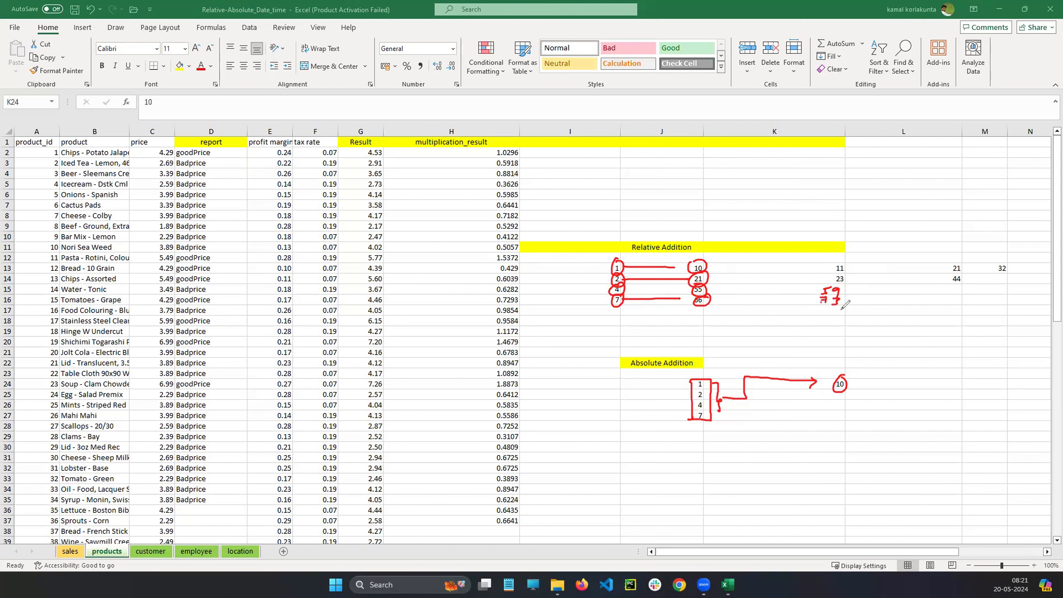
{"action": "left_click", "coordinate": [43, 352]}
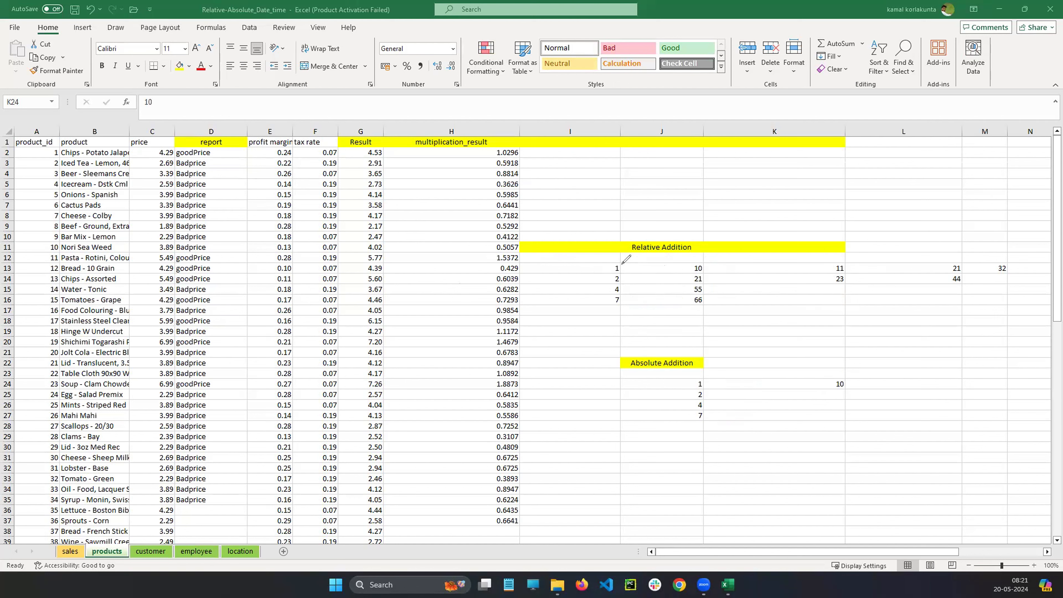
Ink over the Relative Addition block, box J24:J27 with an arrow to K24, mark L24, and clear the drawing.
{"action": "mouse_move", "coordinate": [622, 263]}
{"action": "left_mouse_down"}
{"action": "mouse_move", "coordinate": [605, 308]}
{"action": "mouse_move", "coordinate": [622, 261]}
{"action": "mouse_move", "coordinate": [642, 287]}
{"action": "mouse_move", "coordinate": [647, 280]}
{"action": "left_mouse_up"}
{"action": "left_click_drag", "start_coordinate": [672, 254], "coordinate": [695, 250]}
{"action": "left_click_drag", "start_coordinate": [691, 247], "coordinate": [687, 259]}
{"action": "mouse_move", "coordinate": [683, 377]}
{"action": "left_mouse_down"}
{"action": "mouse_move", "coordinate": [679, 435]}
{"action": "mouse_move", "coordinate": [710, 373]}
{"action": "mouse_move", "coordinate": [699, 429]}
{"action": "mouse_move", "coordinate": [676, 432]}
{"action": "mouse_move", "coordinate": [819, 385]}
{"action": "mouse_move", "coordinate": [815, 394]}
{"action": "left_mouse_up"}
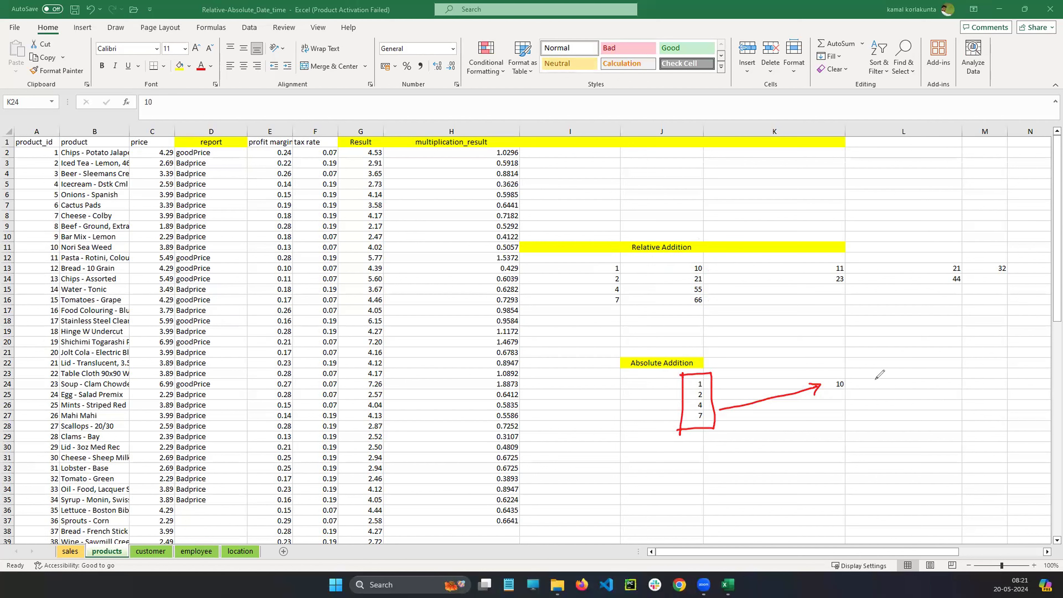
{"action": "left_click_drag", "start_coordinate": [874, 377], "coordinate": [872, 388]}
{"action": "left_click_drag", "start_coordinate": [957, 378], "coordinate": [961, 389]}
{"action": "key", "text": "Escape"}
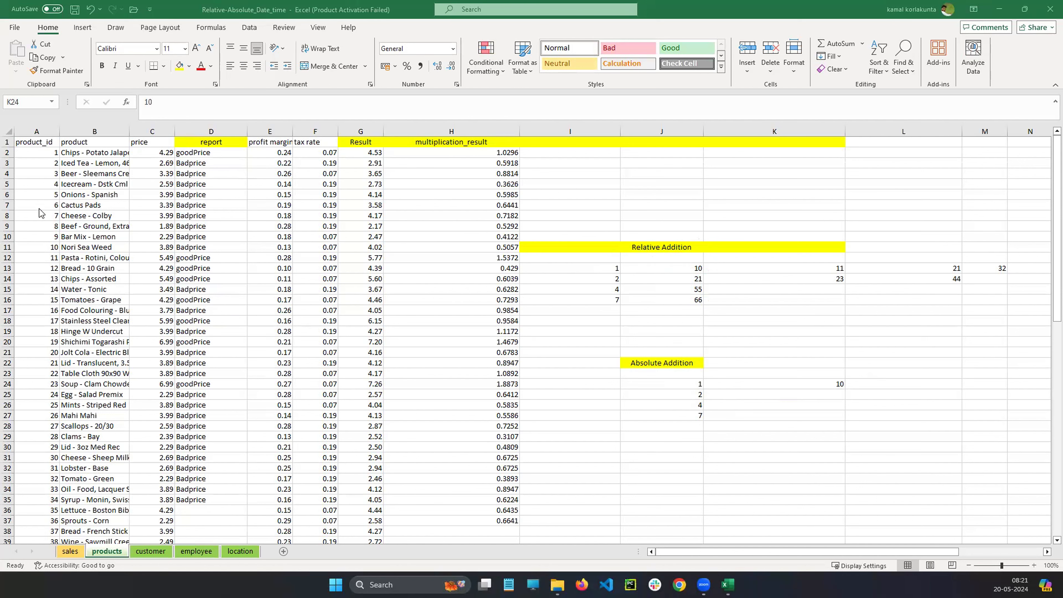
Circle the 1 and 10 in row 13 with red ink and write I13 + J13 above them.
{"action": "mouse_move", "coordinate": [575, 164]}
{"action": "left_mouse_down"}
{"action": "mouse_move", "coordinate": [637, 156]}
{"action": "mouse_move", "coordinate": [642, 174]}
{"action": "left_mouse_up"}
{"action": "mouse_move", "coordinate": [618, 261]}
{"action": "left_mouse_down"}
{"action": "mouse_move", "coordinate": [618, 274]}
{"action": "mouse_move", "coordinate": [621, 262]}
{"action": "left_mouse_up"}
{"action": "mouse_move", "coordinate": [708, 264]}
{"action": "left_mouse_down"}
{"action": "mouse_move", "coordinate": [696, 259]}
{"action": "mouse_move", "coordinate": [705, 275]}
{"action": "left_mouse_up"}
{"action": "mouse_move", "coordinate": [611, 260]}
{"action": "left_mouse_down"}
{"action": "mouse_move", "coordinate": [617, 235]}
{"action": "mouse_move", "coordinate": [630, 238]}
{"action": "left_mouse_up"}
{"action": "left_click_drag", "start_coordinate": [696, 260], "coordinate": [702, 229]}
{"action": "mouse_move", "coordinate": [699, 230]}
{"action": "left_mouse_down"}
{"action": "mouse_move", "coordinate": [694, 239]}
{"action": "mouse_move", "coordinate": [707, 239]}
{"action": "left_mouse_up"}
{"action": "mouse_move", "coordinate": [711, 231]}
{"action": "left_mouse_down"}
{"action": "mouse_move", "coordinate": [711, 240]}
{"action": "mouse_move", "coordinate": [662, 237]}
{"action": "left_mouse_up"}
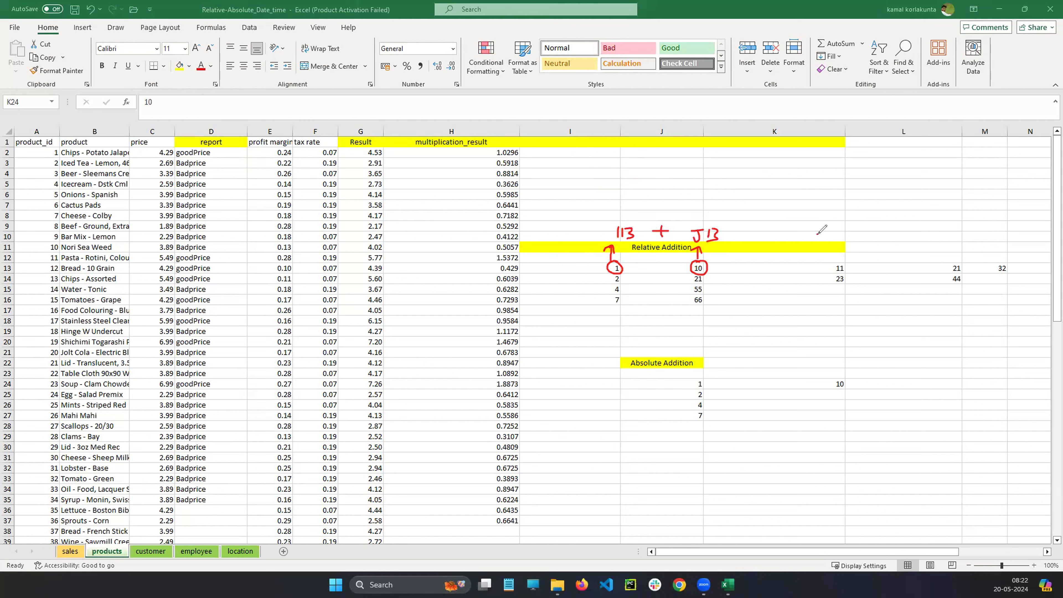
Write 11 above K13, circle the 23 in K14, write I14 + J14 with J13 and J14 circled, and clear the ink.
{"action": "left_click_drag", "start_coordinate": [816, 227], "coordinate": [816, 241]}
{"action": "mouse_move", "coordinate": [824, 229]}
{"action": "left_mouse_down"}
{"action": "mouse_move", "coordinate": [821, 242]}
{"action": "mouse_move", "coordinate": [808, 234]}
{"action": "mouse_move", "coordinate": [831, 229]}
{"action": "mouse_move", "coordinate": [827, 270]}
{"action": "mouse_move", "coordinate": [845, 290]}
{"action": "mouse_move", "coordinate": [847, 273]}
{"action": "mouse_move", "coordinate": [711, 282]}
{"action": "left_mouse_up"}
{"action": "mouse_move", "coordinate": [726, 270]}
{"action": "left_mouse_down"}
{"action": "mouse_move", "coordinate": [707, 281]}
{"action": "mouse_move", "coordinate": [726, 289]}
{"action": "mouse_move", "coordinate": [690, 291]}
{"action": "mouse_move", "coordinate": [708, 276]}
{"action": "mouse_move", "coordinate": [716, 286]}
{"action": "left_mouse_up"}
{"action": "mouse_move", "coordinate": [708, 280]}
{"action": "left_mouse_down"}
{"action": "mouse_move", "coordinate": [706, 298]}
{"action": "mouse_move", "coordinate": [670, 289]}
{"action": "left_mouse_up"}
{"action": "mouse_move", "coordinate": [664, 285]}
{"action": "left_mouse_down"}
{"action": "mouse_move", "coordinate": [663, 299]}
{"action": "mouse_move", "coordinate": [613, 295]}
{"action": "left_mouse_up"}
{"action": "left_click_drag", "start_coordinate": [619, 284], "coordinate": [632, 295]}
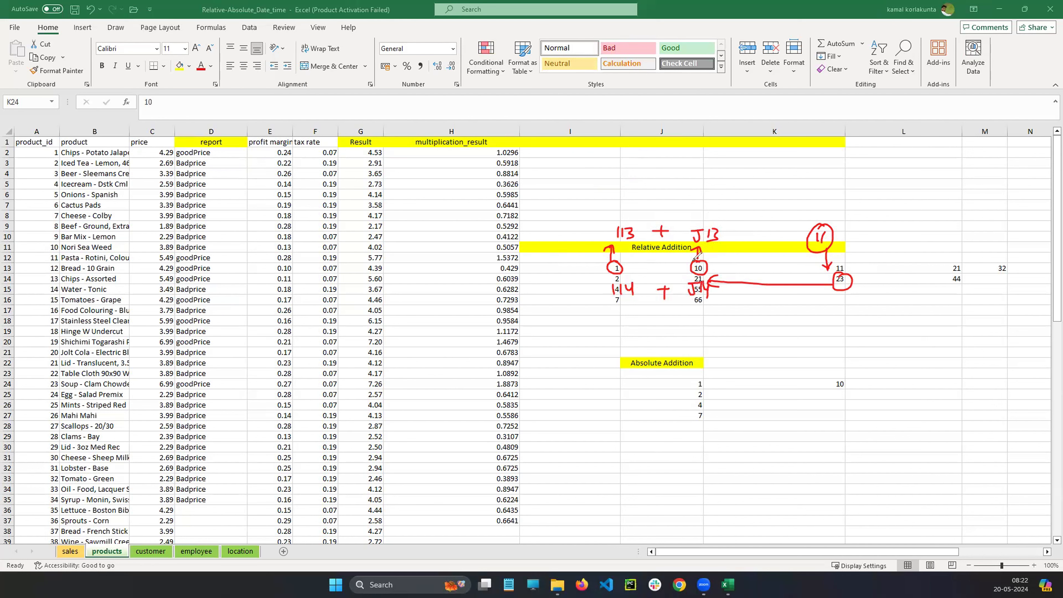
{"action": "left_click_drag", "start_coordinate": [706, 221], "coordinate": [699, 229]}
{"action": "left_click_drag", "start_coordinate": [693, 280], "coordinate": [844, 286]}
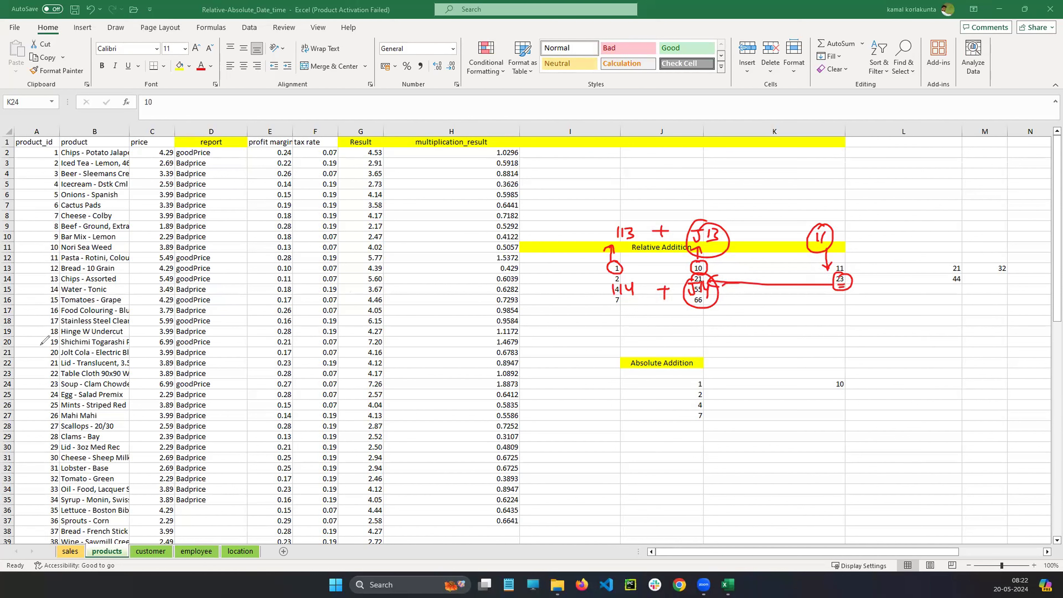
{"action": "left_click", "coordinate": [201, 371]}
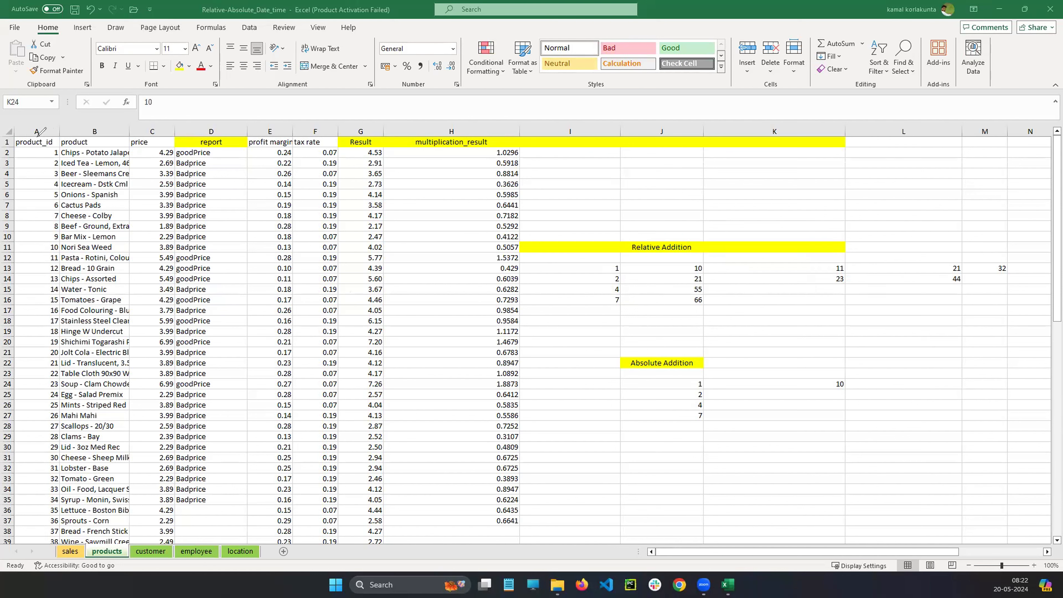
Circle the values in J24 and K24, write J24 + K24 = 11 above them in red ink, and clear the annotation.
{"action": "left_click", "coordinate": [687, 385]}
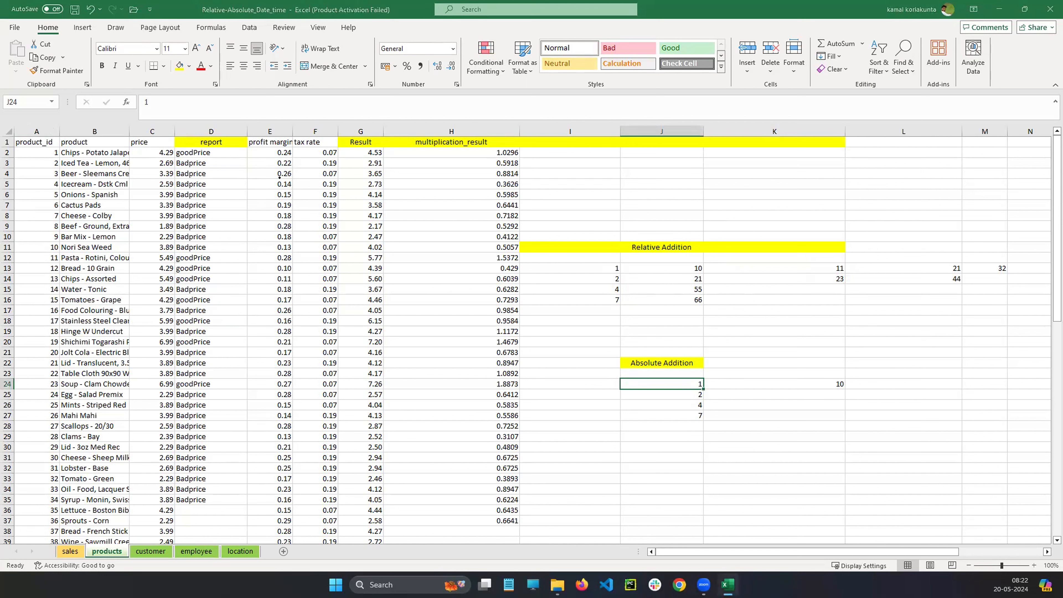
{"action": "mouse_move", "coordinate": [712, 379]}
{"action": "left_mouse_down"}
{"action": "mouse_move", "coordinate": [702, 389]}
{"action": "mouse_move", "coordinate": [749, 379]}
{"action": "mouse_move", "coordinate": [740, 391]}
{"action": "left_mouse_up"}
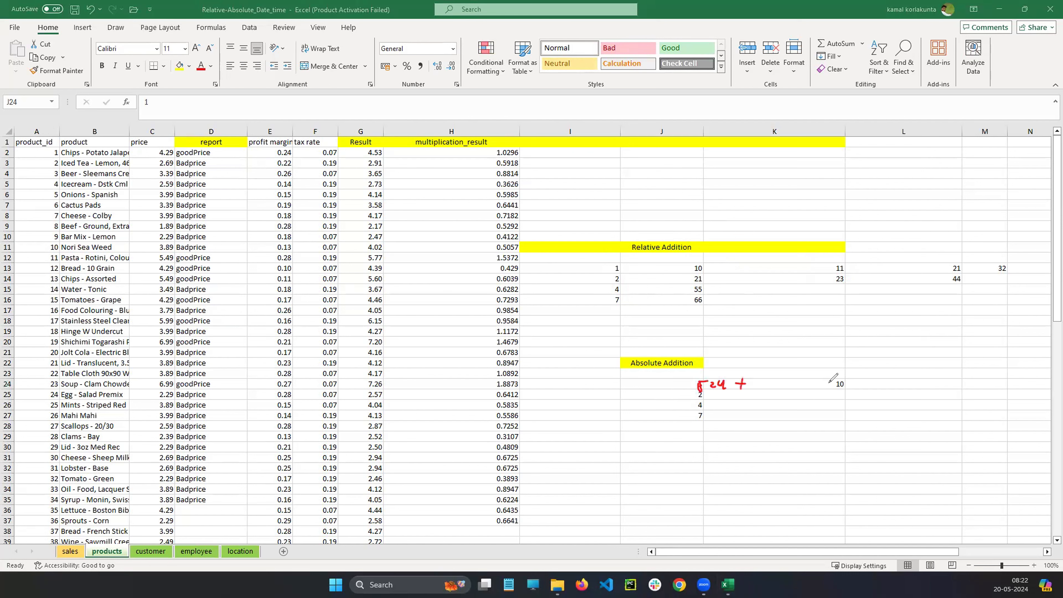
{"action": "left_click_drag", "start_coordinate": [831, 379], "coordinate": [887, 388]}
{"action": "mouse_move", "coordinate": [704, 379]}
{"action": "left_mouse_down"}
{"action": "mouse_move", "coordinate": [695, 382]}
{"action": "mouse_move", "coordinate": [723, 369]}
{"action": "left_mouse_up"}
{"action": "mouse_move", "coordinate": [724, 360]}
{"action": "left_mouse_down"}
{"action": "mouse_move", "coordinate": [731, 371]}
{"action": "mouse_move", "coordinate": [760, 362]}
{"action": "left_mouse_up"}
{"action": "left_click_drag", "start_coordinate": [754, 353], "coordinate": [753, 370]}
{"action": "mouse_move", "coordinate": [839, 372]}
{"action": "left_mouse_down"}
{"action": "mouse_move", "coordinate": [833, 387]}
{"action": "mouse_move", "coordinate": [840, 372]}
{"action": "mouse_move", "coordinate": [791, 364]}
{"action": "left_mouse_up"}
{"action": "left_click_drag", "start_coordinate": [800, 356], "coordinate": [817, 362]}
{"action": "left_click_drag", "start_coordinate": [821, 353], "coordinate": [828, 358]}
{"action": "mouse_move", "coordinate": [828, 351]}
{"action": "left_mouse_down"}
{"action": "mouse_move", "coordinate": [826, 365]}
{"action": "mouse_move", "coordinate": [856, 356]}
{"action": "left_mouse_up"}
{"action": "left_click_drag", "start_coordinate": [849, 361], "coordinate": [887, 360]}
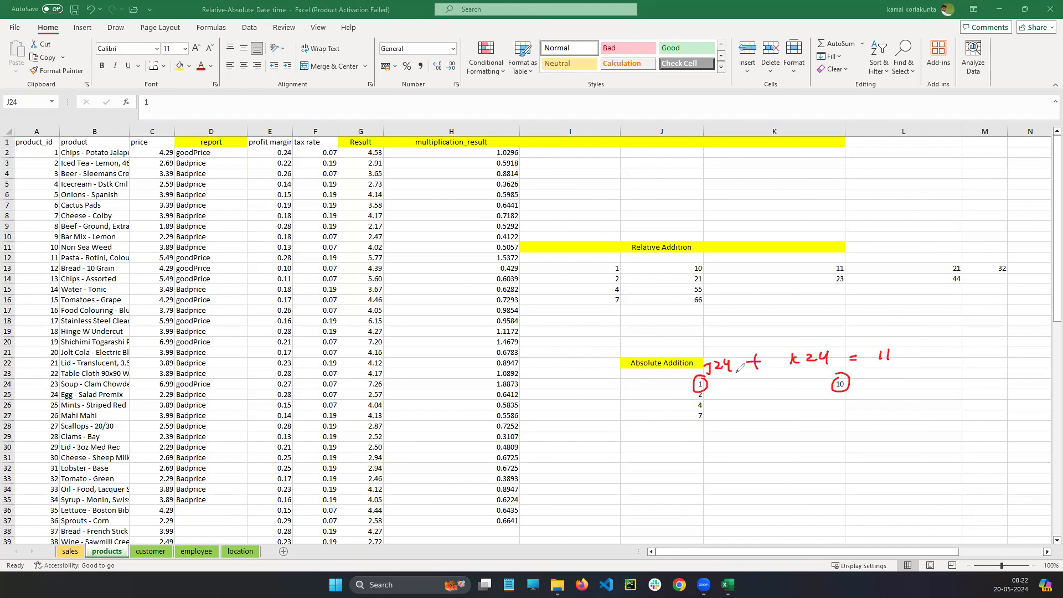
{"action": "left_click_drag", "start_coordinate": [838, 396], "coordinate": [834, 424]}
{"action": "key", "text": "Escape"}
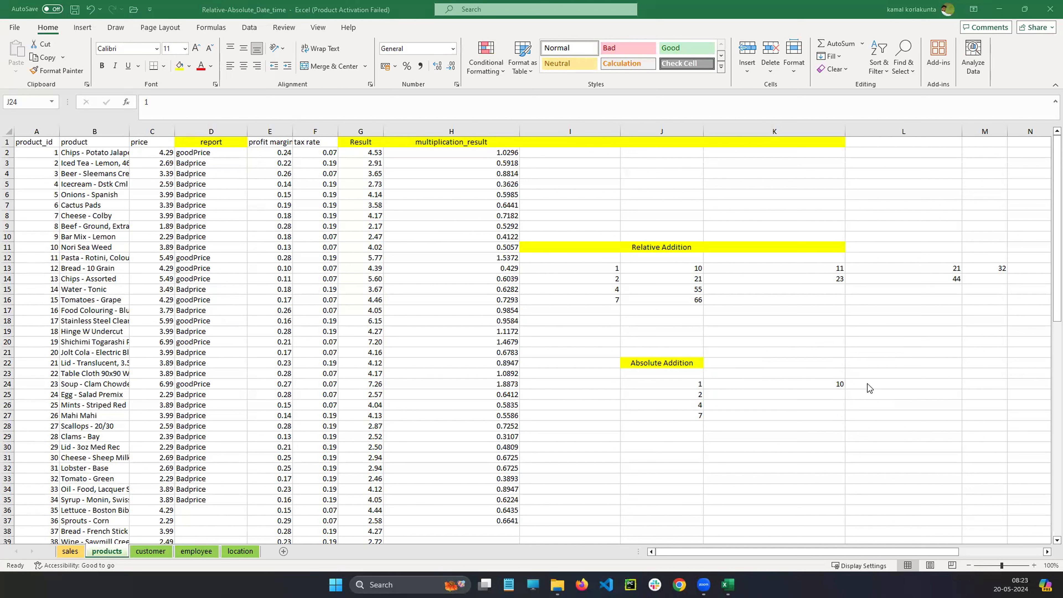
Enter the formula =J24+K24 in cell L24 to add the 1 and the 10.
{"action": "left_click", "coordinate": [874, 386]}
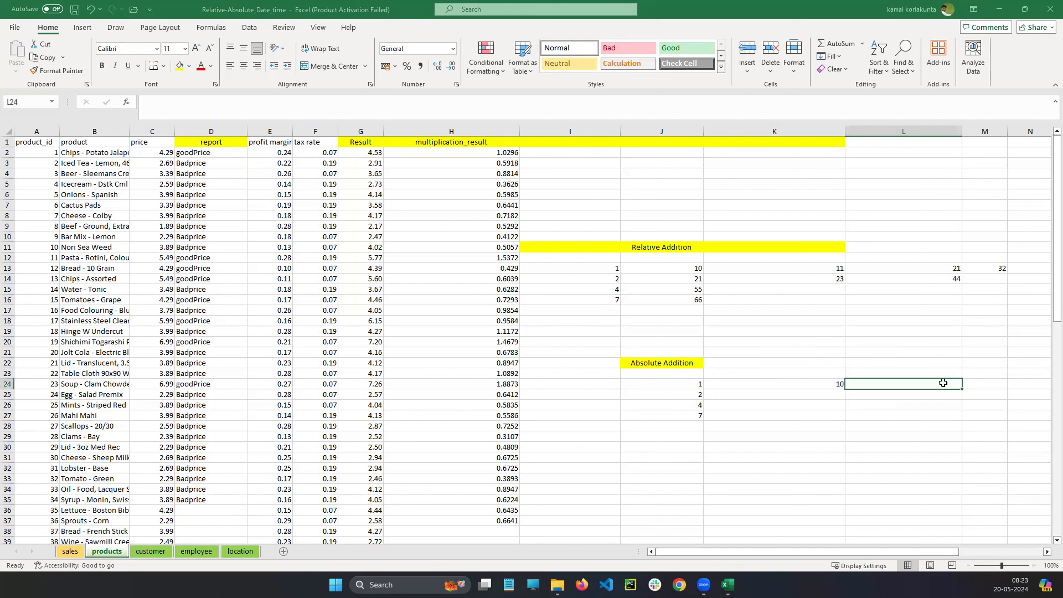
{"action": "type", "text": "="}
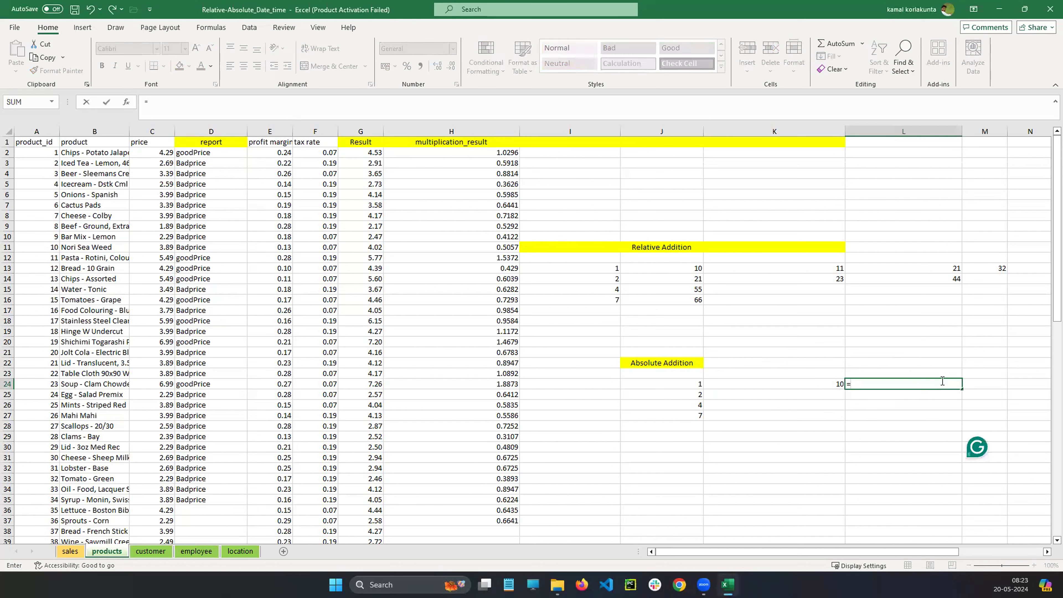
{"action": "left_click", "coordinate": [674, 384]}
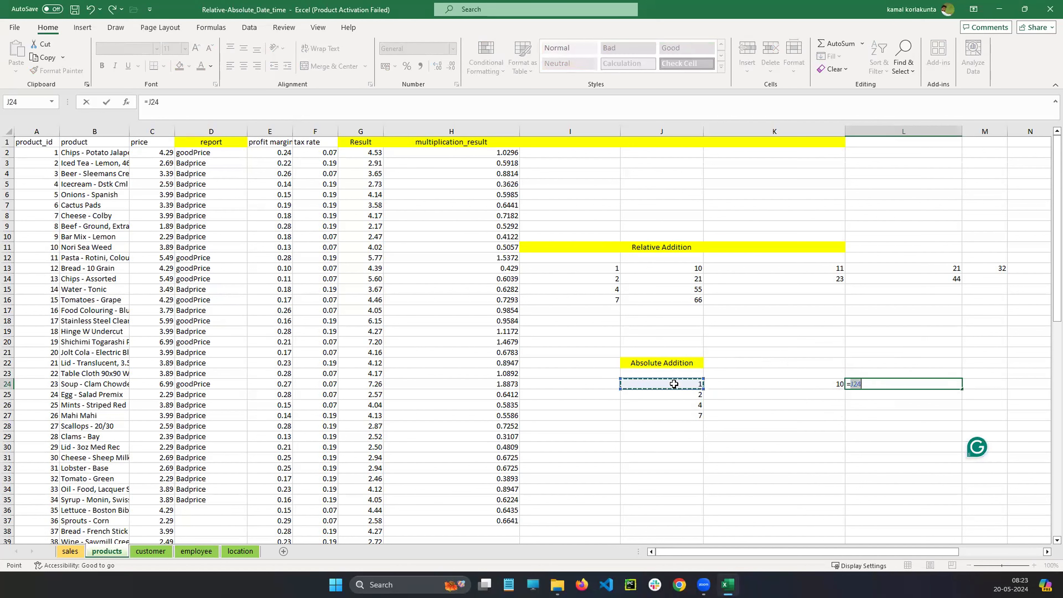
{"action": "left_click", "coordinate": [875, 384]}
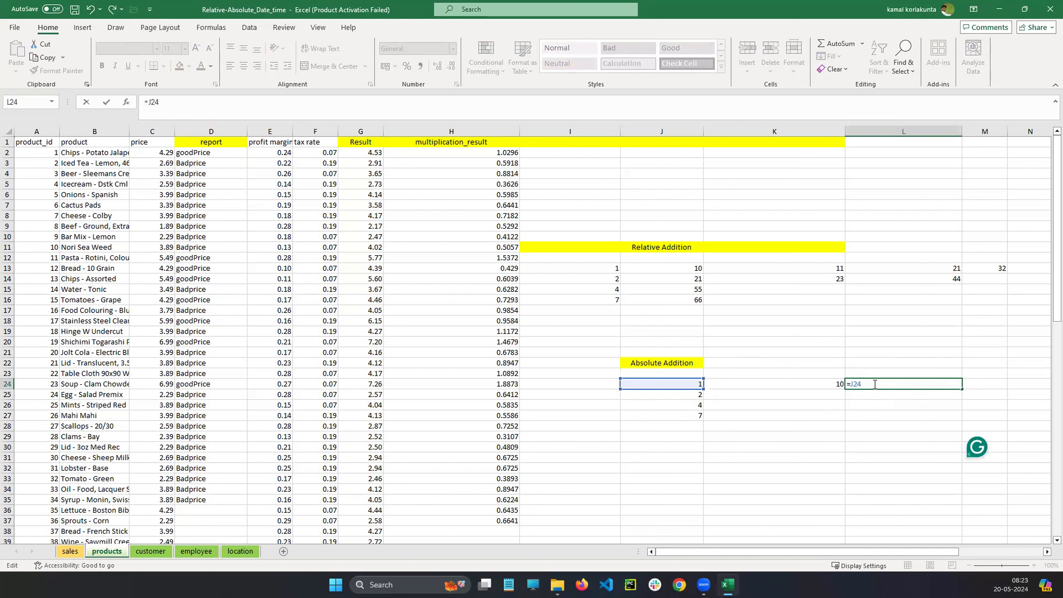
{"action": "type", "text": "+"}
{"action": "left_click", "coordinate": [800, 382]}
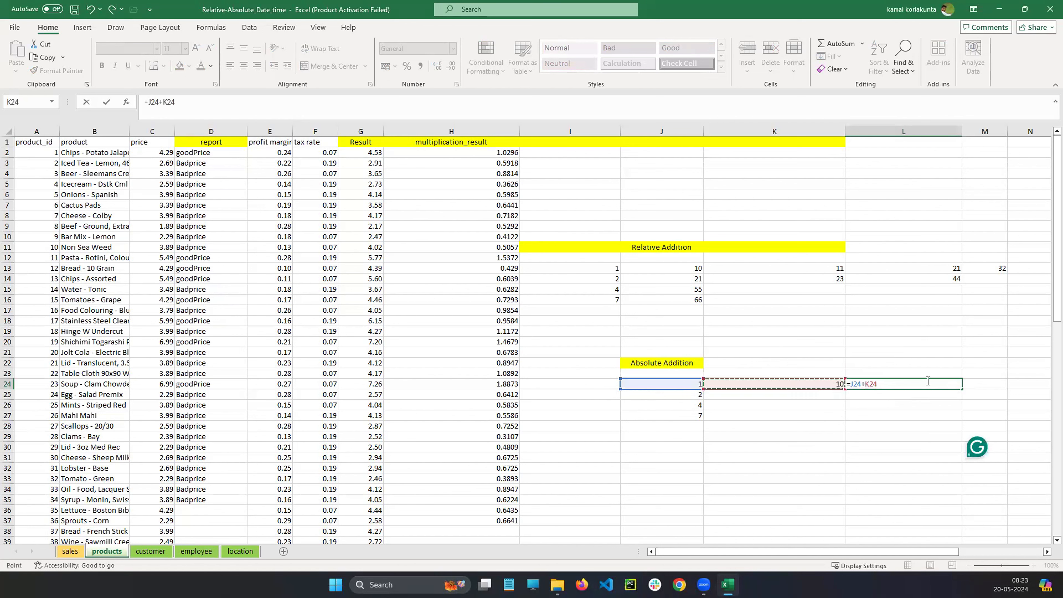
{"action": "left_click", "coordinate": [887, 382]}
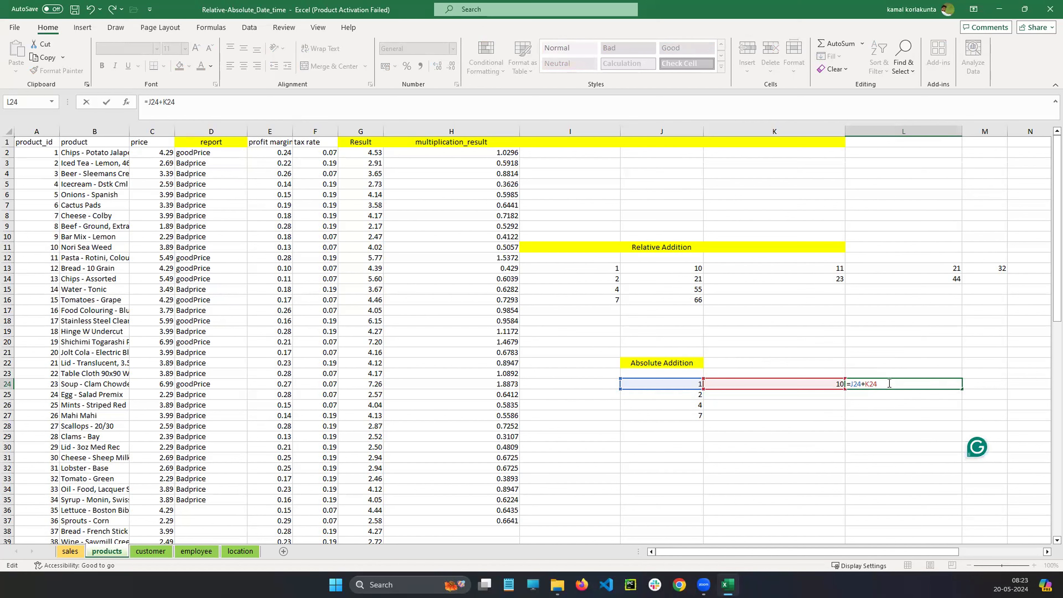
{"action": "key", "text": "Return"}
{"action": "left_click", "coordinate": [887, 383]}
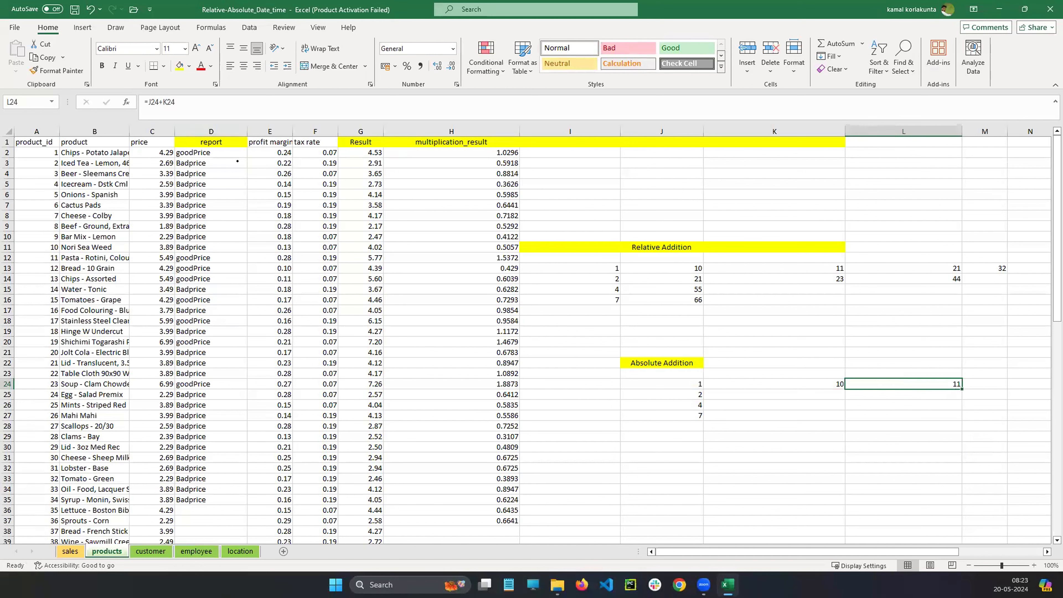
Write J24 + K24 in red ink above row 24, circle the 11 in L24, and write J25 + K25 along row 25.
{"action": "left_click", "coordinate": [949, 371]}
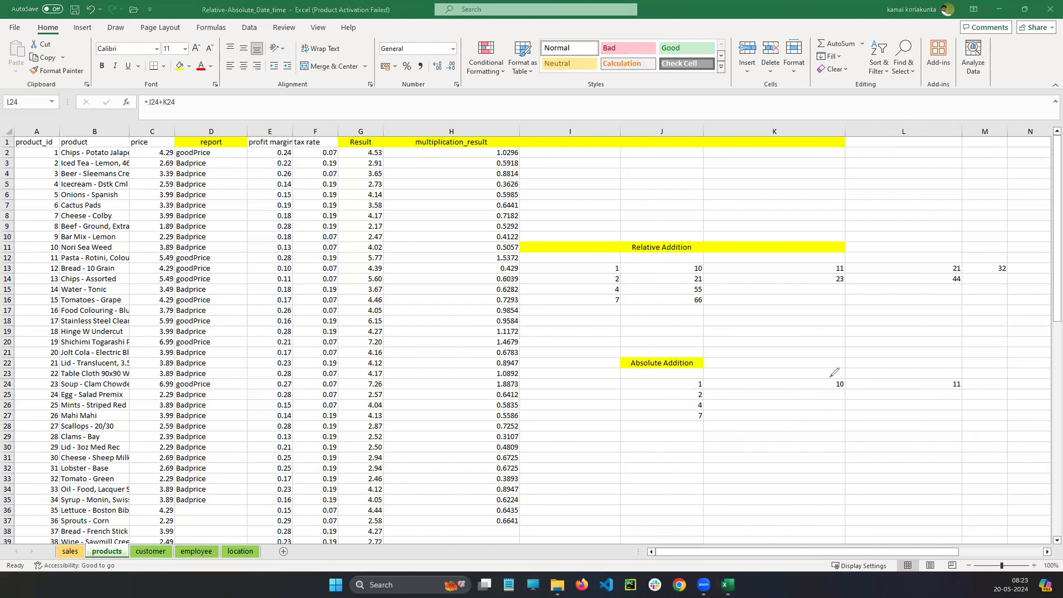
{"action": "left_click_drag", "start_coordinate": [692, 369], "coordinate": [819, 365]}
{"action": "left_click_drag", "start_coordinate": [824, 353], "coordinate": [832, 363]}
{"action": "left_click_drag", "start_coordinate": [829, 354], "coordinate": [830, 369]}
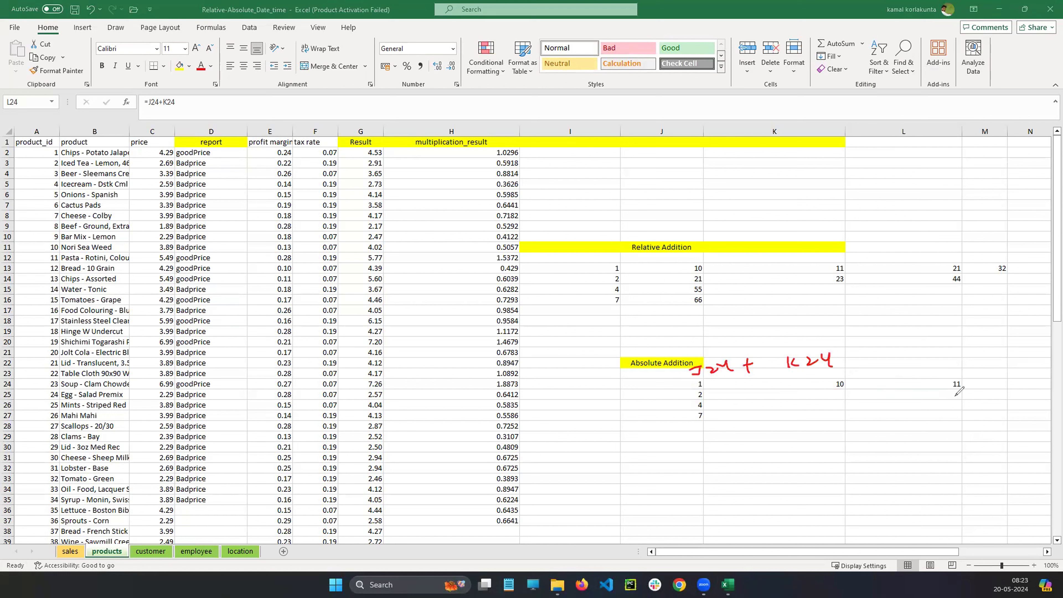
{"action": "left_click_drag", "start_coordinate": [958, 378], "coordinate": [961, 394]}
{"action": "left_click_drag", "start_coordinate": [704, 389], "coordinate": [840, 396]}
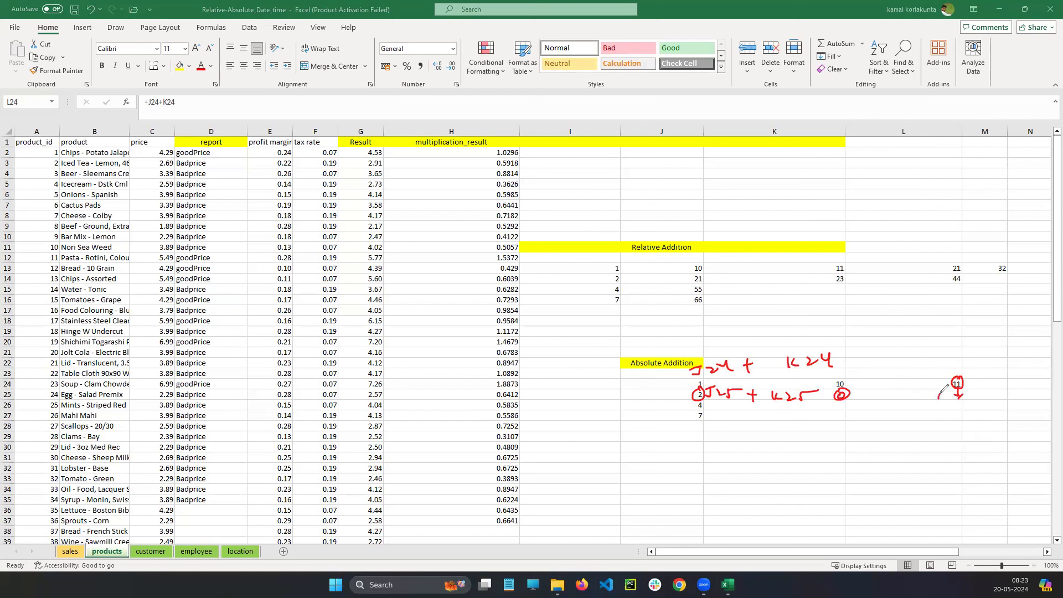
Ink 2, 4 and 7 below the 11 in column L, mark the row 26 addition, and clear the drawing.
{"action": "left_click_drag", "start_coordinate": [940, 395], "coordinate": [967, 394]}
{"action": "left_click_drag", "start_coordinate": [699, 399], "coordinate": [698, 409]}
{"action": "left_click_drag", "start_coordinate": [720, 406], "coordinate": [729, 403]}
{"action": "left_click_drag", "start_coordinate": [793, 404], "coordinate": [798, 409]}
{"action": "mouse_move", "coordinate": [940, 406]}
{"action": "left_mouse_down"}
{"action": "mouse_move", "coordinate": [947, 410]}
{"action": "mouse_move", "coordinate": [934, 418]}
{"action": "mouse_move", "coordinate": [963, 424]}
{"action": "left_mouse_up"}
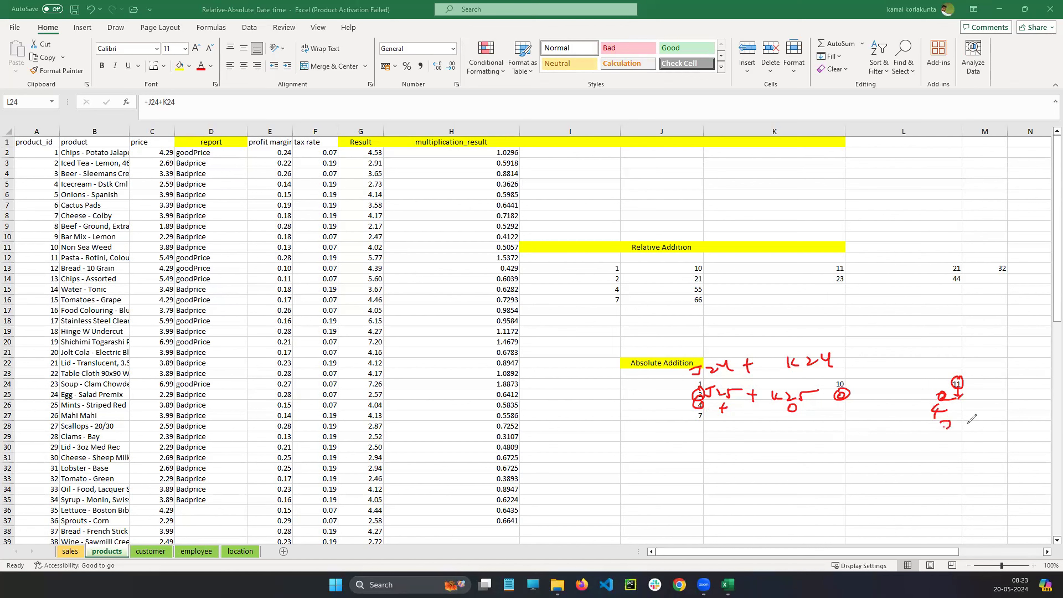
{"action": "left_click", "coordinate": [239, 326]}
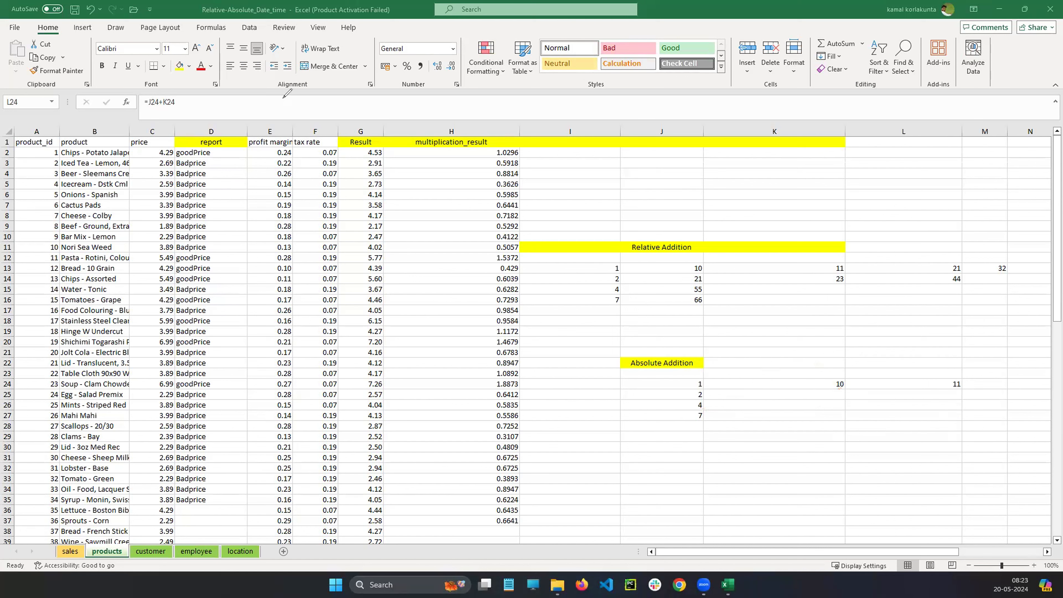
Fill the L24 addition formula down to L25 and point out its source cells J25 and K25.
{"action": "scroll", "coordinate": [961, 391], "scroll_direction": "down", "scroll_amount": 4}
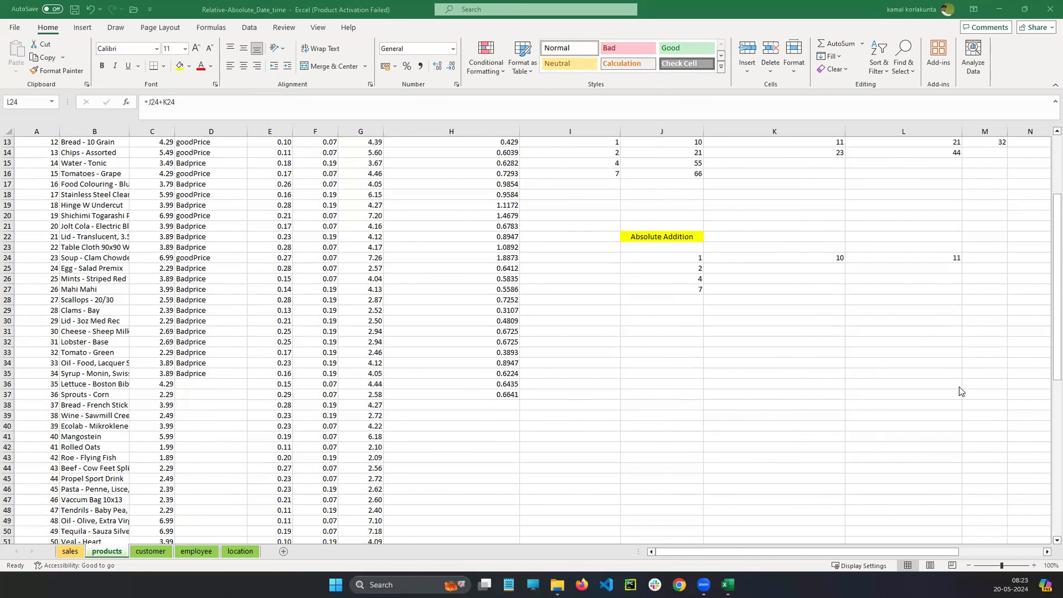
{"action": "left_click_drag", "start_coordinate": [1049, 309], "coordinate": [1047, 241]}
{"action": "left_click", "coordinate": [689, 306]}
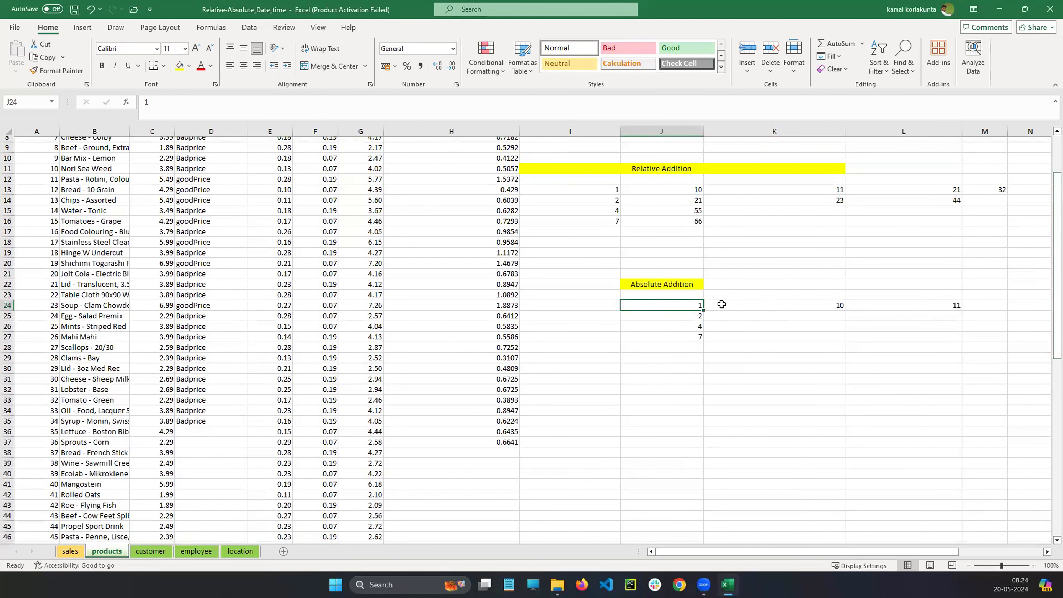
{"action": "left_click", "coordinate": [832, 307]}
{"action": "left_click", "coordinate": [922, 308]}
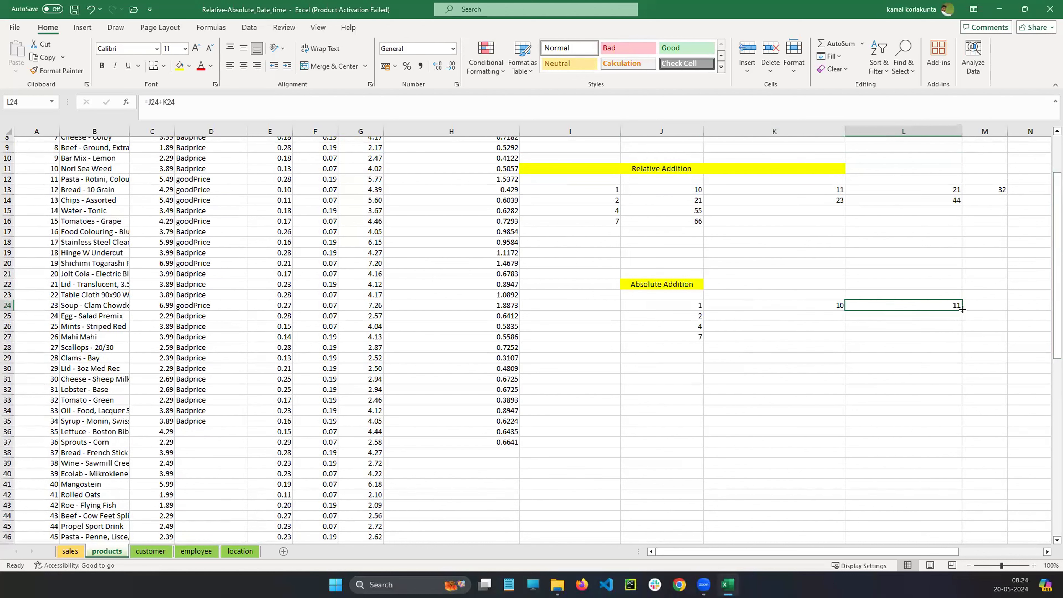
{"action": "left_click_drag", "start_coordinate": [961, 310], "coordinate": [963, 319]}
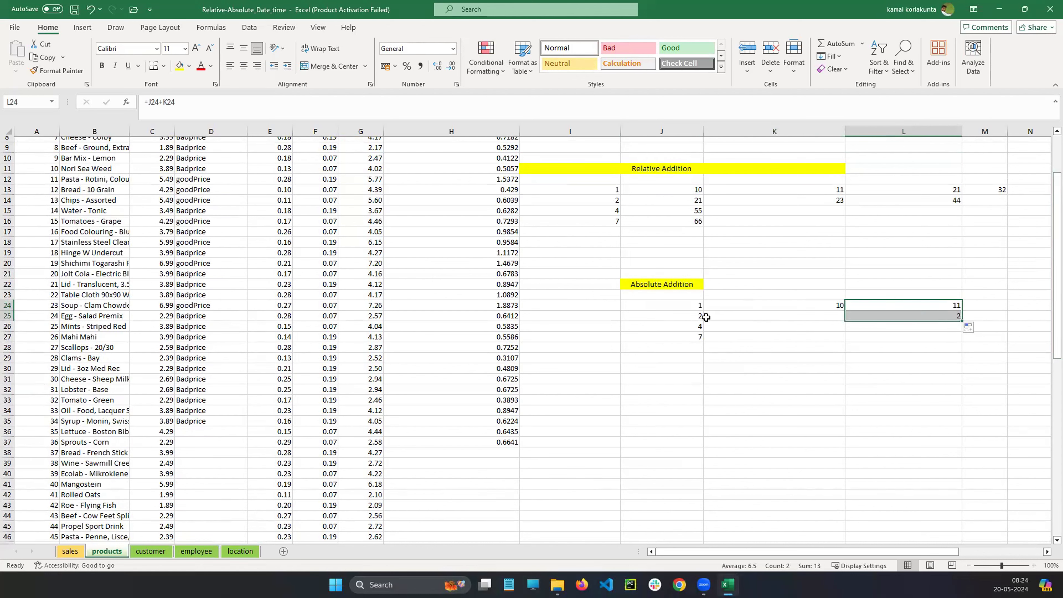
{"action": "left_click", "coordinate": [693, 316]}
{"action": "left_click", "coordinate": [811, 319]}
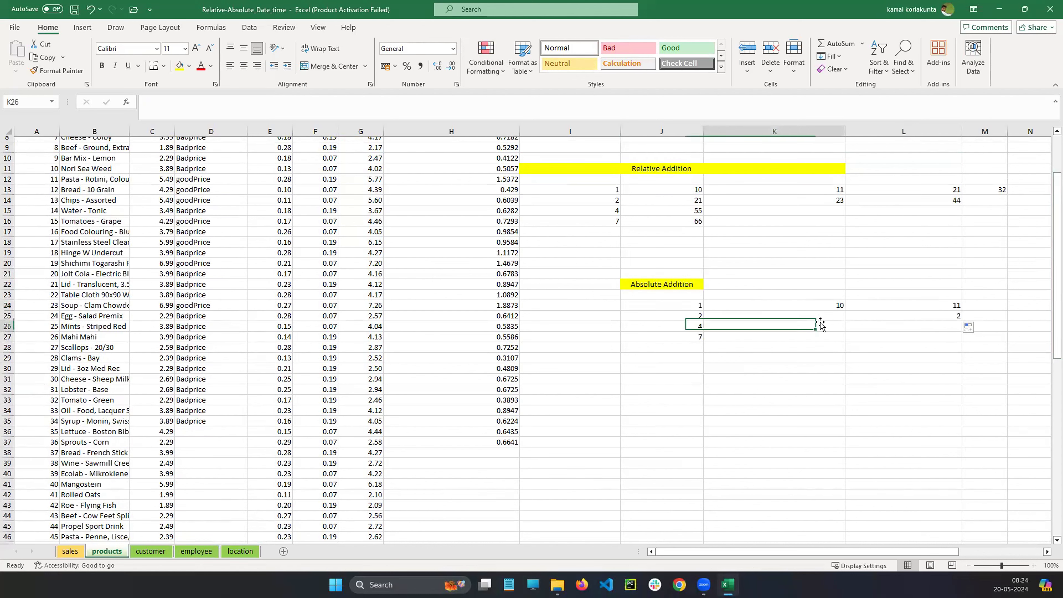
Extend the relative addition formula from L25 to L26 and point out J26 and the empty K26.
{"action": "left_click", "coordinate": [940, 315]}
{"action": "left_click_drag", "start_coordinate": [962, 321], "coordinate": [963, 332]}
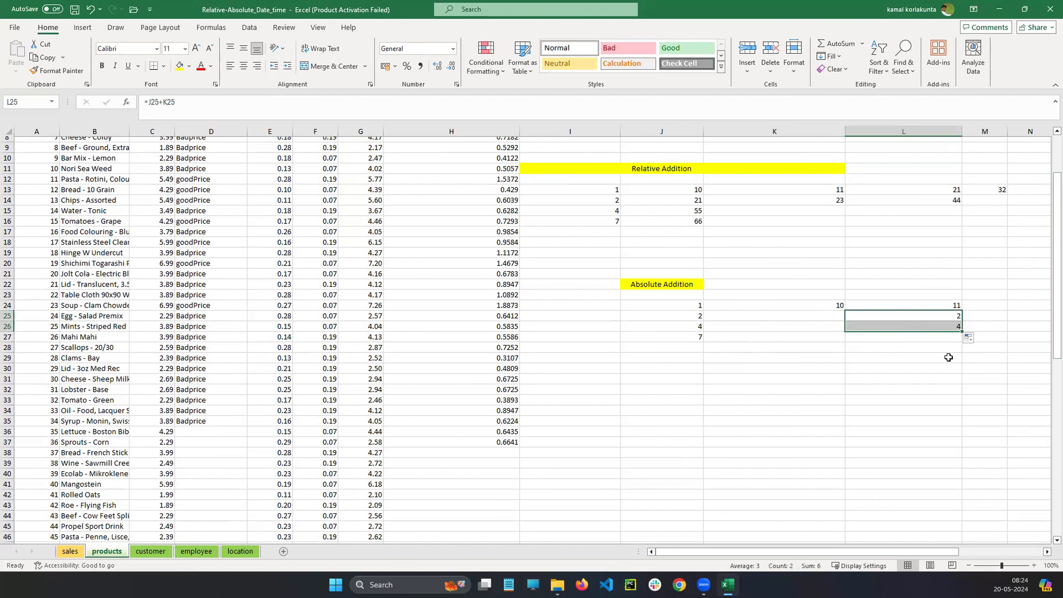
{"action": "left_click", "coordinate": [883, 356]}
{"action": "left_click", "coordinate": [695, 325]}
{"action": "left_click", "coordinate": [787, 325]}
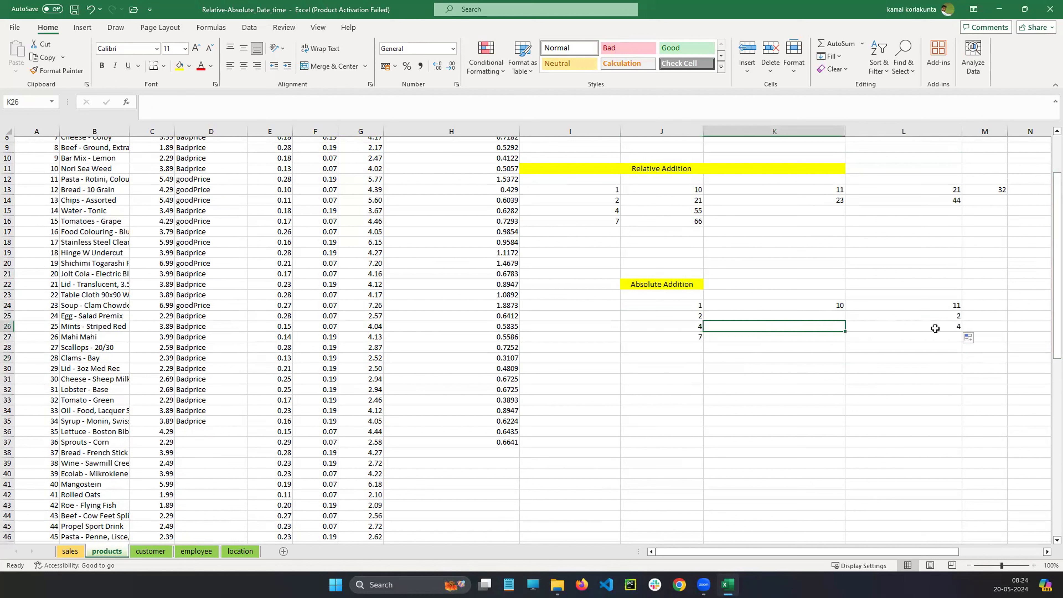
Extend the relative addition formula from L26 to L27, and select J27, K27 and L27 in turn.
{"action": "left_click", "coordinate": [935, 329]}
{"action": "left_click_drag", "start_coordinate": [962, 331], "coordinate": [962, 341]}
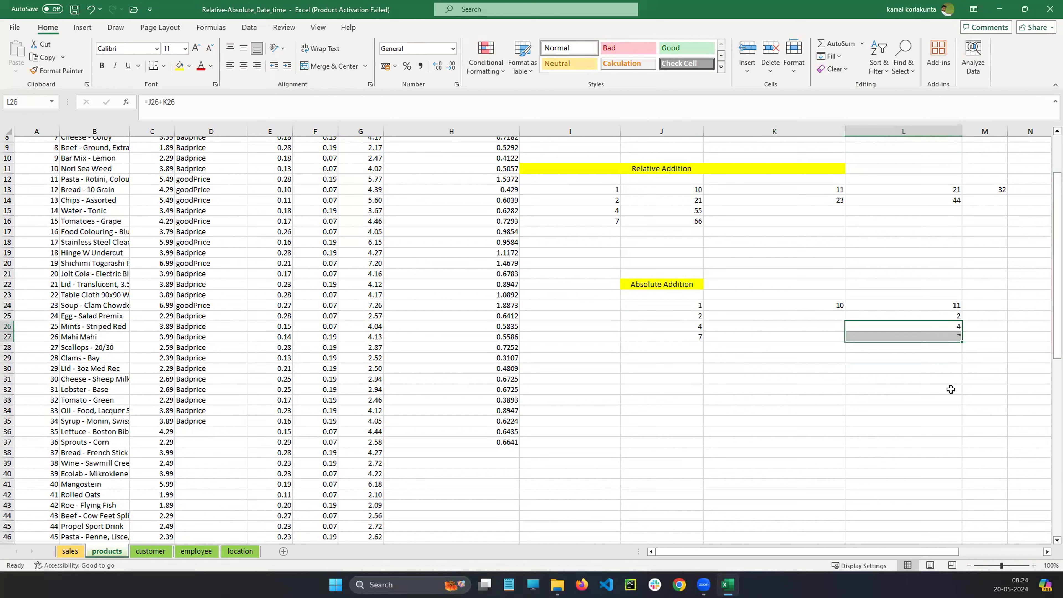
{"action": "left_click", "coordinate": [702, 338]}
{"action": "left_click", "coordinate": [787, 337]}
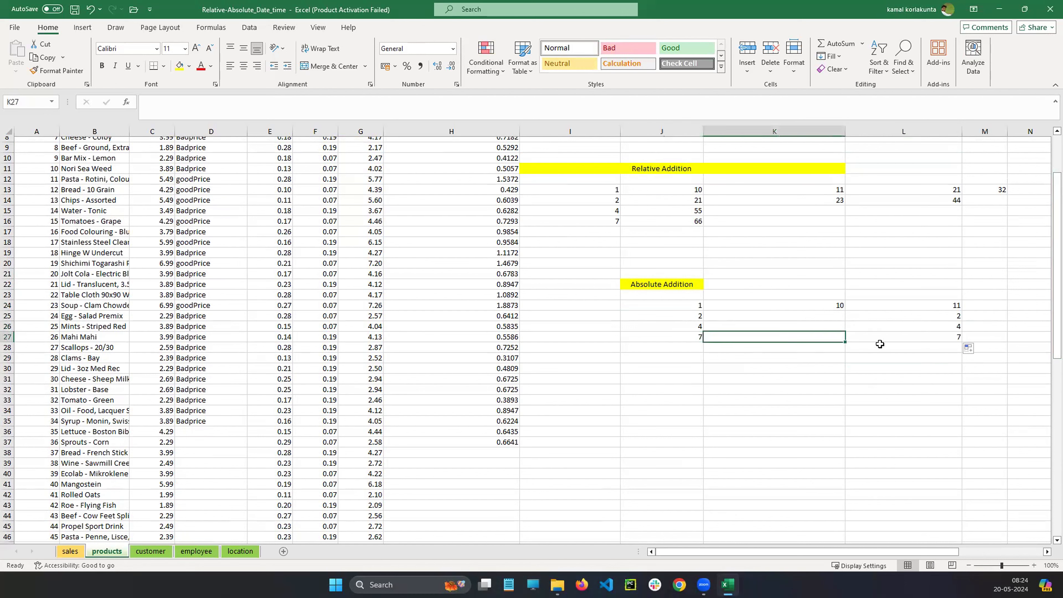
{"action": "left_click", "coordinate": [939, 339]}
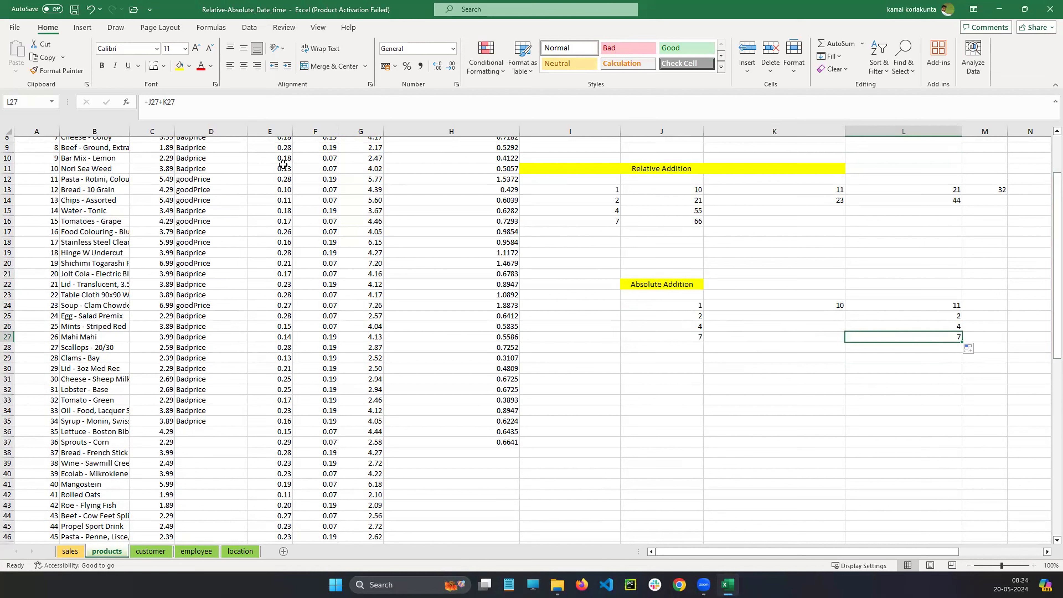
Box J24:J27 in red ink with an arrow to K24, label its cell references, write Lock above the circled 10, and clear the ink.
{"action": "mouse_move", "coordinate": [696, 296]}
{"action": "left_mouse_down"}
{"action": "mouse_move", "coordinate": [714, 312]}
{"action": "mouse_move", "coordinate": [816, 294]}
{"action": "left_mouse_up"}
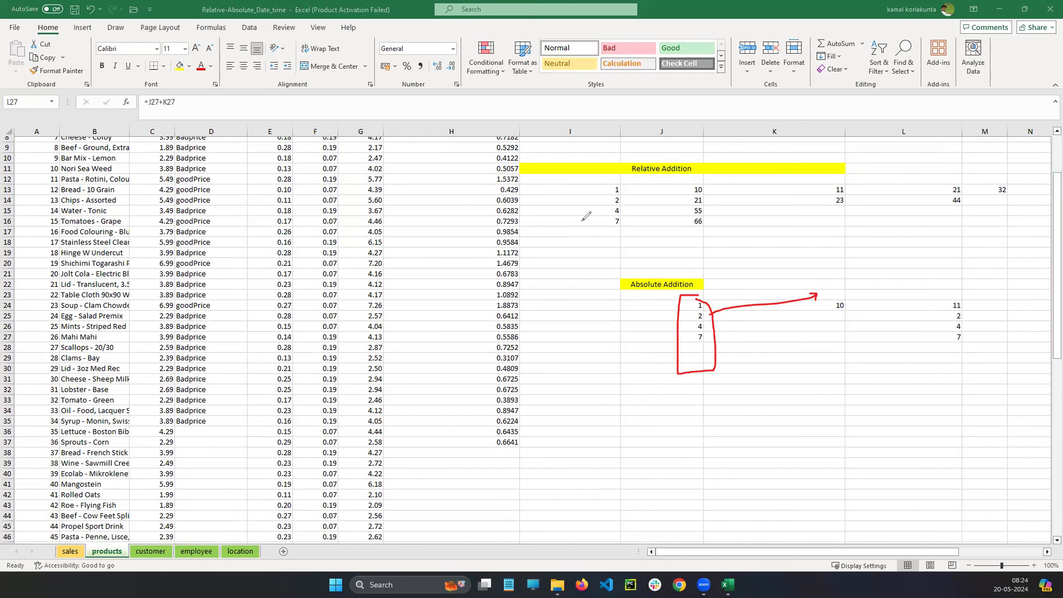
{"action": "mouse_move", "coordinate": [684, 302]}
{"action": "left_mouse_down"}
{"action": "mouse_move", "coordinate": [695, 302]}
{"action": "mouse_move", "coordinate": [692, 333]}
{"action": "left_mouse_up"}
{"action": "mouse_move", "coordinate": [654, 297]}
{"action": "left_mouse_down"}
{"action": "mouse_move", "coordinate": [672, 295]}
{"action": "mouse_move", "coordinate": [653, 332]}
{"action": "mouse_move", "coordinate": [675, 331]}
{"action": "mouse_move", "coordinate": [657, 368]}
{"action": "left_mouse_up"}
{"action": "mouse_move", "coordinate": [653, 368]}
{"action": "left_mouse_down"}
{"action": "mouse_move", "coordinate": [651, 385]}
{"action": "mouse_move", "coordinate": [666, 377]}
{"action": "left_mouse_up"}
{"action": "left_click_drag", "start_coordinate": [675, 369], "coordinate": [671, 377]}
{"action": "mouse_move", "coordinate": [682, 278]}
{"action": "left_mouse_down"}
{"action": "mouse_move", "coordinate": [655, 291]}
{"action": "mouse_move", "coordinate": [660, 412]}
{"action": "mouse_move", "coordinate": [685, 267]}
{"action": "left_mouse_up"}
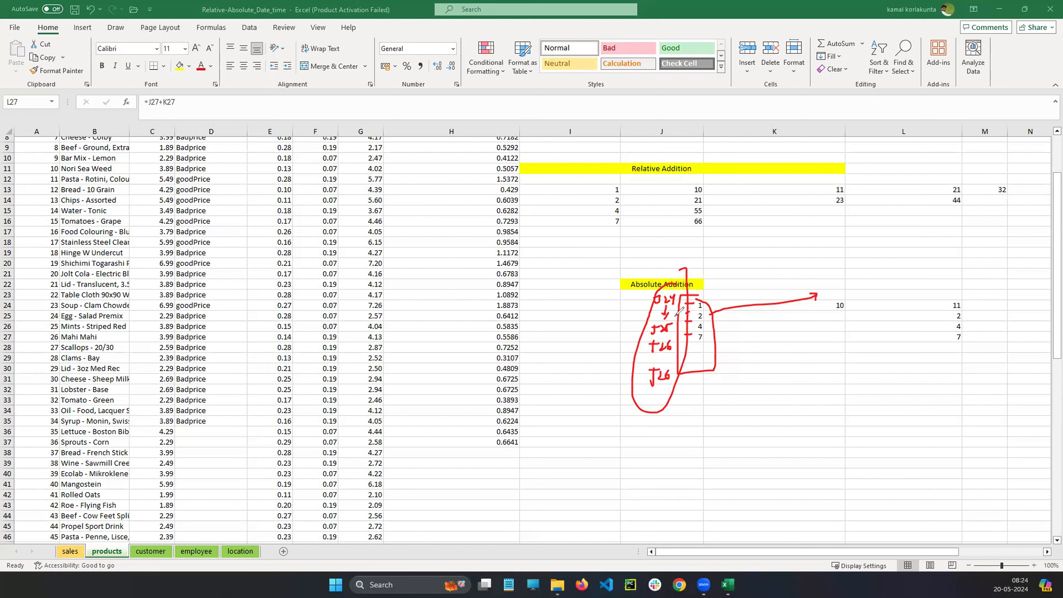
{"action": "mouse_move", "coordinate": [839, 294]}
{"action": "left_mouse_down"}
{"action": "mouse_move", "coordinate": [867, 282]}
{"action": "mouse_move", "coordinate": [840, 338]}
{"action": "mouse_move", "coordinate": [859, 309]}
{"action": "left_mouse_up"}
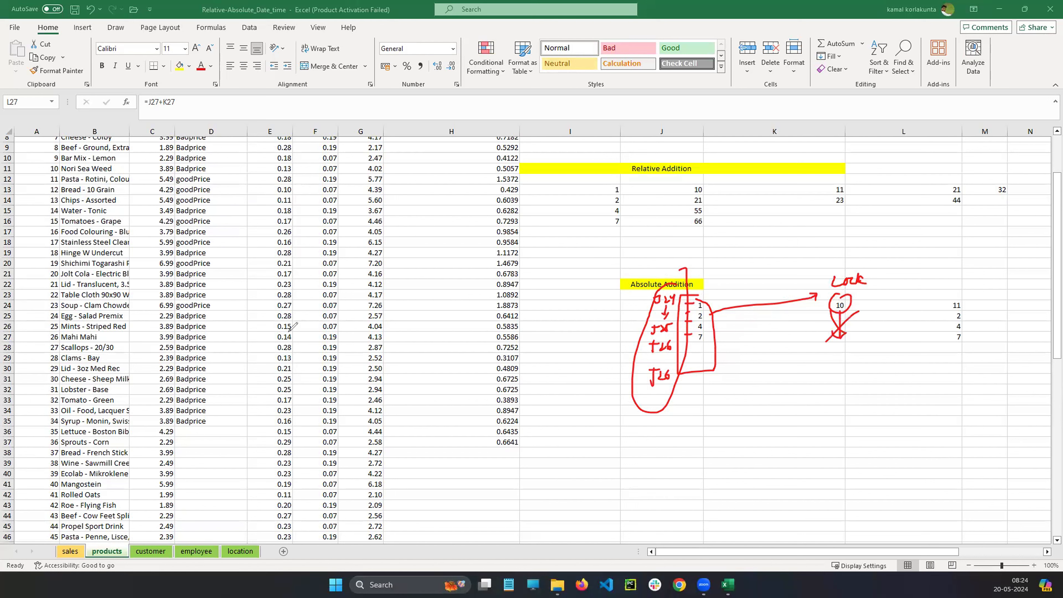
{"action": "left_click", "coordinate": [282, 119]}
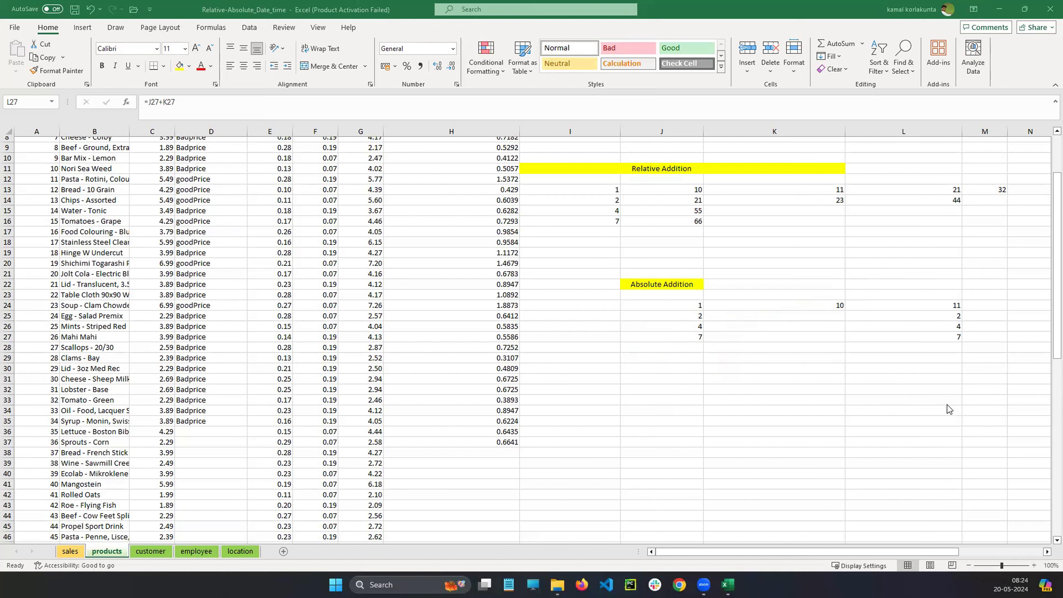
Clear the contents of L25:L27 in the Absolute Addition block.
{"action": "left_click", "coordinate": [942, 339]}
{"action": "key", "text": "Delete"}
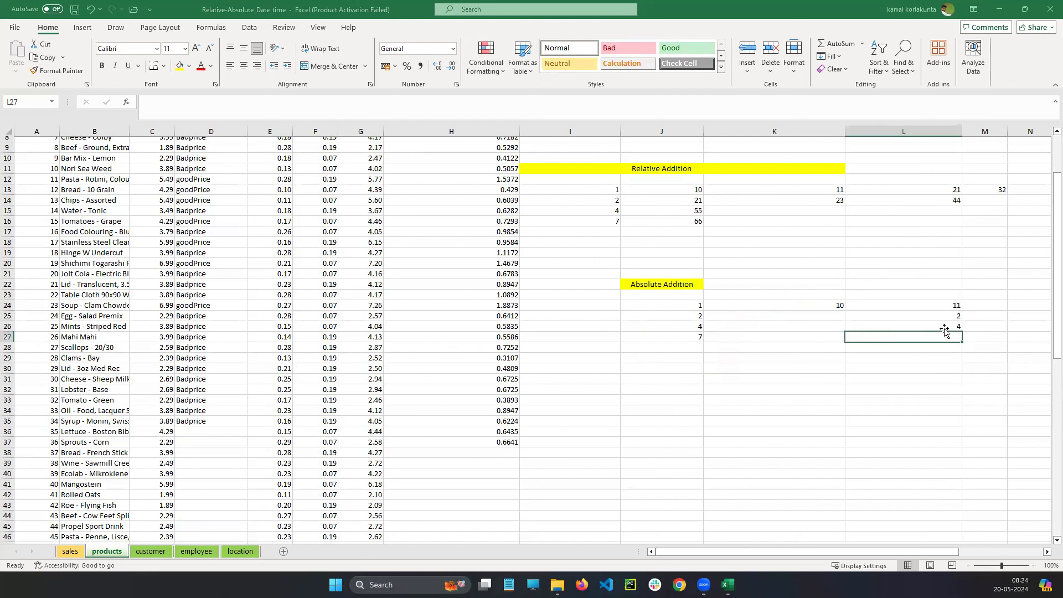
{"action": "left_click_drag", "start_coordinate": [942, 329], "coordinate": [945, 327]}
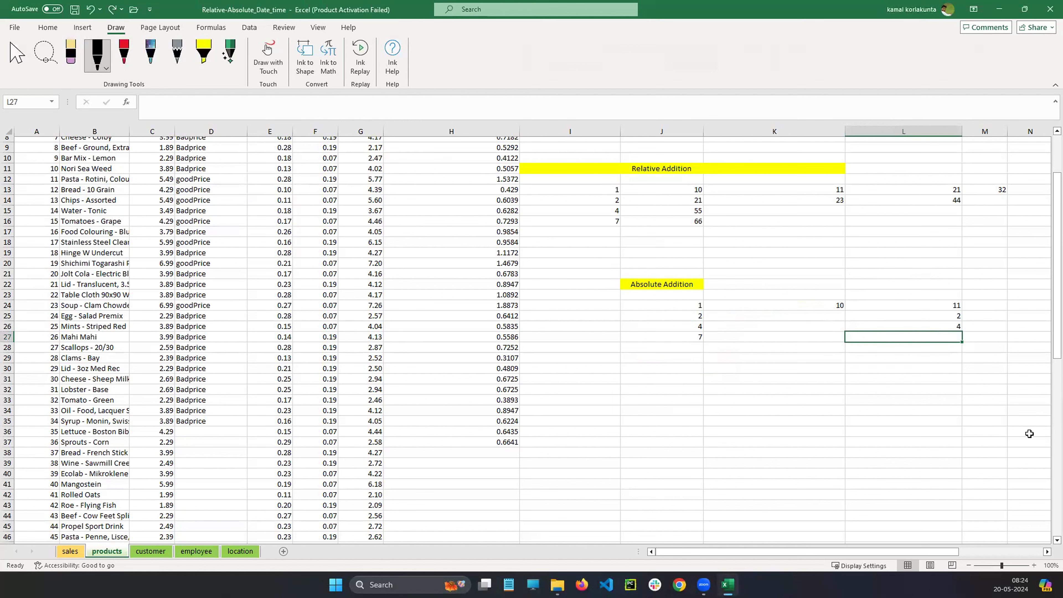
{"action": "left_click", "coordinate": [935, 325]}
{"action": "type", "text": "\\"}
{"action": "left_click", "coordinate": [944, 314]}
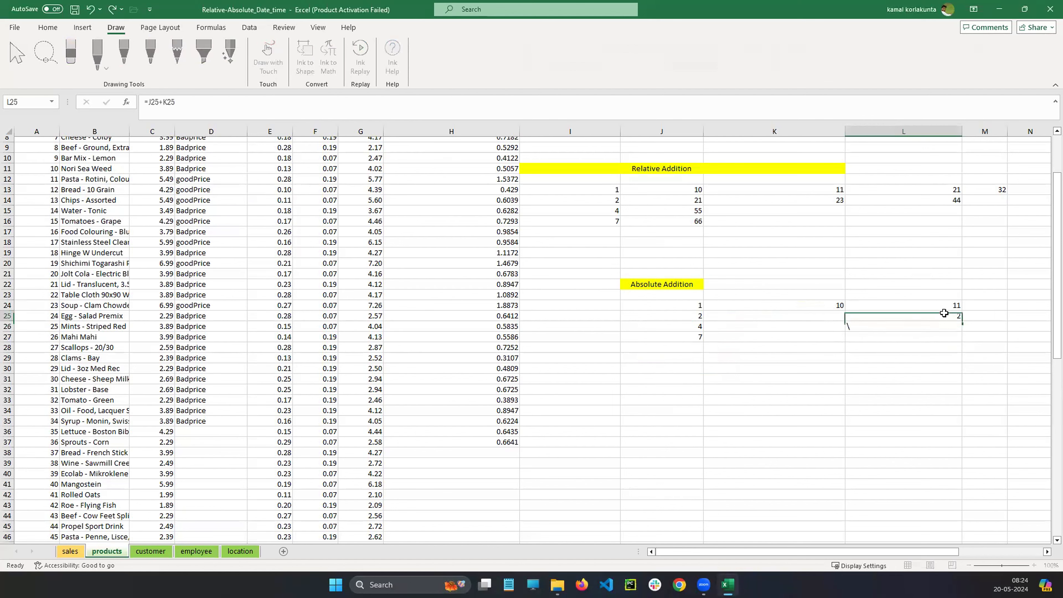
{"action": "type", "text": "\\"}
{"action": "left_click", "coordinate": [900, 330]}
{"action": "type", "text": "\\"}
{"action": "key", "text": "BackSpace"}
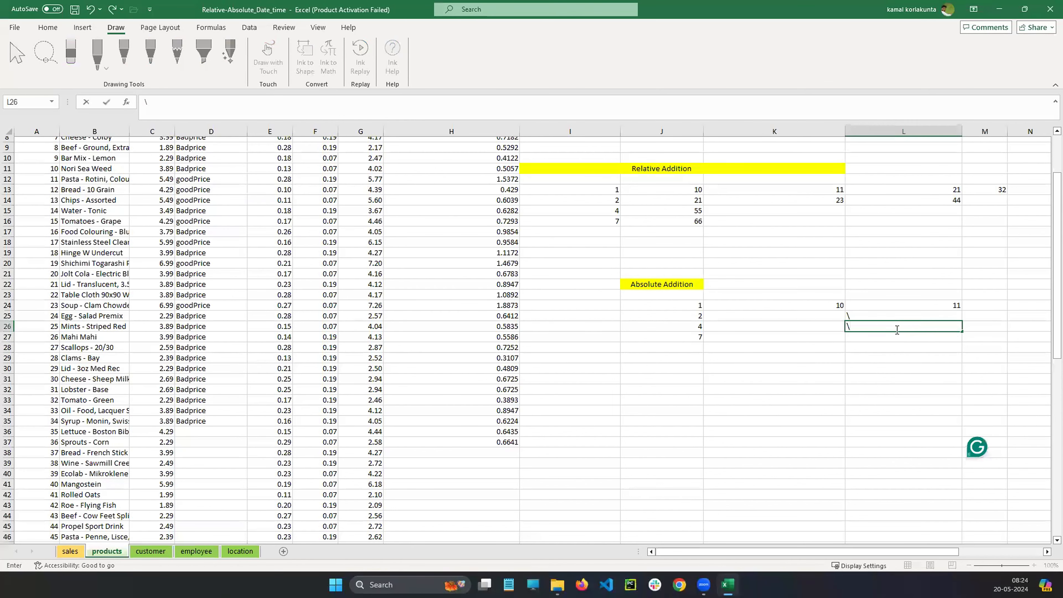
{"action": "left_click", "coordinate": [907, 316]}
{"action": "key", "text": "BackSpace"}
{"action": "left_click", "coordinate": [924, 356]}
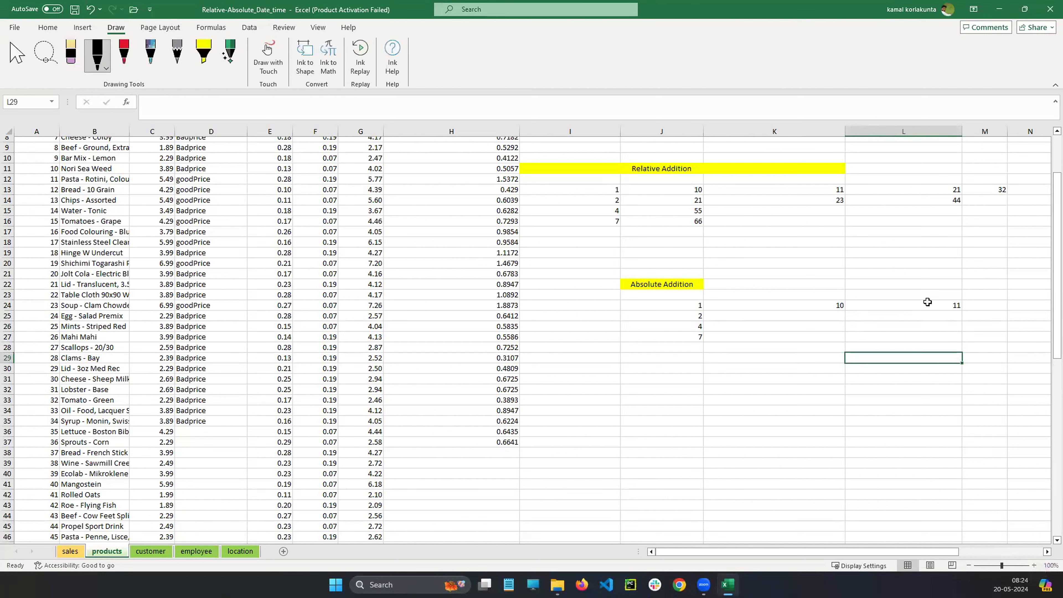
Delete the =J24+K24 formula from L24 and reselect the empty cell.
{"action": "left_click", "coordinate": [928, 304]}
{"action": "double_click", "coordinate": [895, 301]}
{"action": "left_click", "coordinate": [916, 308]}
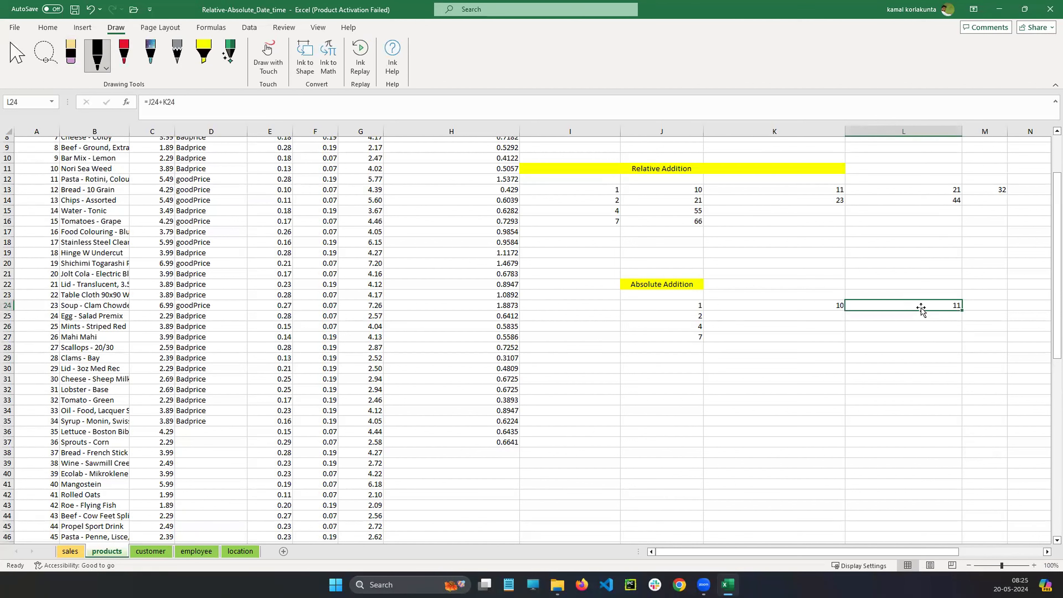
{"action": "double_click", "coordinate": [950, 307]}
{"action": "left_click_drag", "start_coordinate": [842, 306], "coordinate": [841, 307]}
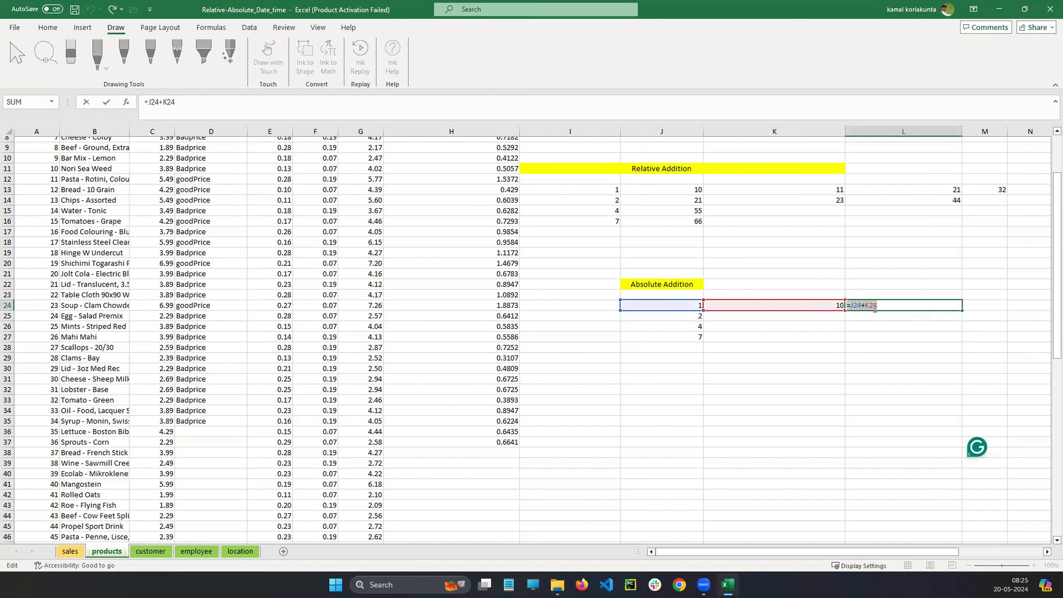
{"action": "key", "text": "BackSpace"}
{"action": "left_click", "coordinate": [906, 346]}
{"action": "left_click", "coordinate": [883, 307]}
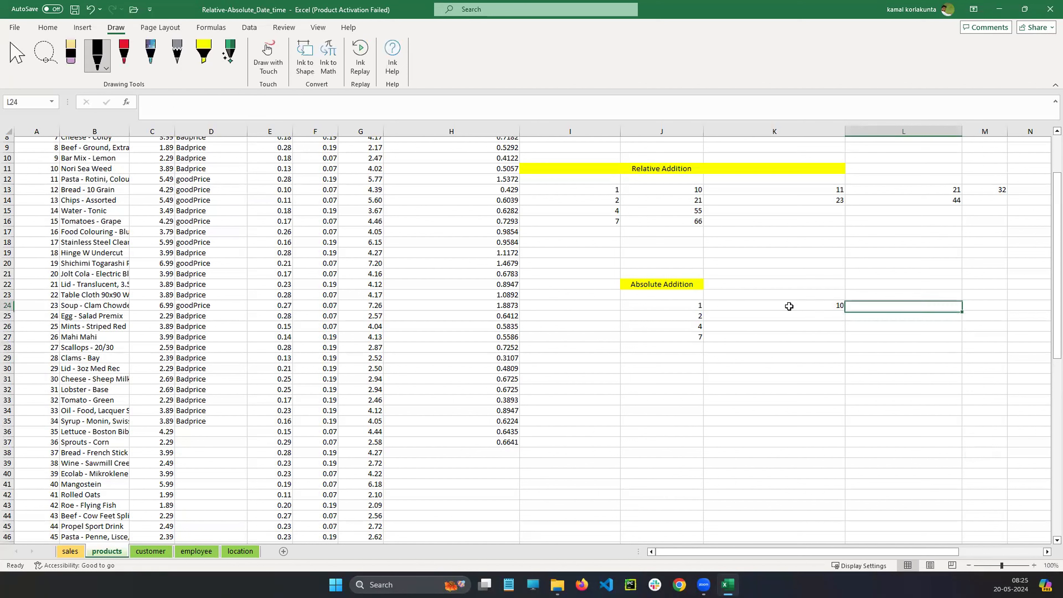
{"action": "left_click", "coordinate": [694, 305]}
{"action": "left_click_drag", "start_coordinate": [817, 303], "coordinate": [882, 303]}
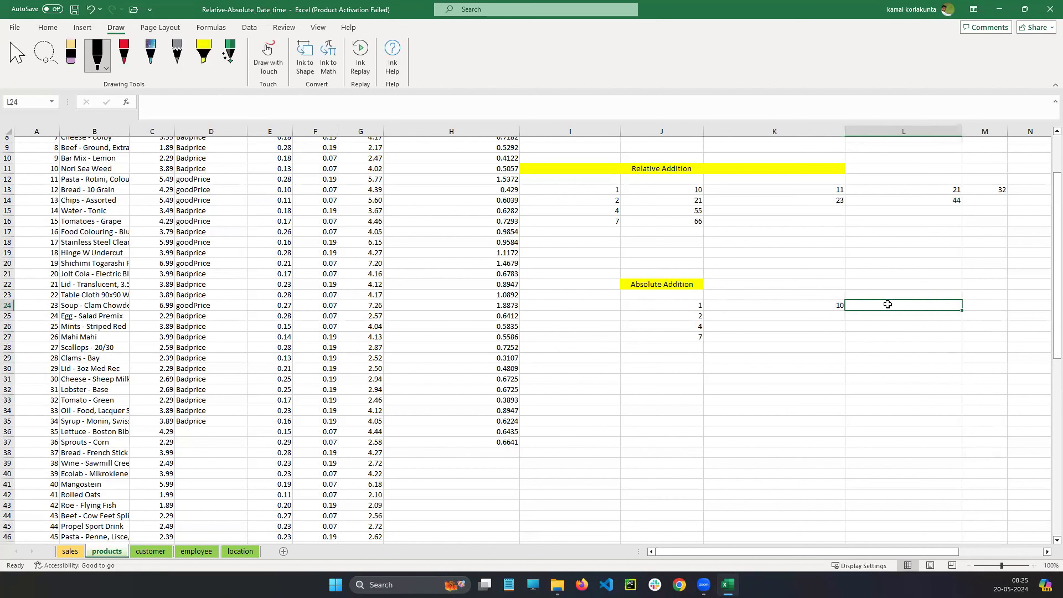
{"action": "left_click", "coordinate": [674, 305]}
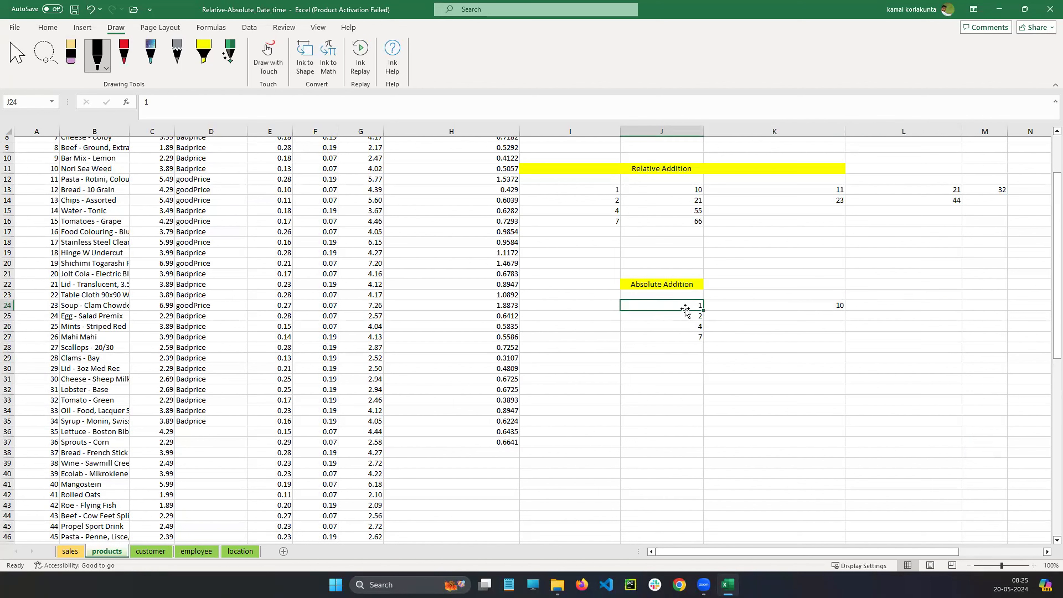
{"action": "left_click_drag", "start_coordinate": [685, 310], "coordinate": [682, 331]}
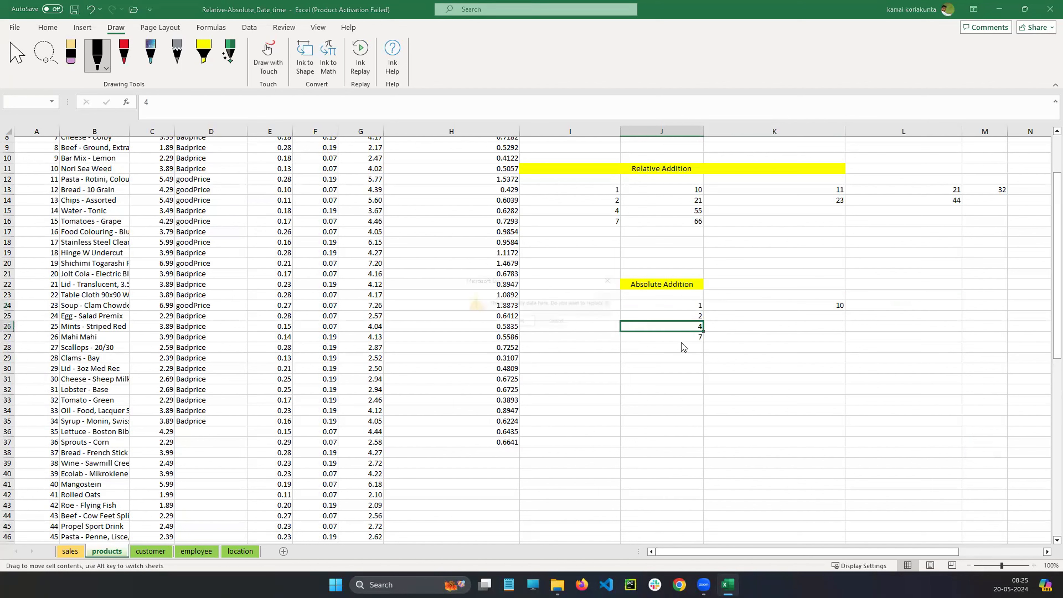
{"action": "left_click", "coordinate": [615, 276]}
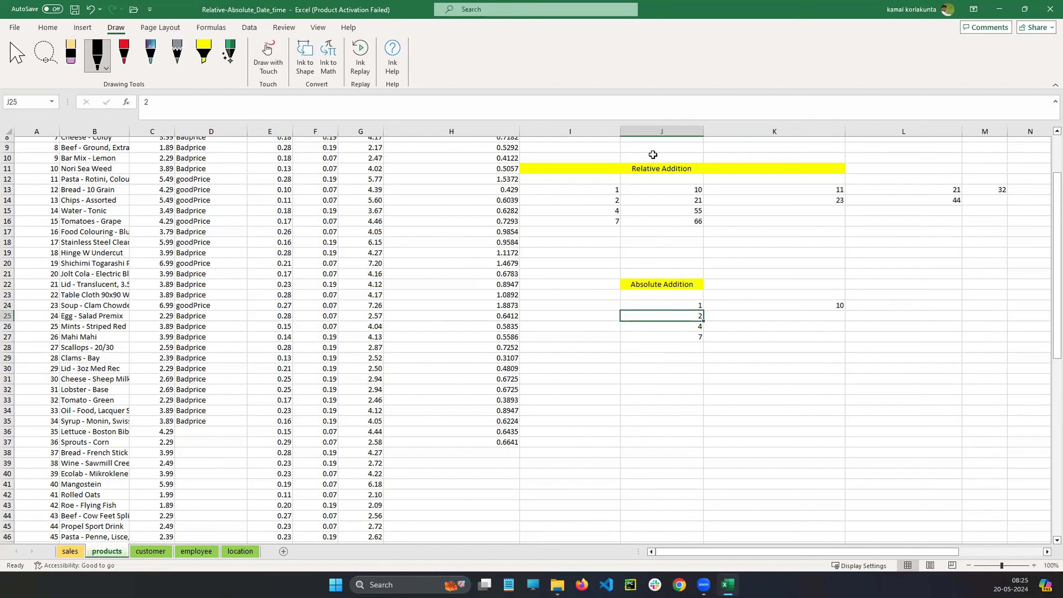
Enter the formula =J24+$K24 in cell L24 of the Absolute Addition block.
{"action": "double_click", "coordinate": [920, 306]}
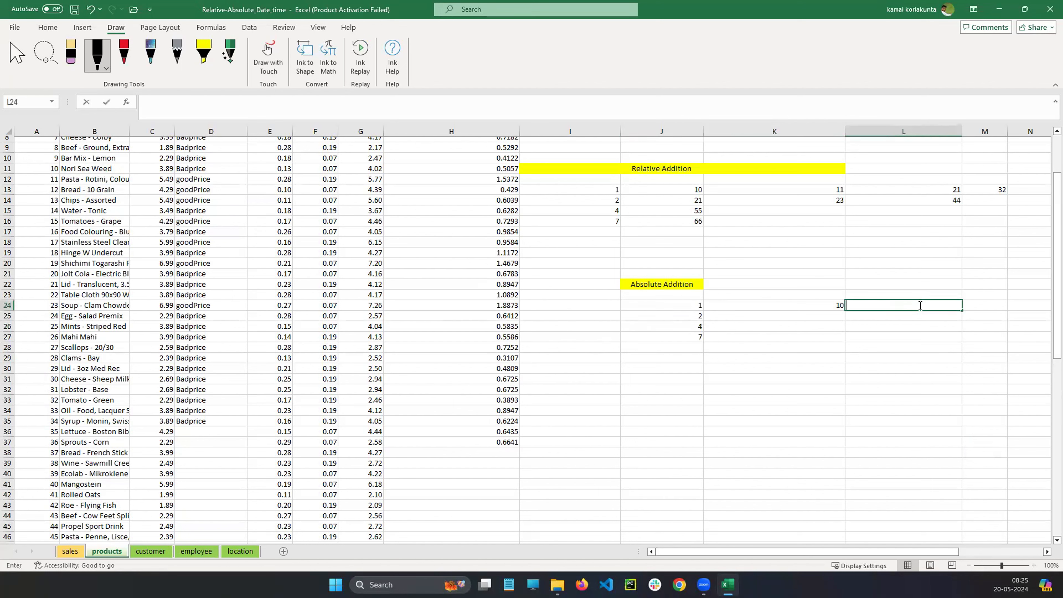
{"action": "type", "text": "=j"}
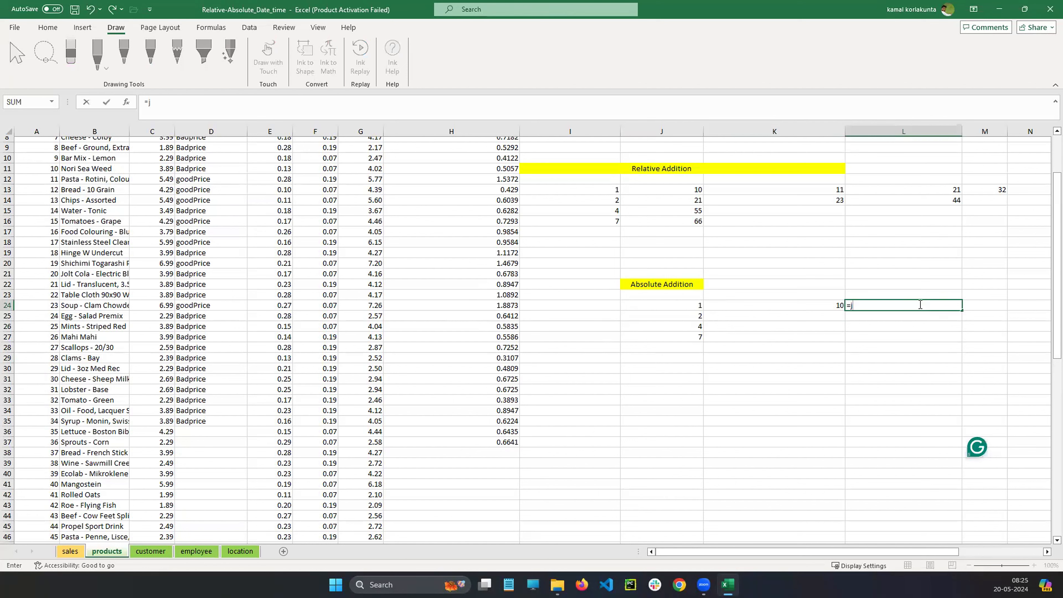
{"action": "key", "text": "BackSpace"}
{"action": "left_click", "coordinate": [672, 307]}
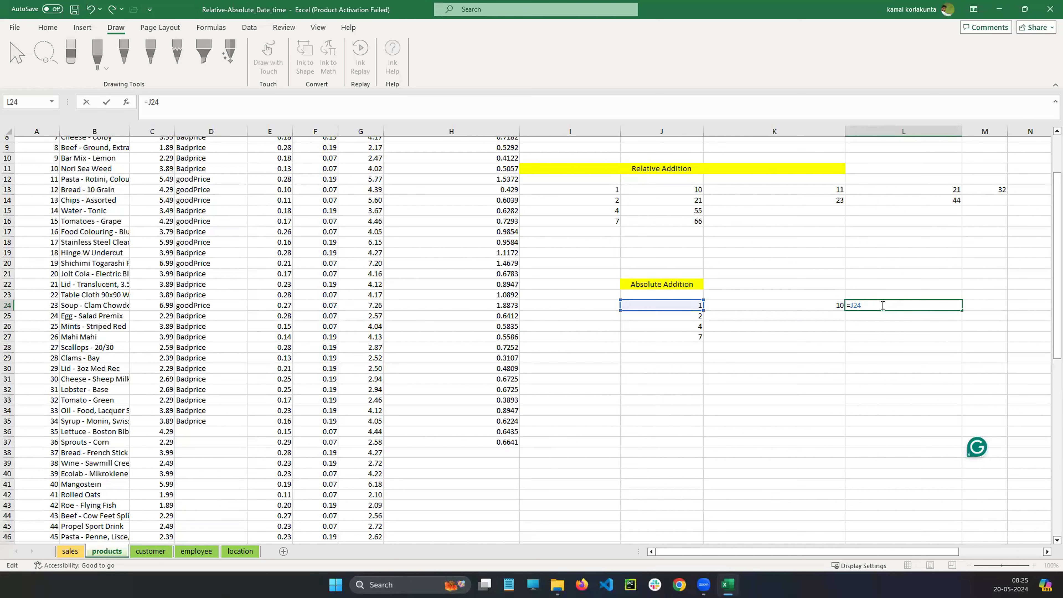
{"action": "type", "text": "+"}
{"action": "left_click", "coordinate": [811, 306]}
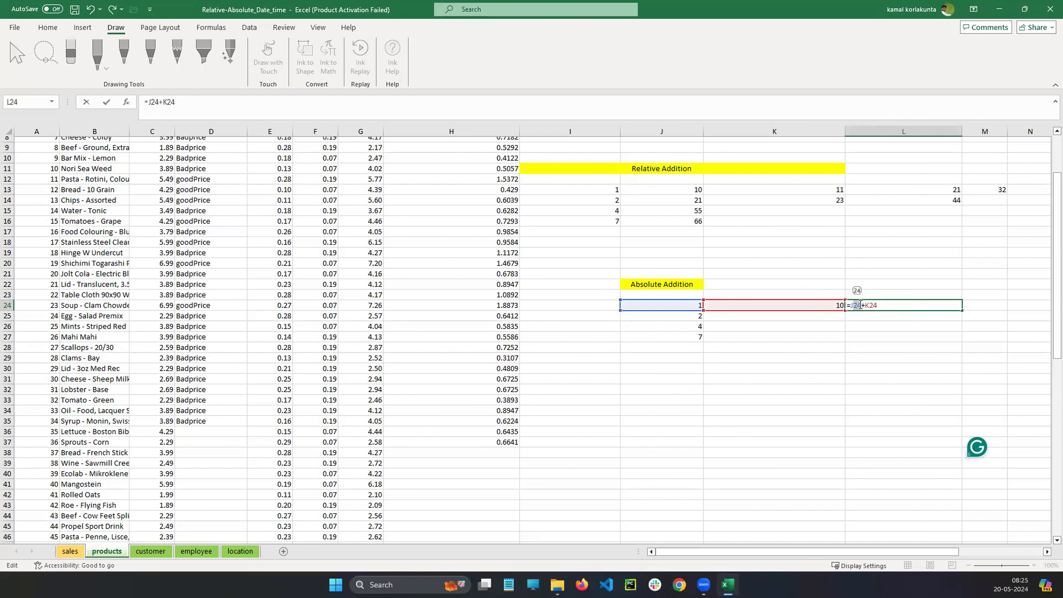
{"action": "left_click_drag", "start_coordinate": [870, 305], "coordinate": [882, 305]}
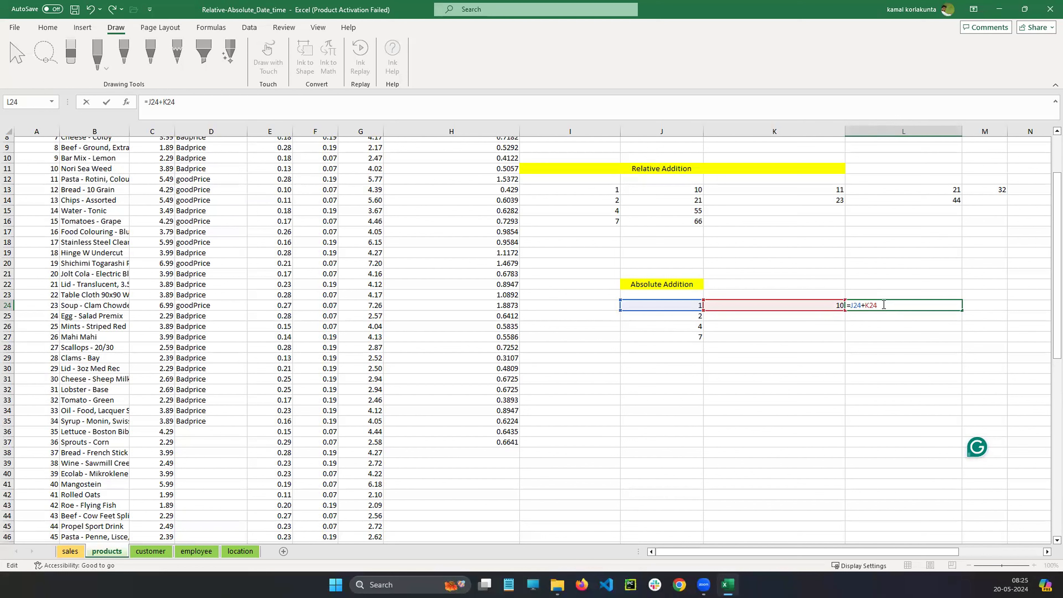
{"action": "type", "text": "$"}
{"action": "scroll", "coordinate": [862, 305], "scroll_direction": "down", "scroll_amount": 1}
{"action": "left_click", "coordinate": [862, 304]}
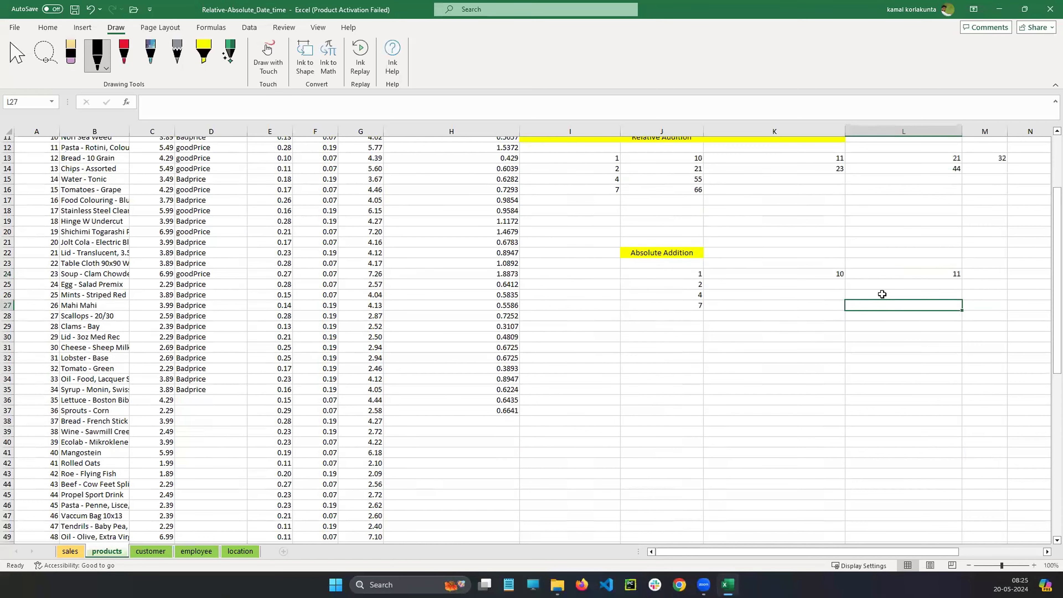
{"action": "scroll", "coordinate": [906, 268], "scroll_direction": "down", "scroll_amount": 2}
{"action": "left_click", "coordinate": [906, 268]}
{"action": "left_click_drag", "start_coordinate": [1056, 262], "coordinate": [1048, 152]}
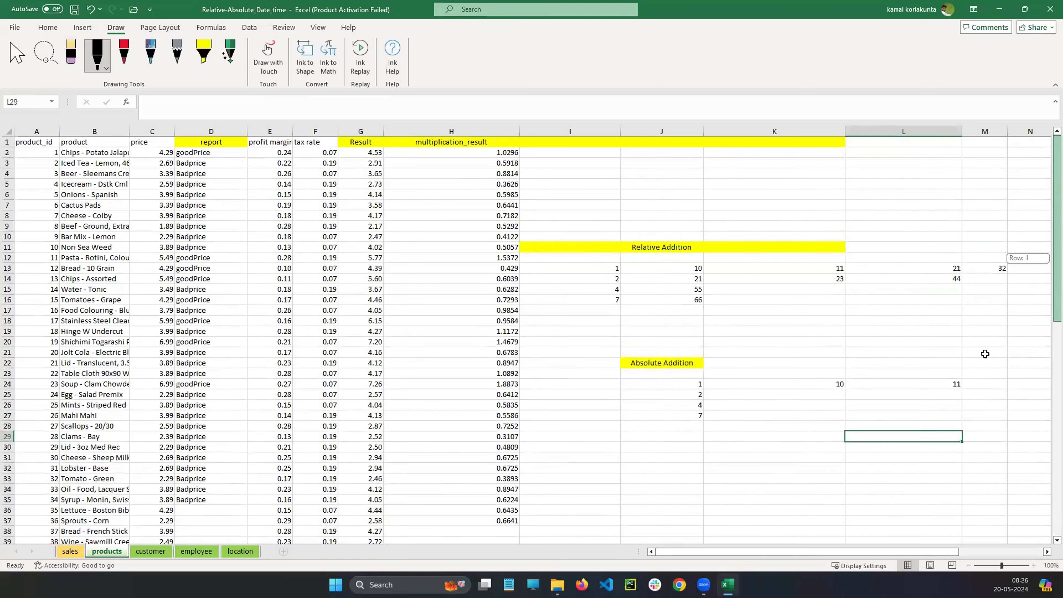
Examine the $K24 reference in L24's formula without changing it, and select J24, K24 and L24 in turn.
{"action": "double_click", "coordinate": [901, 384]}
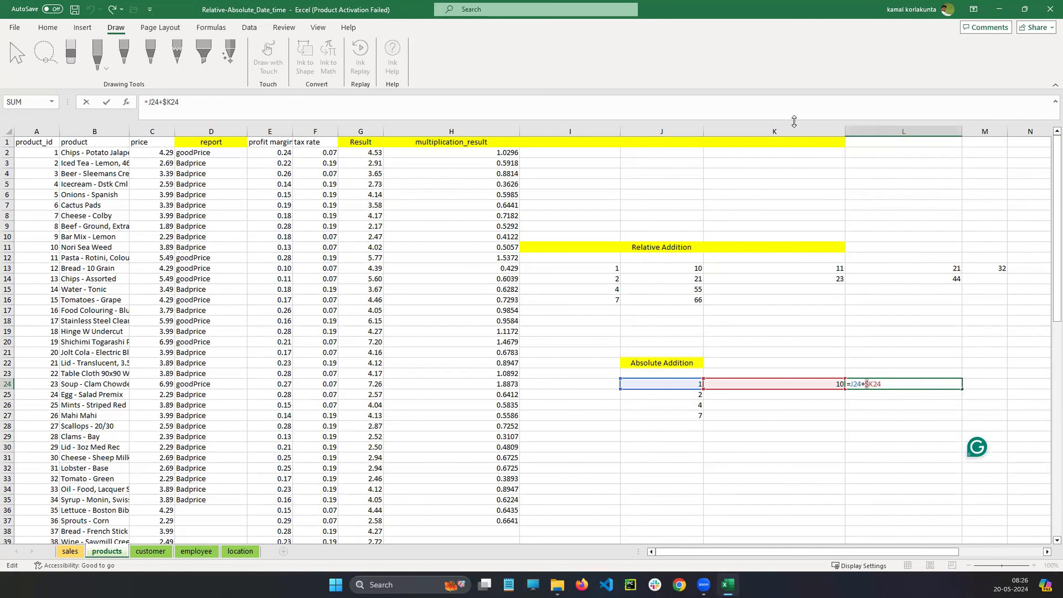
{"action": "scroll", "coordinate": [895, 359], "scroll_direction": "down", "scroll_amount": 1}
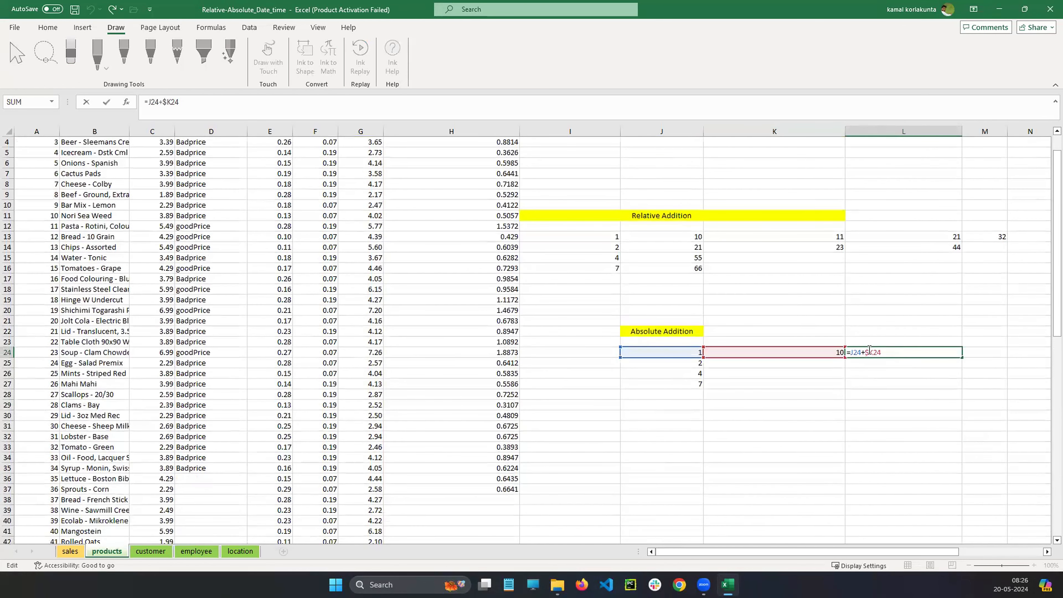
{"action": "left_click_drag", "start_coordinate": [865, 351], "coordinate": [890, 351]}
{"action": "key", "text": "Return"}
{"action": "left_click", "coordinate": [890, 350]}
{"action": "left_click", "coordinate": [682, 350]}
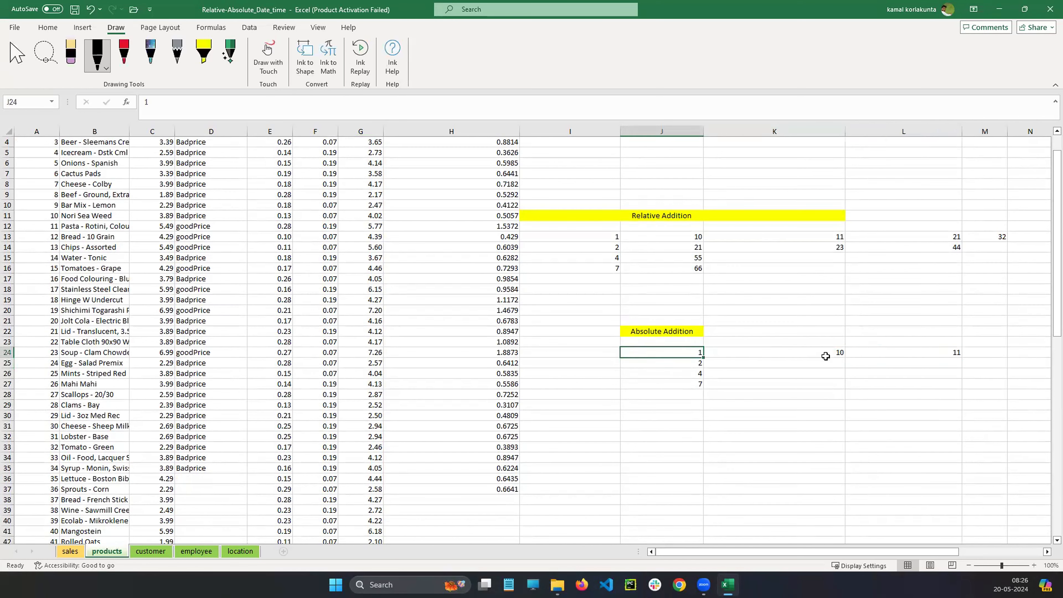
{"action": "left_click", "coordinate": [825, 356]}
{"action": "left_click", "coordinate": [921, 352]}
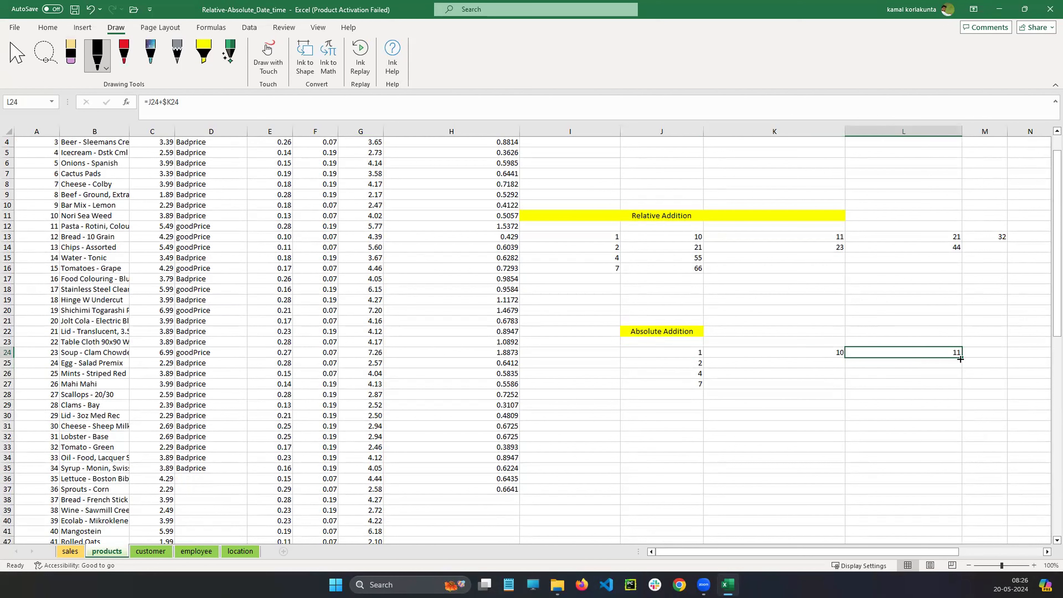
Try filling L24's formula down into L25, and select J25, K25 and L25 in turn to check the references.
{"action": "left_click_drag", "start_coordinate": [962, 357], "coordinate": [958, 368]}
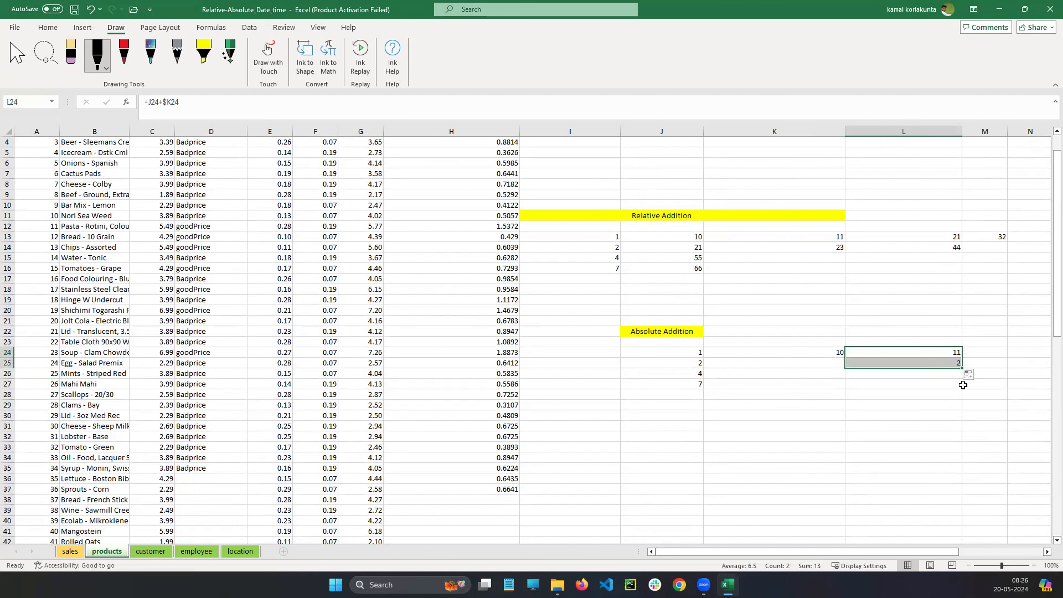
{"action": "left_click", "coordinate": [689, 363]}
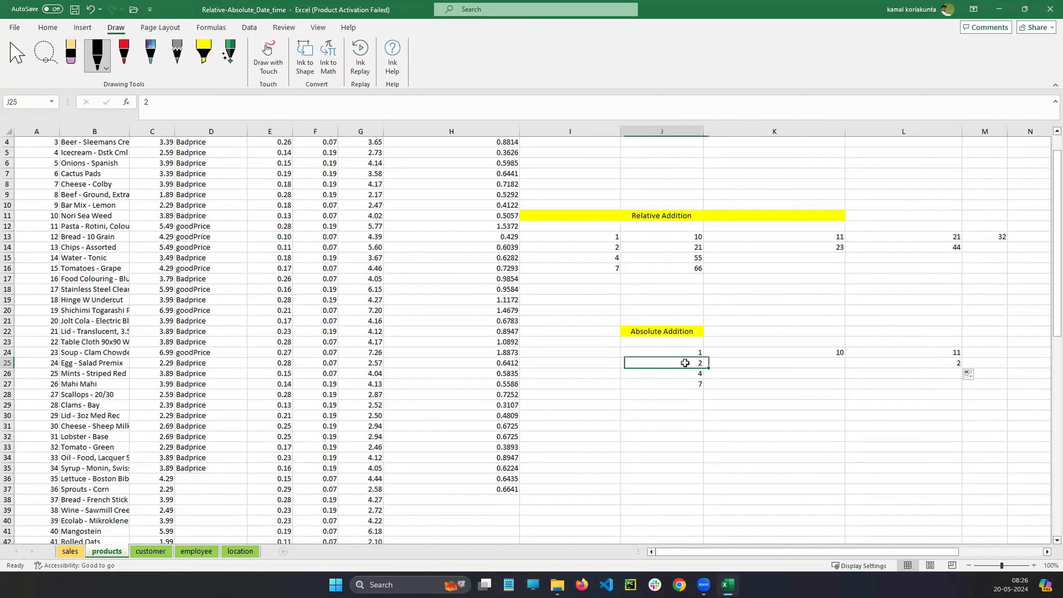
{"action": "left_click", "coordinate": [797, 363]}
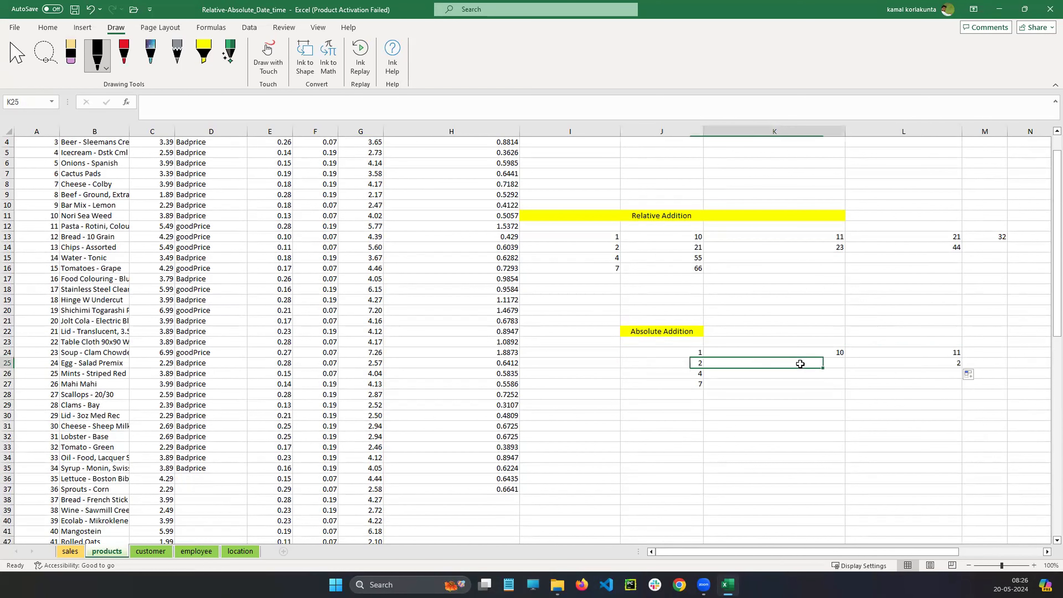
{"action": "left_click", "coordinate": [918, 365]}
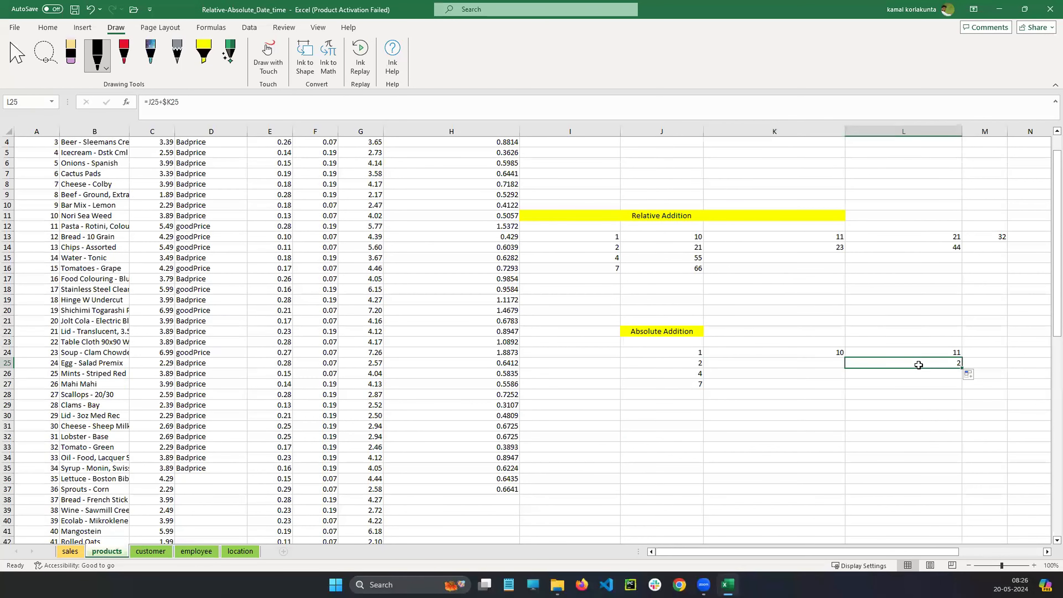
Change L24's formula to =J24+$K$24 so that both the column and the row of K24 are locked.
{"action": "left_click", "coordinate": [916, 354]}
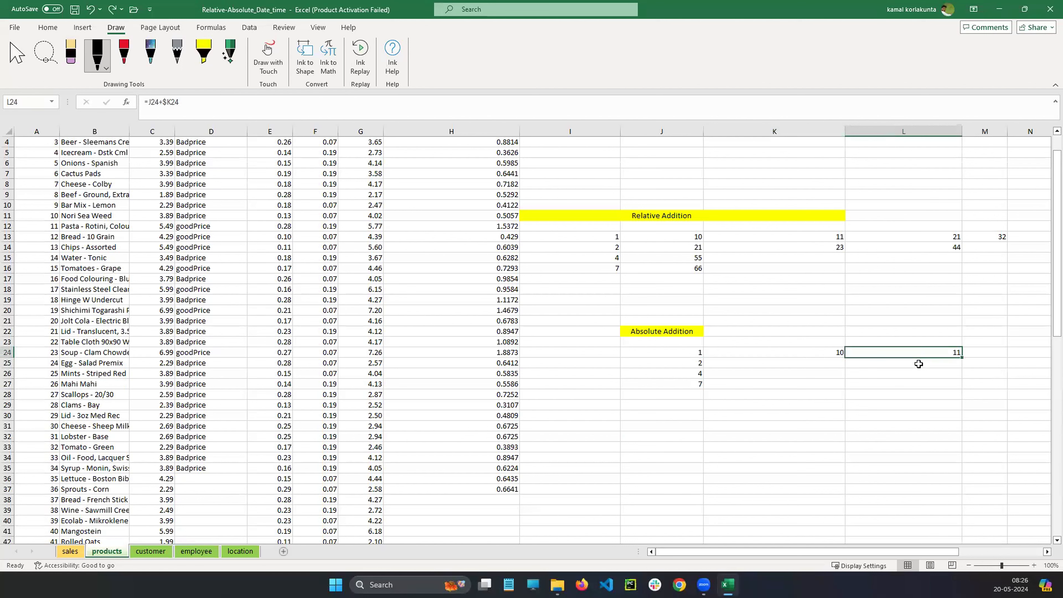
{"action": "double_click", "coordinate": [908, 353]}
{"action": "left_click", "coordinate": [869, 353]}
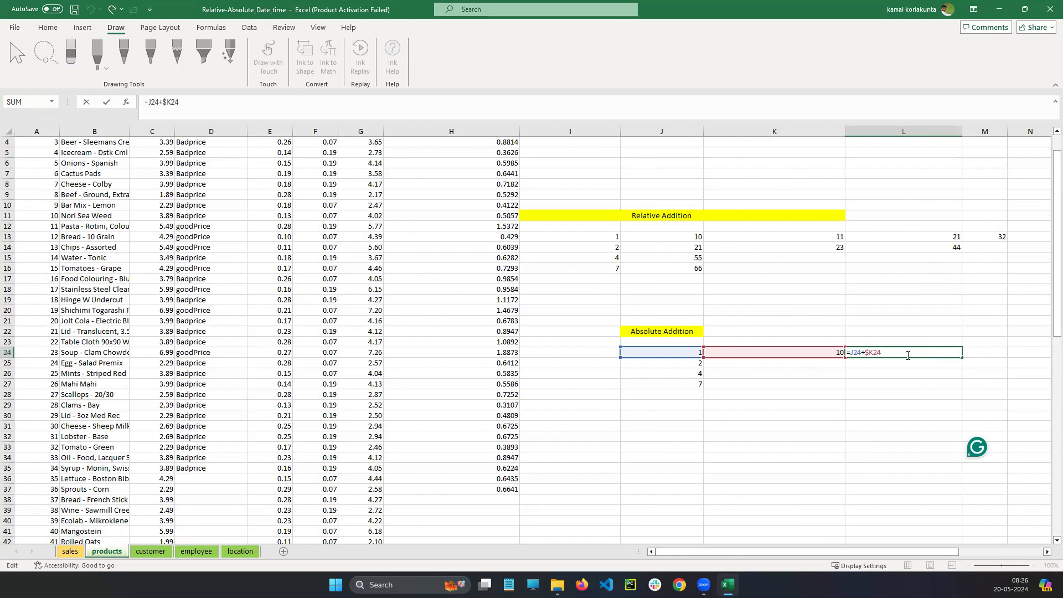
{"action": "type", "text": "$"}
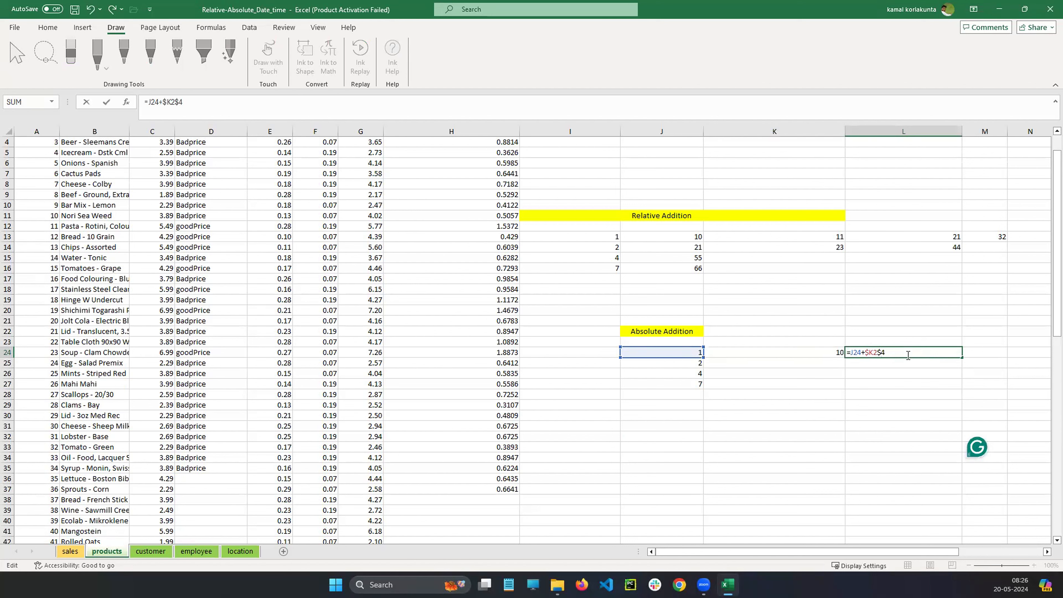
{"action": "key", "text": "BackSpace"}
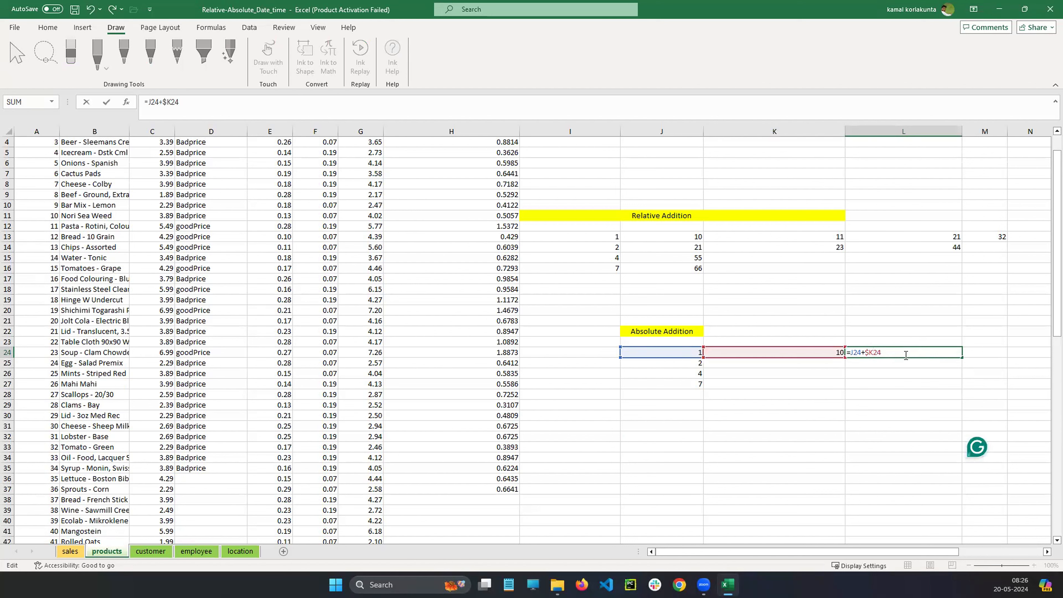
{"action": "type", "text": "$"}
{"action": "key", "text": "Return"}
Fill L24's absolute-reference formula down through L27.
{"action": "left_click", "coordinate": [906, 354]}
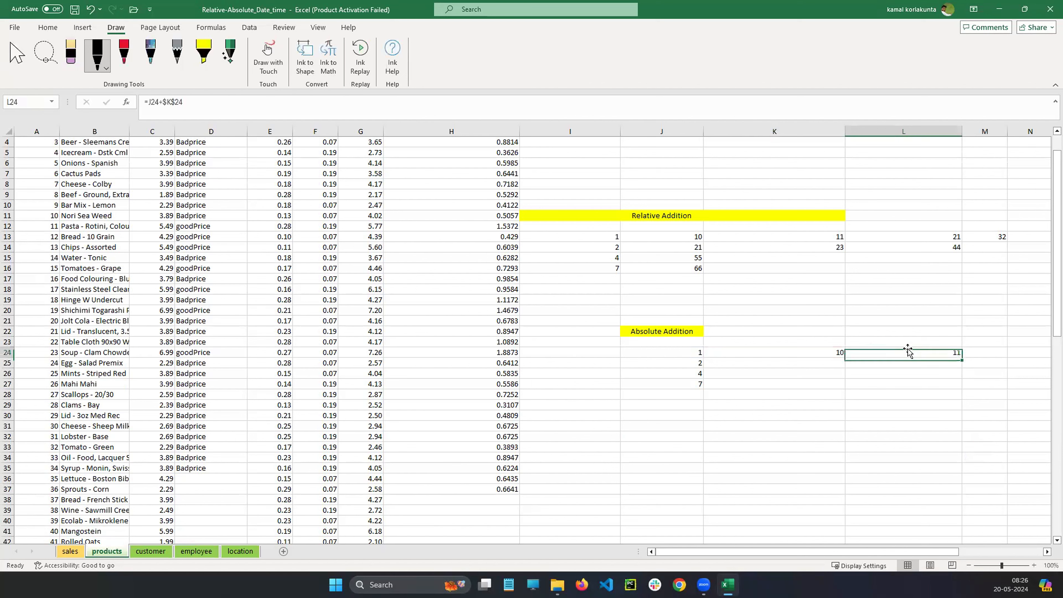
{"action": "left_click_drag", "start_coordinate": [961, 358], "coordinate": [961, 385]}
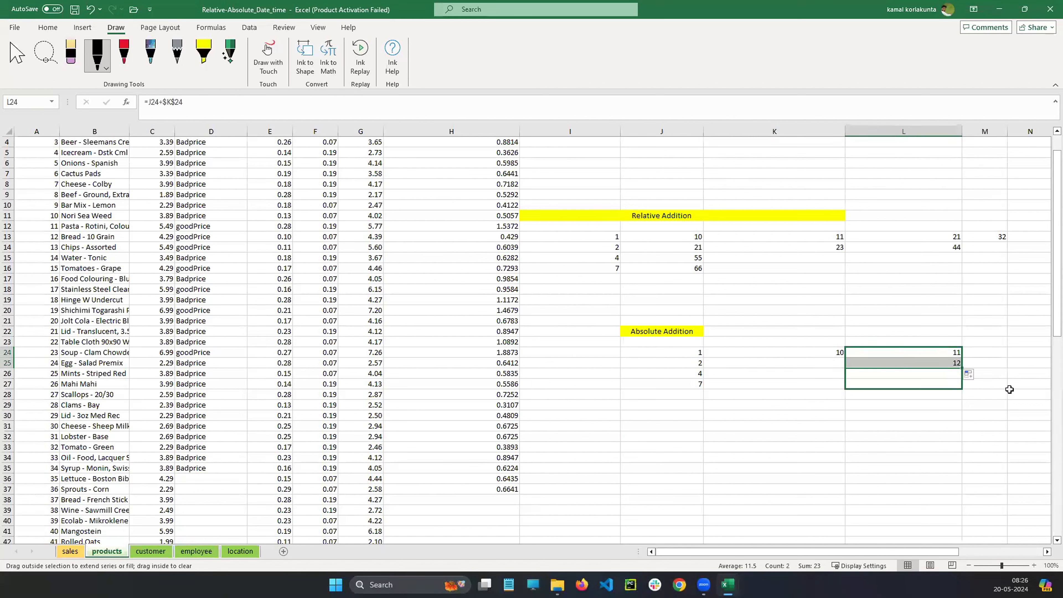
{"action": "left_click", "coordinate": [1018, 363]}
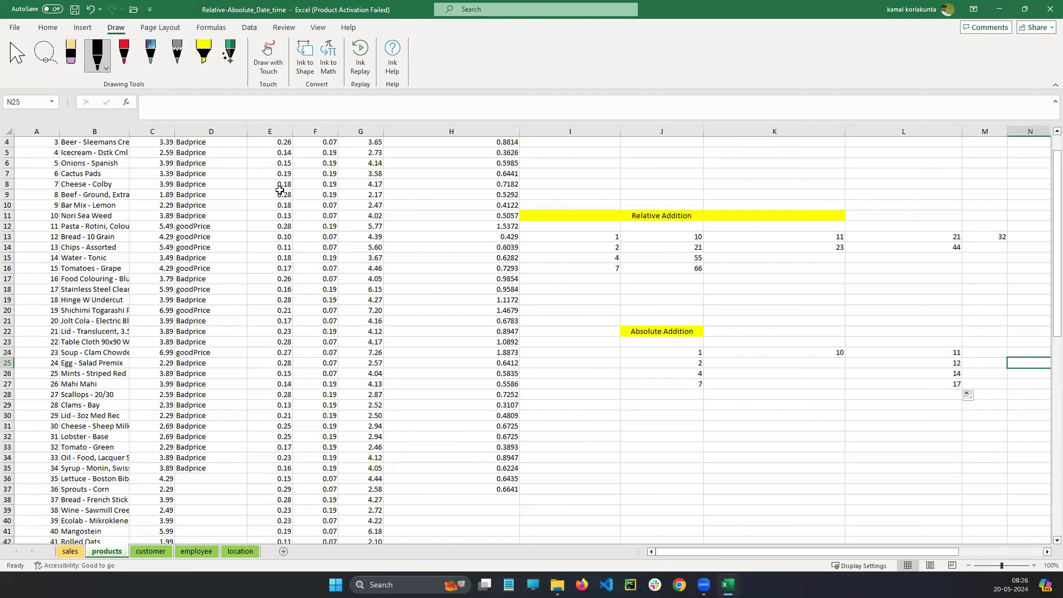
Circle K24 and J24 in red ink, sketch a formula note beside L25, add an arrow above K24, and clear the ink.
{"action": "mouse_move", "coordinate": [845, 343]}
{"action": "left_mouse_down"}
{"action": "mouse_move", "coordinate": [848, 359]}
{"action": "mouse_move", "coordinate": [850, 340]}
{"action": "left_mouse_up"}
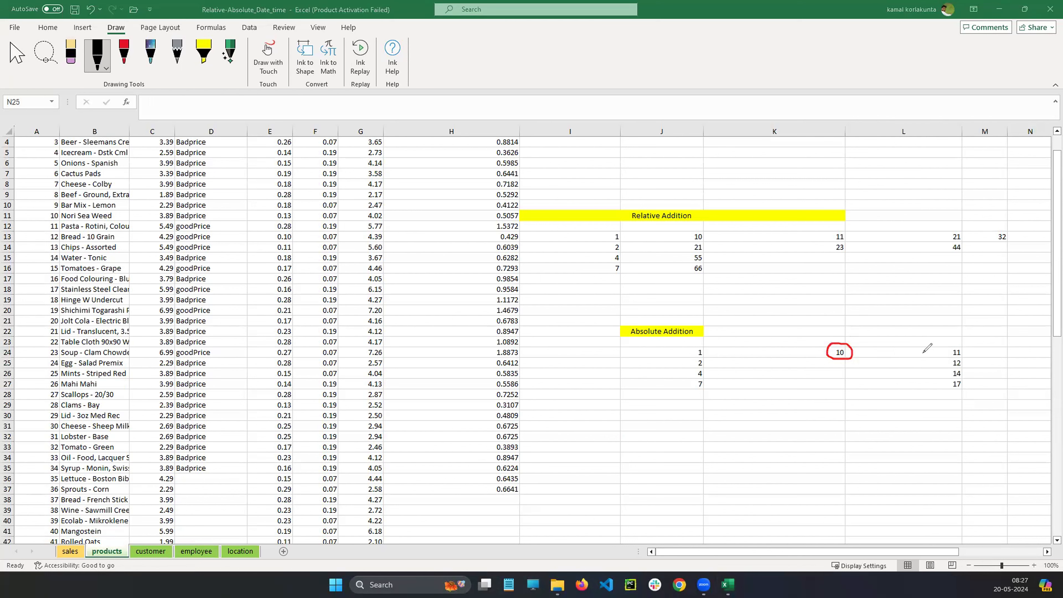
{"action": "left_click_drag", "start_coordinate": [921, 354], "coordinate": [931, 359]}
{"action": "left_click", "coordinate": [931, 363]}
{"action": "mouse_move", "coordinate": [704, 347]}
{"action": "left_mouse_down"}
{"action": "mouse_move", "coordinate": [695, 357]}
{"action": "mouse_move", "coordinate": [709, 349]}
{"action": "left_mouse_up"}
{"action": "left_click_drag", "start_coordinate": [877, 366], "coordinate": [900, 368]}
{"action": "mouse_move", "coordinate": [912, 361]}
{"action": "left_mouse_down"}
{"action": "mouse_move", "coordinate": [907, 369]}
{"action": "mouse_move", "coordinate": [923, 359]}
{"action": "left_mouse_up"}
{"action": "left_click_drag", "start_coordinate": [929, 362], "coordinate": [934, 365]}
{"action": "mouse_move", "coordinate": [840, 335]}
{"action": "left_mouse_down"}
{"action": "mouse_move", "coordinate": [841, 347]}
{"action": "mouse_move", "coordinate": [845, 339]}
{"action": "left_mouse_up"}
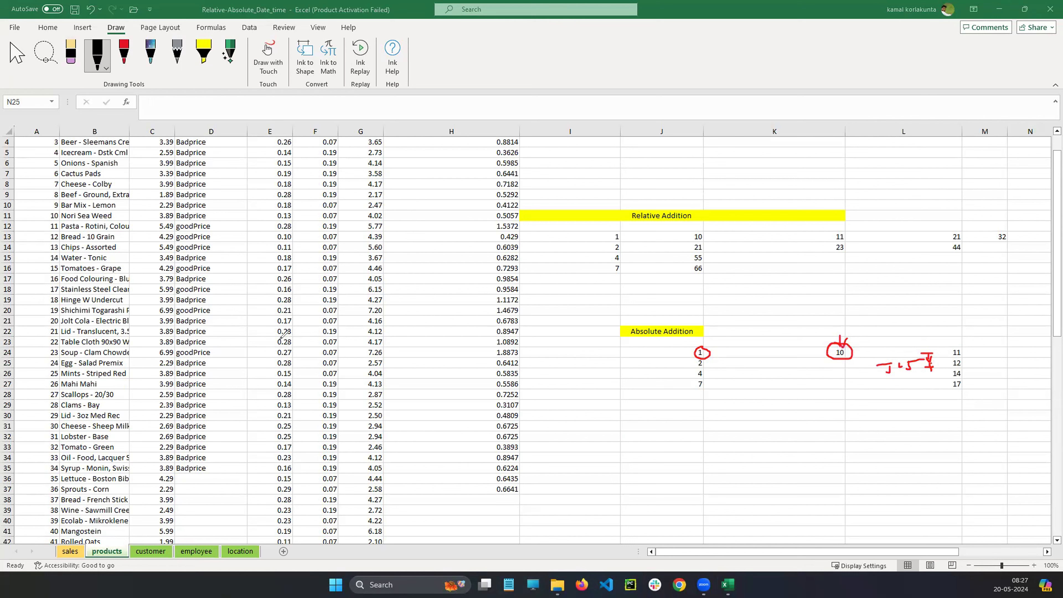
{"action": "key", "text": "Escape"}
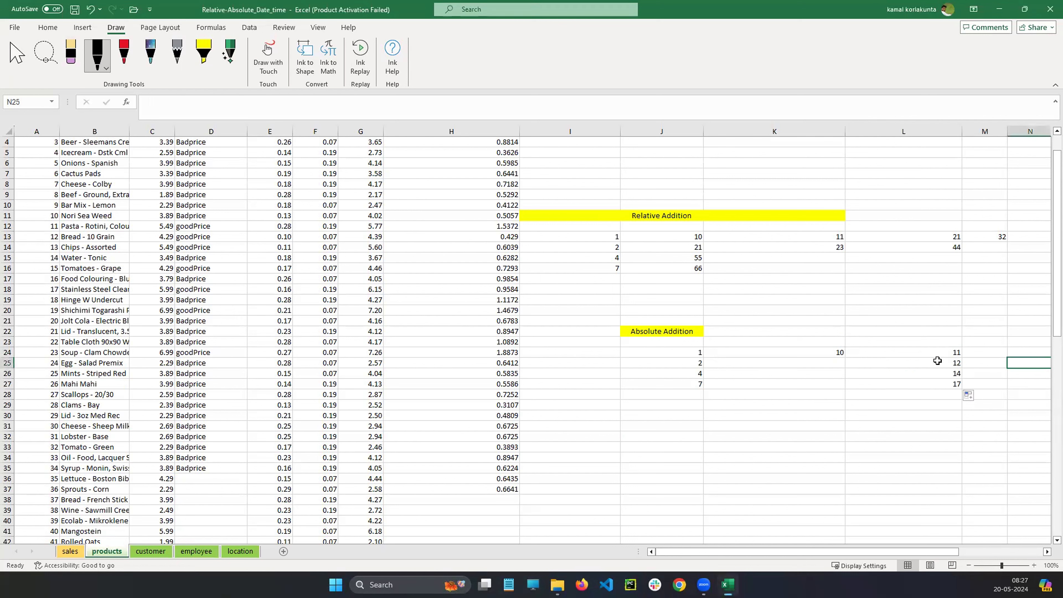
Open L25's formula, highlight its J25 and $K$24 references in turn, and close it without changes.
{"action": "left_click", "coordinate": [935, 362]}
{"action": "double_click", "coordinate": [935, 362]}
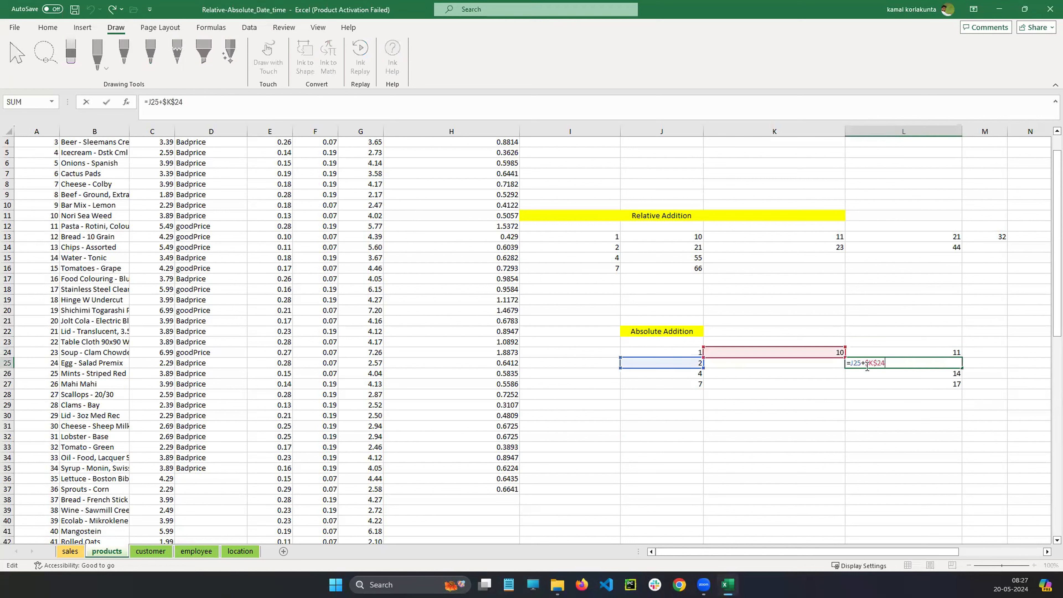
{"action": "left_click_drag", "start_coordinate": [854, 363], "coordinate": [858, 363]}
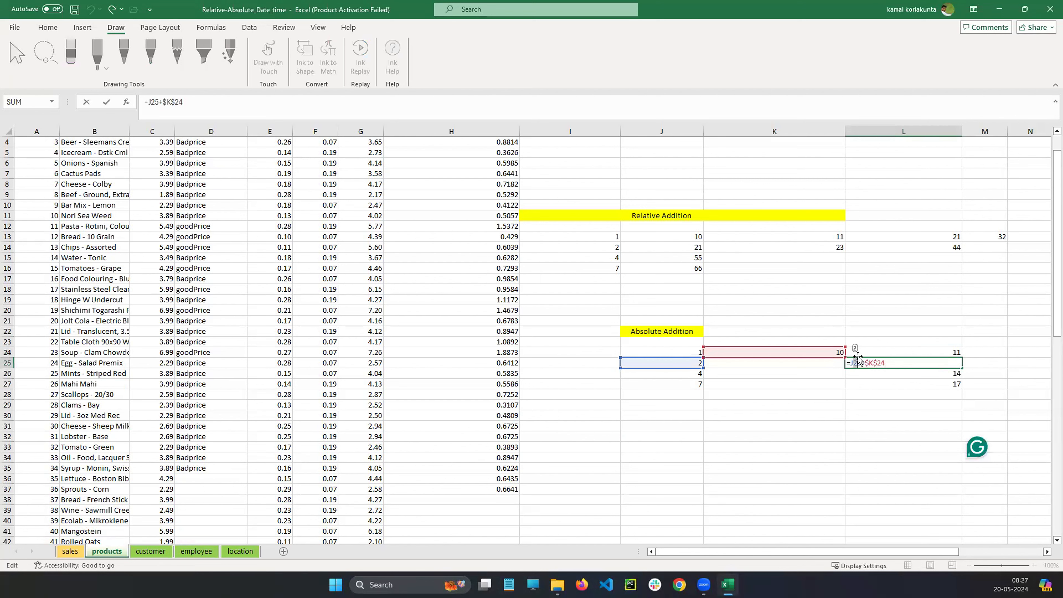
{"action": "left_click", "coordinate": [853, 363]}
{"action": "left_click_drag", "start_coordinate": [866, 363], "coordinate": [897, 363]}
{"action": "left_click", "coordinate": [898, 363]}
{"action": "key", "text": "Return"}
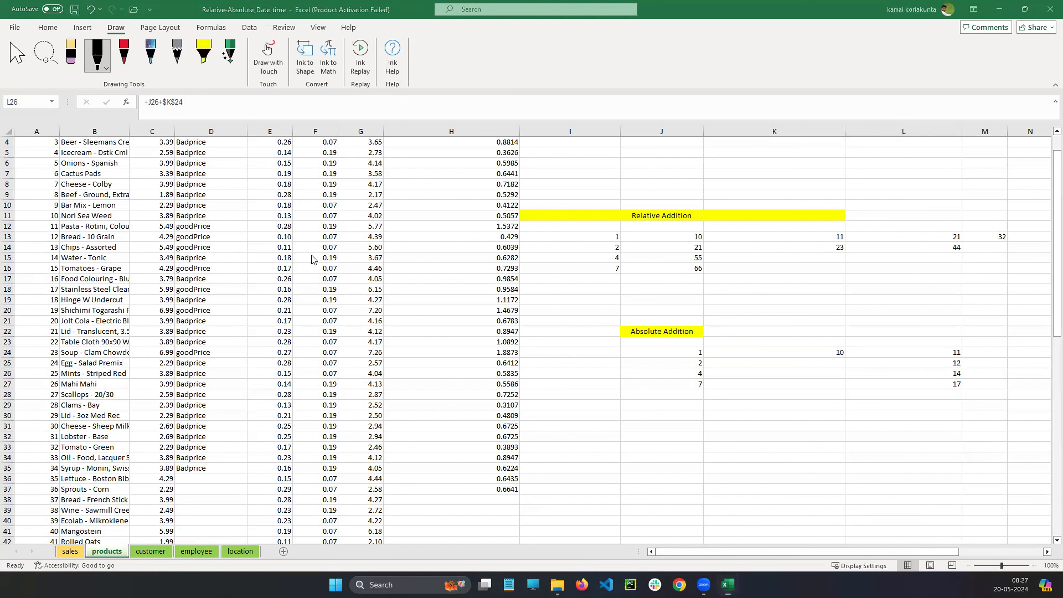
Box the Absolute Addition values in column J and the 10 in K24 in red, and draw a large dollar sign above them.
{"action": "left_click_drag", "start_coordinate": [615, 322], "coordinate": [714, 424]}
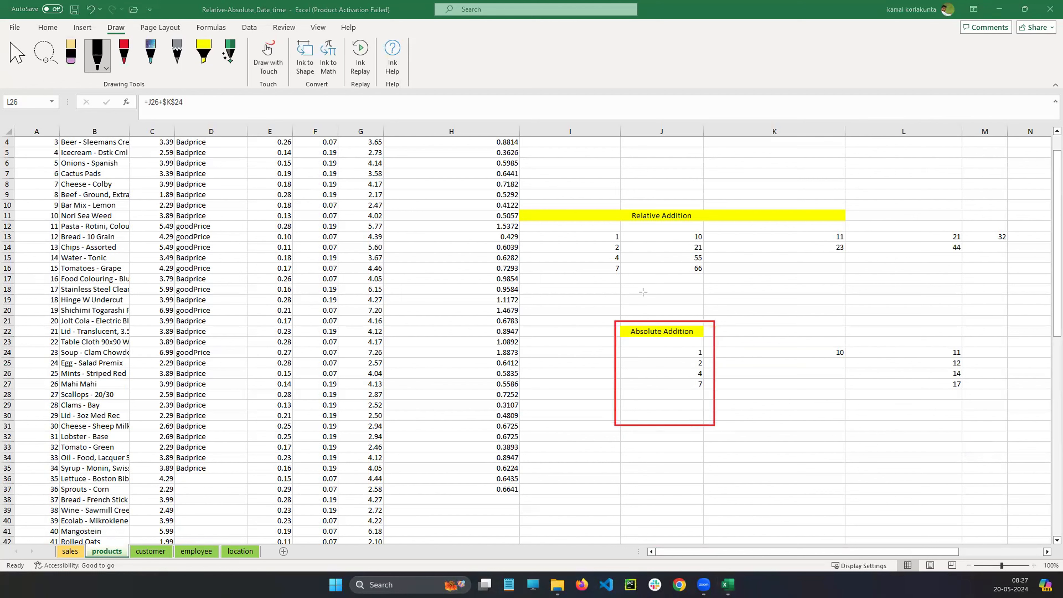
{"action": "left_click_drag", "start_coordinate": [828, 343], "coordinate": [853, 365]}
{"action": "left_click_drag", "start_coordinate": [775, 99], "coordinate": [777, 131]}
{"action": "left_click_drag", "start_coordinate": [773, 178], "coordinate": [726, 219]}
{"action": "left_click_drag", "start_coordinate": [747, 153], "coordinate": [749, 259]}
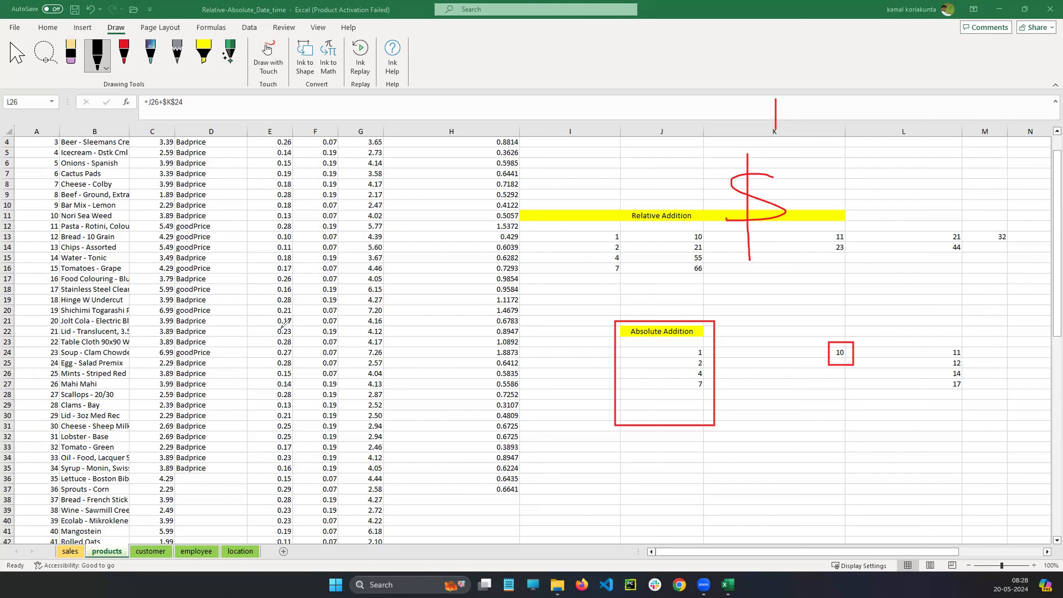
Circle J24:J27 in red ink, draw lines from its values to K24, and circle the results in L24:L27.
{"action": "mouse_move", "coordinate": [698, 342]}
{"action": "left_mouse_down"}
{"action": "mouse_move", "coordinate": [684, 352]}
{"action": "mouse_move", "coordinate": [716, 369]}
{"action": "mouse_move", "coordinate": [737, 353]}
{"action": "mouse_move", "coordinate": [829, 347]}
{"action": "left_mouse_up"}
{"action": "left_click_drag", "start_coordinate": [712, 371], "coordinate": [826, 347]}
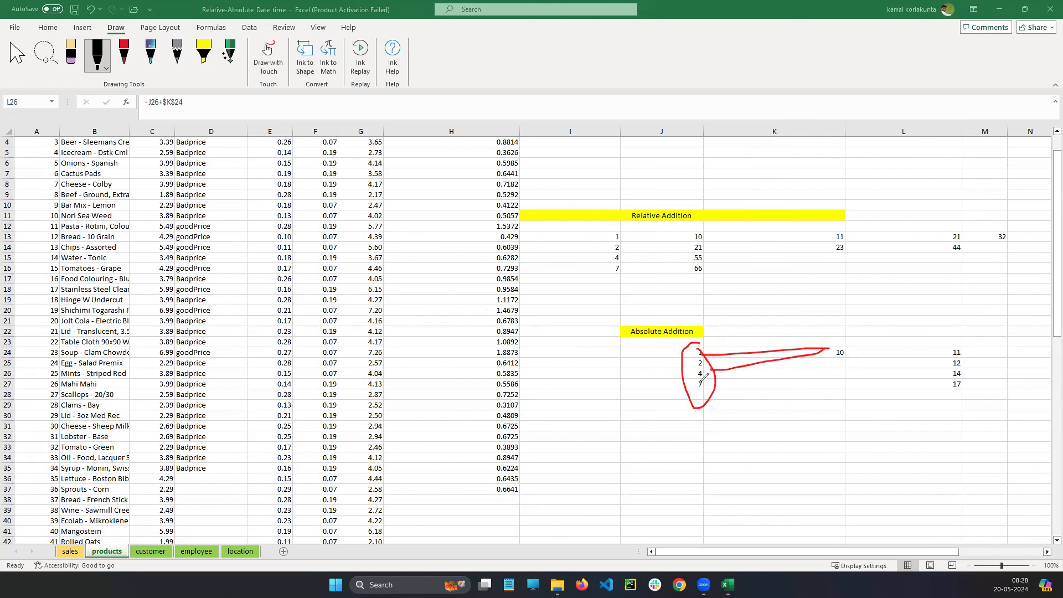
{"action": "mouse_move", "coordinate": [699, 383]}
{"action": "left_mouse_down"}
{"action": "mouse_move", "coordinate": [812, 353]}
{"action": "mouse_move", "coordinate": [780, 375]}
{"action": "mouse_move", "coordinate": [832, 353]}
{"action": "left_mouse_up"}
{"action": "mouse_move", "coordinate": [961, 343]}
{"action": "left_mouse_down"}
{"action": "mouse_move", "coordinate": [948, 359]}
{"action": "mouse_move", "coordinate": [970, 377]}
{"action": "mouse_move", "coordinate": [962, 347]}
{"action": "left_mouse_up"}
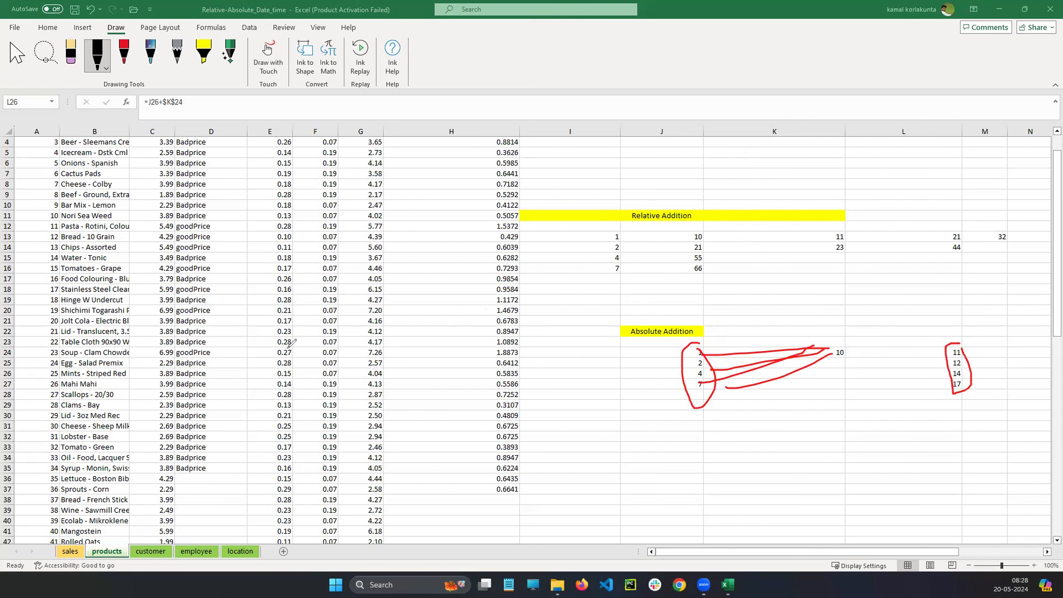
Clear the red ink, outline the whole Absolute Addition block in red, and remove the outline.
{"action": "left_click", "coordinate": [339, 169]}
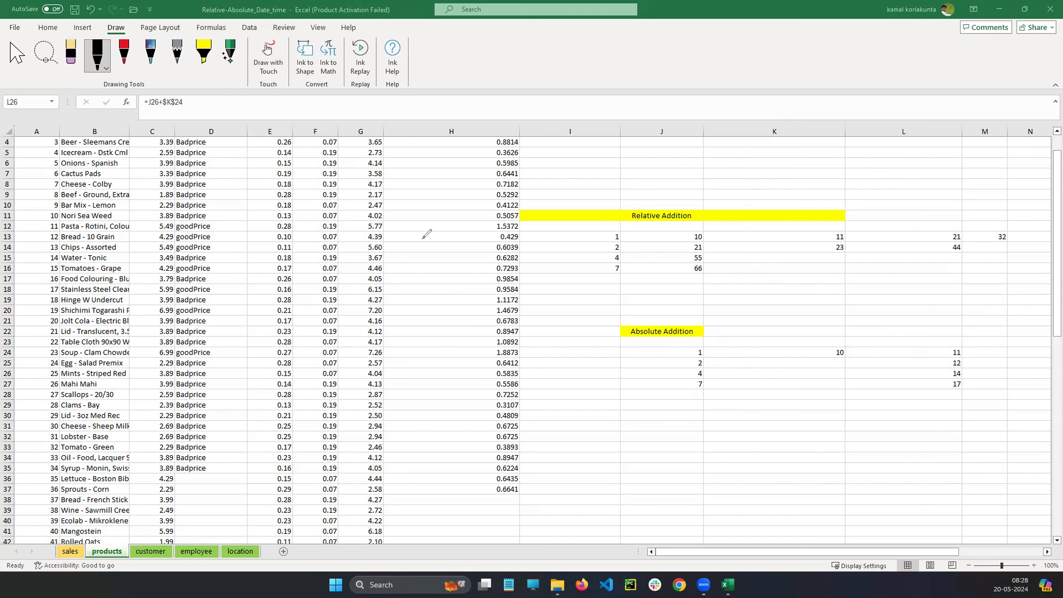
{"action": "mouse_move", "coordinate": [664, 307]}
{"action": "left_mouse_down"}
{"action": "mouse_move", "coordinate": [626, 314]}
{"action": "mouse_move", "coordinate": [814, 400]}
{"action": "mouse_move", "coordinate": [942, 307]}
{"action": "mouse_move", "coordinate": [662, 304]}
{"action": "left_mouse_up"}
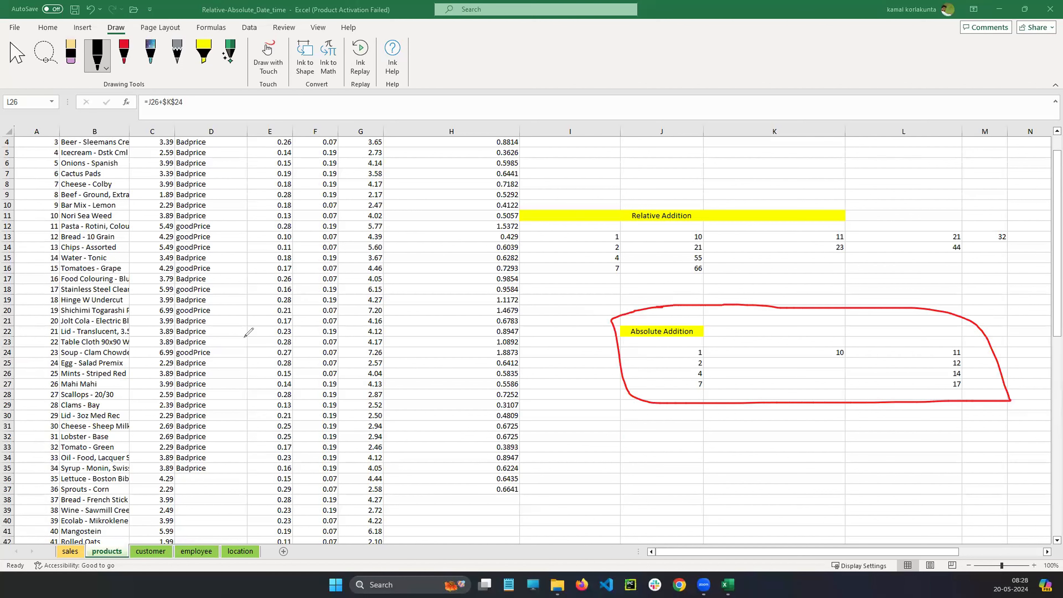
{"action": "key", "text": "ctrl+z"}
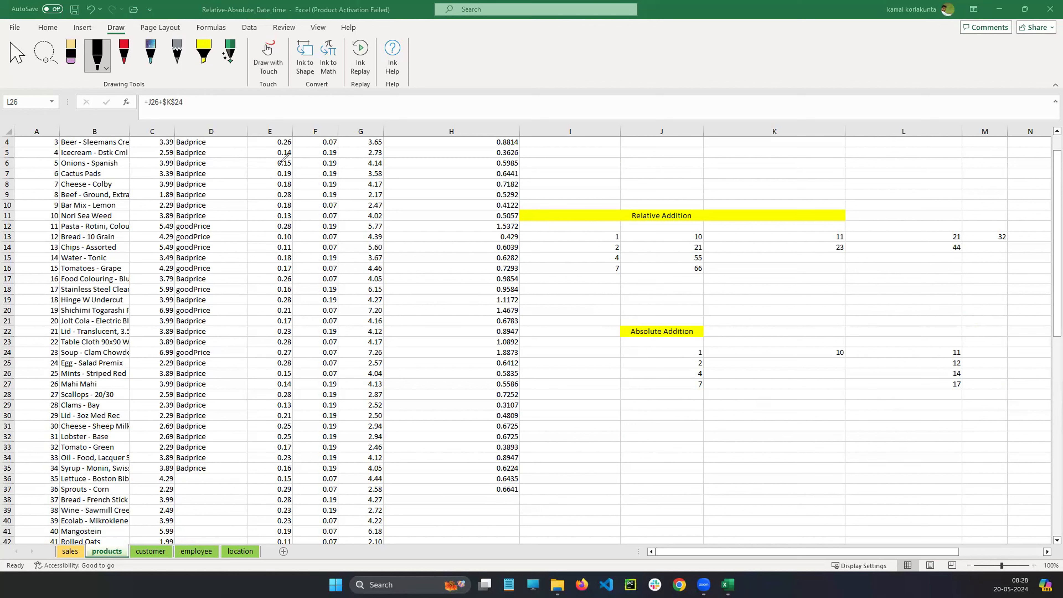
Enter the numbers 1, 2, 3, 4 and 5 down cells O5:O9.
{"action": "left_click_drag", "start_coordinate": [714, 551], "coordinate": [785, 149]}
{"action": "left_click", "coordinate": [788, 151]}
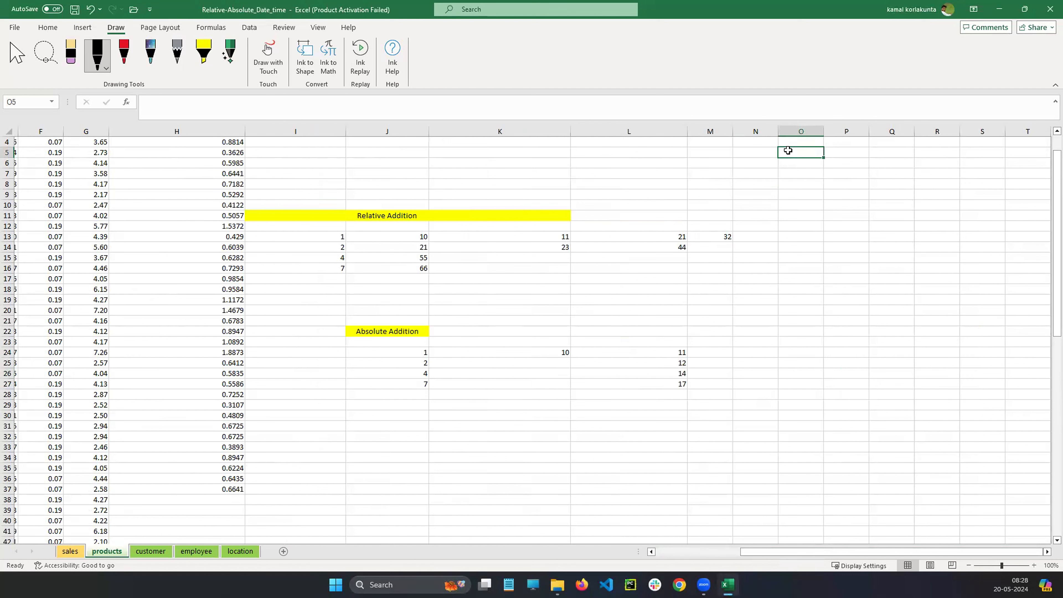
{"action": "double_click", "coordinate": [788, 151]}
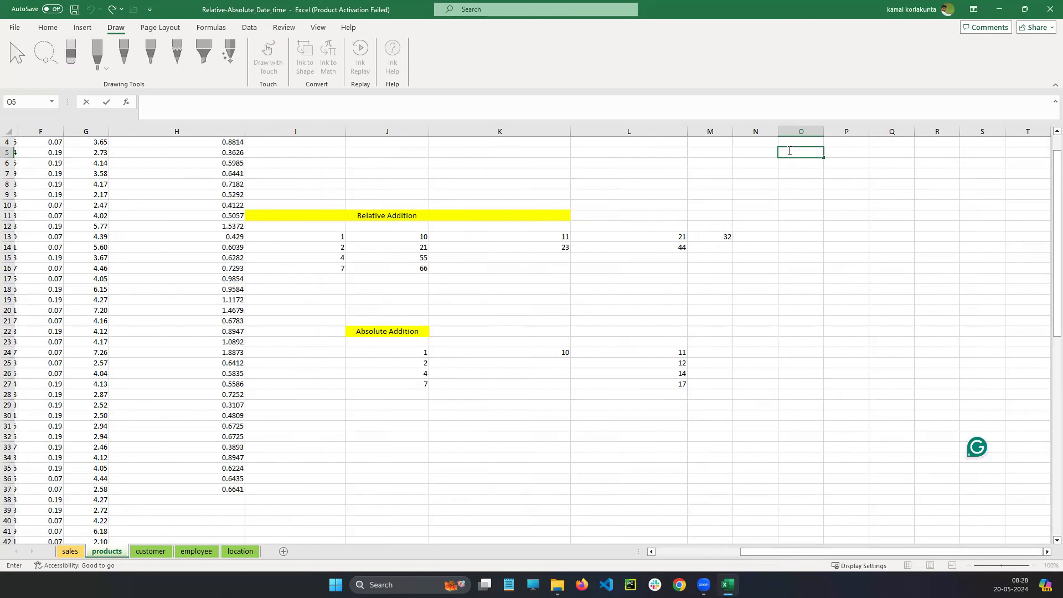
{"action": "type", "text": "1"}
{"action": "key", "text": "Return"}
{"action": "type", "text": "2"}
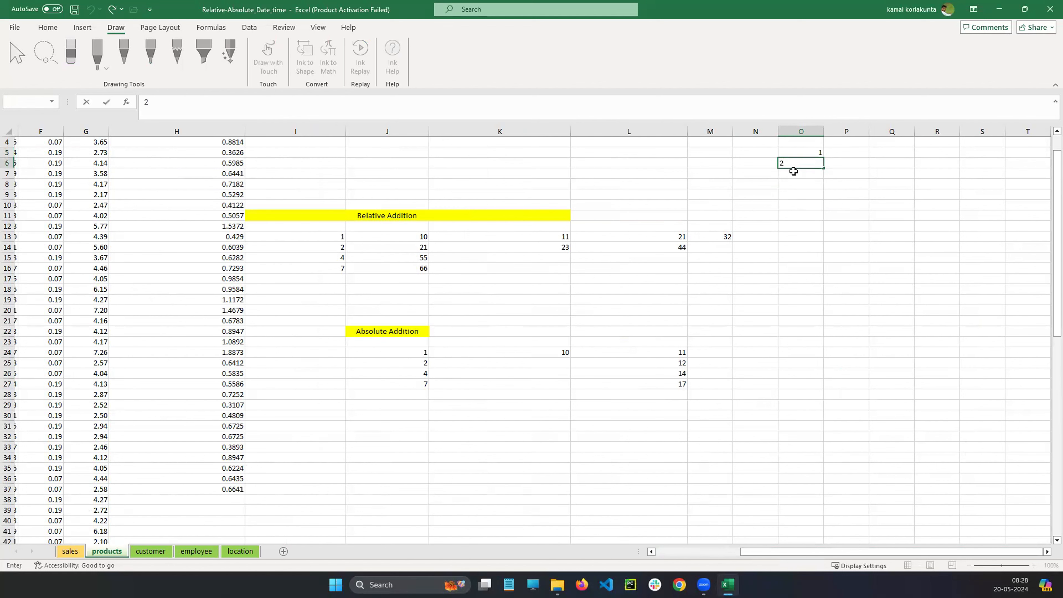
{"action": "key", "text": "Return"}
{"action": "type", "text": "3"}
{"action": "key", "text": "Return"}
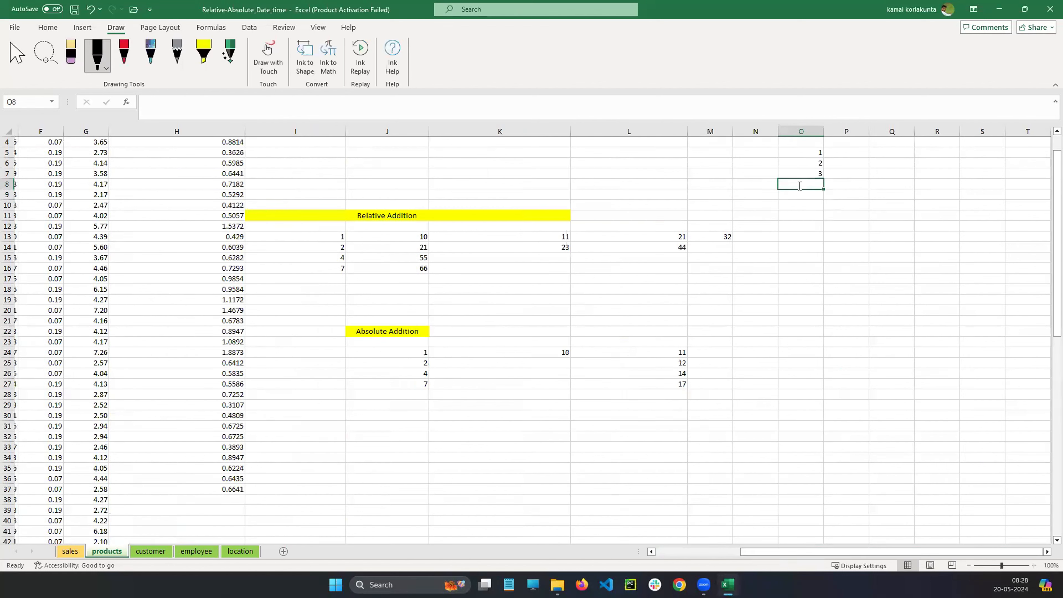
{"action": "type", "text": "4"}
{"action": "key", "text": "Return"}
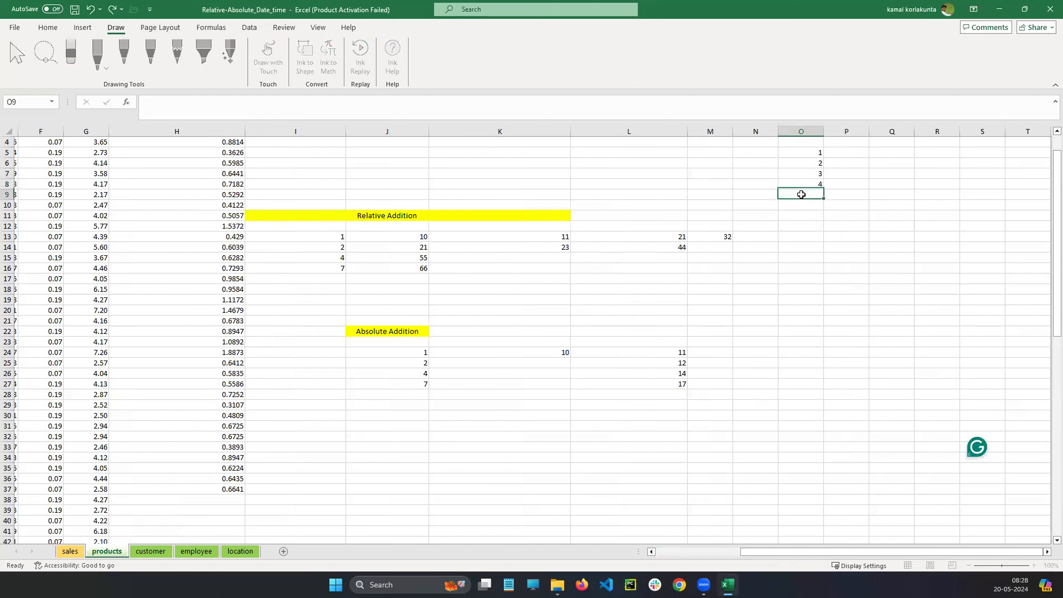
{"action": "type", "text": "5"}
{"action": "key", "text": "Return"}
{"action": "key", "text": "Return"}
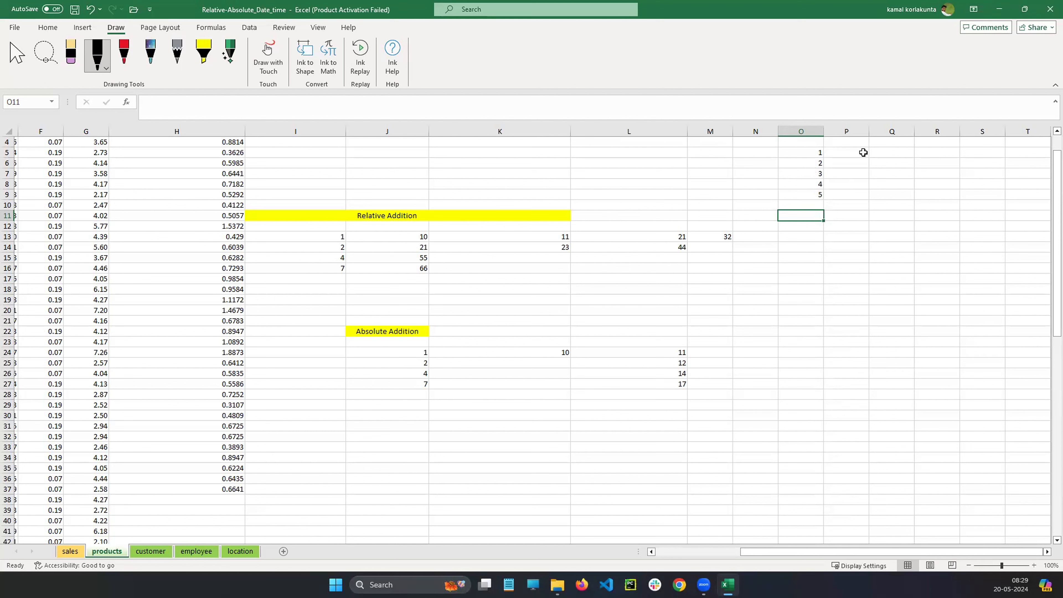
Insert an entire row above the 1 in cell O5.
{"action": "left_click", "coordinate": [846, 144]}
{"action": "left_click", "coordinate": [810, 154]}
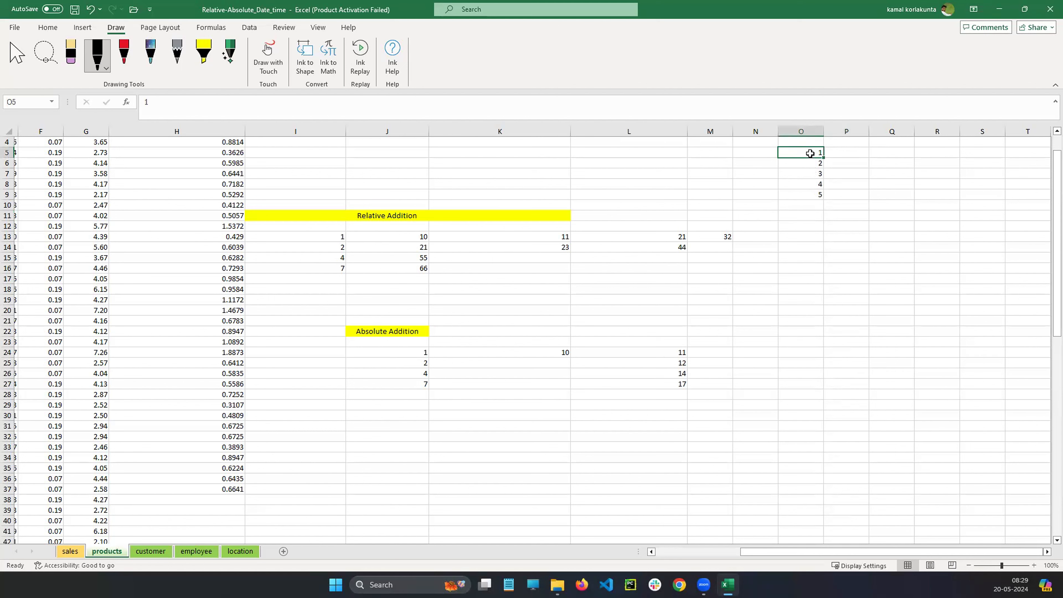
{"action": "right_click", "coordinate": [810, 155]}
{"action": "left_click", "coordinate": [834, 288]}
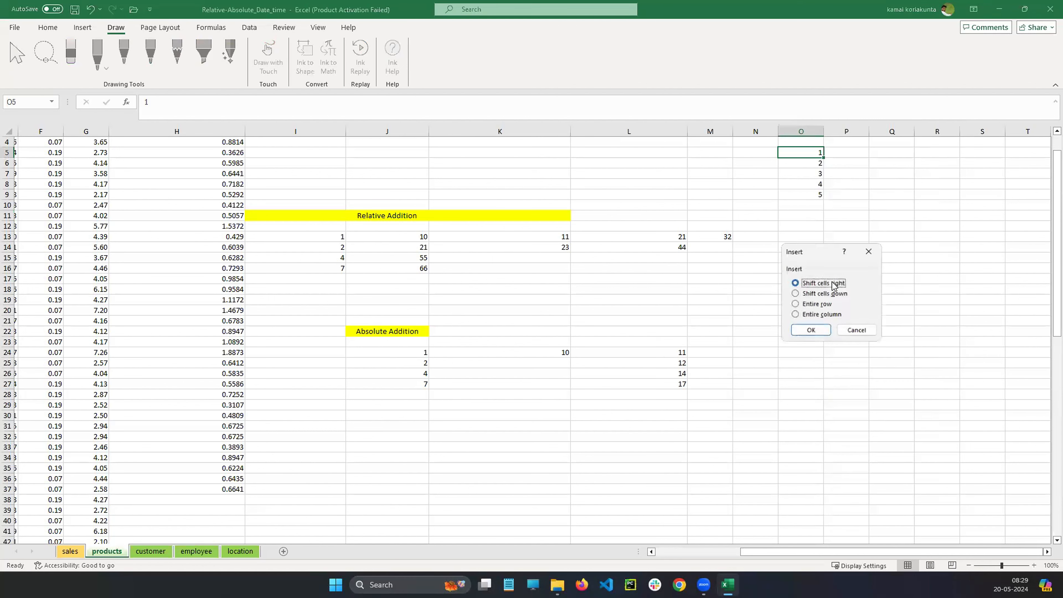
{"action": "left_click", "coordinate": [813, 305]}
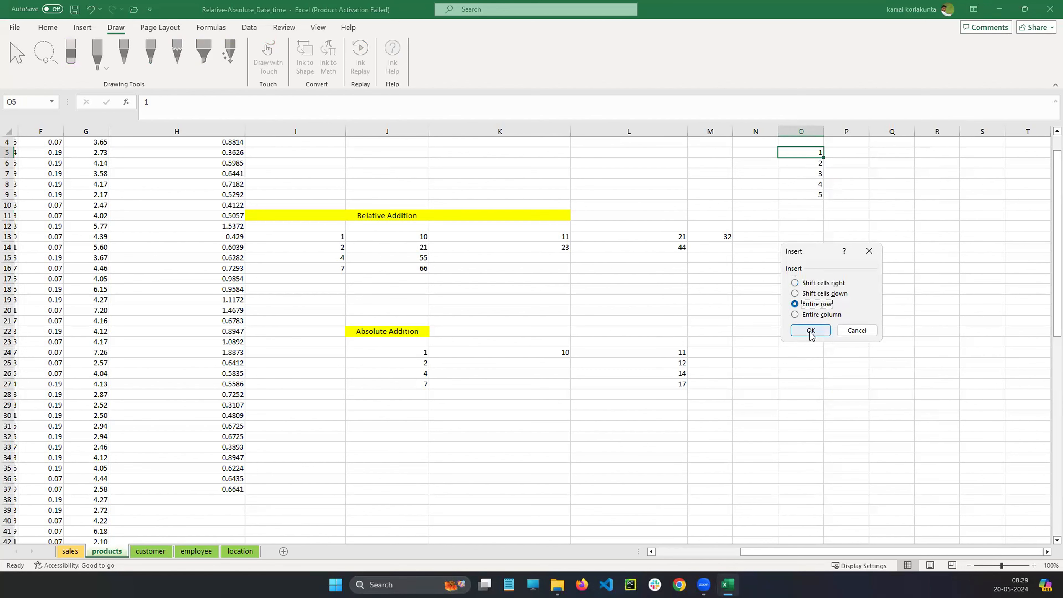
{"action": "left_click", "coordinate": [810, 330]}
Enter the header numbers 5, 6, 7, 8 and 9 across cells P4:T4.
{"action": "left_click", "coordinate": [841, 142]}
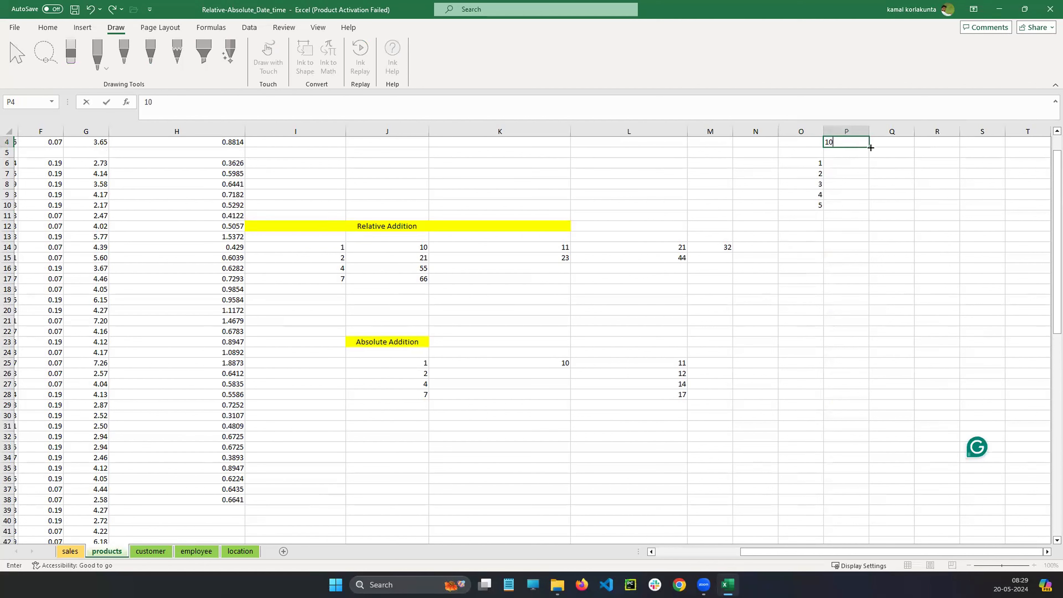
{"action": "key", "text": "BackSpace"}
{"action": "key", "text": "BackSpace"}
{"action": "type", "text": "5"}
{"action": "left_click", "coordinate": [890, 142]}
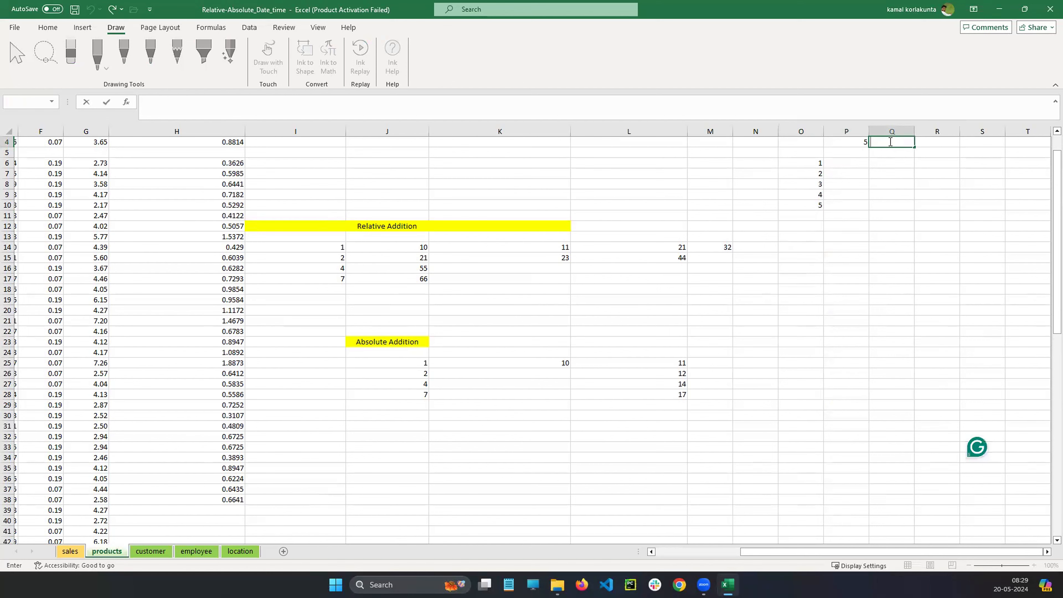
{"action": "type", "text": "6"}
{"action": "left_click", "coordinate": [936, 142]}
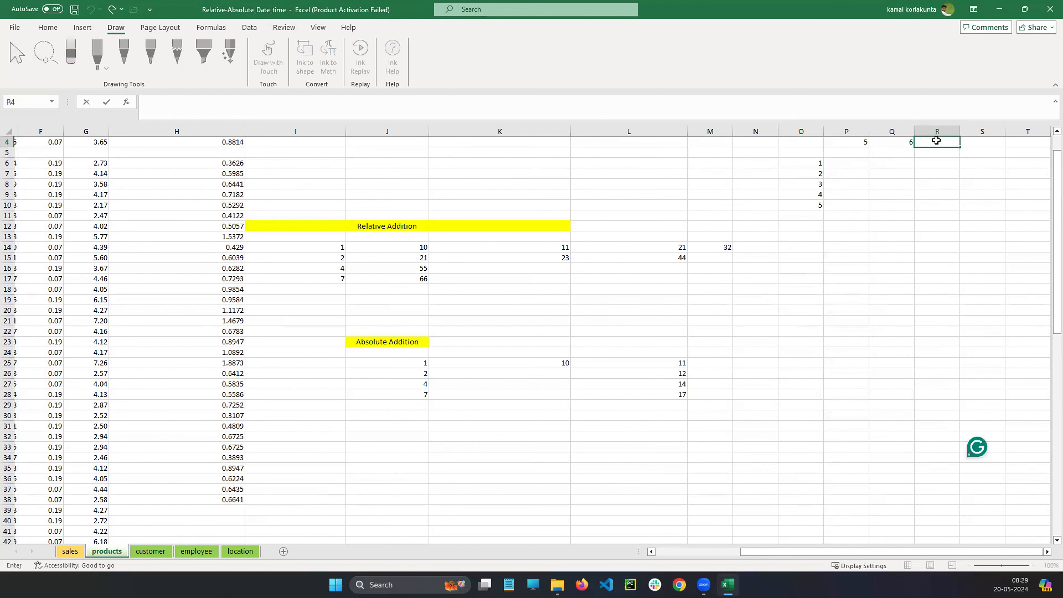
{"action": "type", "text": "7"}
{"action": "left_click", "coordinate": [984, 143]}
{"action": "left_click", "coordinate": [1020, 143]}
{"action": "type", "text": "8"}
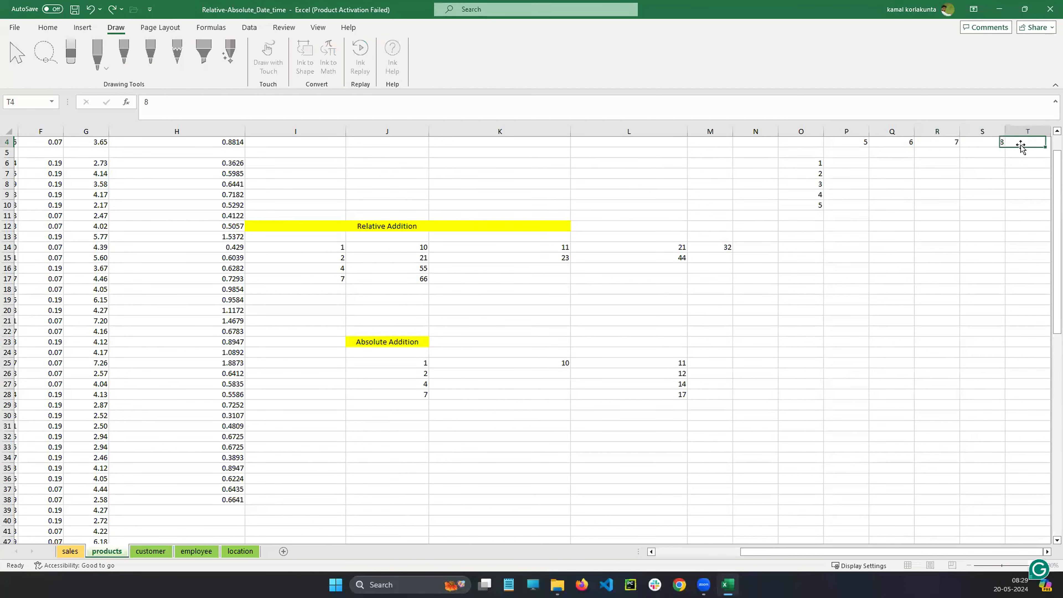
{"action": "double_click", "coordinate": [1021, 142]}
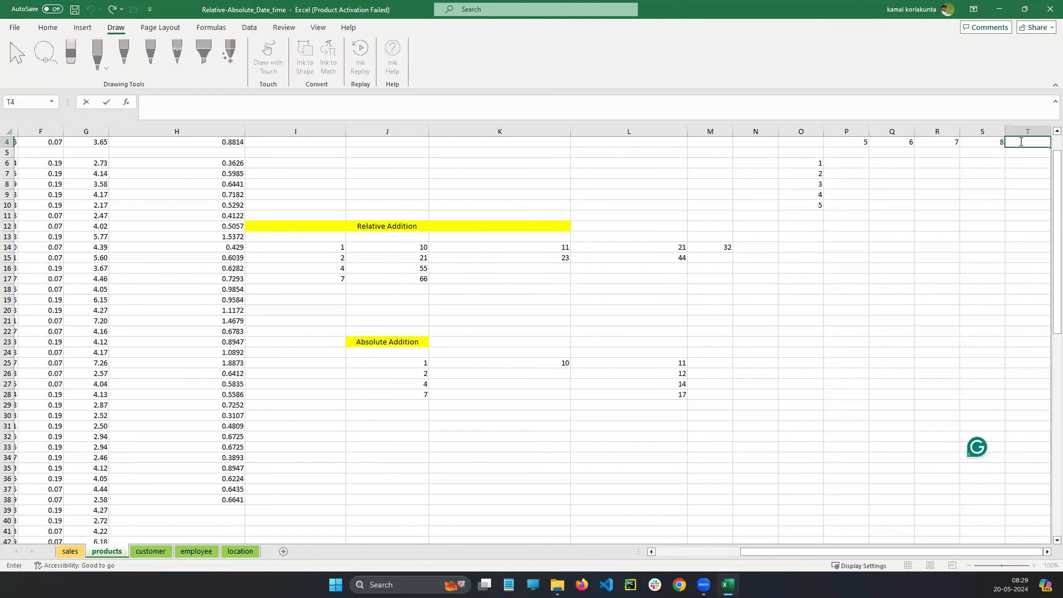
{"action": "type", "text": "9"}
{"action": "left_click", "coordinate": [1000, 173]}
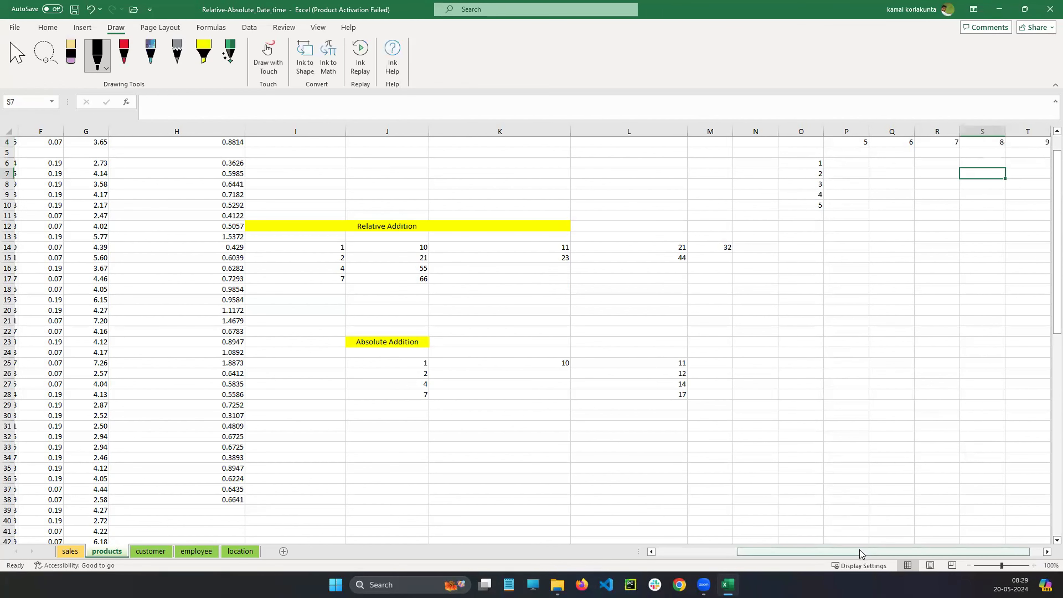
Draw a red box around the new multiplication grid area, and smaller boxes around O6:O10 and P4:T4.
{"action": "left_click_drag", "start_coordinate": [860, 553], "coordinate": [874, 553]}
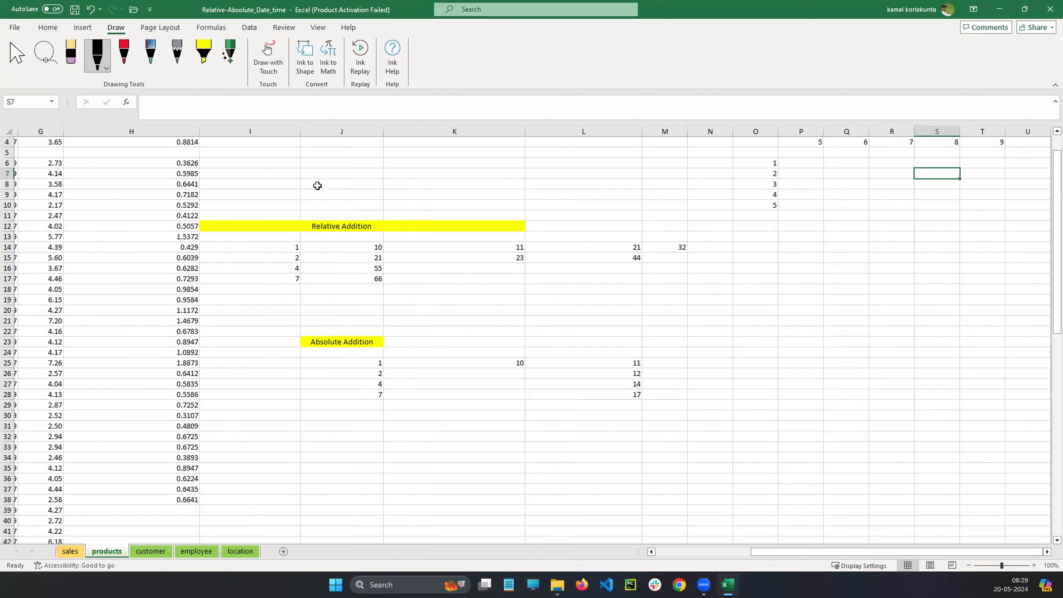
{"action": "key", "text": "alt+shift+t"}
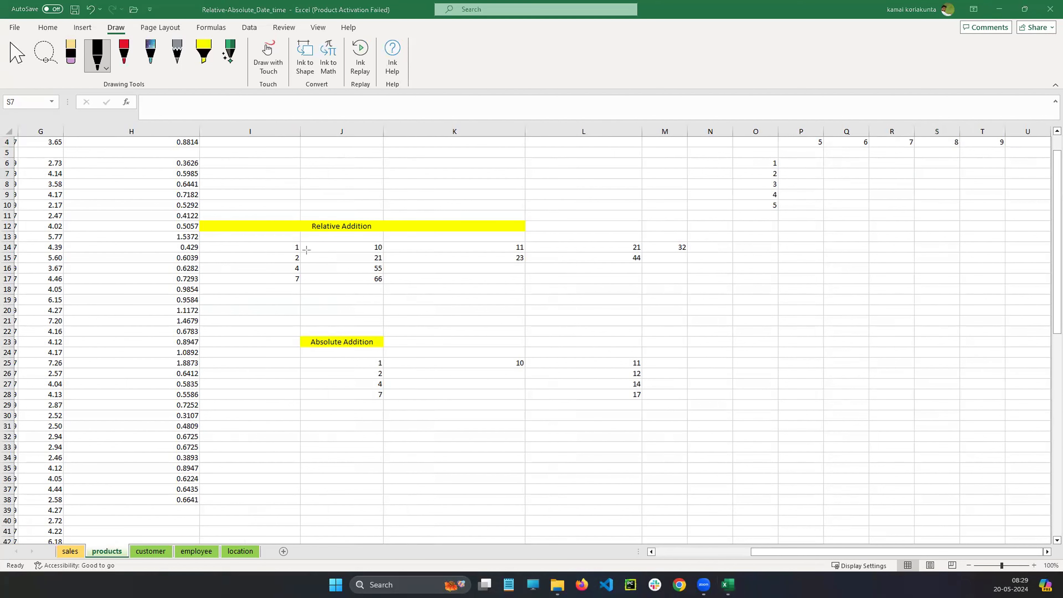
{"action": "left_click_drag", "start_coordinate": [739, 105], "coordinate": [1042, 304]}
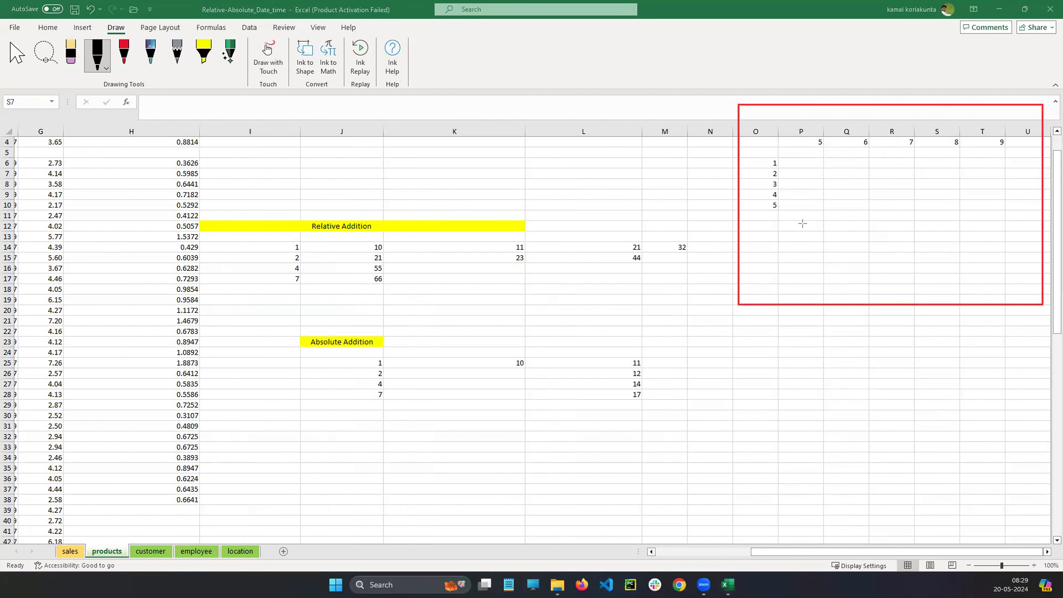
{"action": "left_click_drag", "start_coordinate": [72, 162], "coordinate": [270, 451]}
{"action": "key", "text": "ctrl+z"}
{"action": "left_click_drag", "start_coordinate": [766, 153], "coordinate": [783, 217]}
{"action": "left_click_drag", "start_coordinate": [814, 128], "coordinate": [1016, 149]}
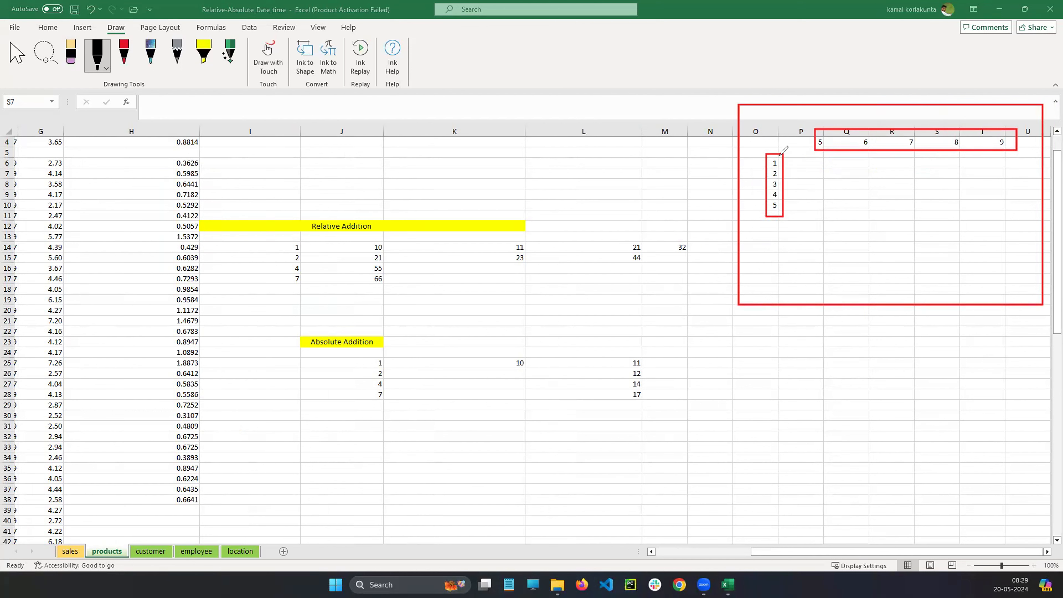
Handwrite the products 5, 6, 7, 8, 9 beside the 1 and 10, 12, 14, 16, 18 beside the 2 in red ink.
{"action": "mouse_move", "coordinate": [780, 152]}
{"action": "left_mouse_down"}
{"action": "mouse_move", "coordinate": [821, 134]}
{"action": "mouse_move", "coordinate": [815, 164]}
{"action": "left_mouse_up"}
{"action": "left_click_drag", "start_coordinate": [892, 159], "coordinate": [990, 171]}
{"action": "mouse_move", "coordinate": [779, 169]}
{"action": "left_mouse_down"}
{"action": "mouse_move", "coordinate": [803, 182]}
{"action": "mouse_move", "coordinate": [887, 185]}
{"action": "left_mouse_up"}
{"action": "left_click_drag", "start_coordinate": [898, 172], "coordinate": [903, 185]}
{"action": "mouse_move", "coordinate": [926, 175]}
{"action": "left_mouse_down"}
{"action": "mouse_move", "coordinate": [927, 186]}
{"action": "mouse_move", "coordinate": [977, 189]}
{"action": "left_mouse_up"}
{"action": "left_click_drag", "start_coordinate": [992, 169], "coordinate": [988, 189]}
Handwrite the products of 3 as 15, 18, 21, 24, 27 in red ink, mark the header numbers, and clear all ink.
{"action": "left_click_drag", "start_coordinate": [784, 181], "coordinate": [813, 205]}
{"action": "left_click_drag", "start_coordinate": [817, 194], "coordinate": [851, 204]}
{"action": "mouse_move", "coordinate": [863, 188]}
{"action": "left_mouse_down"}
{"action": "mouse_move", "coordinate": [857, 197]}
{"action": "mouse_move", "coordinate": [900, 204]}
{"action": "left_mouse_up"}
{"action": "mouse_move", "coordinate": [905, 191]}
{"action": "left_mouse_down"}
{"action": "mouse_move", "coordinate": [905, 205]}
{"action": "mouse_move", "coordinate": [937, 205]}
{"action": "left_mouse_up"}
{"action": "mouse_move", "coordinate": [948, 195]}
{"action": "left_mouse_down"}
{"action": "mouse_move", "coordinate": [949, 212]}
{"action": "mouse_move", "coordinate": [992, 212]}
{"action": "left_mouse_up"}
{"action": "left_click_drag", "start_coordinate": [988, 206], "coordinate": [1006, 202]}
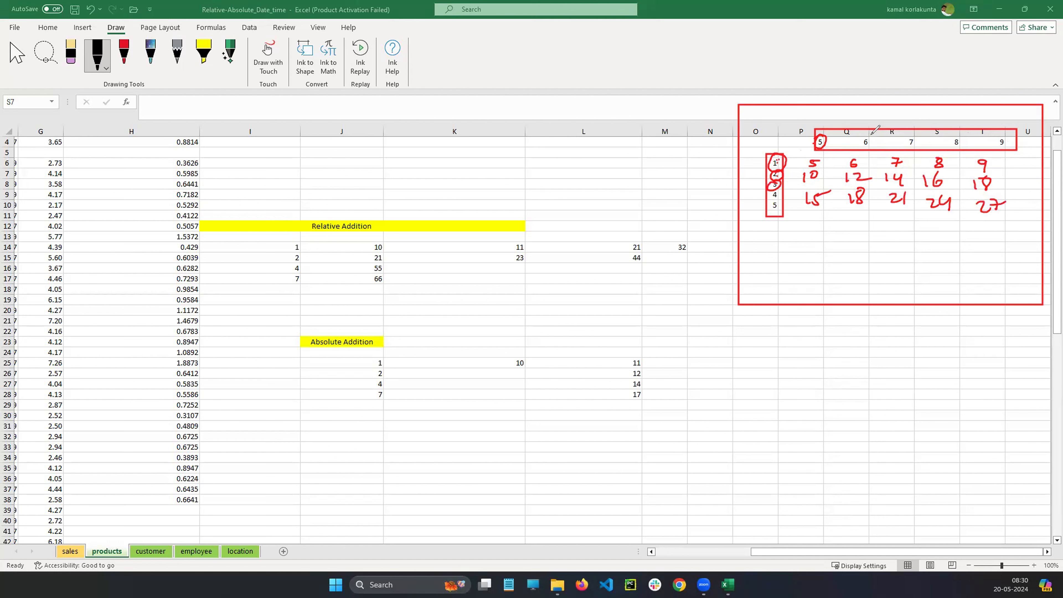
{"action": "left_click_drag", "start_coordinate": [913, 133], "coordinate": [900, 133]}
{"action": "left_click", "coordinate": [282, 123]}
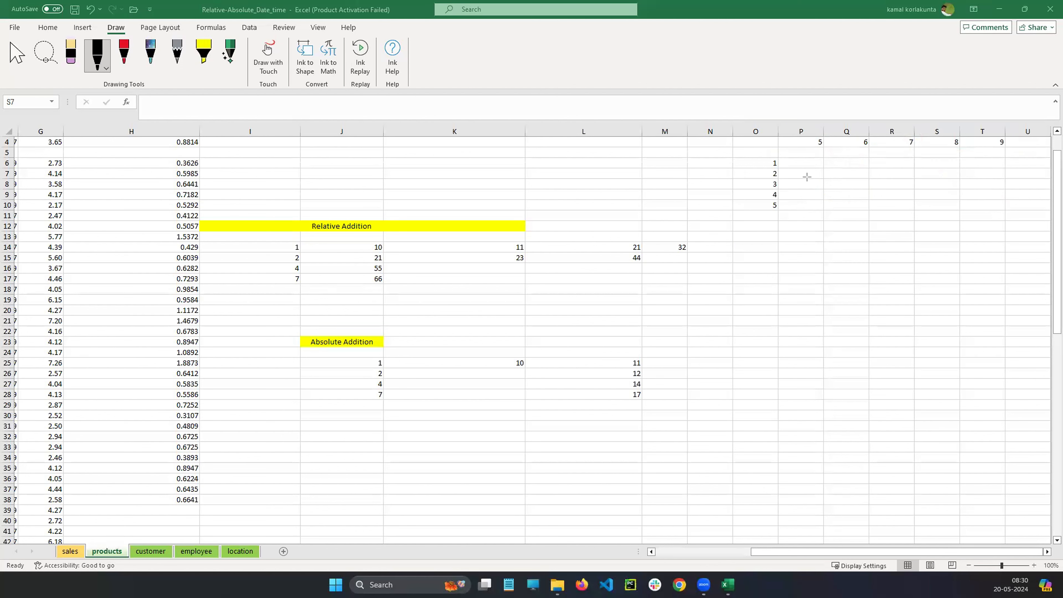
Box the multiplication grid in red, circle the 1 in O6, and draw lines from it to each number in P4:T4.
{"action": "left_click_drag", "start_coordinate": [723, 120], "coordinate": [1049, 303]}
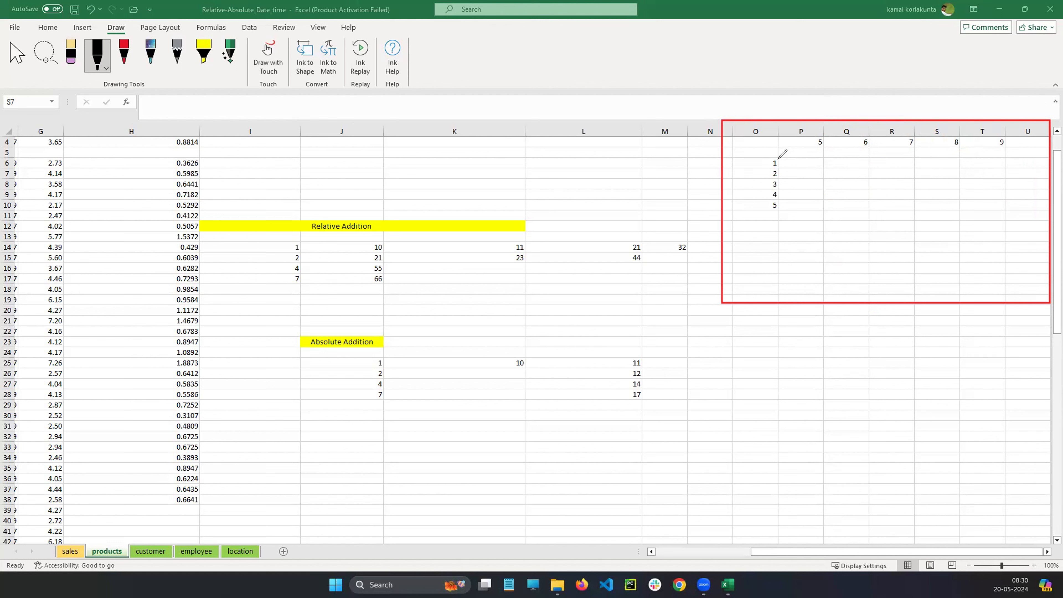
{"action": "left_click_drag", "start_coordinate": [778, 158], "coordinate": [858, 147]}
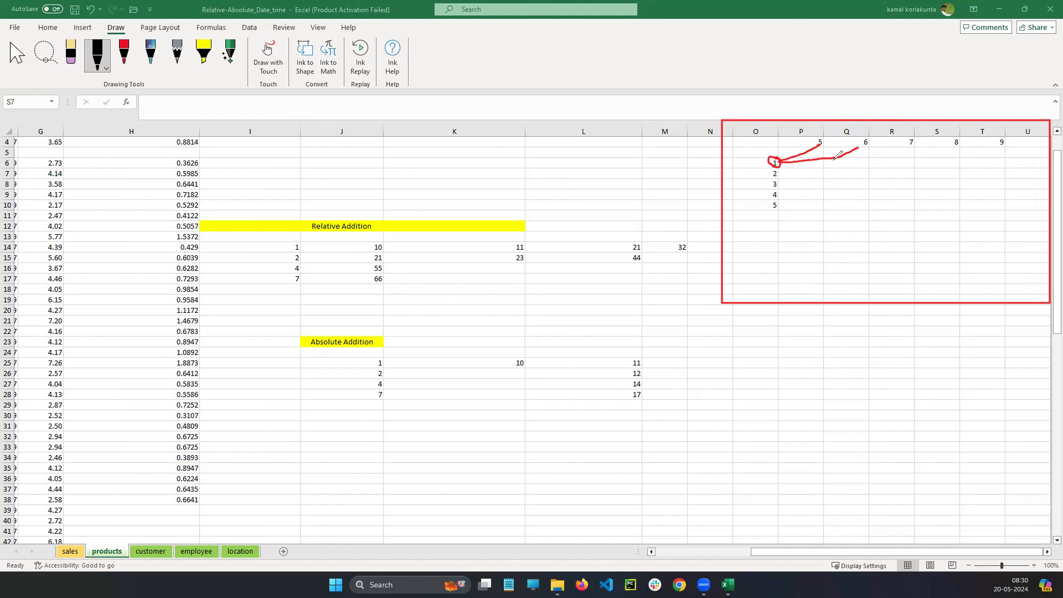
{"action": "left_click_drag", "start_coordinate": [781, 163], "coordinate": [897, 149]}
{"action": "mouse_move", "coordinate": [778, 164]}
{"action": "left_mouse_down"}
{"action": "mouse_move", "coordinate": [902, 168]}
{"action": "mouse_move", "coordinate": [948, 147]}
{"action": "left_mouse_up"}
{"action": "mouse_move", "coordinate": [779, 165]}
{"action": "left_mouse_down"}
{"action": "mouse_move", "coordinate": [950, 169]}
{"action": "mouse_move", "coordinate": [991, 147]}
{"action": "left_mouse_up"}
Circle the header numbers in P4:T4 in red ink, add marks above the 1 in O6, and clear the ink.
{"action": "mouse_move", "coordinate": [818, 134]}
{"action": "left_mouse_down"}
{"action": "mouse_move", "coordinate": [853, 148]}
{"action": "mouse_move", "coordinate": [1010, 141]}
{"action": "mouse_move", "coordinate": [860, 121]}
{"action": "mouse_move", "coordinate": [814, 133]}
{"action": "left_mouse_up"}
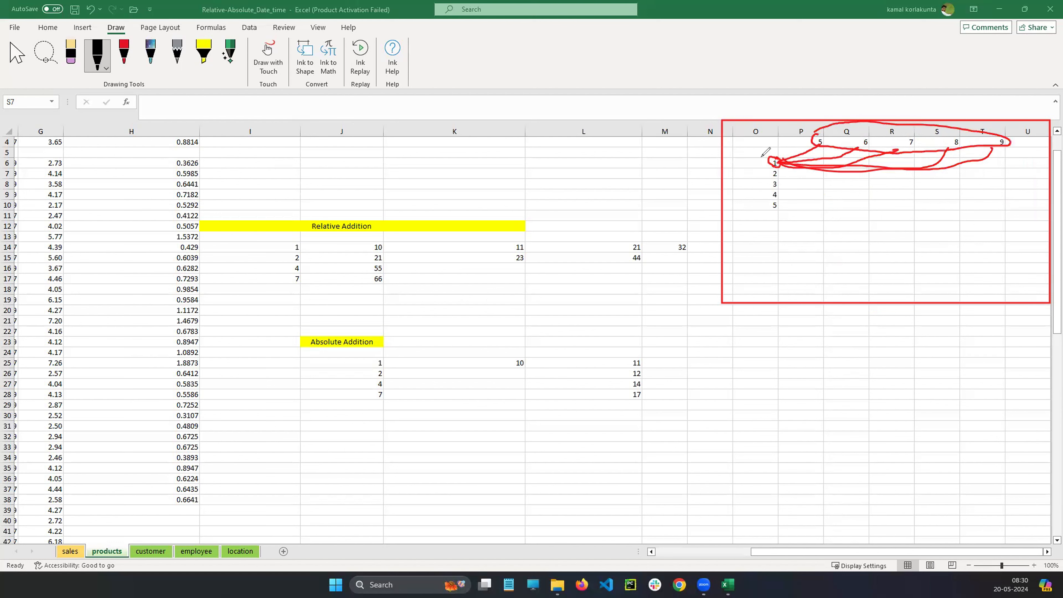
{"action": "left_click_drag", "start_coordinate": [759, 158], "coordinate": [761, 156]}
{"action": "mouse_move", "coordinate": [763, 146]}
{"action": "left_mouse_down"}
{"action": "mouse_move", "coordinate": [777, 145]}
{"action": "mouse_move", "coordinate": [753, 145]}
{"action": "left_mouse_up"}
{"action": "left_click_drag", "start_coordinate": [760, 137], "coordinate": [768, 133]}
{"action": "key", "text": "Escape"}
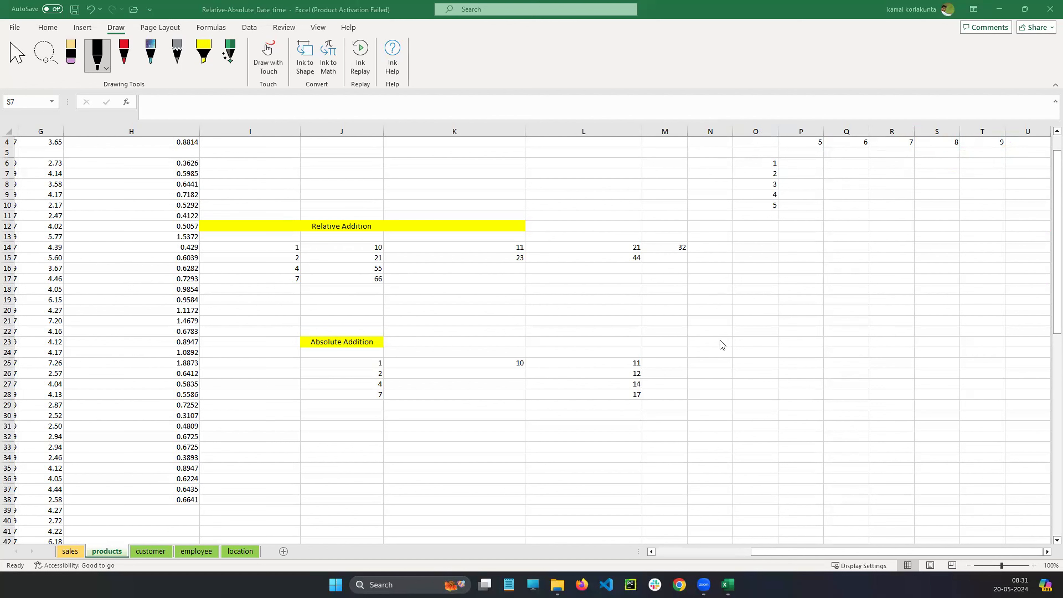
{"action": "left_click", "coordinate": [771, 163]}
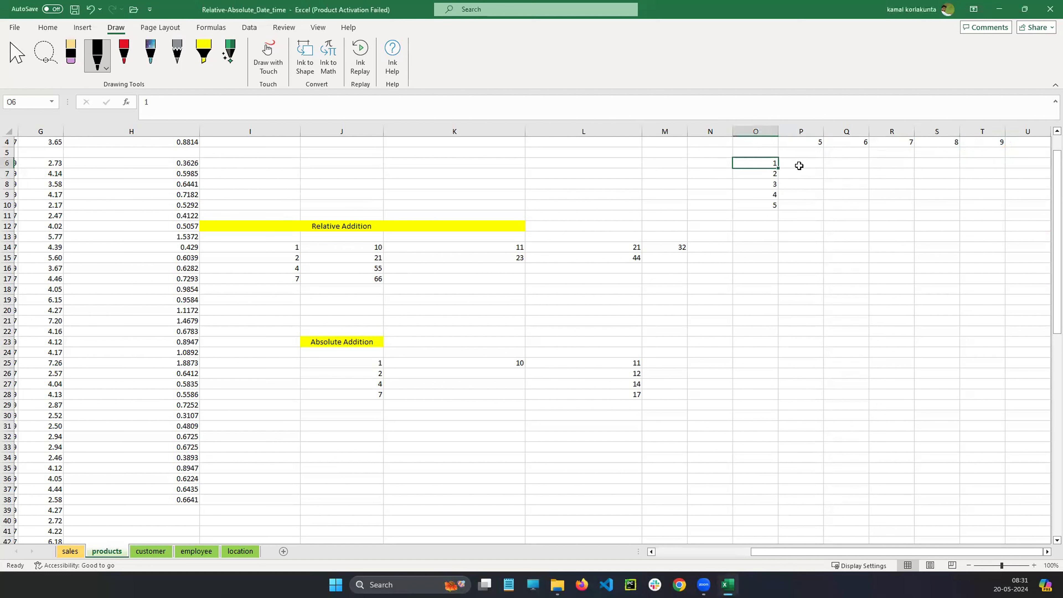
{"action": "left_click", "coordinate": [808, 163]}
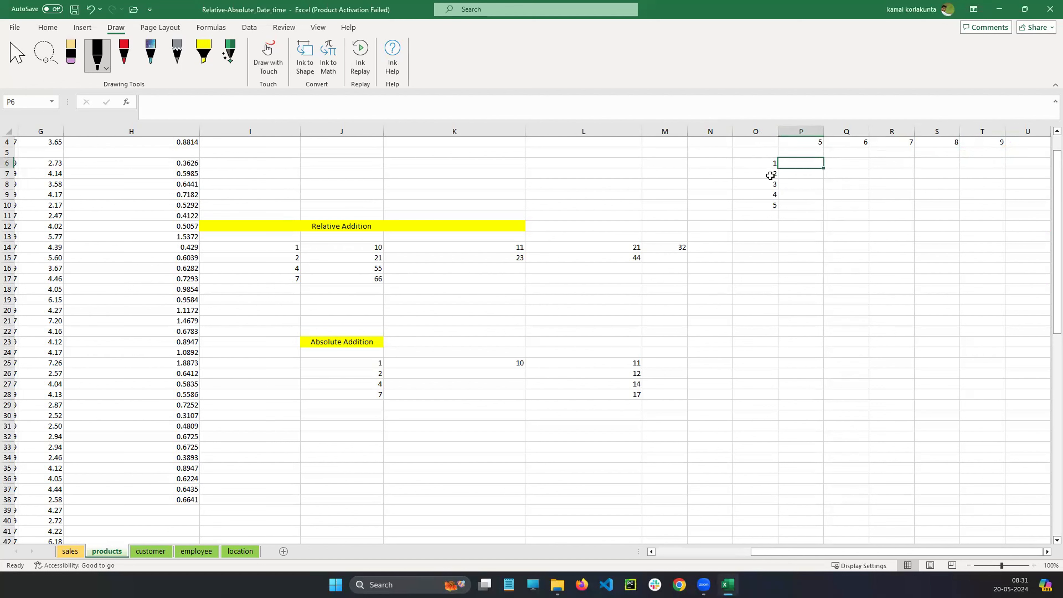
{"action": "double_click", "coordinate": [794, 163]}
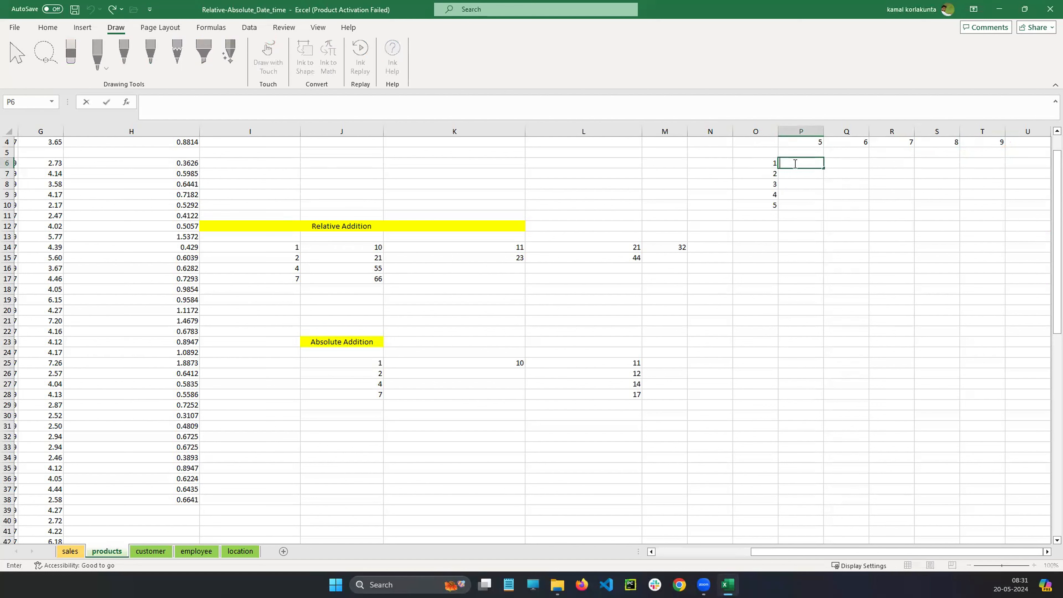
{"action": "type", "text": "="}
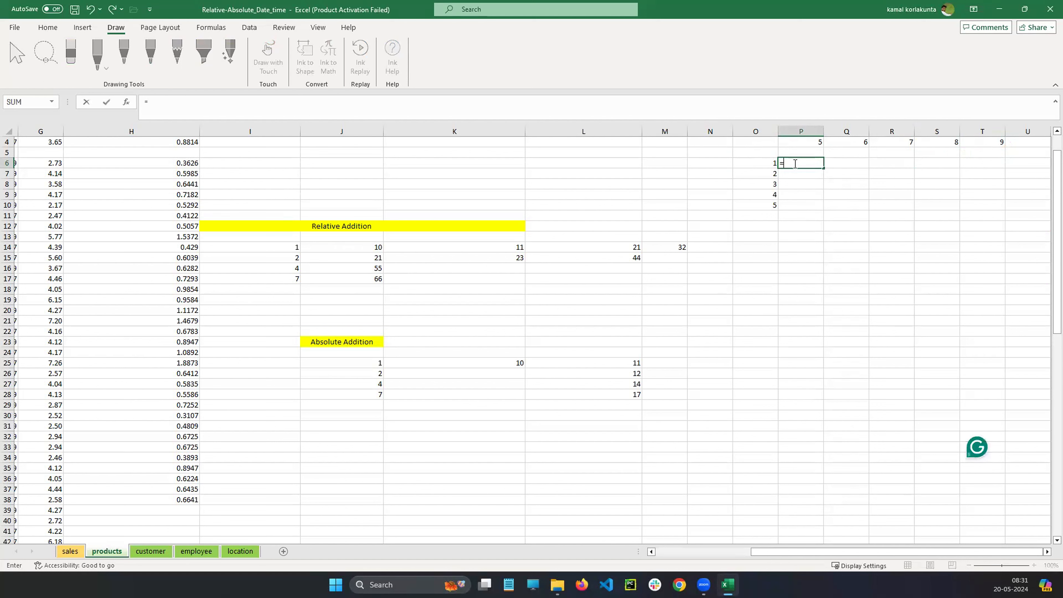
{"action": "left_click", "coordinate": [770, 162]}
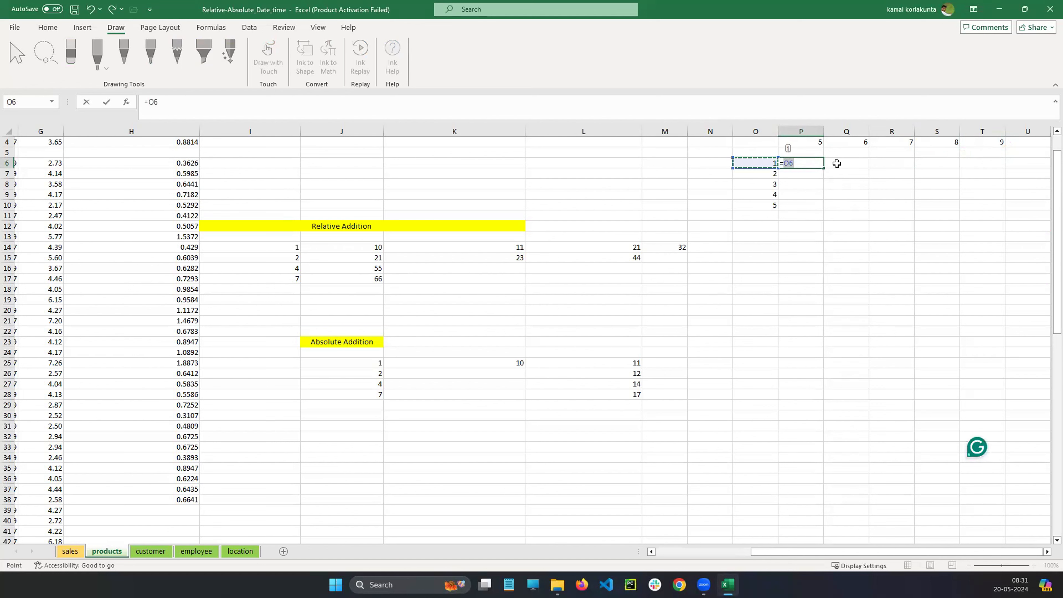
{"action": "left_click", "coordinate": [808, 163]}
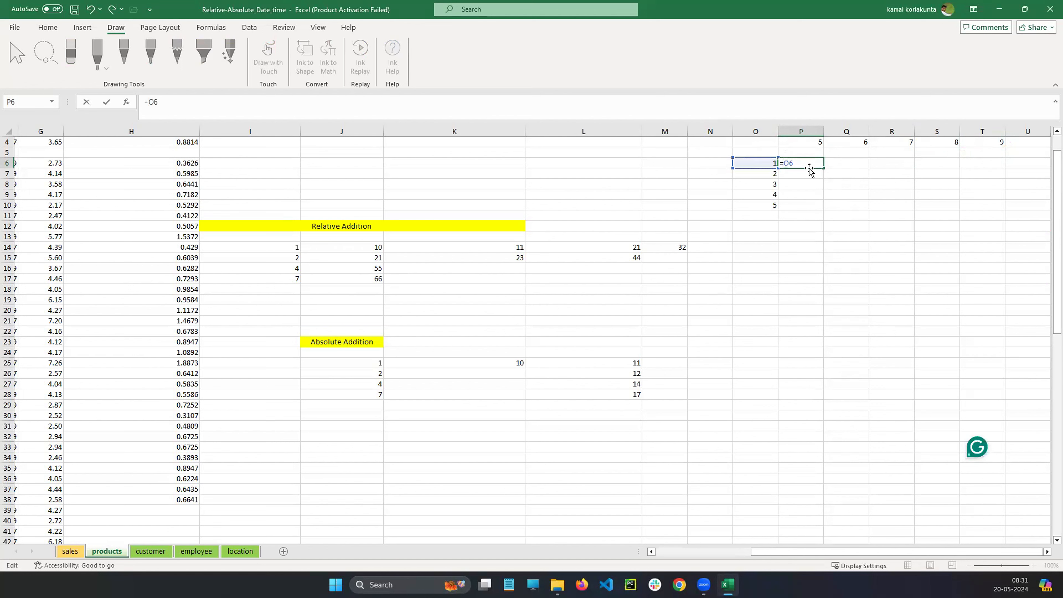
{"action": "left_click", "coordinate": [815, 142]}
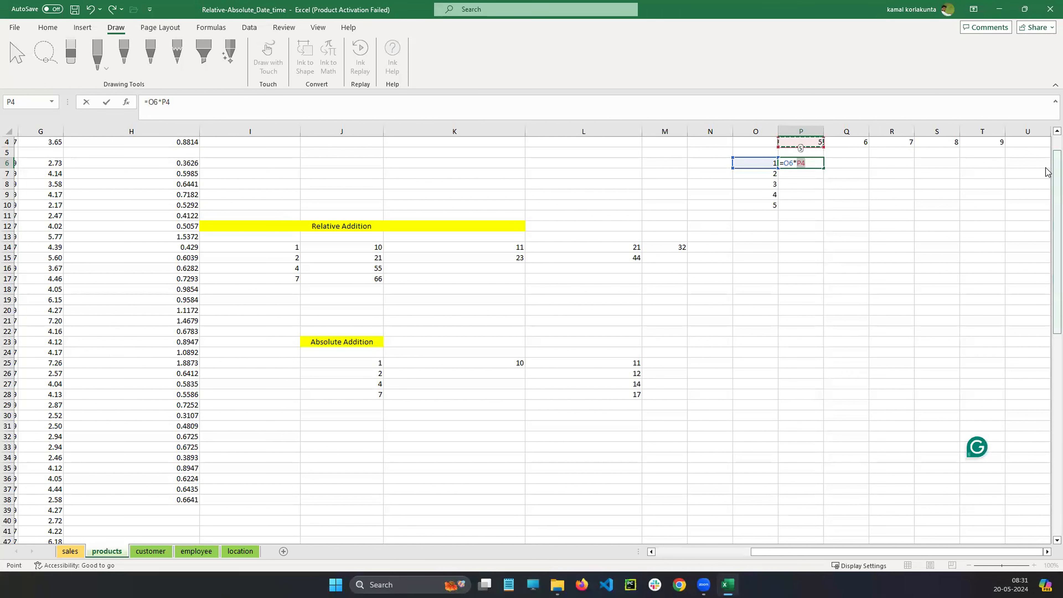
{"action": "left_click_drag", "start_coordinate": [1056, 154], "coordinate": [1056, 140]}
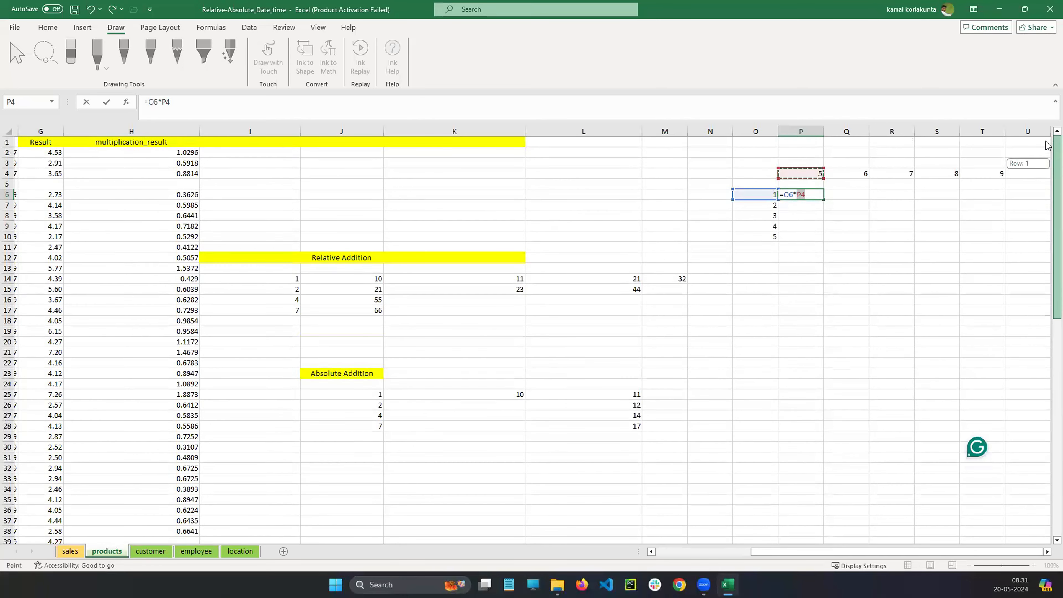
{"action": "key", "text": "Left"}
{"action": "key", "text": "Down"}
{"action": "key", "text": "Down"}
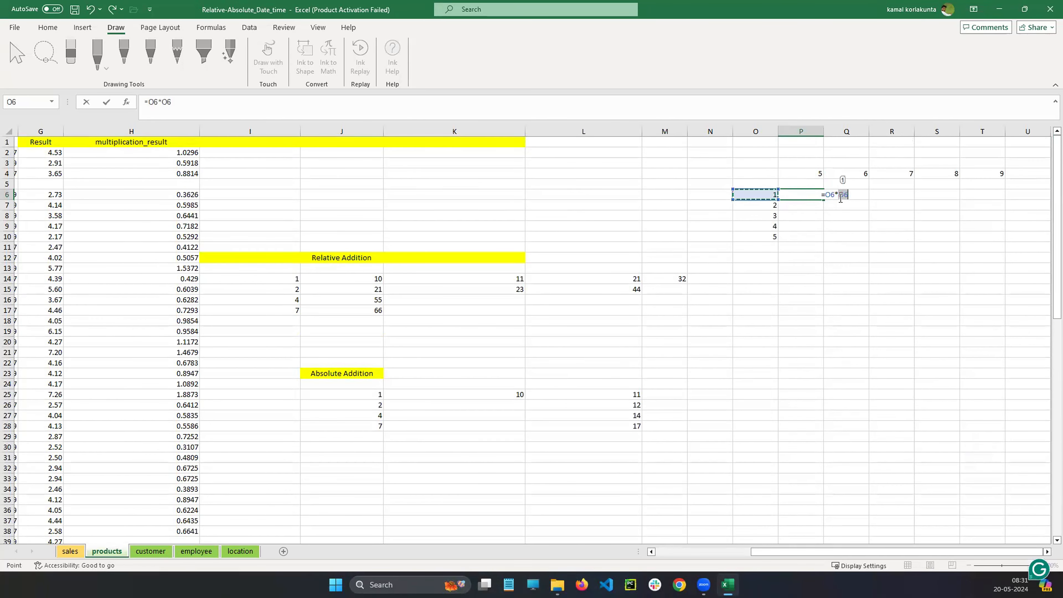
{"action": "key", "text": "ctrl+z"}
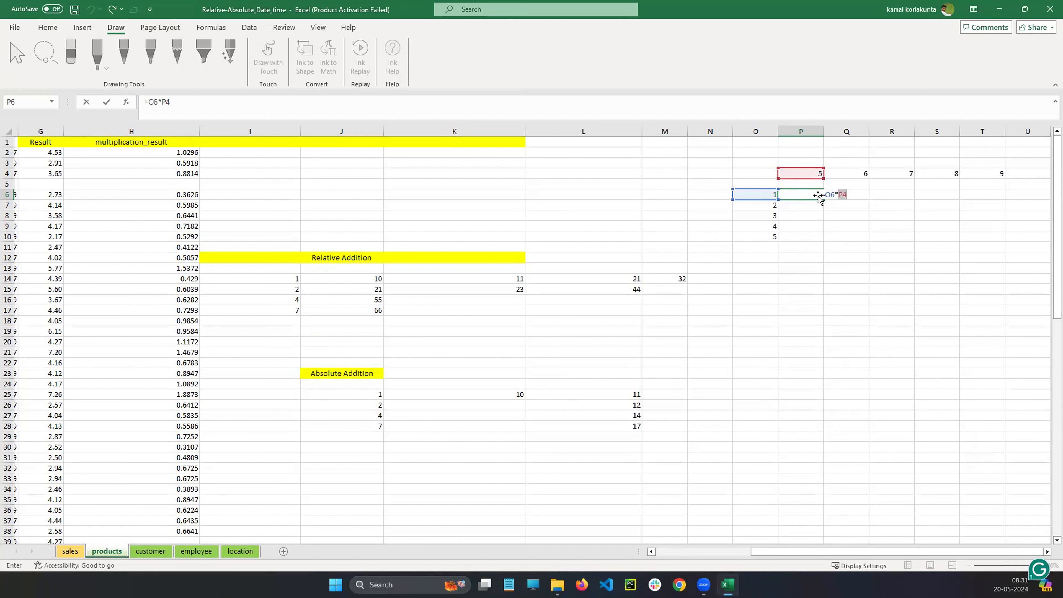
{"action": "key", "text": "BackSpace"}
{"action": "key", "text": "BackSpace"}
{"action": "key", "text": "BackSpace"}
{"action": "key", "text": "BackSpace"}
{"action": "key", "text": "BackSpace"}
{"action": "key", "text": "shift+Tab"}
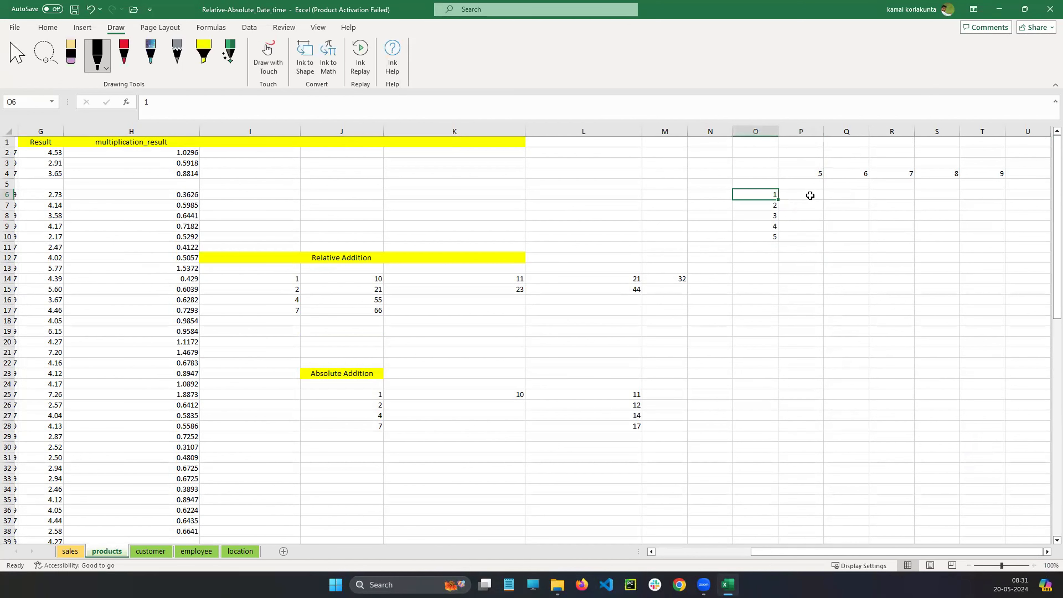
{"action": "key", "text": "F2"}
{"action": "key", "text": "Escape"}
{"action": "key", "text": "ctrl+Up"}
{"action": "key", "text": "Down"}
{"action": "key", "text": "Down"}
{"action": "key", "text": "Down"}
{"action": "key", "text": "Down"}
{"action": "key", "text": "Down"}
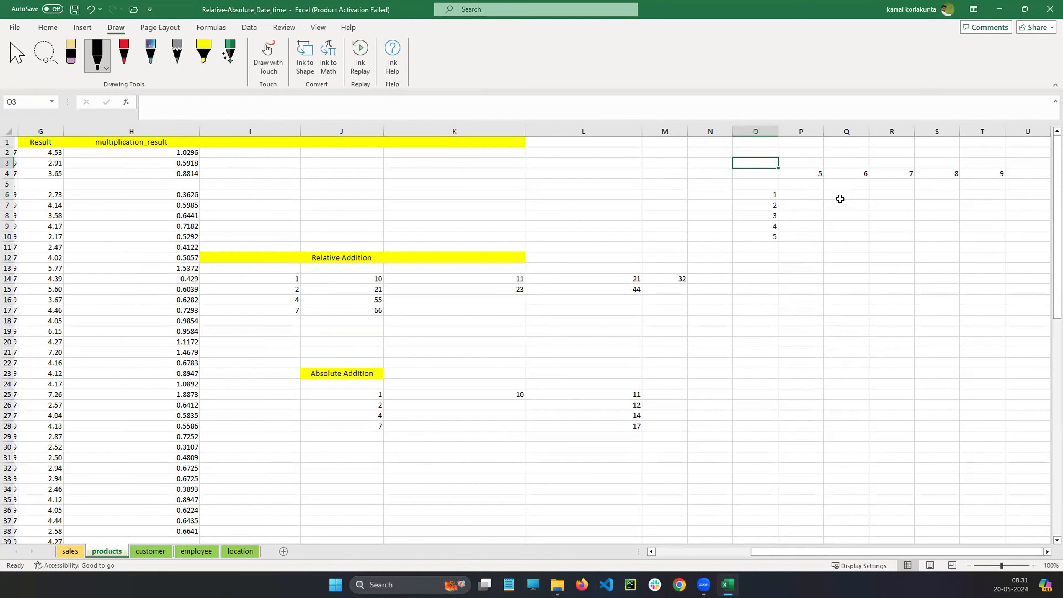
{"action": "key", "text": "Right"}
{"action": "left_click_drag", "start_coordinate": [907, 557], "coordinate": [759, 558]}
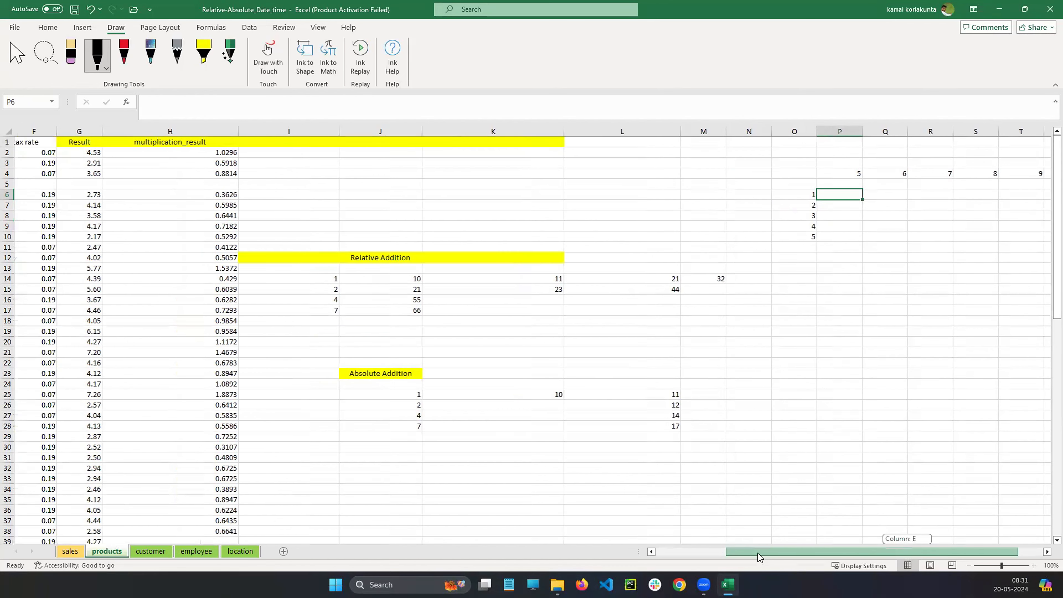
Enter the formula =O6*P4 in cell P6 to multiply the first row number by the first column number.
{"action": "left_click", "coordinate": [850, 197]}
{"action": "left_click", "coordinate": [812, 192]}
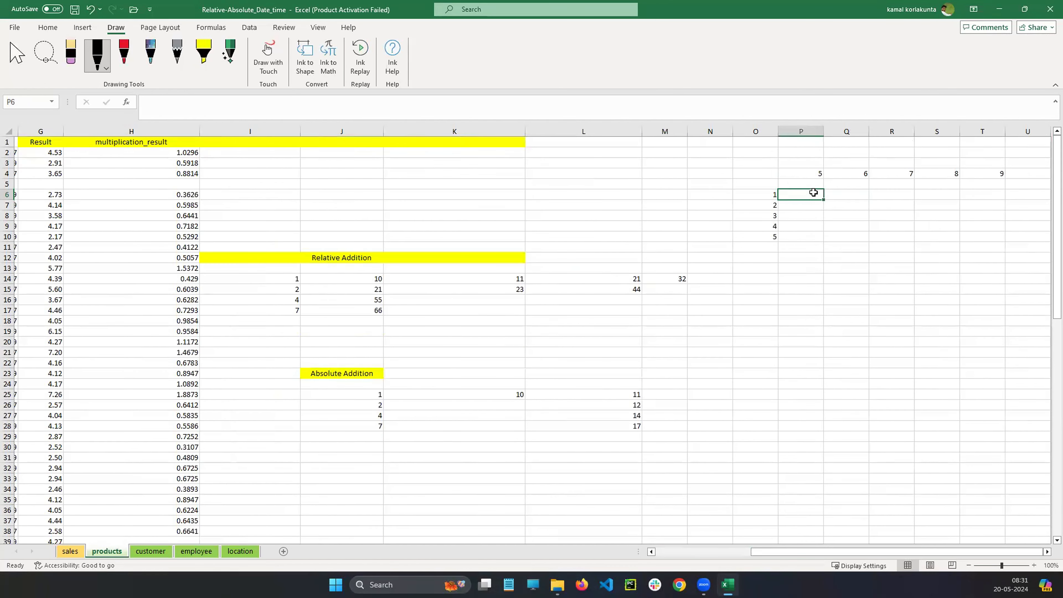
{"action": "double_click", "coordinate": [815, 193]}
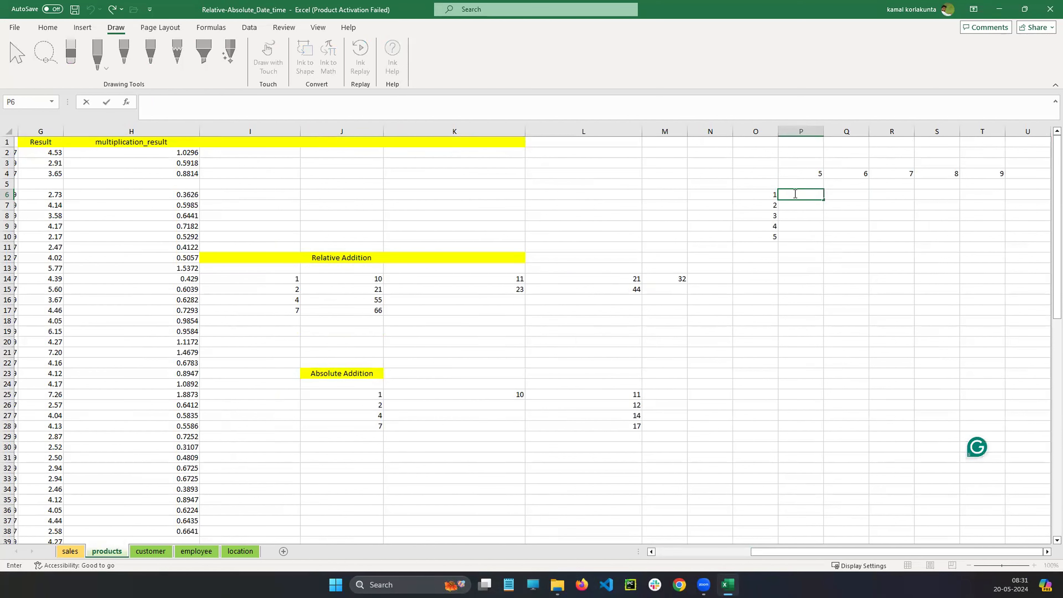
{"action": "type", "text": "="}
{"action": "left_click", "coordinate": [758, 195]}
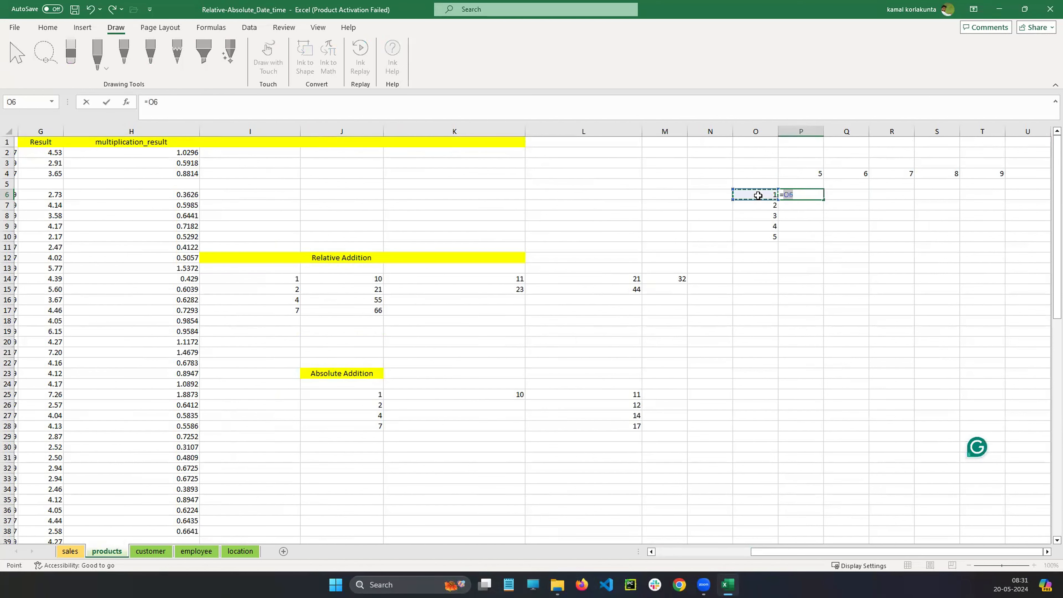
{"action": "left_click", "coordinate": [810, 195]}
{"action": "type", "text": "*"}
{"action": "left_click", "coordinate": [814, 173]}
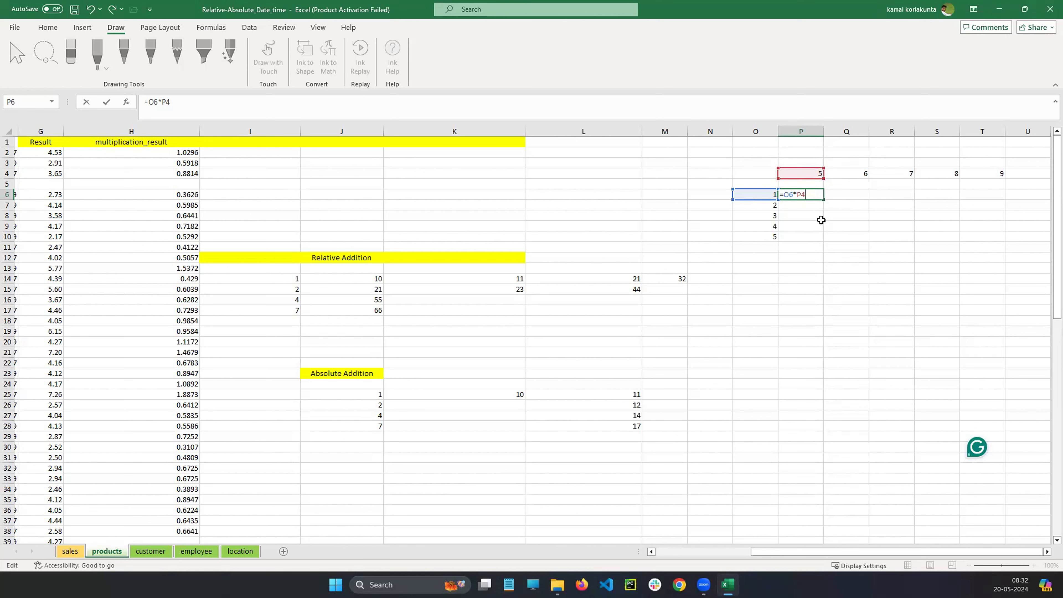
Circle the formula in P6 in red ink, draw arrows from it along the column and row, and clear the ink.
{"action": "left_click", "coordinate": [258, 181]}
{"action": "left_click_drag", "start_coordinate": [797, 188], "coordinate": [802, 237]}
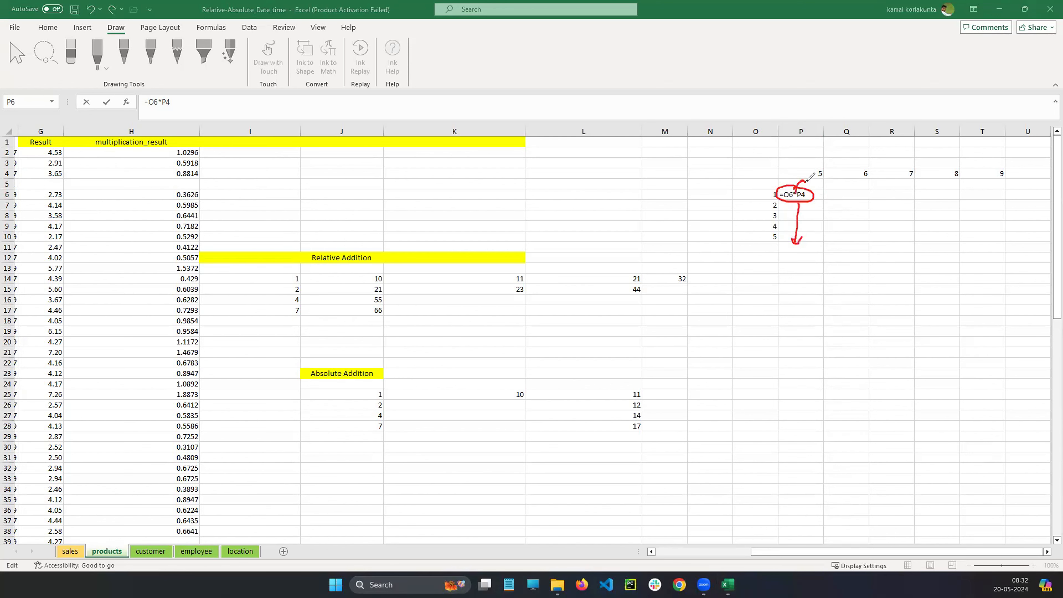
{"action": "left_click_drag", "start_coordinate": [805, 182], "coordinate": [802, 198]}
{"action": "left_click_drag", "start_coordinate": [842, 189], "coordinate": [836, 197]}
{"action": "left_click_drag", "start_coordinate": [791, 197], "coordinate": [789, 212]}
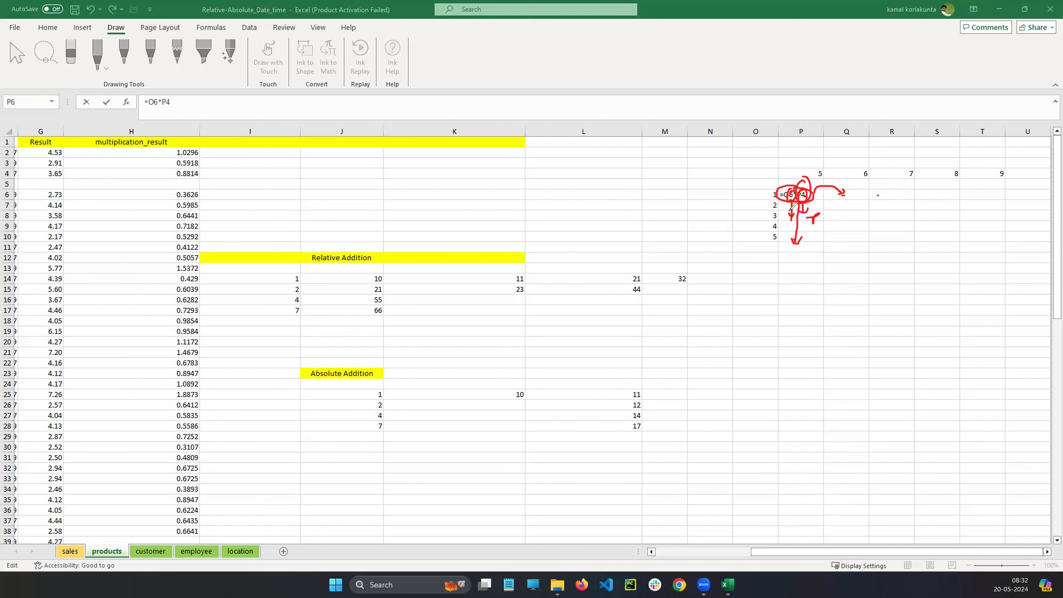
{"action": "left_click_drag", "start_coordinate": [789, 221], "coordinate": [786, 230]}
{"action": "left_click", "coordinate": [287, 145]}
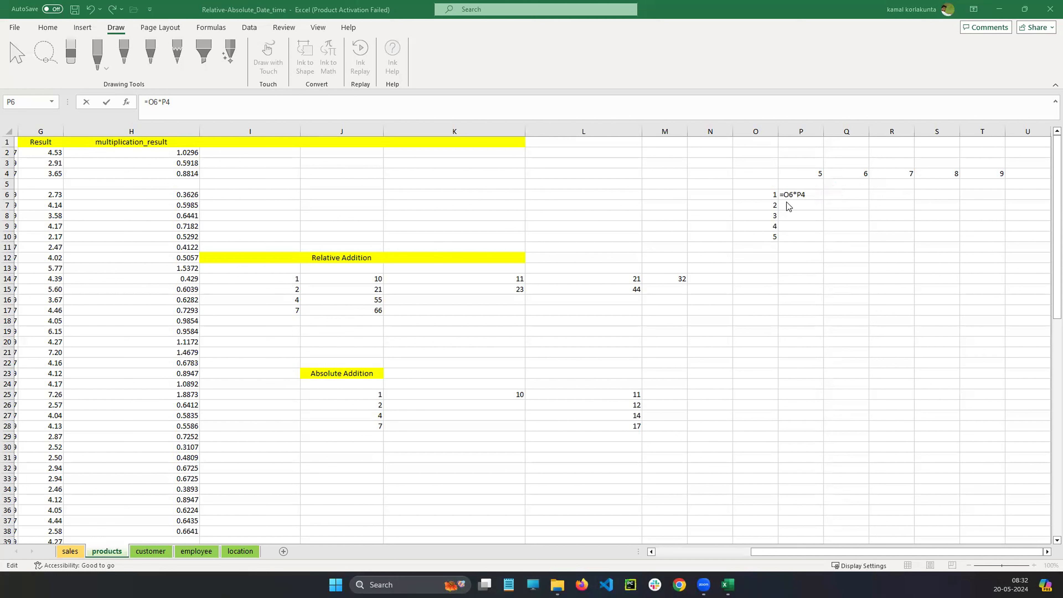
Add dollar signs to the P6 formula so it reads =$O6*$P$4, and review its references.
{"action": "left_click", "coordinate": [819, 194]}
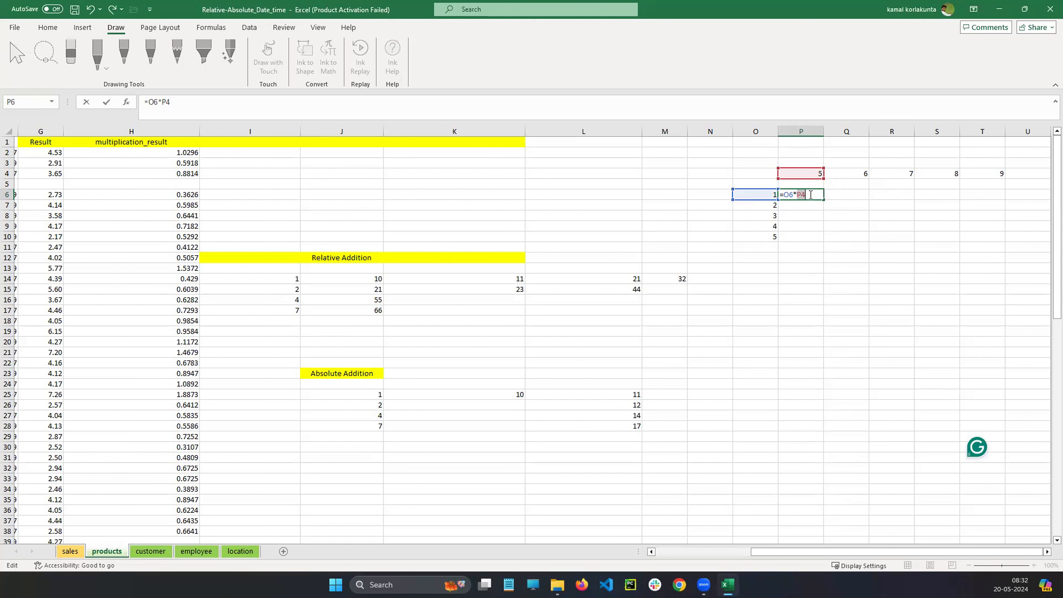
{"action": "key", "text": "Left"}
{"action": "key", "text": "Left"}
{"action": "type", "text": "$"}
{"action": "left_click", "coordinate": [804, 195]}
{"action": "type", "text": "$"}
{"action": "key", "text": "Return"}
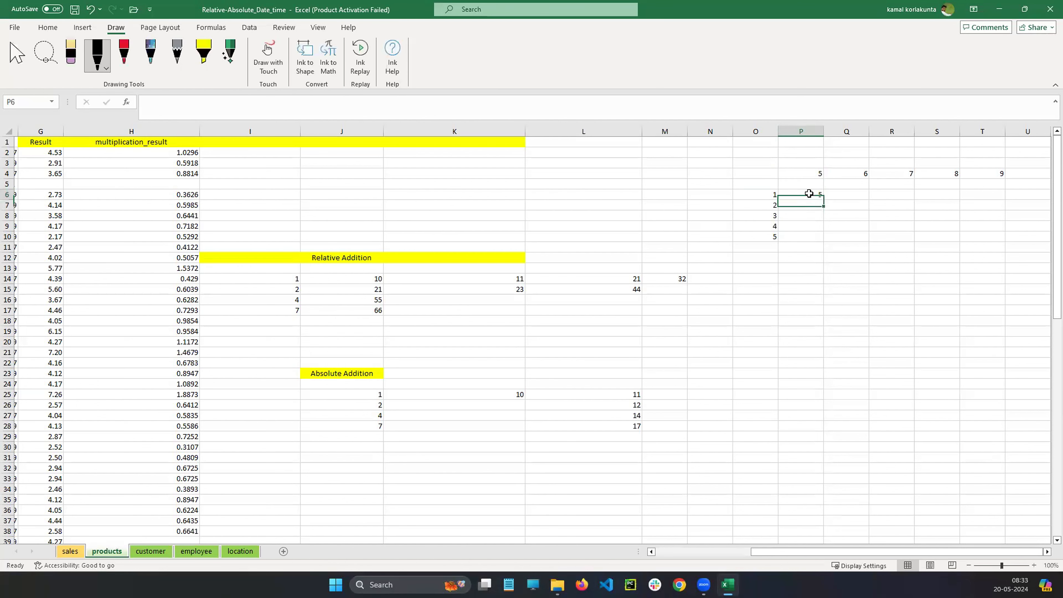
{"action": "double_click", "coordinate": [809, 194]}
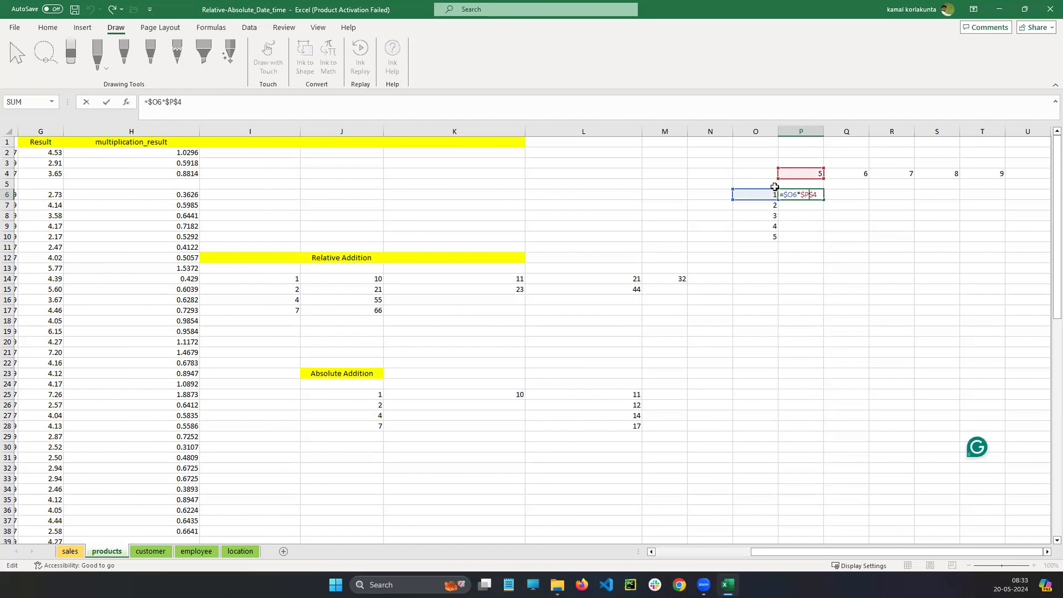
{"action": "double_click", "coordinate": [809, 195]}
{"action": "key", "text": "Return"}
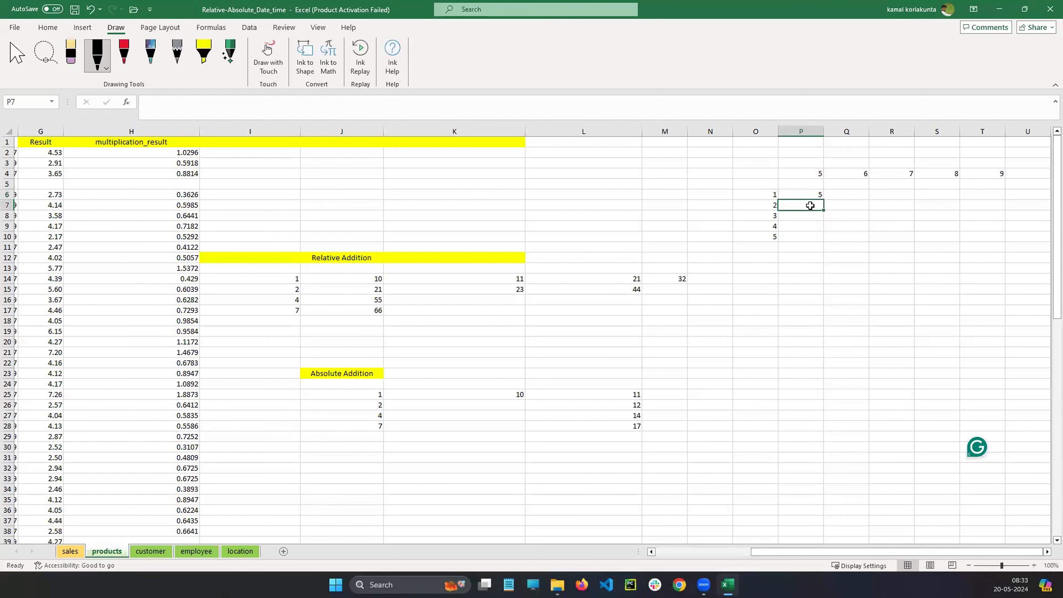
Try filling the P6 formula into Q6, check the copied references, and clear Q6.
{"action": "left_click", "coordinate": [766, 197]}
{"action": "left_click", "coordinate": [818, 196]}
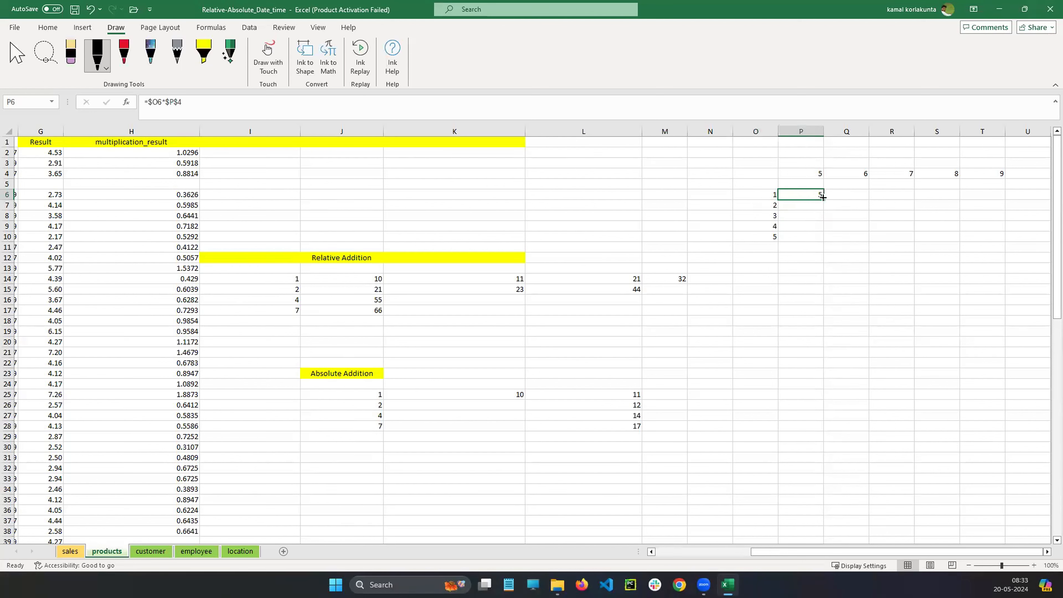
{"action": "left_click_drag", "start_coordinate": [822, 198], "coordinate": [868, 215]}
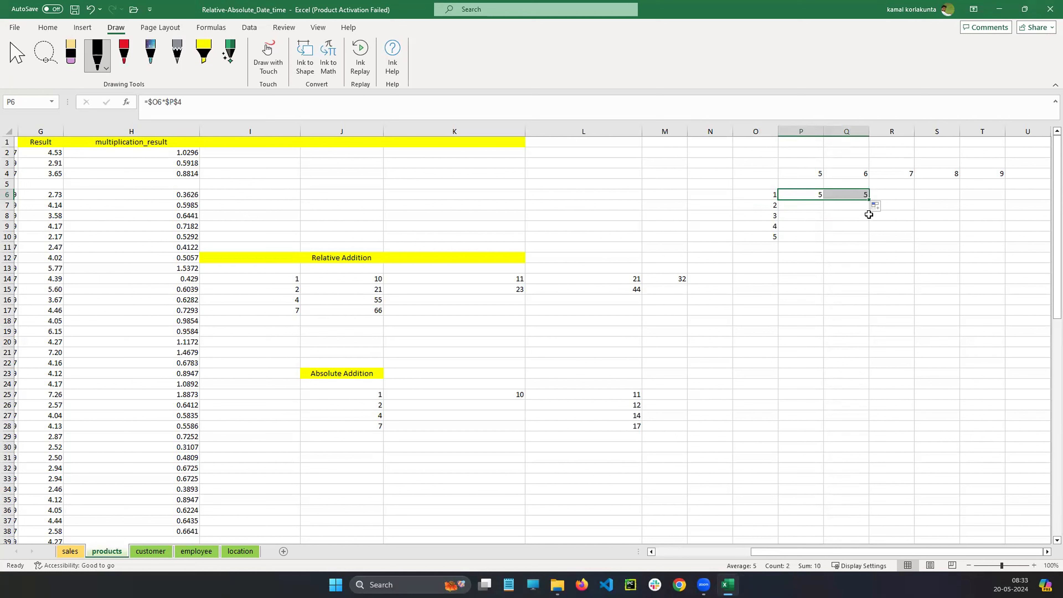
{"action": "double_click", "coordinate": [854, 196]}
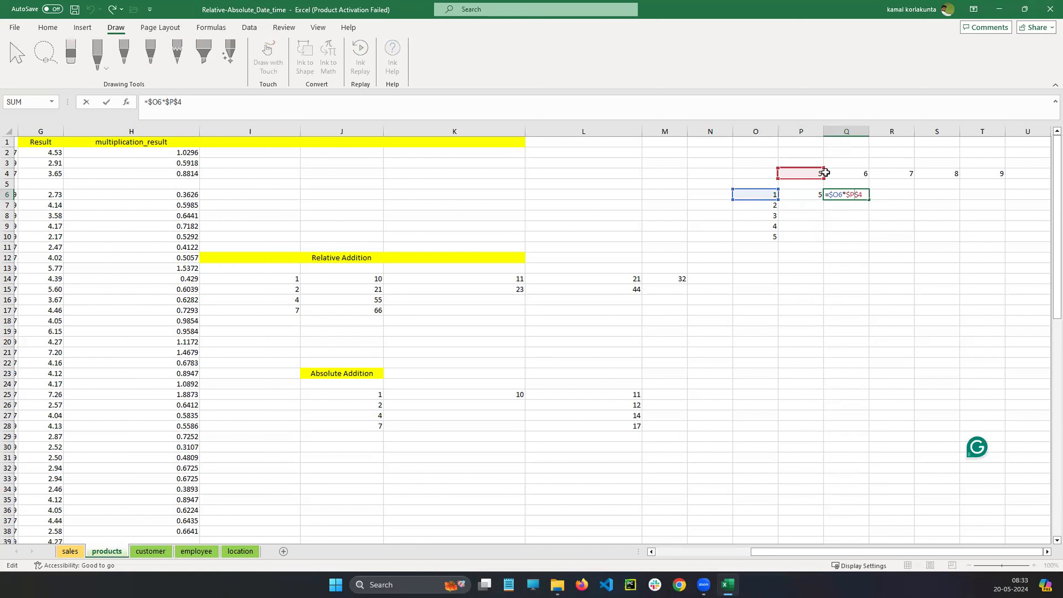
{"action": "left_click_drag", "start_coordinate": [865, 195], "coordinate": [829, 194]}
{"action": "key", "text": "BackSpace"}
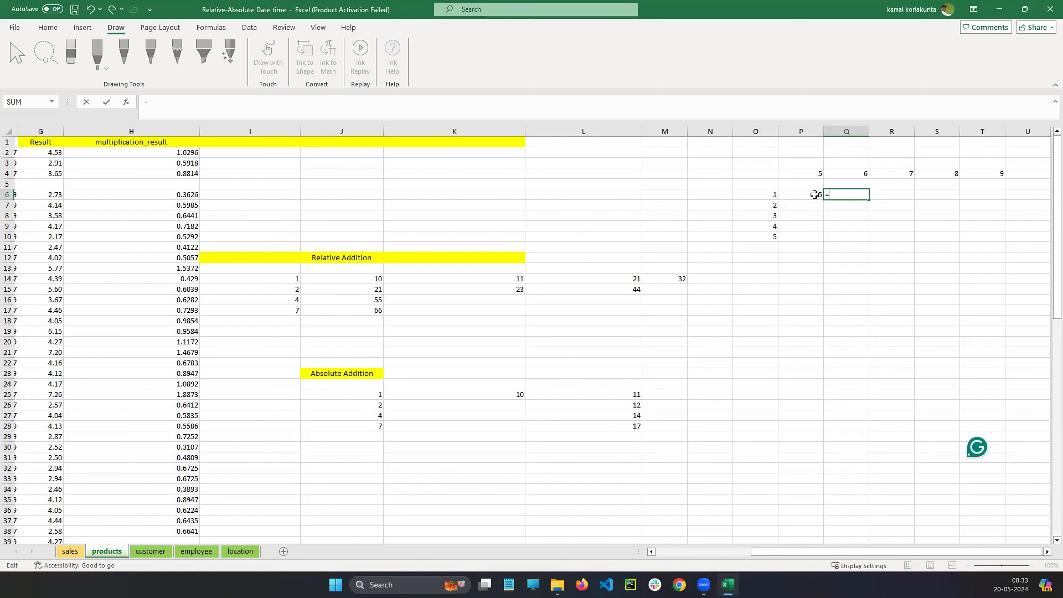
{"action": "key", "text": "Escape"}
Remove the dollar sign before O6 in the P6 formula so it reads =O6*$P$4.
{"action": "double_click", "coordinate": [819, 194]}
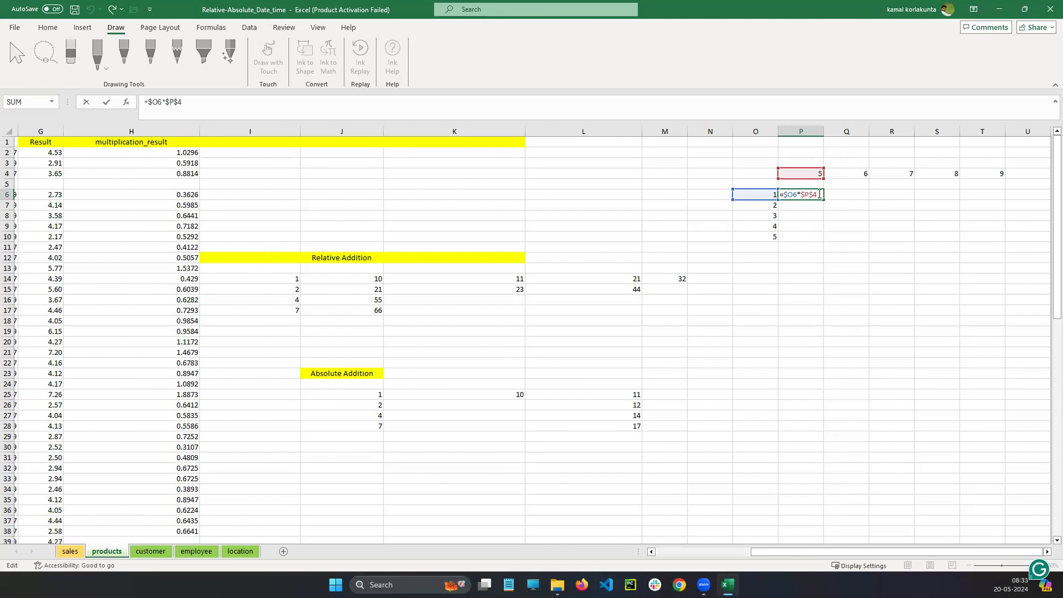
{"action": "left_click", "coordinate": [787, 195]}
{"action": "key", "text": "BackSpace"}
{"action": "key", "text": "Return"}
Fill the P6 formula down to P9 and across into Q6:Q9, and check the references in Q6.
{"action": "left_click", "coordinate": [818, 196]}
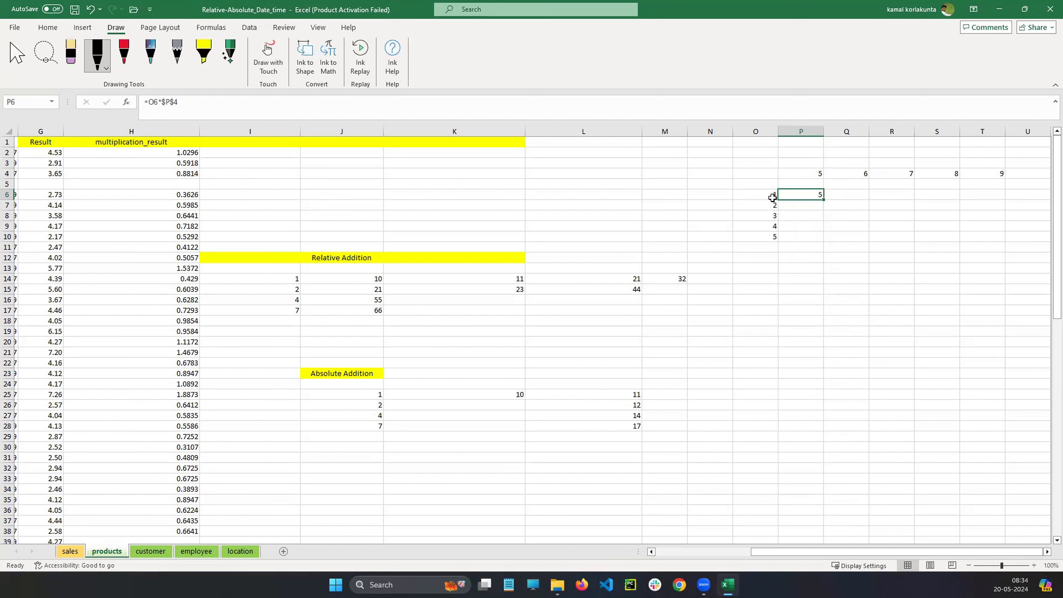
{"action": "left_click_drag", "start_coordinate": [824, 200], "coordinate": [823, 229]}
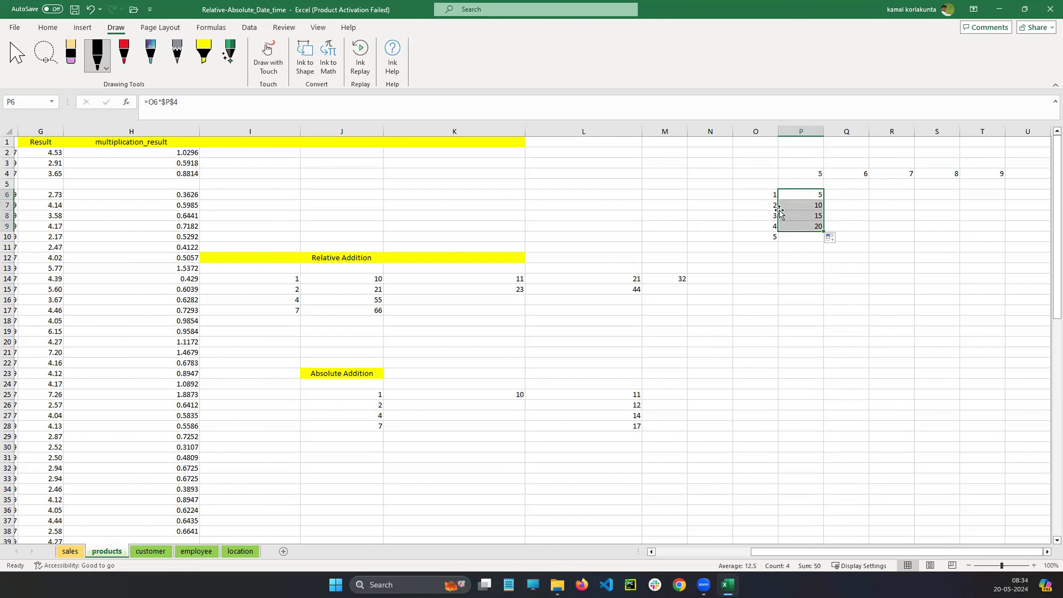
{"action": "left_click_drag", "start_coordinate": [823, 230], "coordinate": [866, 234]}
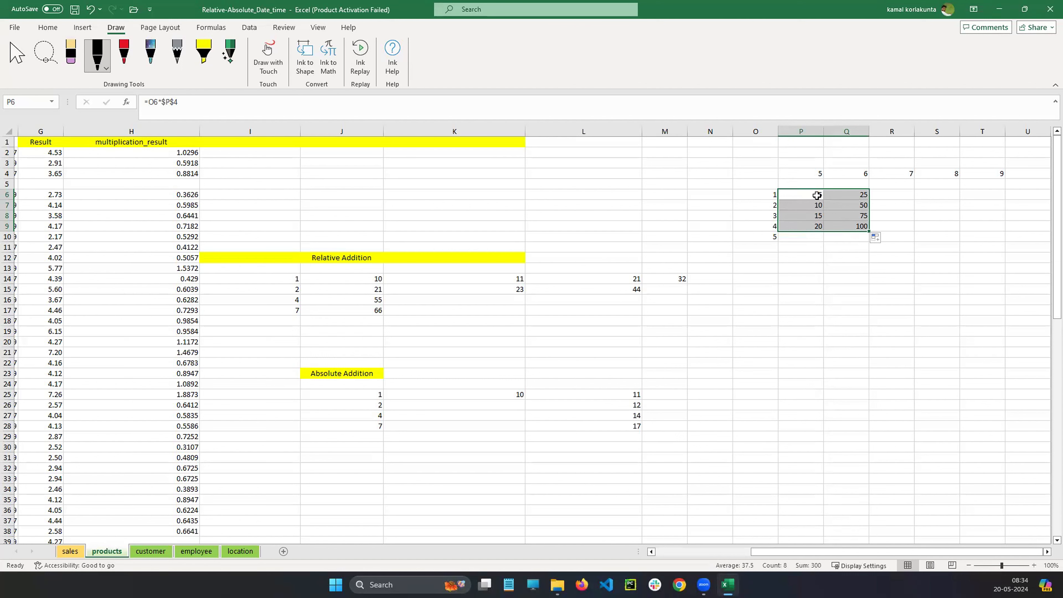
{"action": "left_click", "coordinate": [860, 193]}
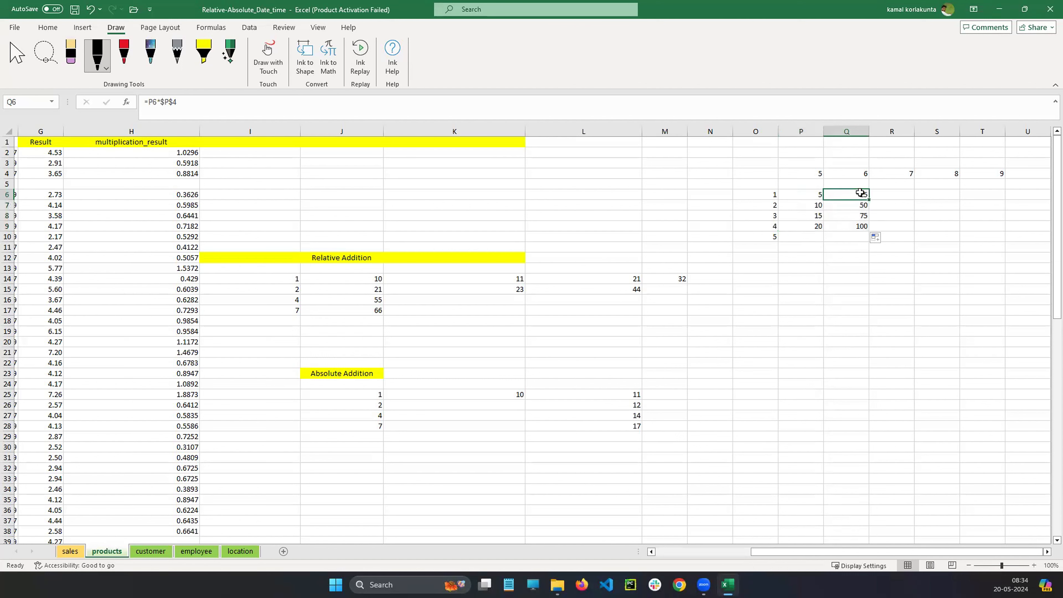
{"action": "double_click", "coordinate": [860, 193]}
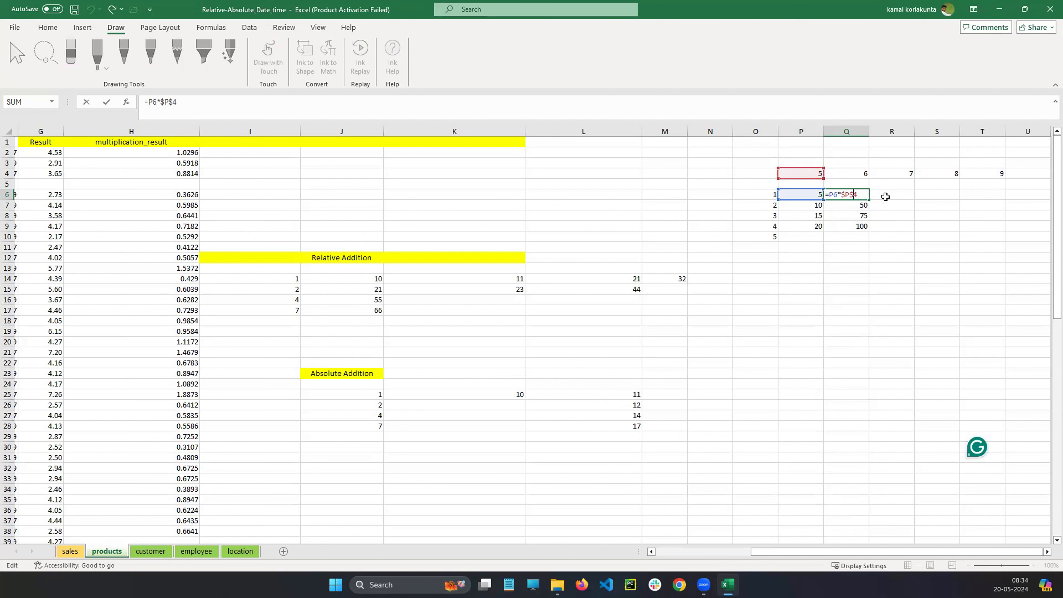
{"action": "key", "text": "Return"}
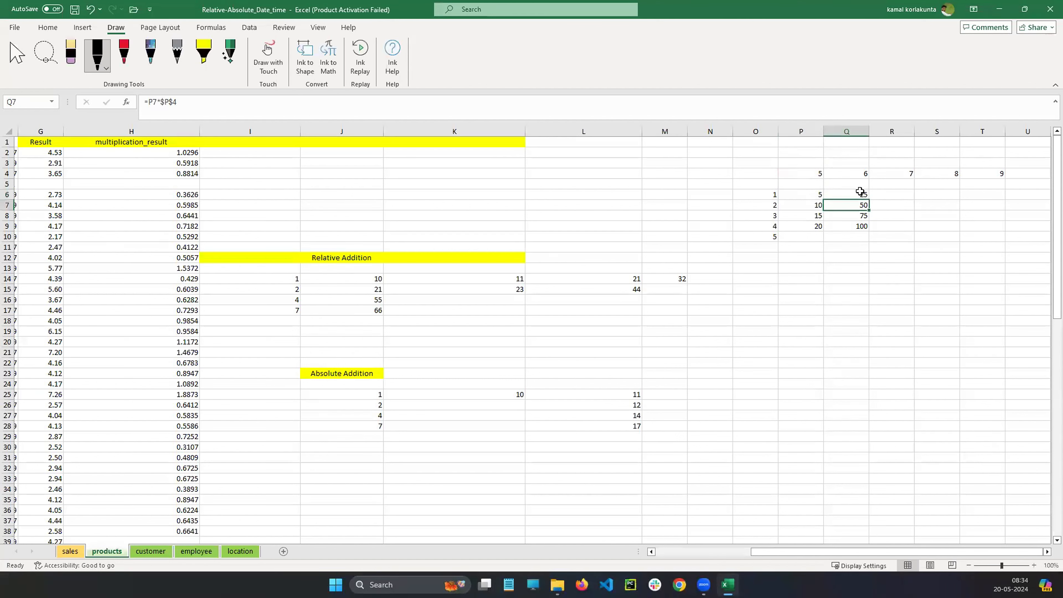
Undo the last fill of the P6 formula into Q6:Q9.
{"action": "left_click", "coordinate": [860, 192]}
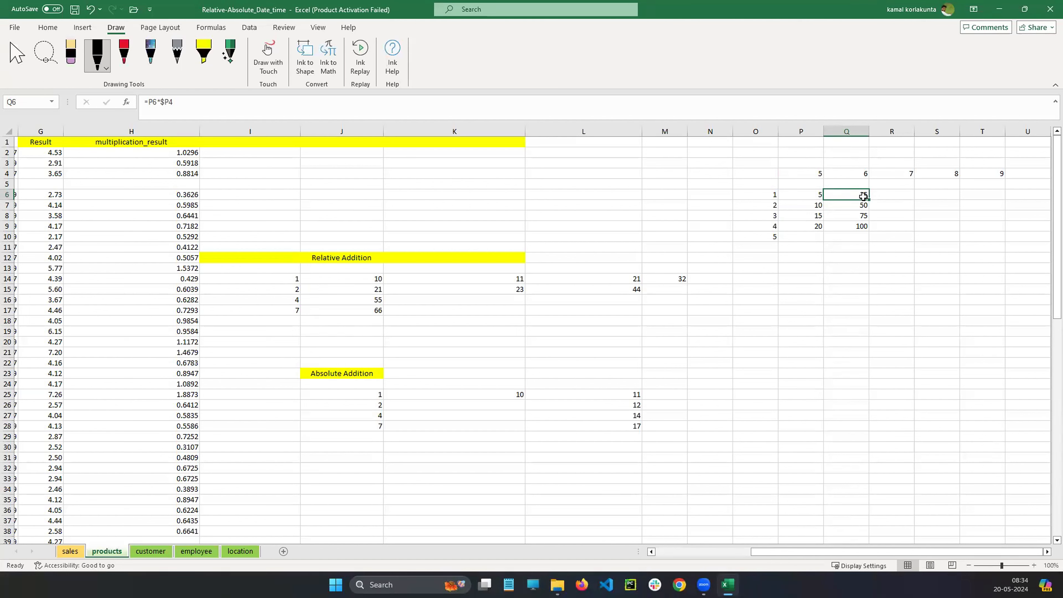
{"action": "key", "text": "ctrl+z"}
{"action": "key", "text": "ctrl+z"}
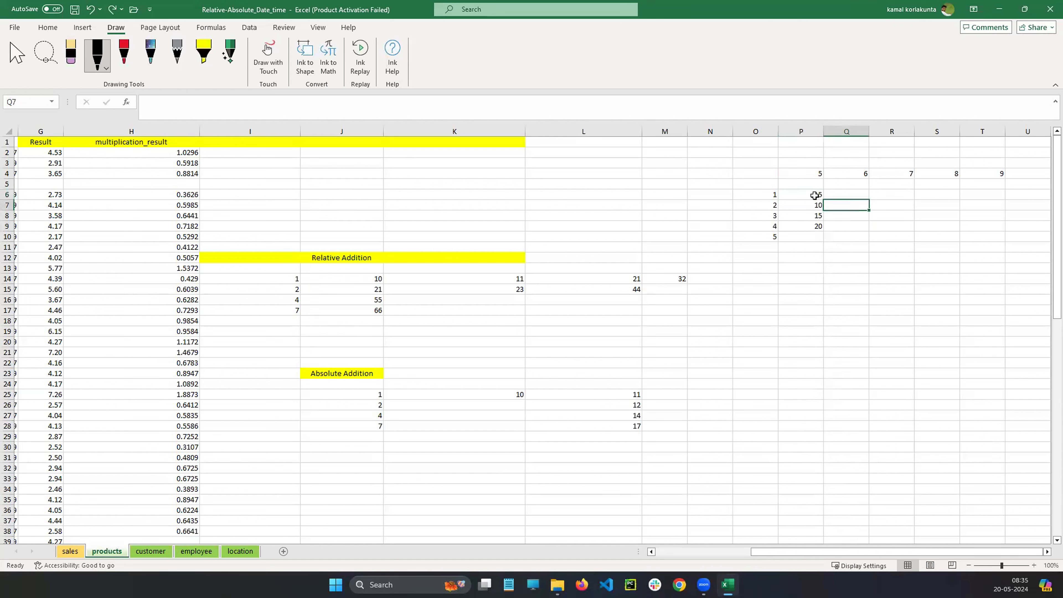
Remove the $P$4 reference from the P6 formula, leaving =O6*.
{"action": "double_click", "coordinate": [815, 196]}
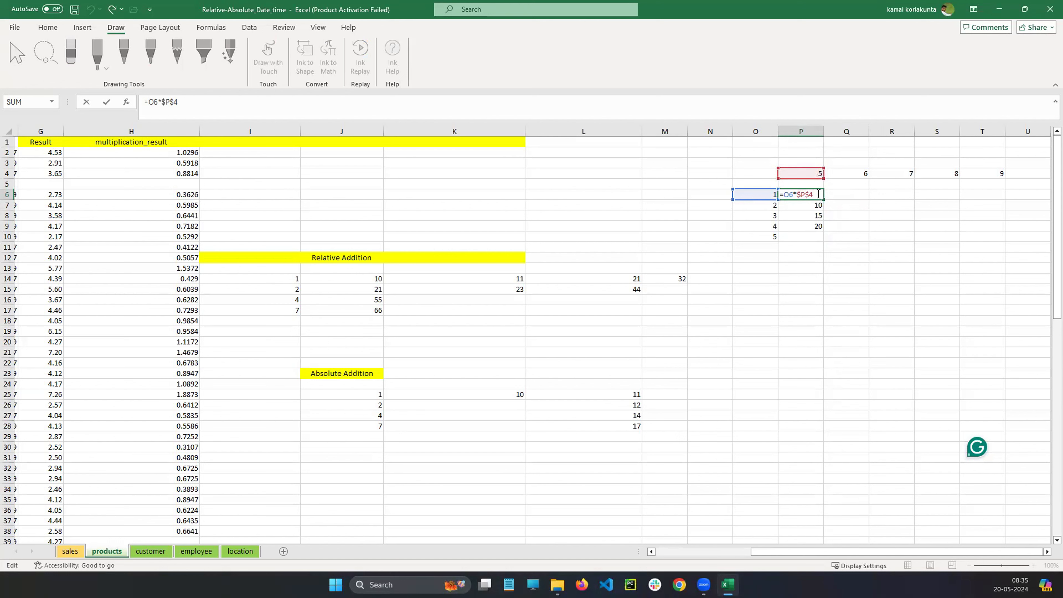
{"action": "key", "text": "BackSpace"}
{"action": "key", "text": "BackSpace"}
{"action": "key", "text": "BackSpace"}
{"action": "key", "text": "BackSpace"}
{"action": "key", "text": "BackSpace"}
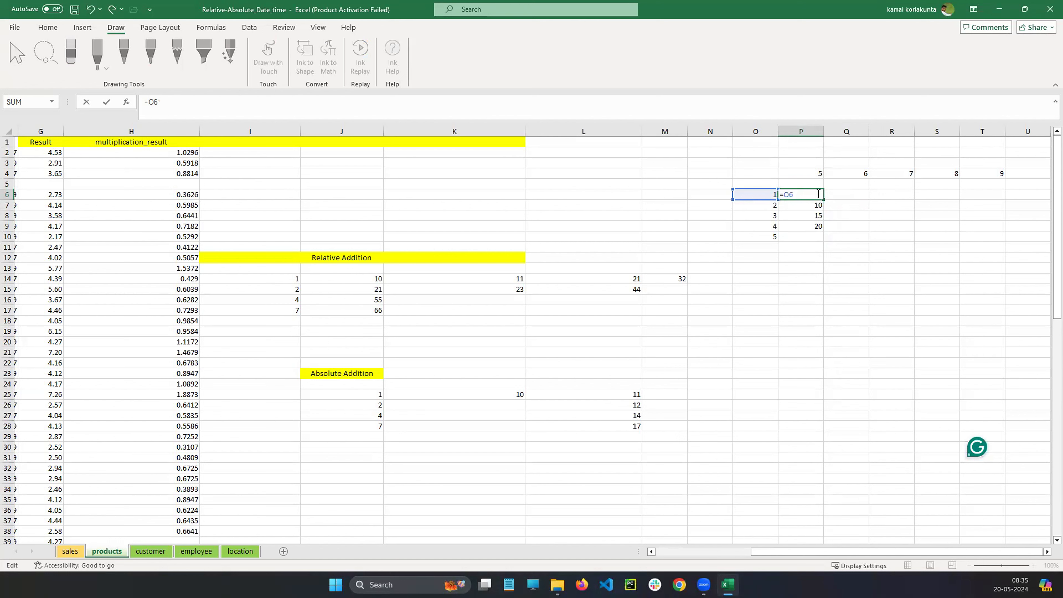
{"action": "type", "text": "*"}
{"action": "type", "text": "p"}
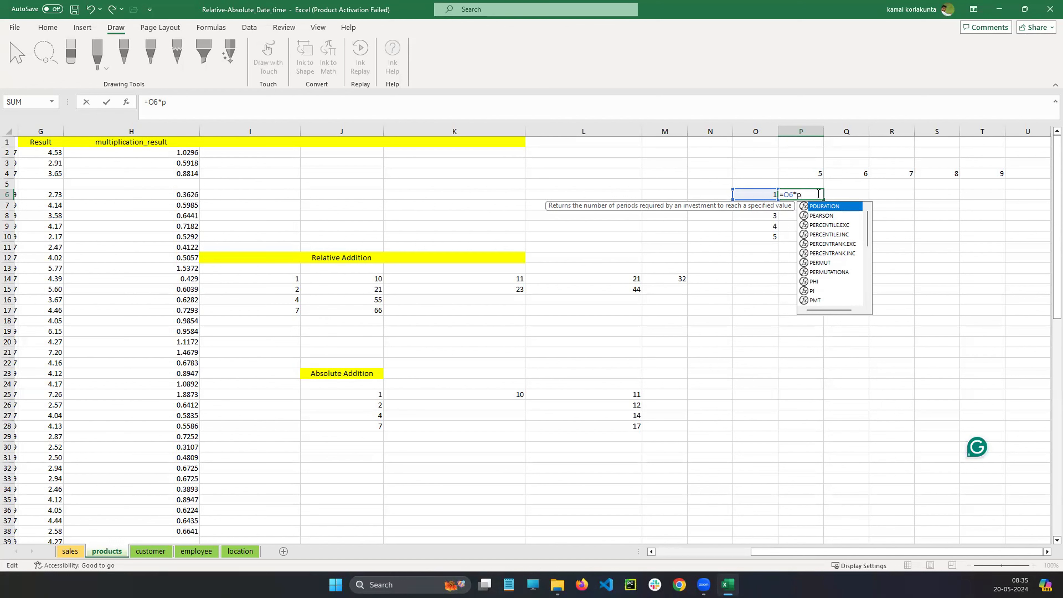
{"action": "type", "text": "$"}
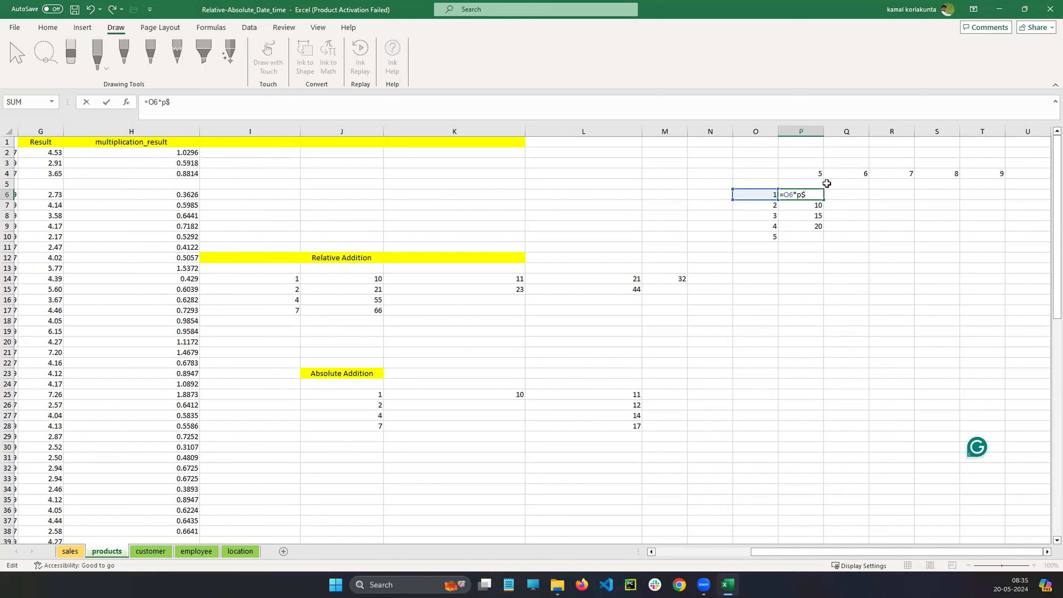
{"action": "key", "text": "Return"}
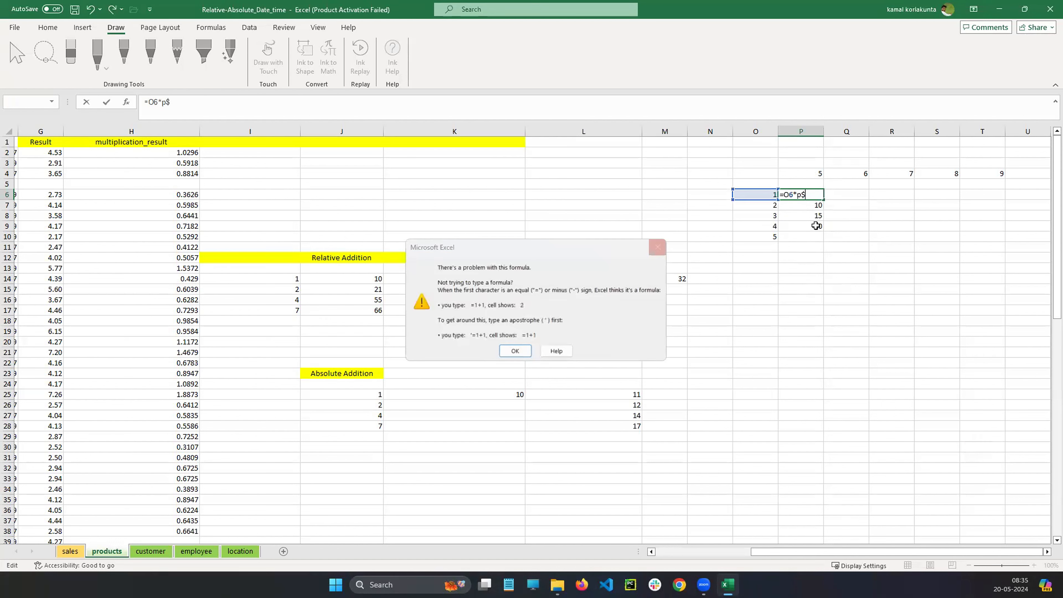
{"action": "key", "text": "Return"}
{"action": "key", "text": "BackSpace"}
{"action": "key", "text": "BackSpace"}
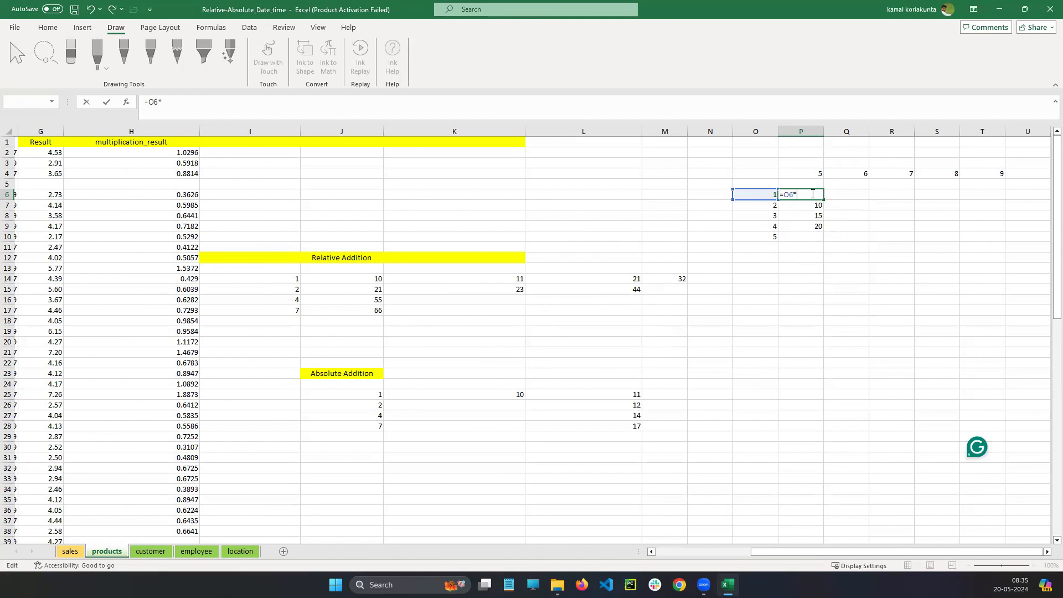
Complete the P6 formula with a row-locked reference to P4 so it reads =O6*P$4.
{"action": "left_click", "coordinate": [817, 172]}
{"action": "left_click", "coordinate": [802, 196]}
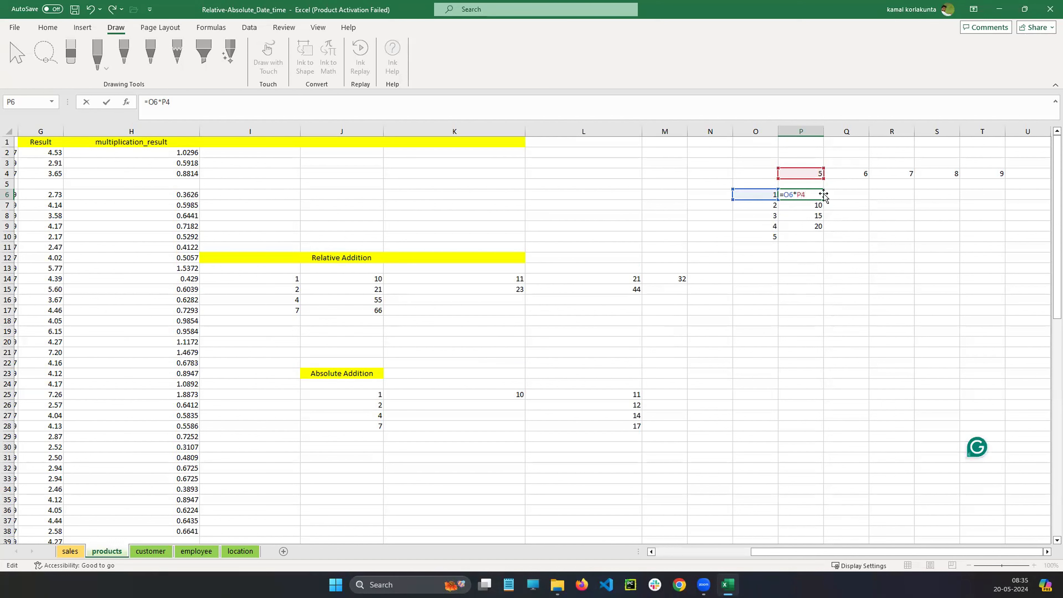
{"action": "type", "text": "$"}
{"action": "key", "text": "ctrl+Return"}
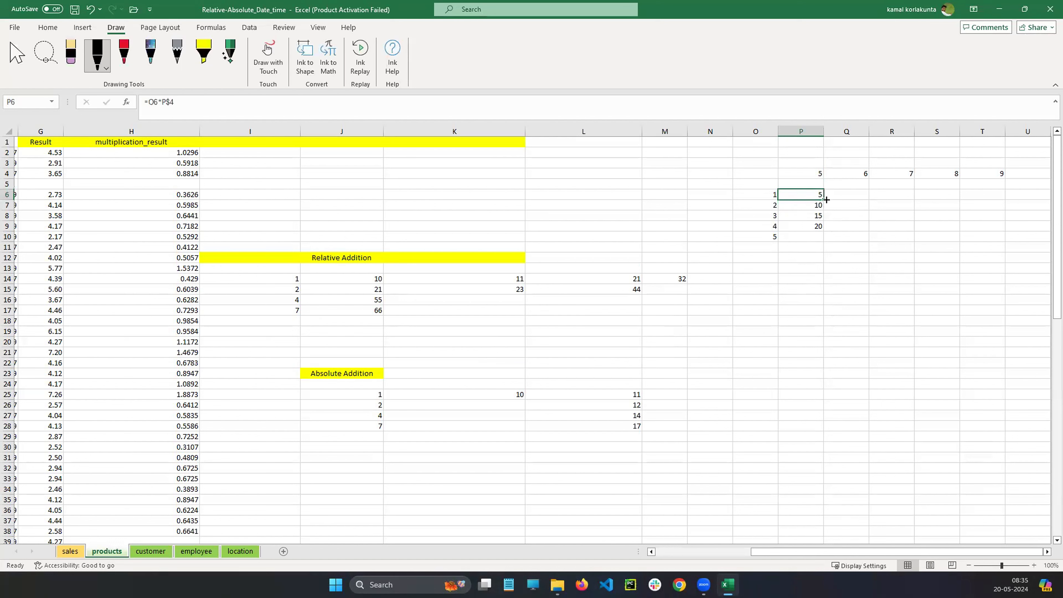
Fill the P6 formula through P6:Q10 and check the copied references in Q6.
{"action": "left_click_drag", "start_coordinate": [823, 200], "coordinate": [855, 240]}
{"action": "key", "text": "ctrl+r"}
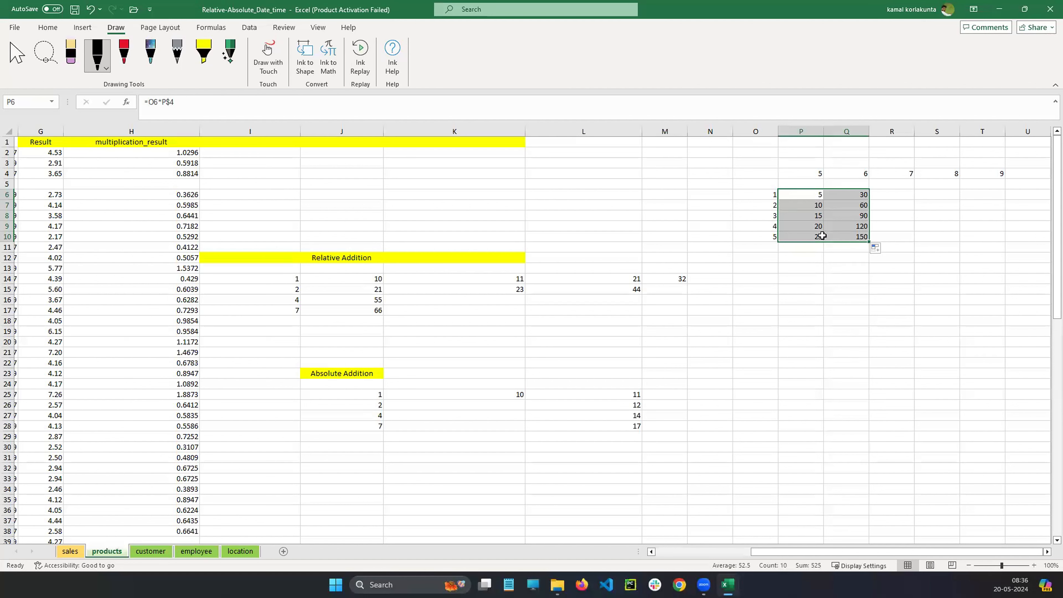
{"action": "left_click", "coordinate": [859, 194]}
{"action": "double_click", "coordinate": [861, 195]}
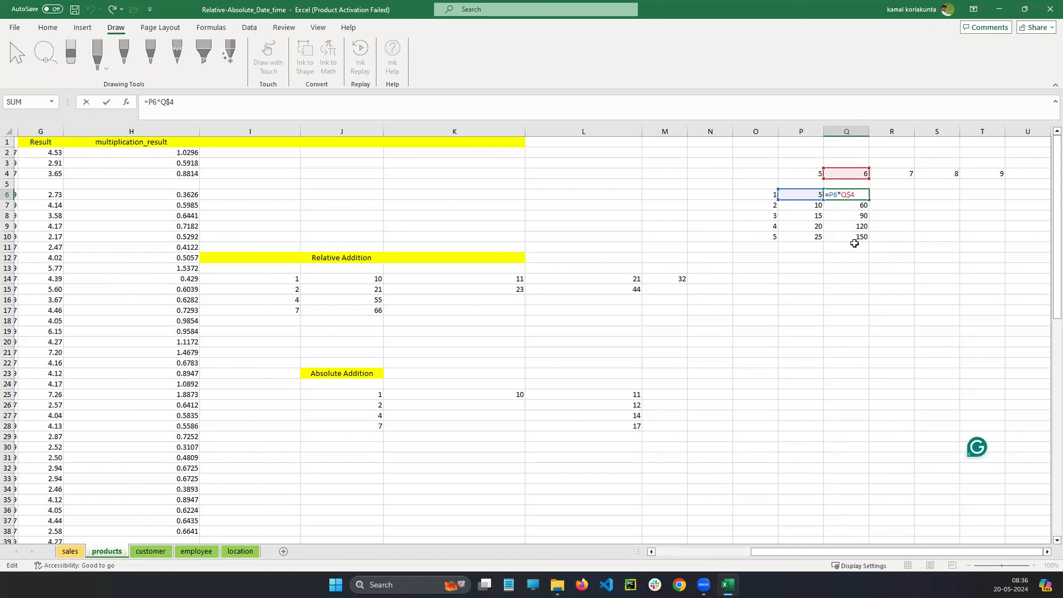
{"action": "key", "text": "Return"}
Lock column O in the P6 formula so it reads =$O6*P$4, and fill it down to P10.
{"action": "double_click", "coordinate": [796, 194]}
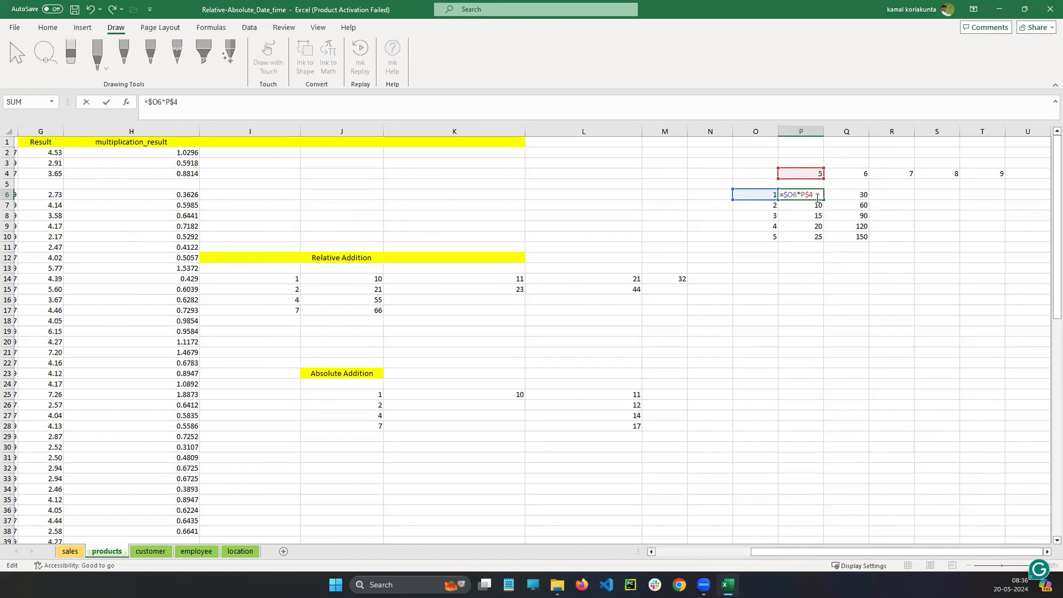
{"action": "key", "text": "Return"}
{"action": "left_click", "coordinate": [813, 196]}
{"action": "left_click_drag", "start_coordinate": [823, 197], "coordinate": [824, 241]}
{"action": "left_click", "coordinate": [830, 258]}
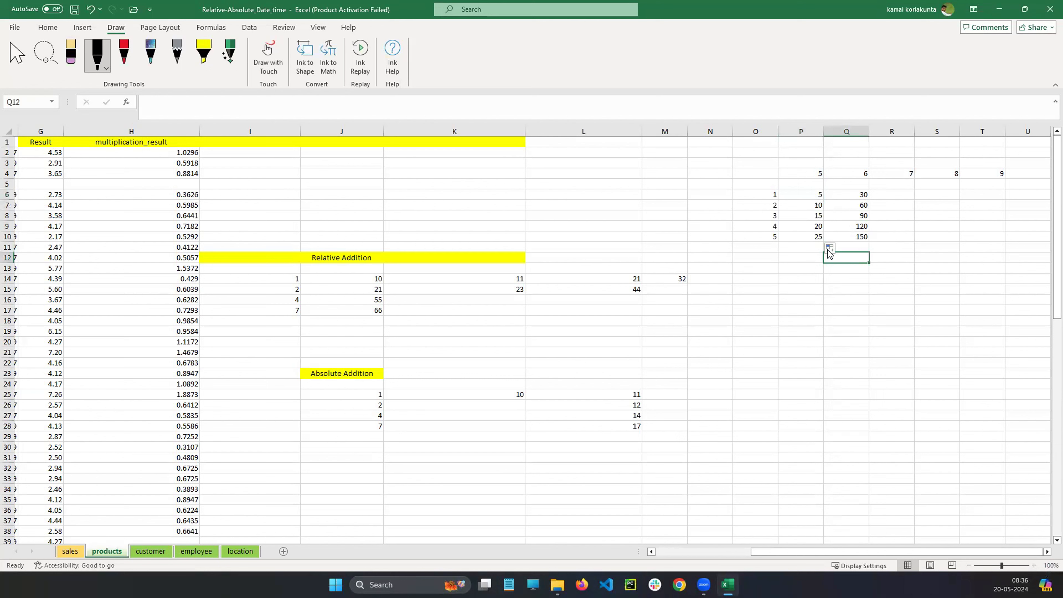
Fill the P6 formula across to column T and down to row 10, covering P6:T10.
{"action": "left_click", "coordinate": [808, 198]}
{"action": "left_click_drag", "start_coordinate": [823, 200], "coordinate": [868, 240]}
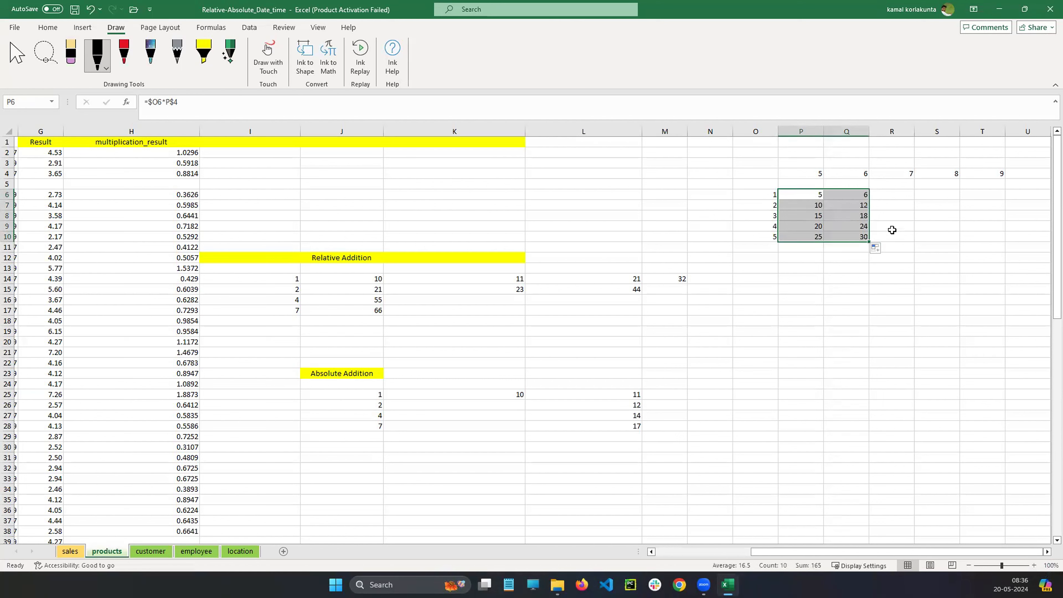
{"action": "left_click", "coordinate": [908, 209]}
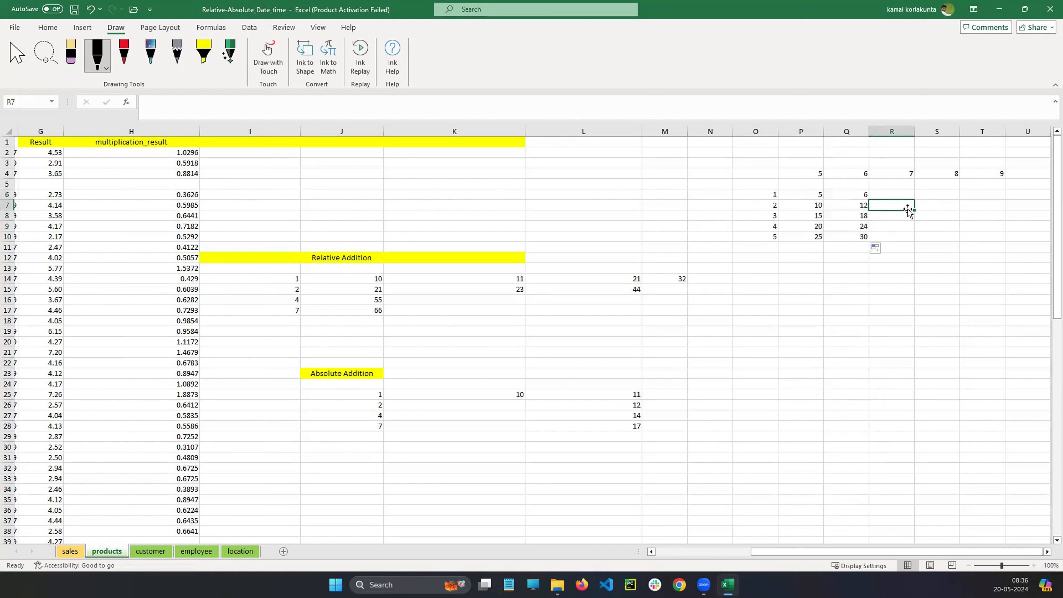
{"action": "left_click", "coordinate": [810, 195]}
{"action": "left_click_drag", "start_coordinate": [821, 196], "coordinate": [1007, 254]}
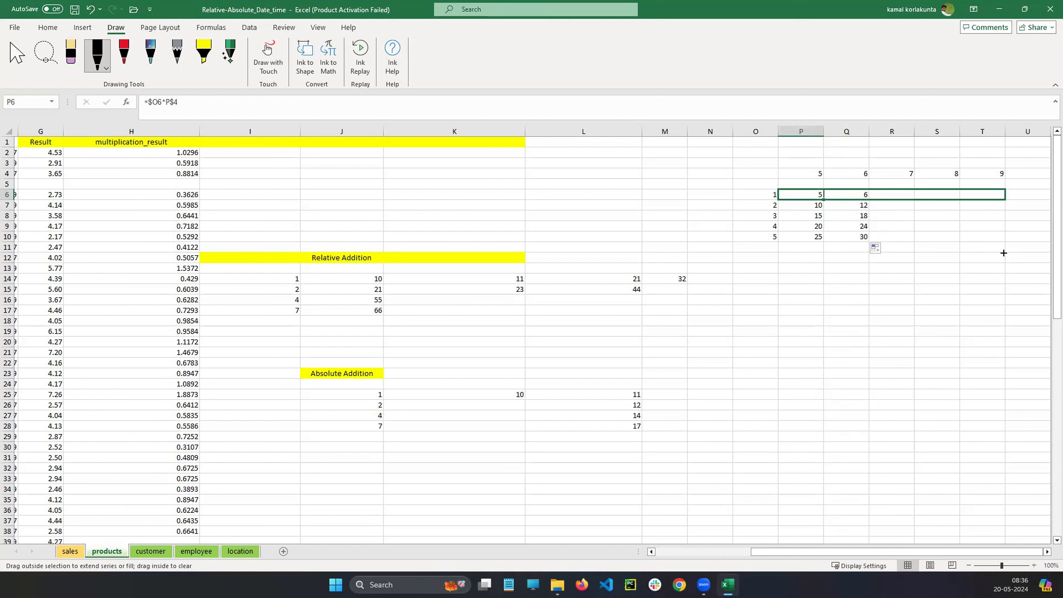
{"action": "left_click_drag", "start_coordinate": [1004, 197], "coordinate": [1006, 244]}
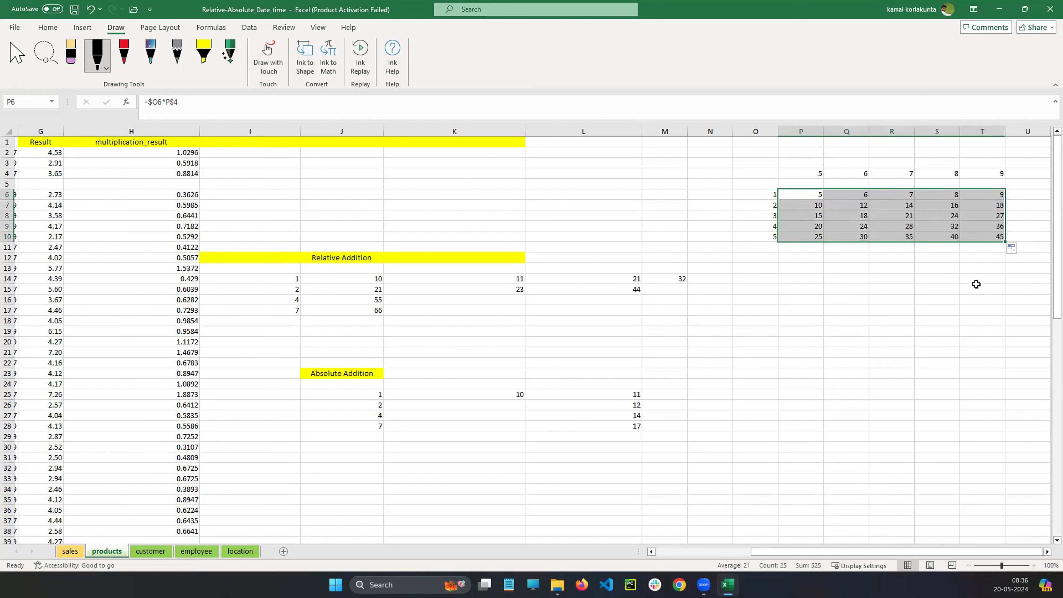
{"action": "left_click", "coordinate": [936, 283]}
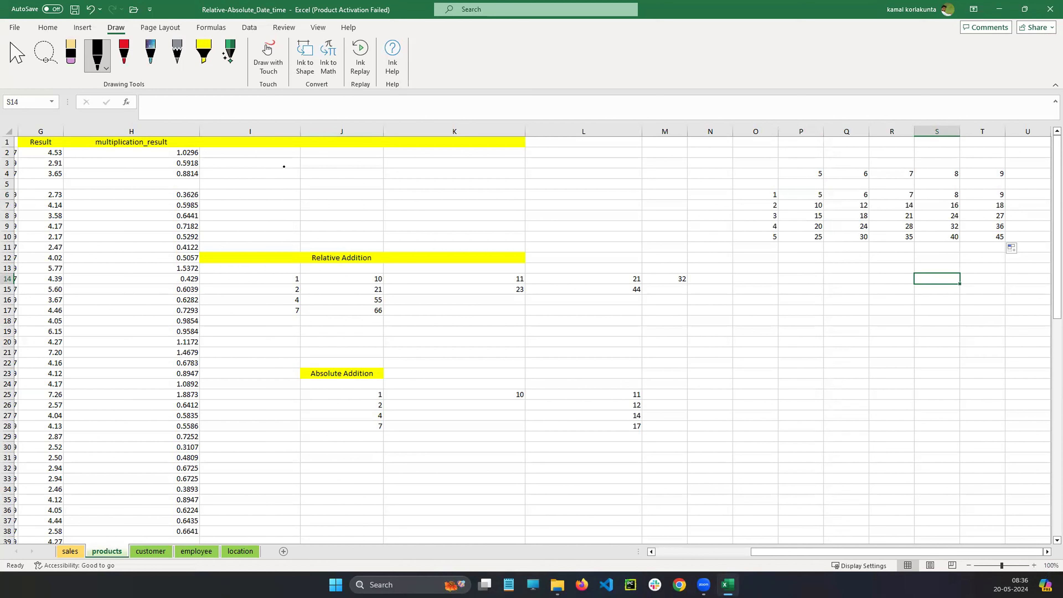
Annotate the first grid row in red with the reference P$4, circling the 4 and adding an arrow toward the right.
{"action": "left_click", "coordinate": [822, 185]}
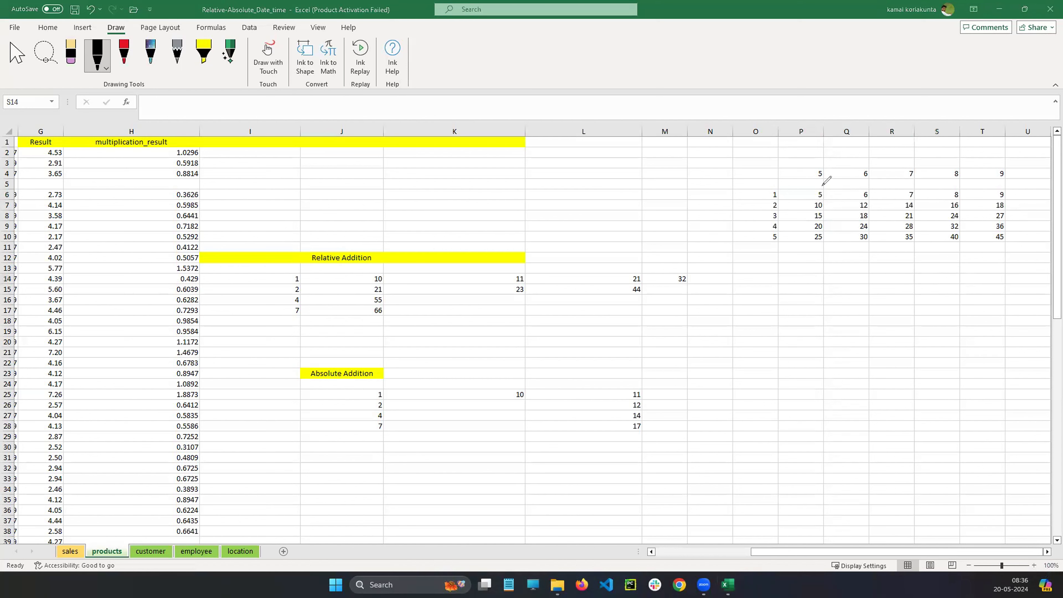
{"action": "mouse_move", "coordinate": [823, 185]}
{"action": "left_mouse_down"}
{"action": "mouse_move", "coordinate": [792, 192]}
{"action": "mouse_move", "coordinate": [801, 194]}
{"action": "left_mouse_up"}
{"action": "left_click_drag", "start_coordinate": [809, 190], "coordinate": [825, 186]}
{"action": "mouse_move", "coordinate": [791, 187]}
{"action": "left_mouse_down"}
{"action": "mouse_move", "coordinate": [788, 204]}
{"action": "mouse_move", "coordinate": [854, 191]}
{"action": "mouse_move", "coordinate": [792, 215]}
{"action": "left_mouse_up"}
{"action": "mouse_move", "coordinate": [795, 209]}
{"action": "left_mouse_down"}
{"action": "mouse_move", "coordinate": [801, 184]}
{"action": "mouse_move", "coordinate": [790, 183]}
{"action": "left_mouse_up"}
{"action": "left_click_drag", "start_coordinate": [792, 171], "coordinate": [795, 187]}
{"action": "left_click", "coordinate": [285, 313]}
{"action": "left_click_drag", "start_coordinate": [817, 190], "coordinate": [814, 189]}
{"action": "mouse_move", "coordinate": [803, 183]}
{"action": "left_mouse_down"}
{"action": "mouse_move", "coordinate": [809, 204]}
{"action": "mouse_move", "coordinate": [800, 192]}
{"action": "mouse_move", "coordinate": [899, 191]}
{"action": "mouse_move", "coordinate": [888, 195]}
{"action": "left_mouse_up"}
{"action": "left_click_drag", "start_coordinate": [861, 175], "coordinate": [857, 181]}
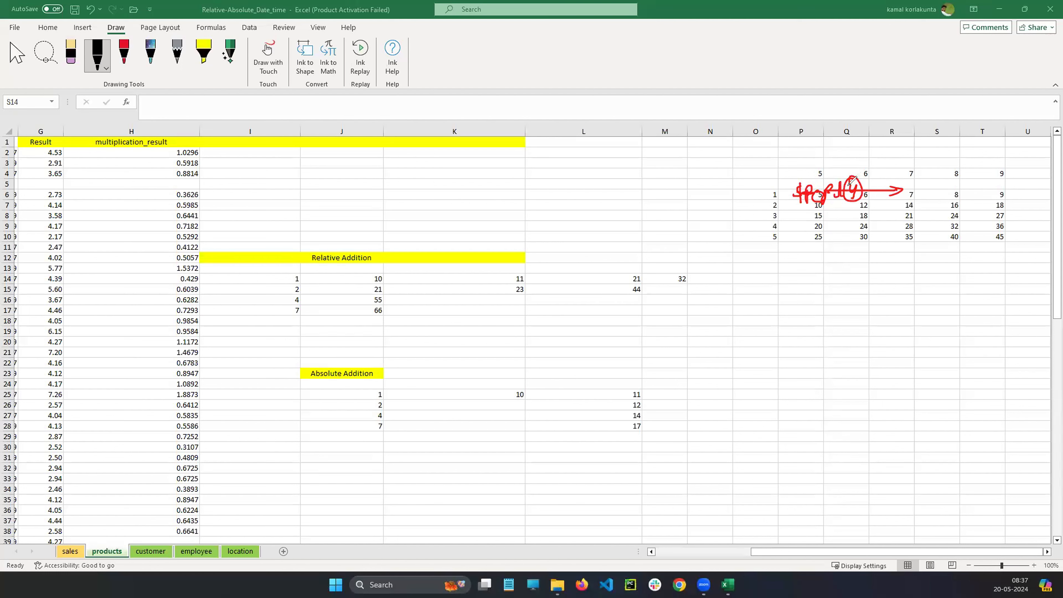
Circle the P in the annotation and draw an arrow from it to the handwritten column letters Q, R, S, T.
{"action": "left_click", "coordinate": [869, 180]}
{"action": "mouse_move", "coordinate": [829, 177]}
{"action": "left_mouse_down"}
{"action": "mouse_move", "coordinate": [842, 153]}
{"action": "mouse_move", "coordinate": [843, 168]}
{"action": "left_mouse_up"}
{"action": "left_click_drag", "start_coordinate": [857, 158], "coordinate": [871, 170]}
{"action": "left_click_drag", "start_coordinate": [883, 159], "coordinate": [899, 168]}
{"action": "mouse_move", "coordinate": [917, 158]}
{"action": "left_mouse_down"}
{"action": "mouse_move", "coordinate": [912, 169]}
{"action": "mouse_move", "coordinate": [946, 159]}
{"action": "left_mouse_up"}
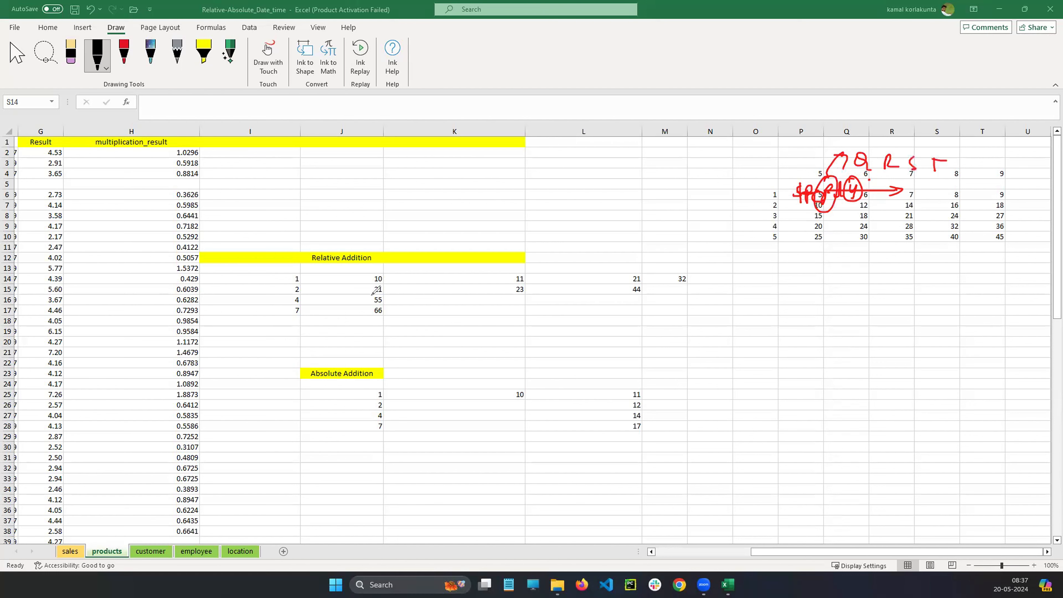
Clear the annotations and draw lines linking O8 and R4 to their product in R8, along with similar marks for other products.
{"action": "left_click", "coordinate": [283, 325]}
{"action": "mouse_move", "coordinate": [779, 211]}
{"action": "left_mouse_down"}
{"action": "mouse_move", "coordinate": [907, 174]}
{"action": "mouse_move", "coordinate": [917, 220]}
{"action": "mouse_move", "coordinate": [904, 209]}
{"action": "left_mouse_up"}
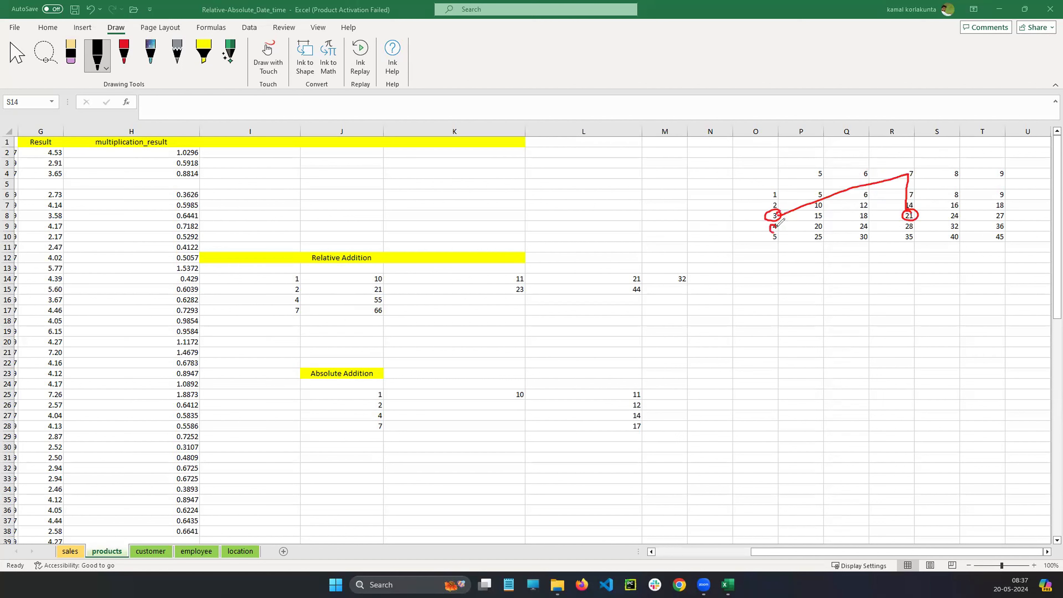
{"action": "mouse_move", "coordinate": [781, 222]}
{"action": "left_mouse_down"}
{"action": "mouse_move", "coordinate": [985, 187]}
{"action": "mouse_move", "coordinate": [993, 218]}
{"action": "left_mouse_up"}
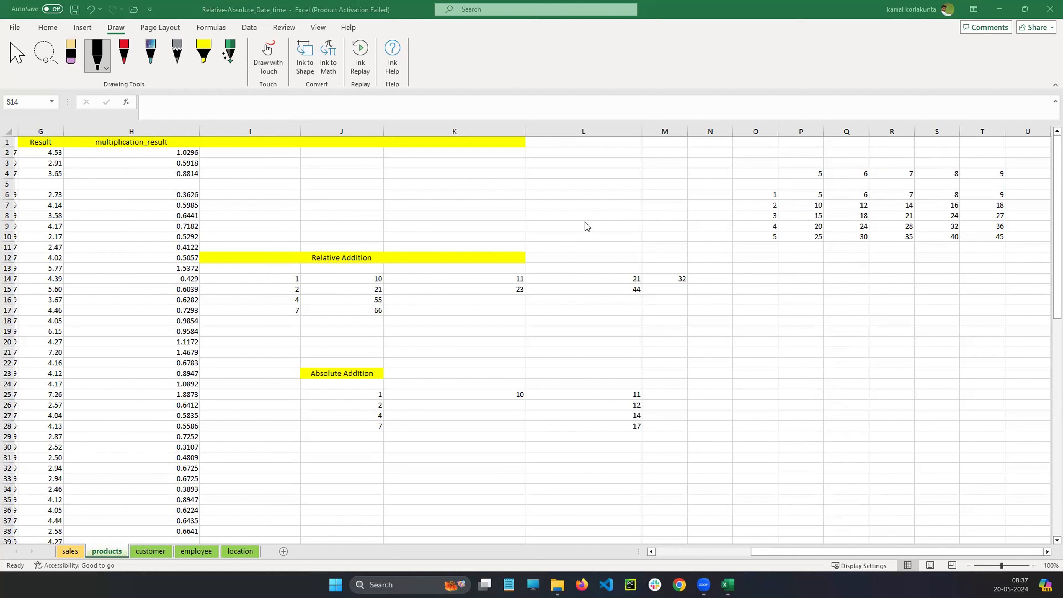
Review the cell references highlighted by the P6 formula.
{"action": "double_click", "coordinate": [785, 195]}
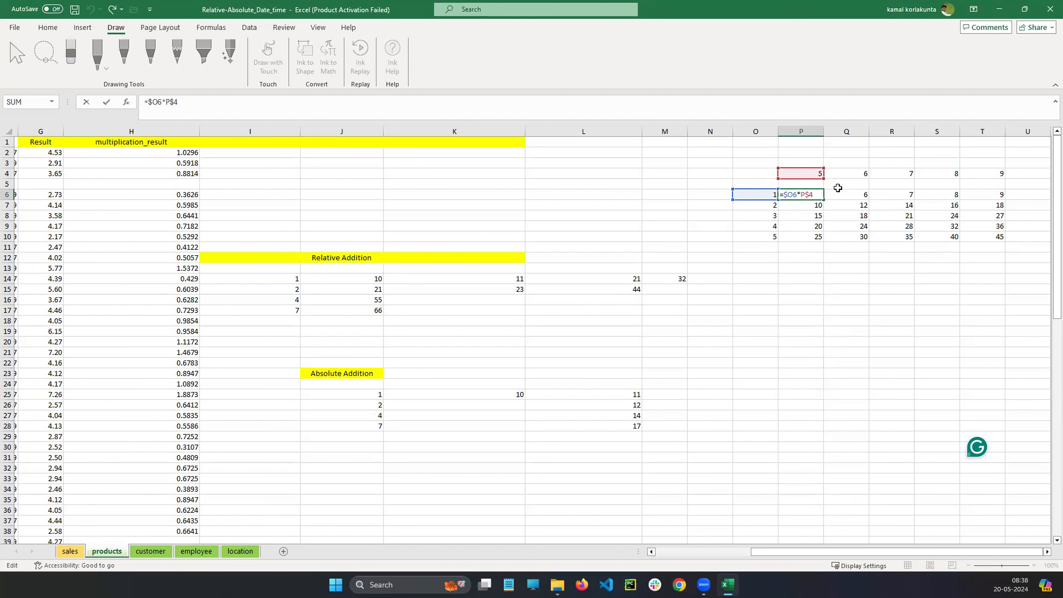
{"action": "key", "text": "Return"}
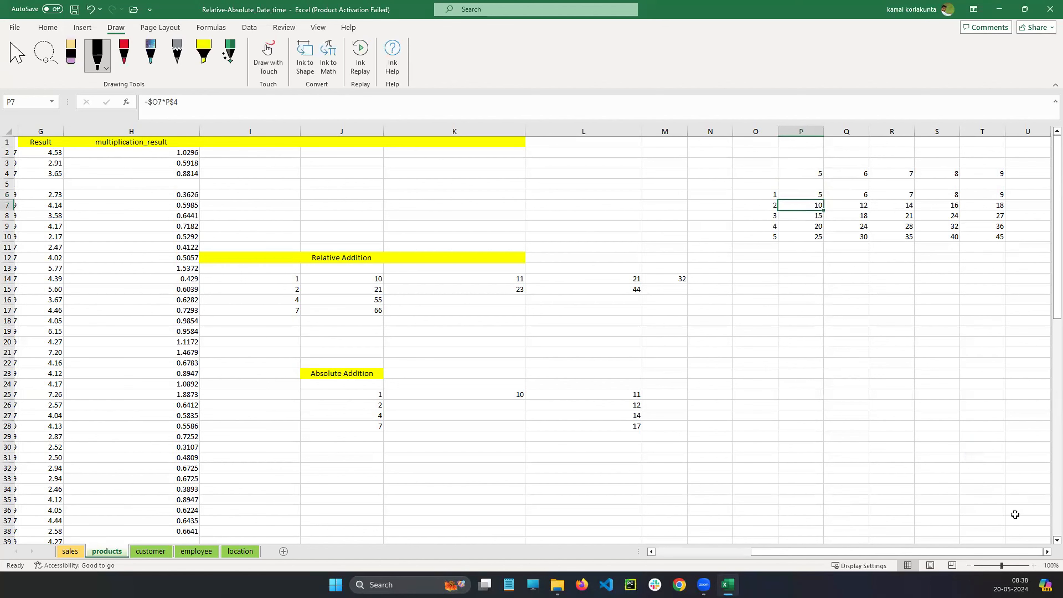
Enter the heading "Date&Time Functions" in P16 and widen column P to fit it.
{"action": "left_click_drag", "start_coordinate": [1016, 552], "coordinate": [950, 555]}
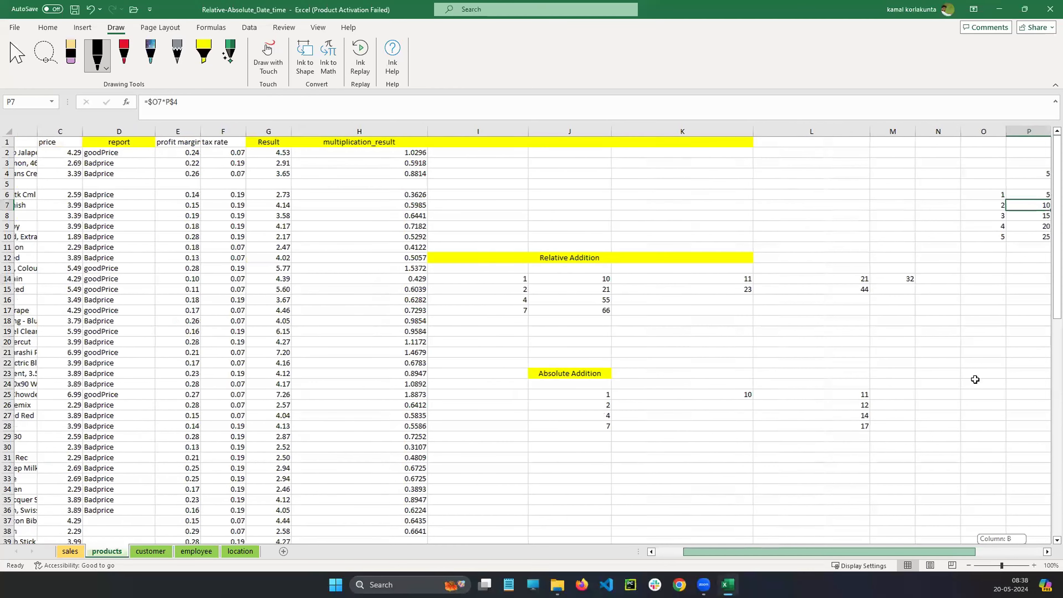
{"action": "scroll", "coordinate": [909, 378], "scroll_direction": "right", "scroll_amount": 3}
{"action": "left_click", "coordinate": [884, 273]}
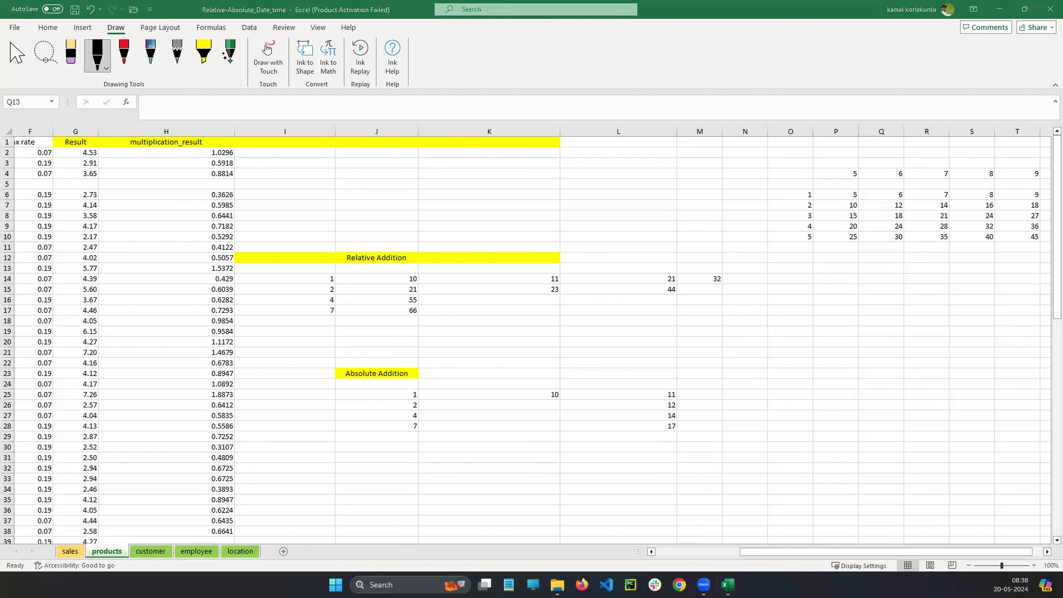
{"action": "left_click", "coordinate": [840, 297]}
{"action": "double_click", "coordinate": [840, 298]}
{"action": "type", "text": "Date"}
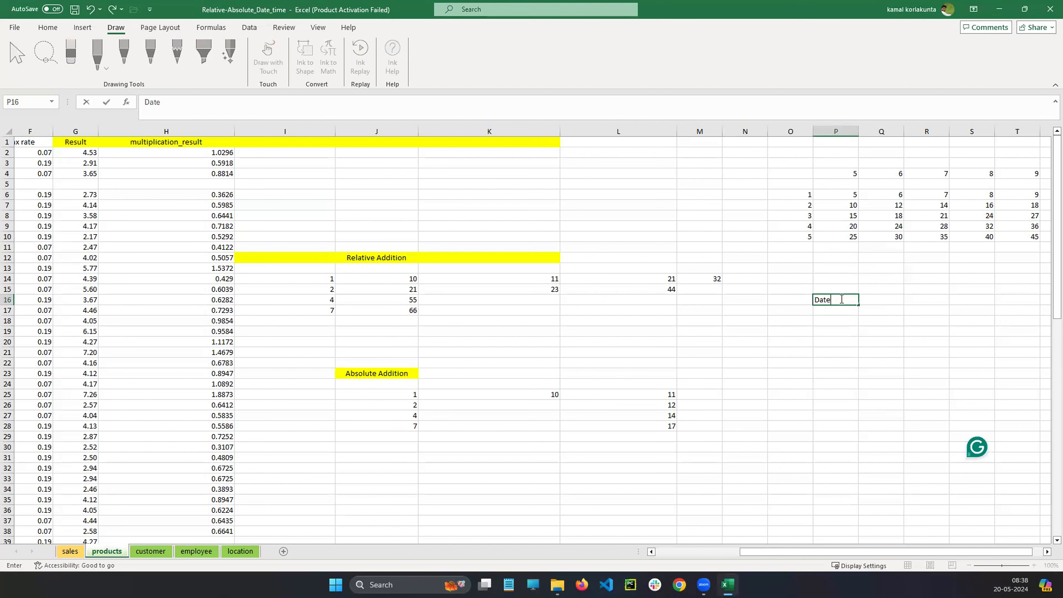
{"action": "type", "text": "&Time Functions"}
{"action": "left_click", "coordinate": [856, 332]}
{"action": "left_click", "coordinate": [858, 300]}
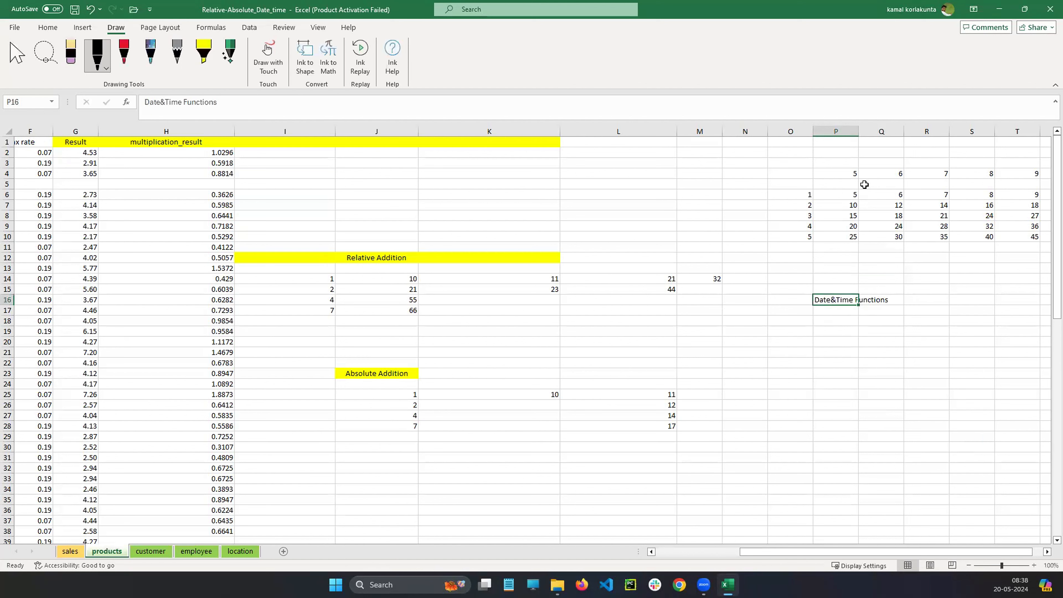
{"action": "left_click_drag", "start_coordinate": [858, 130], "coordinate": [952, 131]}
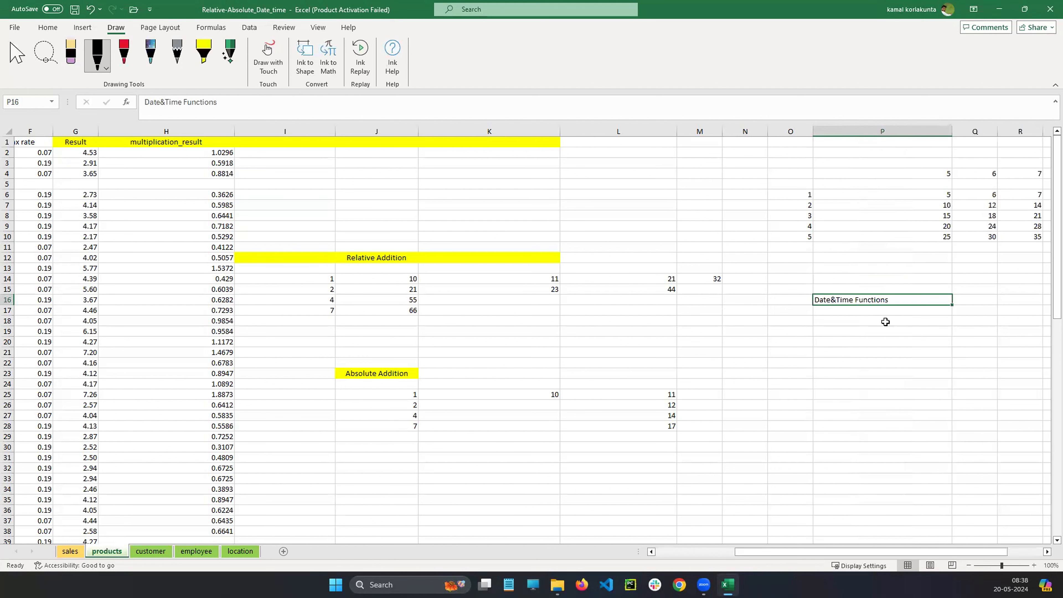
Centre the "Date&Time Functions" heading in cell P16 and fill it yellow.
{"action": "left_click", "coordinate": [47, 28]}
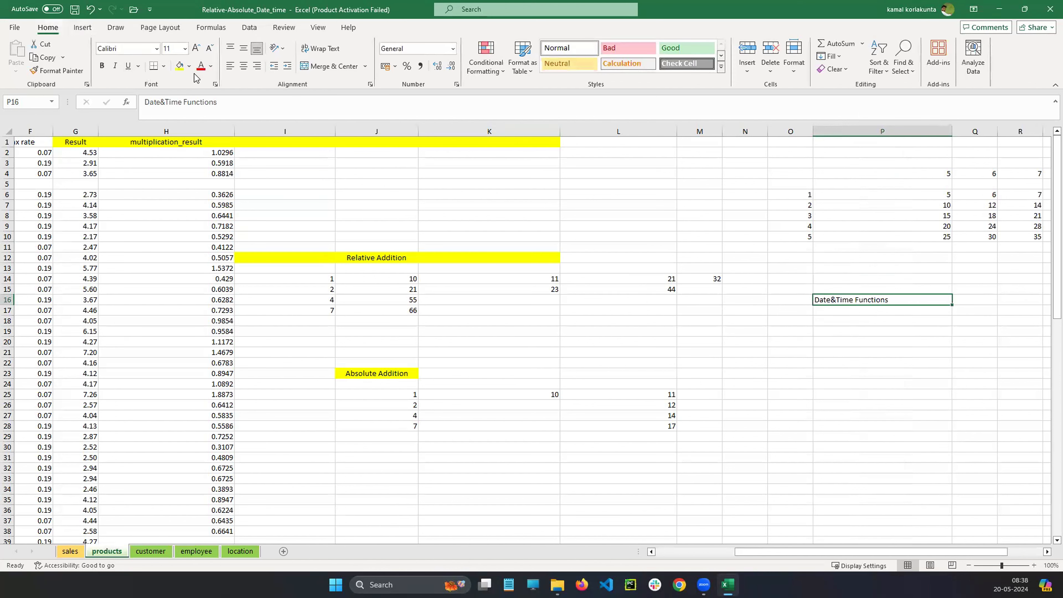
{"action": "left_click", "coordinate": [244, 65]}
{"action": "left_click", "coordinate": [180, 65]}
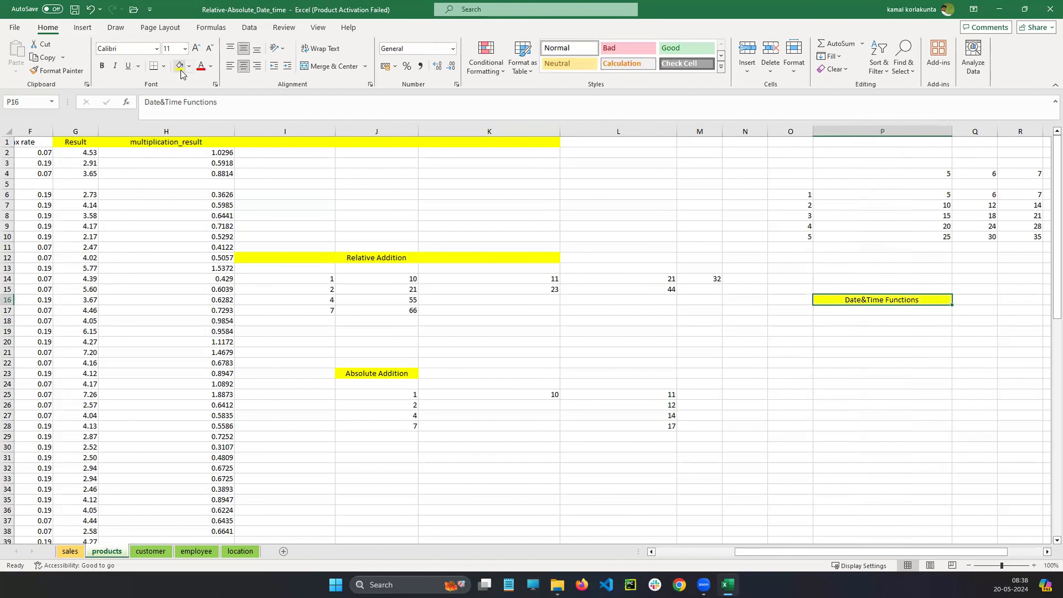
Add a "Date" heading in cell P19, centred horizontally and vertically with a yellow fill.
{"action": "left_click", "coordinate": [870, 331]}
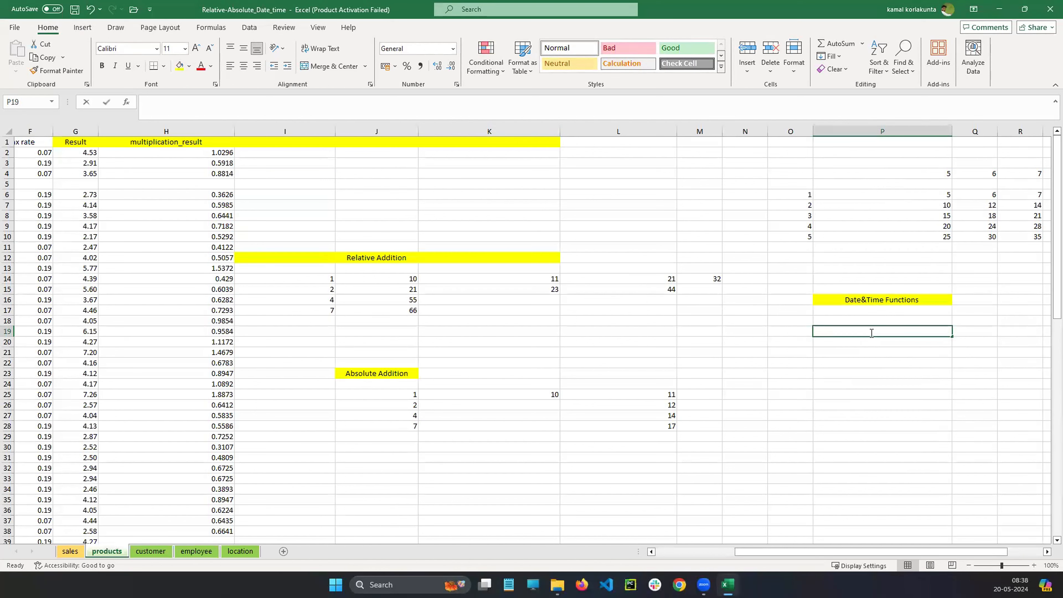
{"action": "type", "text": "Date"}
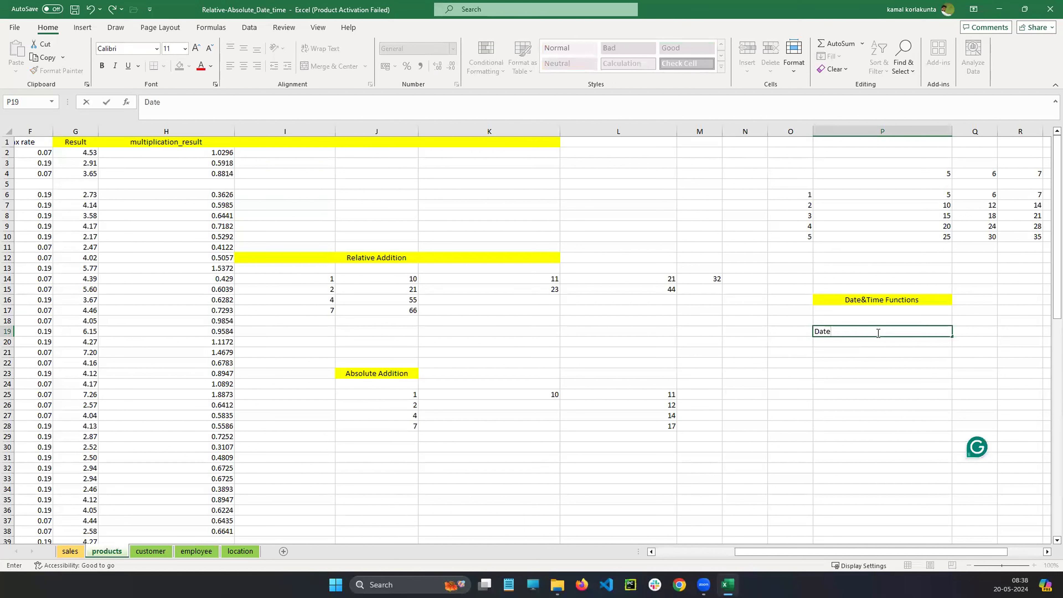
{"action": "left_click", "coordinate": [899, 355]}
{"action": "left_click", "coordinate": [867, 333]}
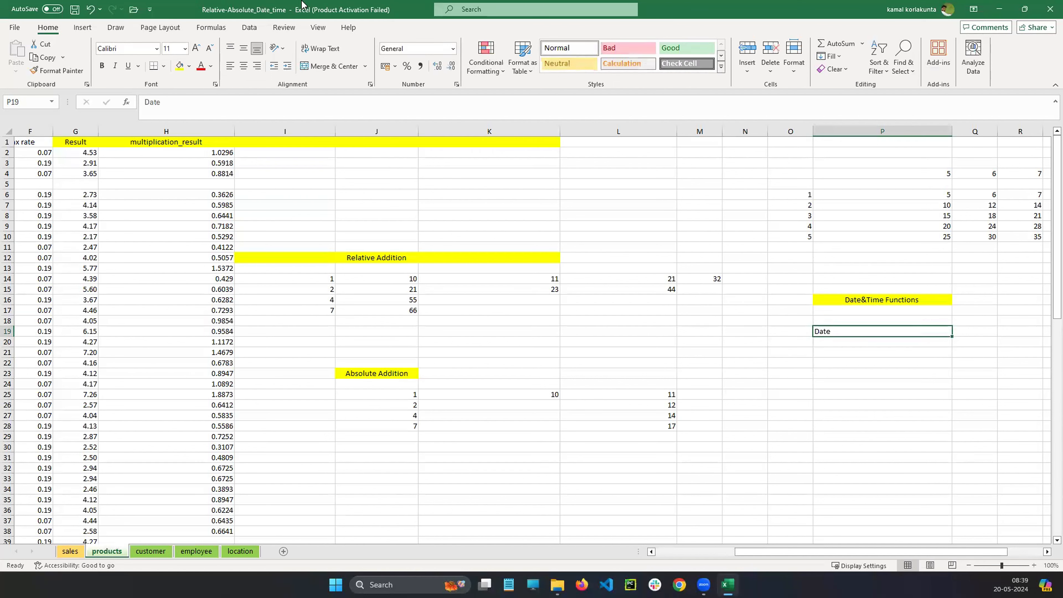
{"action": "left_click", "coordinate": [243, 48]}
{"action": "left_click", "coordinate": [243, 65]}
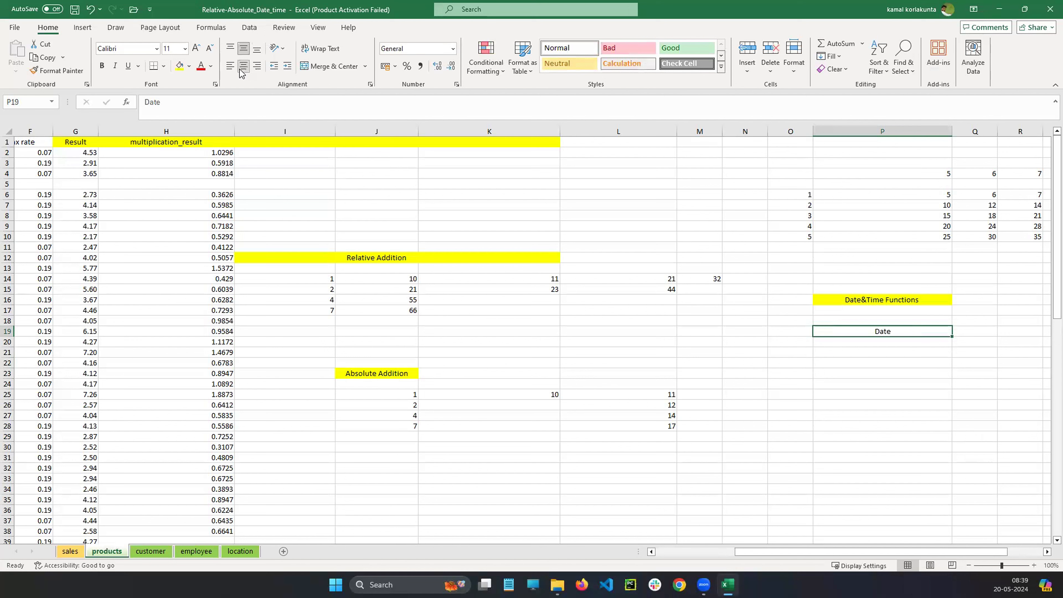
{"action": "left_click", "coordinate": [180, 66]}
{"action": "left_click", "coordinate": [885, 351]}
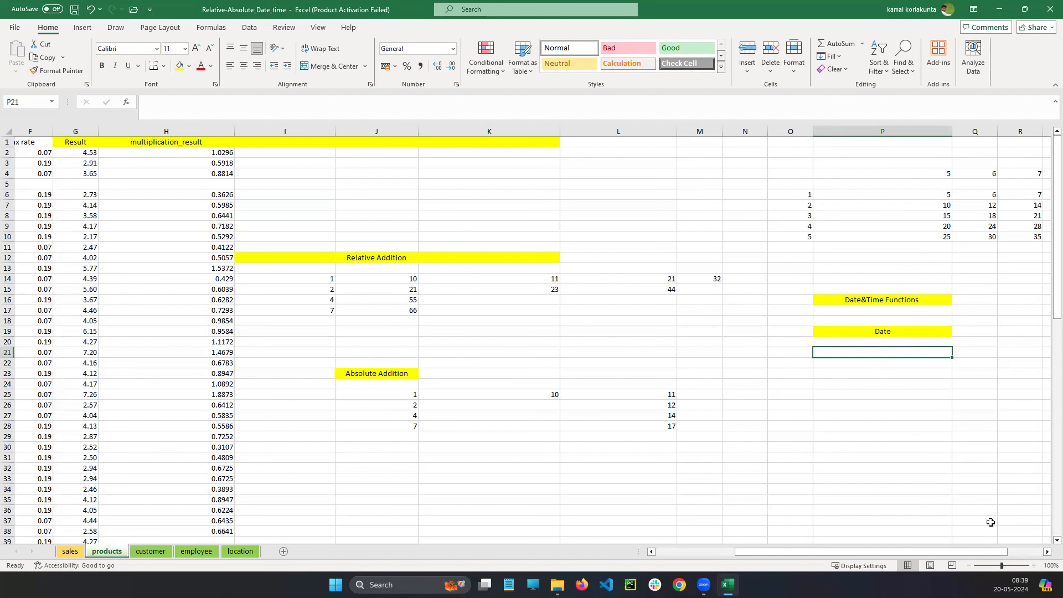
List the labels Year, Month and Day in cells P21 to P23 under the Date heading.
{"action": "left_click_drag", "start_coordinate": [1003, 552], "coordinate": [1039, 552]}
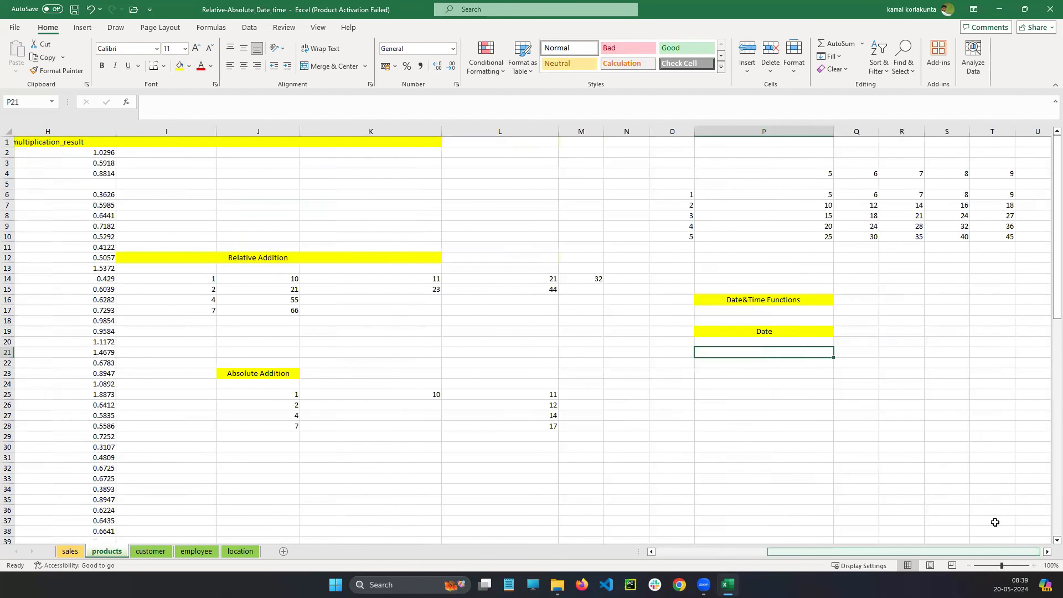
{"action": "double_click", "coordinate": [770, 302]}
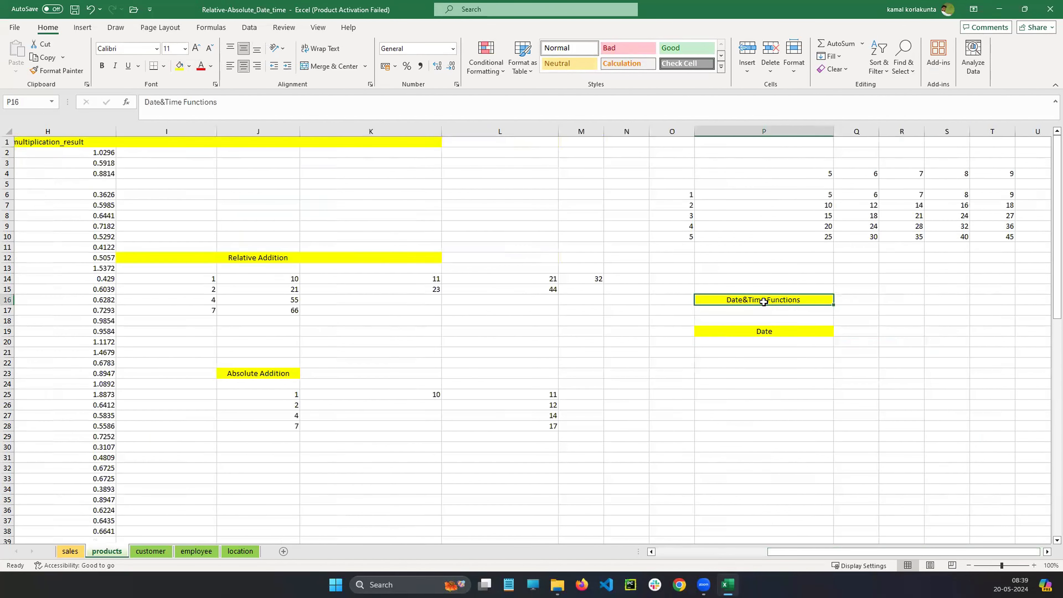
{"action": "left_click", "coordinate": [777, 331]}
{"action": "left_click", "coordinate": [779, 353]}
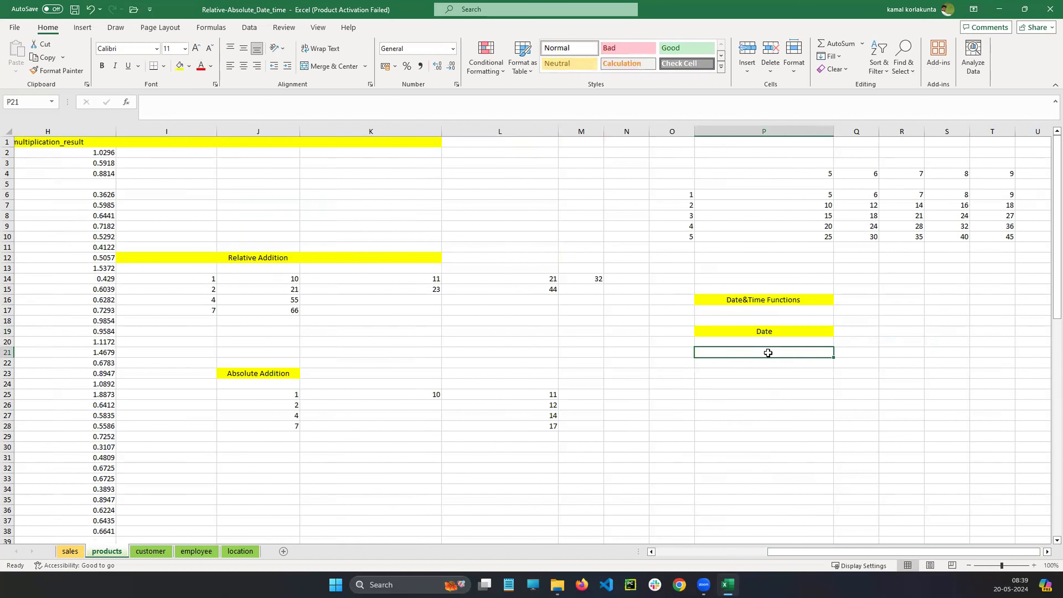
{"action": "double_click", "coordinate": [770, 353]}
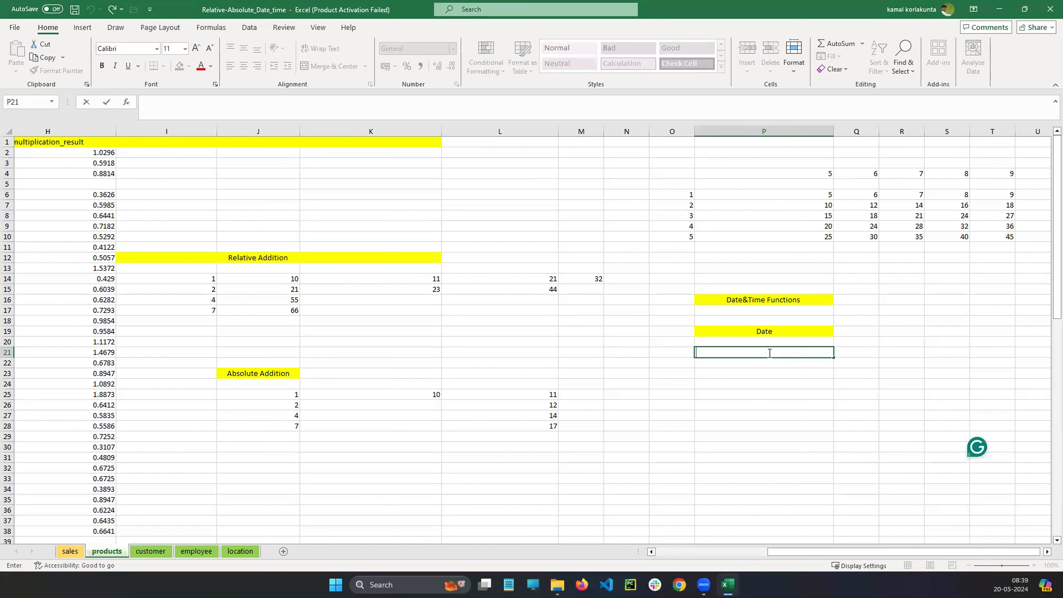
{"action": "type", "text": "Year"}
{"action": "key", "text": "Return"}
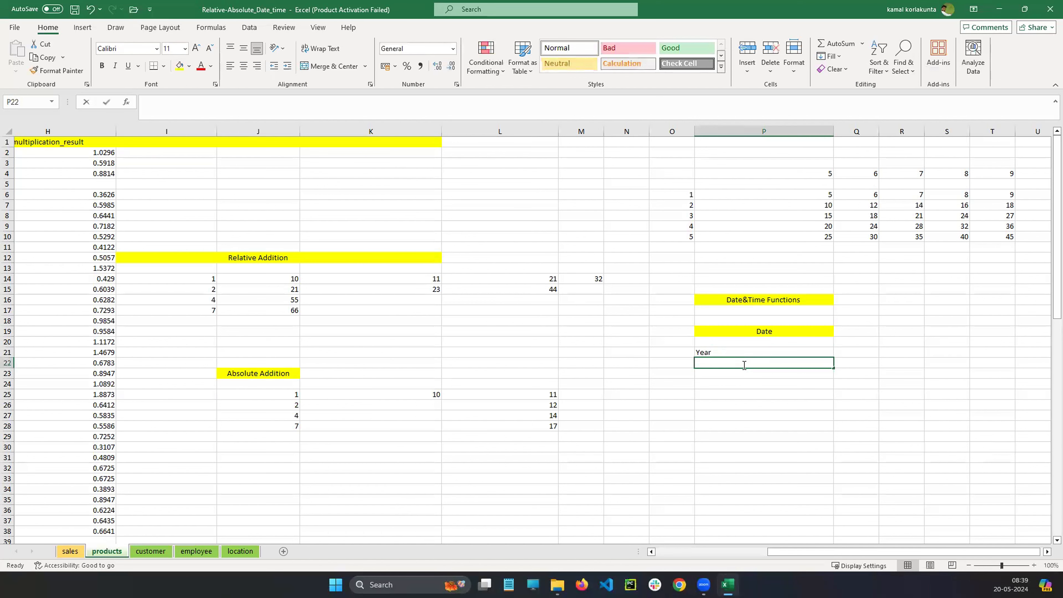
{"action": "type", "text": "Month"}
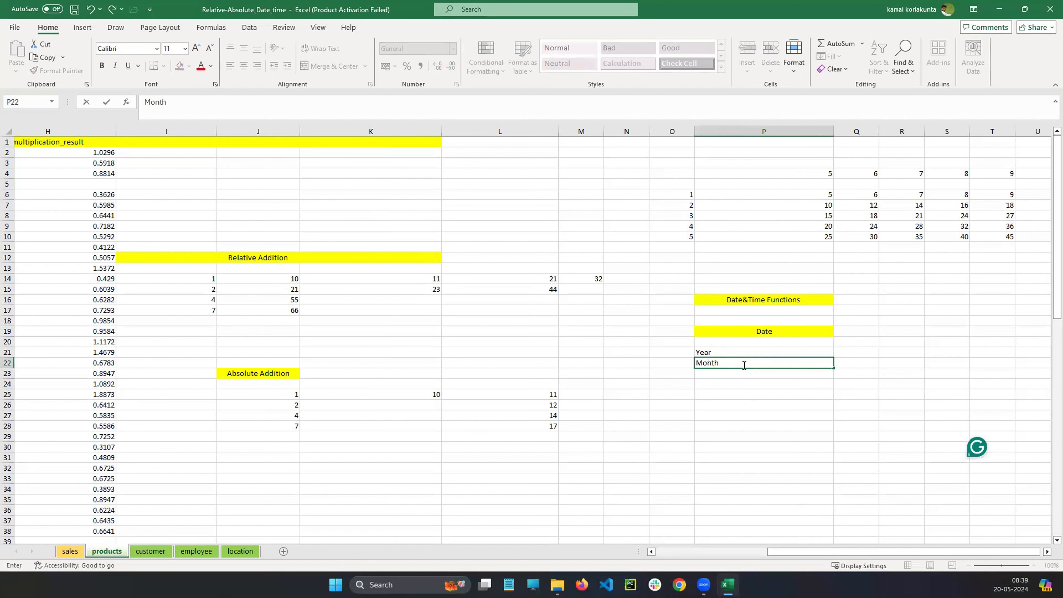
{"action": "left_click", "coordinate": [747, 375]}
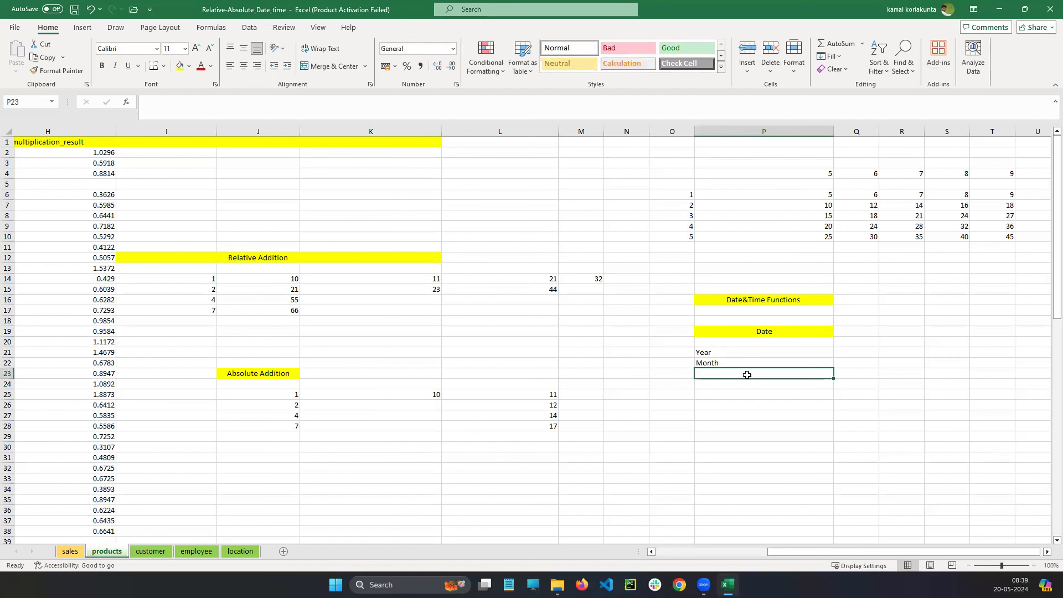
{"action": "type", "text": "Da"}
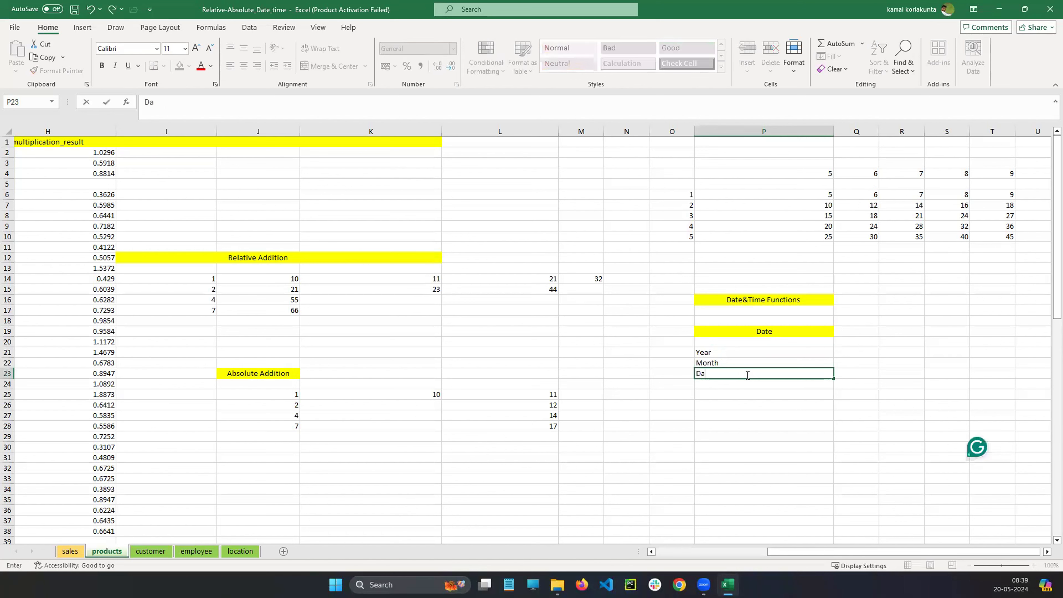
{"action": "type", "text": "y"}
Add the labels "today" and "Now" in cells P24 and P25.
{"action": "left_click", "coordinate": [740, 385]}
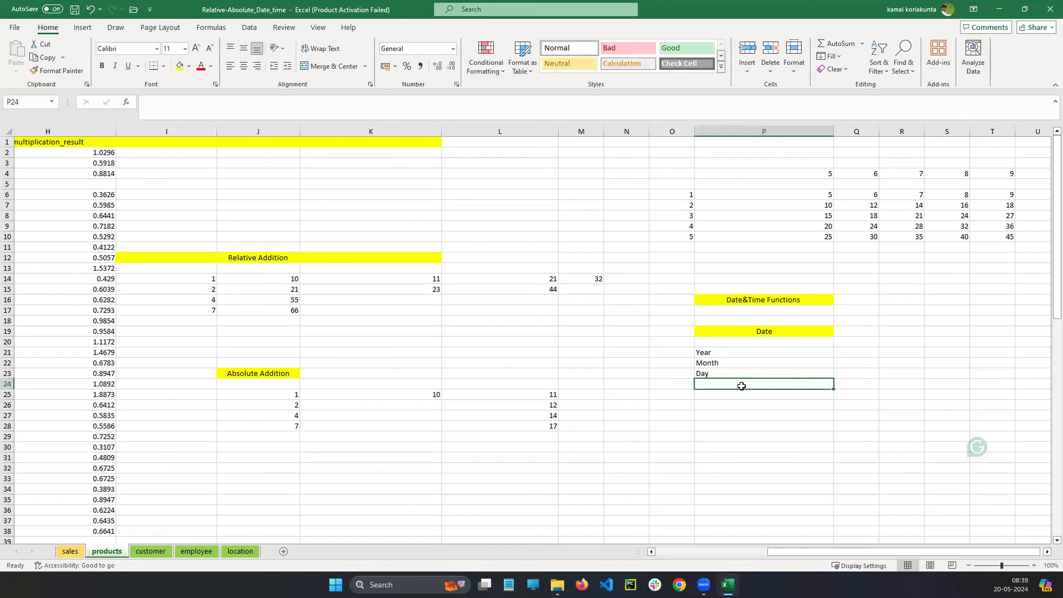
{"action": "type", "text": "today"}
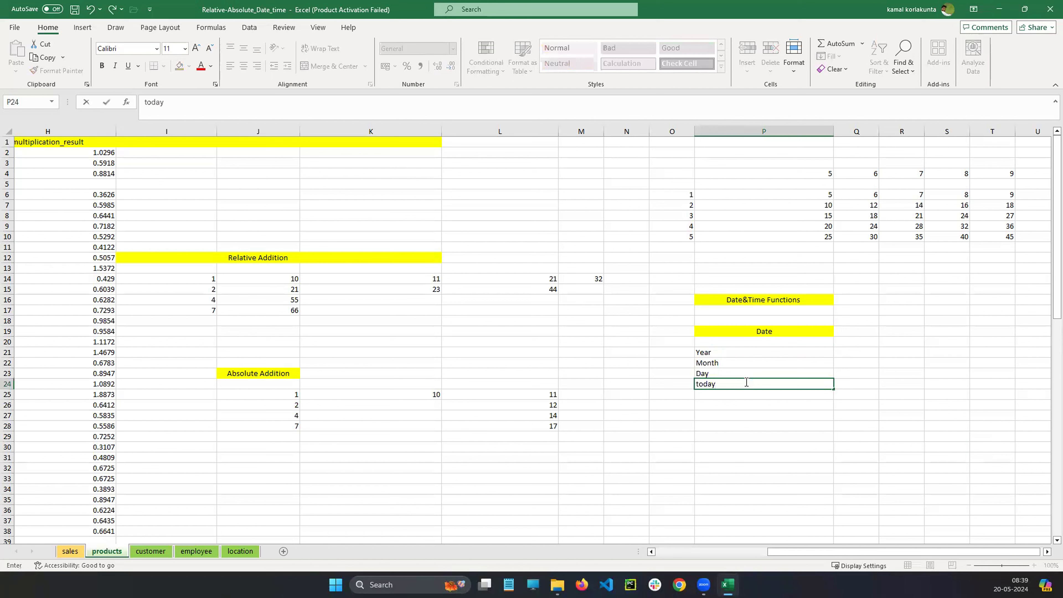
{"action": "left_click", "coordinate": [734, 397]}
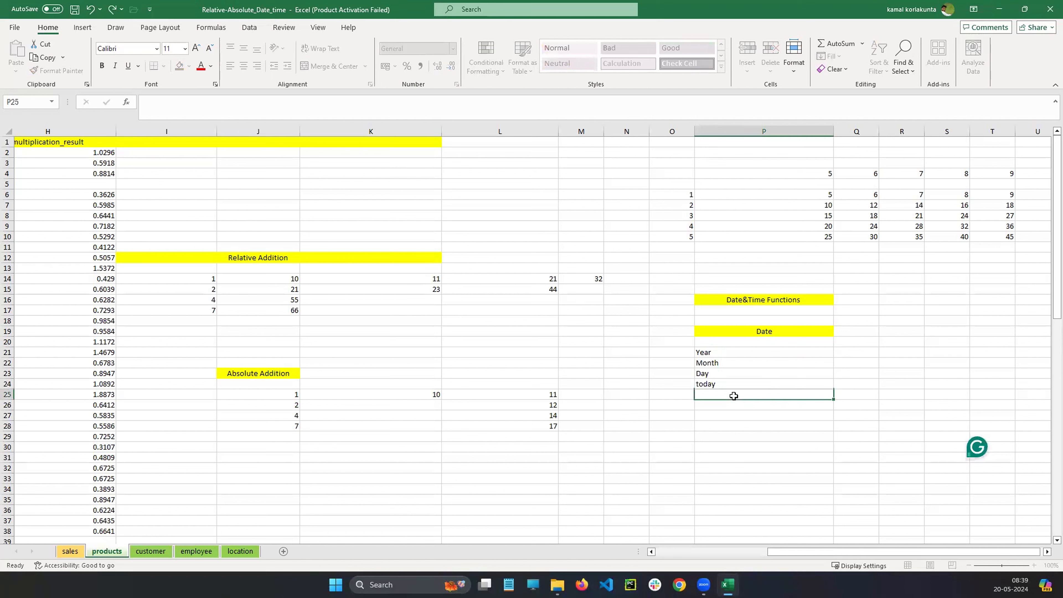
{"action": "type", "text": "Noew"}
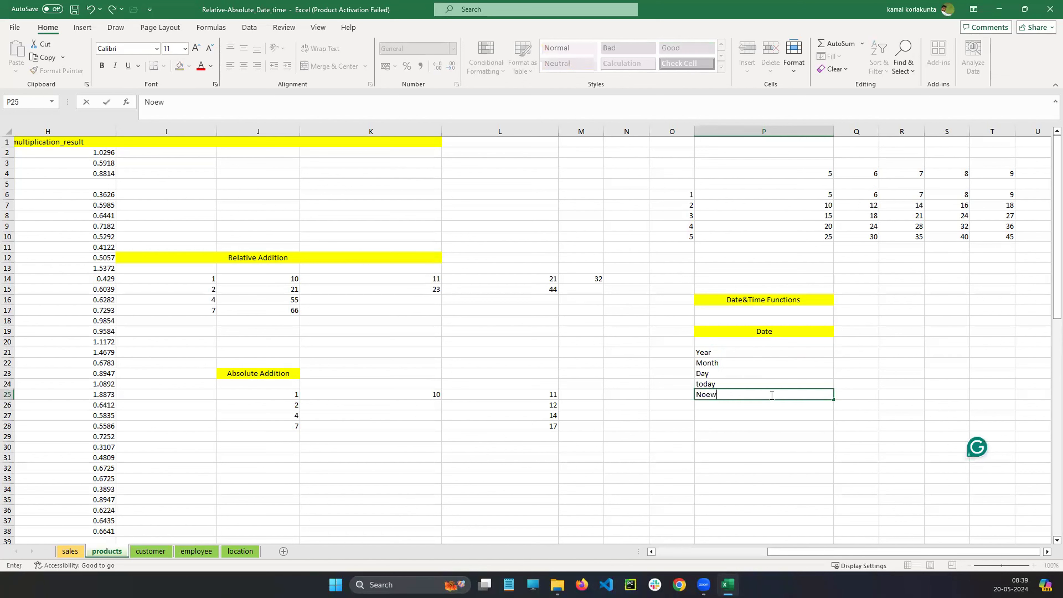
{"action": "key", "text": "BackSpace"}
{"action": "key", "text": "BackSpace"}
Add the labels Hour, Minute and Second in cells P26 to P28.
{"action": "left_click", "coordinate": [752, 408]}
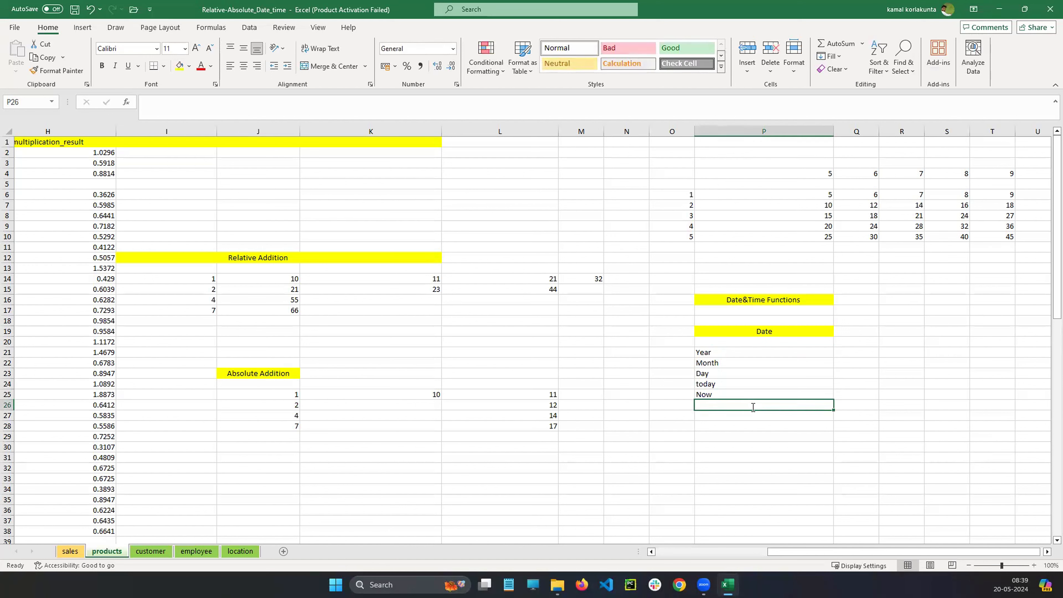
{"action": "type", "text": "Hour"}
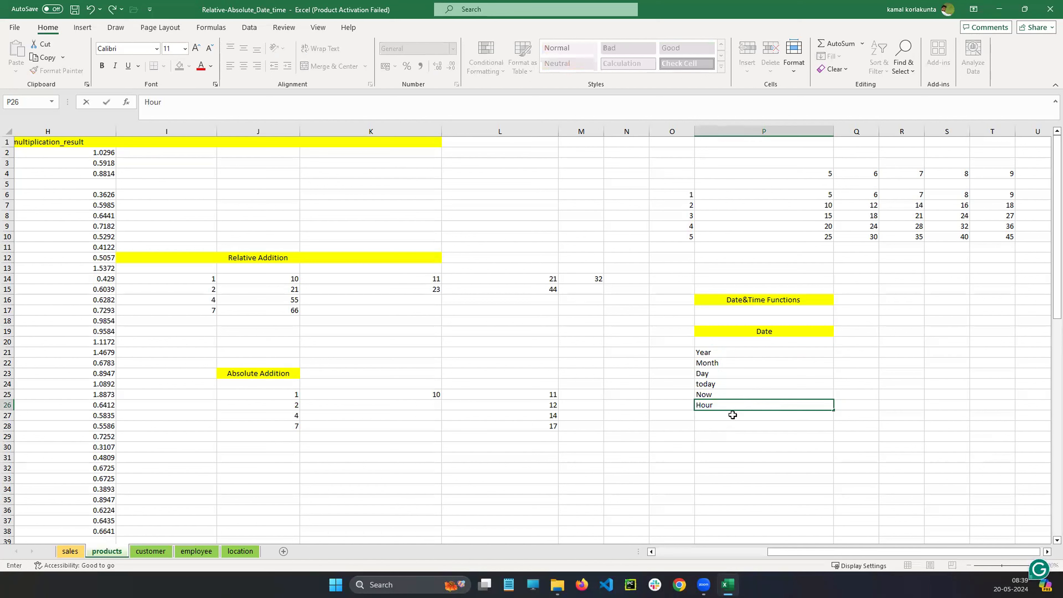
{"action": "left_click", "coordinate": [733, 416]}
{"action": "type", "text": "Minu"}
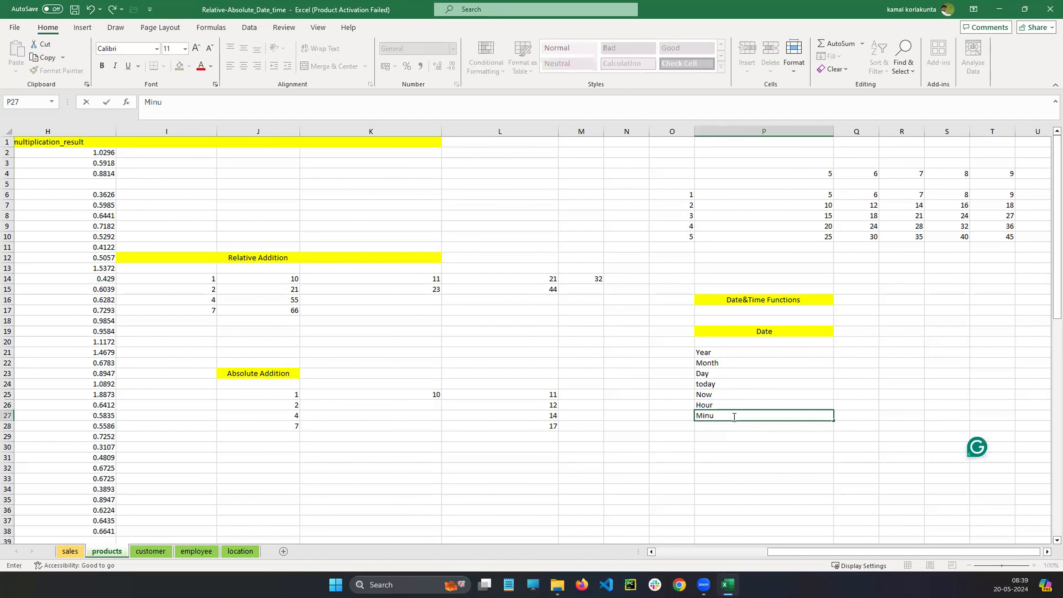
{"action": "type", "text": "te"}
{"action": "left_click", "coordinate": [739, 426]}
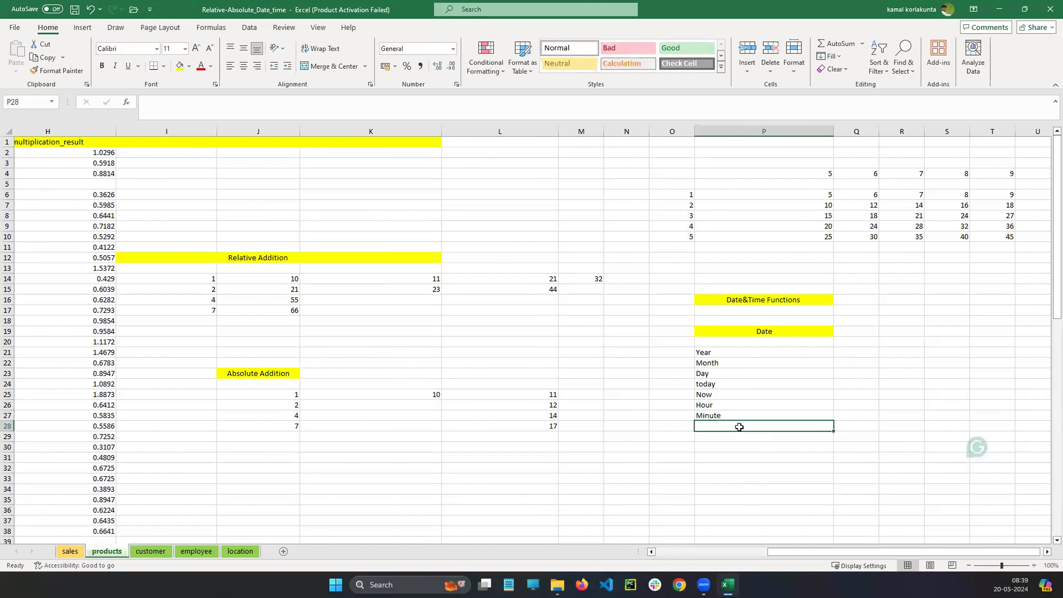
{"action": "type", "text": "Seconds"}
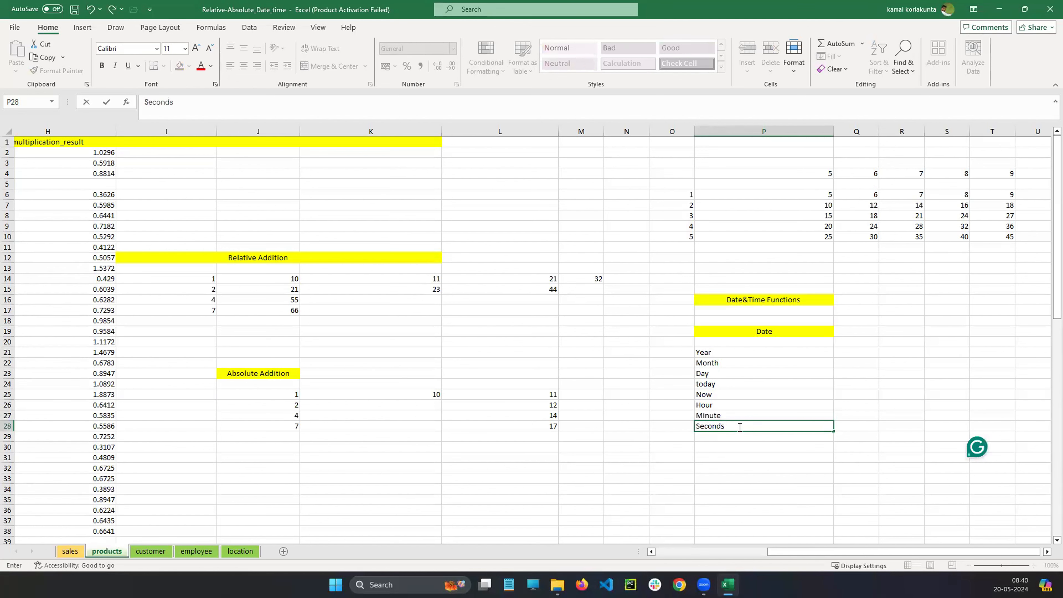
{"action": "left_click", "coordinate": [759, 446]}
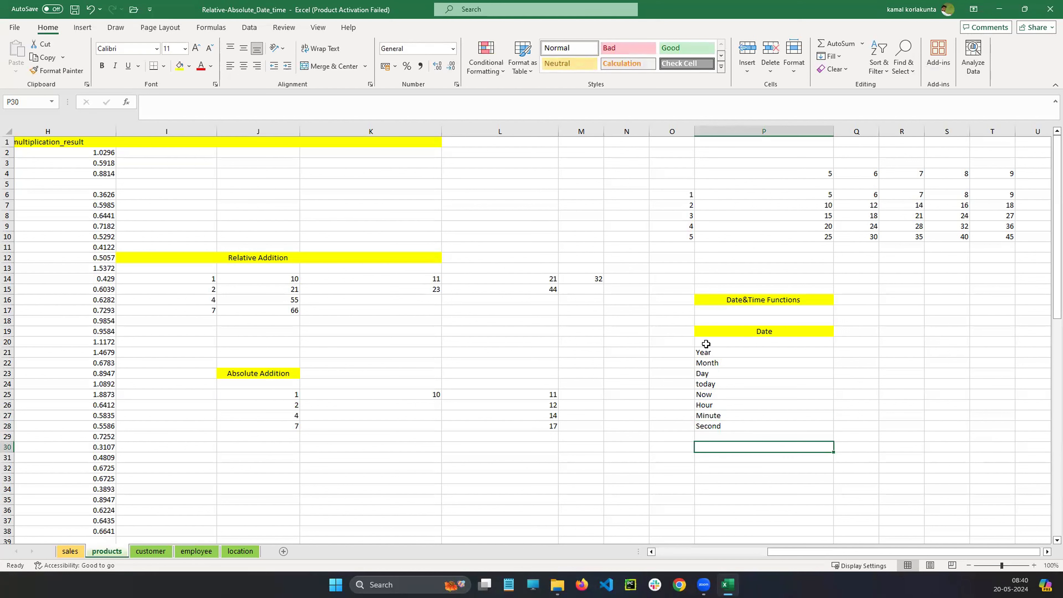
{"action": "left_click", "coordinate": [289, 233]}
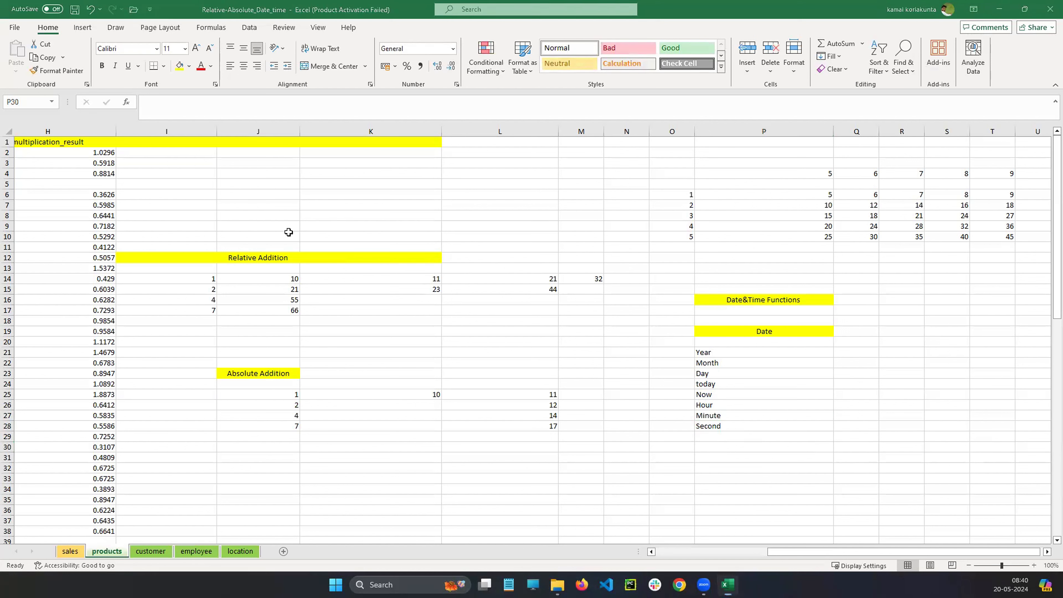
{"action": "mouse_move", "coordinate": [714, 346]}
{"action": "left_mouse_down"}
{"action": "mouse_move", "coordinate": [688, 354]}
{"action": "mouse_move", "coordinate": [691, 379]}
{"action": "mouse_move", "coordinate": [722, 387]}
{"action": "mouse_move", "coordinate": [730, 362]}
{"action": "mouse_move", "coordinate": [690, 352]}
{"action": "left_mouse_up"}
{"action": "mouse_move", "coordinate": [694, 400]}
{"action": "left_mouse_down"}
{"action": "mouse_move", "coordinate": [682, 419]}
{"action": "mouse_move", "coordinate": [698, 434]}
{"action": "left_mouse_up"}
{"action": "mouse_move", "coordinate": [700, 358]}
{"action": "left_mouse_down"}
{"action": "mouse_move", "coordinate": [704, 430]}
{"action": "mouse_move", "coordinate": [715, 409]}
{"action": "left_mouse_up"}
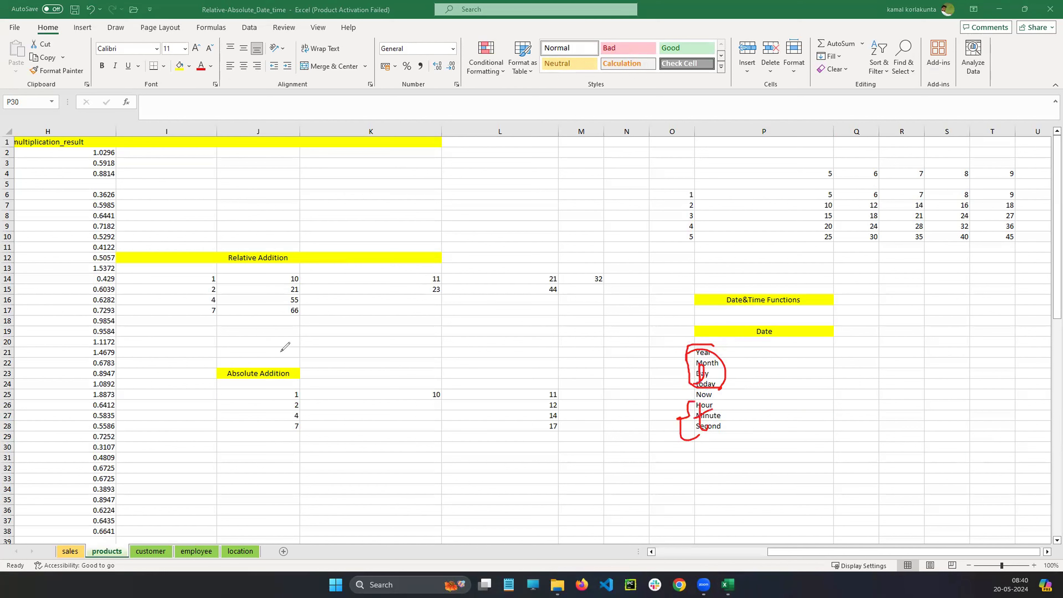
{"action": "key", "text": "Escape"}
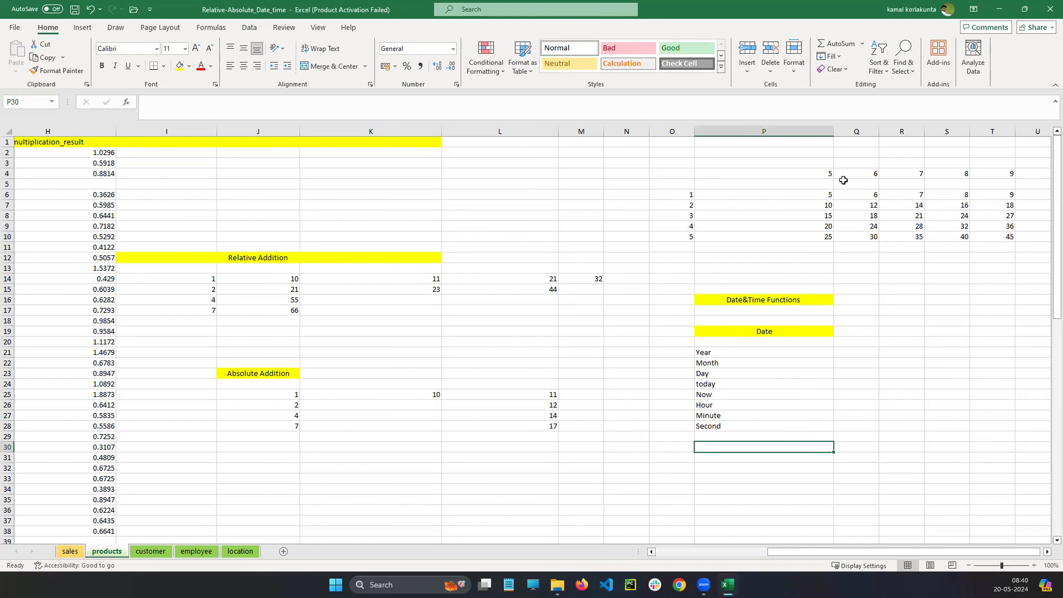
Narrow column P to fit the "Date&Time Functions" heading.
{"action": "left_click_drag", "start_coordinate": [829, 129], "coordinate": [771, 129]}
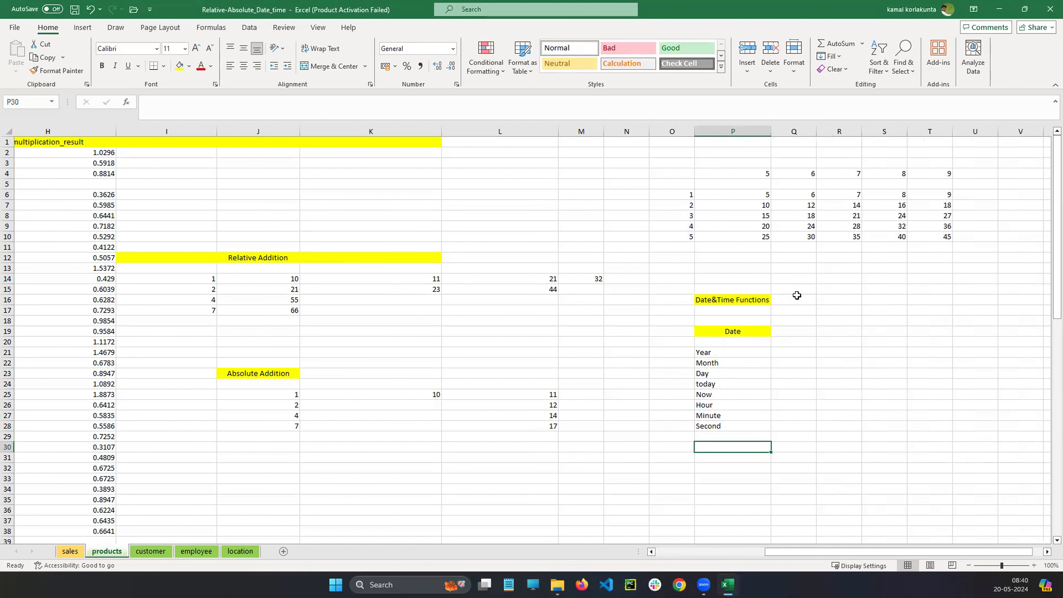
{"action": "left_click", "coordinate": [790, 353]}
{"action": "left_click", "coordinate": [700, 355]}
{"action": "double_click", "coordinate": [786, 353]}
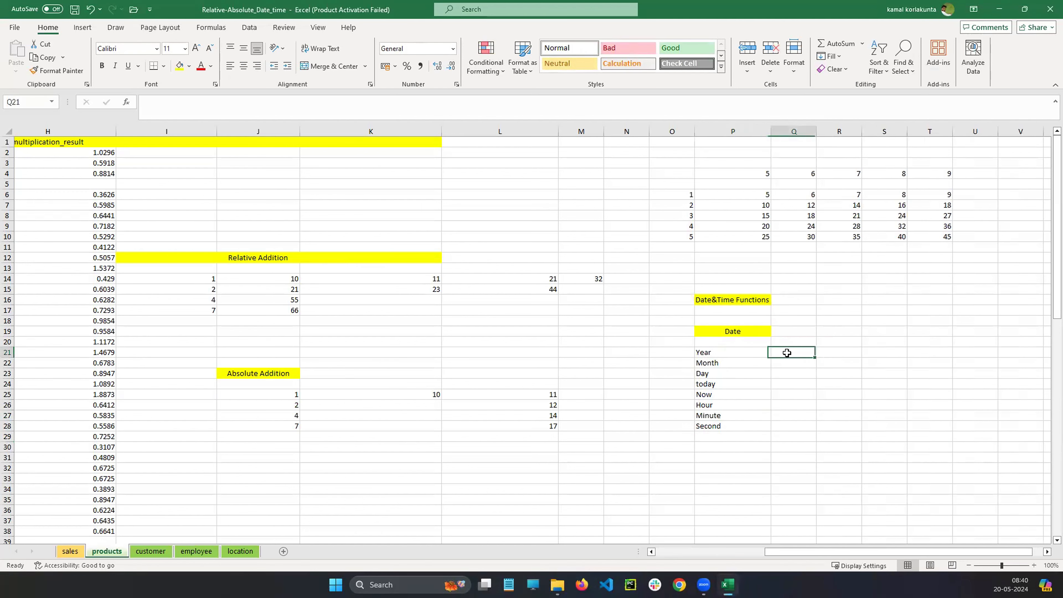
{"action": "left_click", "coordinate": [729, 353]}
{"action": "left_click", "coordinate": [789, 353]}
{"action": "type", "text": "=year"}
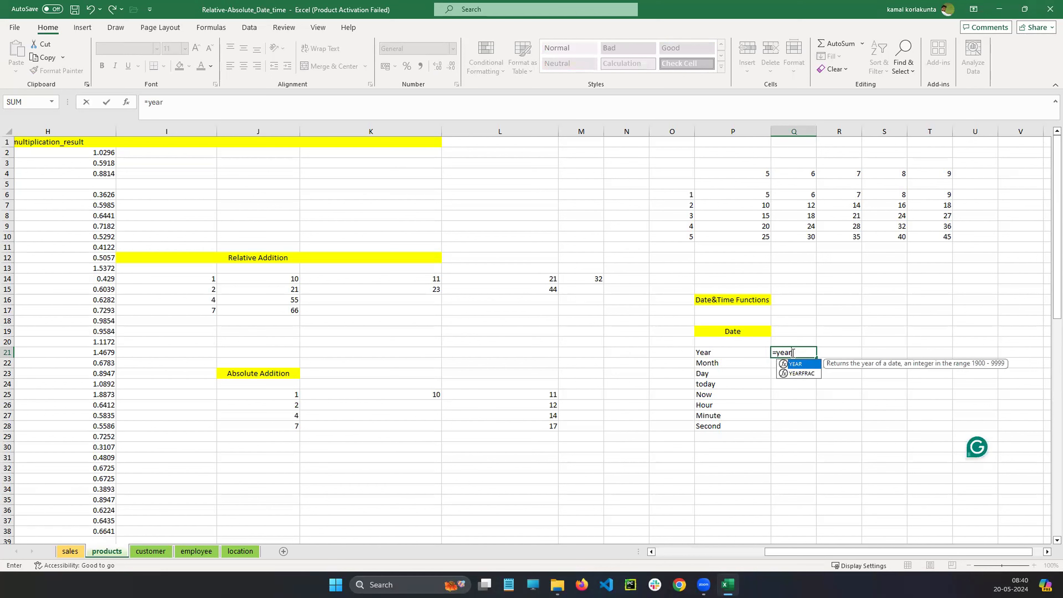
{"action": "type", "text": "()"}
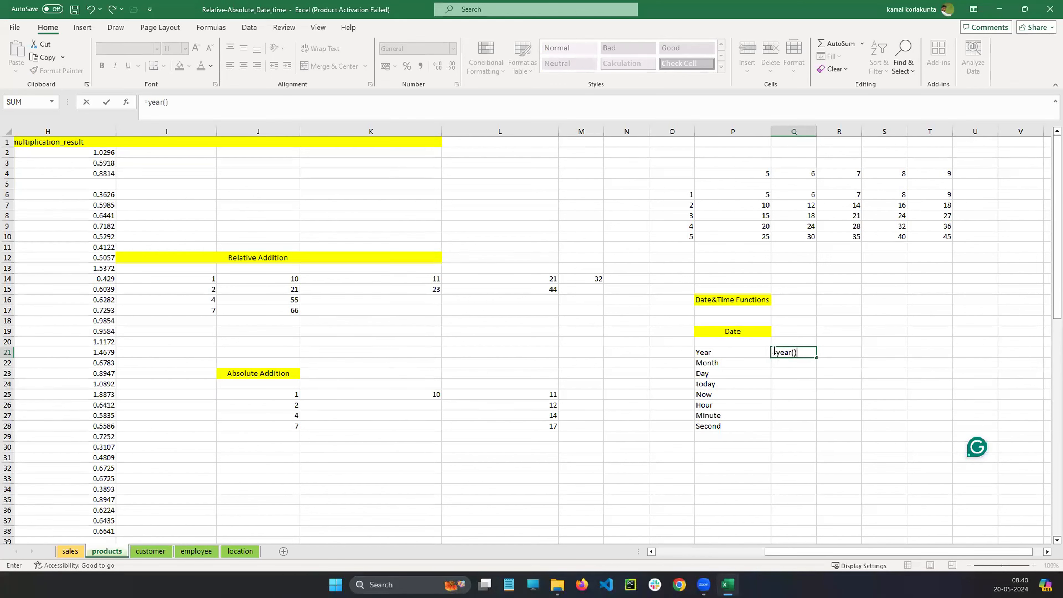
{"action": "left_click", "coordinate": [791, 352]}
{"action": "left_click", "coordinate": [844, 331]}
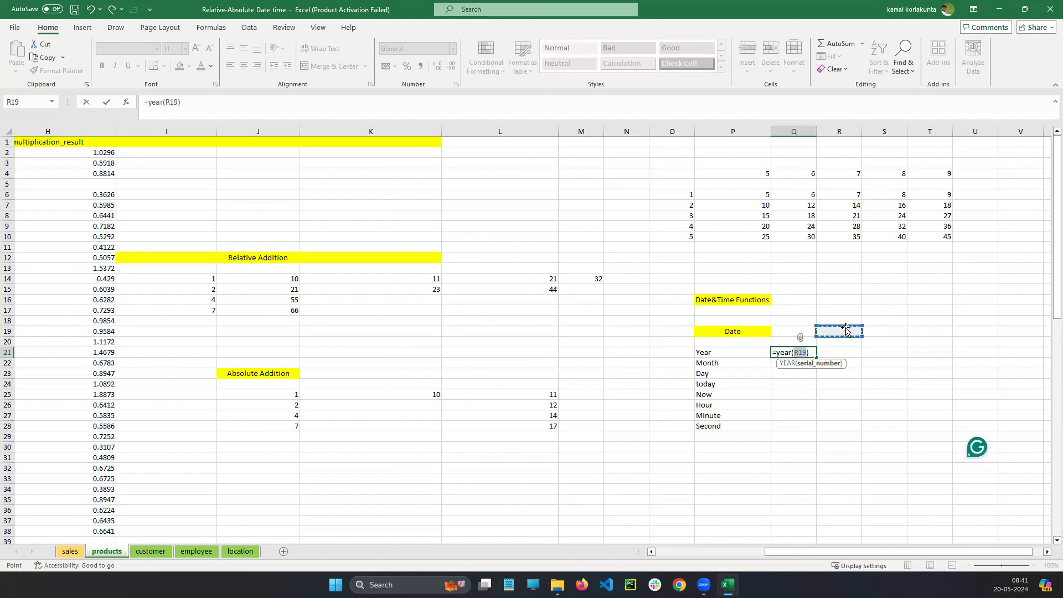
{"action": "left_click_drag", "start_coordinate": [810, 353], "coordinate": [774, 352]}
{"action": "key", "text": "Escape"}
Enter the sample date 09-07-2997 in cell R19, in the row of the Date heading.
{"action": "left_click", "coordinate": [845, 331]}
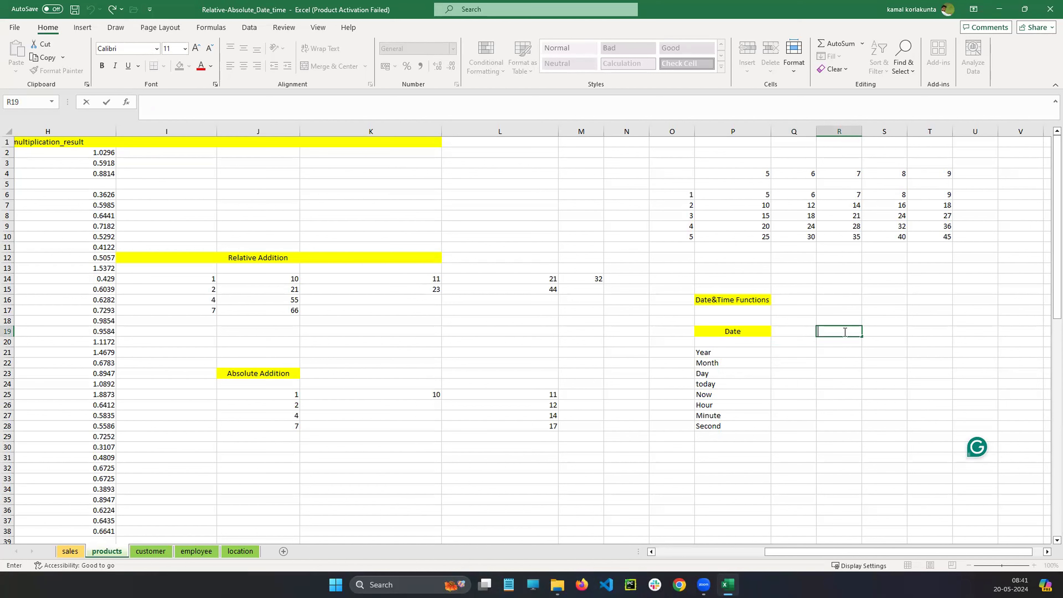
{"action": "type", "text": "09-07-2997"}
{"action": "key", "text": "Return"}
{"action": "left_click", "coordinate": [854, 335]}
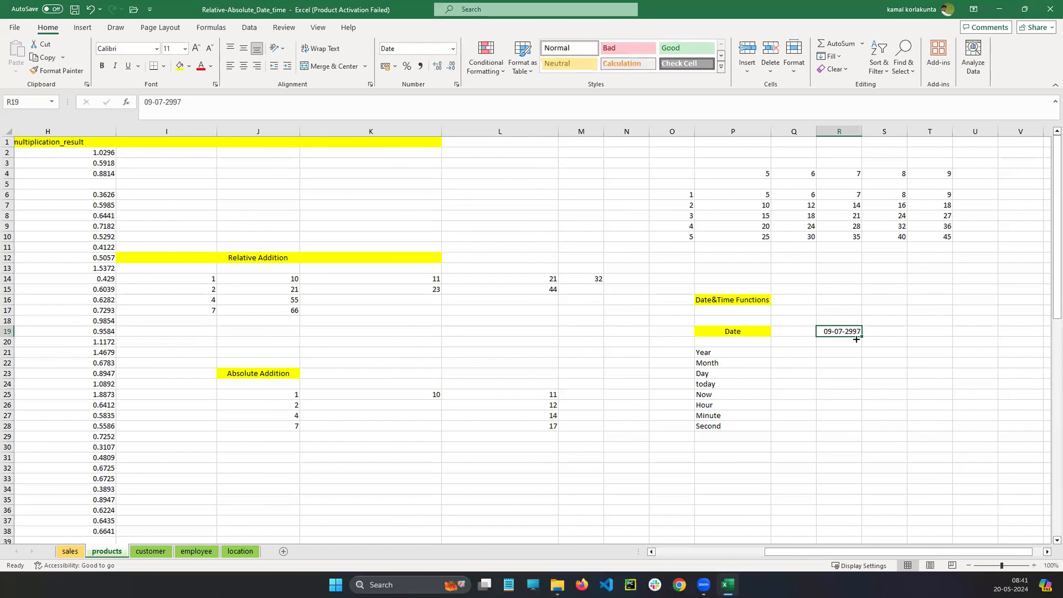
Enter =YEAR(R19) in cell Q21, beside the Year label.
{"action": "left_click", "coordinate": [787, 352]}
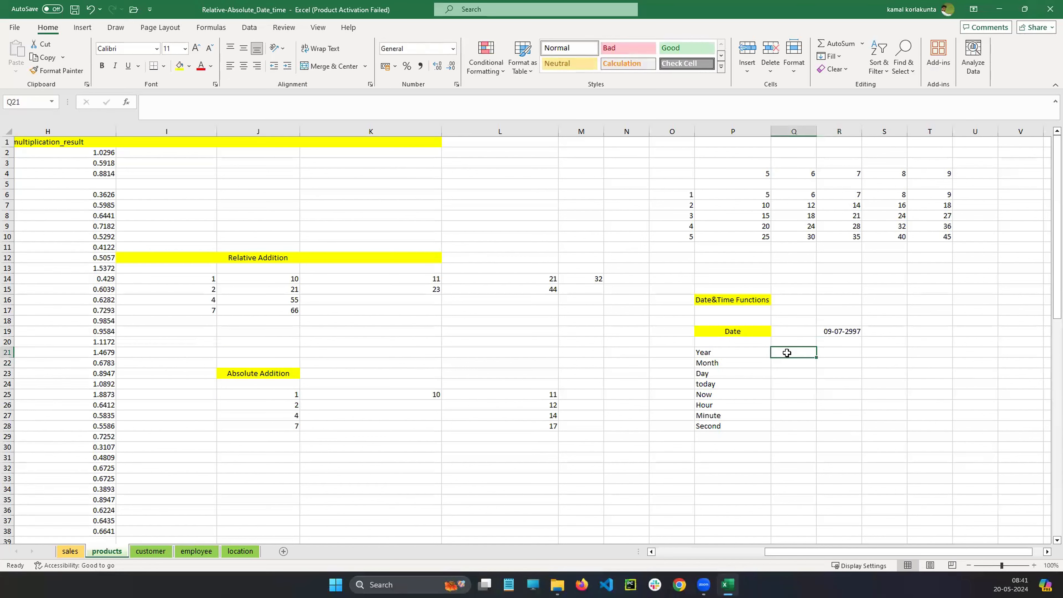
{"action": "type", "text": "=ea"}
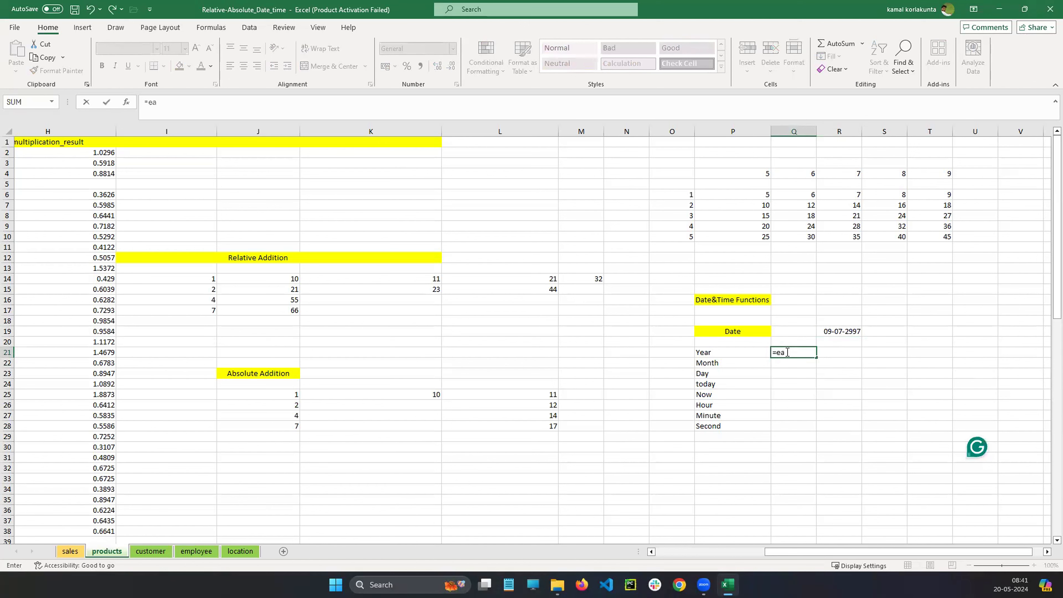
{"action": "type", "text": "year"}
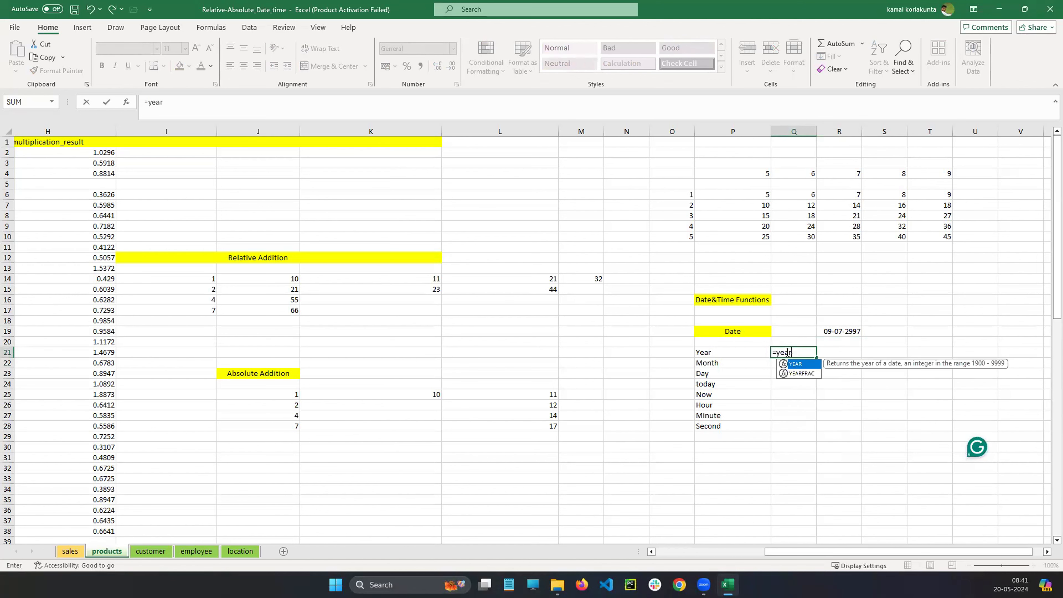
{"action": "type", "text": "()"}
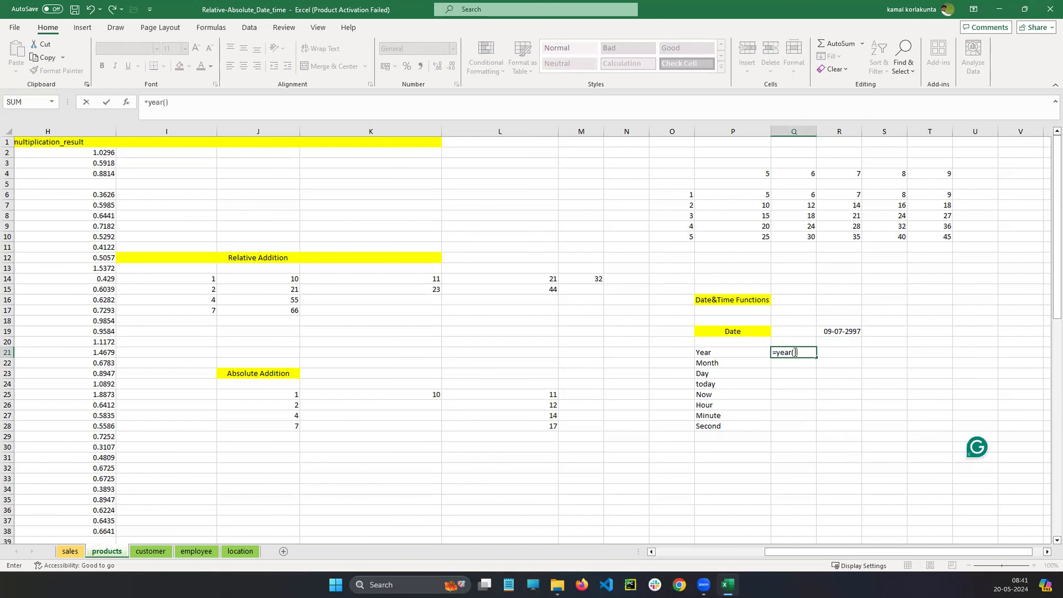
{"action": "left_click", "coordinate": [808, 353]}
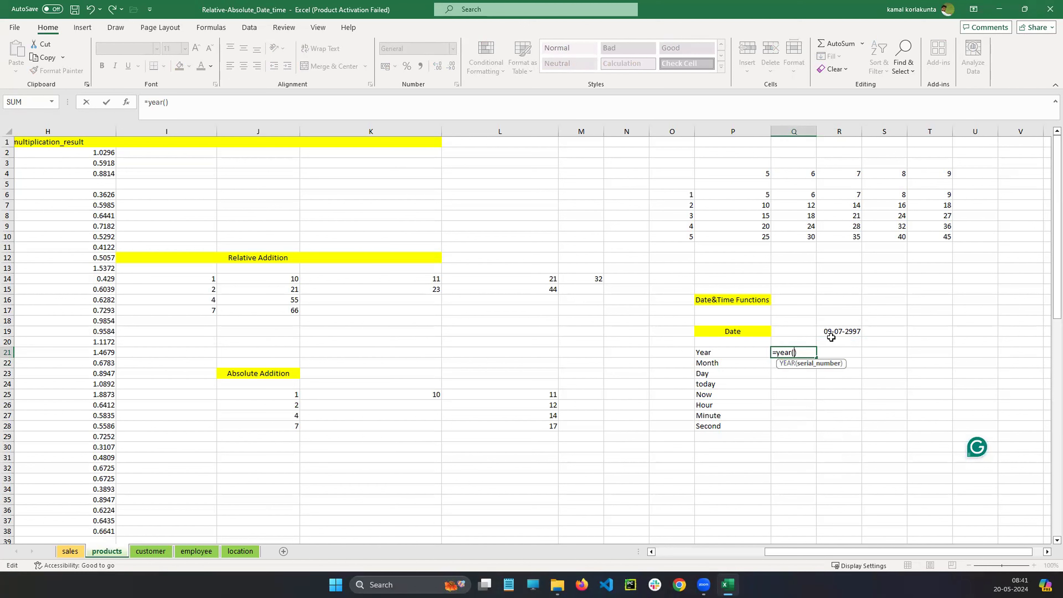
{"action": "left_click", "coordinate": [842, 333]}
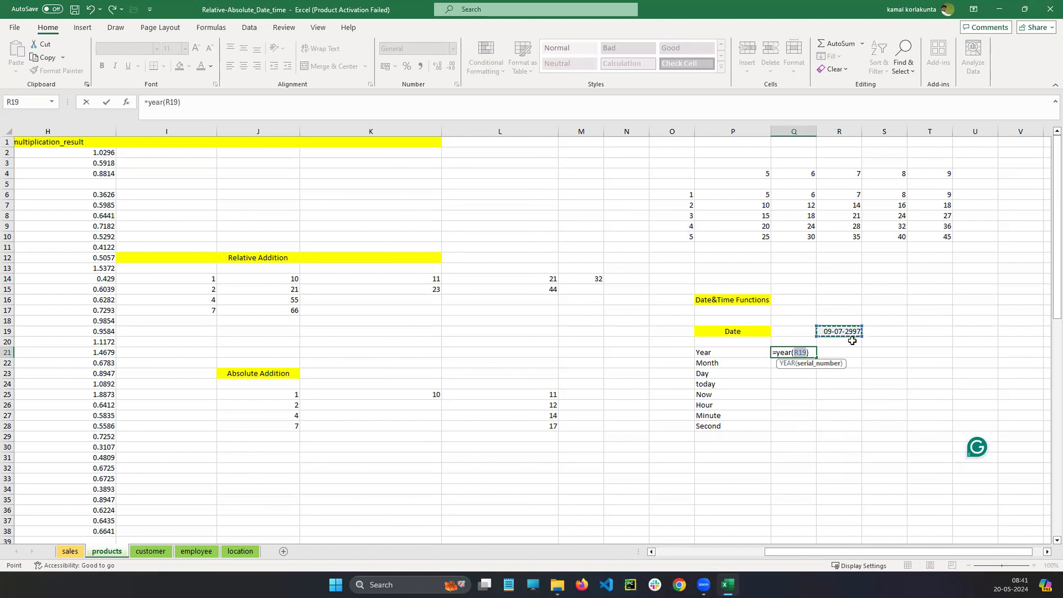
{"action": "key", "text": "Return"}
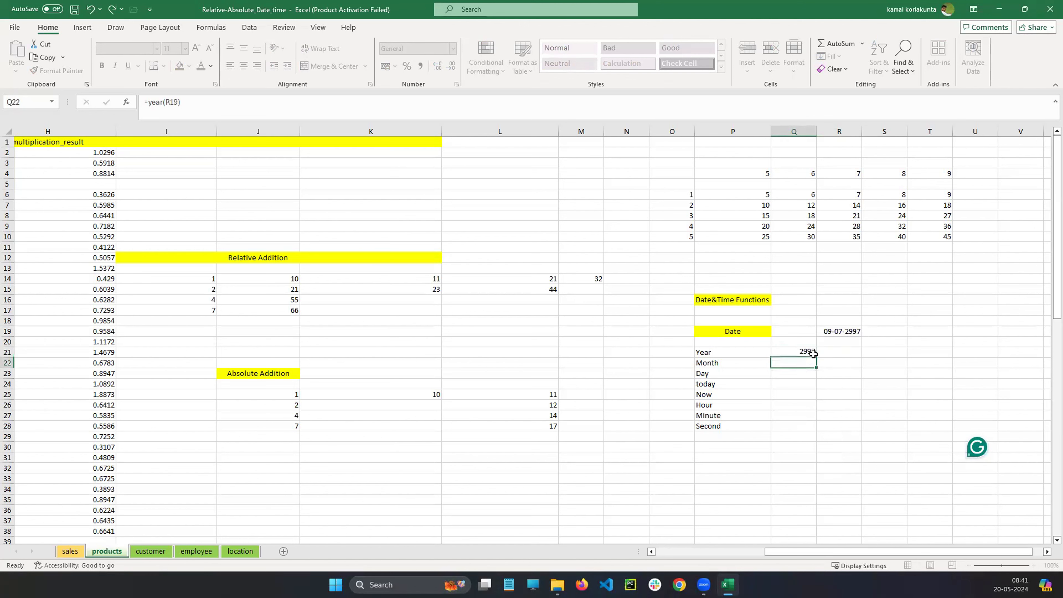
Correct the sample date in cell R19 to 09-07-1997 and select the Year result in Q21.
{"action": "left_click", "coordinate": [803, 353]}
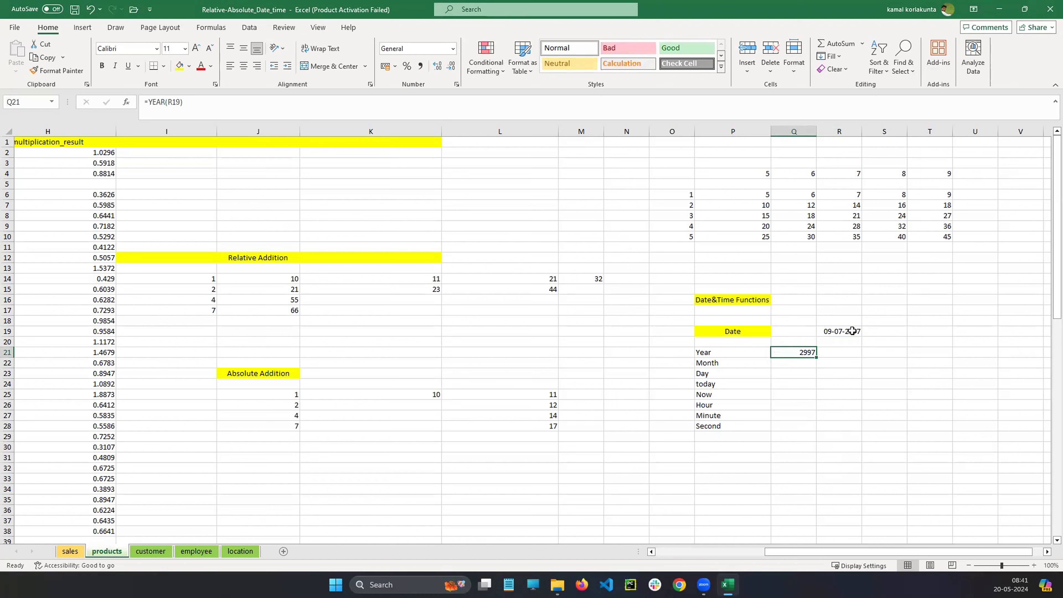
{"action": "double_click", "coordinate": [850, 333]}
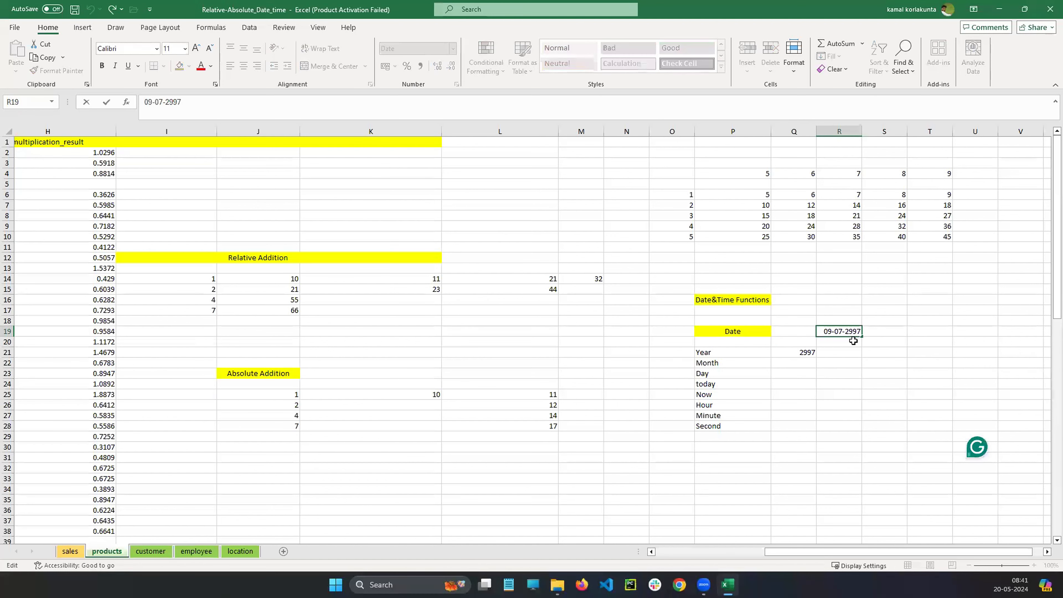
{"action": "key", "text": "BackSpace"}
{"action": "type", "text": "1"}
{"action": "key", "text": "Return"}
{"action": "left_click", "coordinate": [801, 354]}
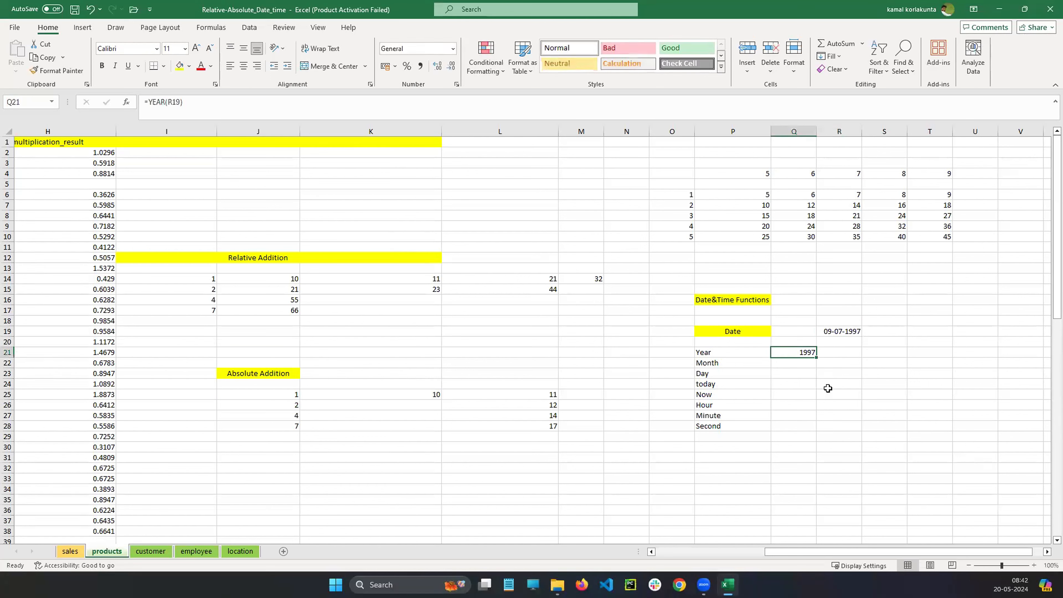
Inspect the YEAR formula in cell Q21 and its reference to the date in R19.
{"action": "left_click", "coordinate": [857, 332]}
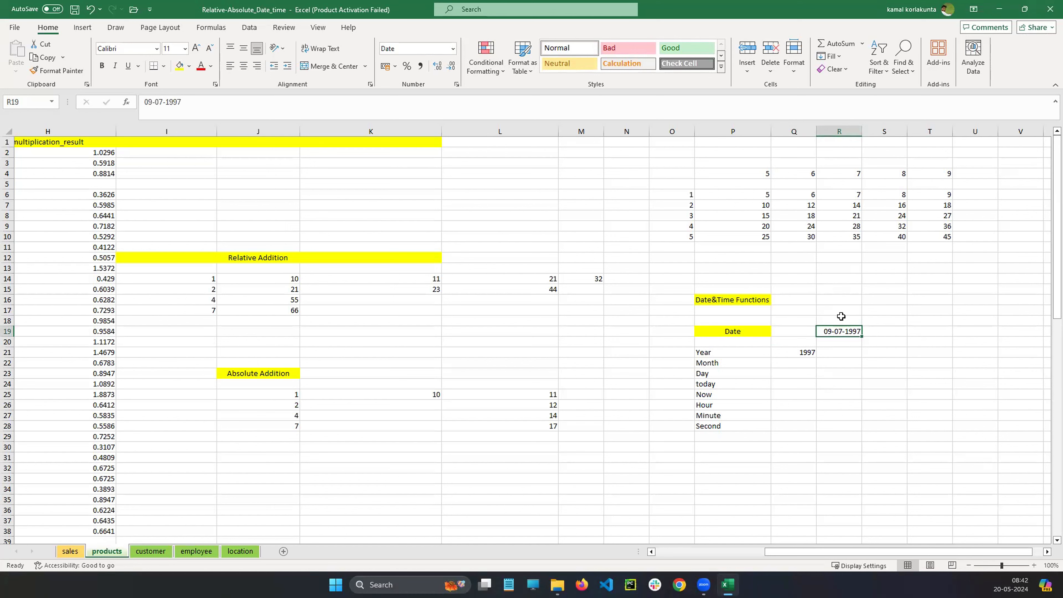
{"action": "left_click", "coordinate": [802, 350]}
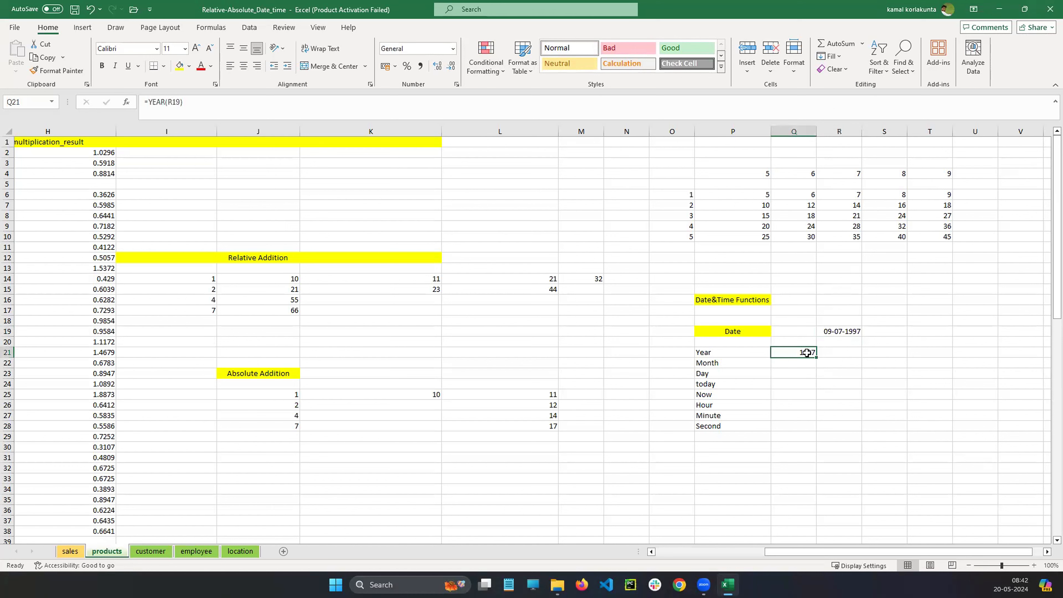
{"action": "double_click", "coordinate": [796, 354]}
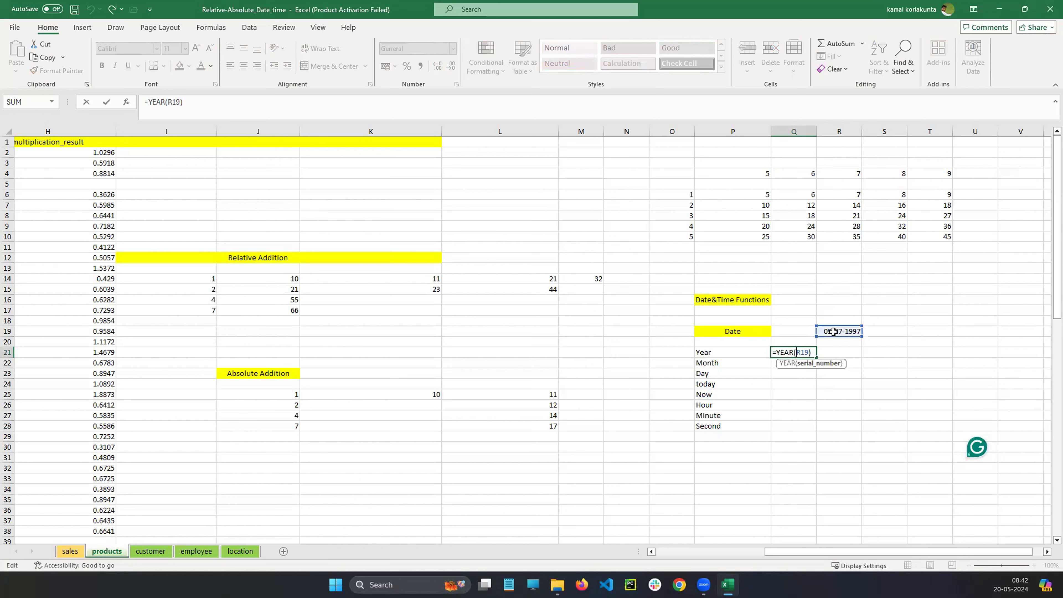
{"action": "key", "text": "ctrl+Return"}
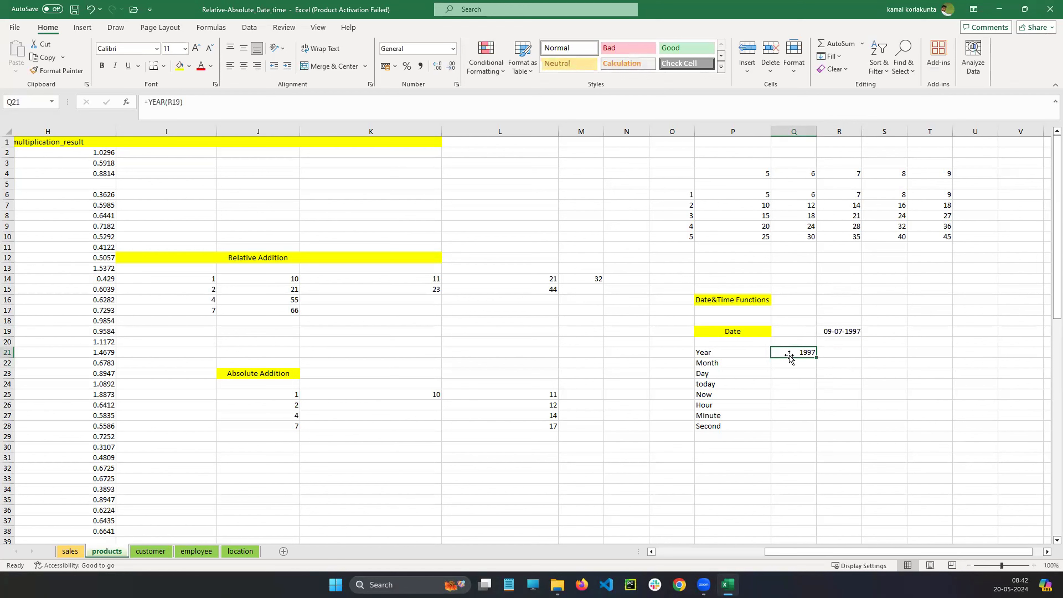
Enter =MONTH(R19) in cell Q22, beside the Month label.
{"action": "left_click", "coordinate": [790, 363]}
{"action": "type", "text": "=mon"}
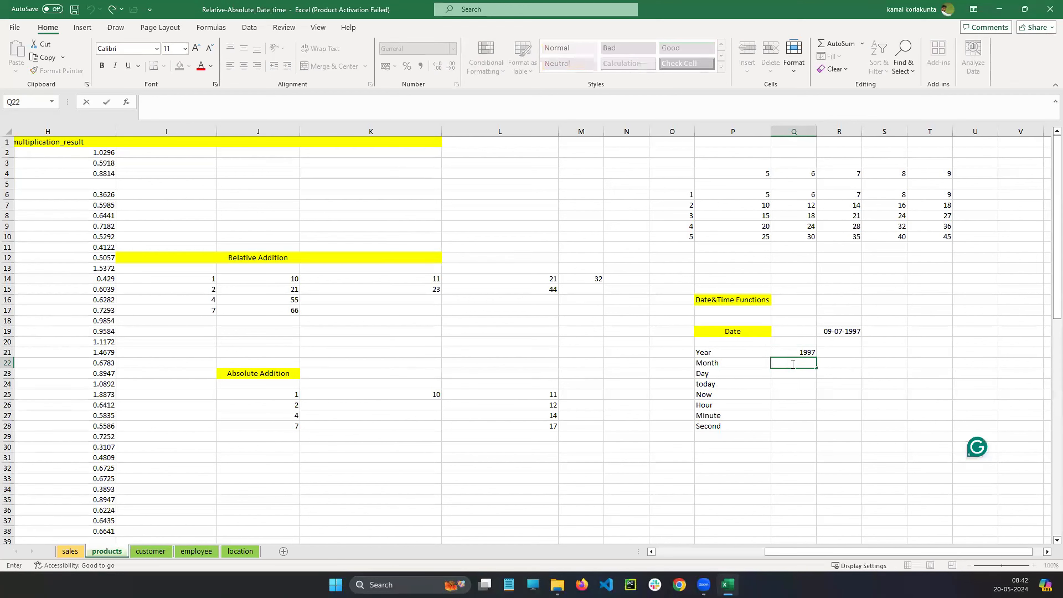
{"action": "type", "text": "th()"}
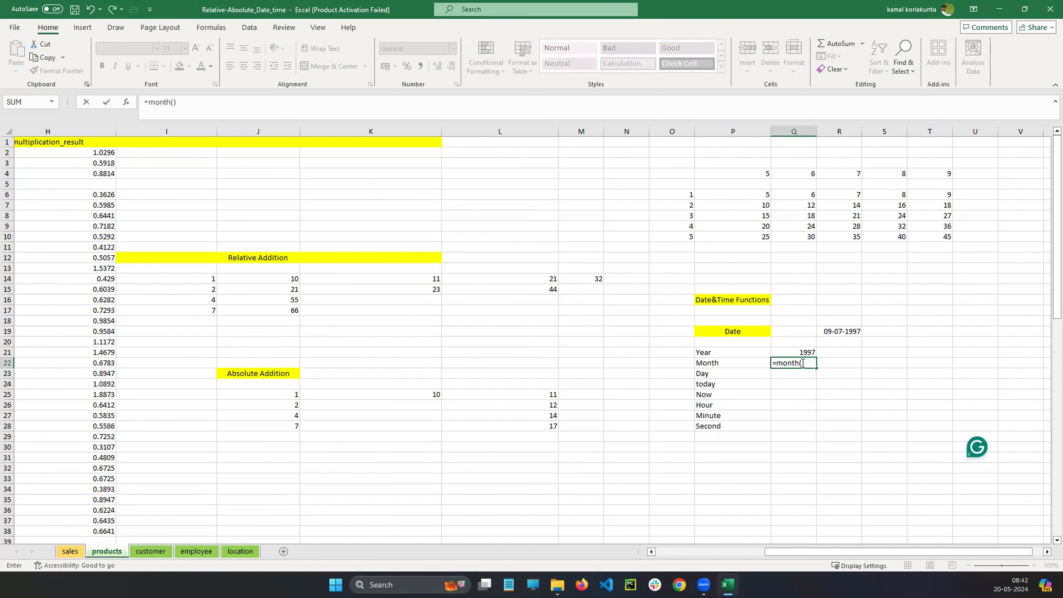
{"action": "left_click", "coordinate": [803, 363]}
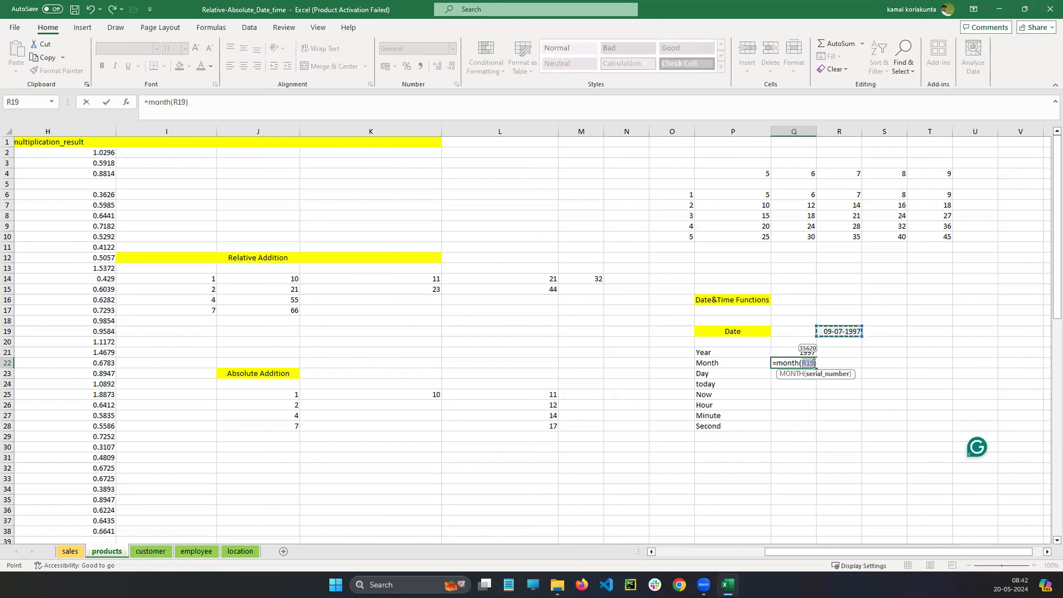
{"action": "key", "text": "Return"}
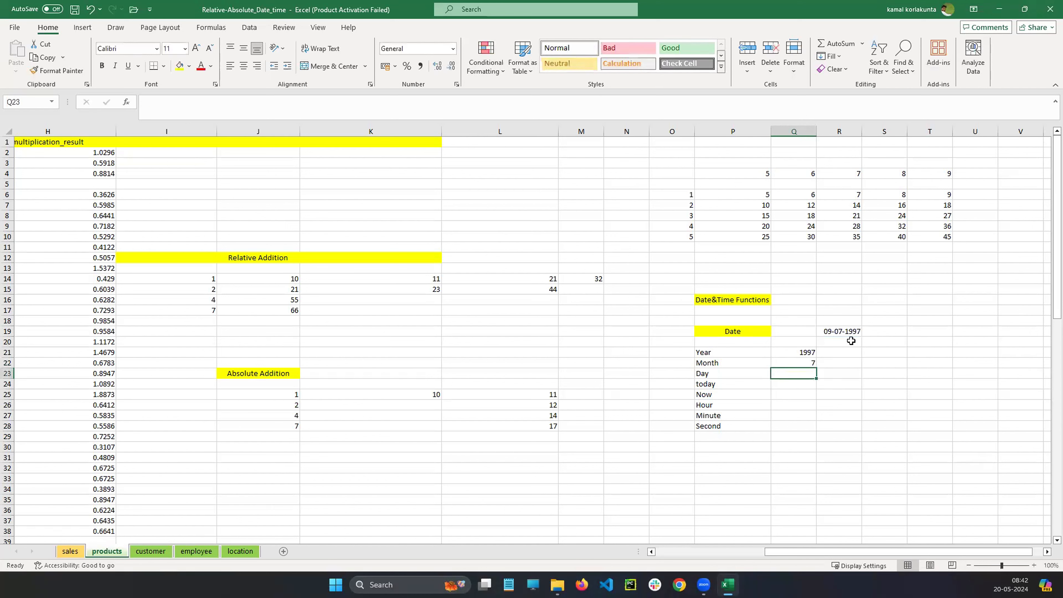
Enter =DAY(R19) in cell Q23, beside the Day label.
{"action": "double_click", "coordinate": [786, 373]}
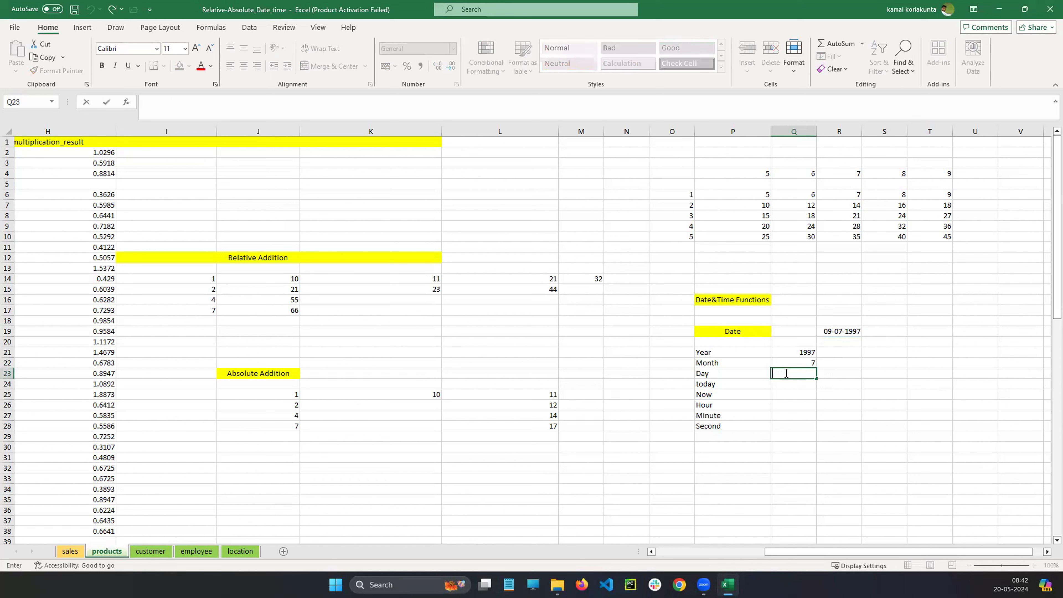
{"action": "type", "text": "="}
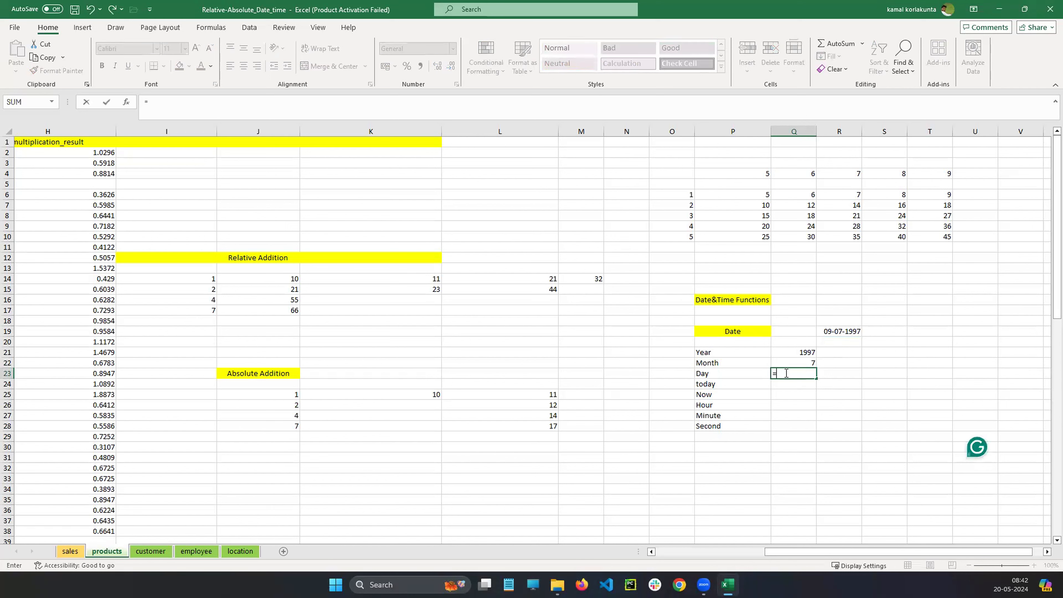
{"action": "type", "text": "day()"}
{"action": "left_click", "coordinate": [791, 373]}
{"action": "left_click", "coordinate": [835, 337]}
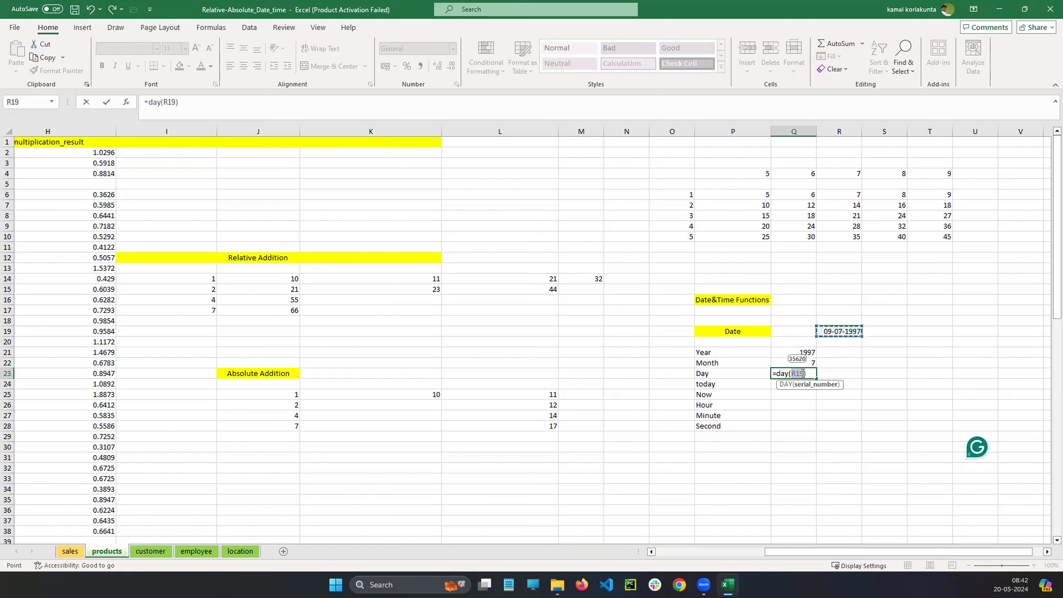
{"action": "key", "text": "Return"}
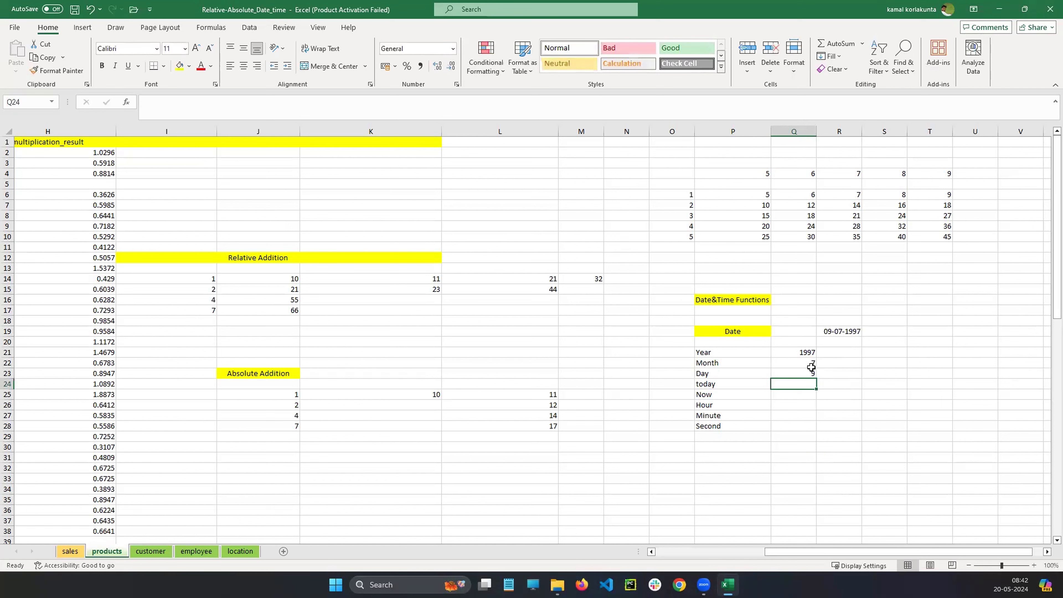
Review the Year, Month and Day formulas in Q21 to Q23 along with their labels.
{"action": "left_click", "coordinate": [800, 367]}
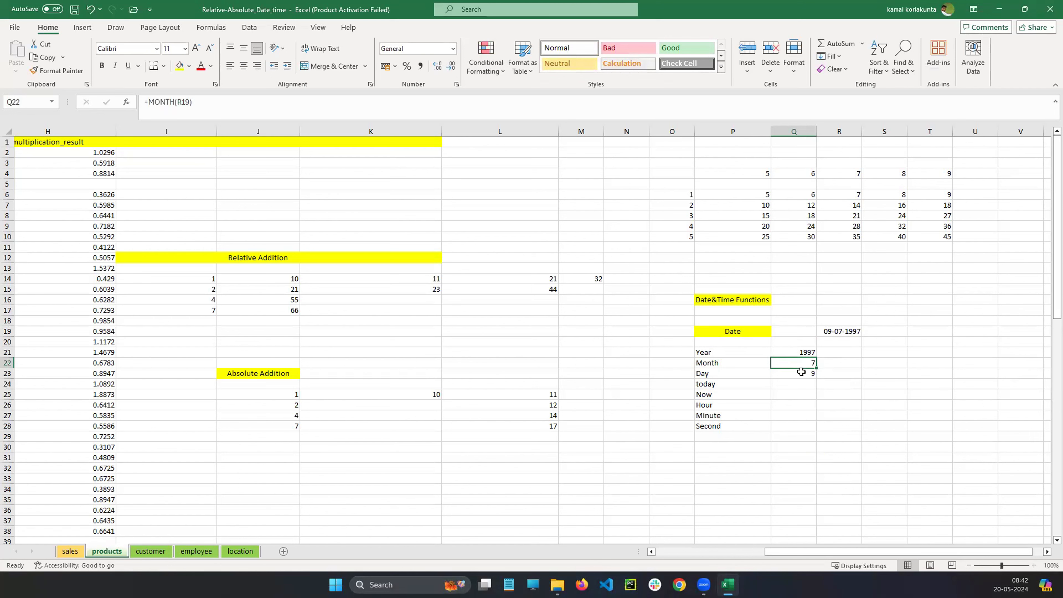
{"action": "left_click", "coordinate": [803, 371]}
{"action": "left_click", "coordinate": [794, 354]}
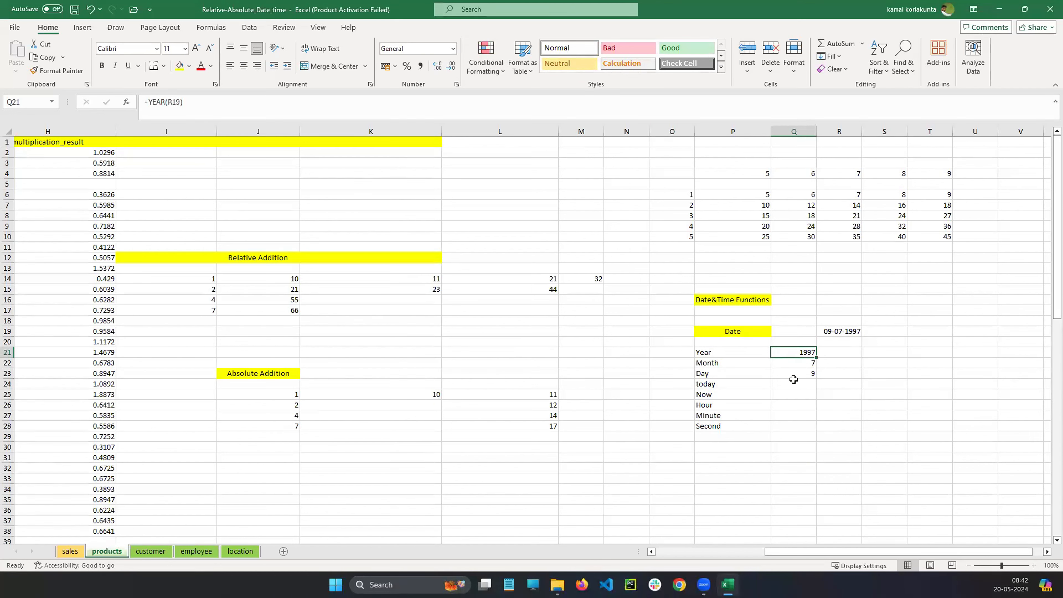
{"action": "left_click", "coordinate": [720, 352]}
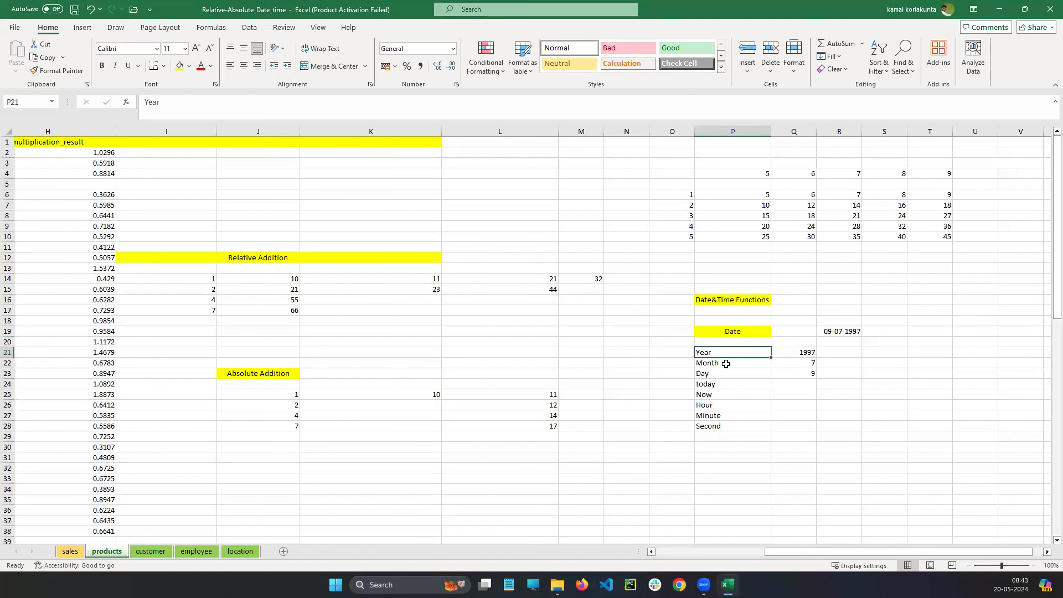
{"action": "left_click", "coordinate": [729, 363]}
{"action": "left_click", "coordinate": [729, 374]}
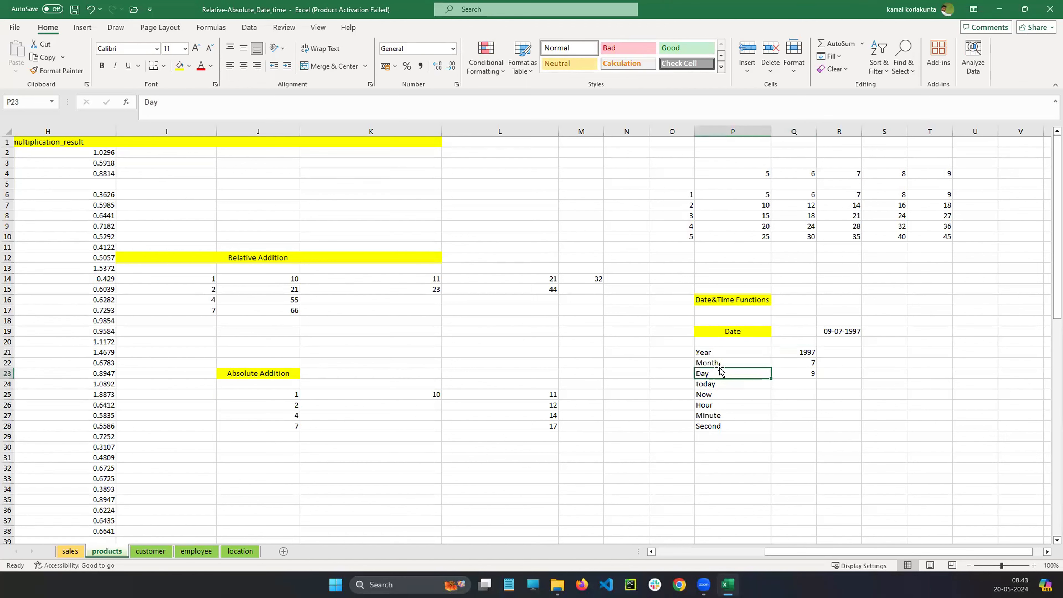
Draw a red annotation rectangle around the labels today to Second in cells P24 to P28.
{"action": "left_click", "coordinate": [723, 384]}
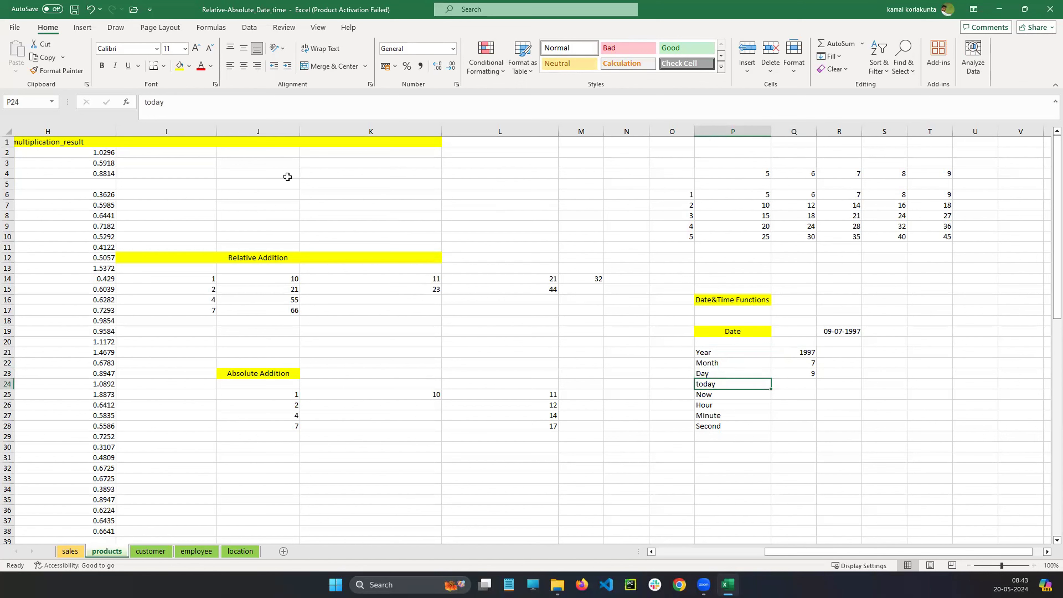
{"action": "key", "text": "super+shift+s"}
{"action": "left_click_drag", "start_coordinate": [689, 378], "coordinate": [750, 444]}
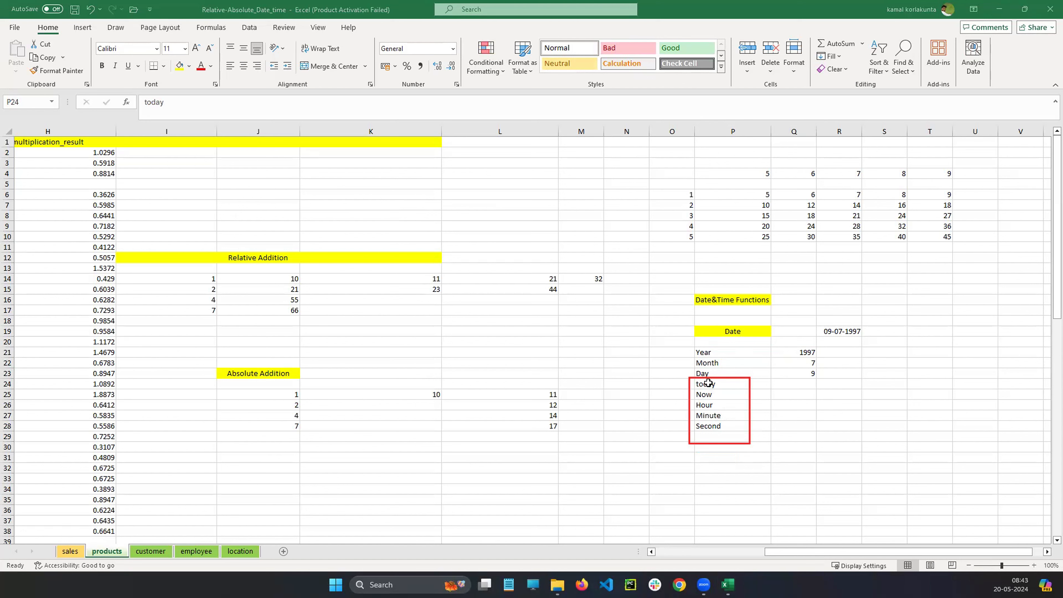
Widen column Q slightly and write the formula =today() in cell Q24, beside the today label.
{"action": "left_click", "coordinate": [810, 384]}
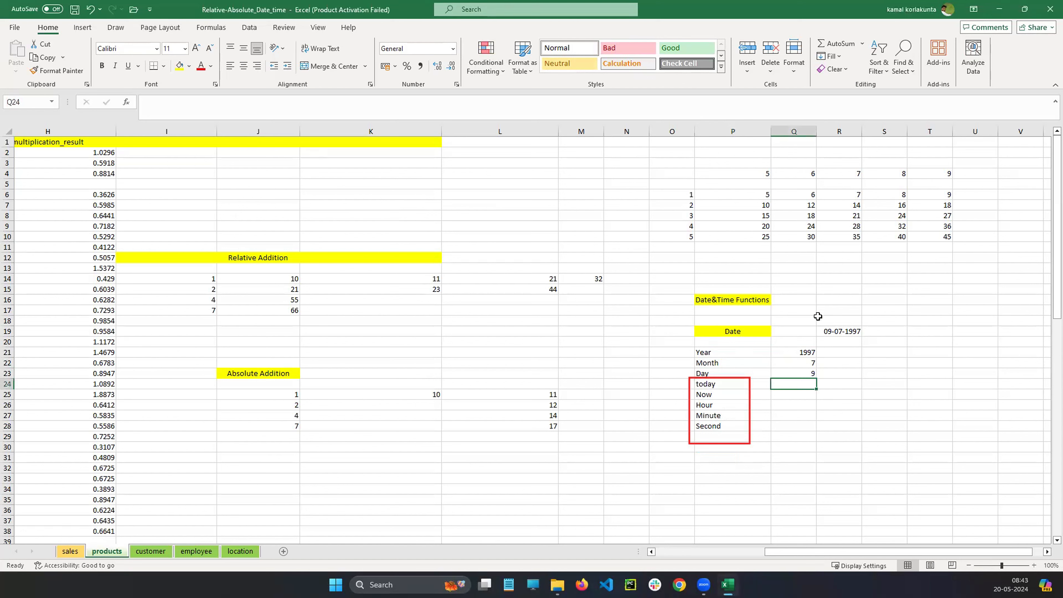
{"action": "left_click_drag", "start_coordinate": [816, 131], "coordinate": [833, 131]}
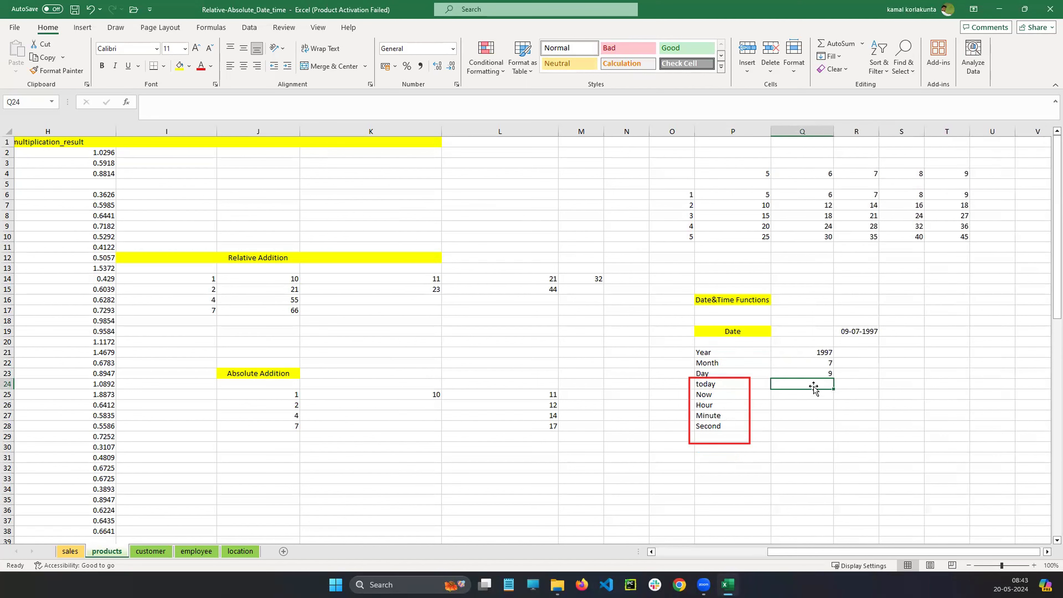
{"action": "type", "text": "=t"}
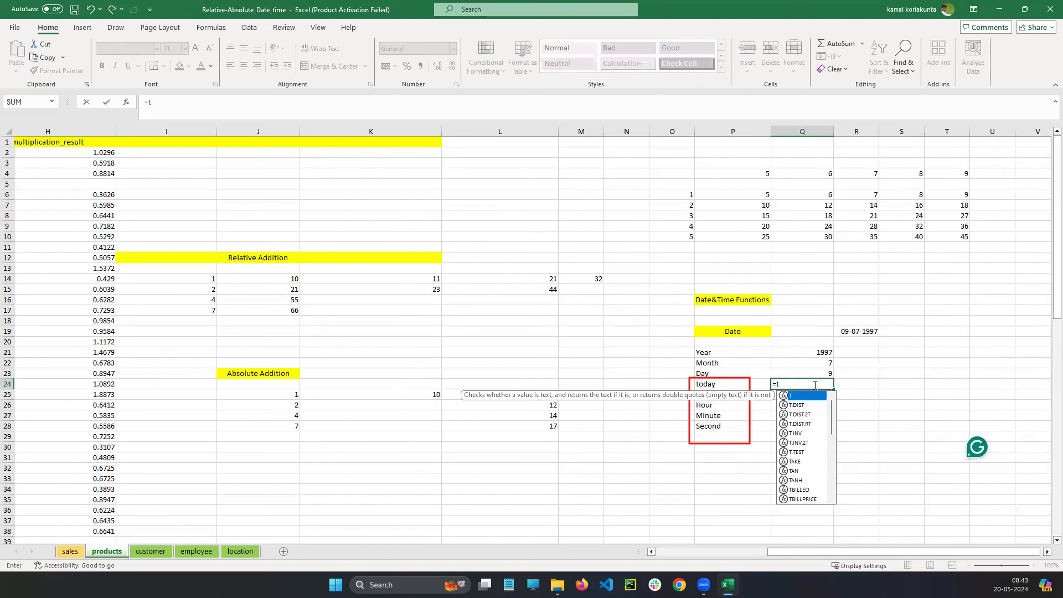
{"action": "type", "text": "oday*"}
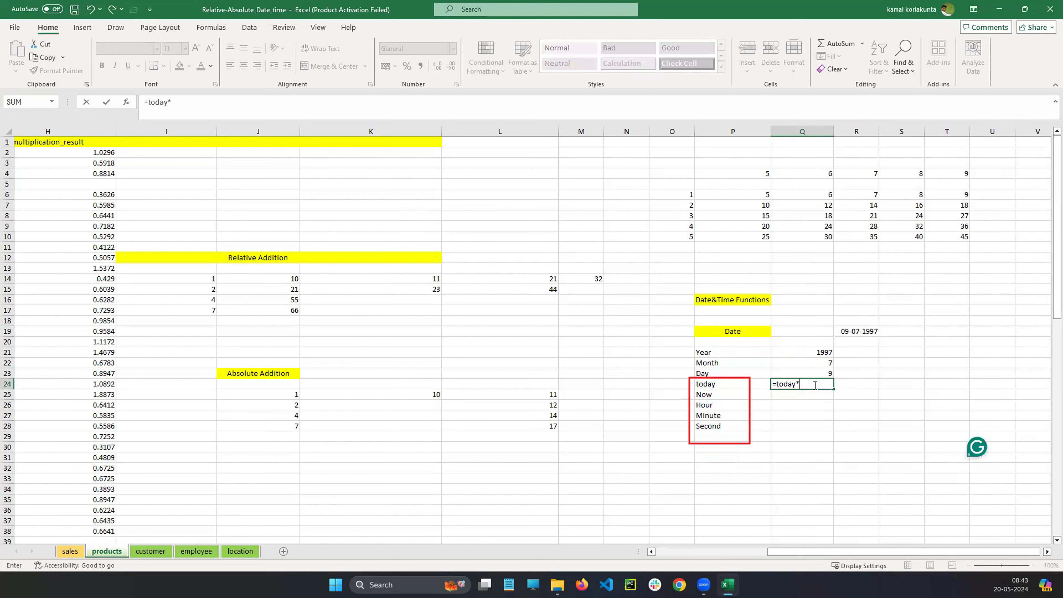
{"action": "key", "text": "BackSpace"}
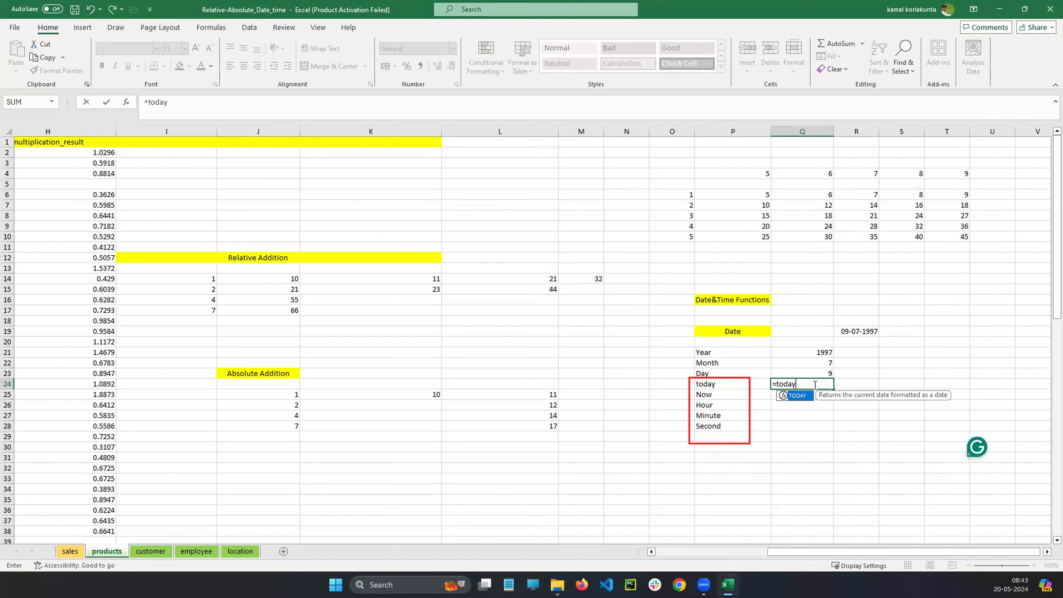
{"action": "type", "text": "()"}
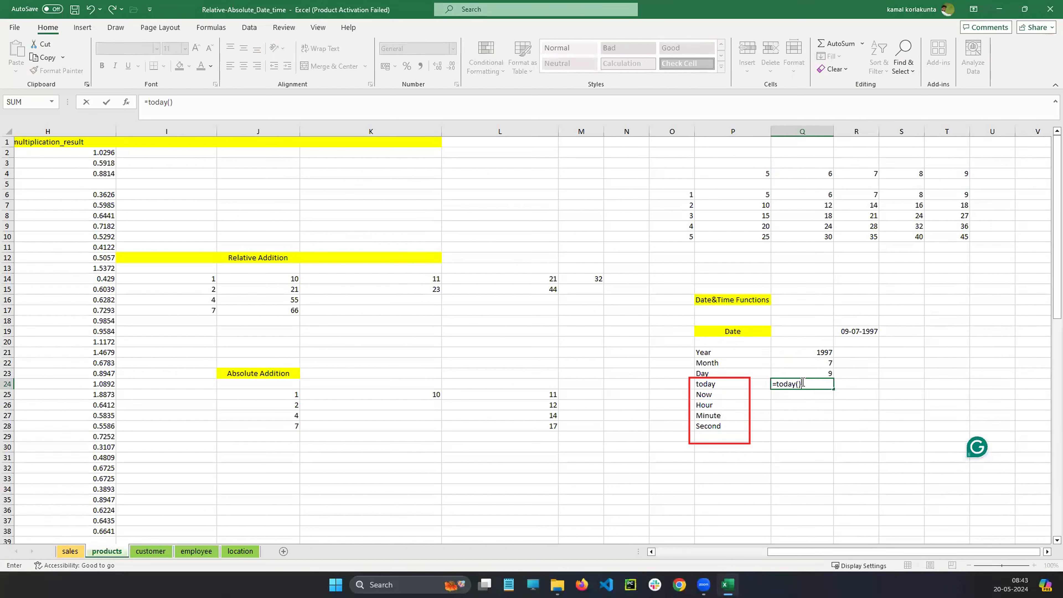
Draw a red annotation rectangle around the system date and time on the taskbar.
{"action": "left_click_drag", "start_coordinate": [773, 385], "coordinate": [818, 385]}
{"action": "left_click", "coordinate": [818, 385]}
{"action": "left_click", "coordinate": [799, 385]}
{"action": "left_click", "coordinate": [977, 584]}
{"action": "left_click_drag", "start_coordinate": [981, 579], "coordinate": [1038, 596]}
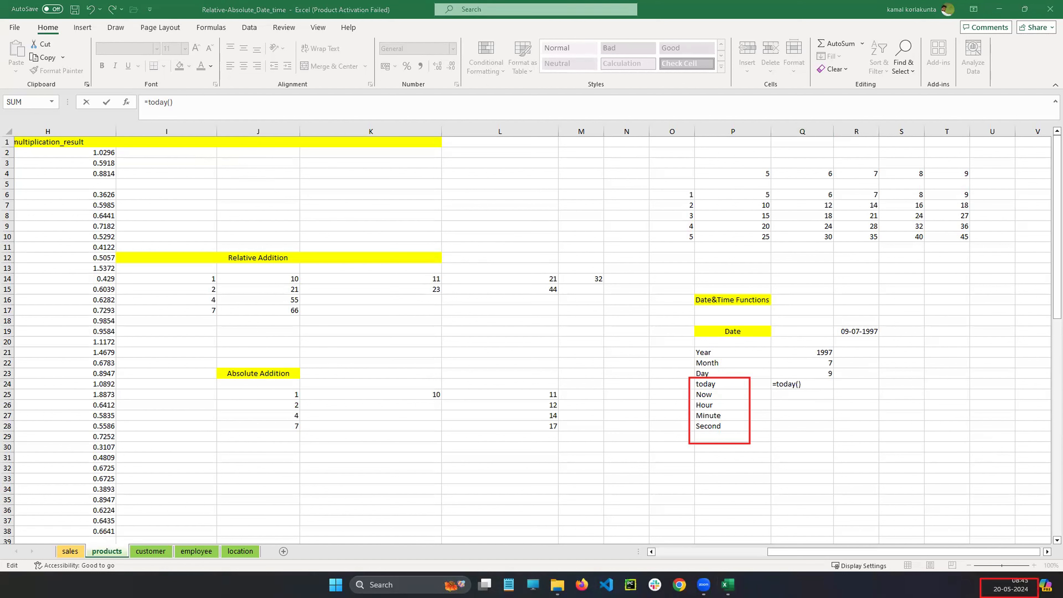
Commit the =today() formula in cell Q24 and select that cell again.
{"action": "left_click", "coordinate": [282, 112]}
{"action": "key", "text": "Return"}
{"action": "key", "text": "Up"}
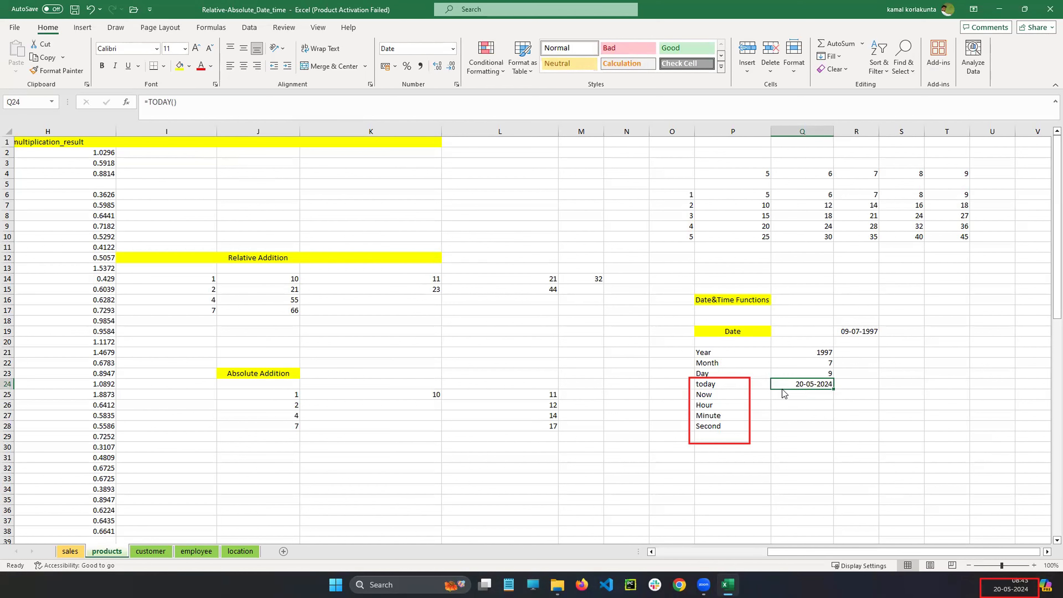
Enter the formula =now() in cell Q25, beside the Now label.
{"action": "left_click", "coordinate": [803, 395]}
{"action": "left_click", "coordinate": [719, 399]}
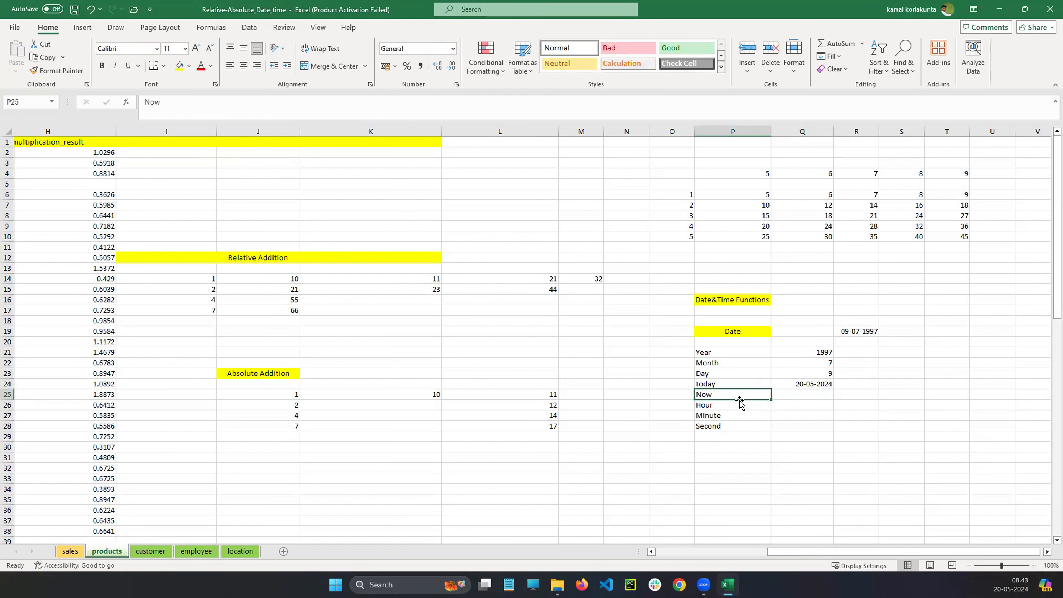
{"action": "left_click", "coordinate": [806, 395]}
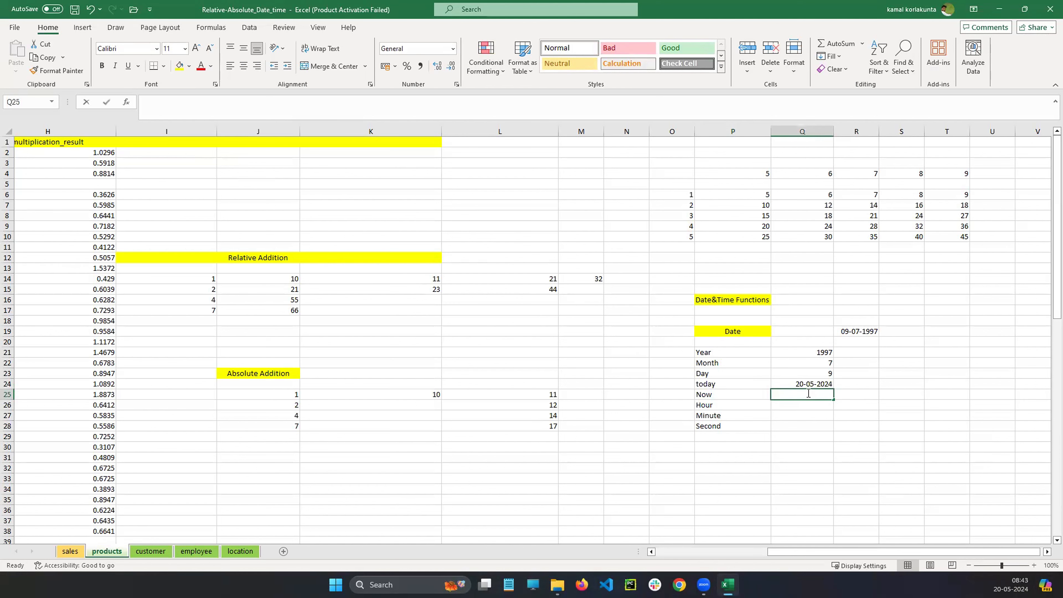
{"action": "type", "text": "=now()"}
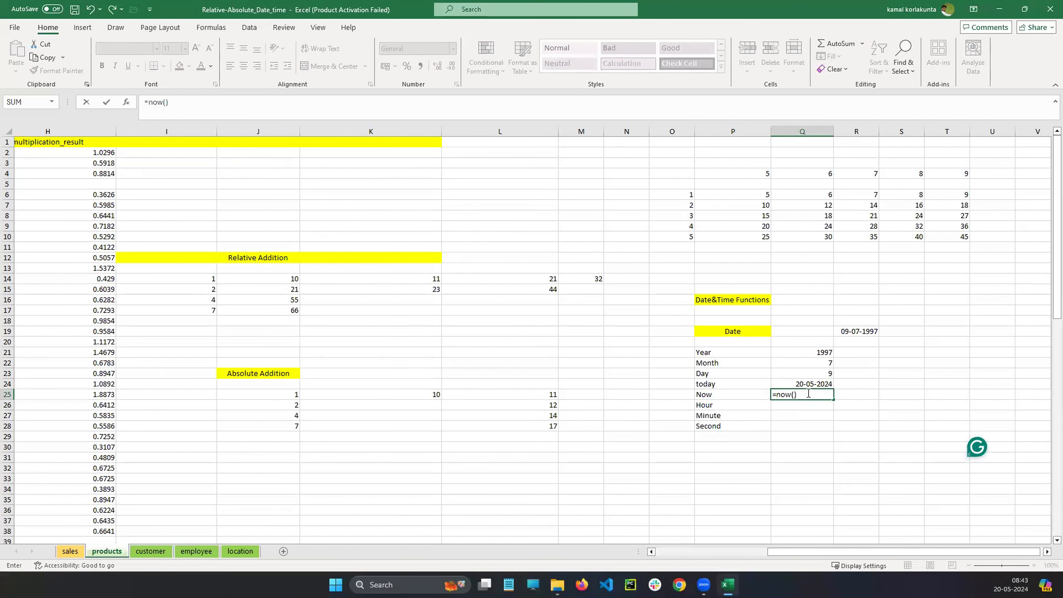
{"action": "left_click", "coordinate": [794, 395]}
{"action": "left_click", "coordinate": [807, 396]}
{"action": "key", "text": "ctrl+Return"}
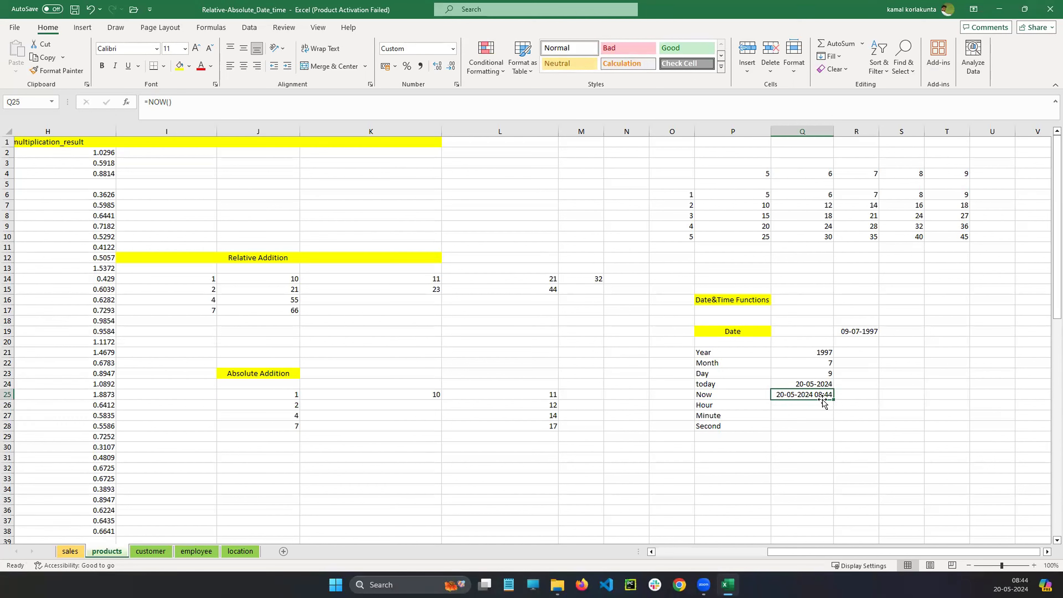
Draw red annotation rectangles around the time portion of cell Q25 and around the system clock on the taskbar.
{"action": "left_click", "coordinate": [805, 405]}
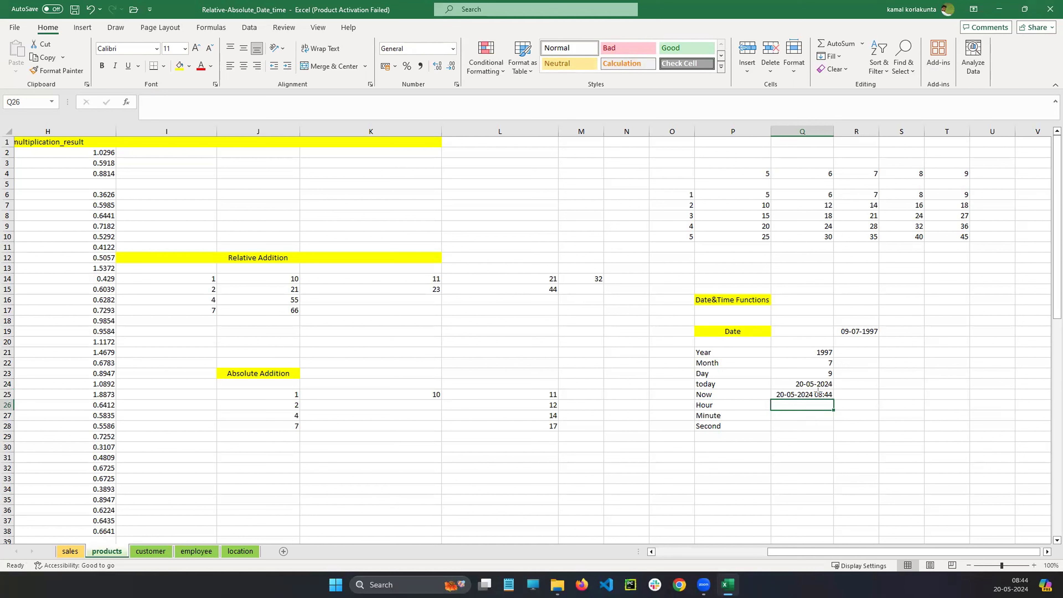
{"action": "left_click_drag", "start_coordinate": [813, 387], "coordinate": [840, 401]}
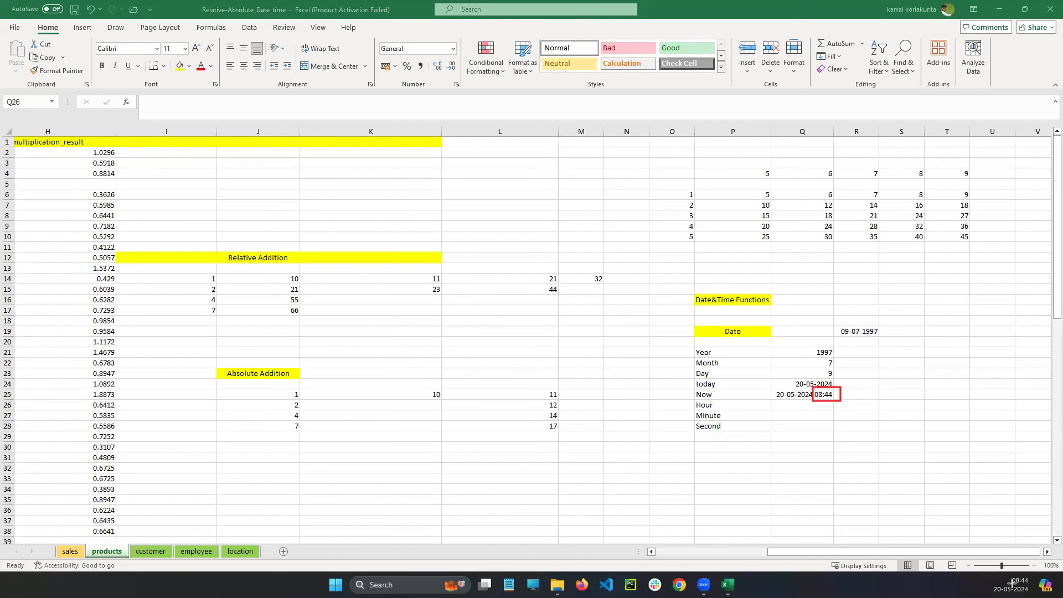
{"action": "left_click_drag", "start_coordinate": [1003, 573], "coordinate": [1037, 588]}
Try to enter =hour() without an argument in cell Q26, beside the Hour label.
{"action": "left_click", "coordinate": [800, 407]}
{"action": "type", "text": "="}
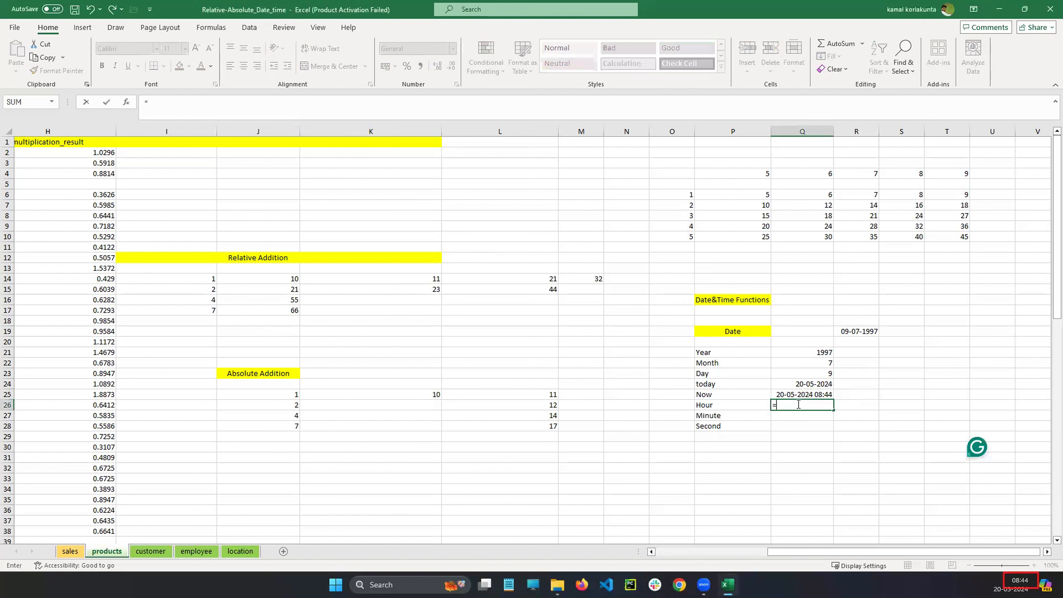
{"action": "type", "text": "hour"}
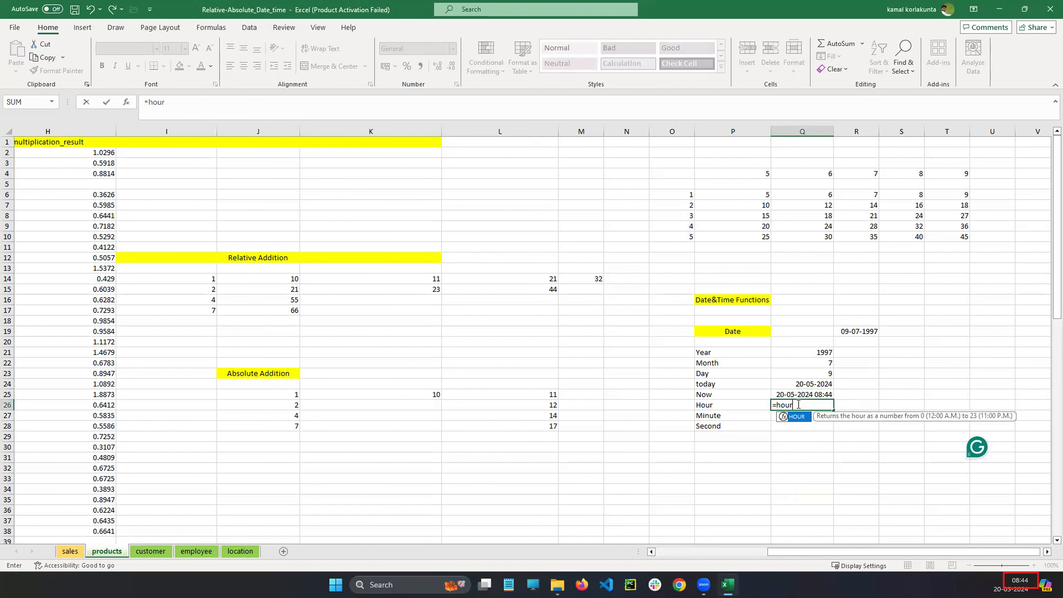
{"action": "type", "text": "()"}
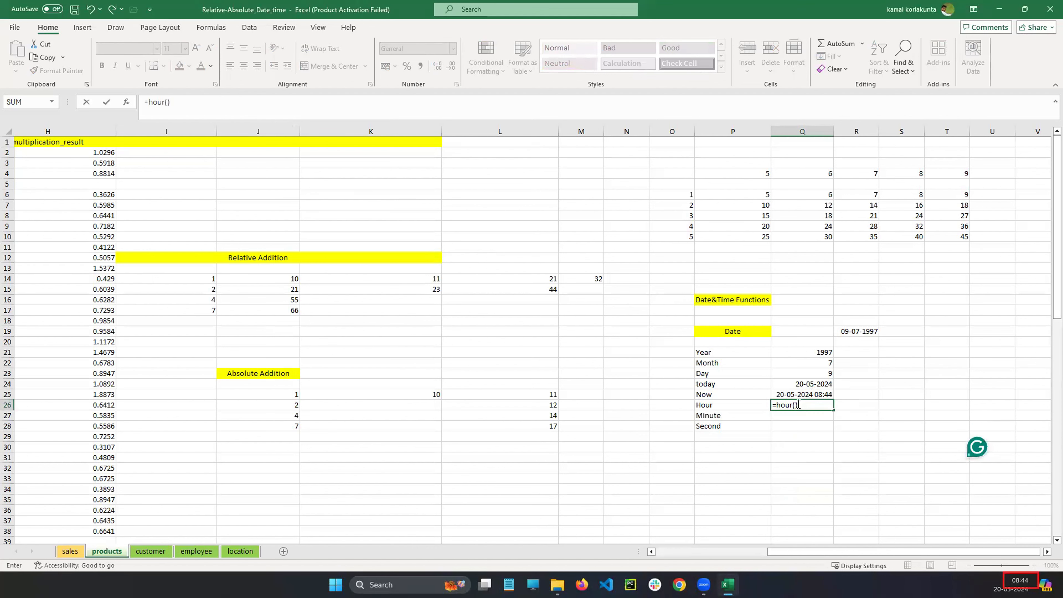
{"action": "key", "text": "Return"}
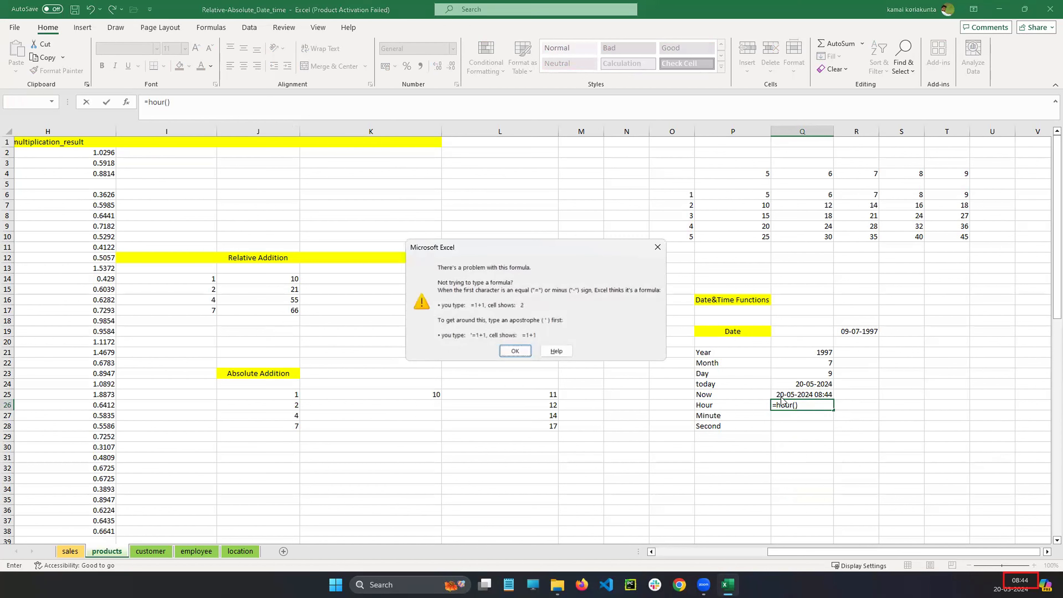
{"action": "left_click", "coordinate": [664, 247]}
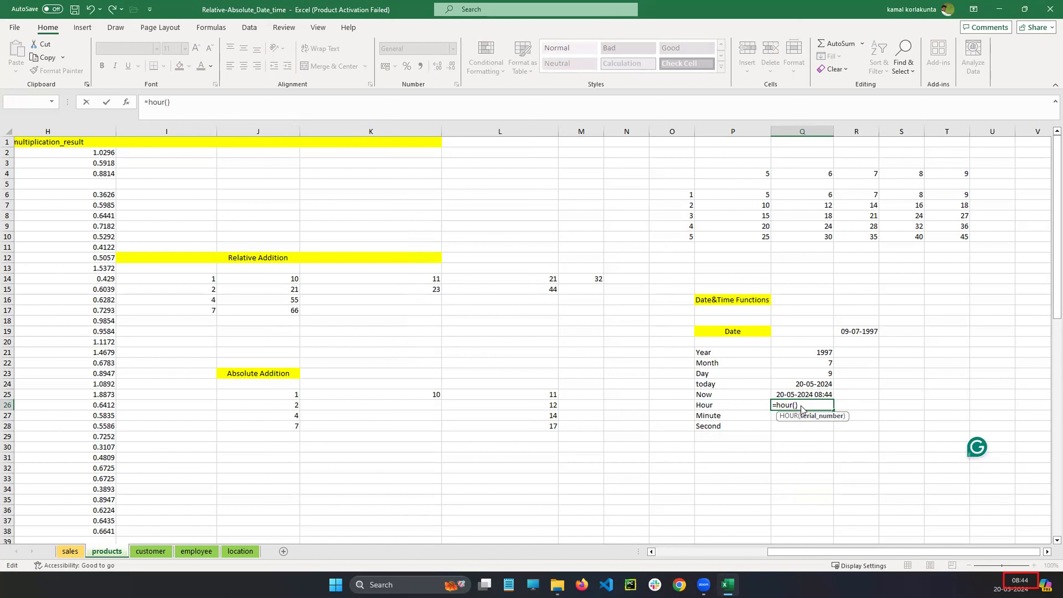
{"action": "key", "text": "Return"}
{"action": "left_click", "coordinate": [663, 247]}
Complete the formula in cell Q26 as =hour(now()) and commit it.
{"action": "left_click_drag", "start_coordinate": [777, 404], "coordinate": [794, 404]}
{"action": "left_click", "coordinate": [794, 404]}
{"action": "left_click", "coordinate": [797, 404]}
{"action": "type", "text": "now"}
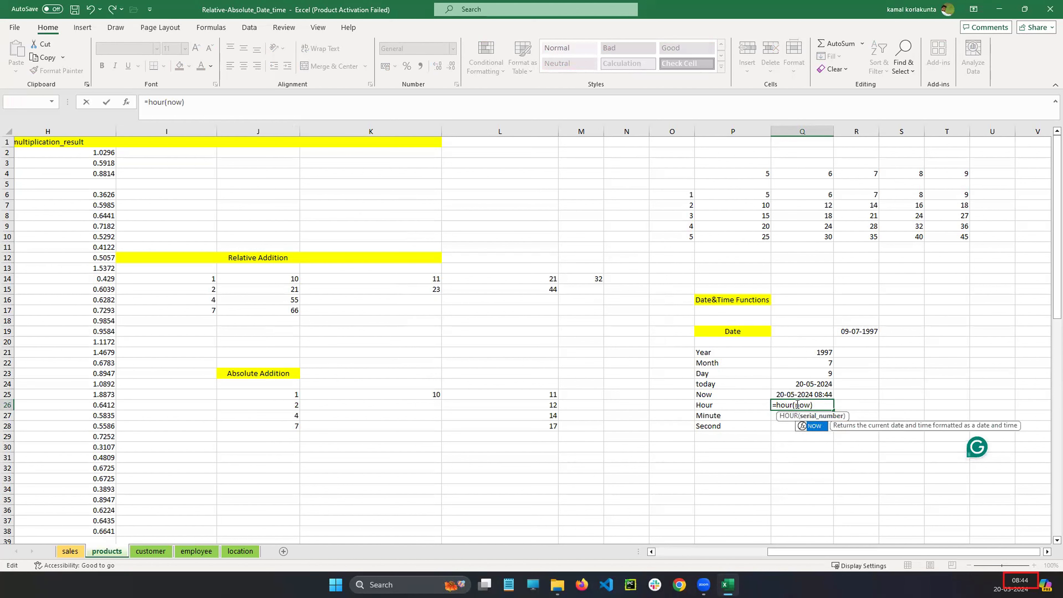
{"action": "type", "text": "()"}
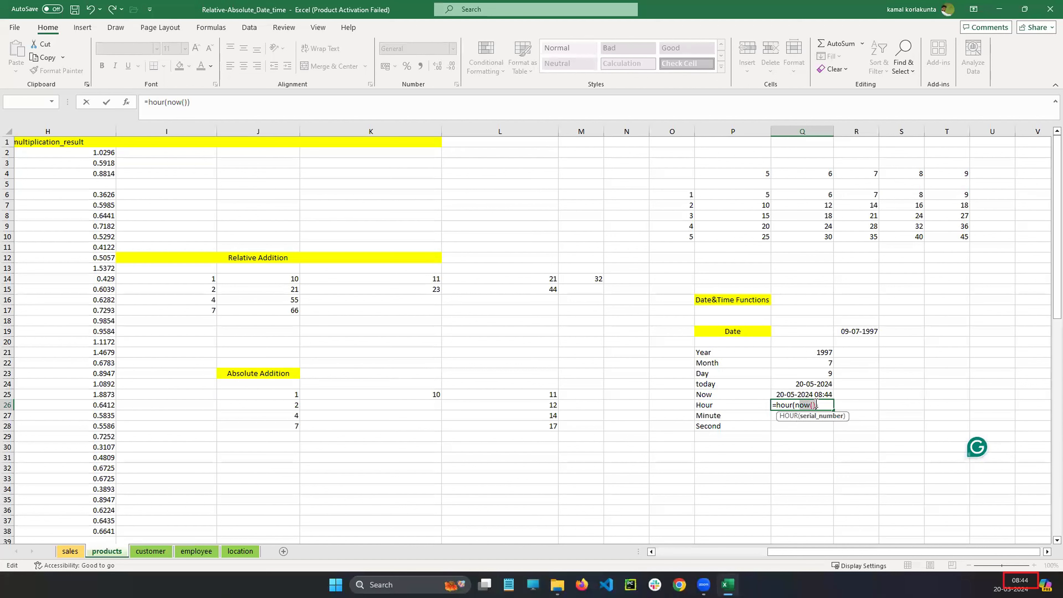
{"action": "left_click_drag", "start_coordinate": [798, 404], "coordinate": [812, 405]}
{"action": "left_click", "coordinate": [822, 406]}
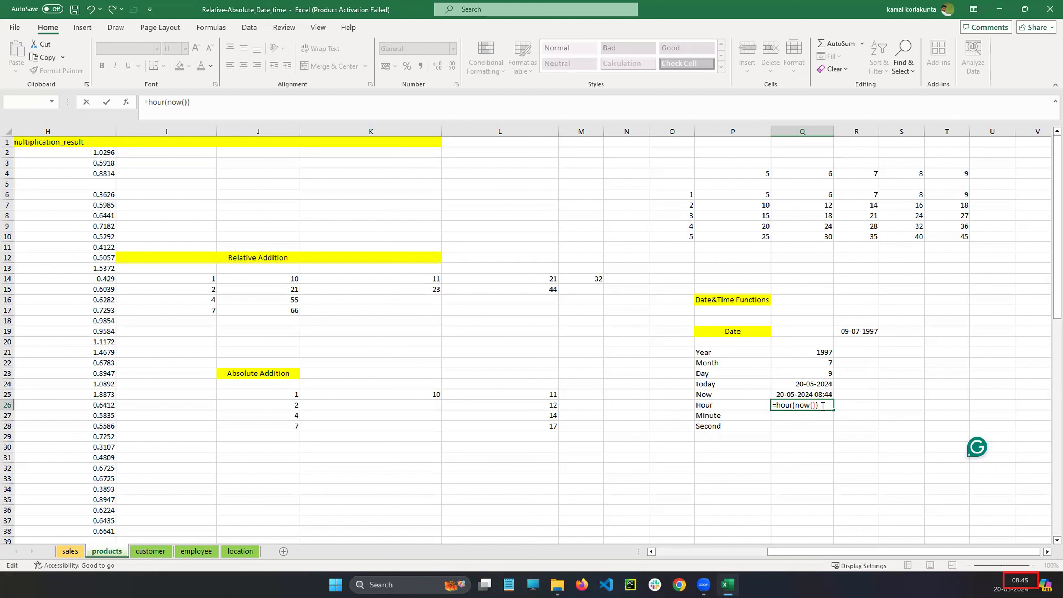
{"action": "key", "text": "Return"}
{"action": "left_click", "coordinate": [821, 406]}
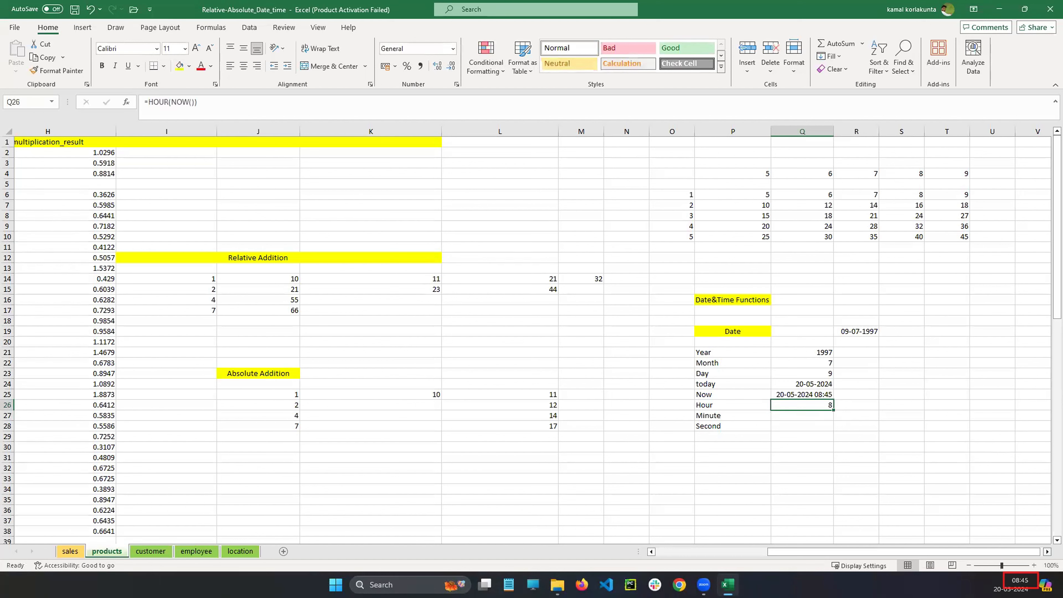
Enter the formula =minute(now()) in cell Q27, beside the Minute label.
{"action": "left_click", "coordinate": [795, 416]}
{"action": "double_click", "coordinate": [799, 417]}
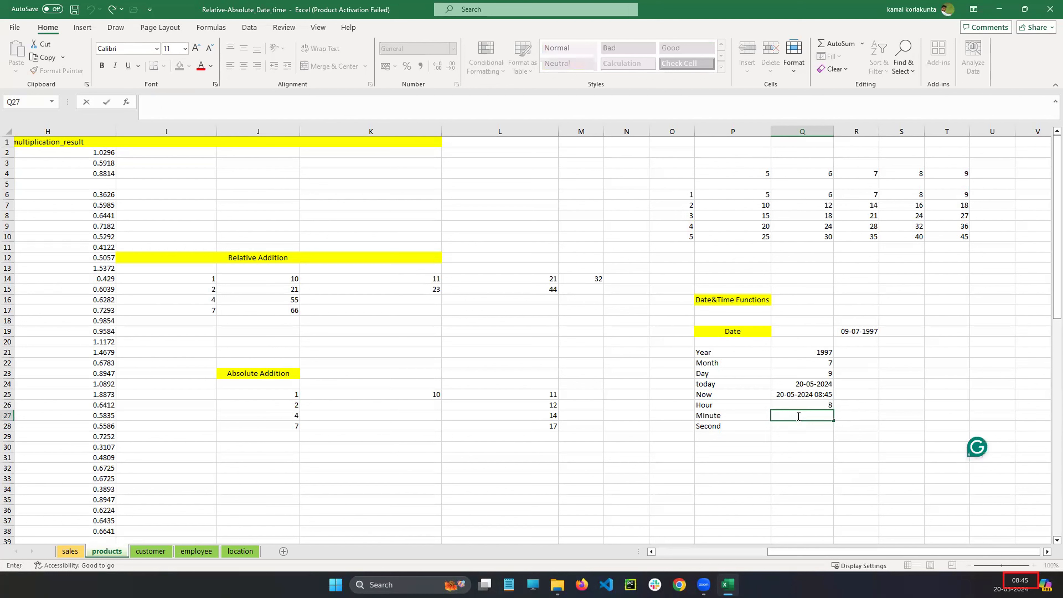
{"action": "type", "text": "=minu"}
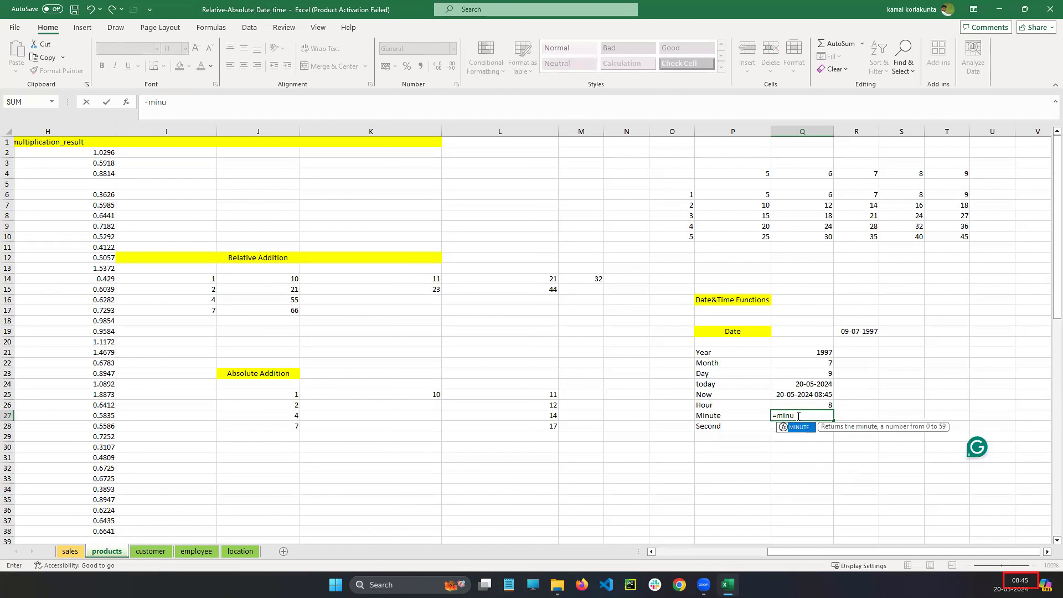
{"action": "type", "text": "te()"}
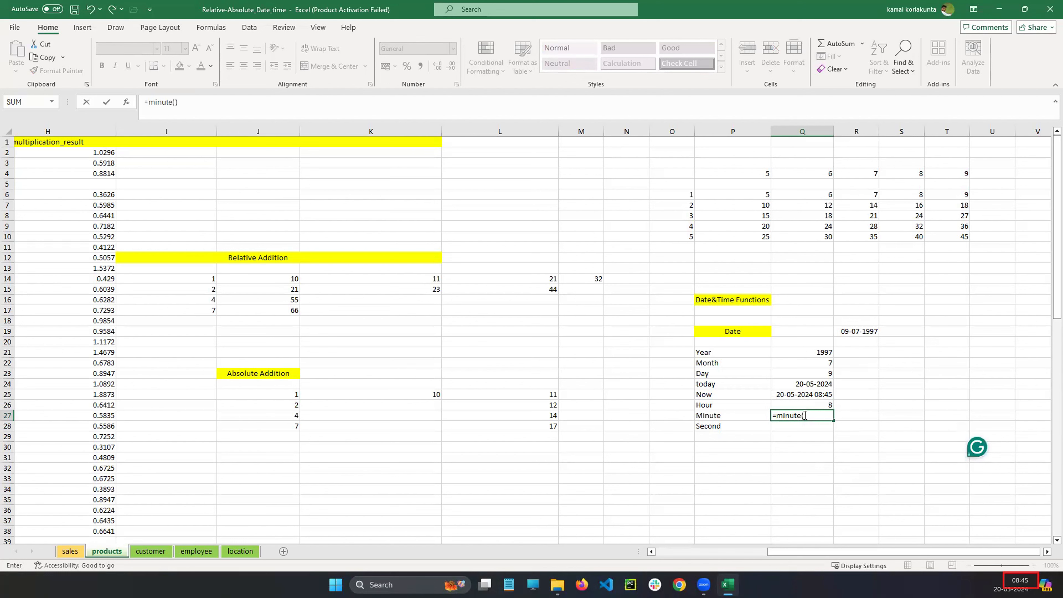
{"action": "left_click", "coordinate": [805, 415]}
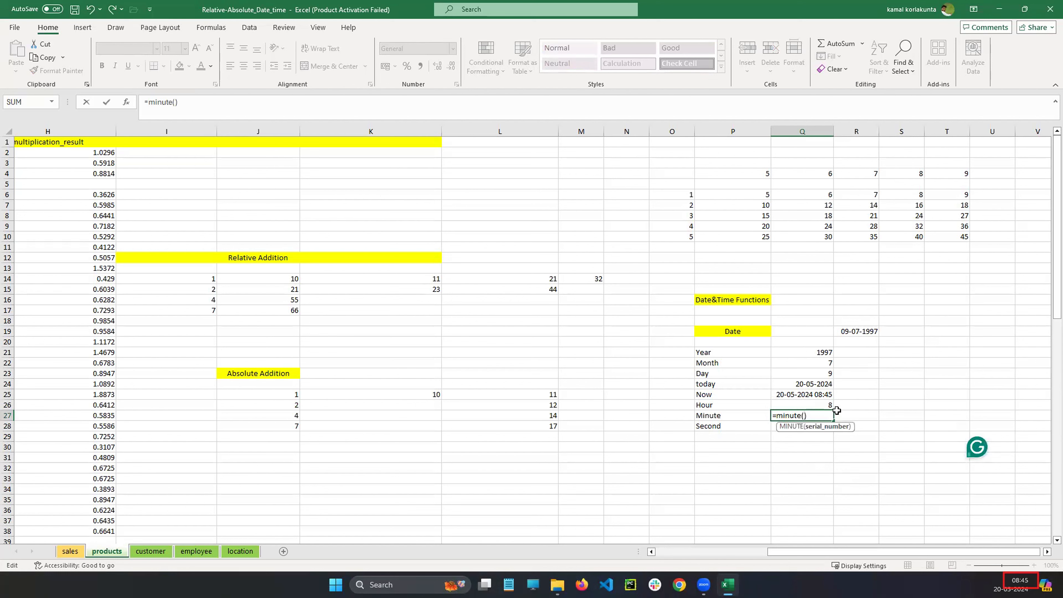
{"action": "type", "text": "now()"}
{"action": "left_click_drag", "start_coordinate": [804, 415], "coordinate": [822, 414]}
{"action": "key", "text": "Return"}
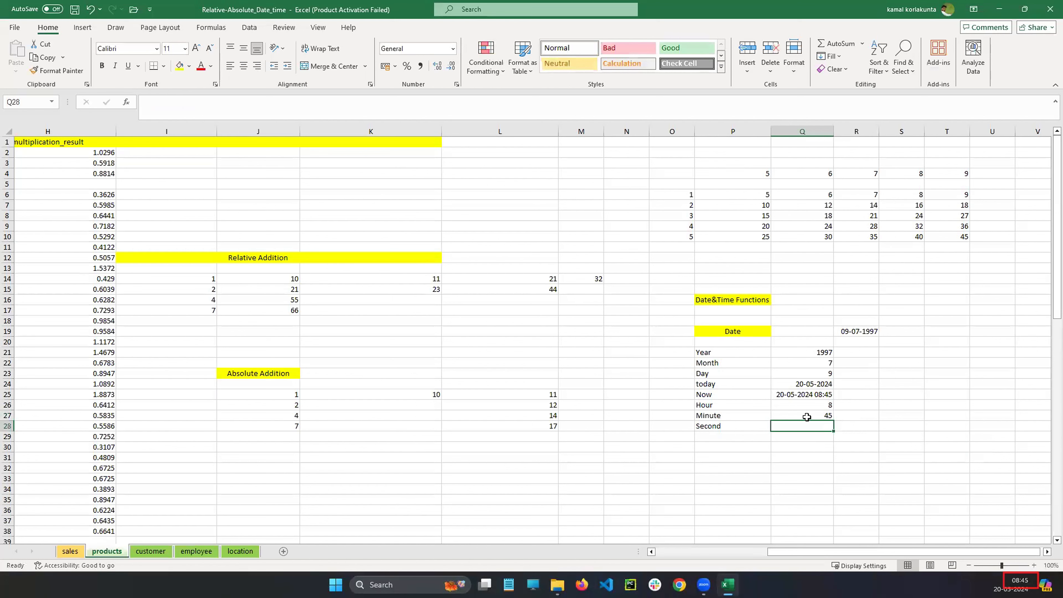
Enter the formula =second(now()) in cell Q28, beside the Second label.
{"action": "left_click", "coordinate": [808, 420]}
{"action": "double_click", "coordinate": [808, 426]}
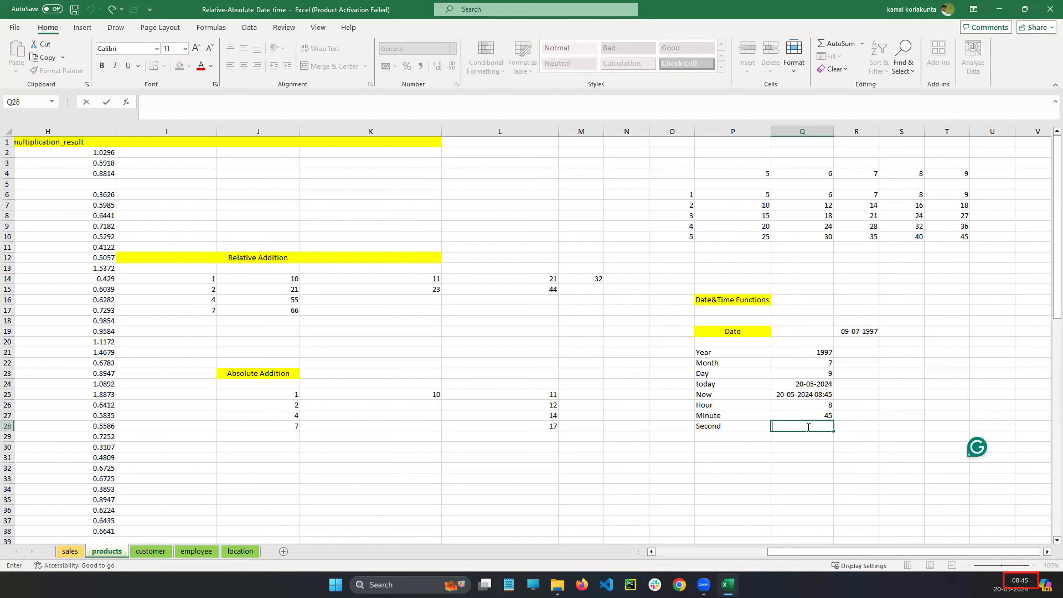
{"action": "type", "text": "=seco"}
{"action": "type", "text": "nd"}
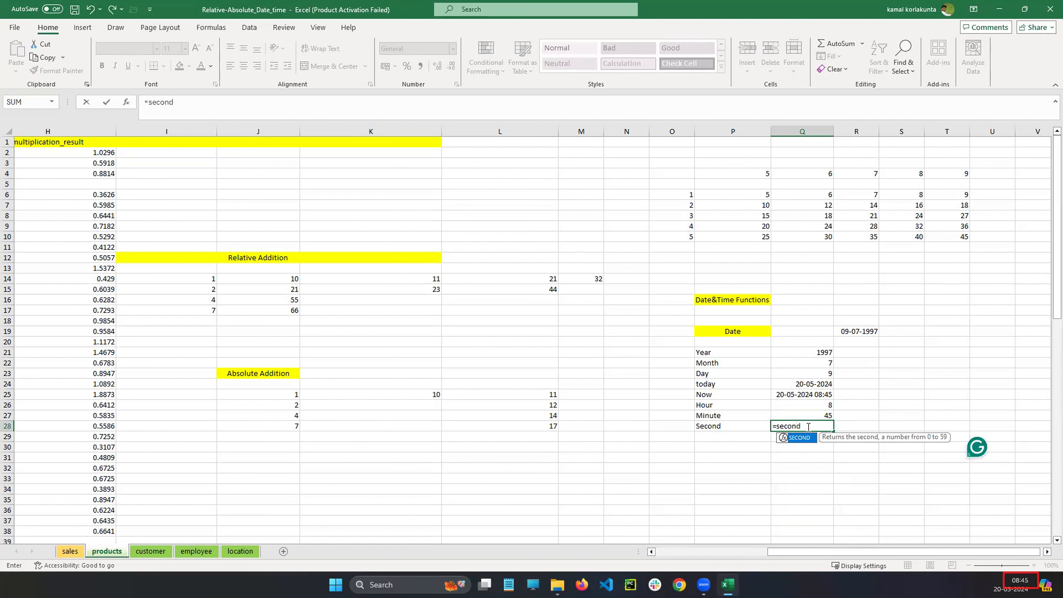
{"action": "type", "text": "()"}
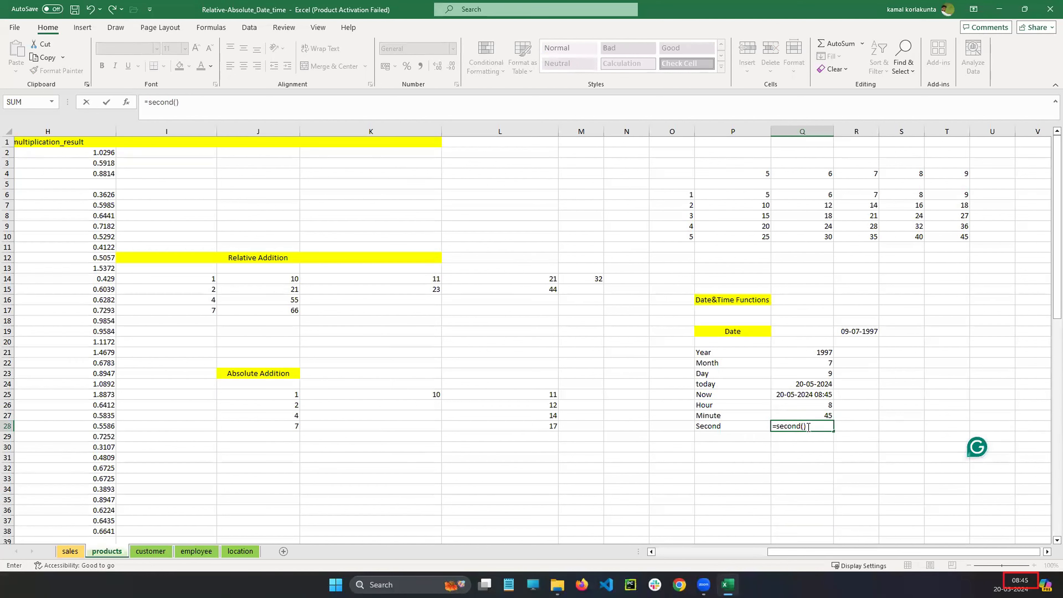
{"action": "left_click", "coordinate": [804, 425]}
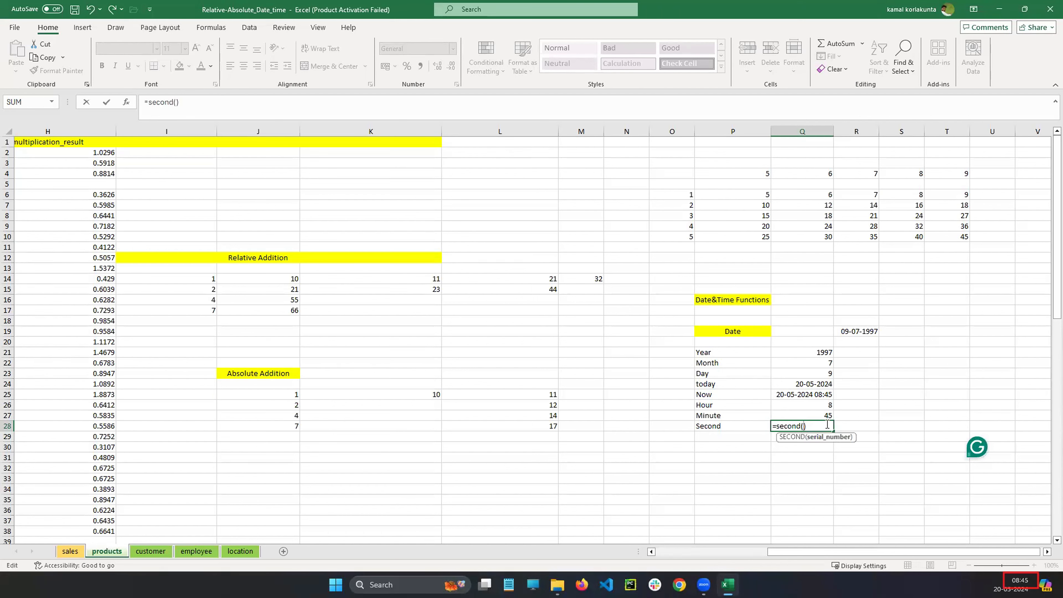
{"action": "type", "text": "now()"}
{"action": "left_click_drag", "start_coordinate": [803, 426], "coordinate": [824, 426]}
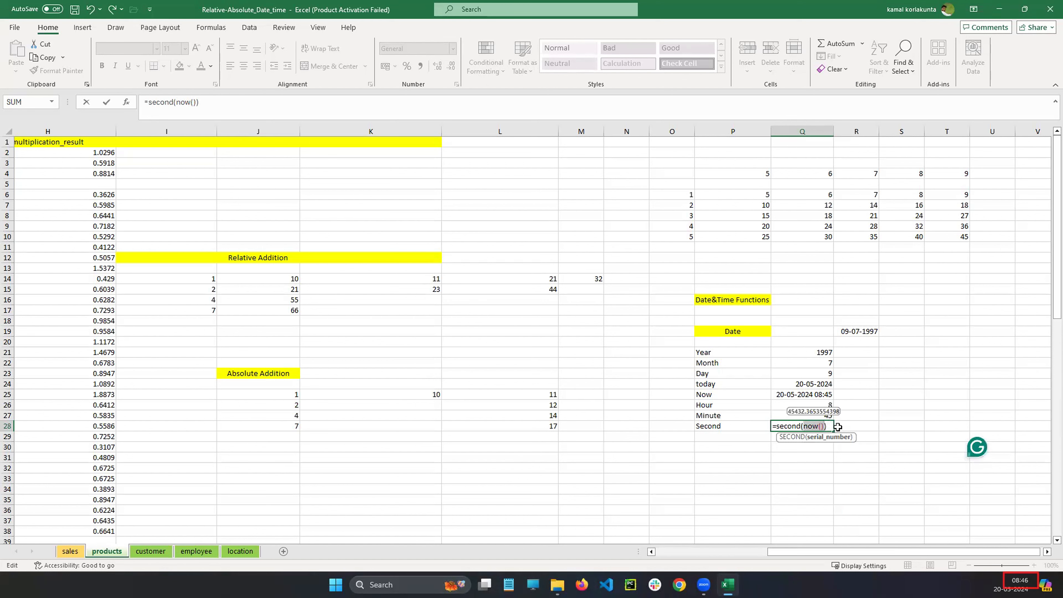
{"action": "left_click", "coordinate": [825, 460]}
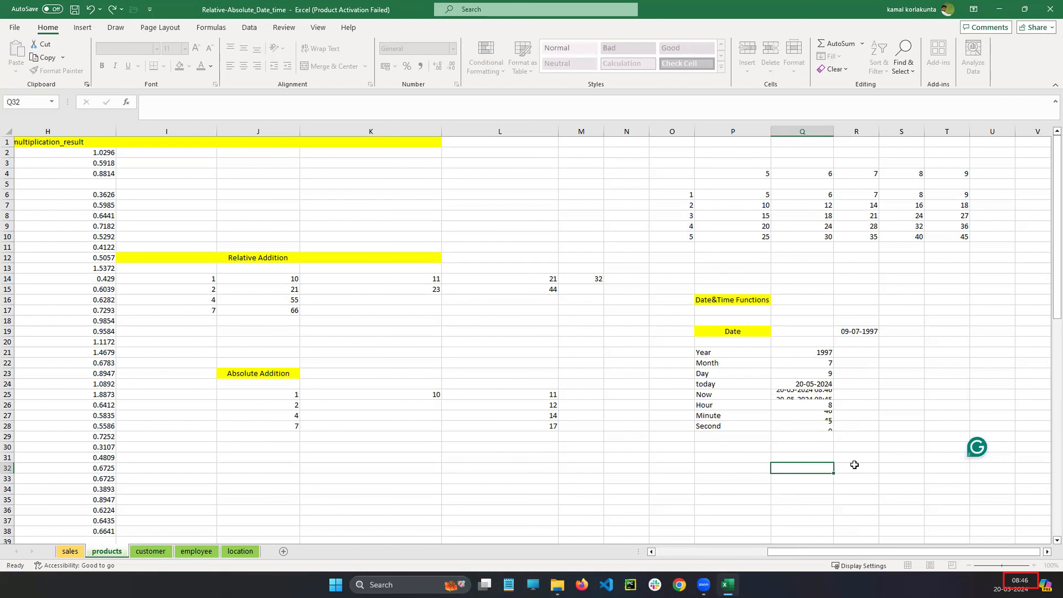
Enter now() as text in the empty cell S31 and turn it into the formula =now().
{"action": "left_click", "coordinate": [902, 457]}
{"action": "type", "text": "now("}
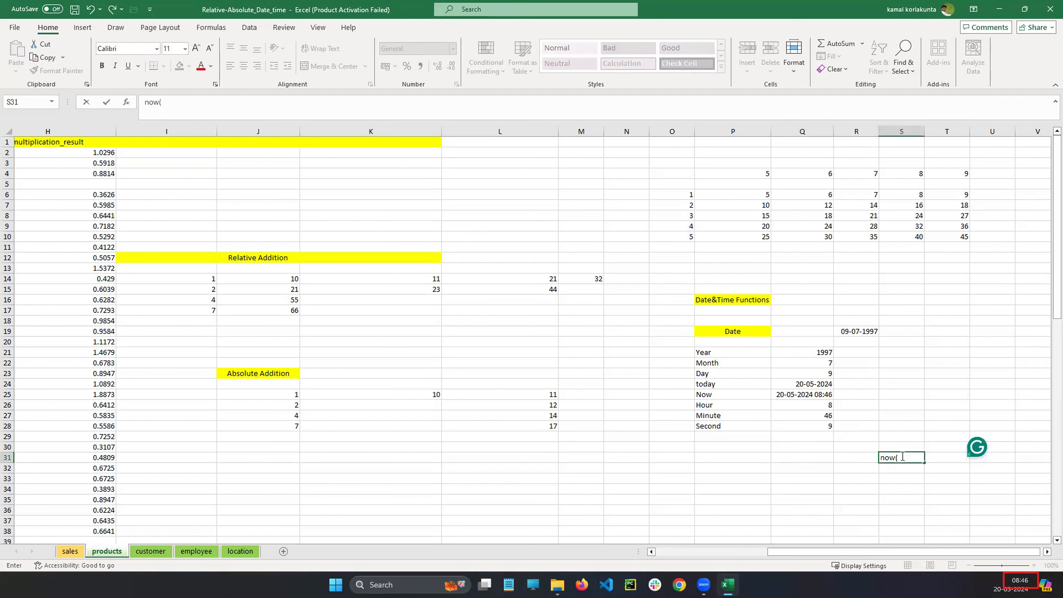
{"action": "key", "text": "Left"}
{"action": "key", "text": "Left"}
{"action": "key", "text": "Left"}
{"action": "key", "text": "Left"}
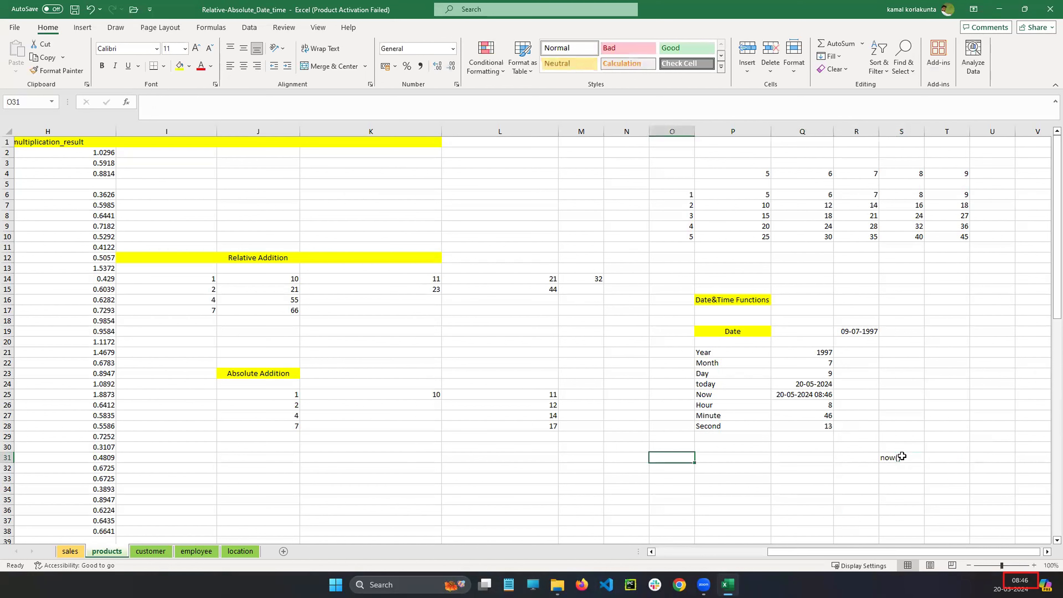
{"action": "left_click", "coordinate": [901, 456]}
{"action": "double_click", "coordinate": [890, 458]}
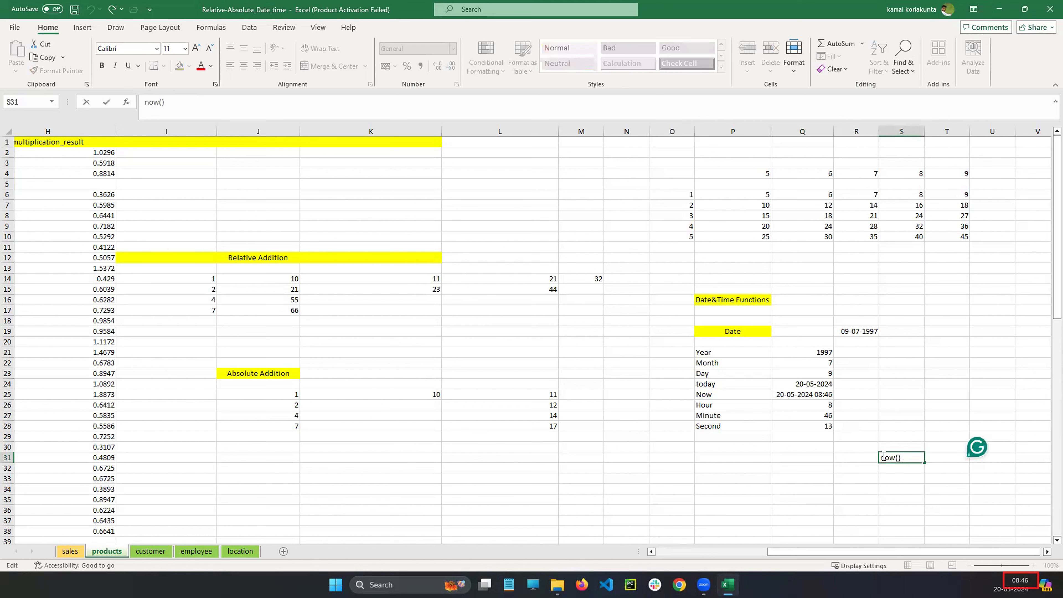
{"action": "type", "text": "="}
{"action": "key", "text": "Return"}
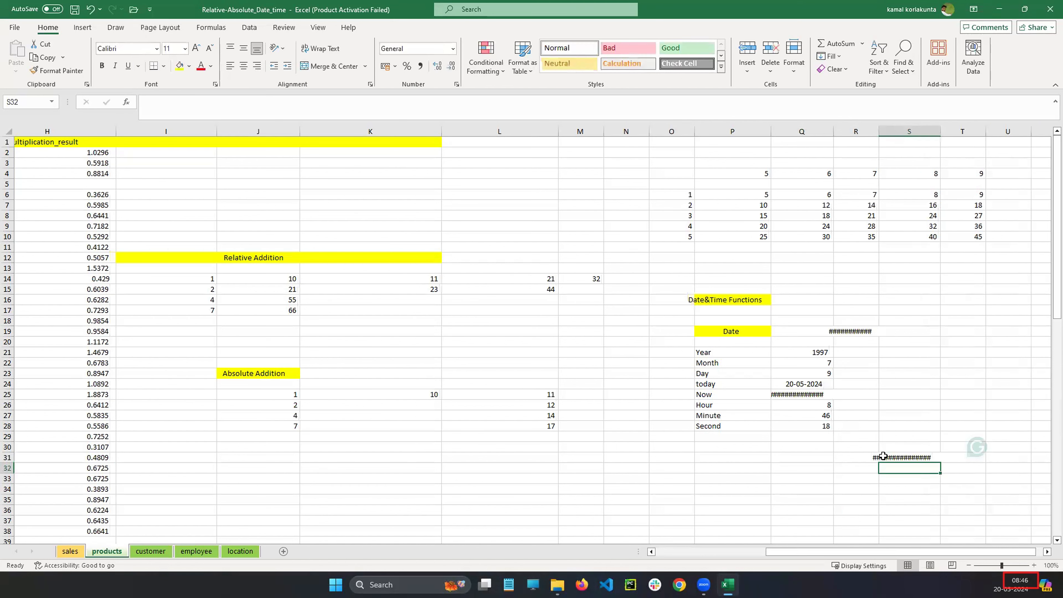
Clear the formula from cell S31.
{"action": "double_click", "coordinate": [883, 456]}
{"action": "left_click_drag", "start_coordinate": [921, 455], "coordinate": [884, 454]}
{"action": "key", "text": "BackSpace"}
{"action": "key", "text": "BackSpace"}
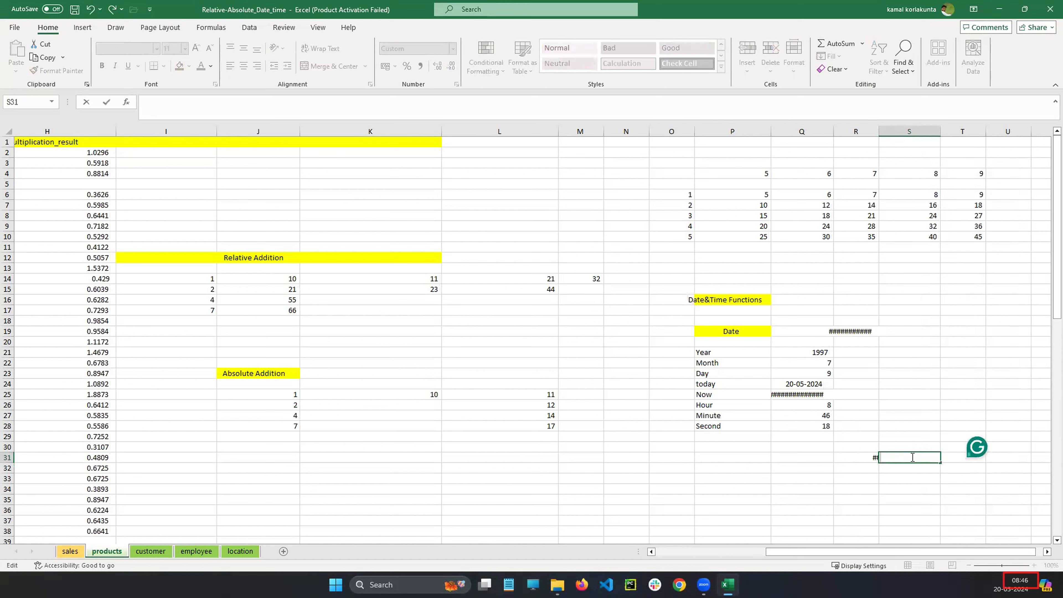
{"action": "left_click", "coordinate": [893, 479]}
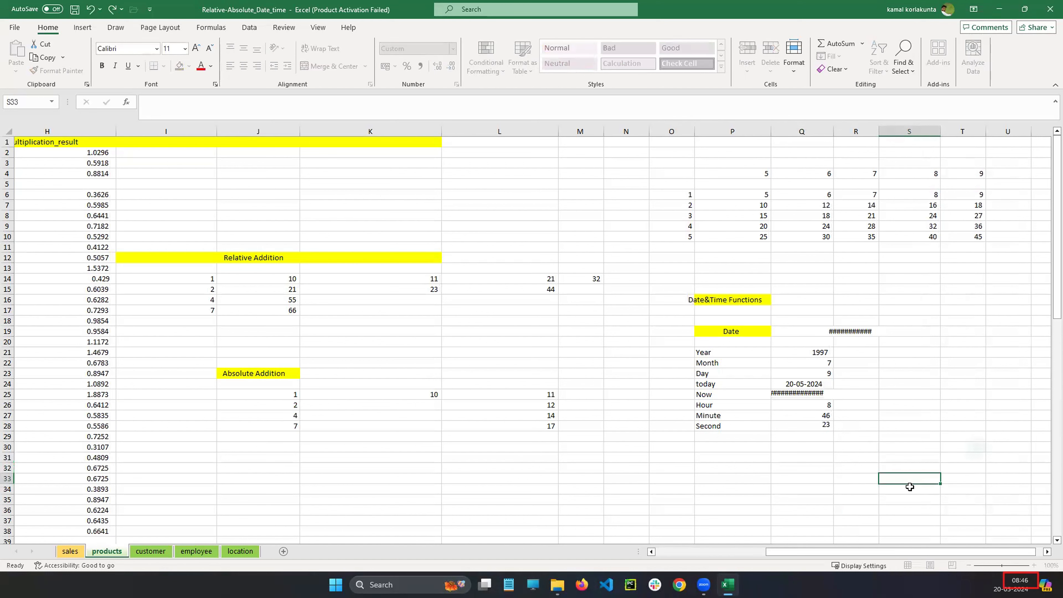
Enter the formula =now() in cell S31 again.
{"action": "double_click", "coordinate": [900, 456]}
{"action": "type", "text": "=now("}
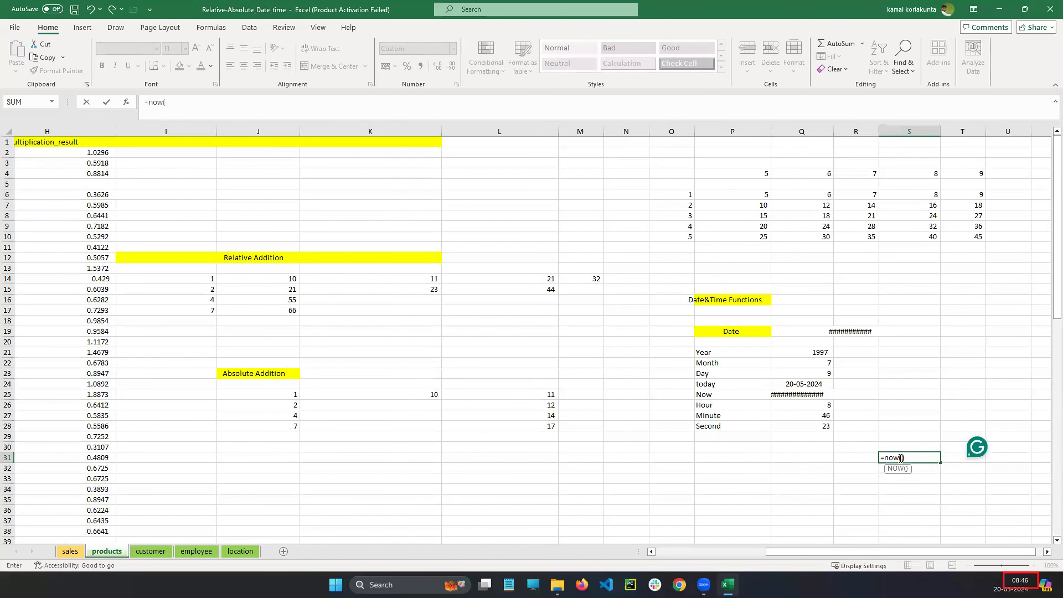
{"action": "key", "text": "Return"}
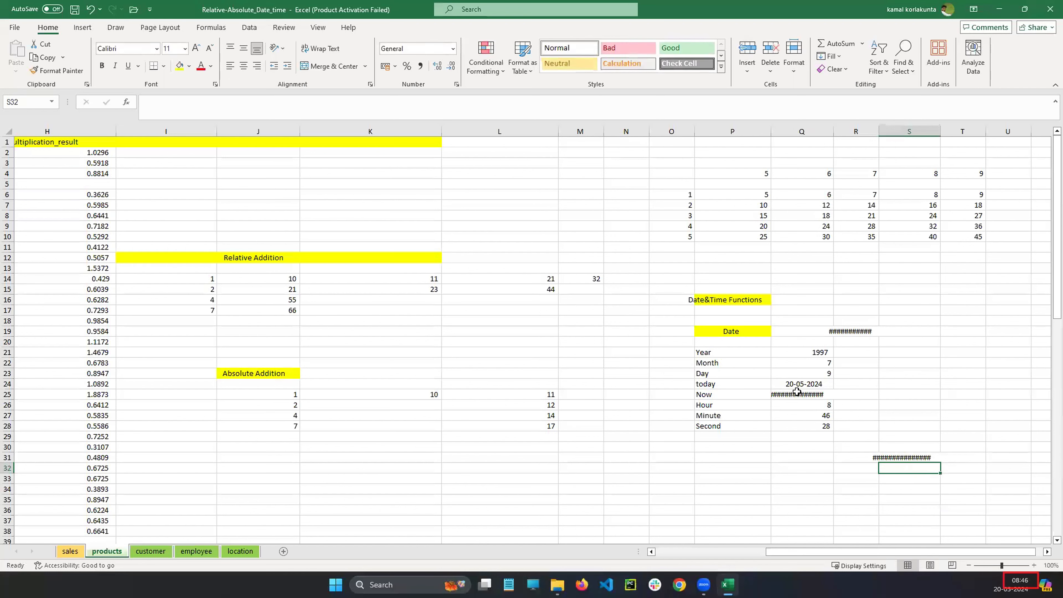
Re-enter the date in cell R19 unchanged to recalculate the sheet, and view the NOW formula in cell S31.
{"action": "double_click", "coordinate": [845, 331]}
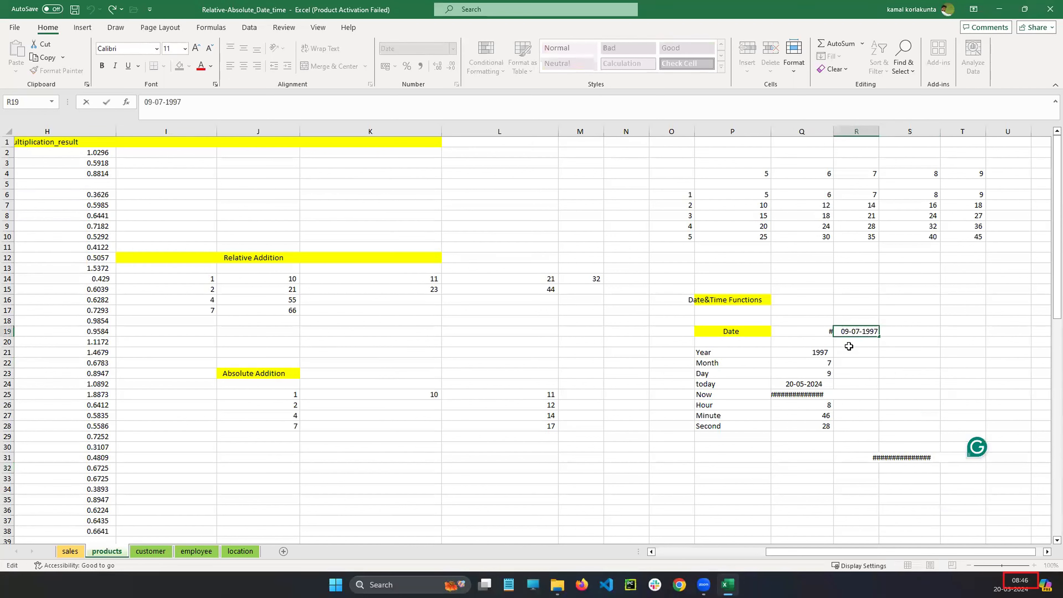
{"action": "key", "text": "Return"}
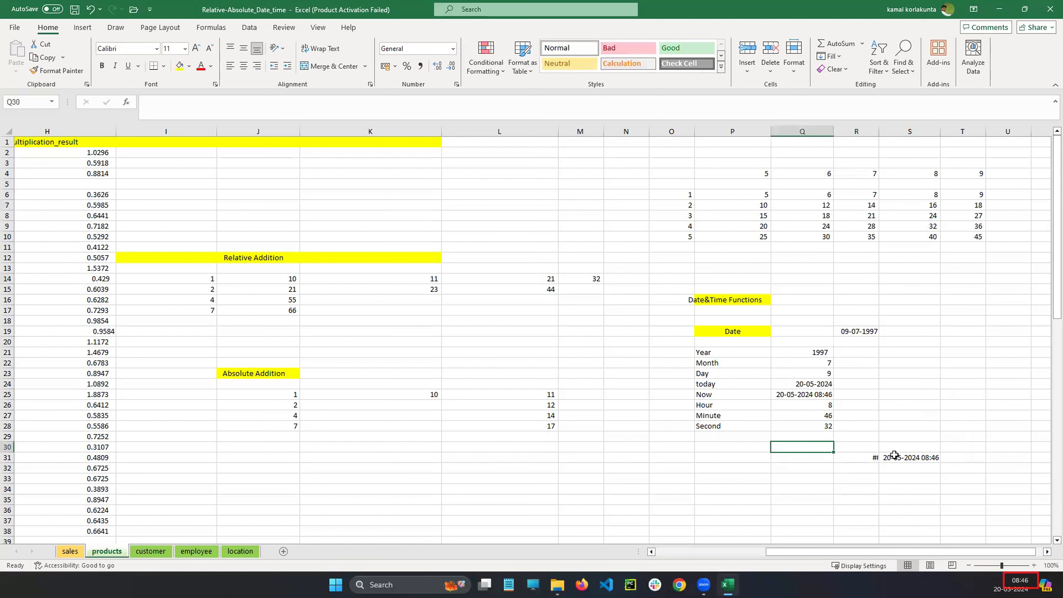
{"action": "left_click", "coordinate": [884, 457]}
{"action": "double_click", "coordinate": [865, 457]}
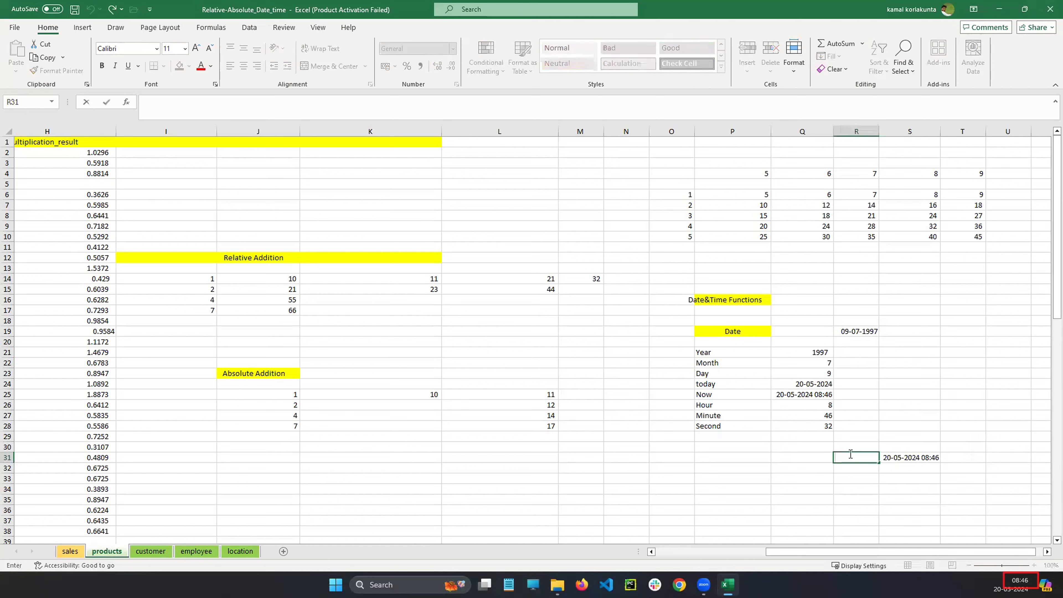
{"action": "left_click", "coordinate": [875, 496]}
{"action": "left_click", "coordinate": [912, 457]}
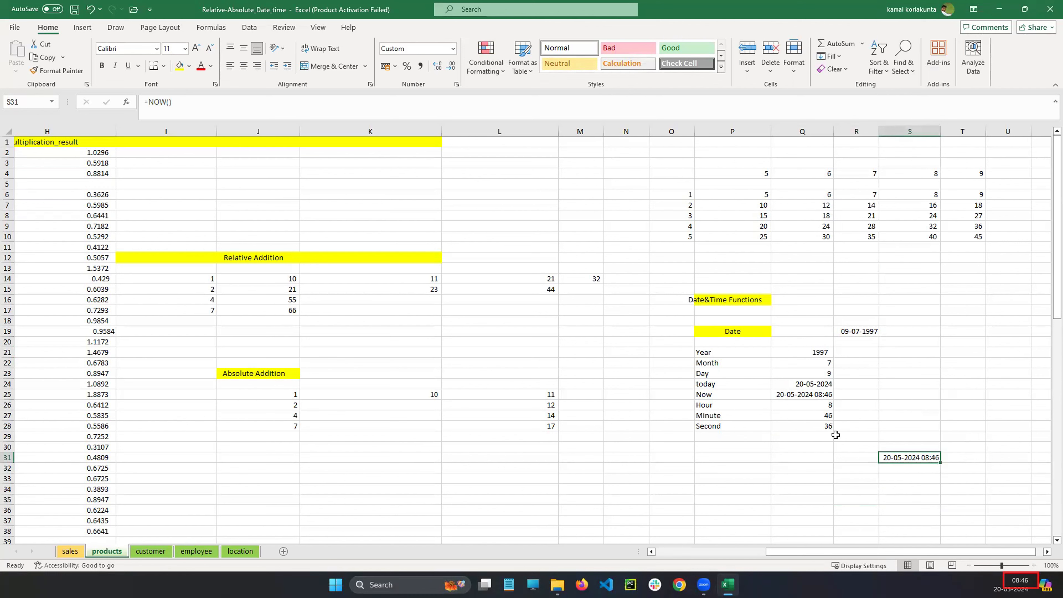
Replace the formula in cell Q28 with =second(S31) and review the Hour, Minute and Second formulas.
{"action": "double_click", "coordinate": [819, 425]}
{"action": "left_click_drag", "start_coordinate": [834, 426], "coordinate": [773, 426]}
{"action": "type", "text": "=second()"}
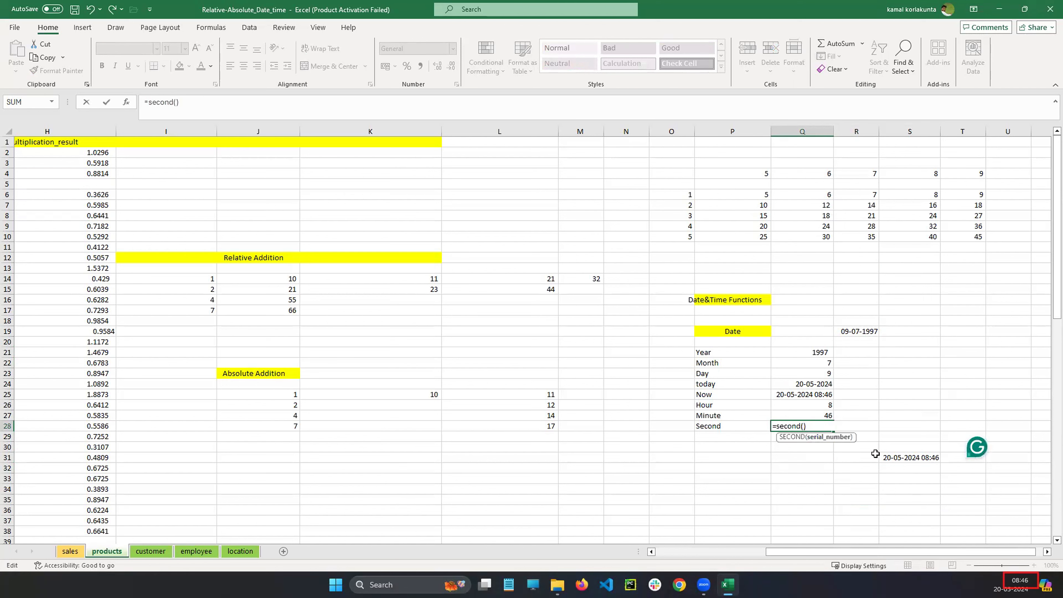
{"action": "left_click", "coordinate": [914, 457]}
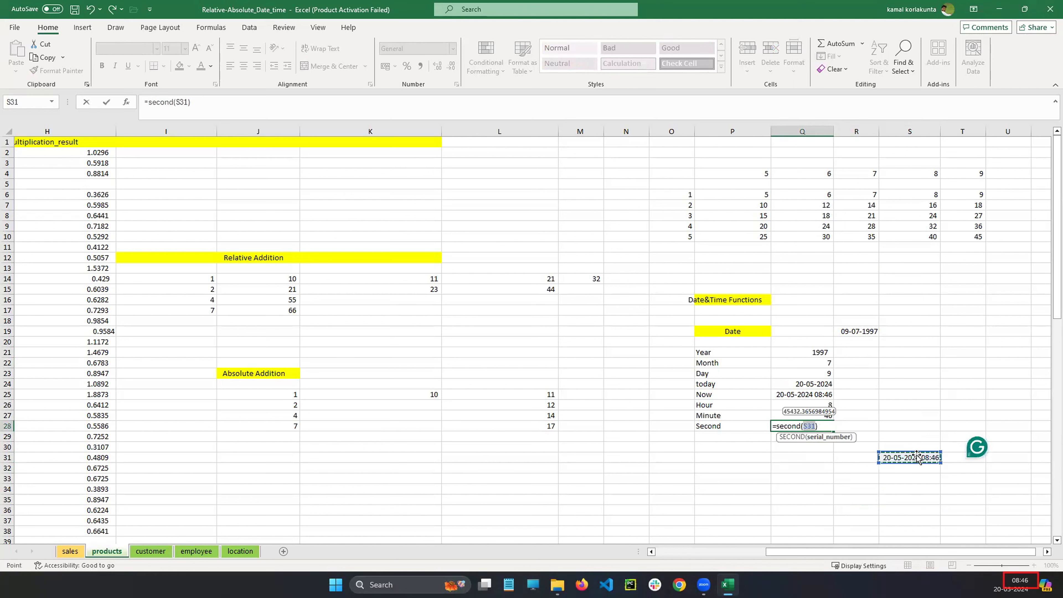
{"action": "left_click", "coordinate": [819, 425]}
{"action": "key", "text": "ctrl+Return"}
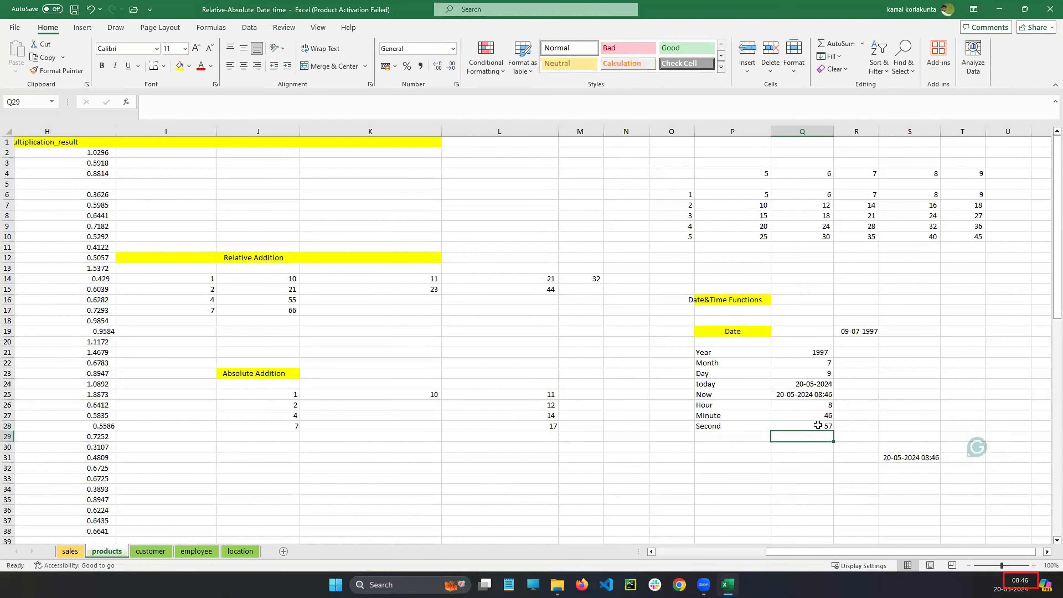
{"action": "left_click", "coordinate": [815, 406]}
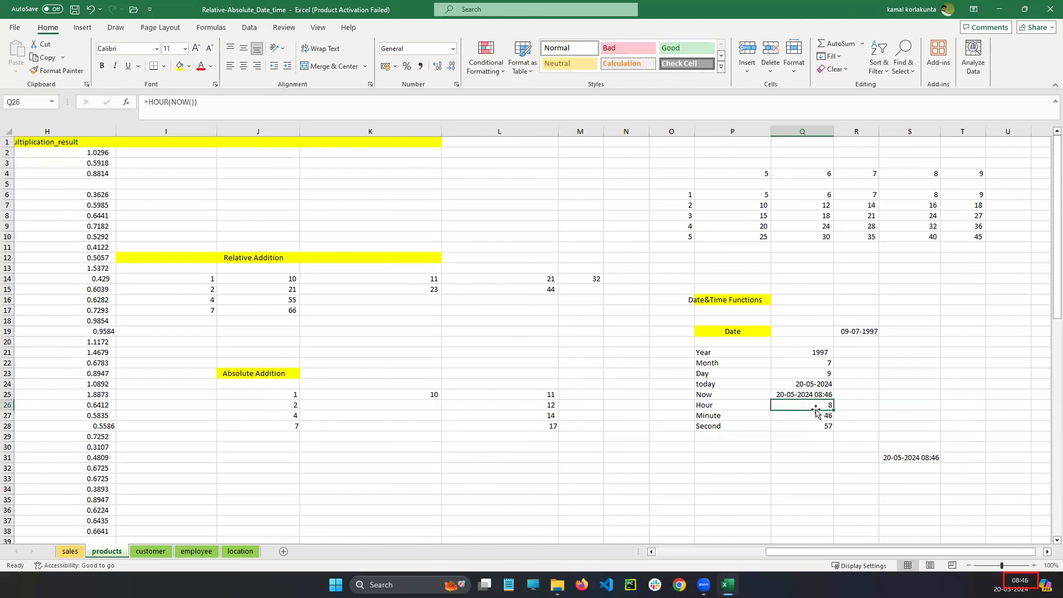
{"action": "left_click", "coordinate": [817, 416]}
{"action": "left_click", "coordinate": [821, 427]}
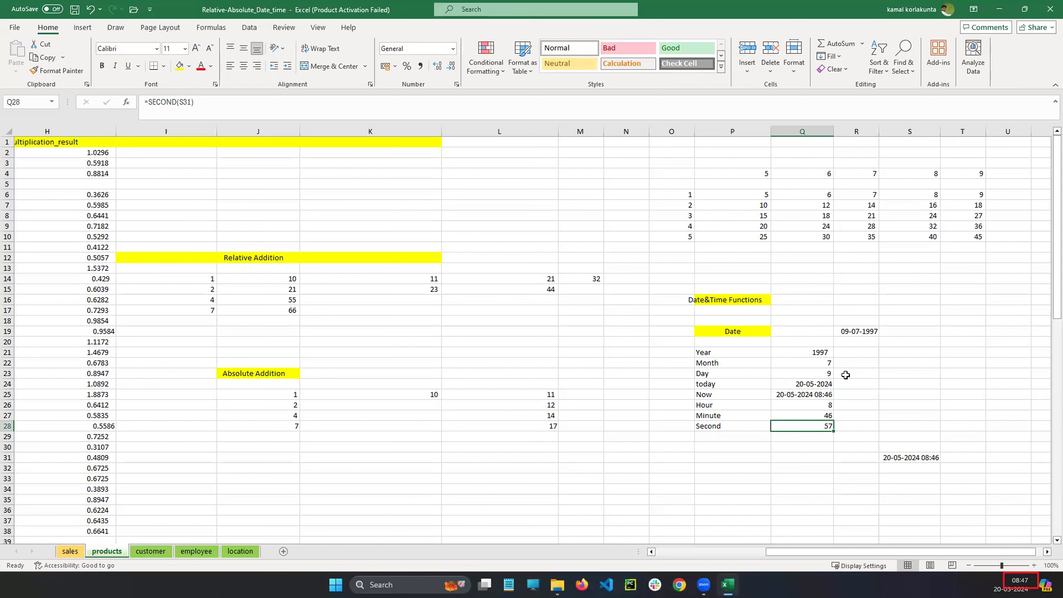
Enter the heading Text Functions in cell U16, in the same row as the Date&Time Functions heading.
{"action": "left_click", "coordinate": [753, 299]}
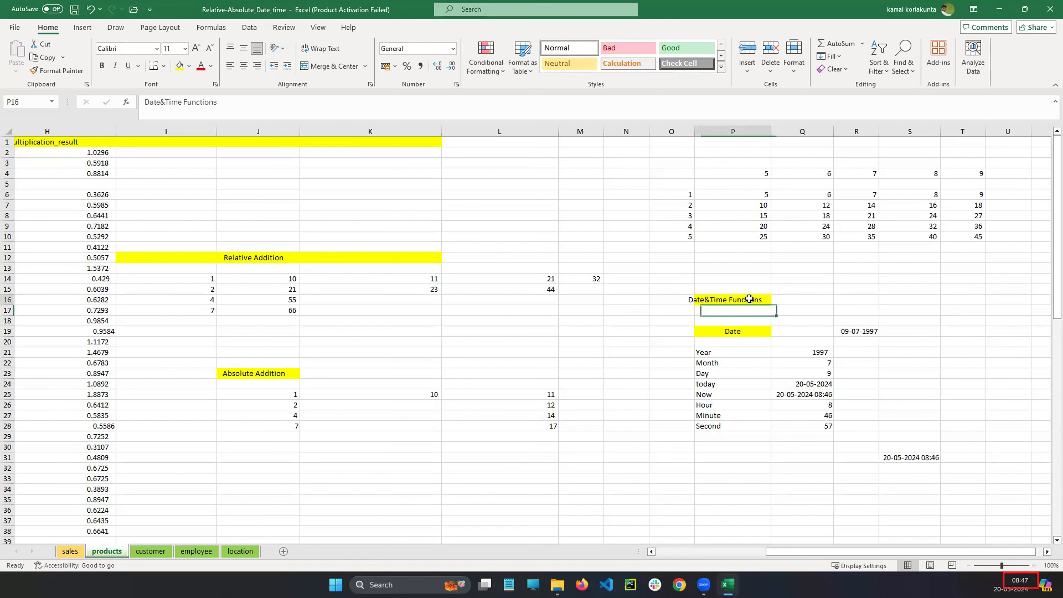
{"action": "left_click", "coordinate": [740, 331]}
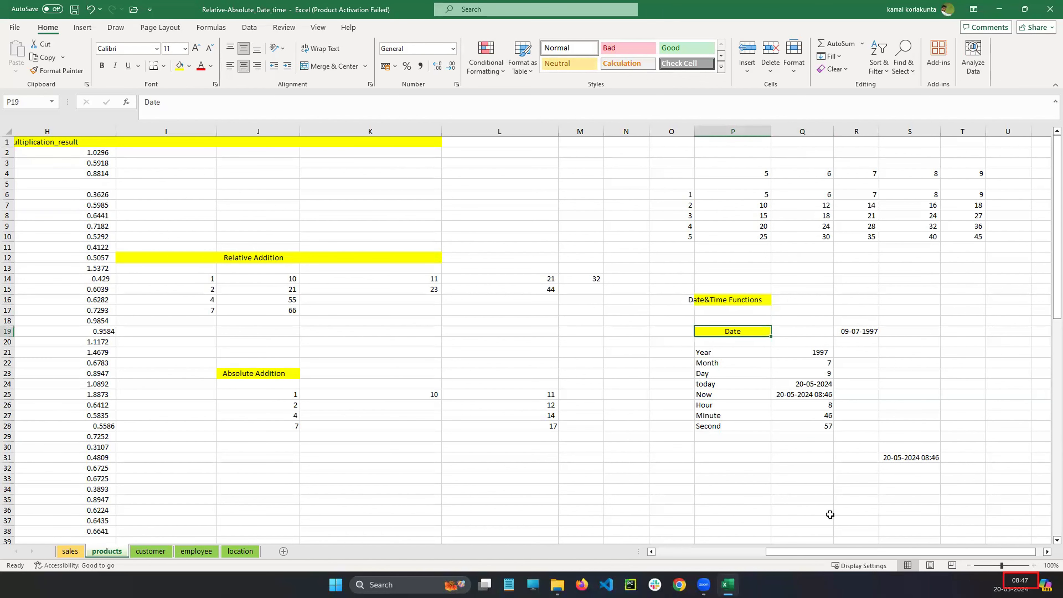
{"action": "left_click_drag", "start_coordinate": [896, 552], "coordinate": [918, 552]}
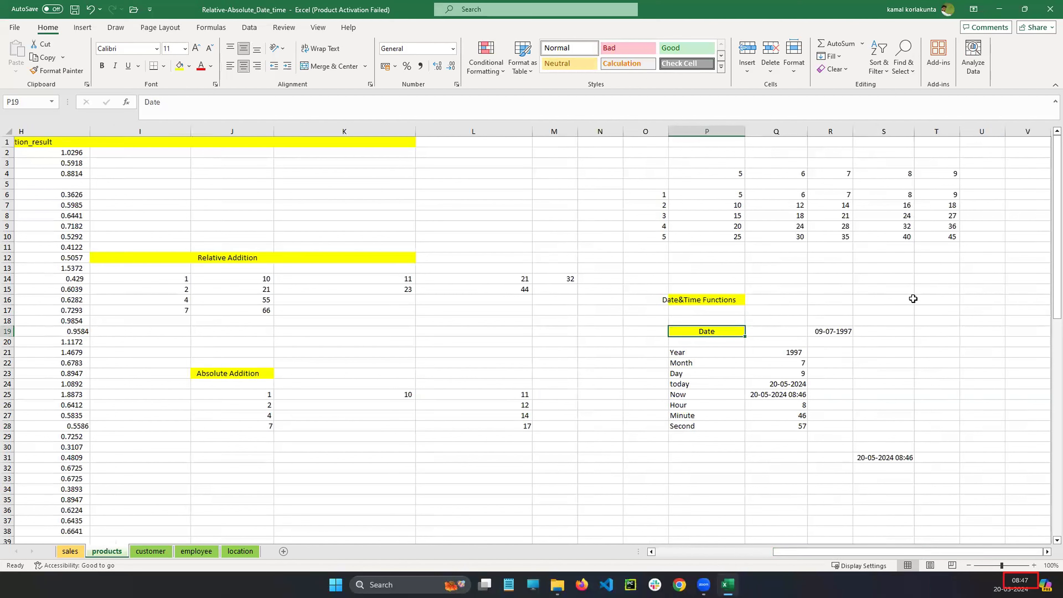
{"action": "left_click", "coordinate": [913, 299]}
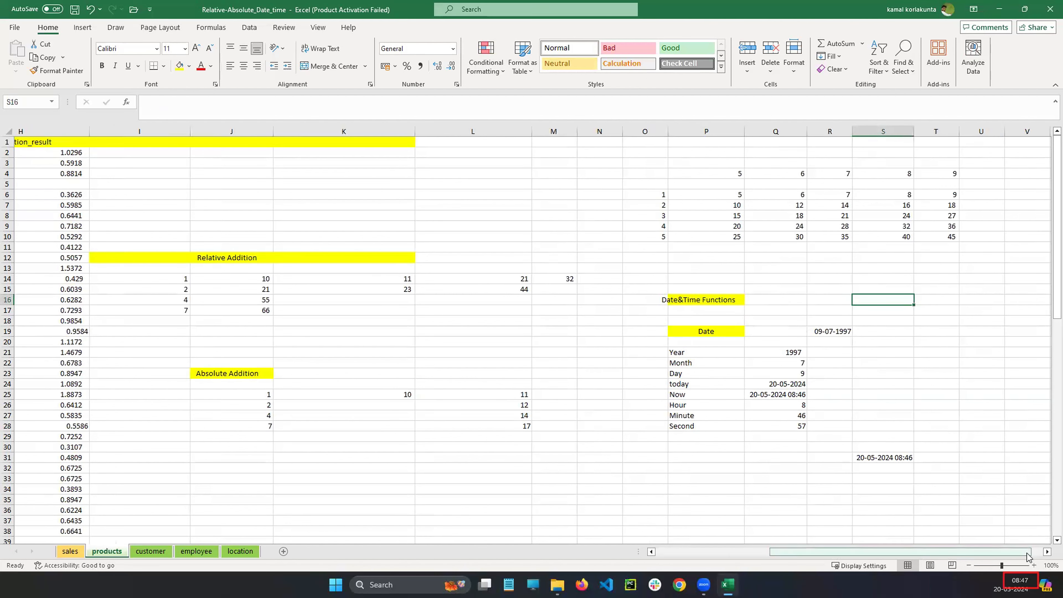
{"action": "left_click_drag", "start_coordinate": [1027, 552], "coordinate": [1038, 557]}
{"action": "left_click", "coordinate": [932, 301]}
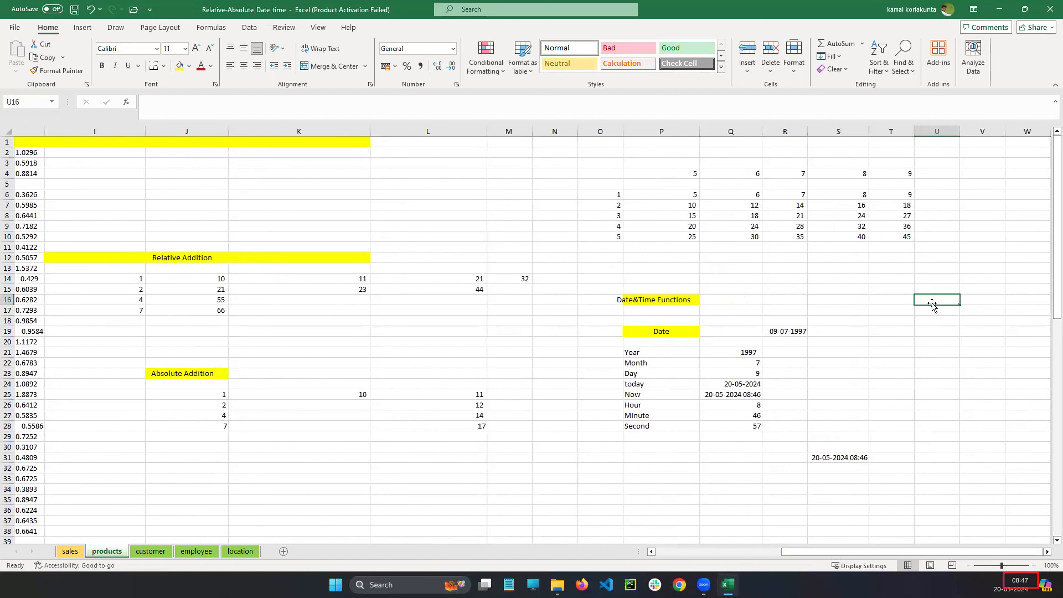
{"action": "double_click", "coordinate": [932, 300]}
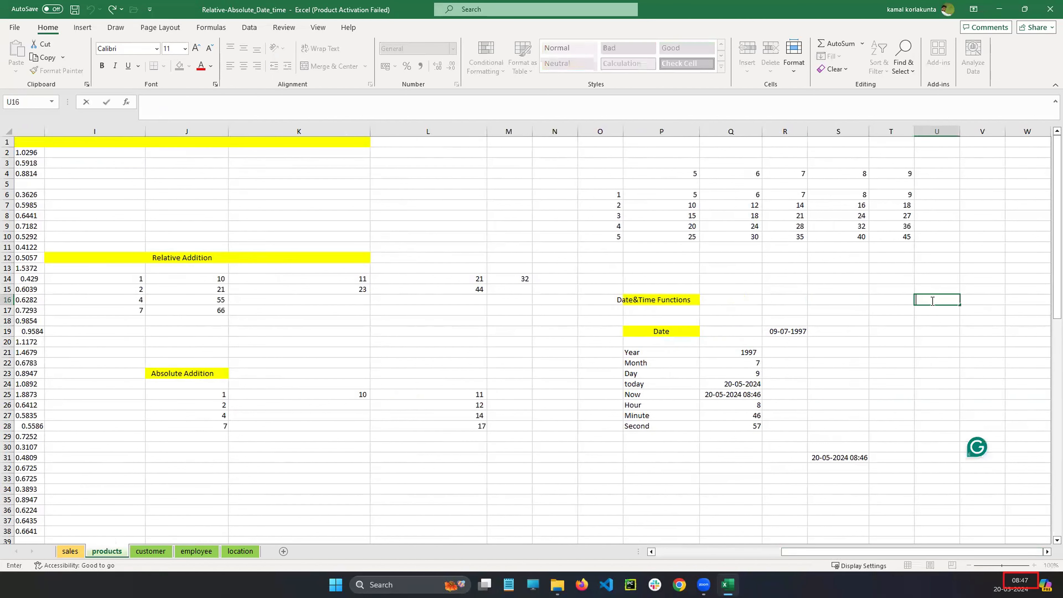
{"action": "type", "text": "Text Functions"}
{"action": "left_click", "coordinate": [935, 371]}
Widen column U to fit the Text Functions heading and fill cell U16 with yellow.
{"action": "scroll", "coordinate": [933, 369], "scroll_direction": "down", "scroll_amount": 3}
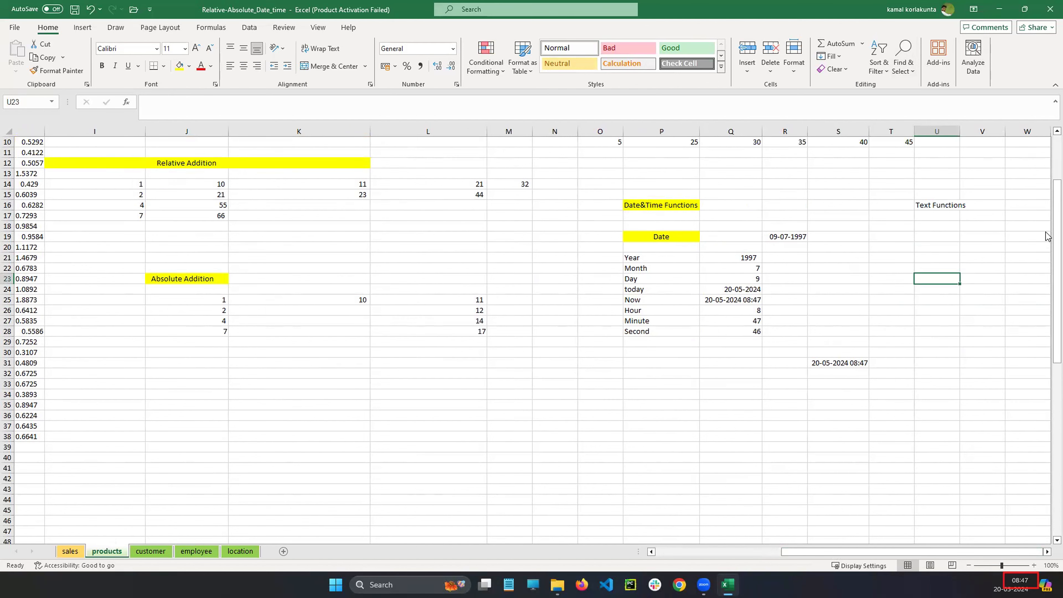
{"action": "scroll", "coordinate": [1047, 150], "scroll_direction": "up", "scroll_amount": 3}
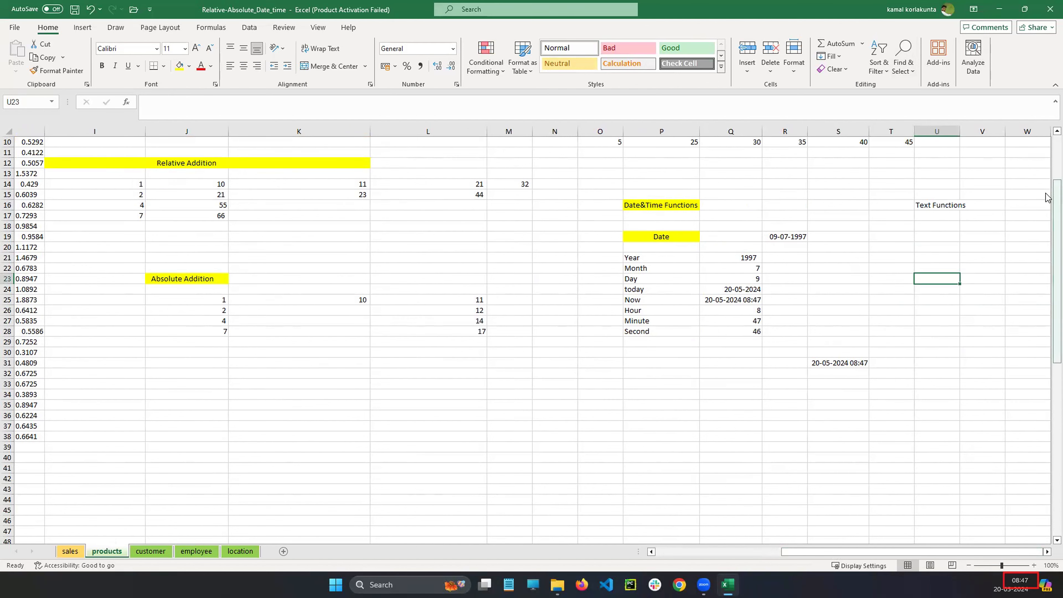
{"action": "left_click_drag", "start_coordinate": [960, 131], "coordinate": [978, 131]}
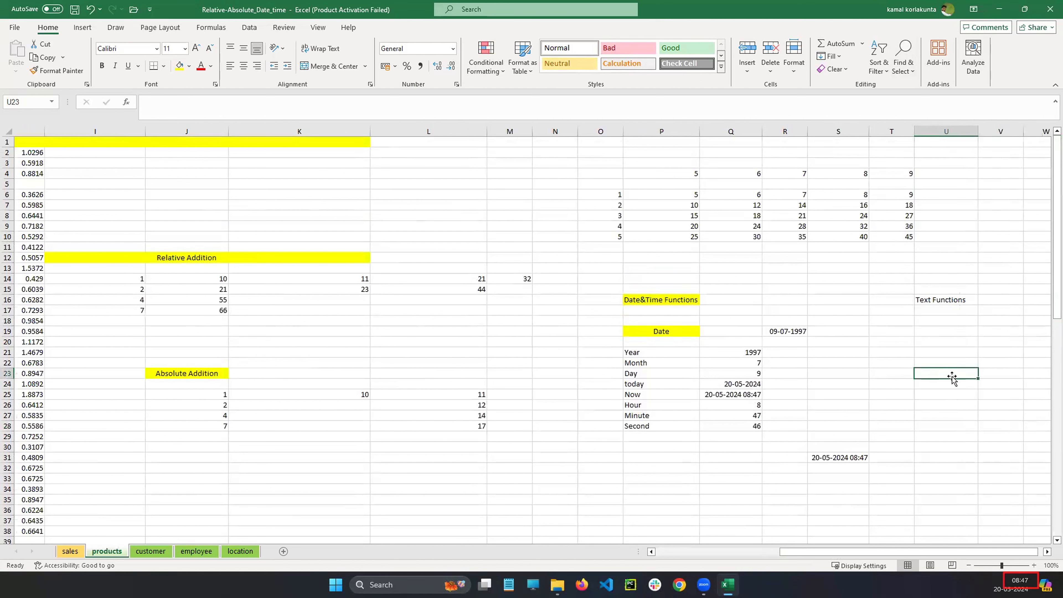
{"action": "left_click", "coordinate": [940, 298]}
{"action": "left_click", "coordinate": [180, 66]}
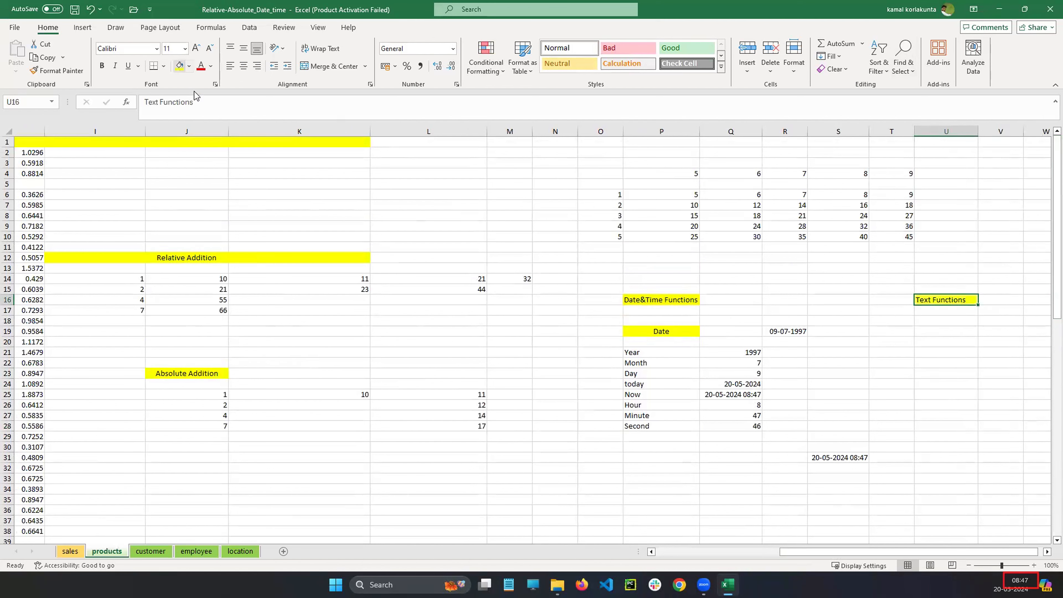
{"action": "left_click", "coordinate": [974, 341]}
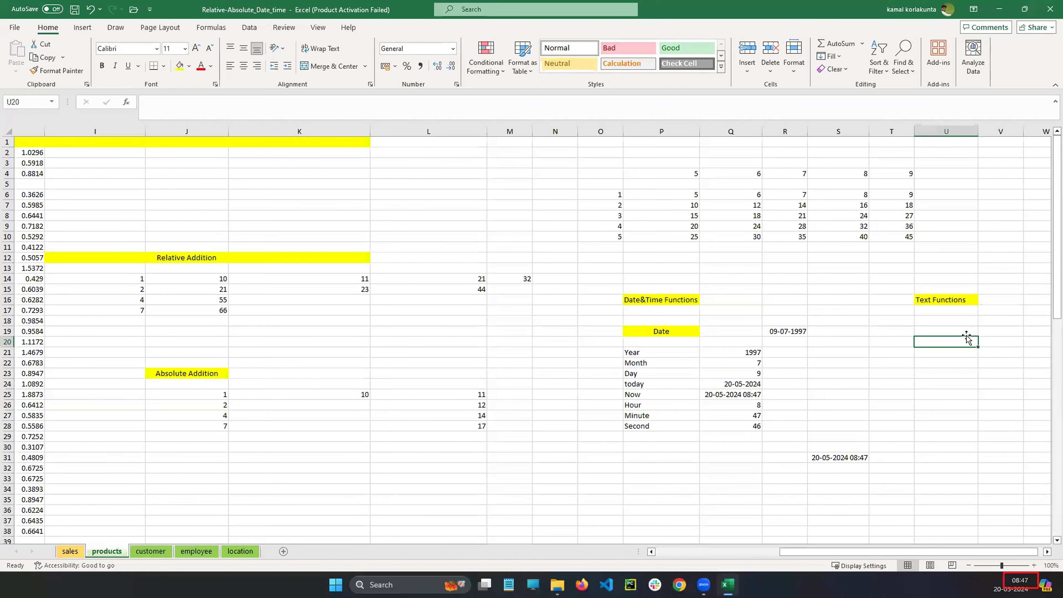
Enter the label text in cell U17 under the Text Functions heading, without the autocompleted ending.
{"action": "left_click", "coordinate": [958, 300]}
{"action": "left_click", "coordinate": [953, 312]}
{"action": "scroll", "coordinate": [950, 314], "scroll_direction": "down", "scroll_amount": 1}
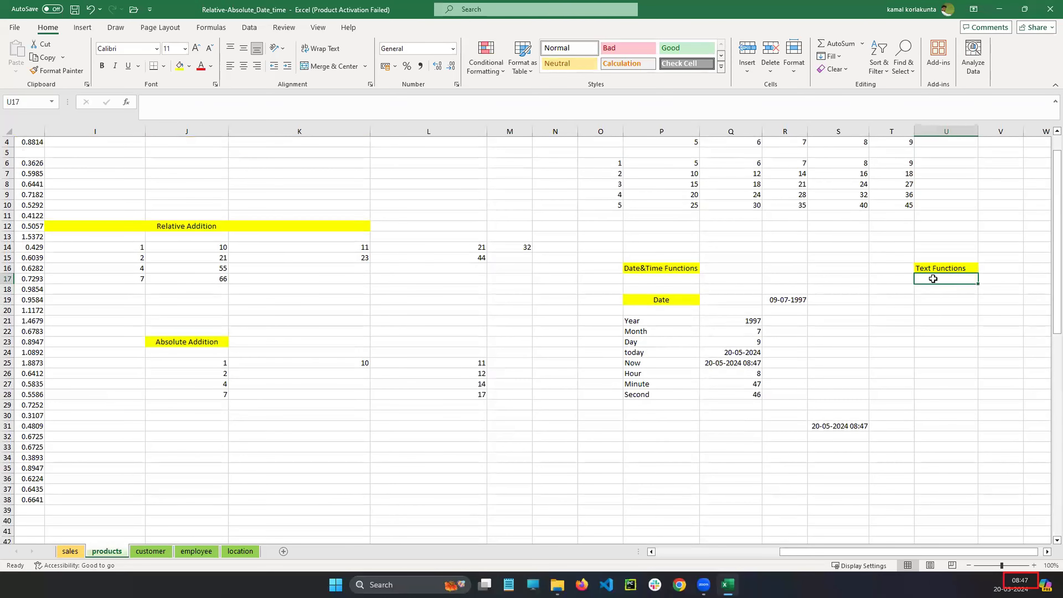
{"action": "double_click", "coordinate": [933, 278]}
{"action": "scroll", "coordinate": [933, 278], "scroll_direction": "up", "scroll_amount": 1}
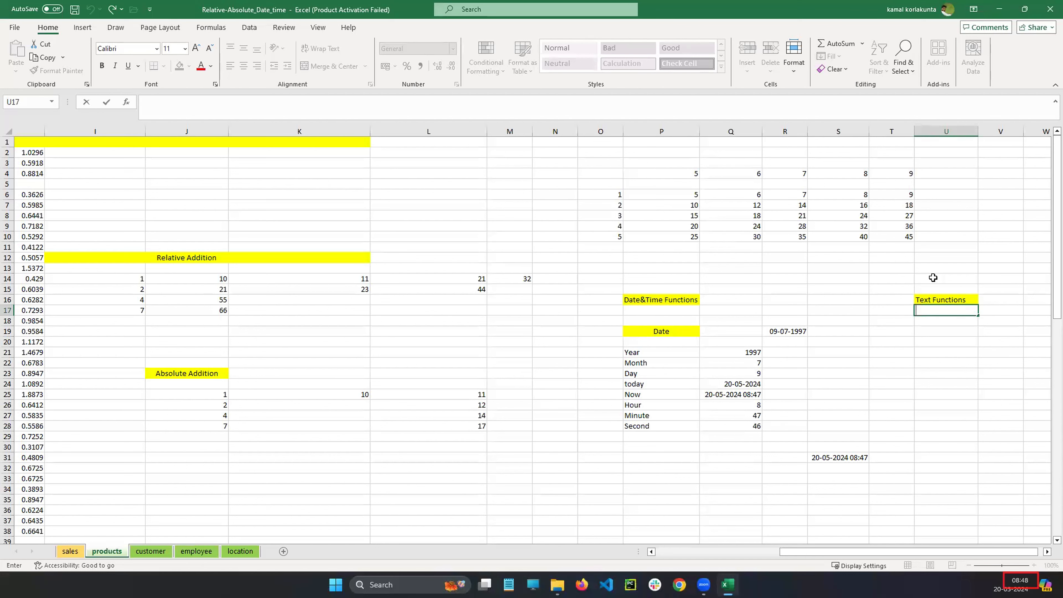
{"action": "type", "text": "text"}
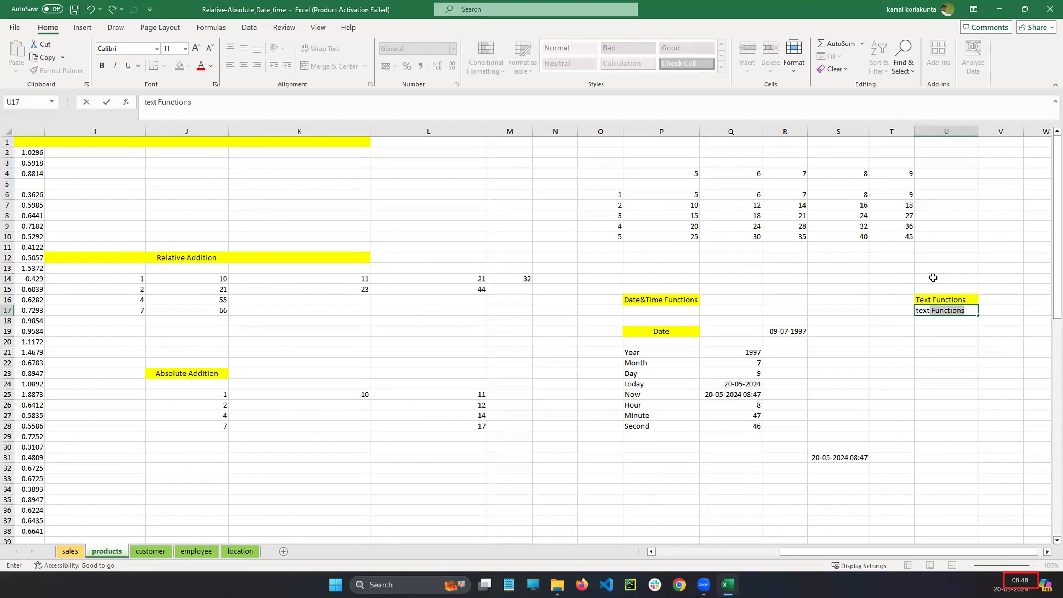
{"action": "key", "text": "BackSpace"}
{"action": "key", "text": "Return"}
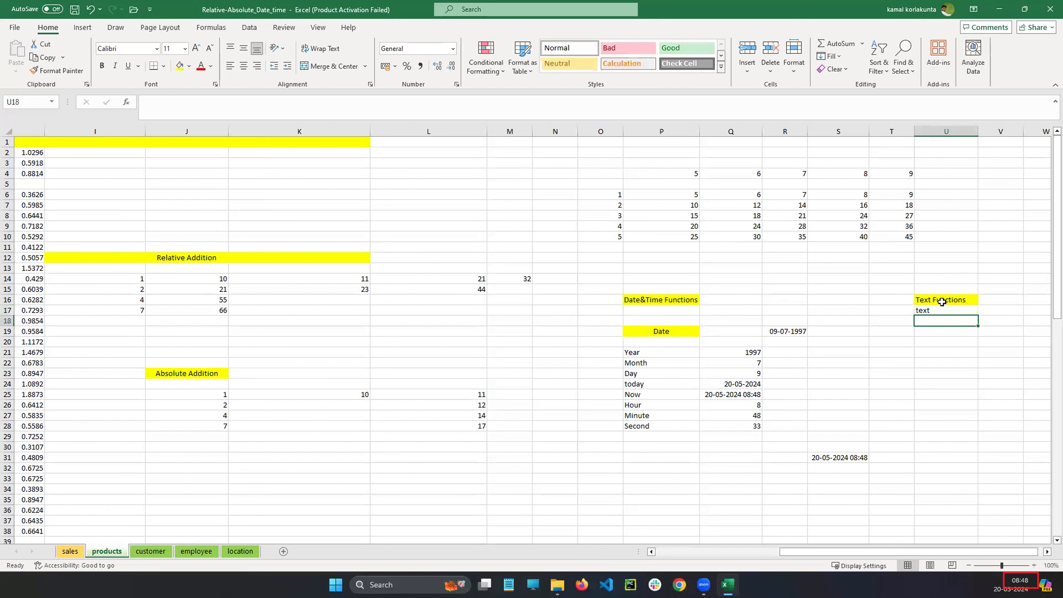
Add the labels concatenate and left in cells U18 and U19 of the text function list.
{"action": "double_click", "coordinate": [931, 320]}
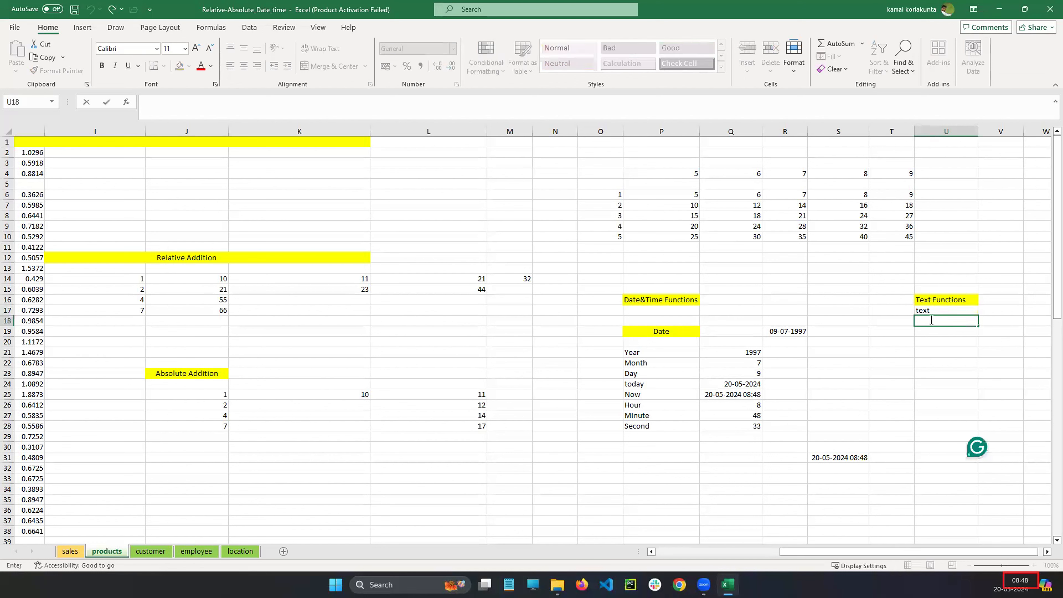
{"action": "type", "text": "concatenate"}
{"action": "key", "text": "Return"}
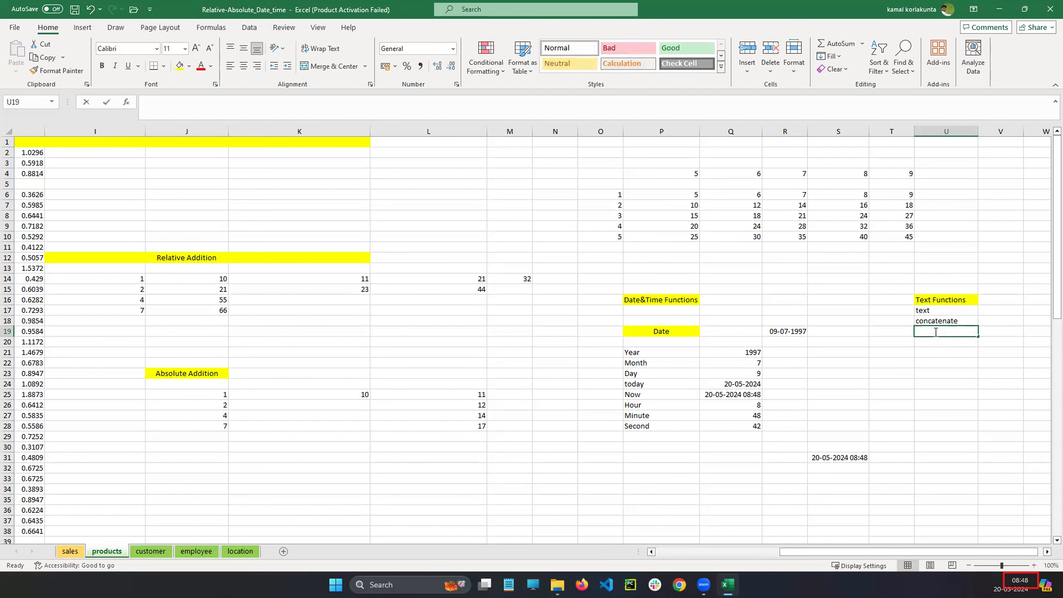
{"action": "double_click", "coordinate": [936, 331]}
{"action": "type", "text": "left"}
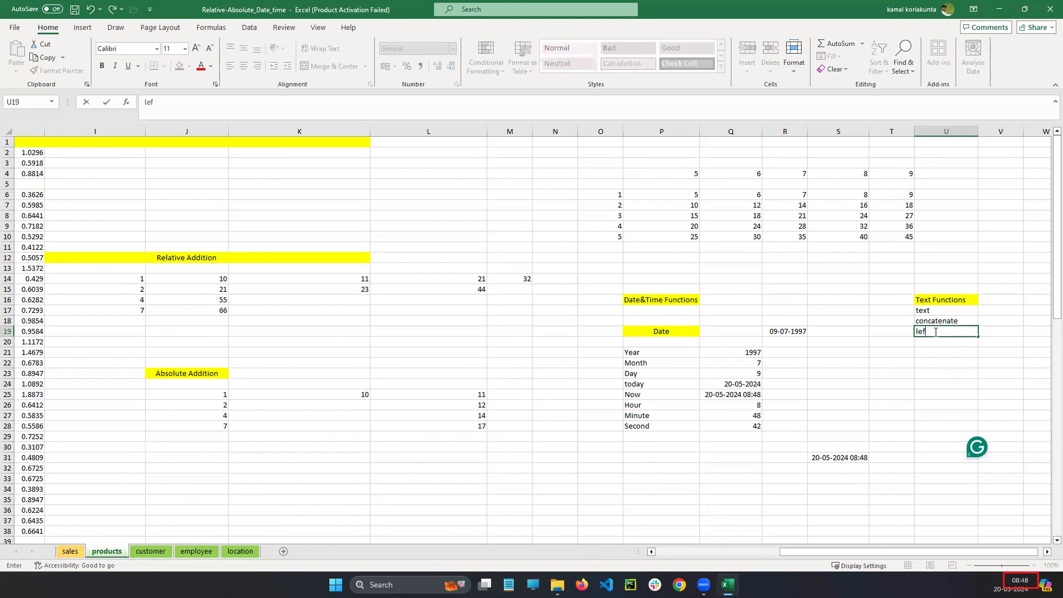
{"action": "key", "text": "Return"}
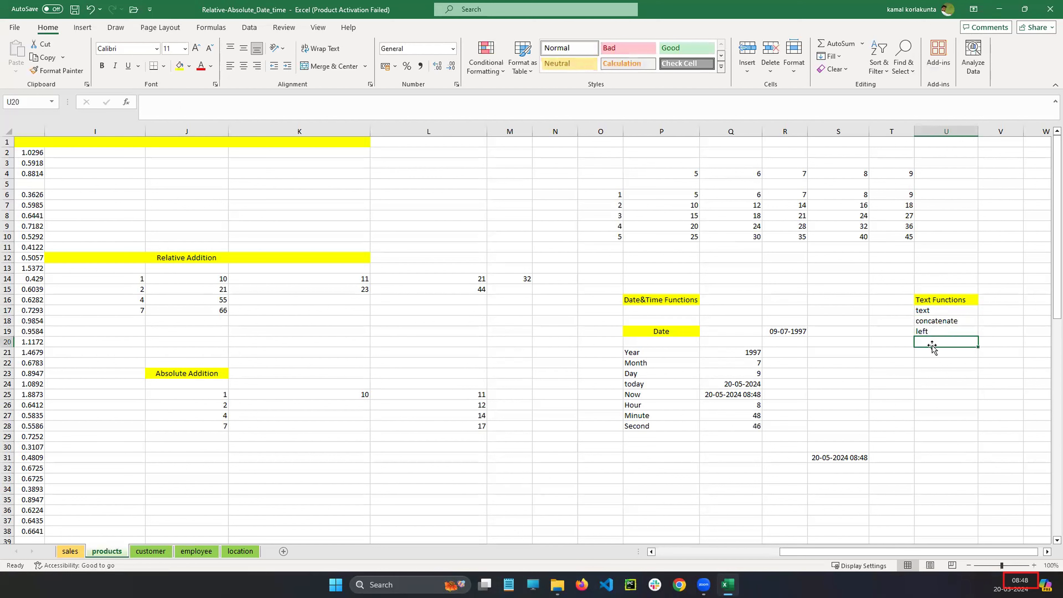
Add the labels right and find in cells U20 and U21 of the text function list.
{"action": "type", "text": "right"}
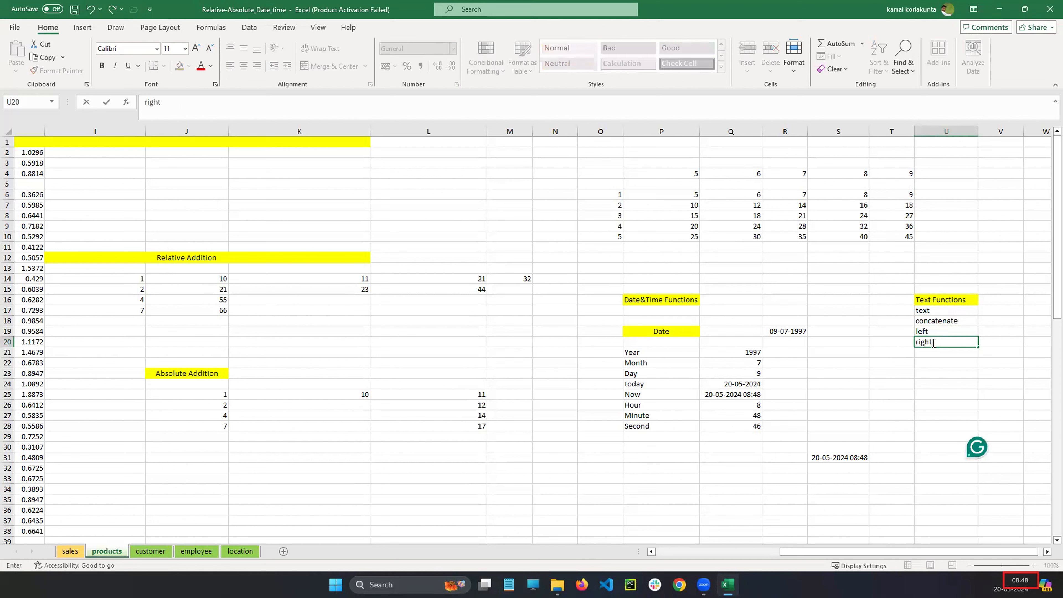
{"action": "key", "text": "Return"}
{"action": "left_click", "coordinate": [935, 363]}
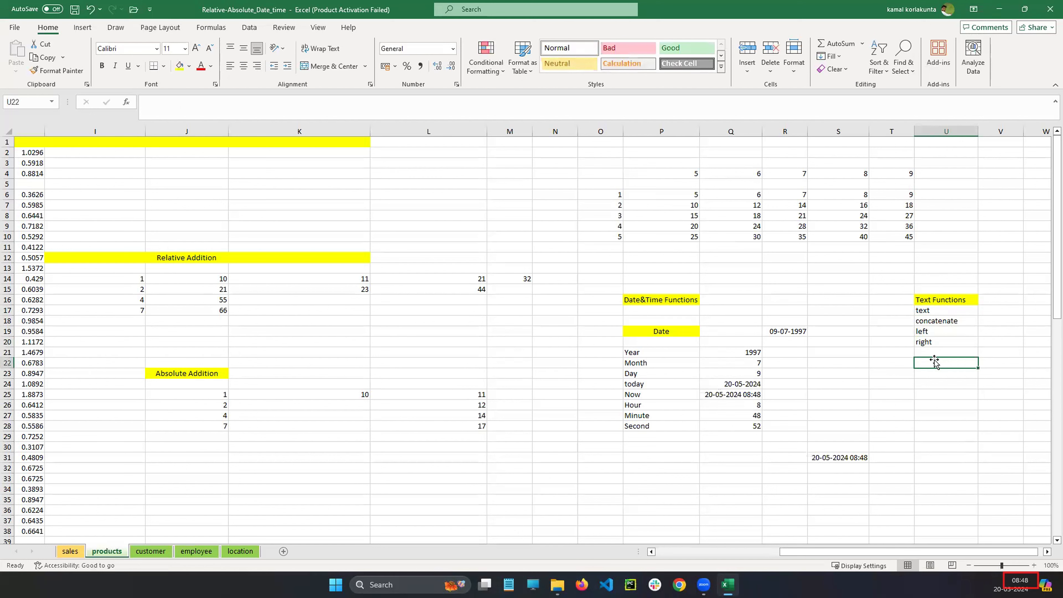
{"action": "left_click", "coordinate": [941, 353]}
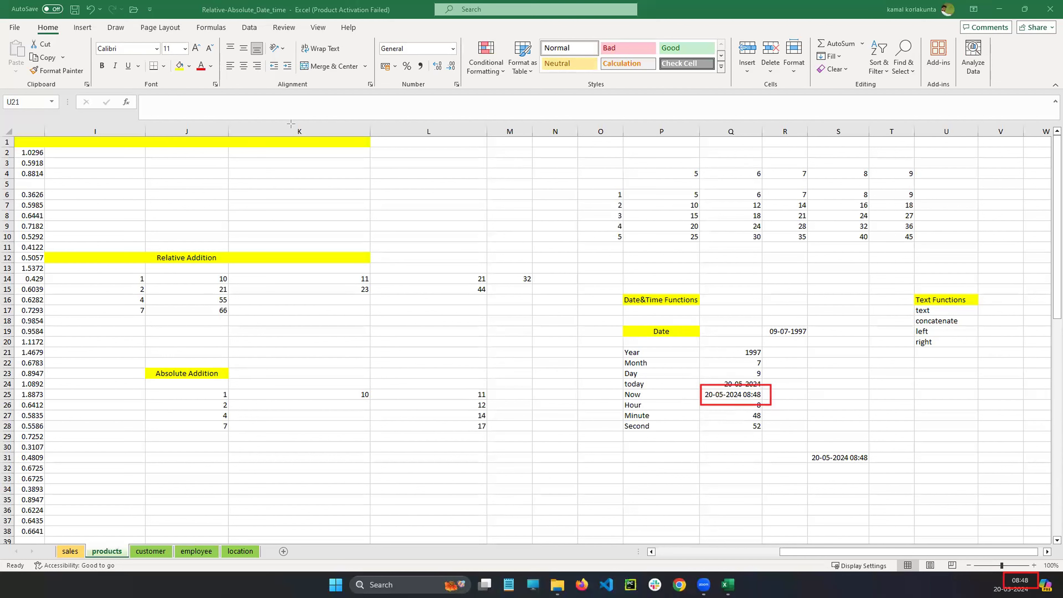
{"action": "left_click", "coordinate": [944, 353]}
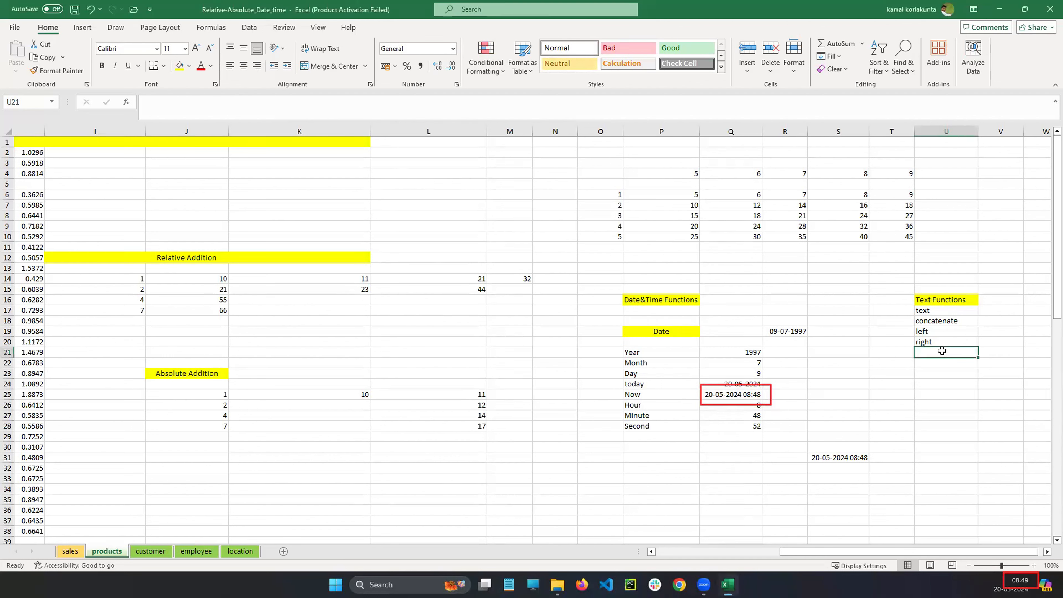
{"action": "type", "text": "f"}
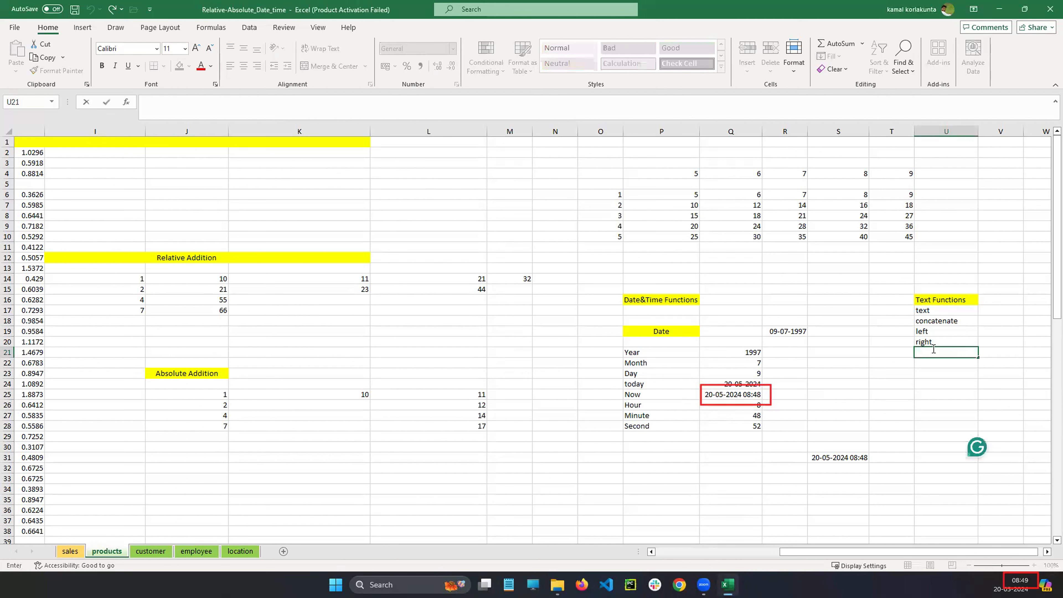
{"action": "type", "text": "ind"}
{"action": "key", "text": "Return"}
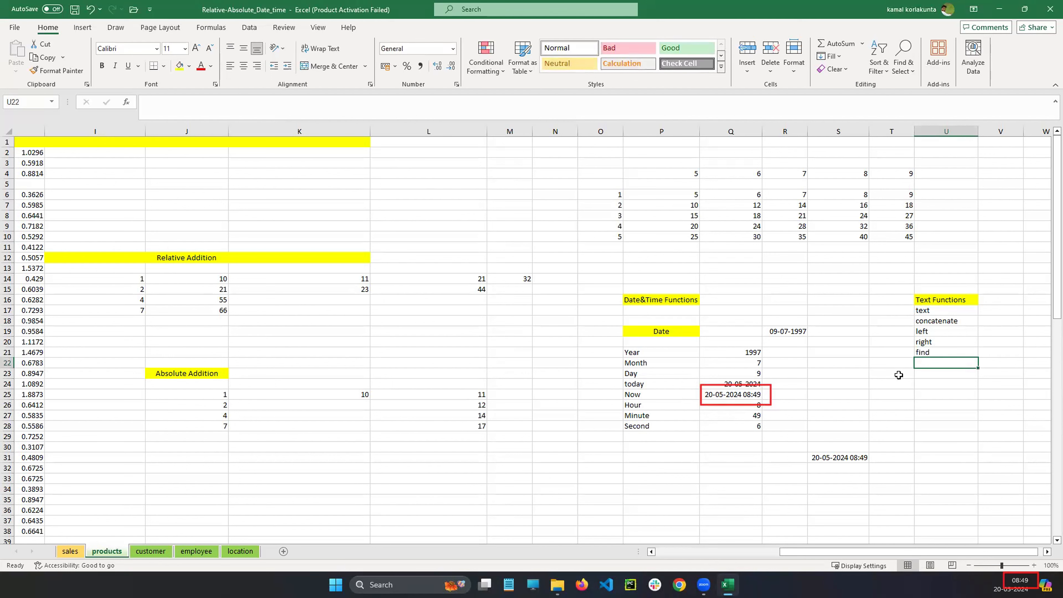
Add the labels mid and trim in cells U22 and U23 below find.
{"action": "double_click", "coordinate": [936, 362]}
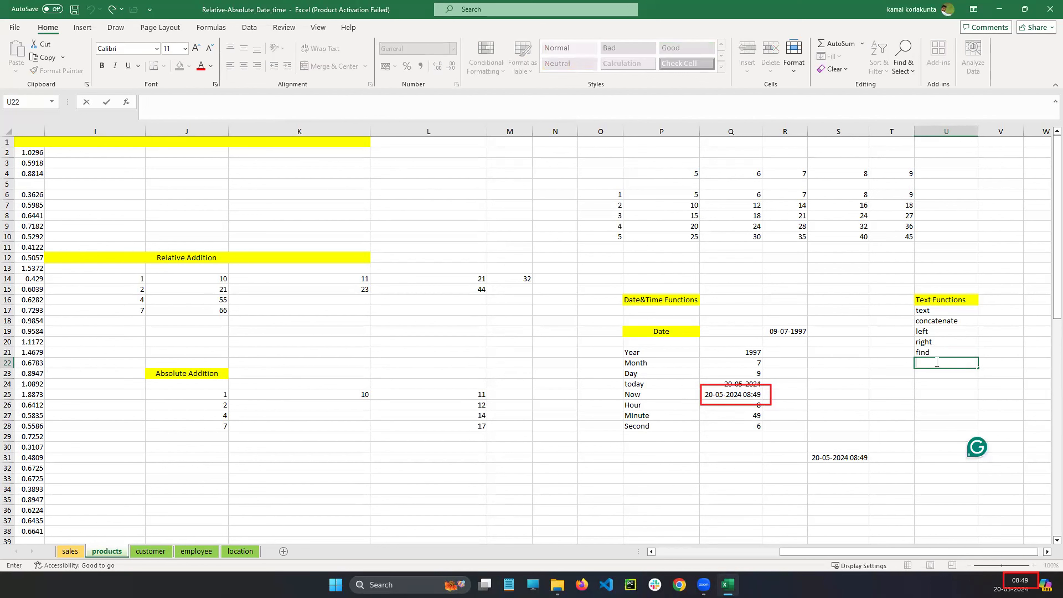
{"action": "type", "text": "m"}
{"action": "type", "text": "id"}
{"action": "key", "text": "Return"}
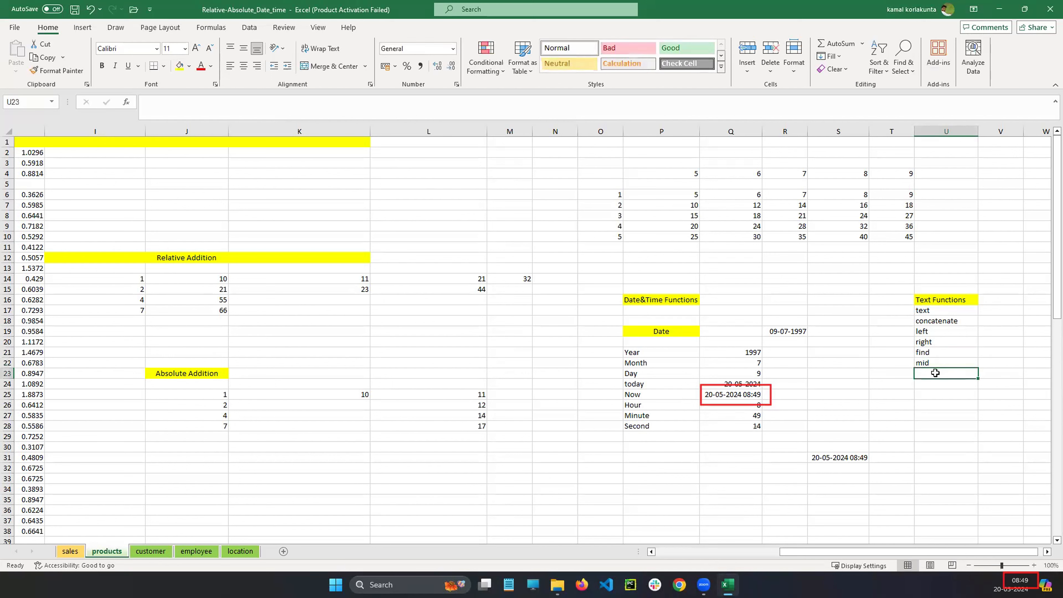
{"action": "double_click", "coordinate": [935, 371]}
{"action": "type", "text": "trim"}
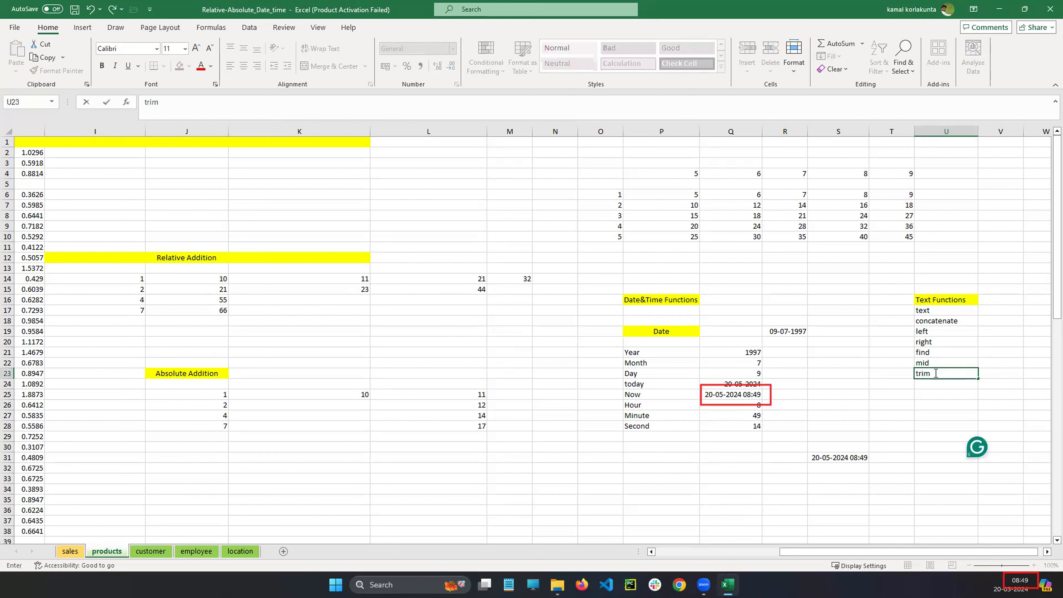
{"action": "key", "text": "Return"}
Enter the label len in cell U24 below trim, switching back to the Excel workbook to complete the entry.
{"action": "double_click", "coordinate": [943, 384]}
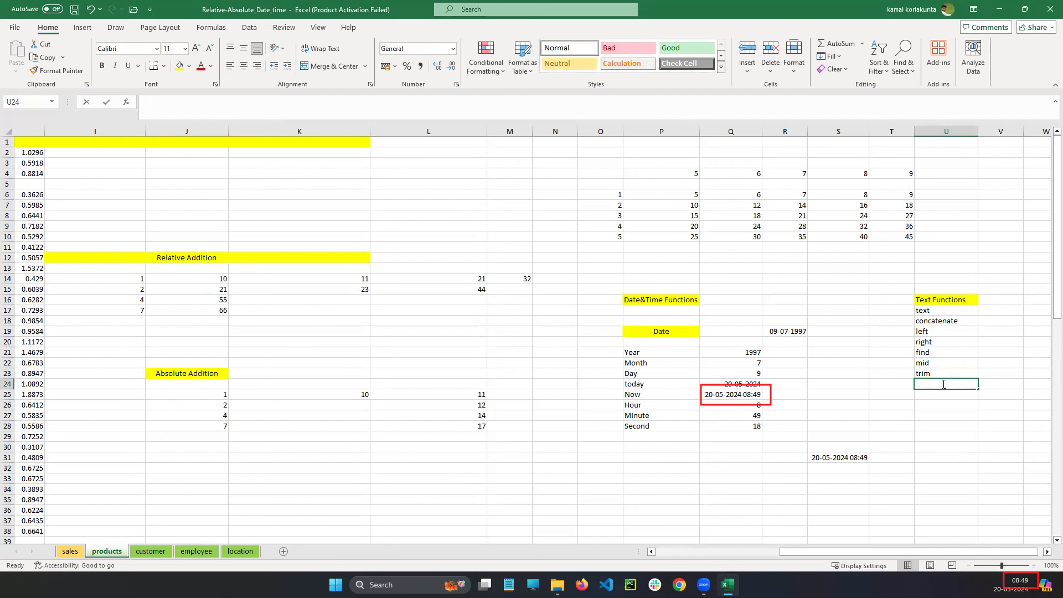
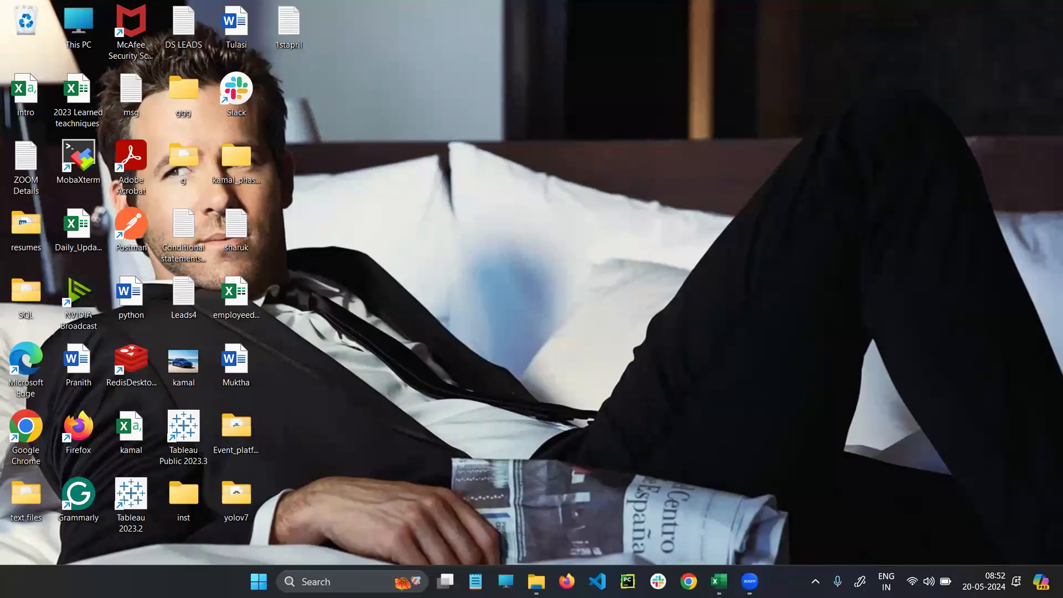
{"action": "left_click", "coordinate": [719, 581]}
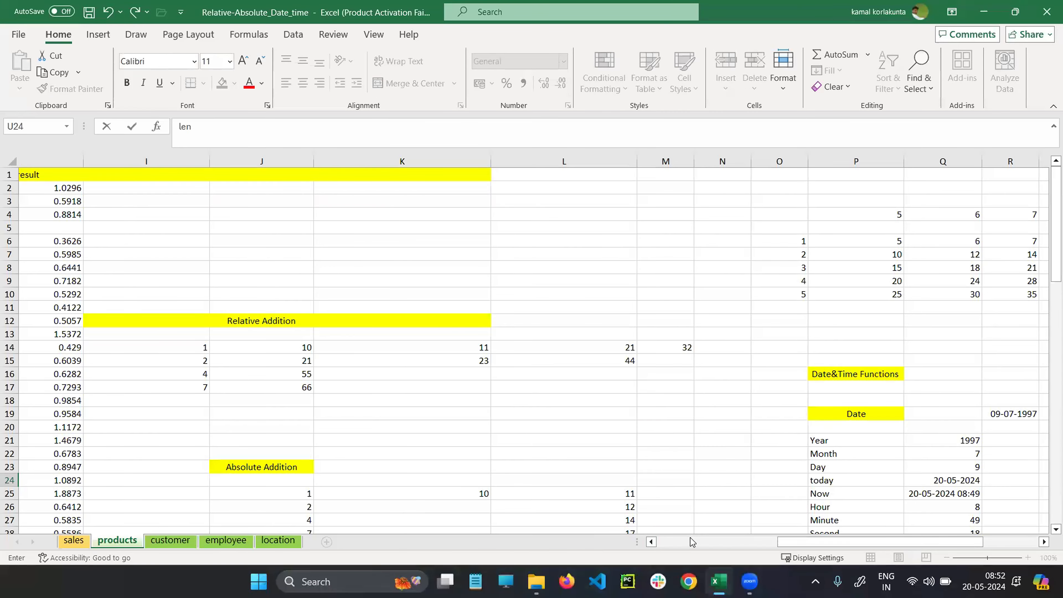
{"action": "left_click_drag", "start_coordinate": [812, 542], "coordinate": [868, 542]}
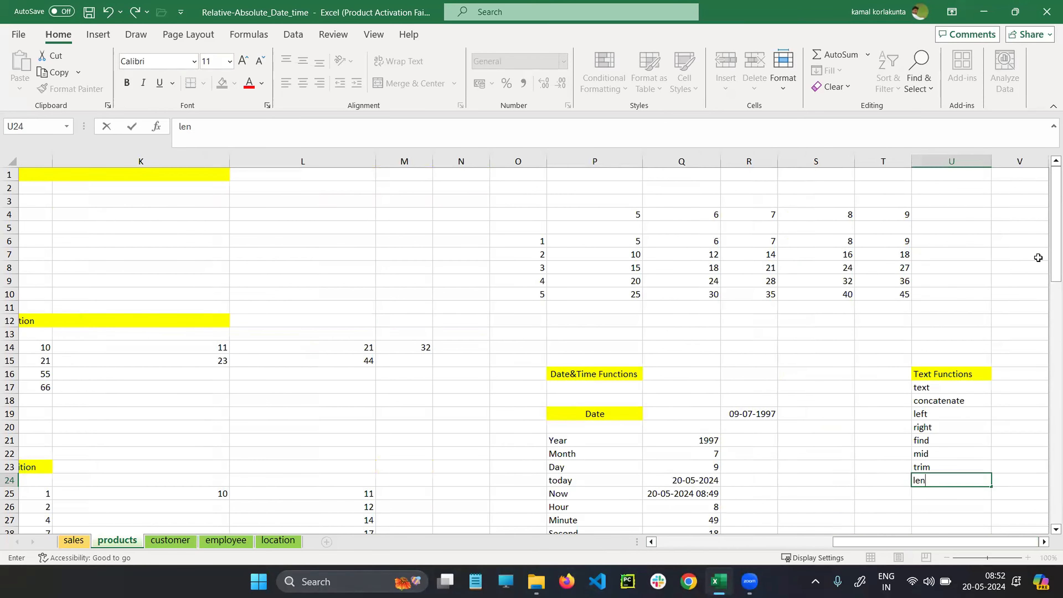
{"action": "left_click_drag", "start_coordinate": [1049, 236], "coordinate": [1048, 289]}
{"action": "key", "text": "Return"}
{"action": "left_click", "coordinate": [858, 481]}
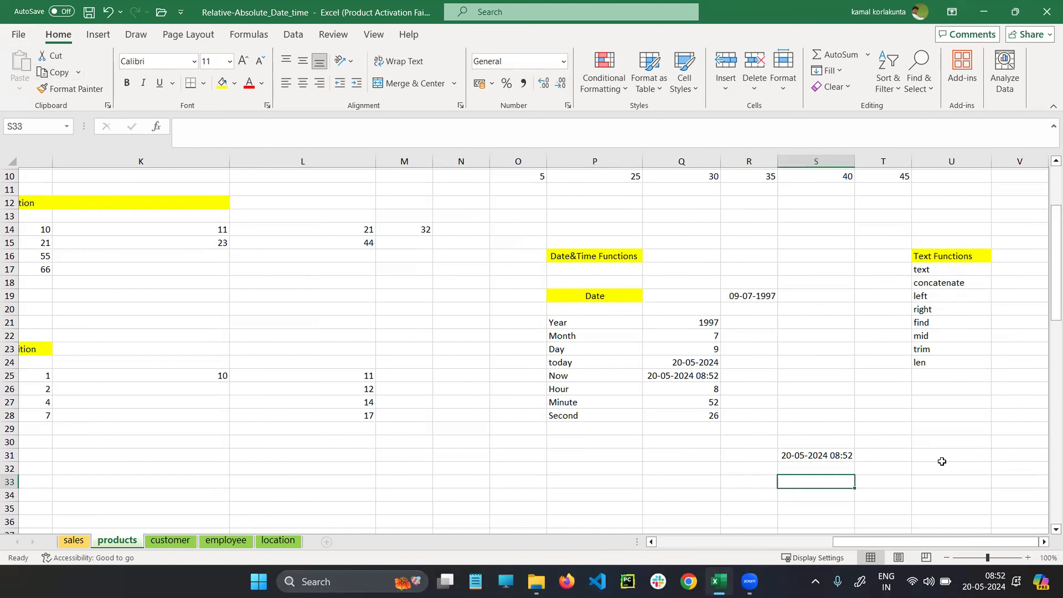
Enter the label substitute in cell T25, one row below len and one column before the text function list.
{"action": "key", "text": "Right"}
{"action": "key", "text": "Up"}
{"action": "key", "text": "Up"}
{"action": "key", "text": "Up"}
{"action": "key", "text": "Up"}
{"action": "key", "text": "Up"}
{"action": "key", "text": "Up"}
{"action": "key", "text": "Up"}
{"action": "key", "text": "Up"}
{"action": "key", "text": "Up"}
{"action": "key", "text": "Up"}
{"action": "key", "text": "Up"}
{"action": "key", "text": "Up"}
{"action": "key", "text": "Up"}
{"action": "key", "text": "Up"}
{"action": "key", "text": "Down"}
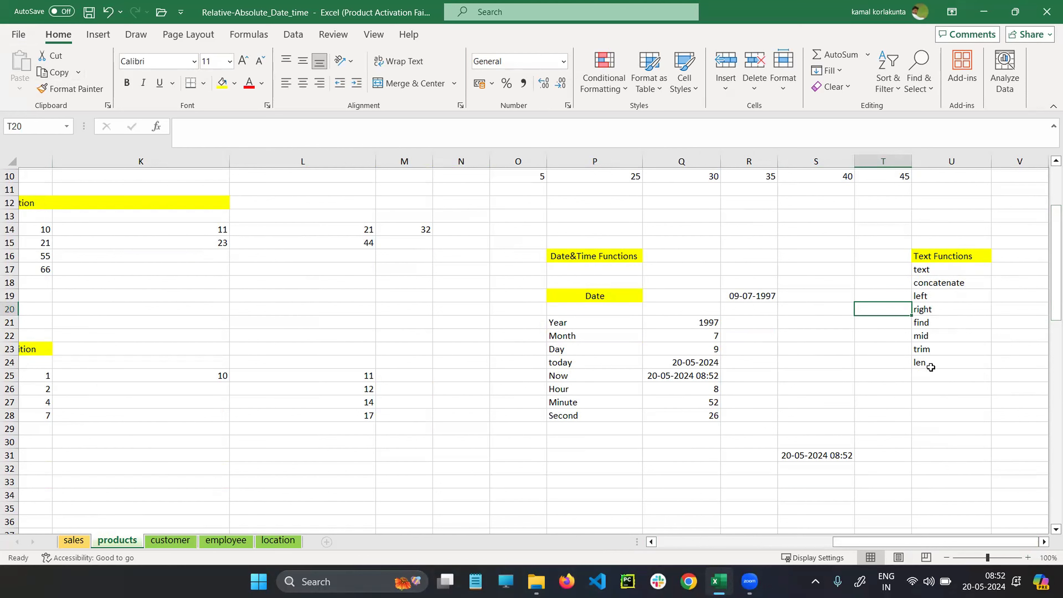
{"action": "key", "text": "Down"}
{"action": "key", "text": "Down"}
{"action": "key", "text": "Down"}
{"action": "key", "text": "Down"}
{"action": "key", "text": "Down"}
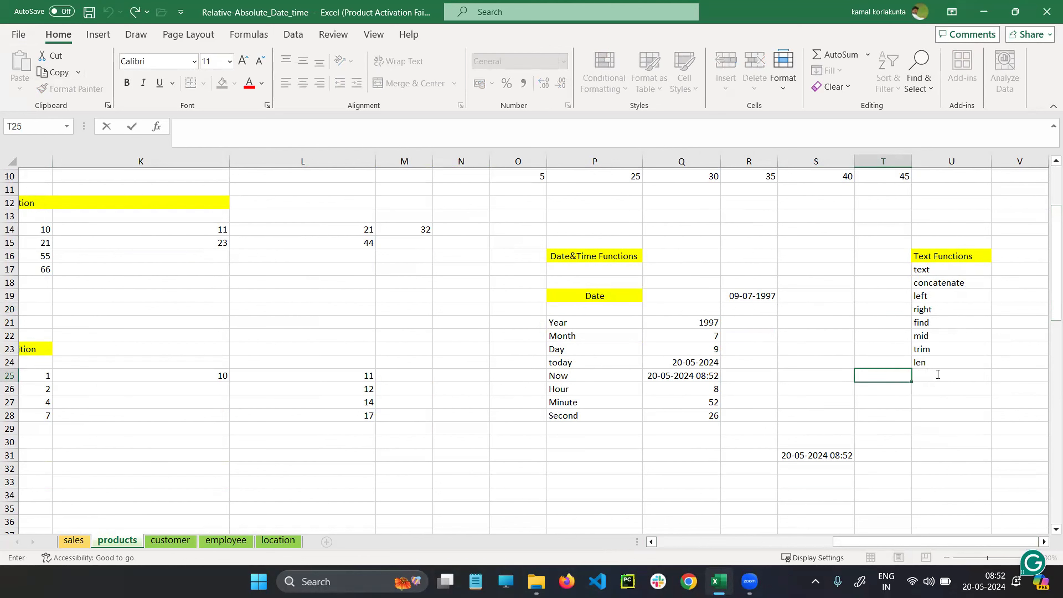
{"action": "type", "text": "subsit"}
{"action": "key", "text": "BackSpace"}
{"action": "key", "text": "BackSpace"}
{"action": "type", "text": "titute"}
{"action": "key", "text": "Return"}
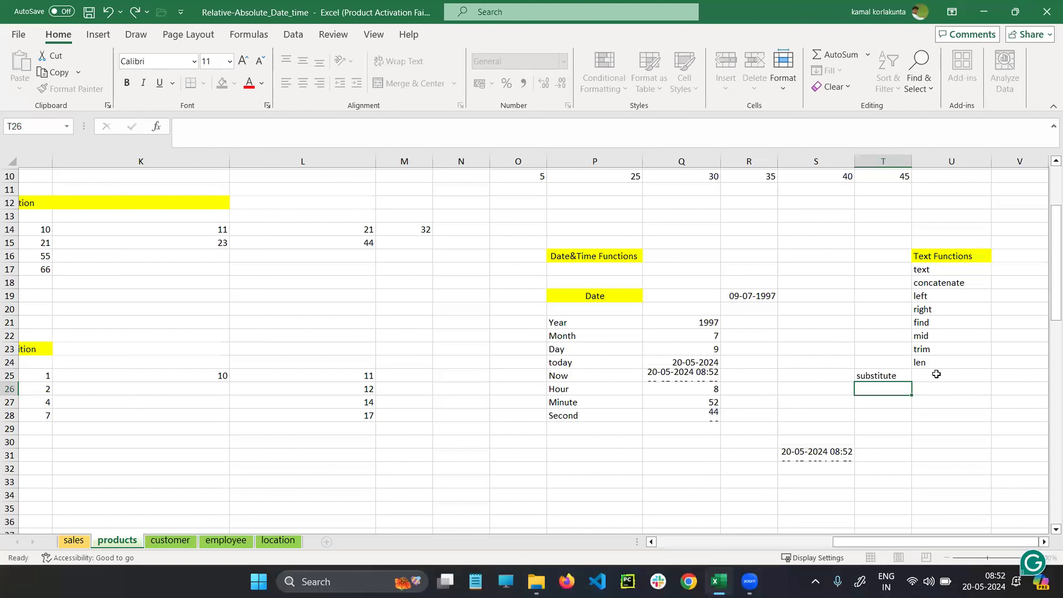
{"action": "key", "text": "Up"}
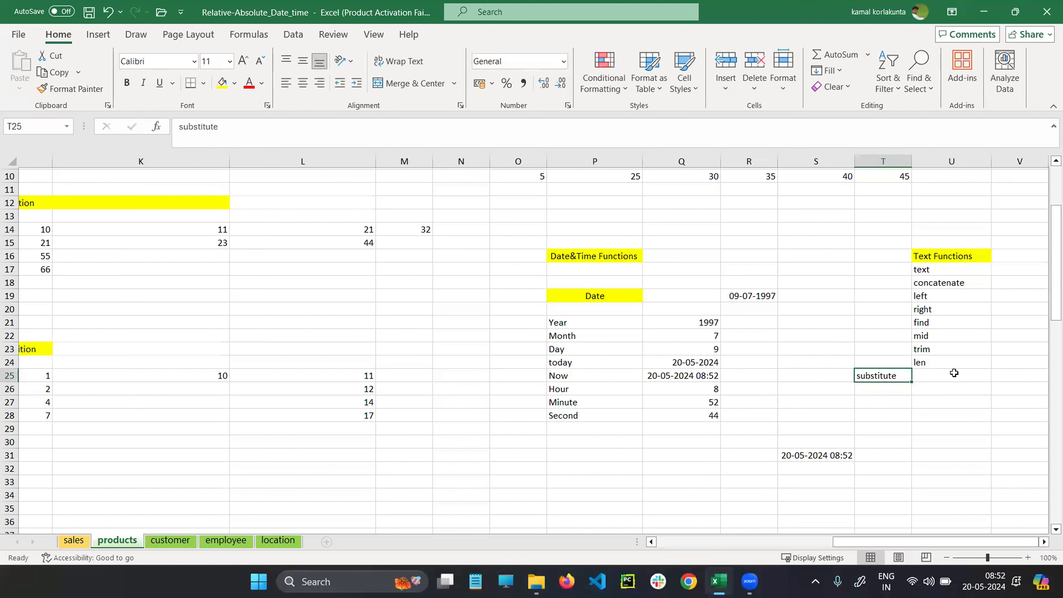
Save and close the workbook, and reopen Relative-Absolute_Date_time from File Explorer.
{"action": "left_click", "coordinate": [18, 35]}
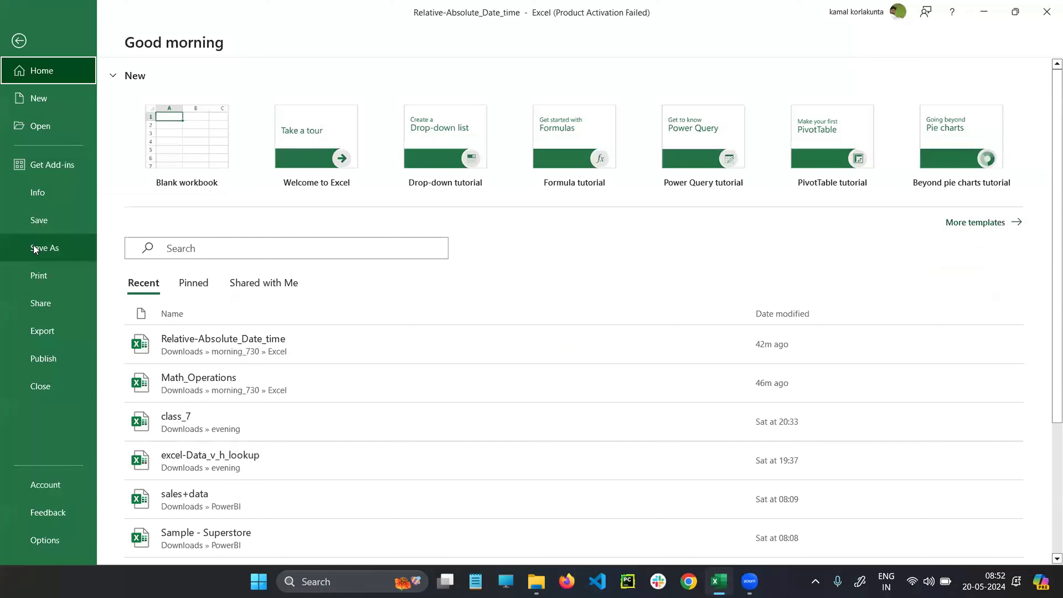
{"action": "left_click", "coordinate": [39, 225]}
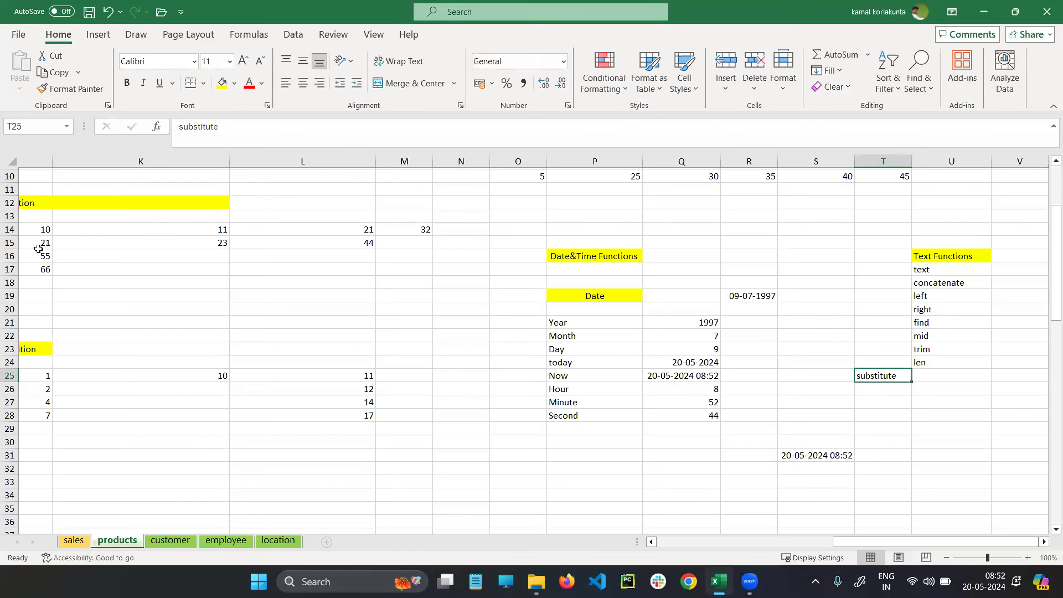
{"action": "left_click", "coordinate": [1047, 14]}
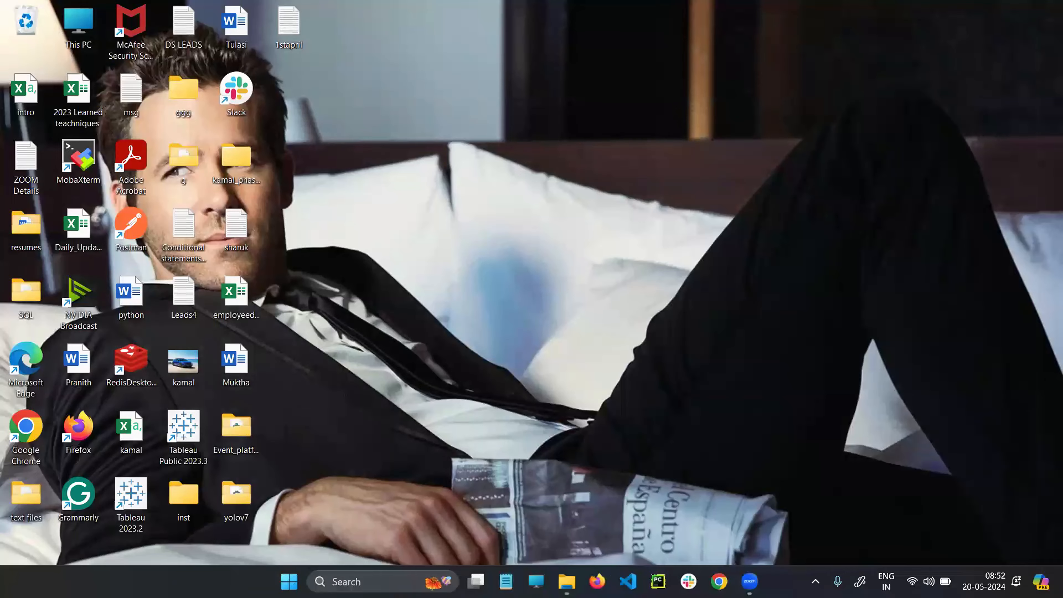
{"action": "left_click", "coordinate": [567, 582]}
{"action": "double_click", "coordinate": [294, 142]}
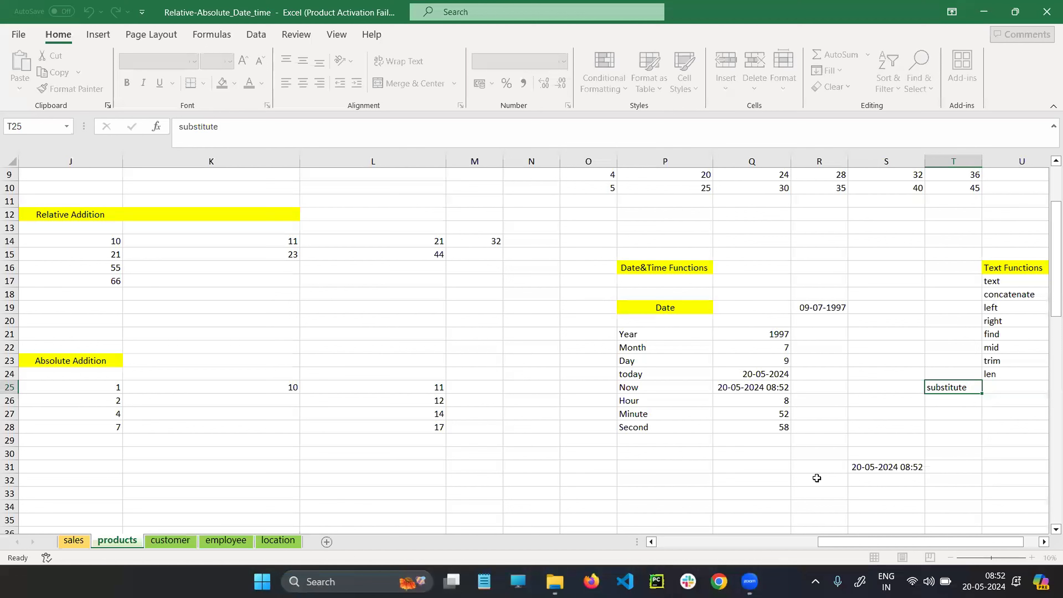
Dismiss the Office activation wizard and put the label substitute in cell U25 below len.
{"action": "left_click", "coordinate": [1013, 386]}
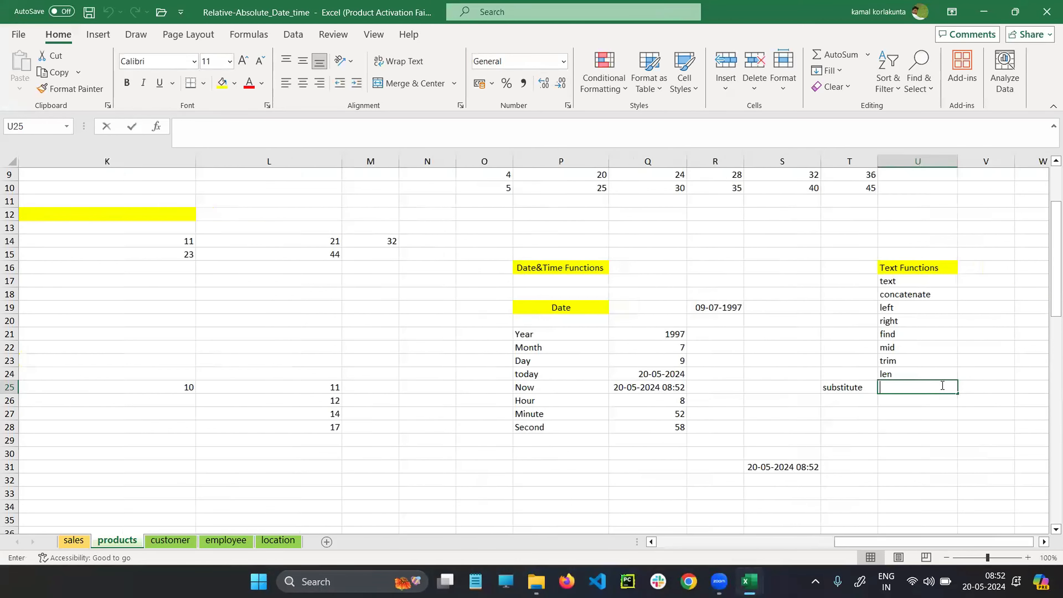
{"action": "double_click", "coordinate": [849, 389]}
{"action": "left_click_drag", "start_coordinate": [869, 388], "coordinate": [813, 388]}
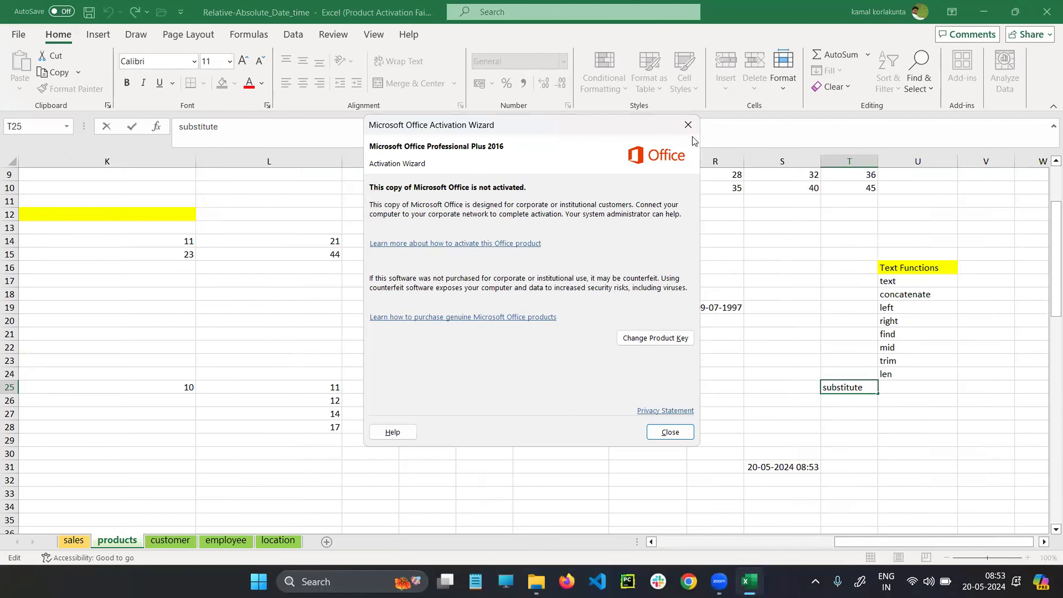
{"action": "key", "text": "Escape"}
{"action": "left_click_drag", "start_coordinate": [870, 387], "coordinate": [820, 391]}
{"action": "left_click", "coordinate": [912, 394]}
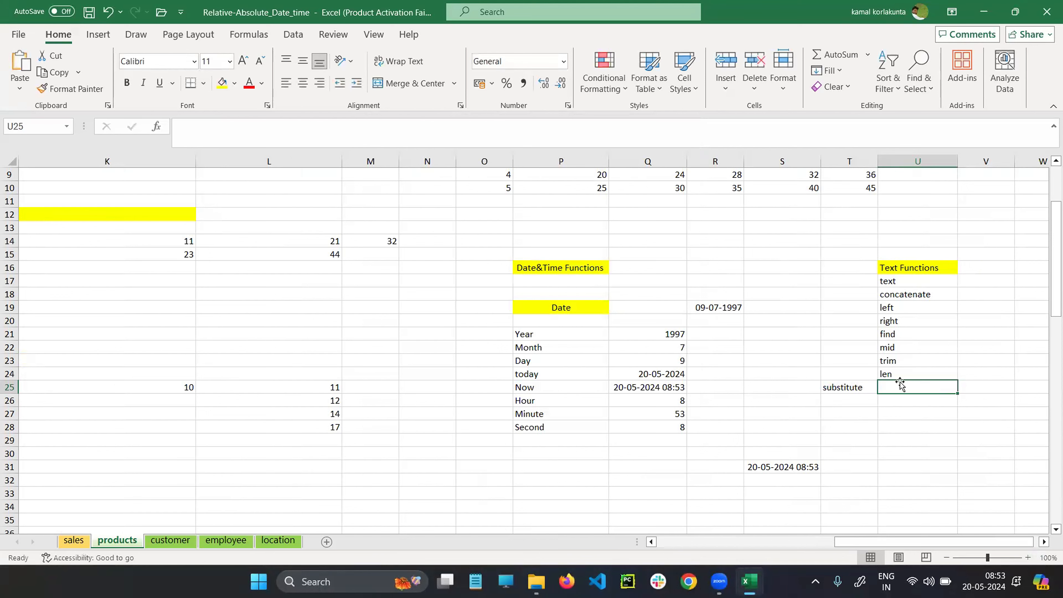
{"action": "type", "text": "substitute"}
Delete the misplaced label substitute from cell T25.
{"action": "double_click", "coordinate": [848, 387]}
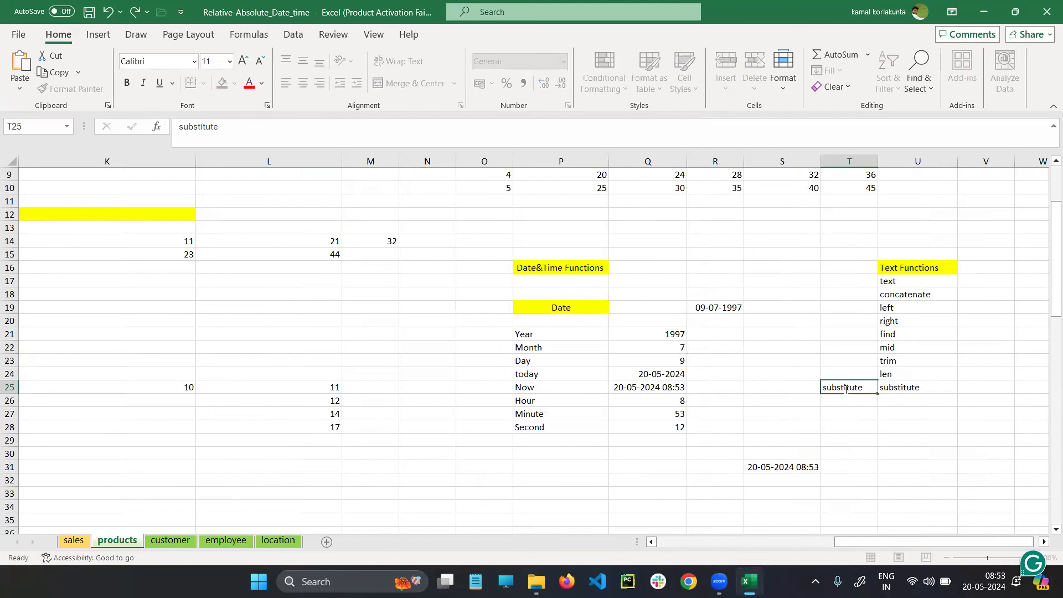
{"action": "left_click_drag", "start_coordinate": [868, 387], "coordinate": [813, 383]}
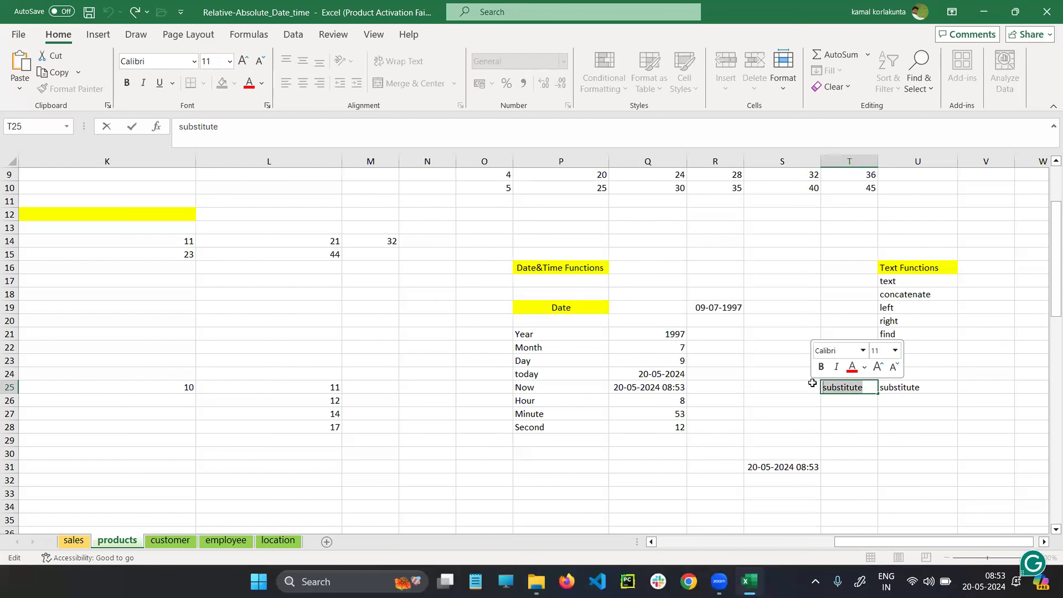
{"action": "key", "text": "BackSpace"}
{"action": "left_click", "coordinate": [885, 414]}
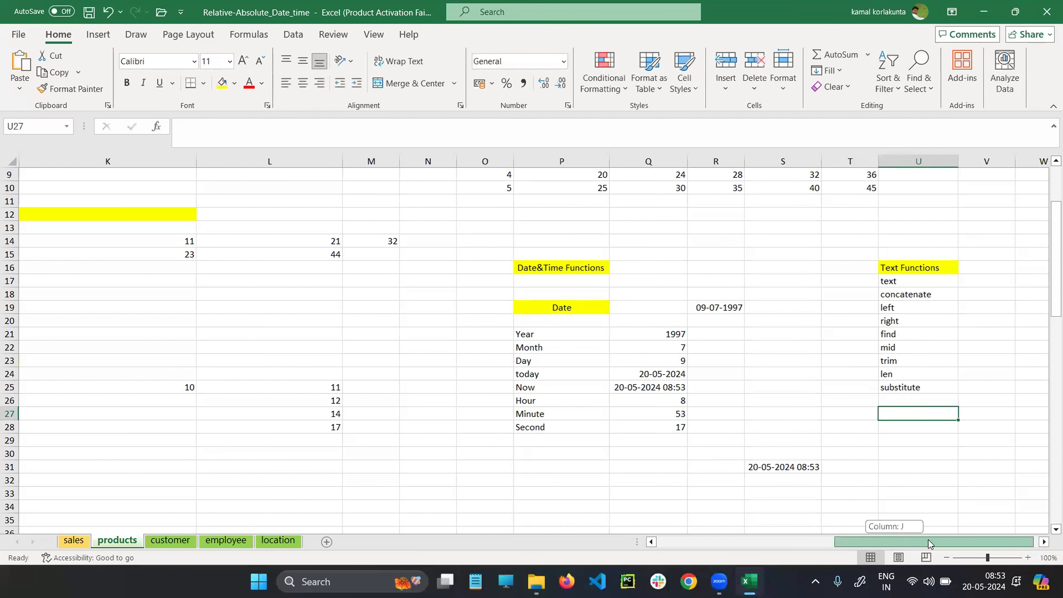
Go through the text function labels in cells U17 to U25, from text to substitute.
{"action": "left_click_drag", "start_coordinate": [895, 541], "coordinate": [899, 542]}
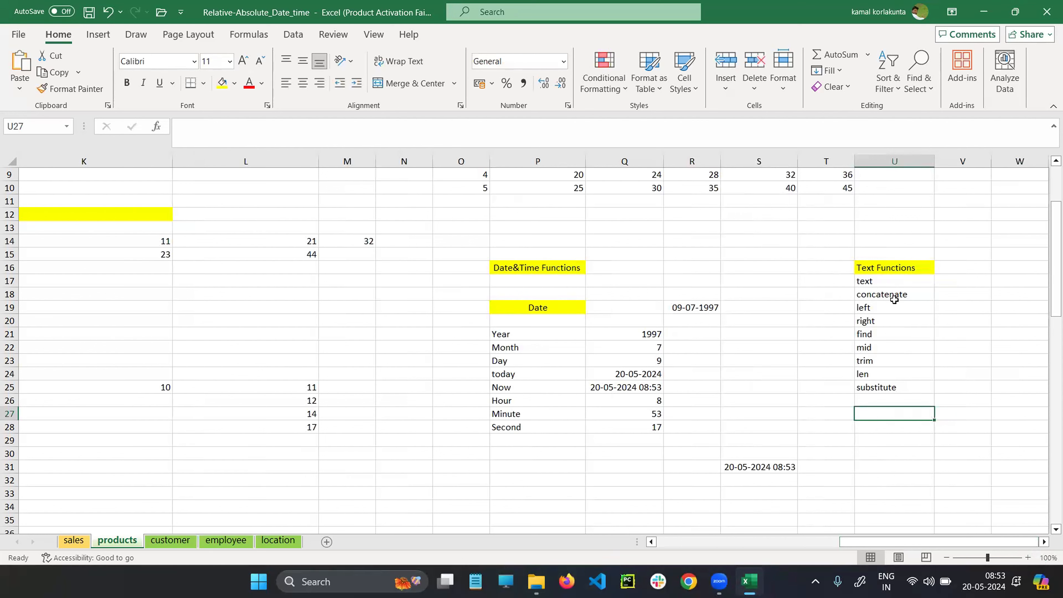
{"action": "left_click", "coordinate": [883, 285]}
{"action": "left_click", "coordinate": [903, 297]}
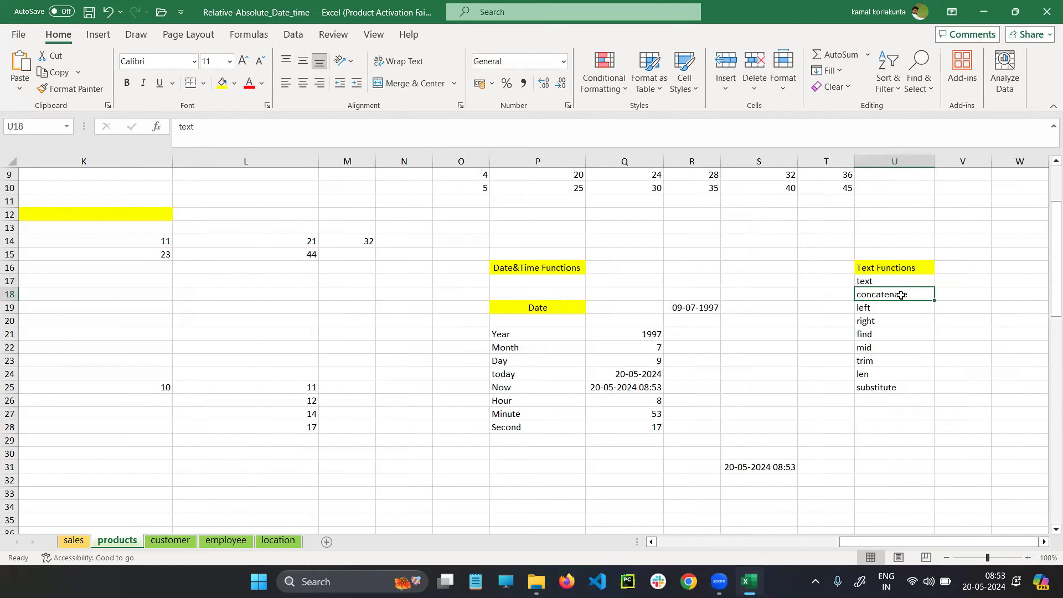
{"action": "left_click", "coordinate": [890, 311]}
{"action": "left_click", "coordinate": [891, 322]}
{"action": "left_click", "coordinate": [888, 346]}
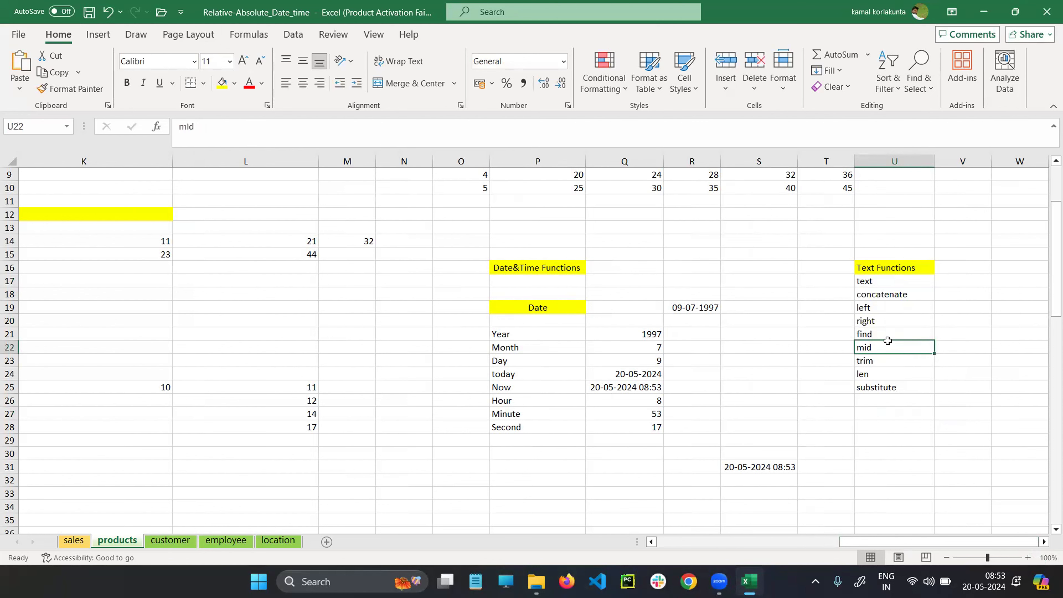
{"action": "left_click", "coordinate": [888, 334]}
{"action": "left_click", "coordinate": [888, 352]}
{"action": "left_click", "coordinate": [888, 359]}
{"action": "left_click", "coordinate": [888, 383]}
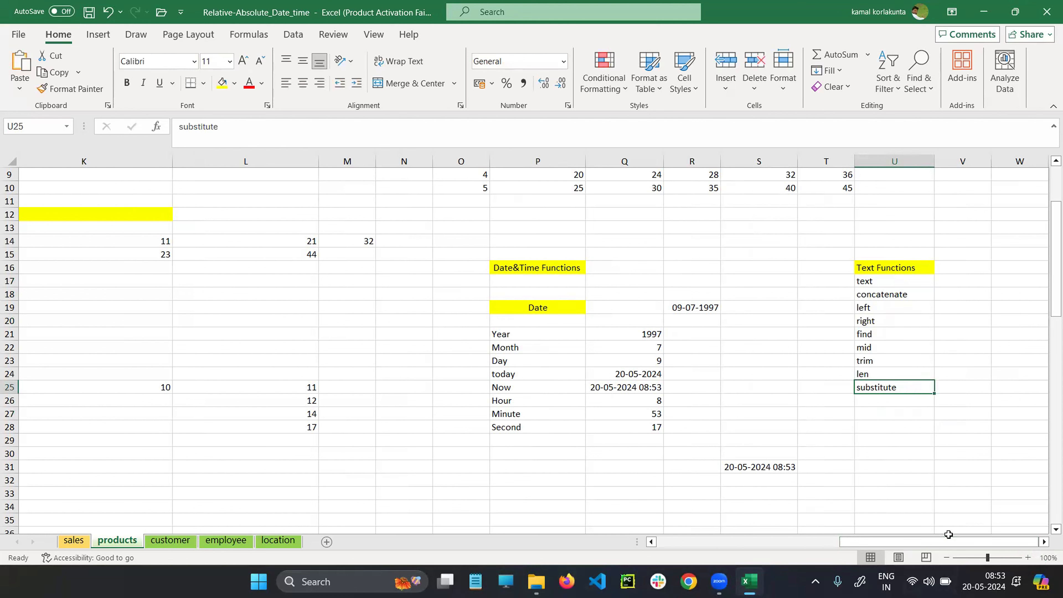
Narrow columns S and T beside the Text Functions list and select cell V17 next to the label text.
{"action": "left_click", "coordinate": [950, 387]}
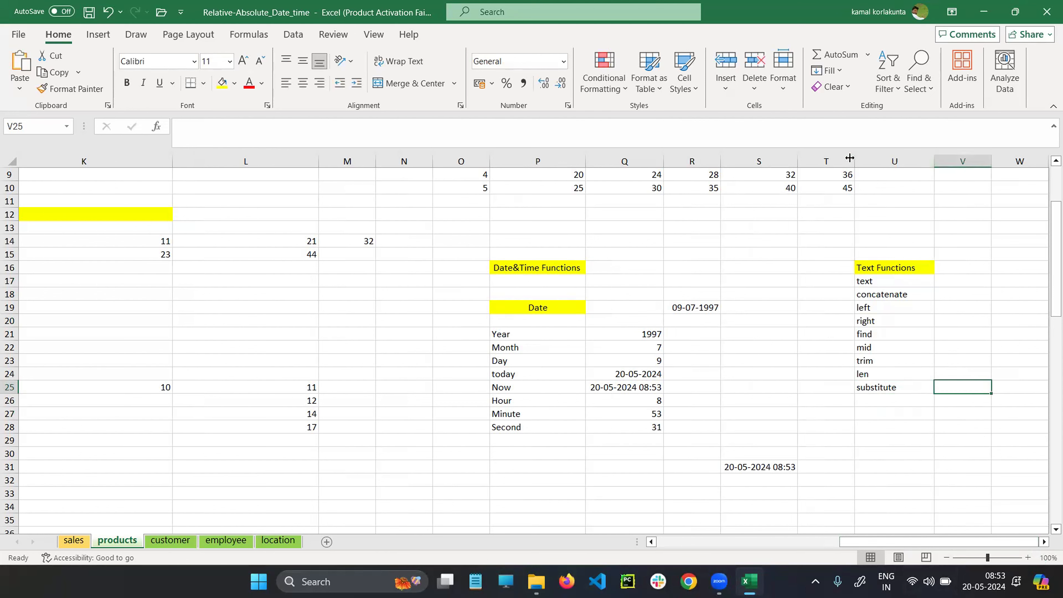
{"action": "left_click_drag", "start_coordinate": [854, 161], "coordinate": [767, 160]}
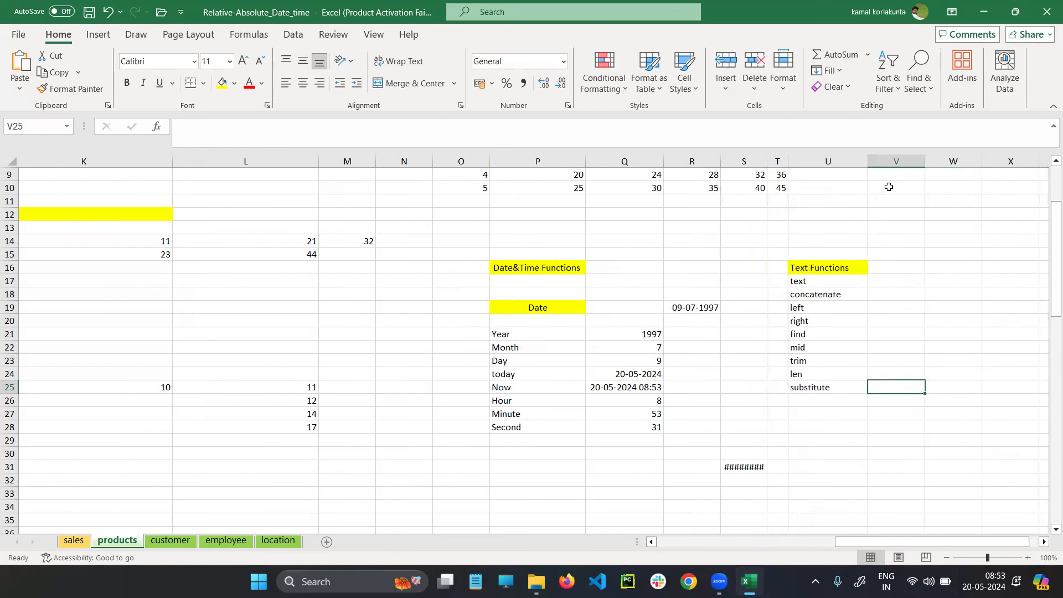
{"action": "left_click", "coordinate": [881, 282]}
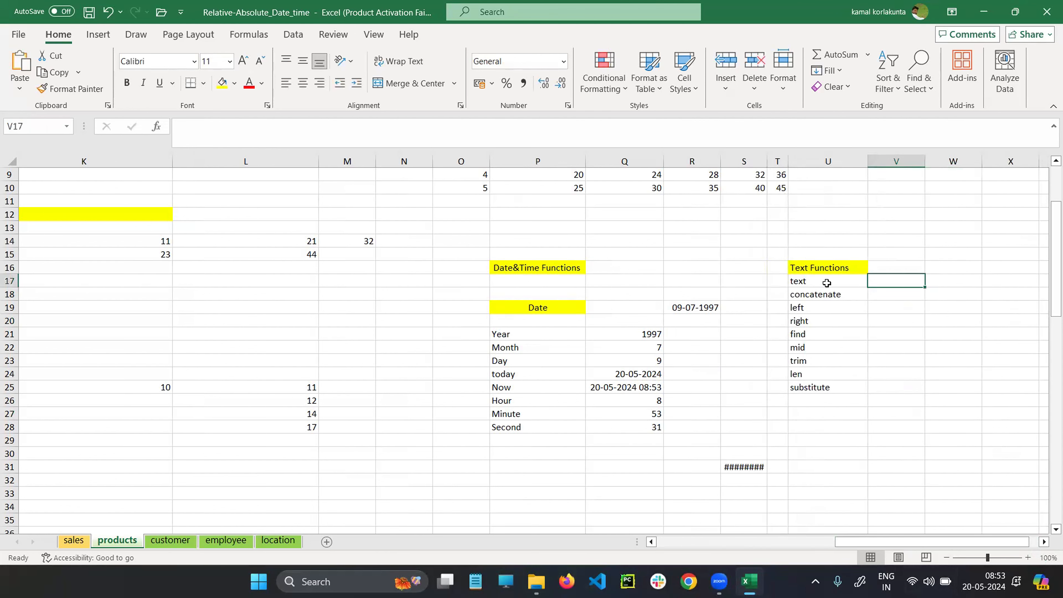
Start a TEXT formula with empty parentheses in cell V17, next to the text label.
{"action": "left_click", "coordinate": [826, 284]}
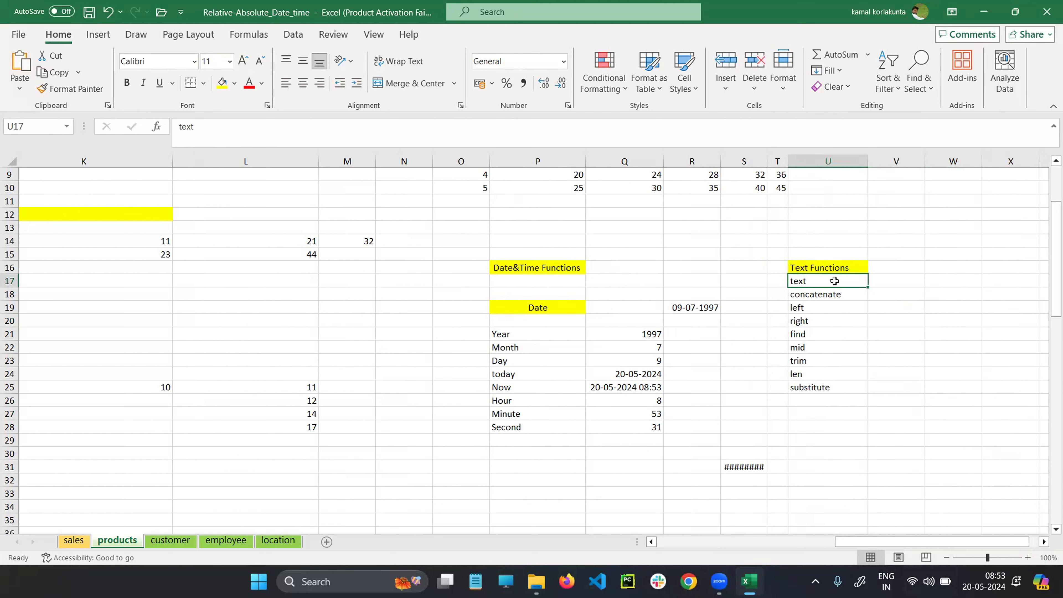
{"action": "double_click", "coordinate": [881, 283]}
{"action": "left_click", "coordinate": [825, 280]}
{"action": "double_click", "coordinate": [880, 280]}
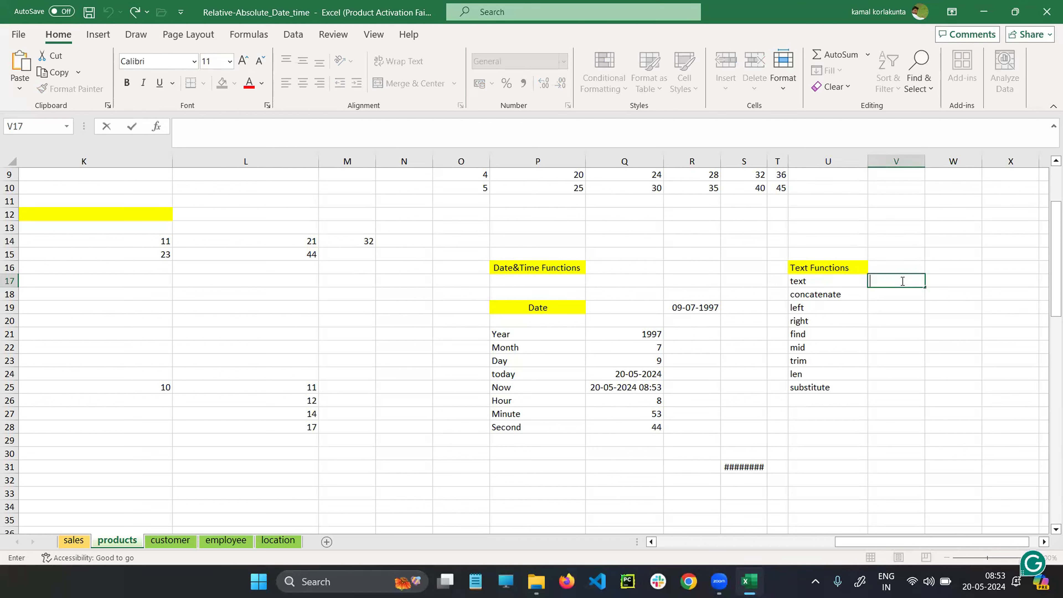
{"action": "type", "text": "=tet"}
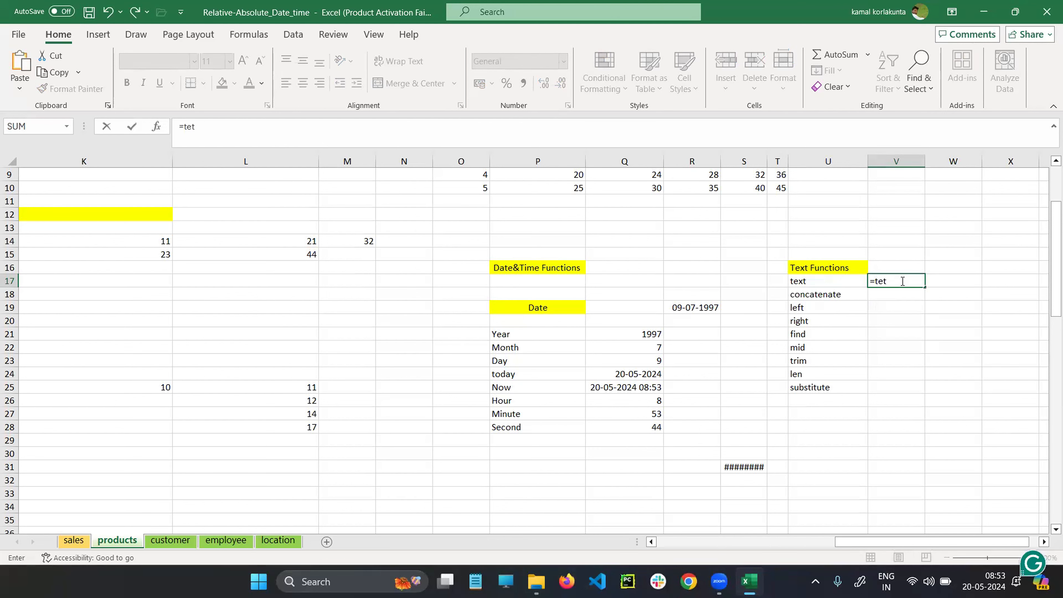
{"action": "key", "text": "BackSpace"}
{"action": "type", "text": "xt"}
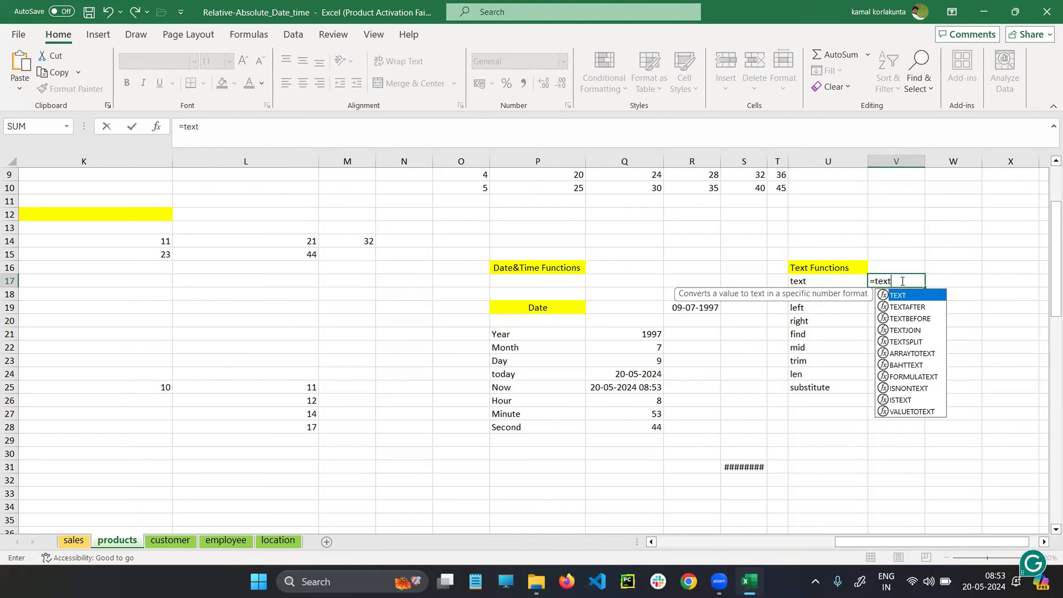
{"action": "double_click", "coordinate": [894, 281]}
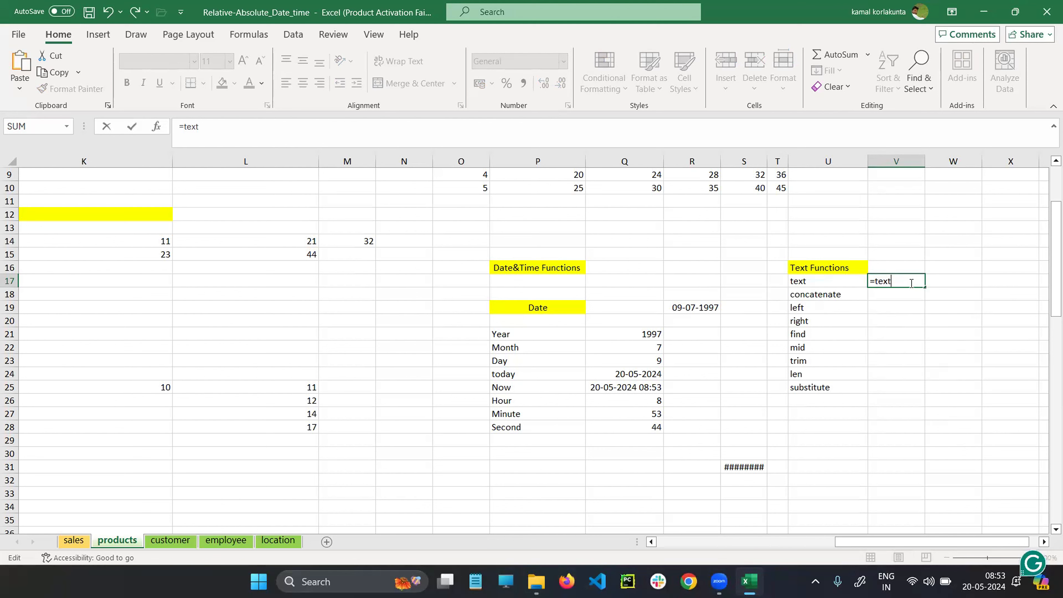
{"action": "type", "text": "()"}
{"action": "left_click", "coordinate": [894, 281]}
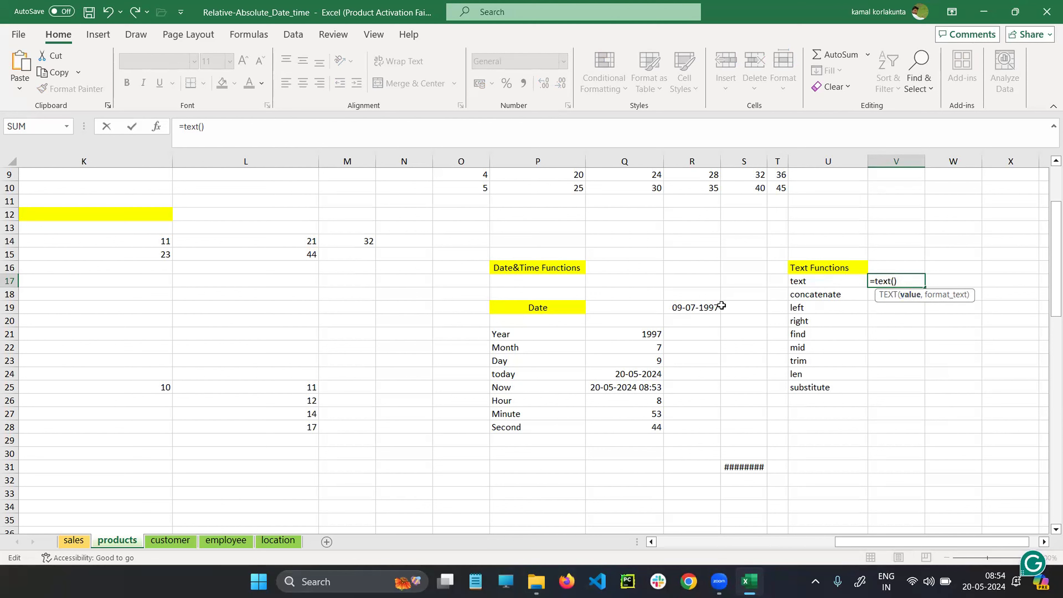
Complete the TEXT formula in V17 with the date in R19 and the format "DD/MM/YY".
{"action": "left_click", "coordinate": [706, 308]}
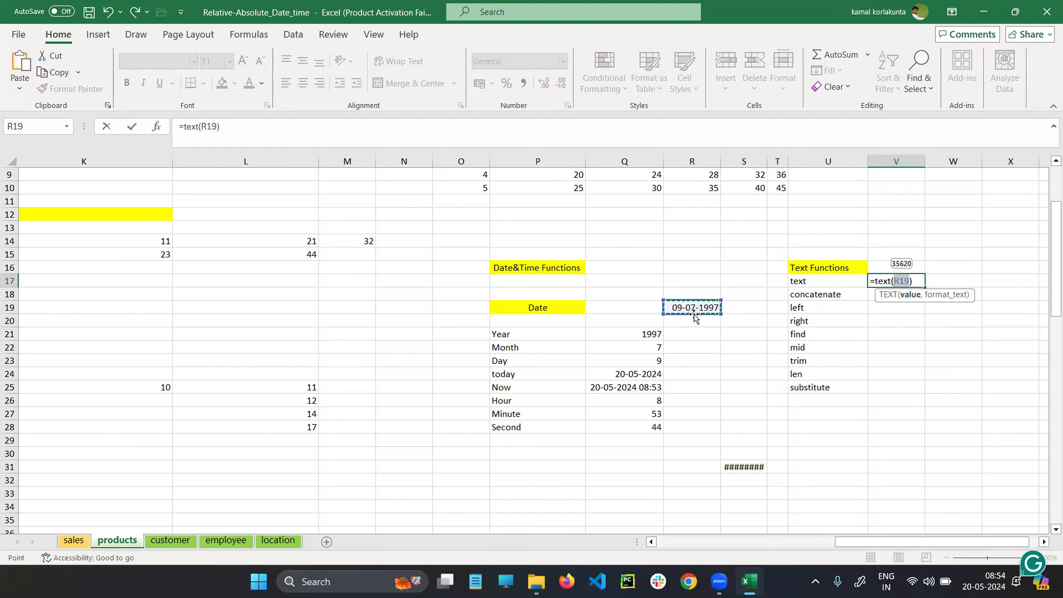
{"action": "left_click", "coordinate": [910, 281]}
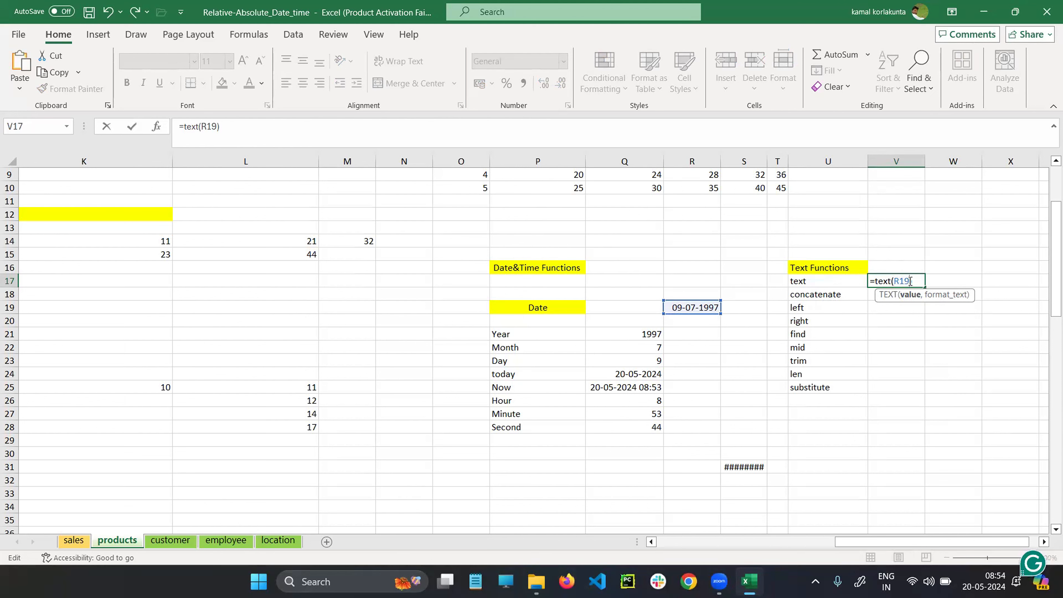
{"action": "type", "text": ","}
{"action": "type", "text": "\"\""}
{"action": "type", "text": "DD"}
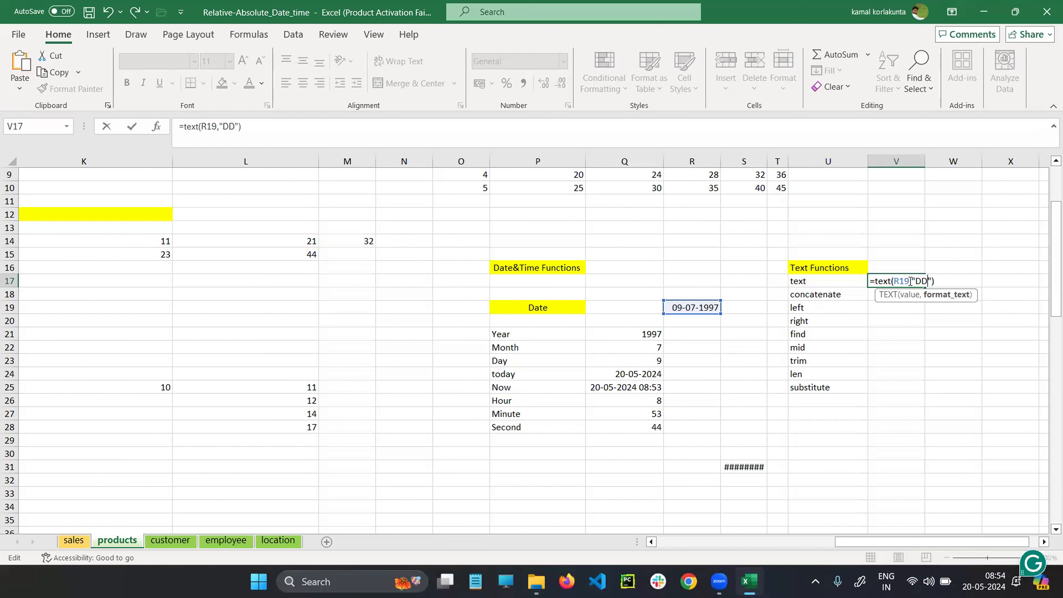
{"action": "type", "text": "/MM/YY"}
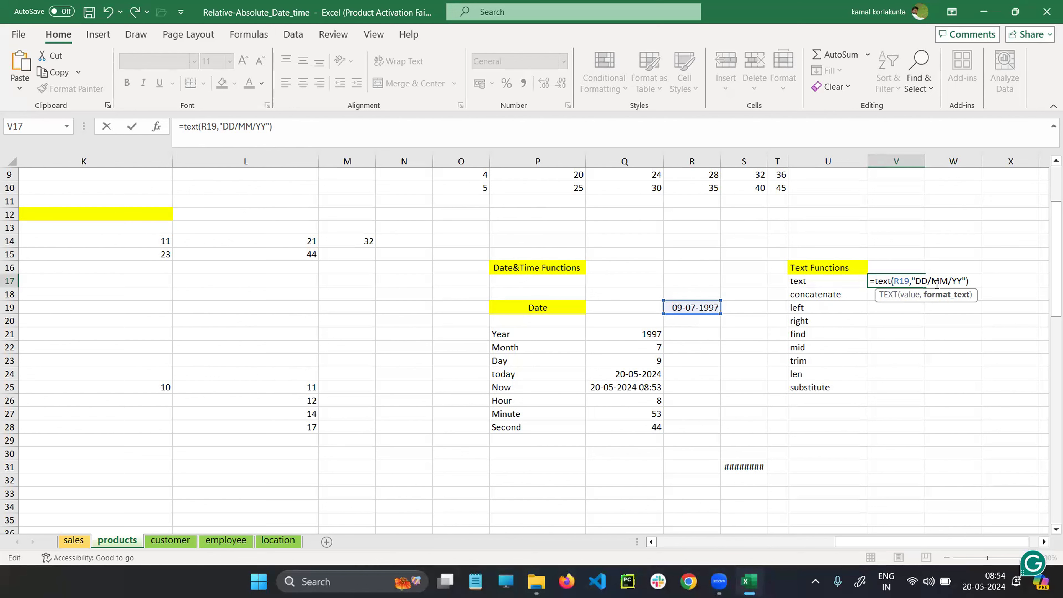
{"action": "key", "text": "Return"}
{"action": "left_click", "coordinate": [912, 284]}
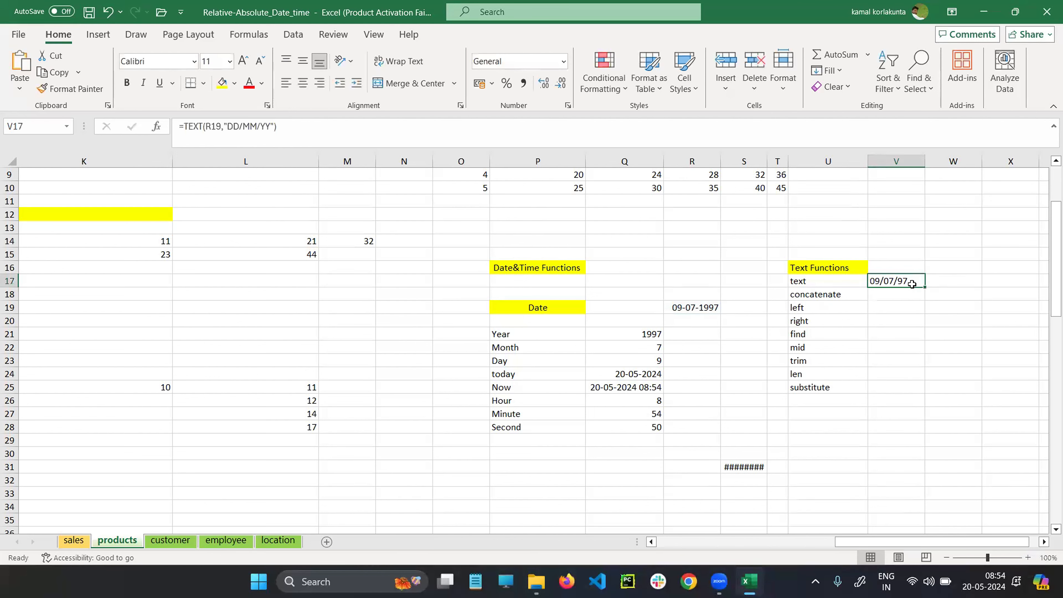
Compare the source date in R19 with V17, and extend the TEXT formula's format to "DD/MM/YYYY".
{"action": "left_click", "coordinate": [704, 309]}
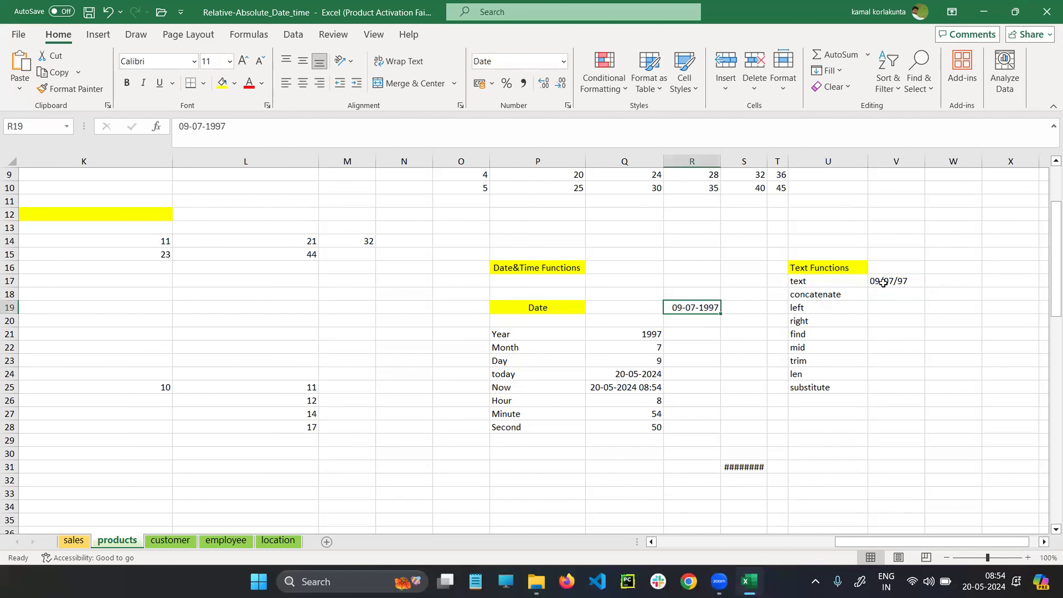
{"action": "left_click", "coordinate": [889, 281]}
{"action": "double_click", "coordinate": [894, 281]}
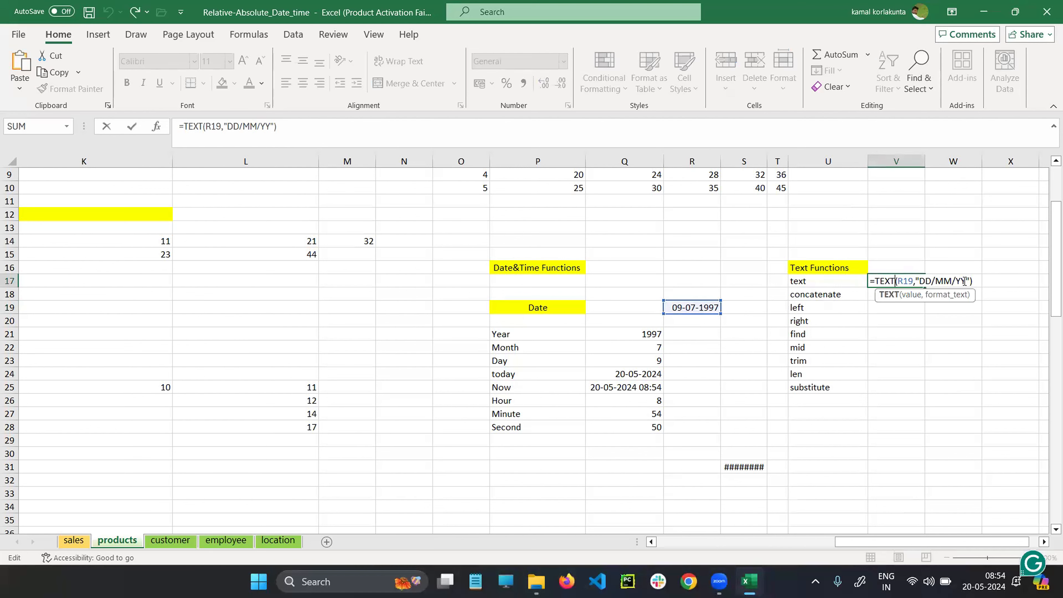
{"action": "left_click", "coordinate": [965, 281]}
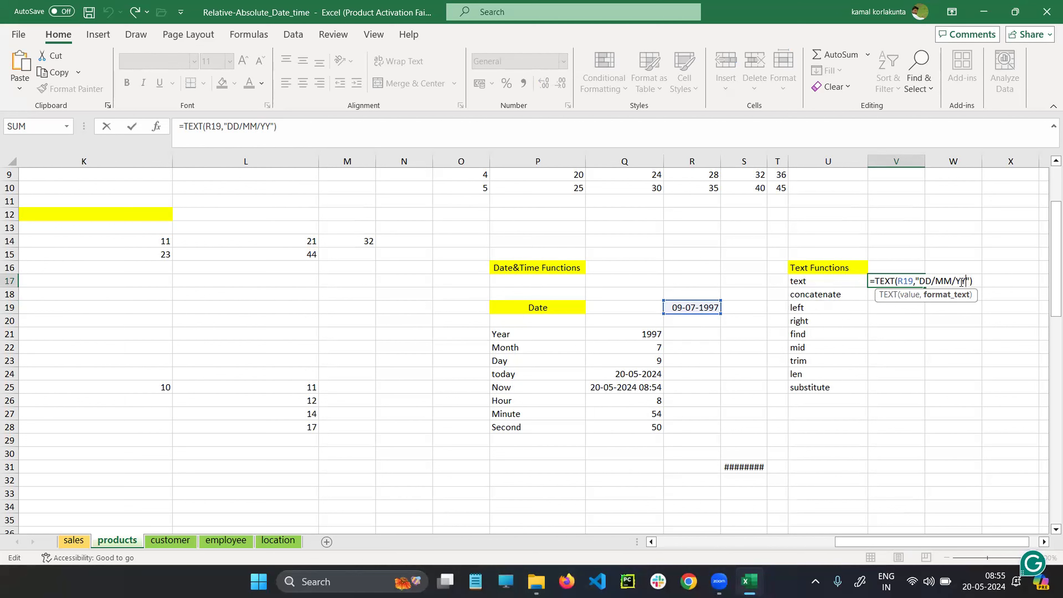
{"action": "type", "text": "YY"}
{"action": "key", "text": "Return"}
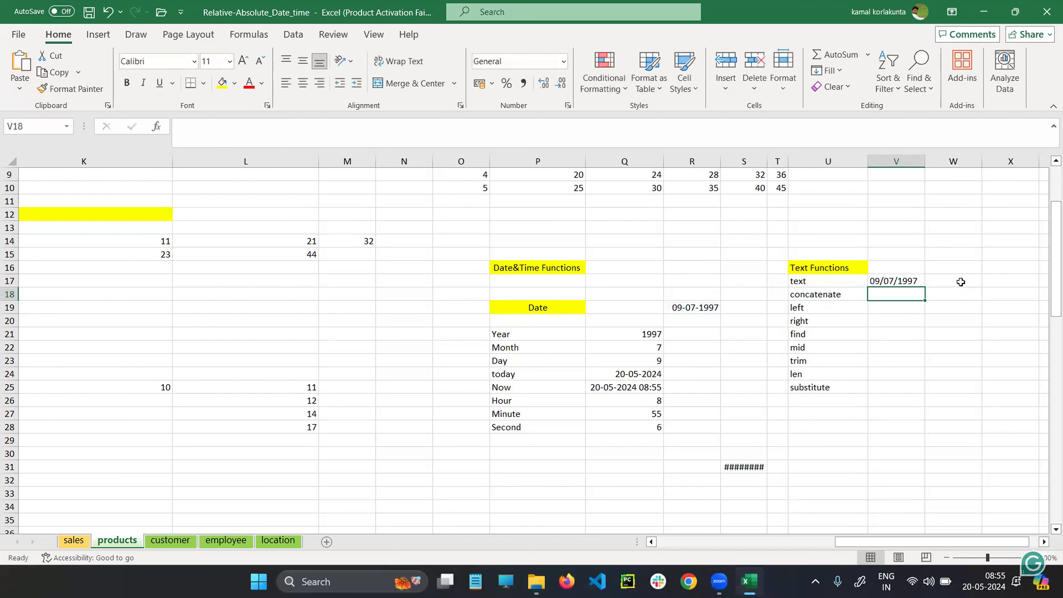
Review the arguments of the TEXT formula in cell V17 without changing it.
{"action": "left_click", "coordinate": [892, 279]}
{"action": "double_click", "coordinate": [886, 278]}
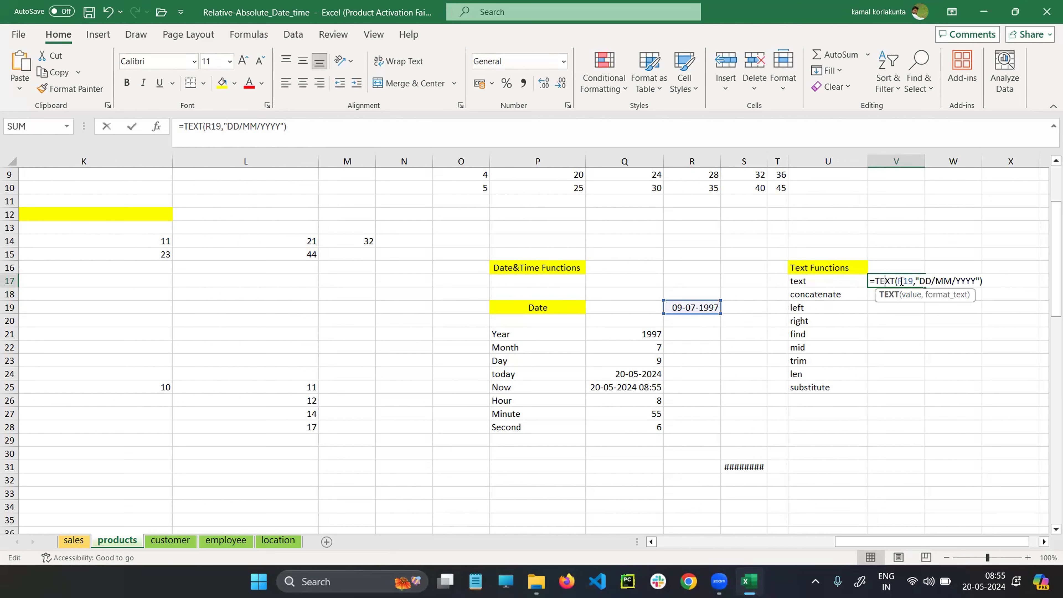
{"action": "double_click", "coordinate": [887, 281]}
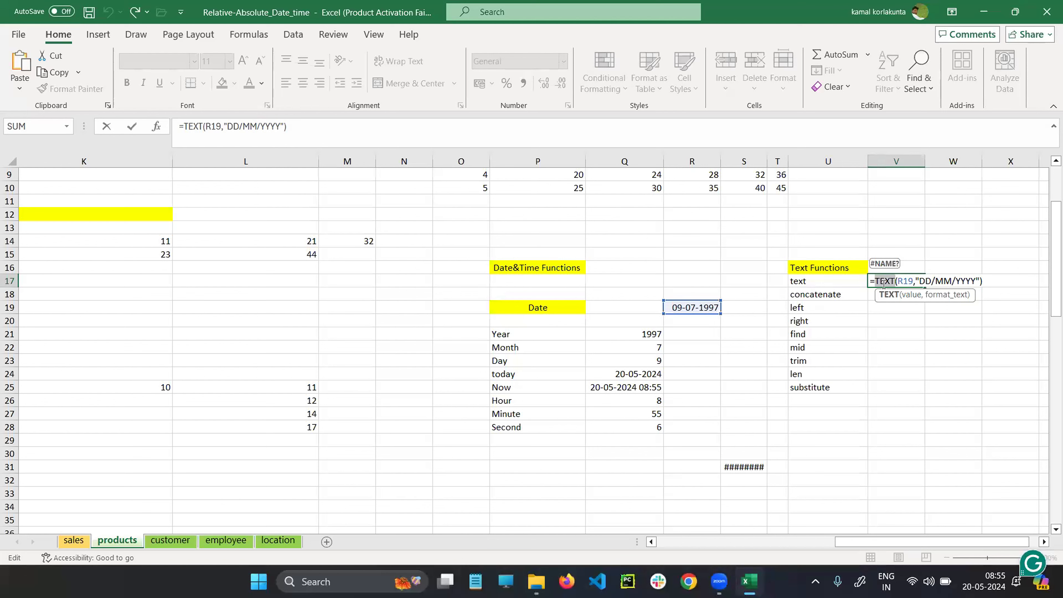
{"action": "left_click", "coordinate": [978, 281]}
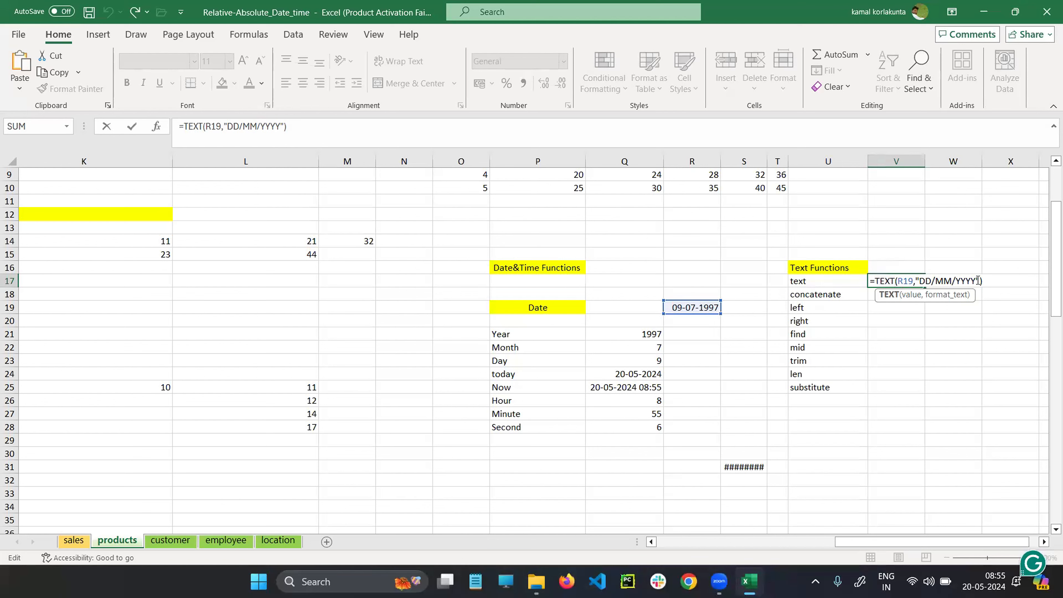
{"action": "key", "text": "Return"}
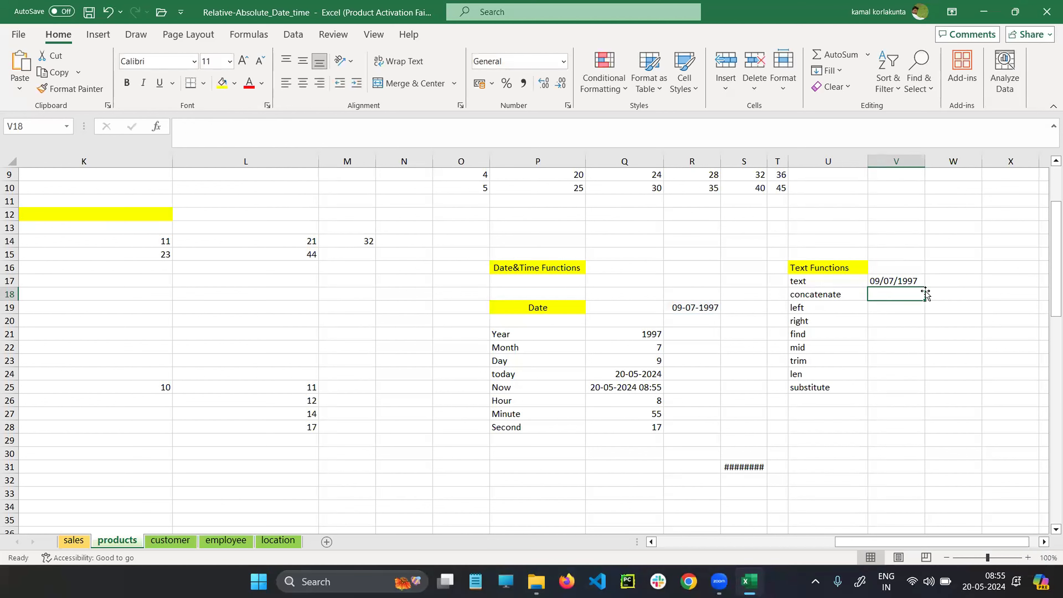
Widen column V slightly and select cell V18 next to the concatenate label.
{"action": "left_click", "coordinate": [917, 280]}
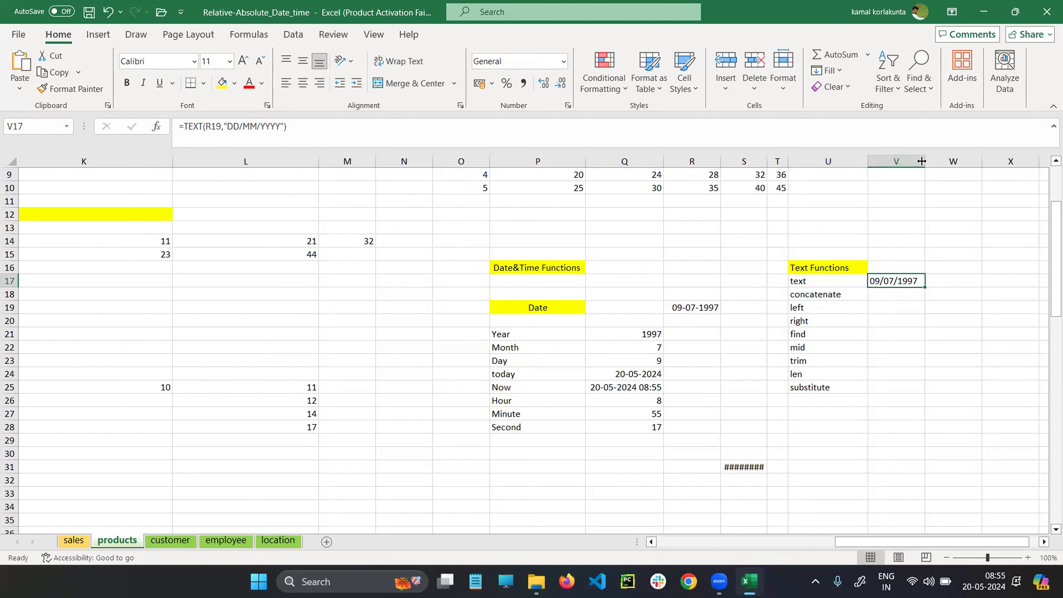
{"action": "left_click_drag", "start_coordinate": [921, 161], "coordinate": [940, 161]}
{"action": "left_click", "coordinate": [901, 296]}
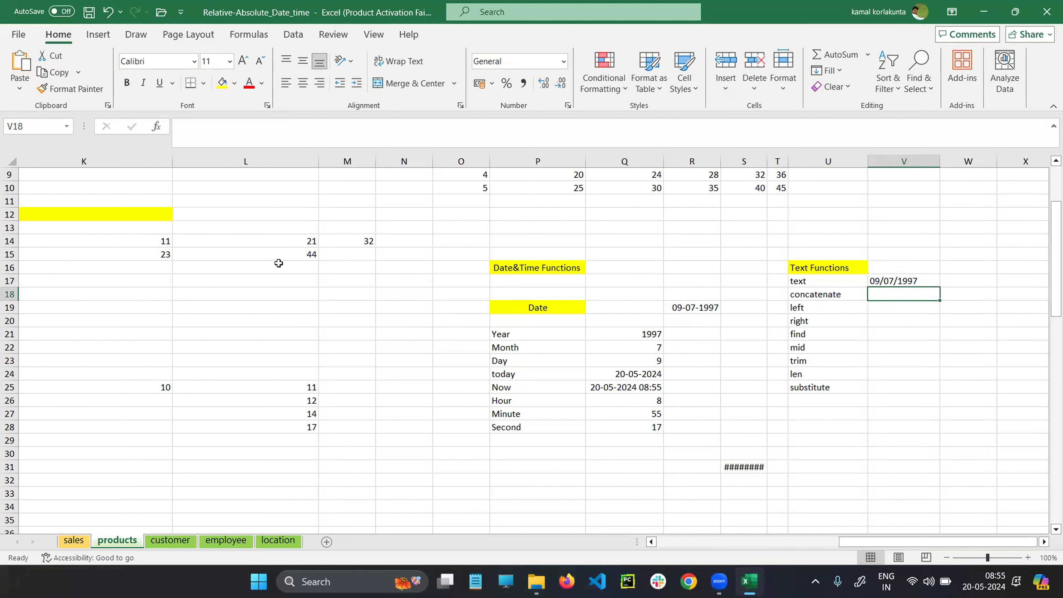
Enter the sample words data in cell L19 and AI in cell L20.
{"action": "double_click", "coordinate": [250, 308]}
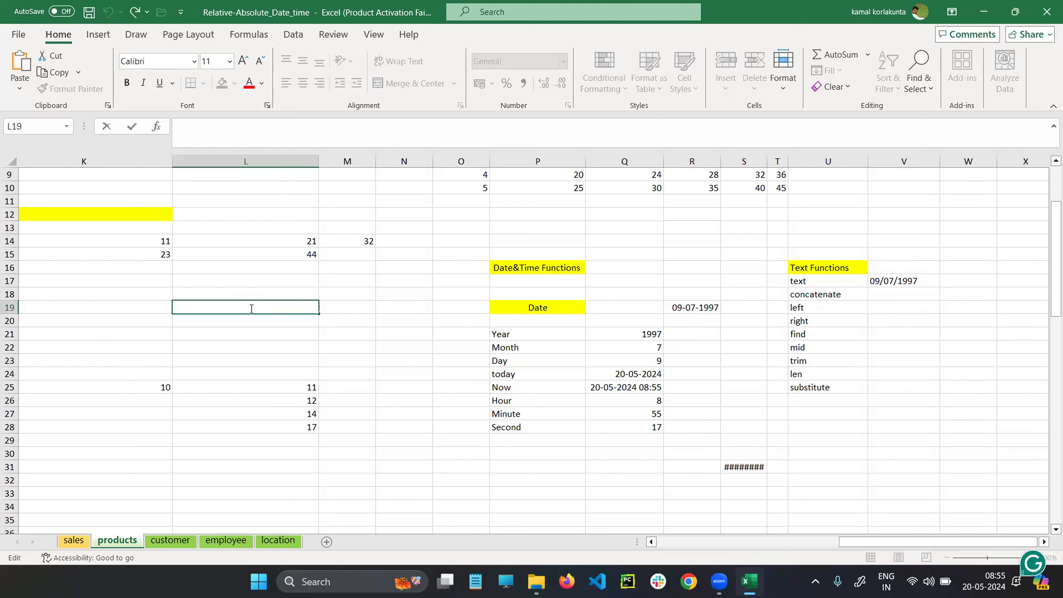
{"action": "type", "text": "data an"}
{"action": "type", "text": "a"}
{"action": "key", "text": "BackSpace"}
{"action": "key", "text": "BackSpace"}
{"action": "key", "text": "BackSpace"}
{"action": "key", "text": "BackSpace"}
{"action": "left_click", "coordinate": [249, 323]}
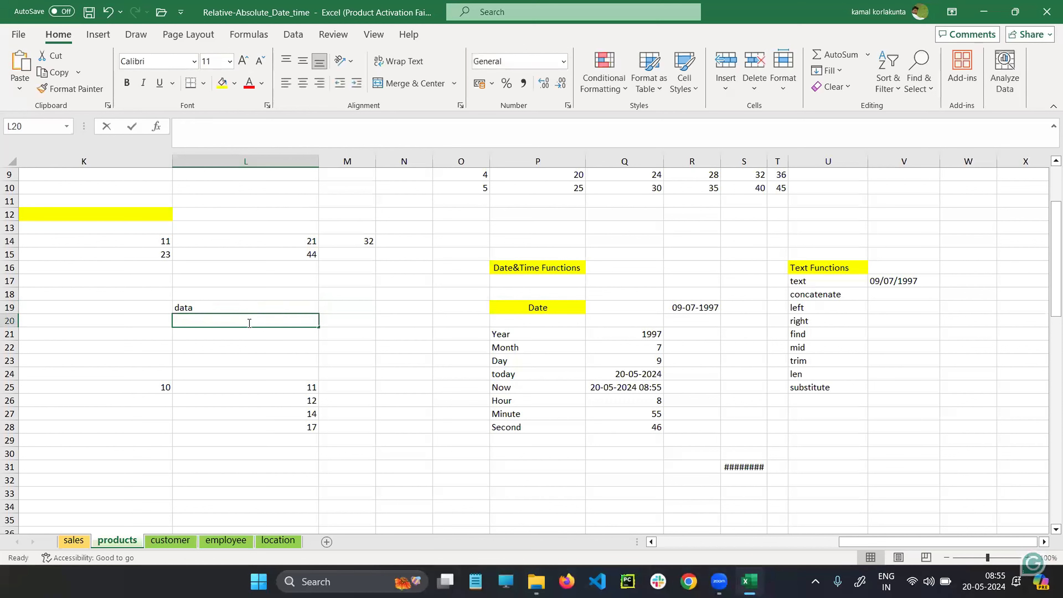
{"action": "type", "text": "AI"}
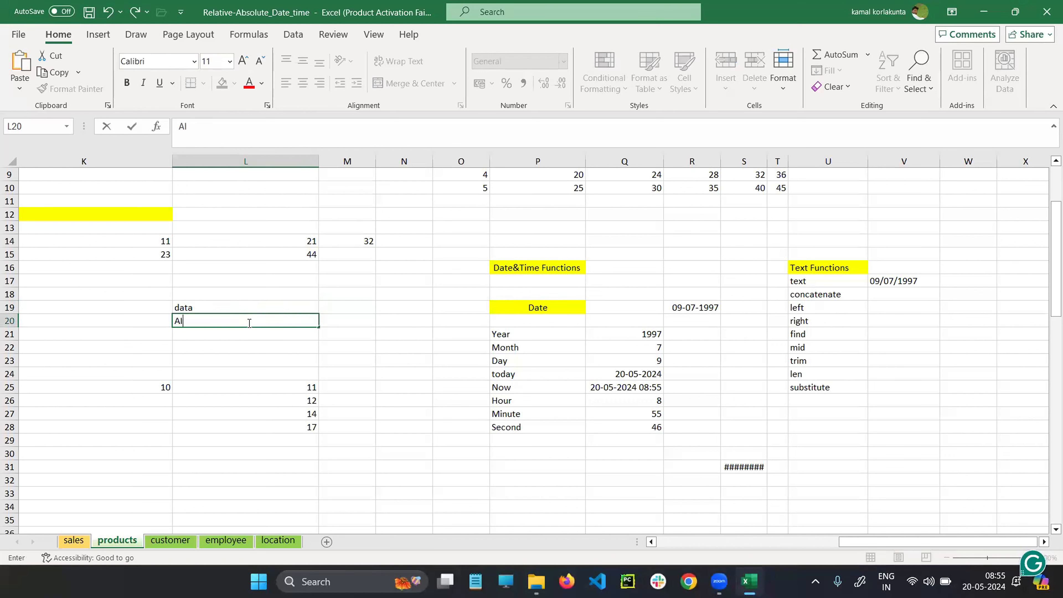
{"action": "left_click", "coordinate": [245, 345]}
Point out the words in L19 and L20, circle them, and draw an arrow to the handwritten result dataAI.
{"action": "left_click", "coordinate": [225, 309]}
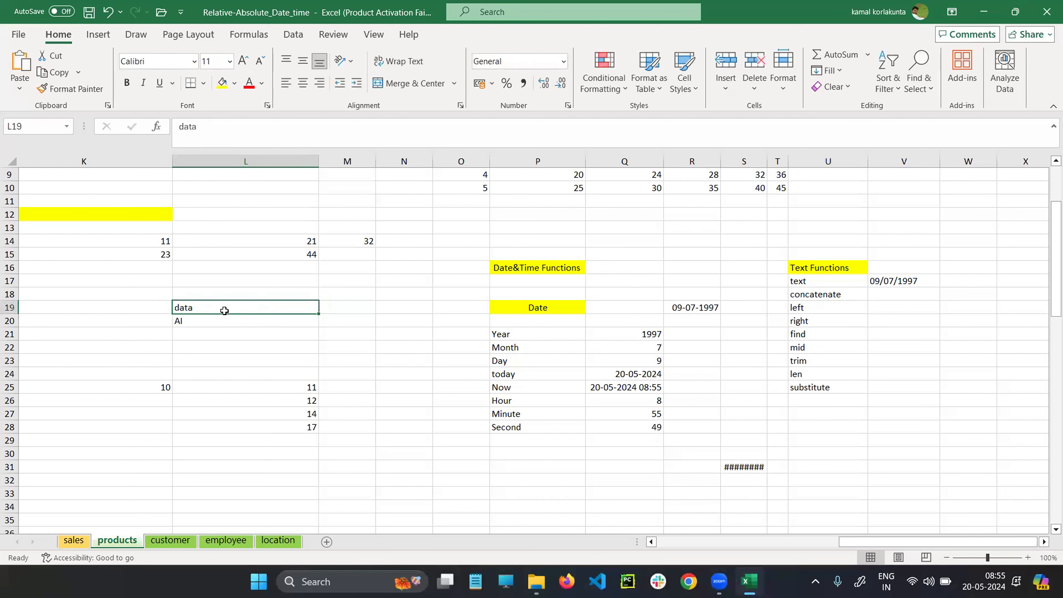
{"action": "left_click", "coordinate": [201, 321]}
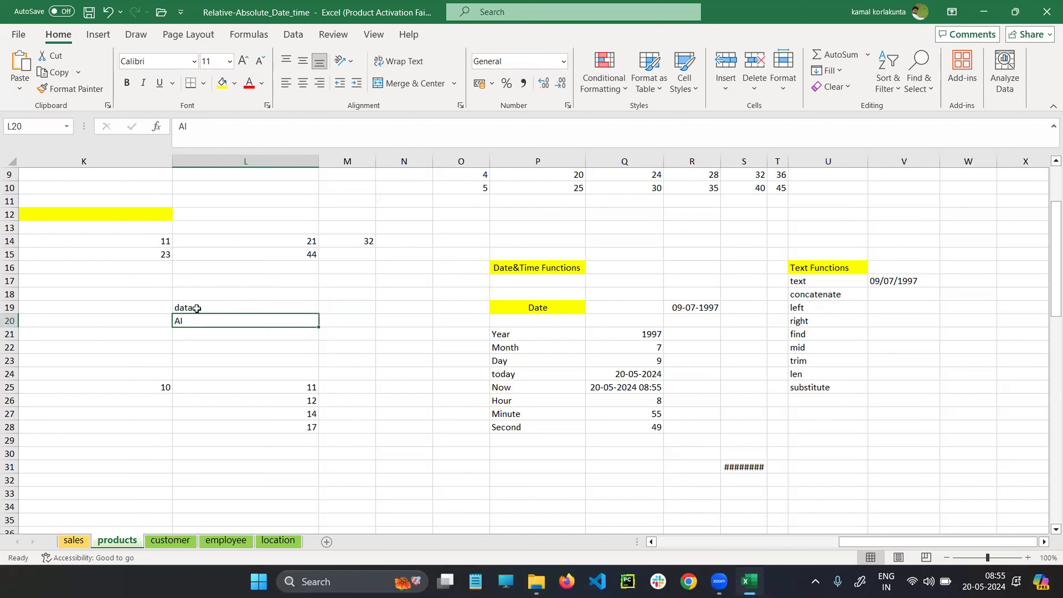
{"action": "left_click", "coordinate": [202, 309]}
{"action": "left_click", "coordinate": [203, 321]}
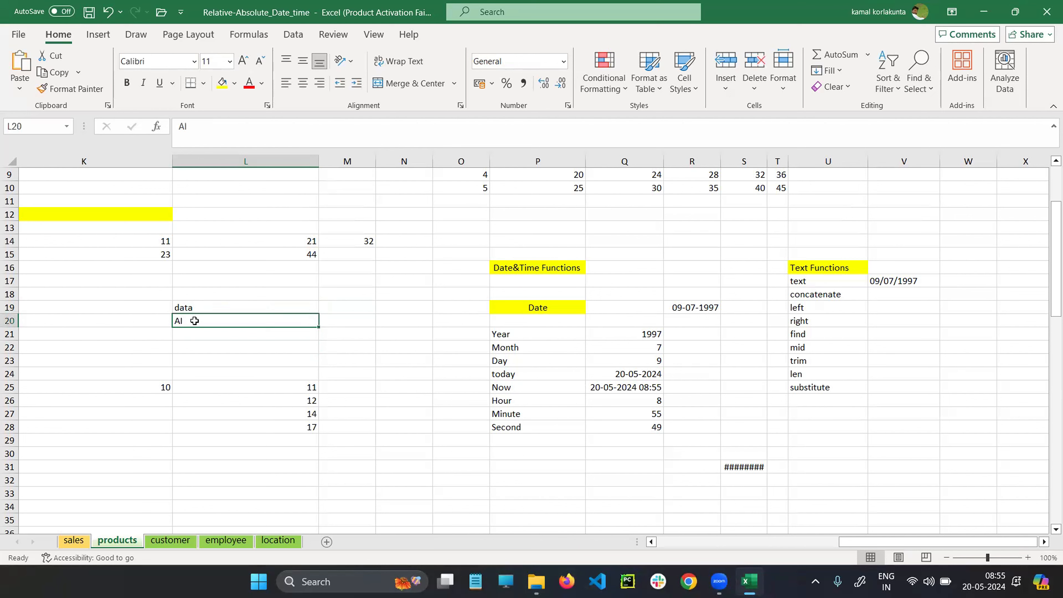
{"action": "left_click", "coordinate": [658, 56]}
{"action": "mouse_move", "coordinate": [184, 295]}
{"action": "left_mouse_down"}
{"action": "mouse_move", "coordinate": [250, 304]}
{"action": "mouse_move", "coordinate": [250, 316]}
{"action": "left_mouse_up"}
{"action": "left_click_drag", "start_coordinate": [246, 298], "coordinate": [242, 333]}
{"action": "mouse_move", "coordinate": [279, 284]}
{"action": "left_mouse_down"}
{"action": "mouse_move", "coordinate": [269, 313]}
{"action": "mouse_move", "coordinate": [308, 284]}
{"action": "mouse_move", "coordinate": [353, 298]}
{"action": "mouse_move", "coordinate": [356, 277]}
{"action": "left_mouse_up"}
{"action": "left_click_drag", "start_coordinate": [349, 268], "coordinate": [376, 265]}
{"action": "mouse_move", "coordinate": [364, 268]}
{"action": "left_mouse_down"}
{"action": "mouse_move", "coordinate": [363, 288]}
{"action": "mouse_move", "coordinate": [375, 284]}
{"action": "left_mouse_up"}
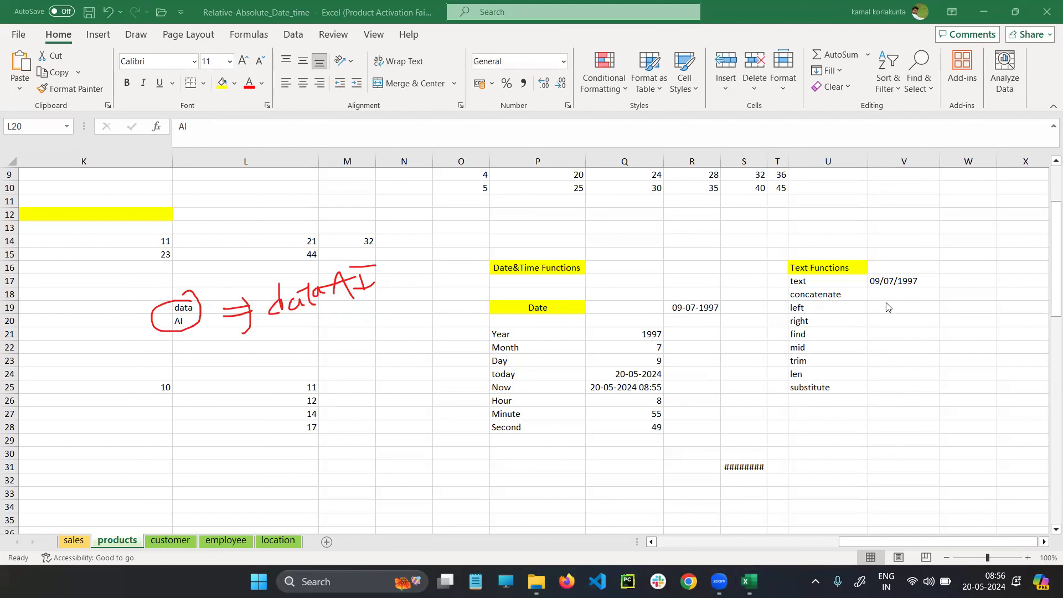
Enter =CONCATENATE(L19,L20) in cell V18 next to the concatenate label.
{"action": "double_click", "coordinate": [894, 293]}
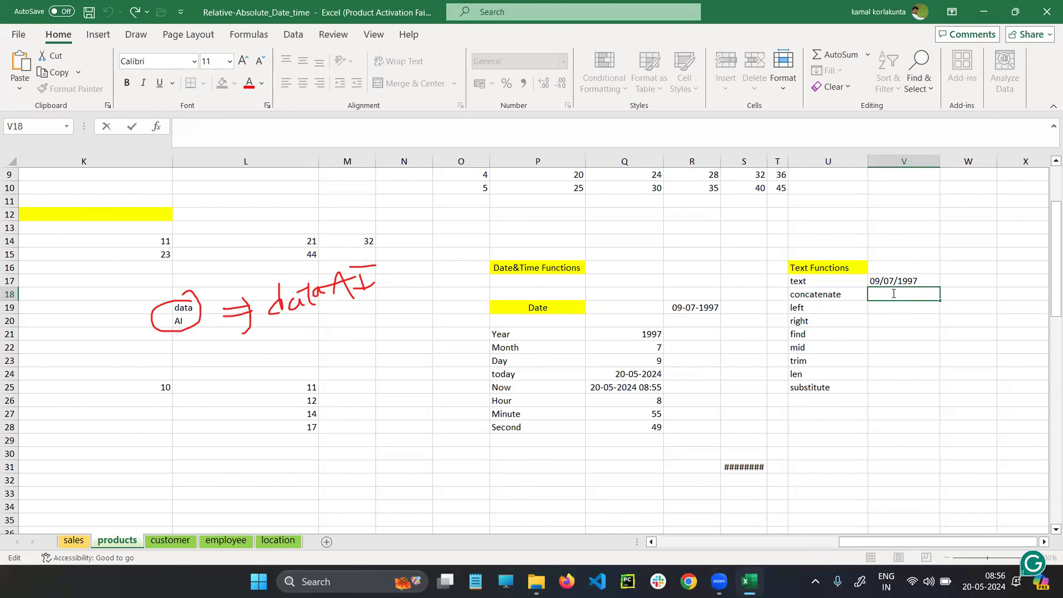
{"action": "type", "text": "=con"}
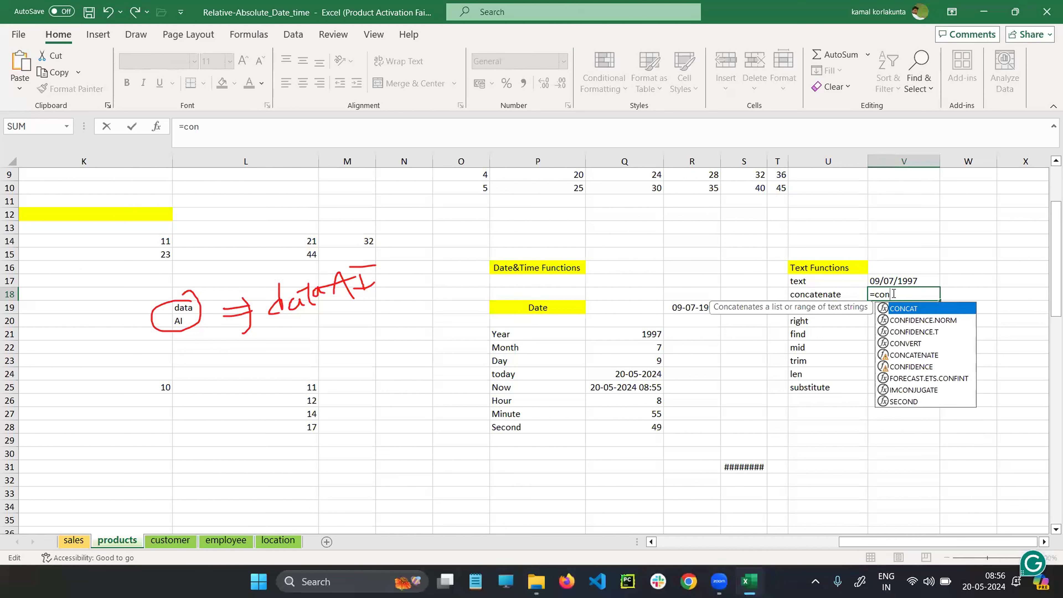
{"action": "type", "text": "ca"}
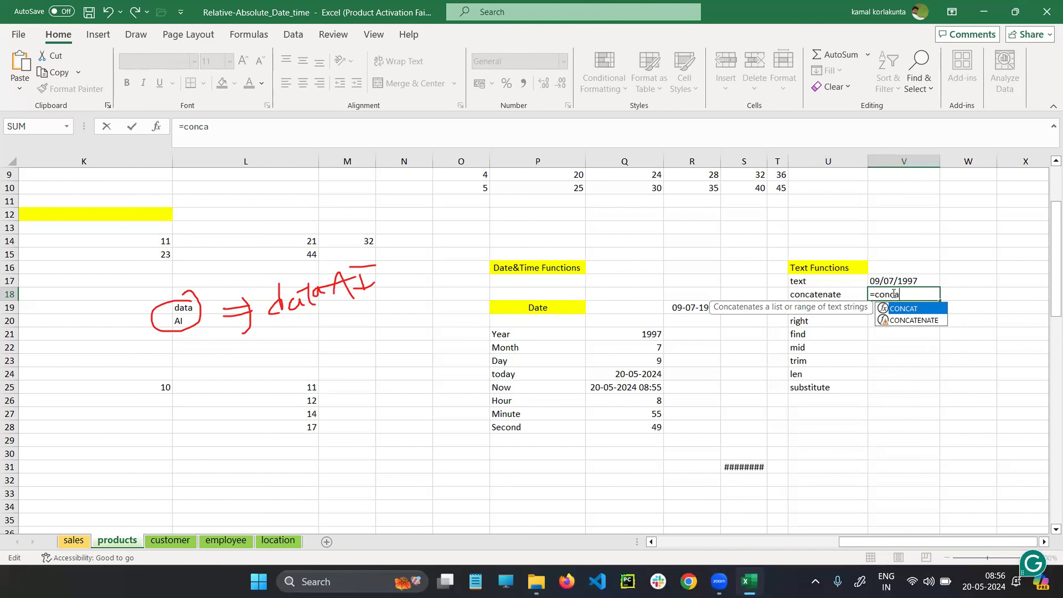
{"action": "type", "text": "tenate"}
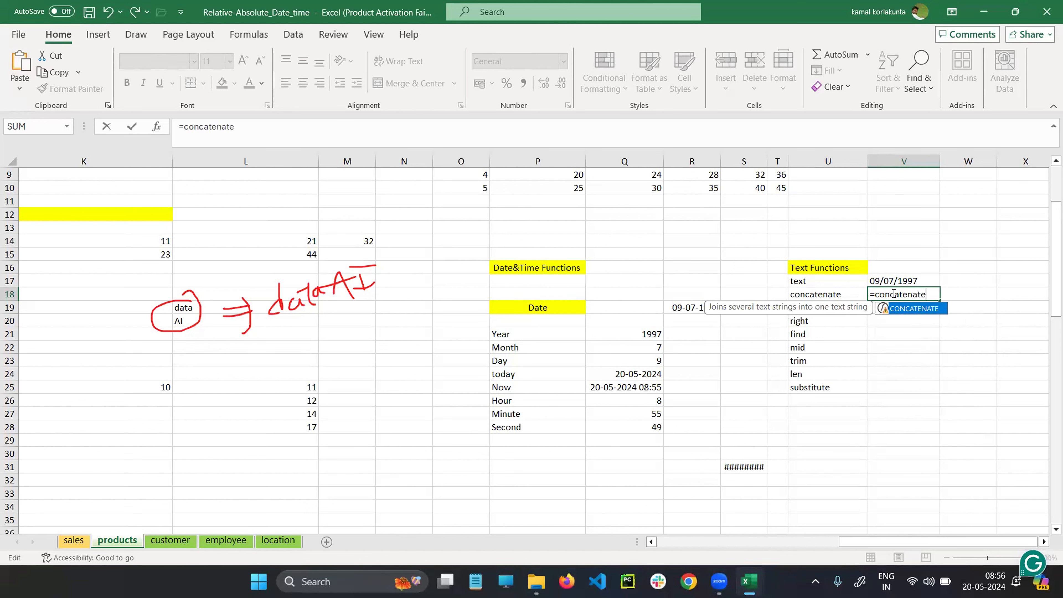
{"action": "type", "text": ")"}
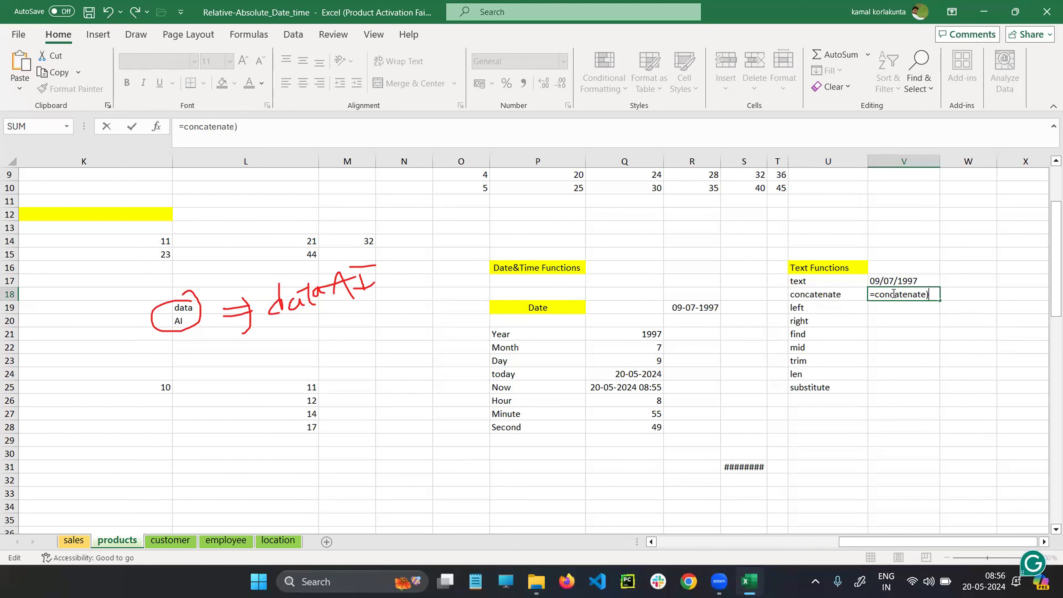
{"action": "key", "text": "BackSpace"}
{"action": "type", "text": "()"}
{"action": "left_click", "coordinate": [929, 294]}
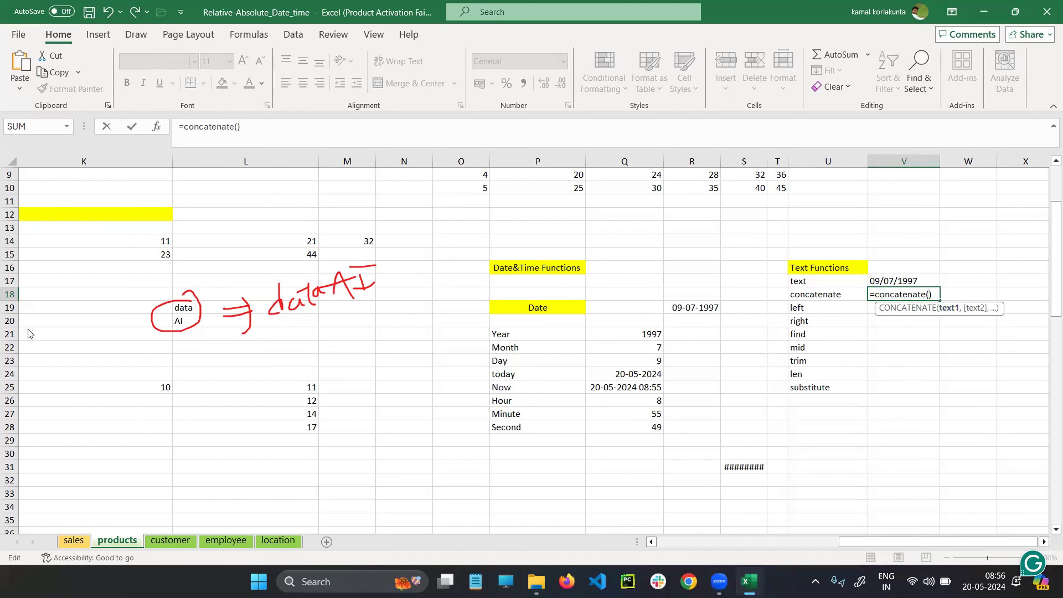
{"action": "left_click", "coordinate": [930, 294]}
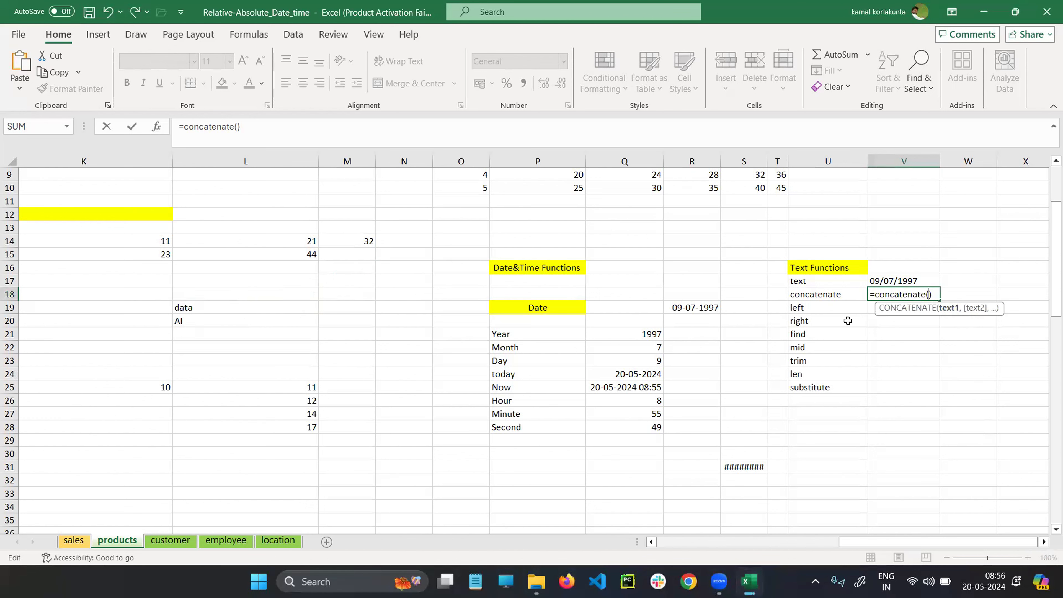
{"action": "left_click", "coordinate": [230, 310]}
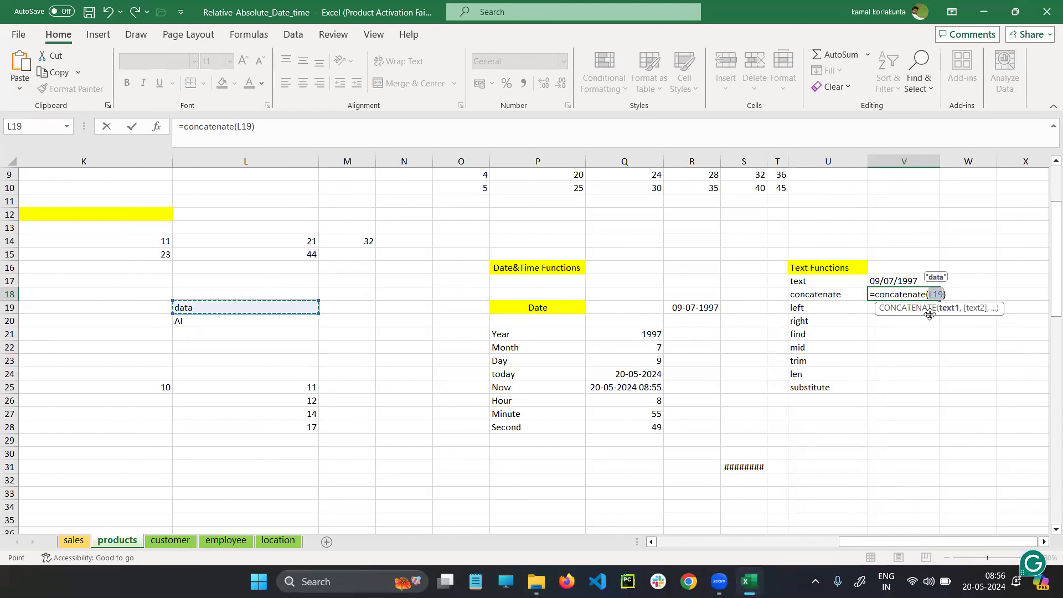
{"action": "type", "text": ","}
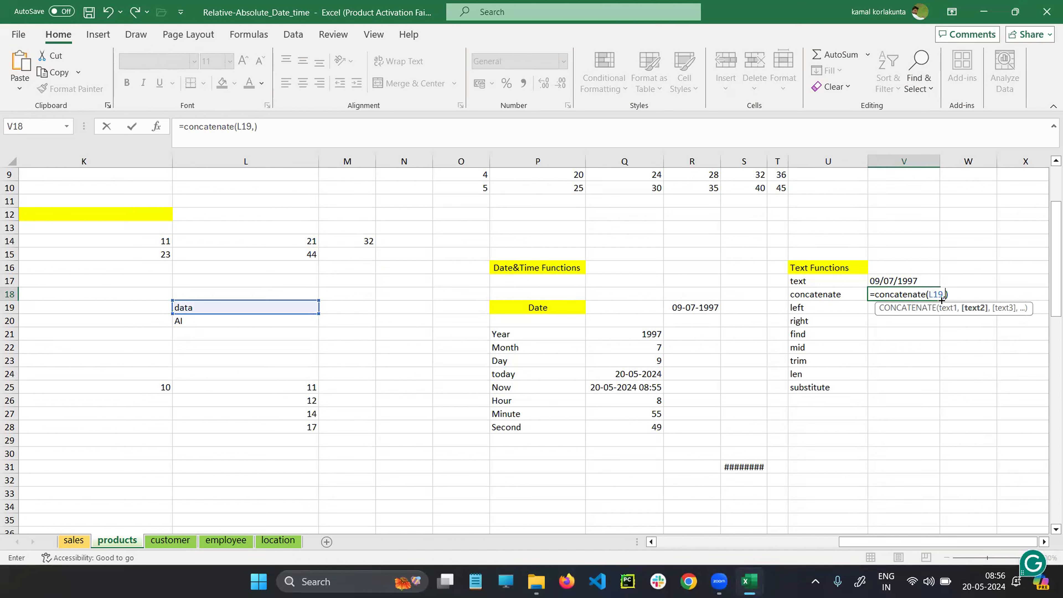
{"action": "left_click", "coordinate": [226, 320]}
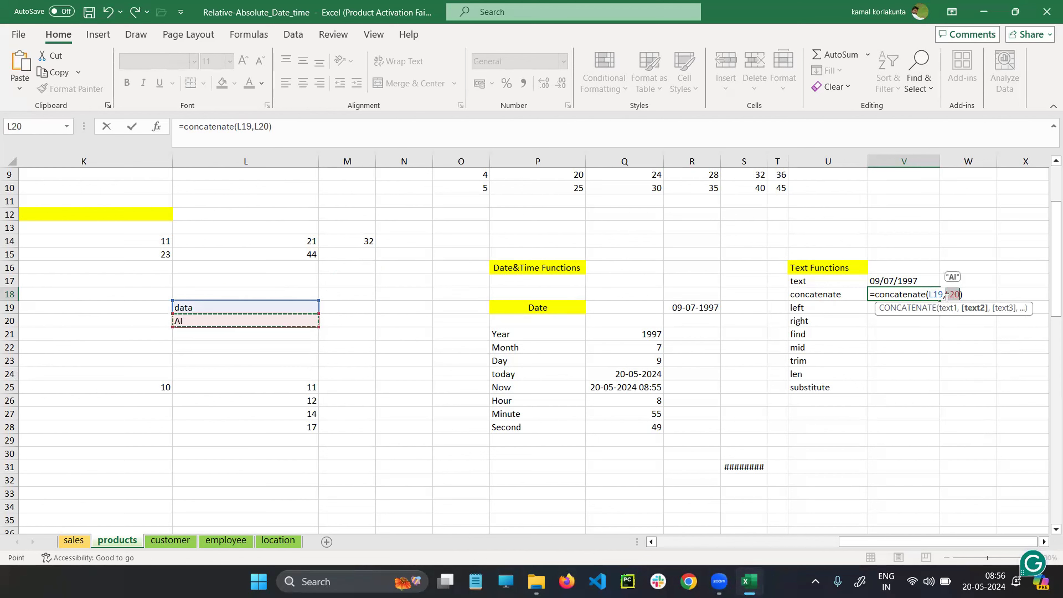
{"action": "key", "text": "Return"}
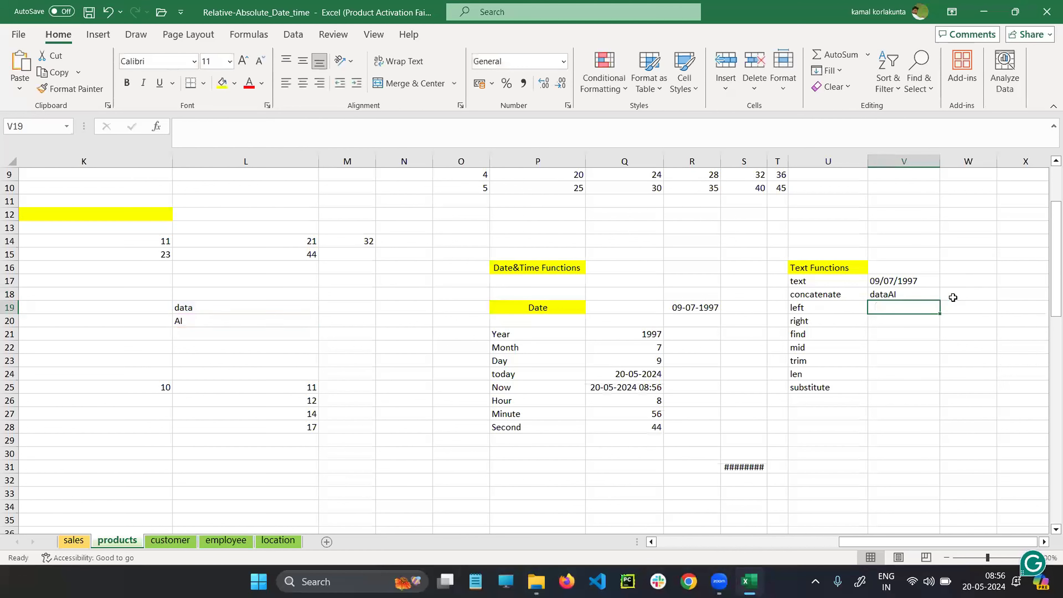
Insert a quoted space " " as a separate argument between L19 and L20 in the CONCATENATE formula in cell V18.
{"action": "left_click", "coordinate": [900, 292]}
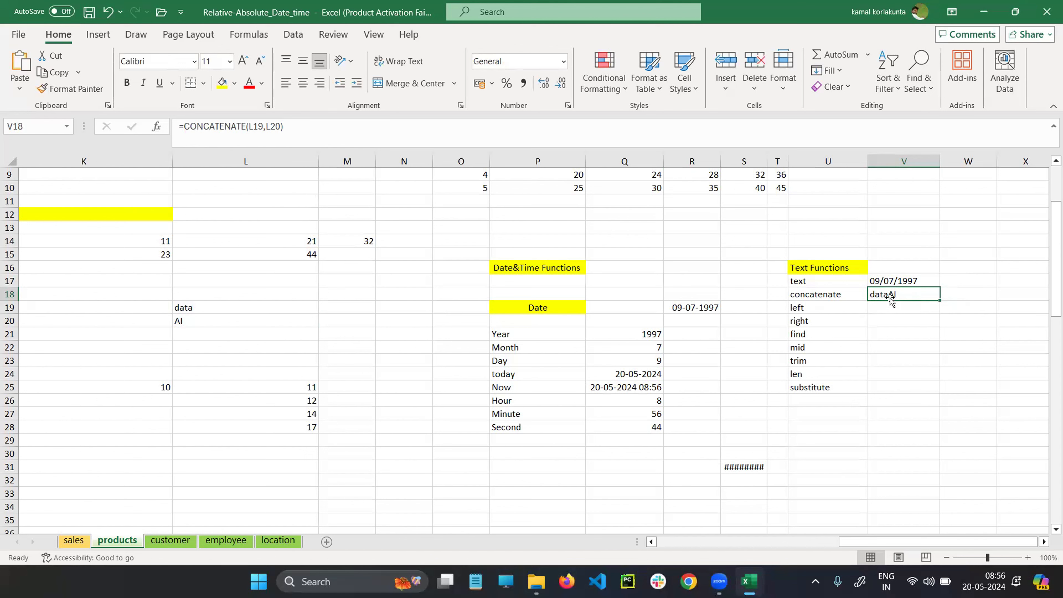
{"action": "left_click", "coordinate": [353, 139]}
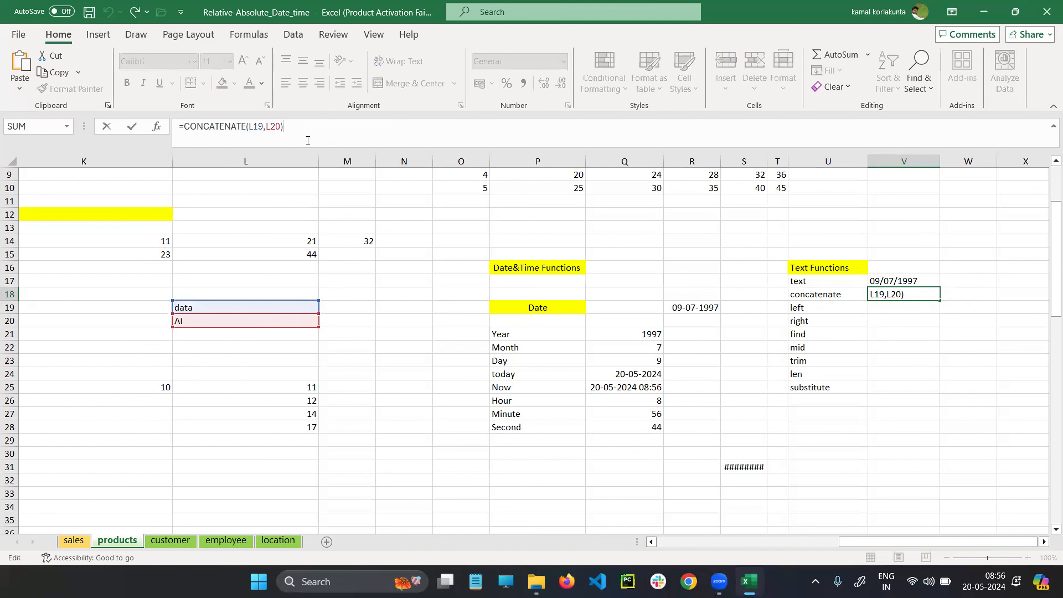
{"action": "left_click_drag", "start_coordinate": [251, 132], "coordinate": [285, 130]}
{"action": "left_click", "coordinate": [323, 131]}
{"action": "left_click", "coordinate": [285, 135]}
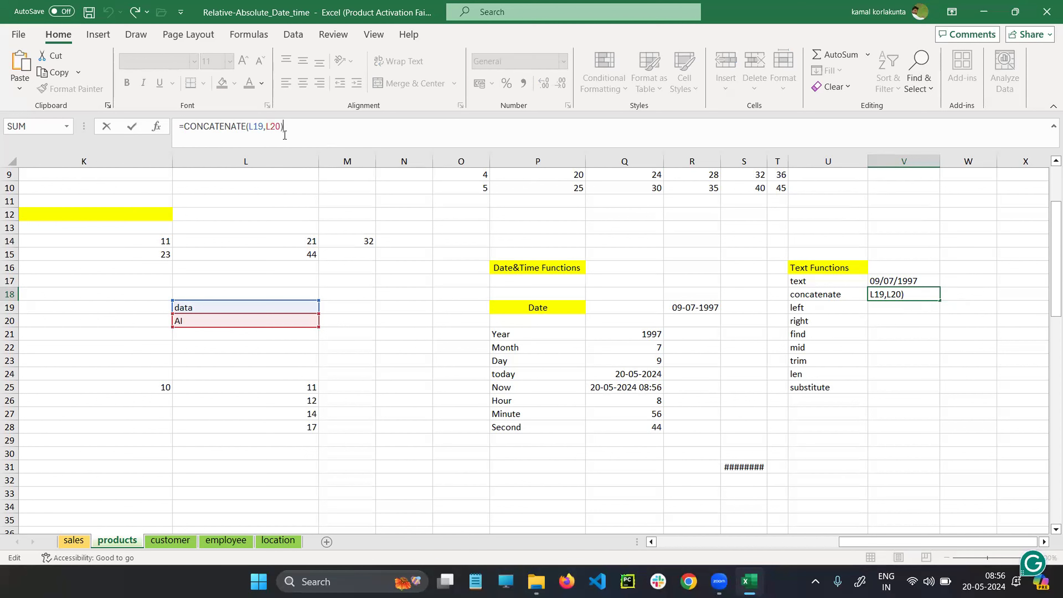
{"action": "left_click", "coordinate": [266, 128]}
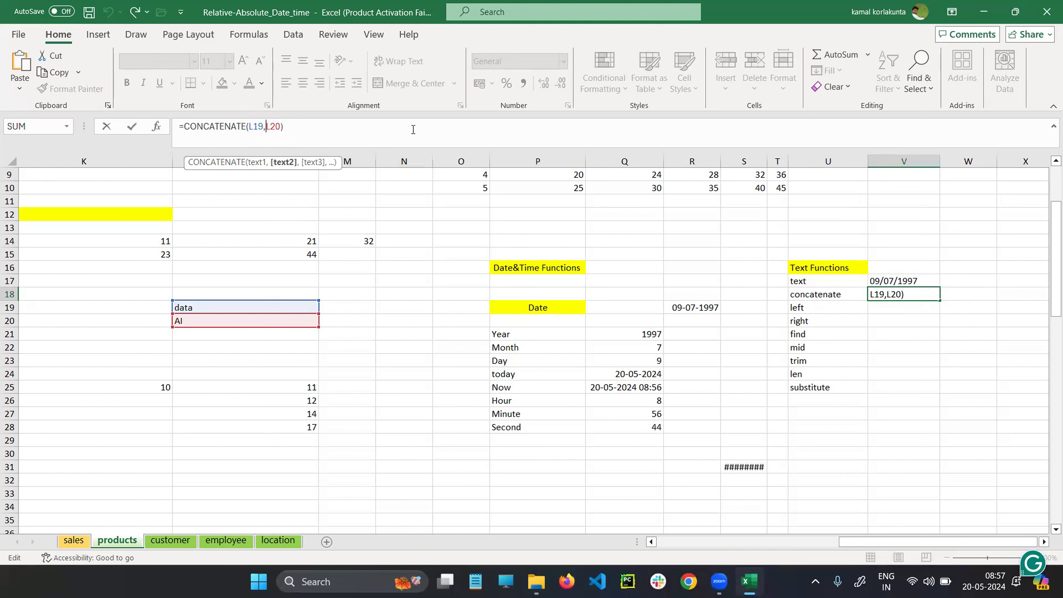
{"action": "type", "text": "\"\""}
{"action": "key", "text": "Left"}
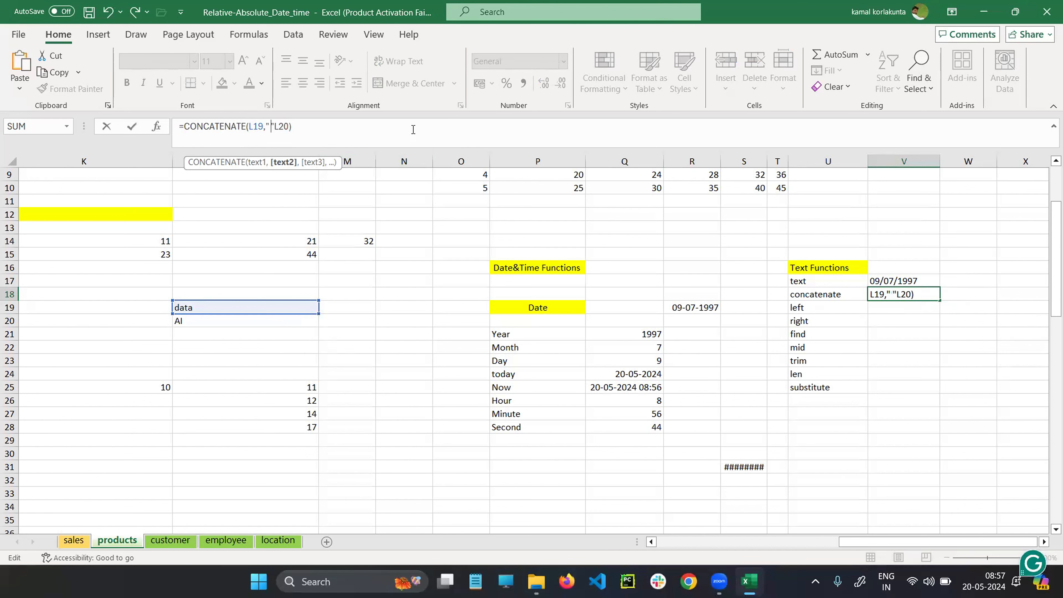
{"action": "key", "text": "Right"}
{"action": "type", "text": ","}
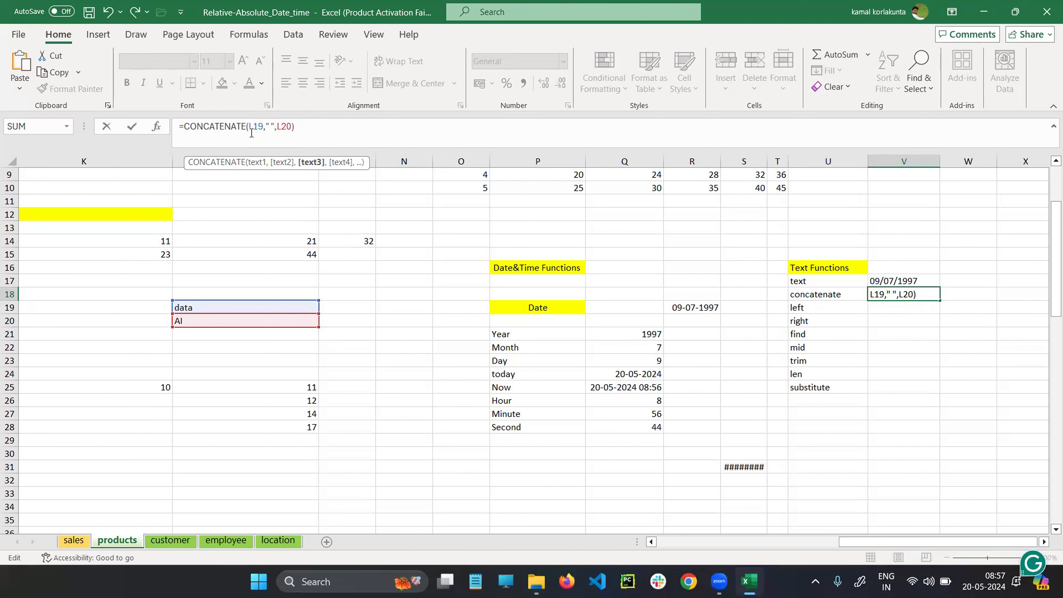
{"action": "left_click_drag", "start_coordinate": [247, 127], "coordinate": [332, 129]}
{"action": "left_click", "coordinate": [268, 127]}
{"action": "key", "text": "Return"}
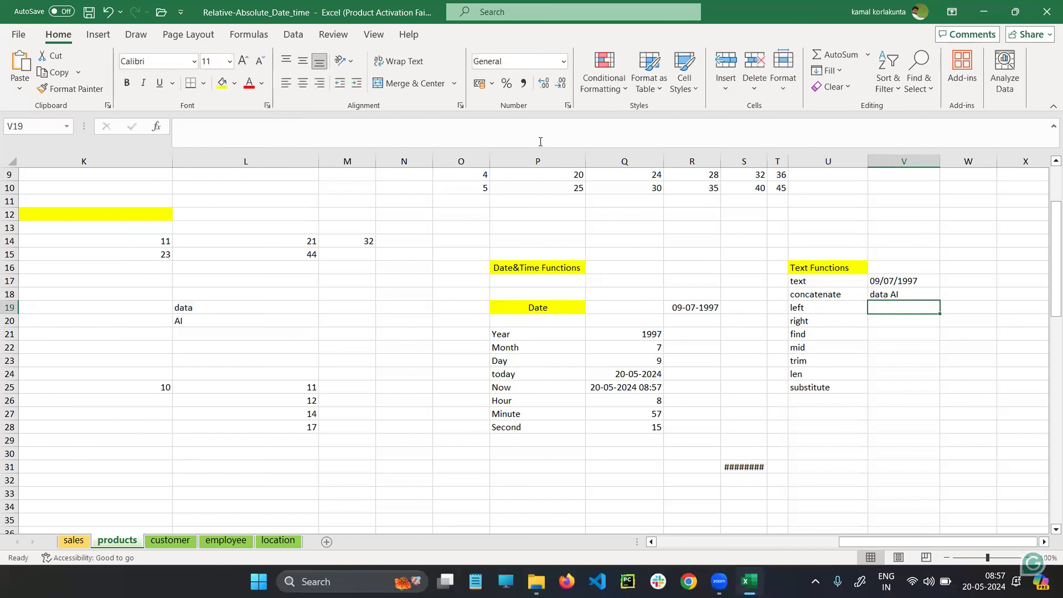
{"action": "left_click", "coordinate": [906, 295]}
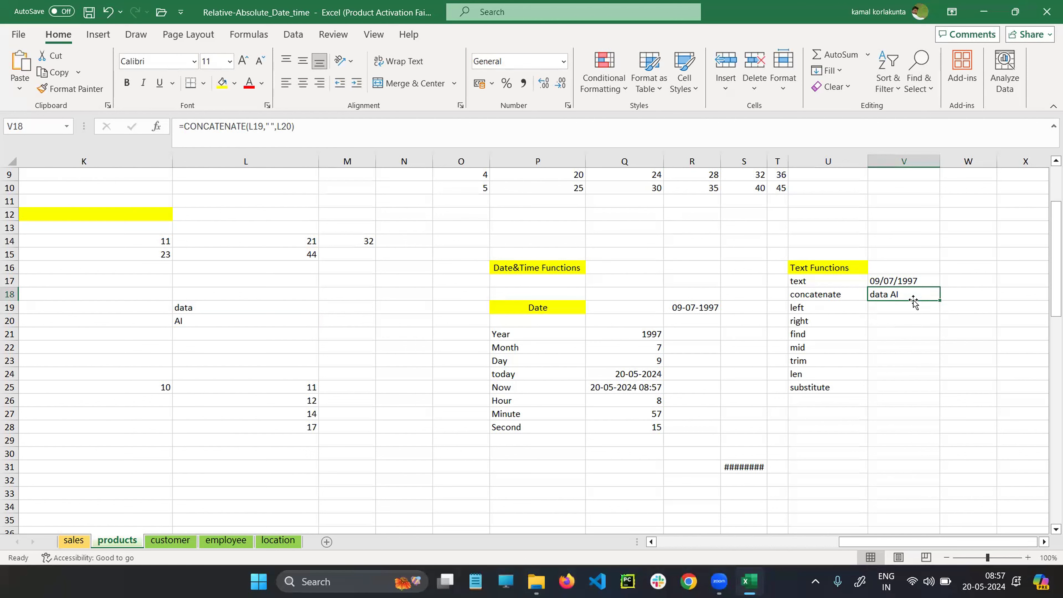
{"action": "left_click", "coordinate": [823, 312]}
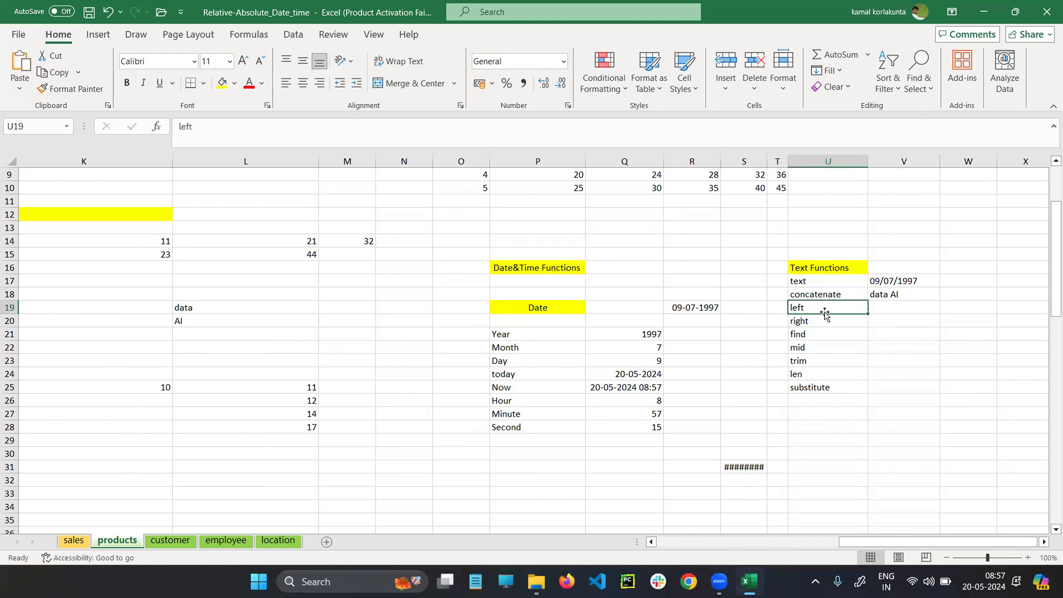
{"action": "left_click", "coordinate": [821, 322]}
{"action": "left_click", "coordinate": [833, 347]}
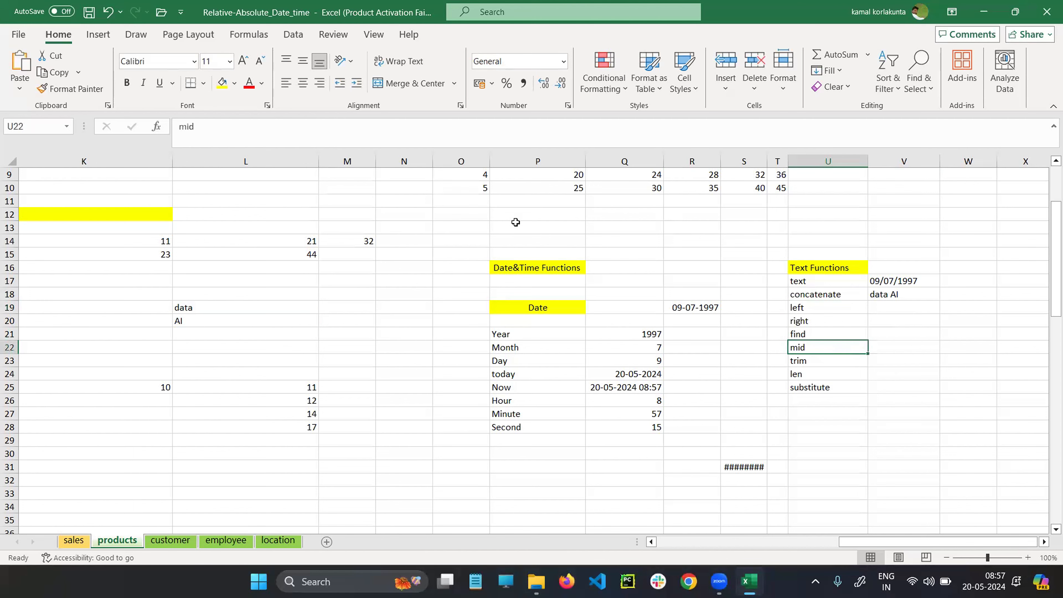
Enter the sample word datascience in cell P33 below the Date&Time Functions table.
{"action": "left_click", "coordinate": [428, 473]}
{"action": "key", "text": "ctrl+Up"}
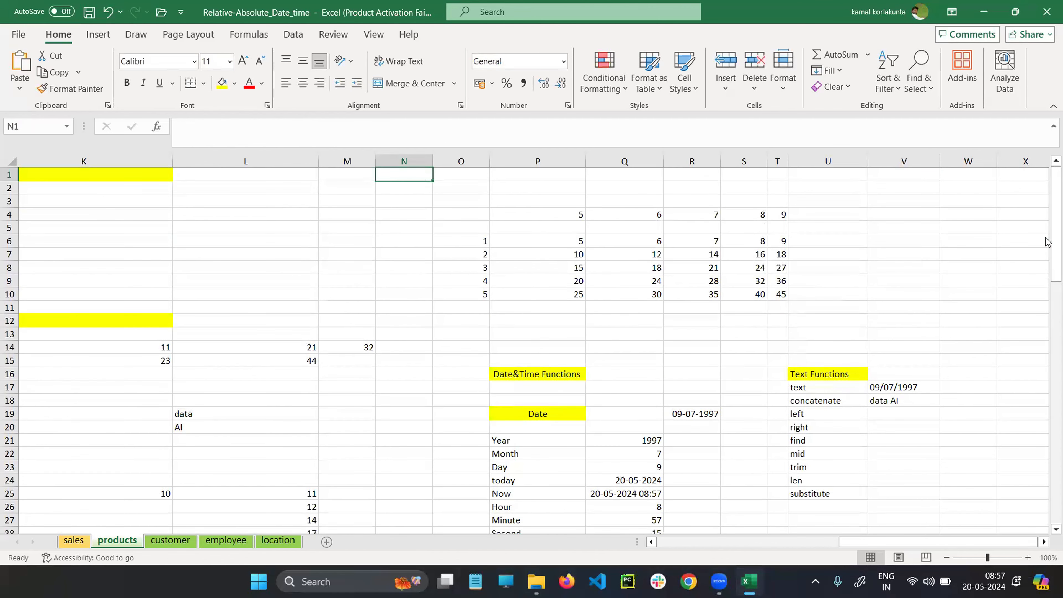
{"action": "left_click_drag", "start_coordinate": [1052, 257], "coordinate": [1052, 305]}
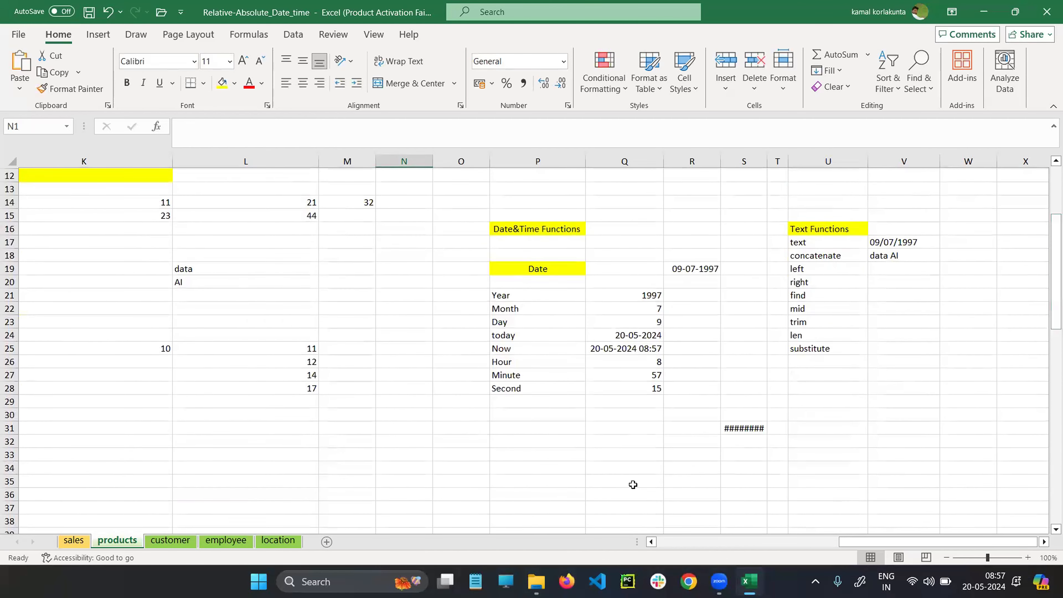
{"action": "left_click", "coordinate": [524, 458]}
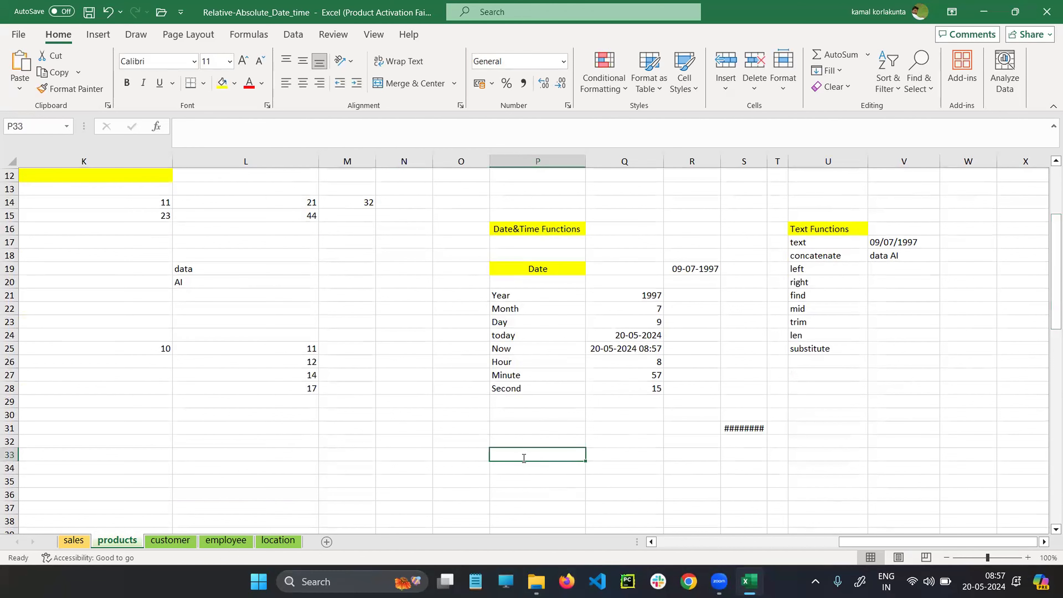
{"action": "double_click", "coordinate": [524, 458]}
{"action": "type", "text": "datascience"}
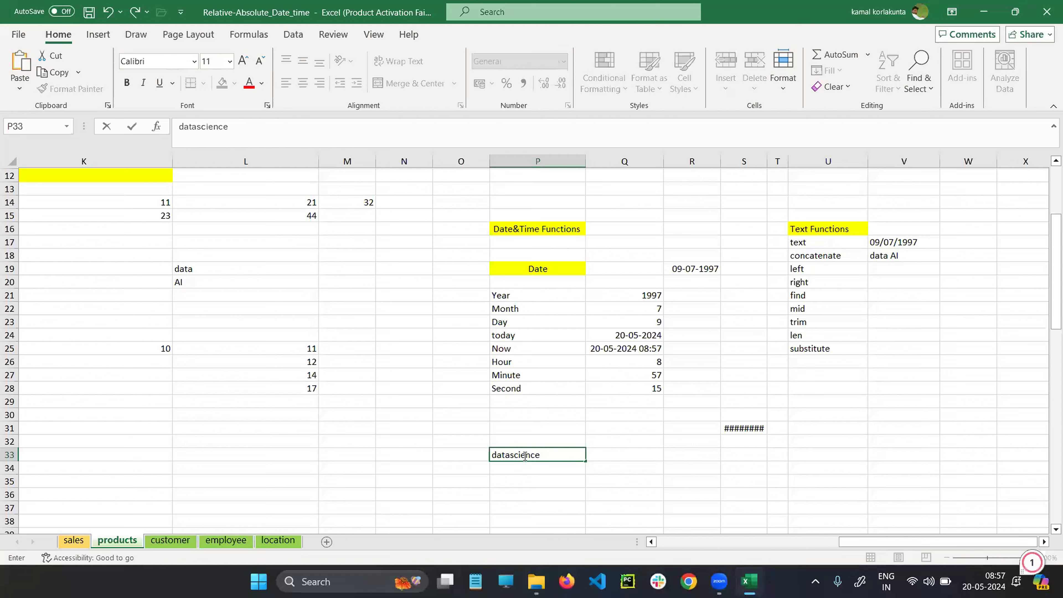
{"action": "left_click", "coordinate": [629, 485]}
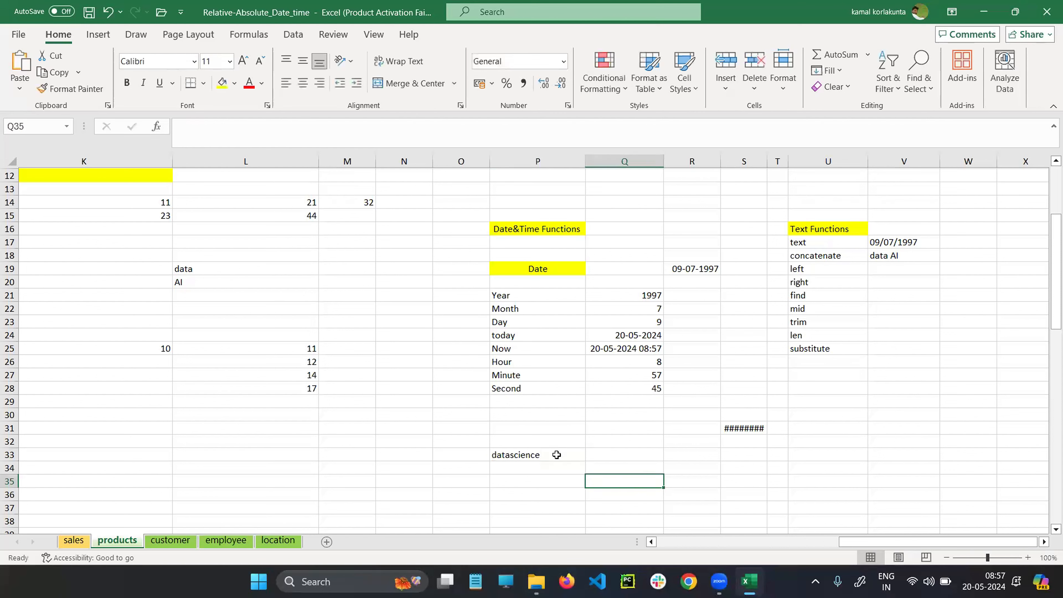
{"action": "left_click", "coordinate": [548, 453]}
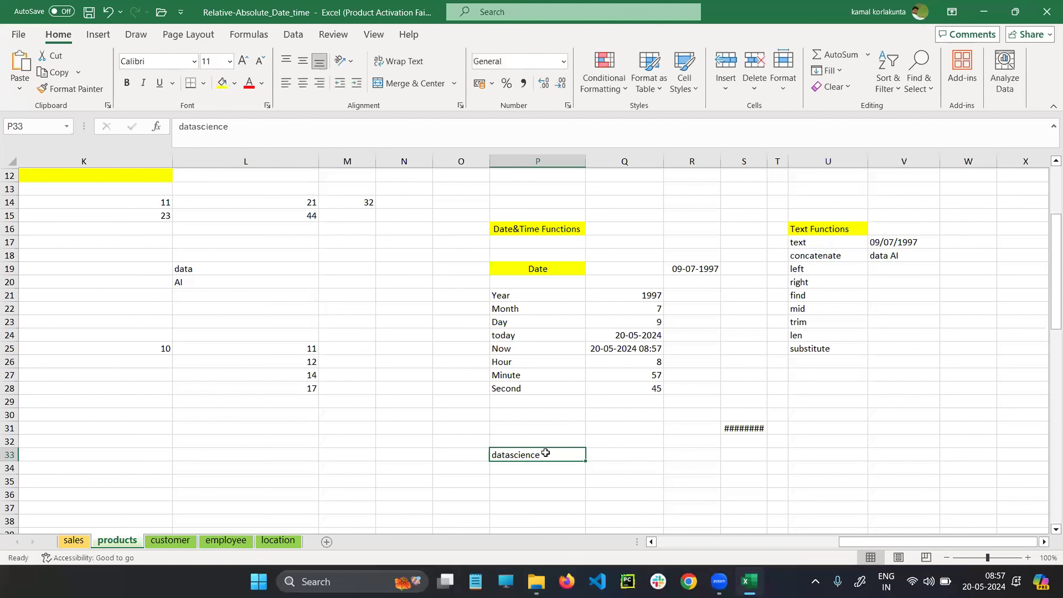
Write the formula =LEFT(P33,3) in cell V19 next to the left label.
{"action": "left_click", "coordinate": [822, 270]}
{"action": "left_click", "coordinate": [895, 269]}
{"action": "double_click", "coordinate": [897, 269]}
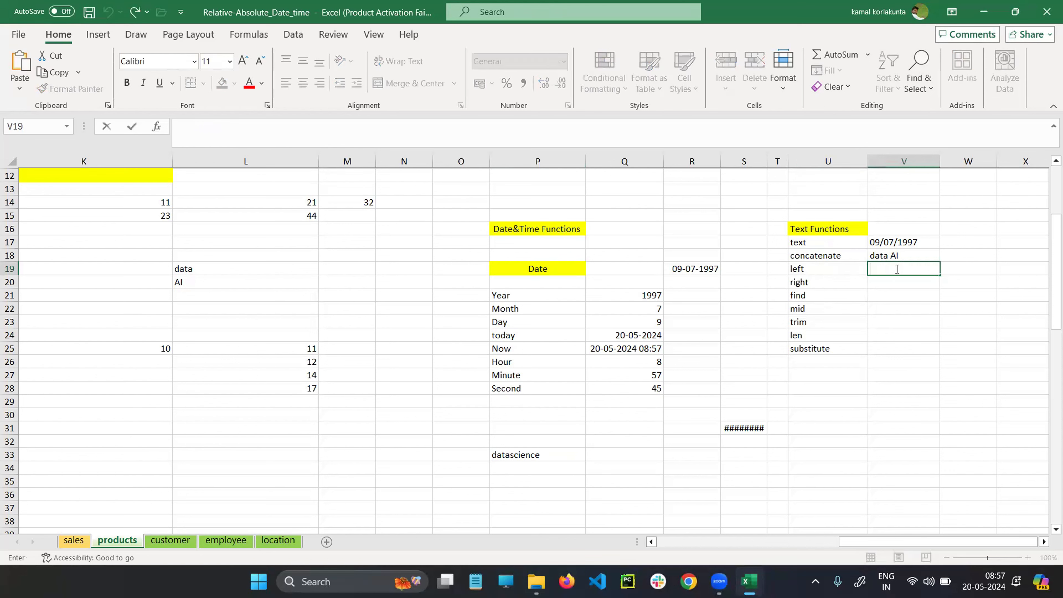
{"action": "type", "text": "=l"}
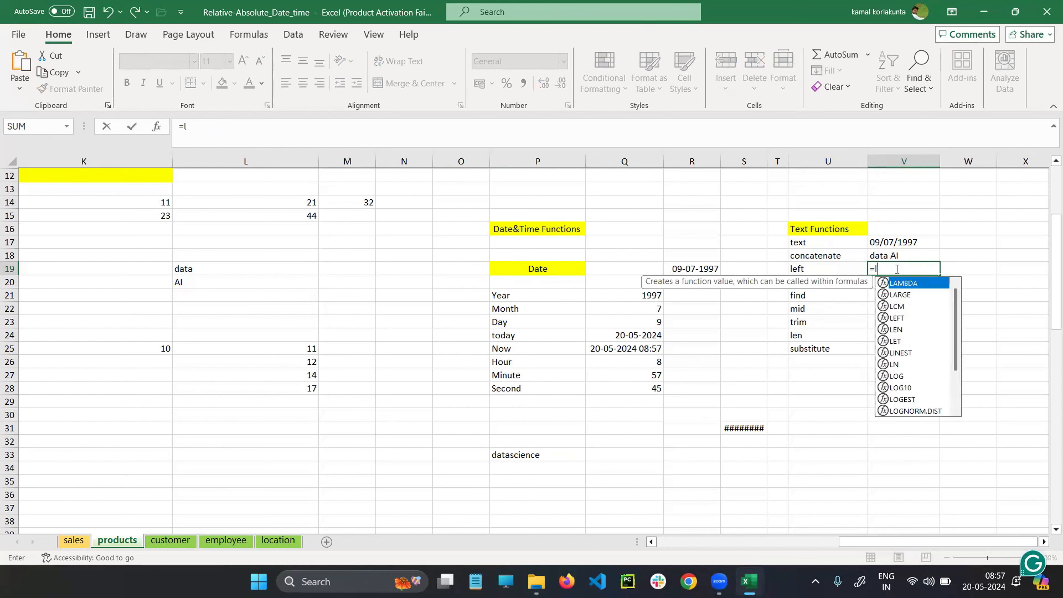
{"action": "type", "text": "eft()"}
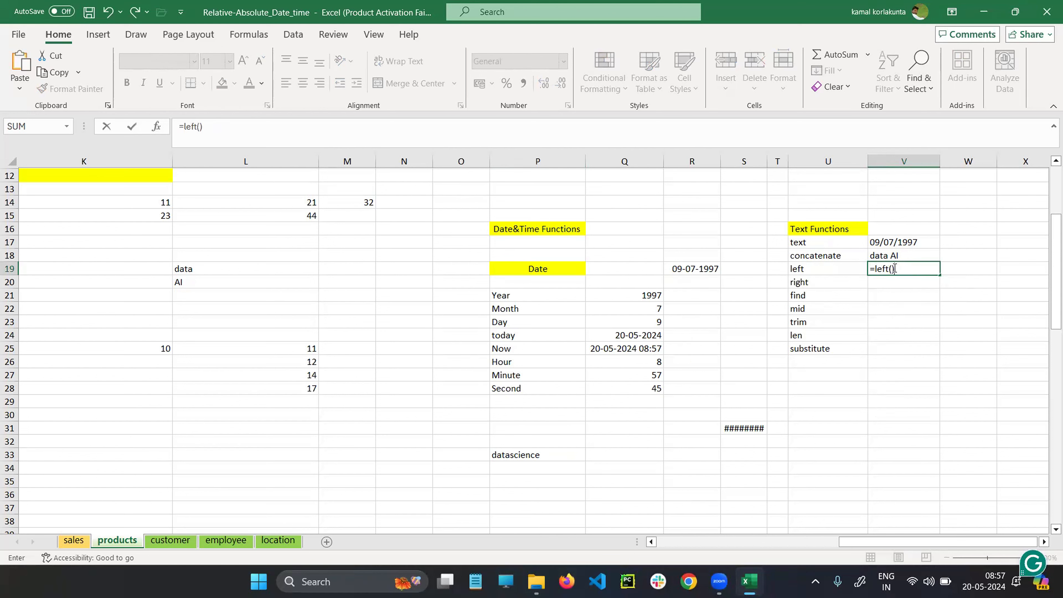
{"action": "left_click", "coordinate": [893, 269]}
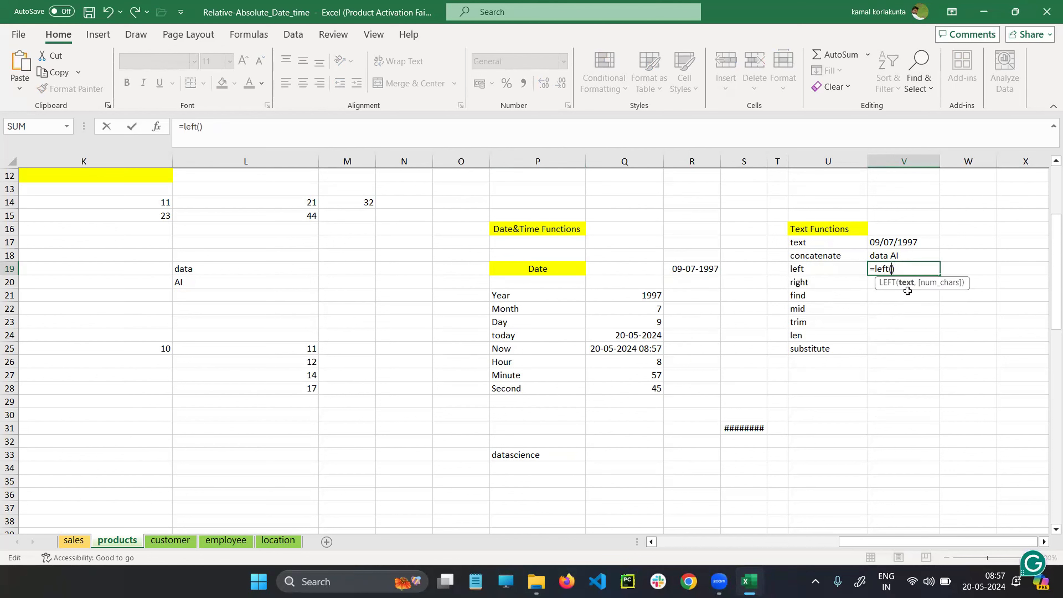
{"action": "left_click", "coordinate": [507, 456]}
{"action": "type", "text": ","}
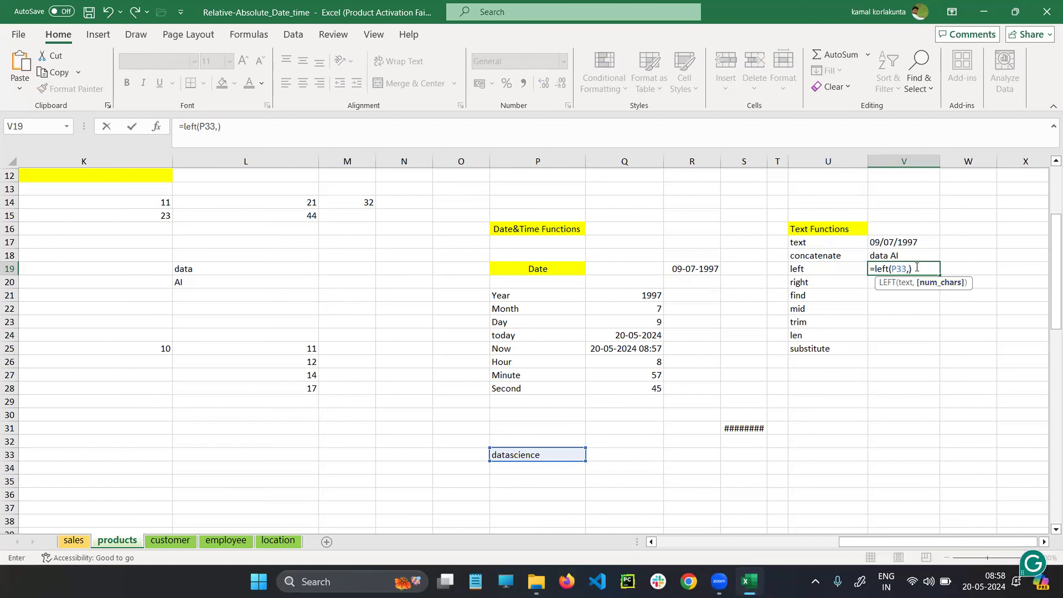
{"action": "type", "text": "3"}
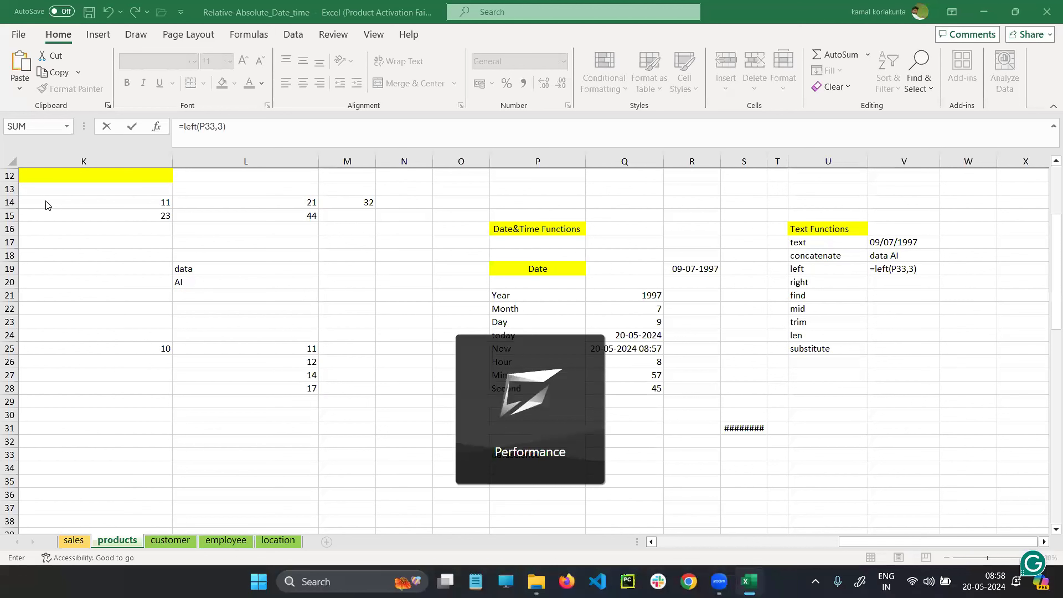
Handwrite datascience over the sheet, circle its first three letters, and commit the LEFT formula in cell V19.
{"action": "mouse_move", "coordinate": [367, 209]}
{"action": "left_mouse_down"}
{"action": "mouse_move", "coordinate": [513, 163]}
{"action": "mouse_move", "coordinate": [594, 165]}
{"action": "left_mouse_up"}
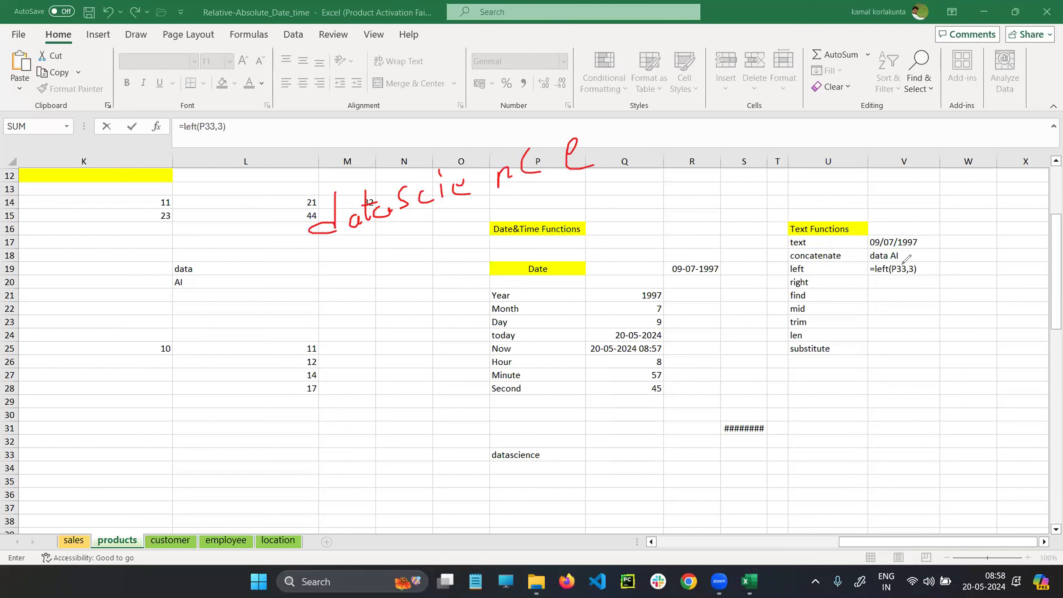
{"action": "left_click_drag", "start_coordinate": [885, 263], "coordinate": [879, 276]}
{"action": "left_click_drag", "start_coordinate": [347, 180], "coordinate": [318, 253]}
{"action": "key", "text": "Return"}
{"action": "left_click", "coordinate": [45, 351]}
{"action": "mouse_move", "coordinate": [880, 277]}
{"action": "left_mouse_down"}
{"action": "mouse_move", "coordinate": [916, 276]}
{"action": "mouse_move", "coordinate": [883, 281]}
{"action": "left_mouse_up"}
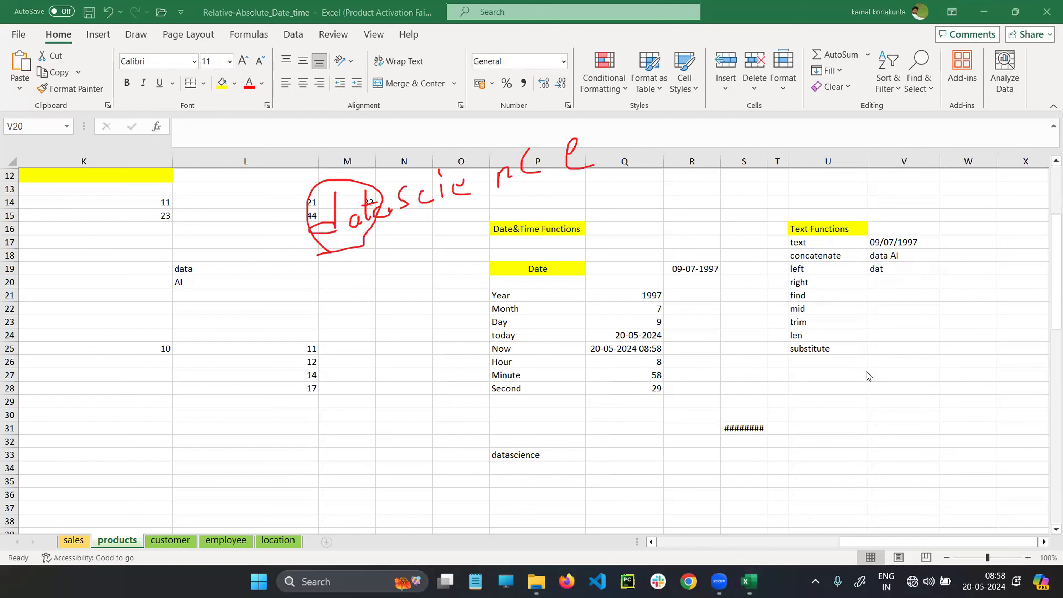
Enter the formula =RIGHT(P33,3) in cell V20 next to the right label.
{"action": "double_click", "coordinate": [897, 283]}
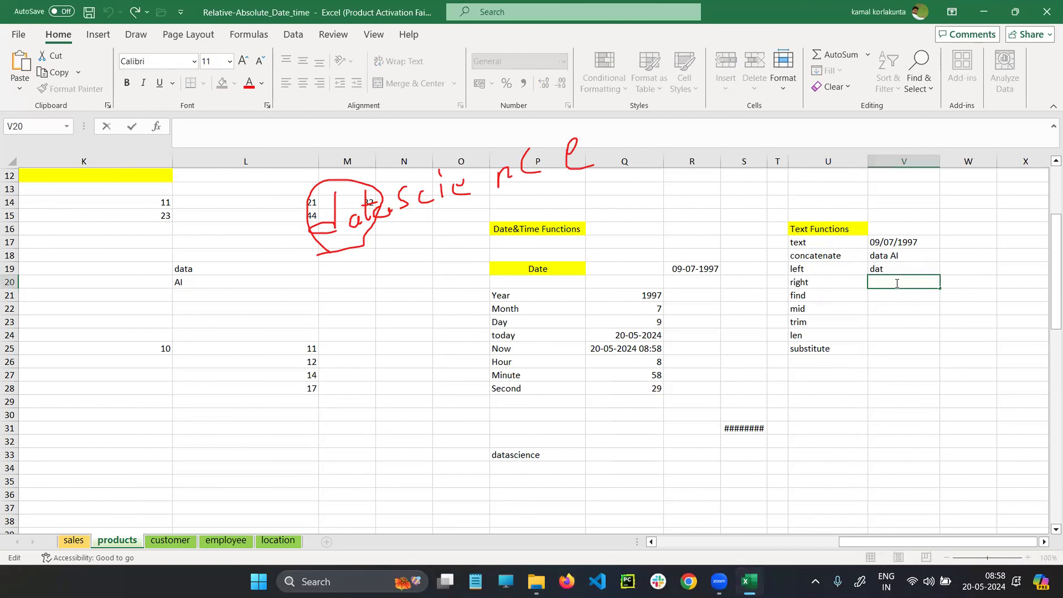
{"action": "type", "text": "=right"}
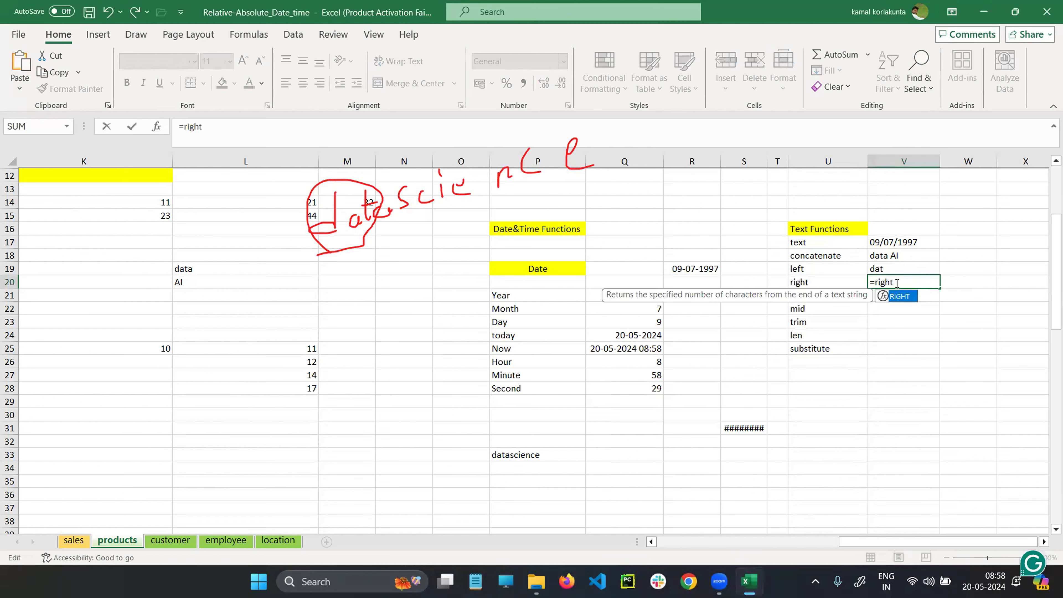
{"action": "type", "text": "(P33)"}
{"action": "key", "text": "Left"}
{"action": "left_click", "coordinate": [537, 455]}
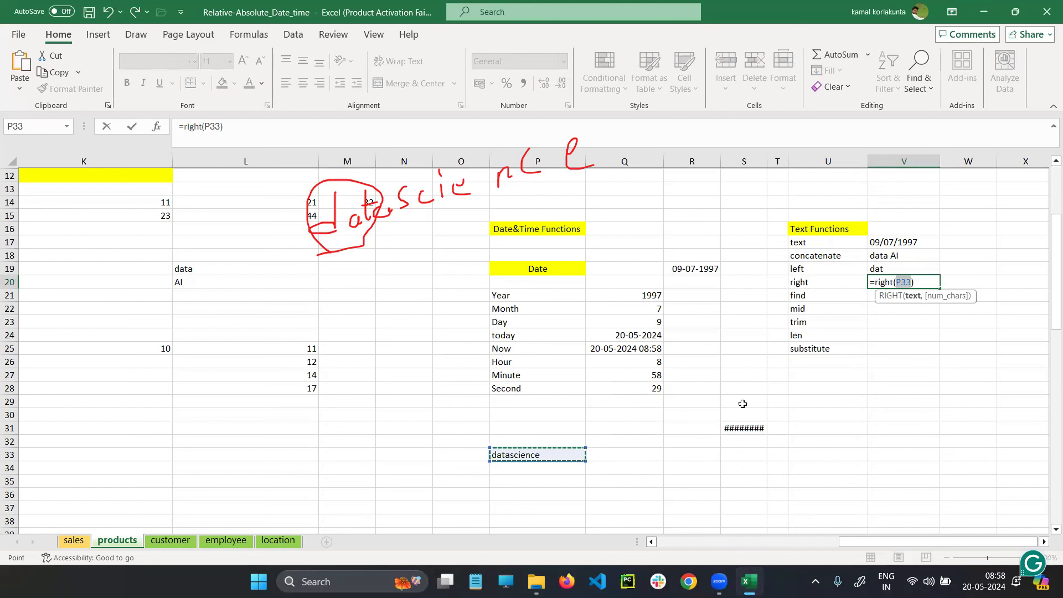
{"action": "type", "text": ",3"}
{"action": "left_click", "coordinate": [884, 269]}
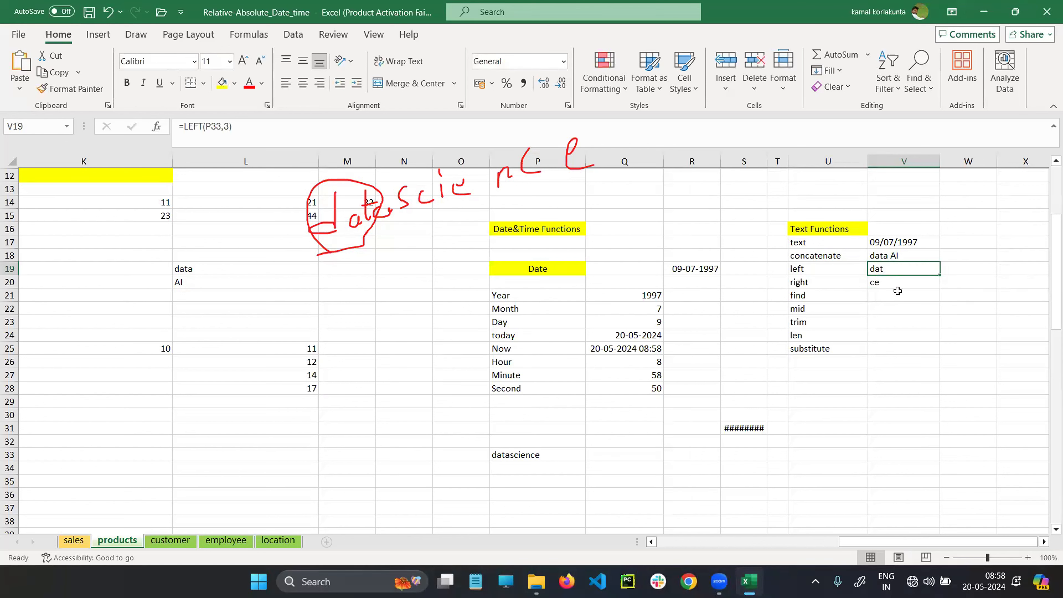
Compare the RIGHT formula in cell V20 with the LEFT formula in cell V19.
{"action": "left_click", "coordinate": [884, 287]}
{"action": "left_click", "coordinate": [891, 273]}
{"action": "left_click", "coordinate": [891, 283]}
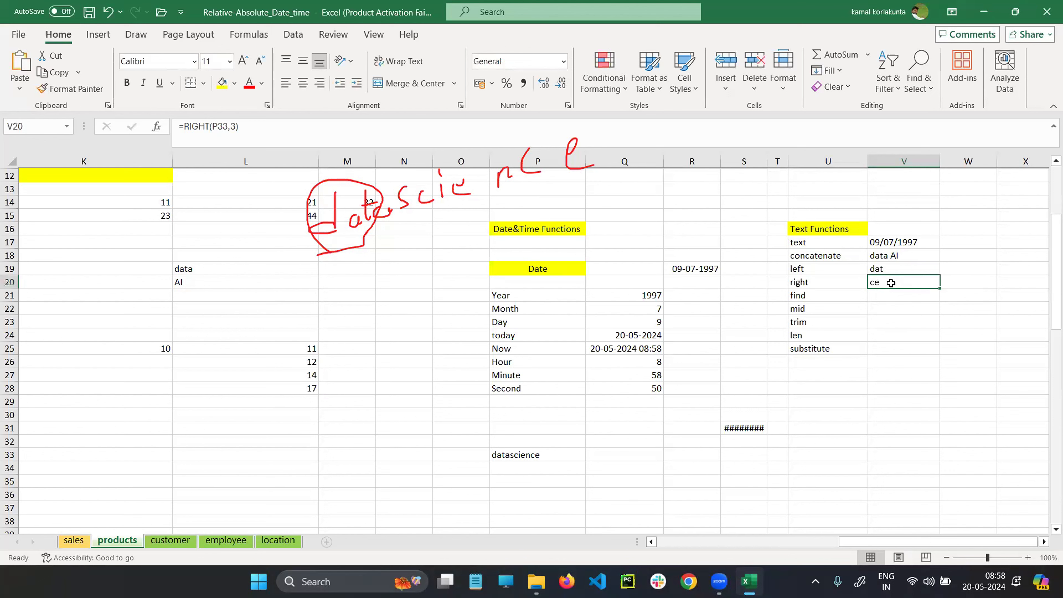
{"action": "left_click", "coordinate": [805, 270]}
{"action": "left_click", "coordinate": [901, 270]}
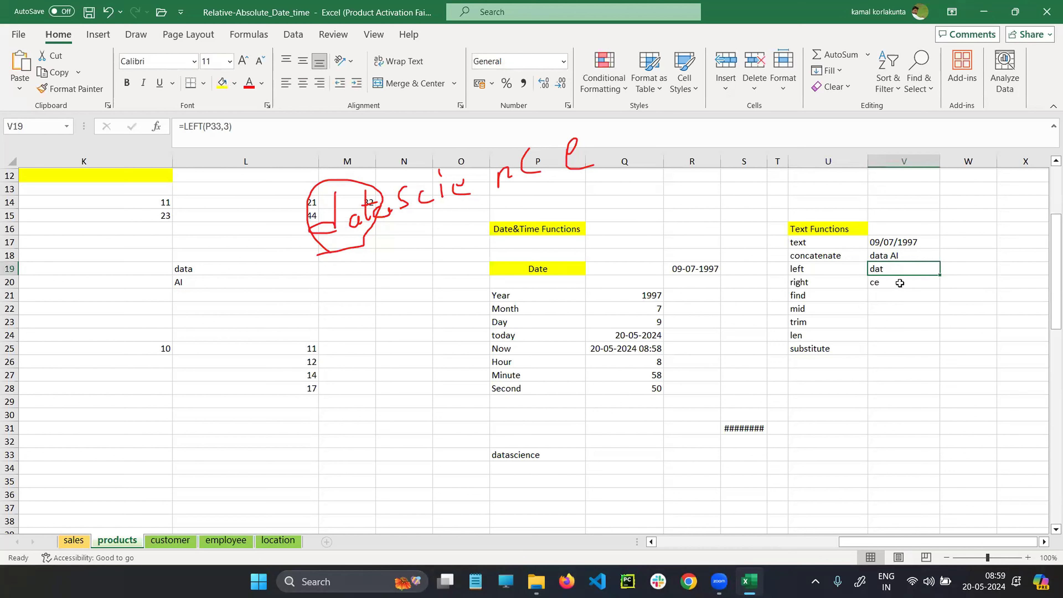
{"action": "left_click", "coordinate": [899, 283]}
Write the formula =mid(P33,2,7) in cell V22 next to the mid label, without committing it.
{"action": "left_click", "coordinate": [821, 309]}
{"action": "left_click", "coordinate": [899, 310]}
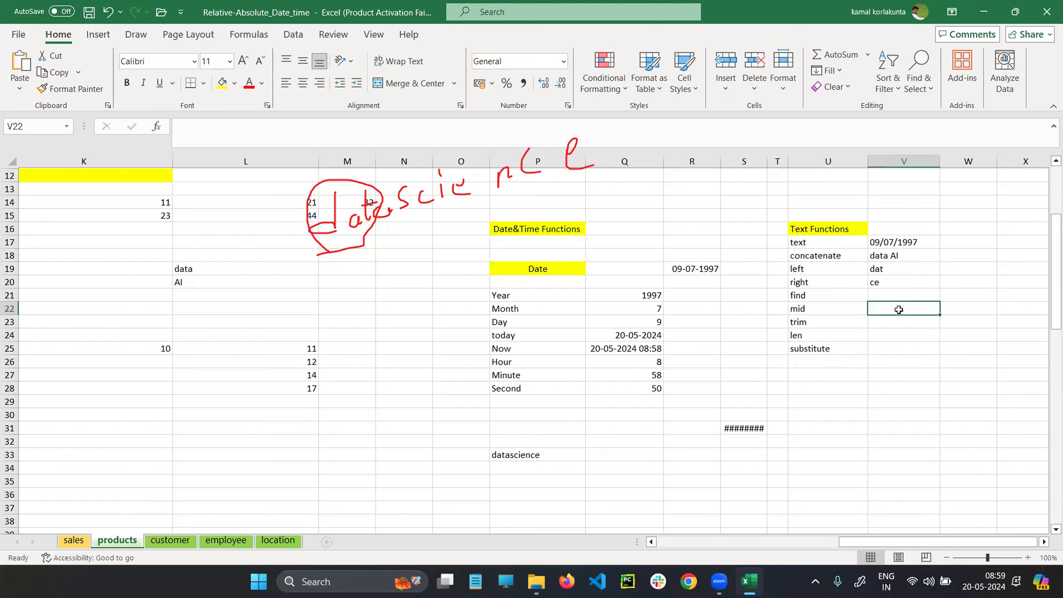
{"action": "double_click", "coordinate": [899, 309]}
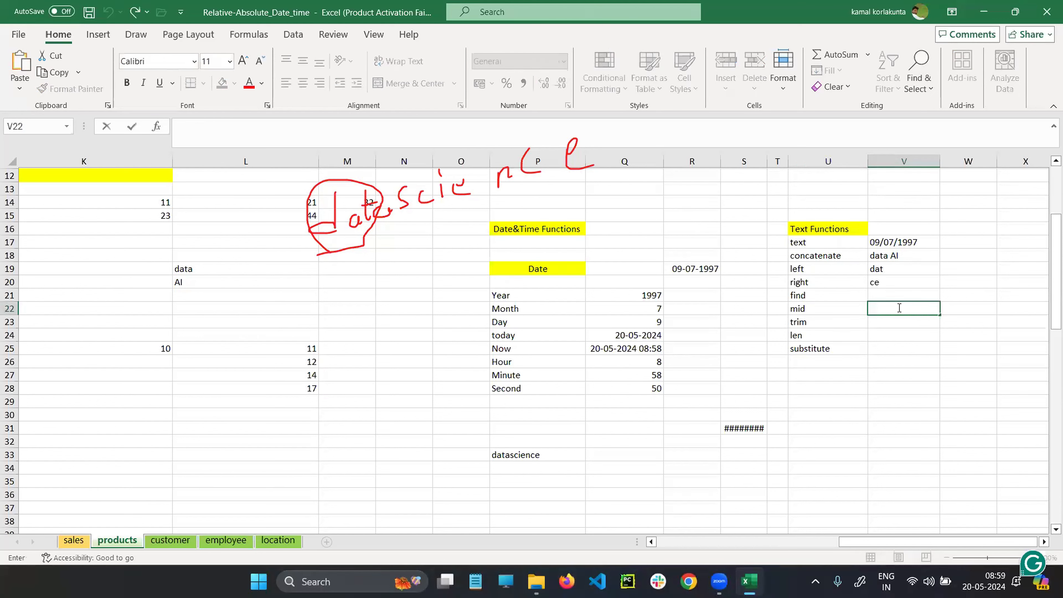
{"action": "type", "text": "=mid"}
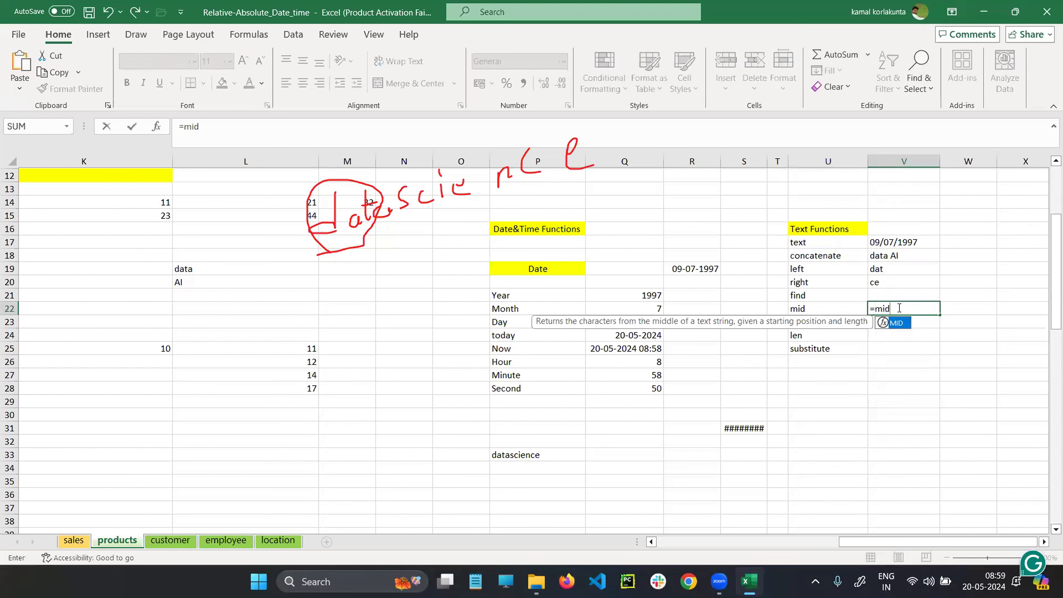
{"action": "type", "text": "()"}
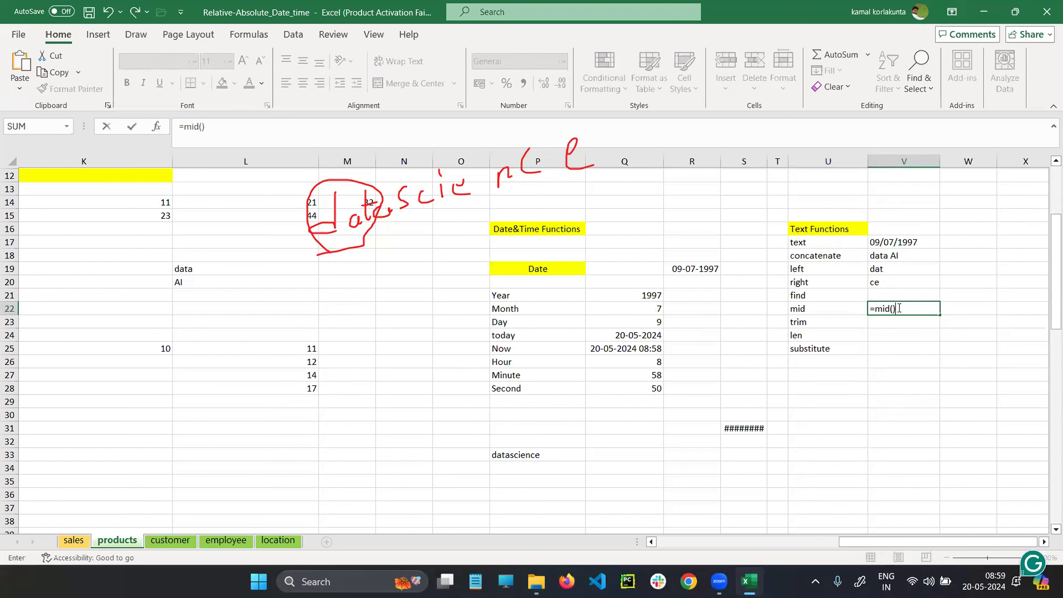
{"action": "left_click", "coordinate": [895, 309]}
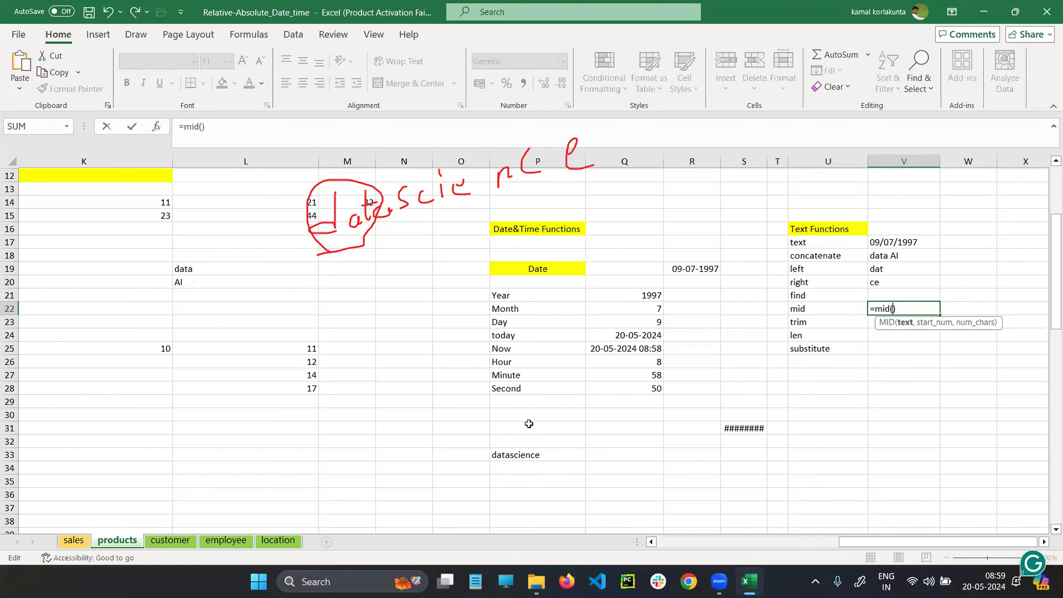
{"action": "left_click", "coordinate": [538, 455]}
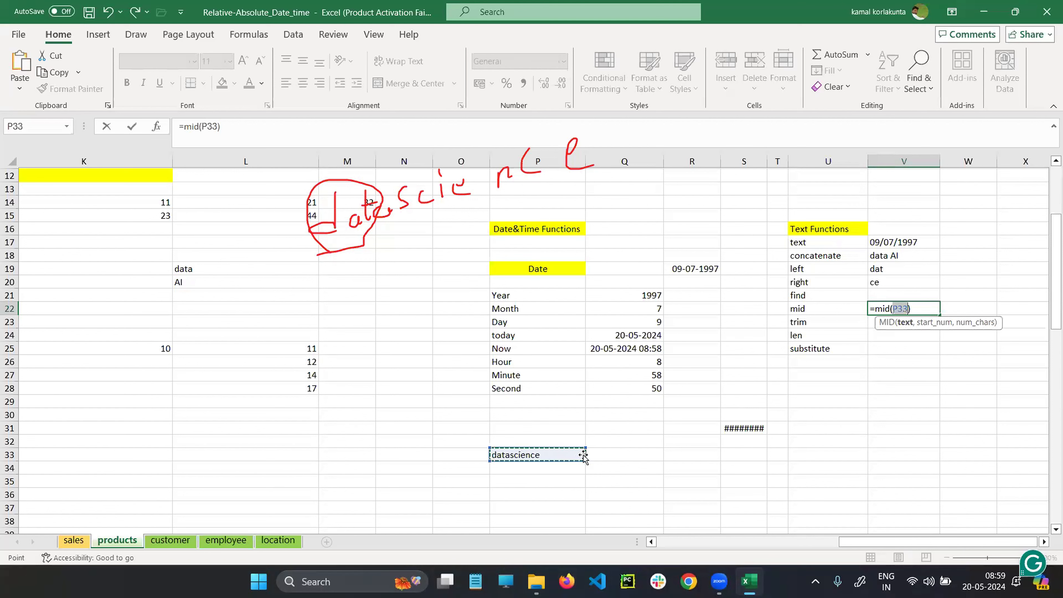
{"action": "left_click", "coordinate": [909, 308]}
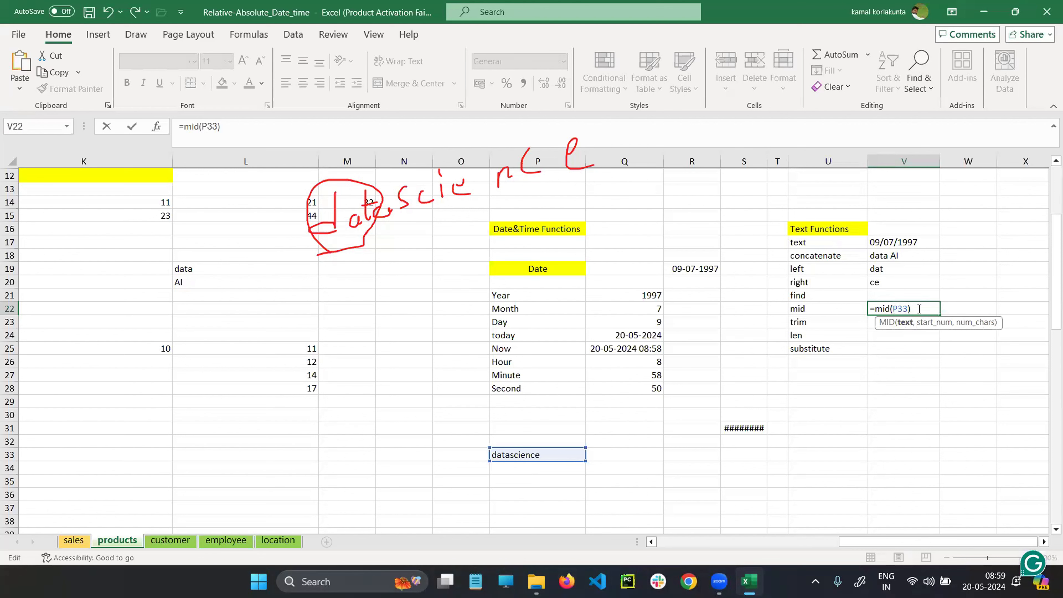
{"action": "type", "text": ",2,7"}
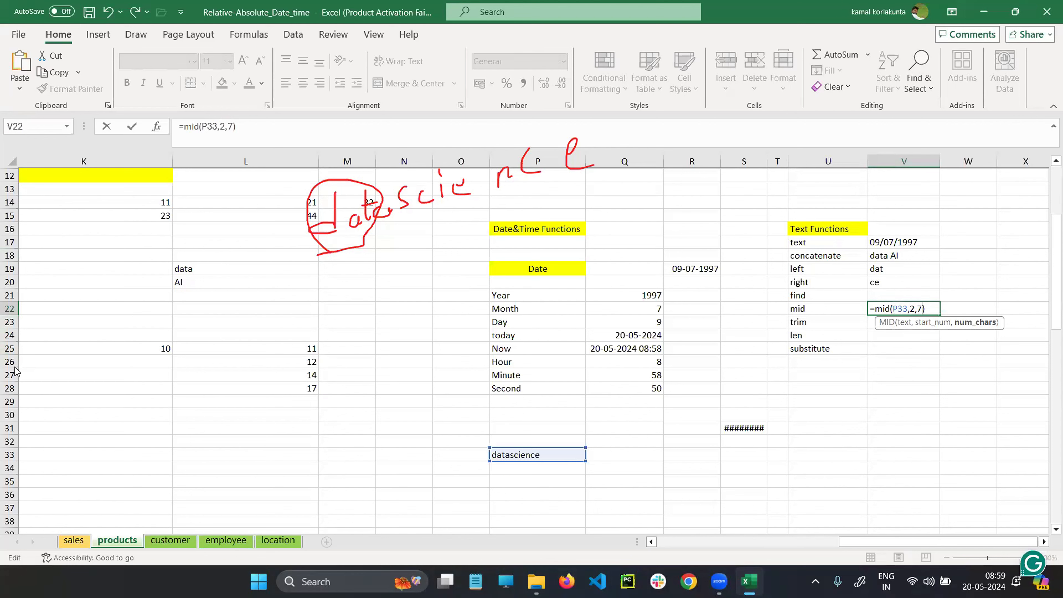
Clear the old ink and handwrite the letters of datascience, widely spaced, below cell P33.
{"action": "left_click", "coordinate": [405, 300]}
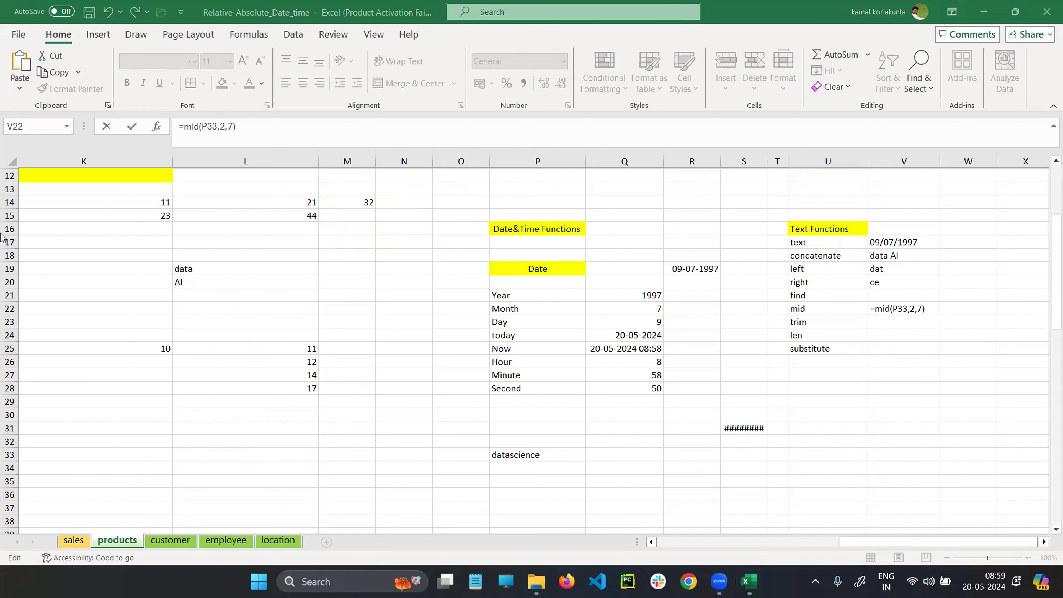
{"action": "left_click_drag", "start_coordinate": [350, 472], "coordinate": [339, 486]}
{"action": "left_click_drag", "start_coordinate": [389, 490], "coordinate": [410, 492]}
{"action": "left_click_drag", "start_coordinate": [484, 473], "coordinate": [496, 480]}
{"action": "left_click_drag", "start_coordinate": [549, 485], "coordinate": [579, 487]}
{"action": "left_click_drag", "start_coordinate": [695, 480], "coordinate": [679, 490]}
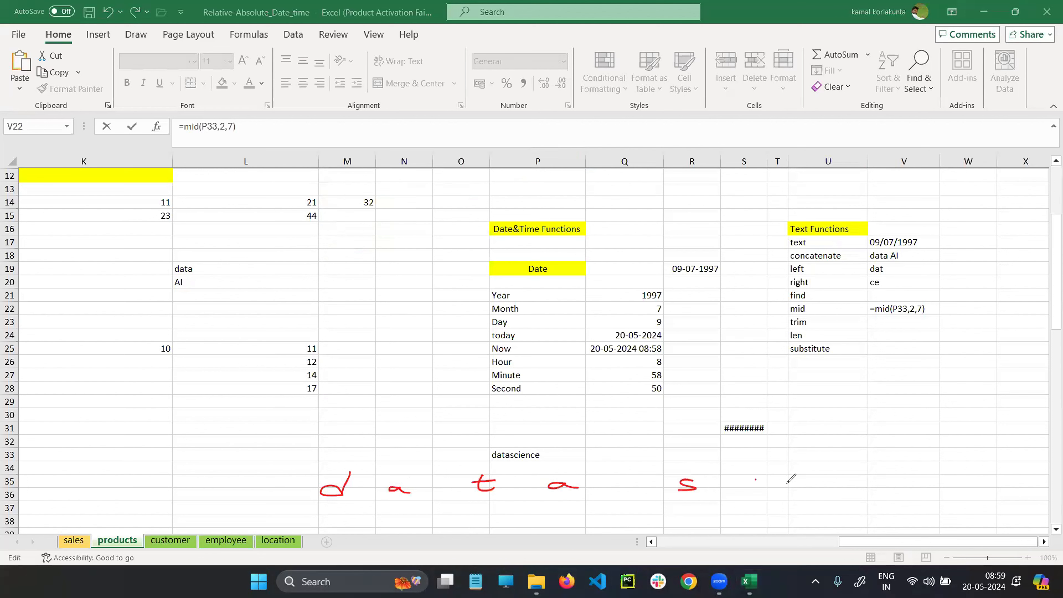
{"action": "left_click_drag", "start_coordinate": [770, 481], "coordinate": [770, 490]}
{"action": "left_click_drag", "start_coordinate": [816, 477], "coordinate": [815, 484]}
{"action": "mouse_move", "coordinate": [819, 463]}
{"action": "left_mouse_down"}
{"action": "mouse_move", "coordinate": [877, 480]}
{"action": "mouse_move", "coordinate": [958, 473]}
{"action": "left_mouse_up"}
{"action": "left_click_drag", "start_coordinate": [1019, 458], "coordinate": [1019, 466]}
{"action": "left_click_drag", "start_coordinate": [1036, 459], "coordinate": [1061, 462]}
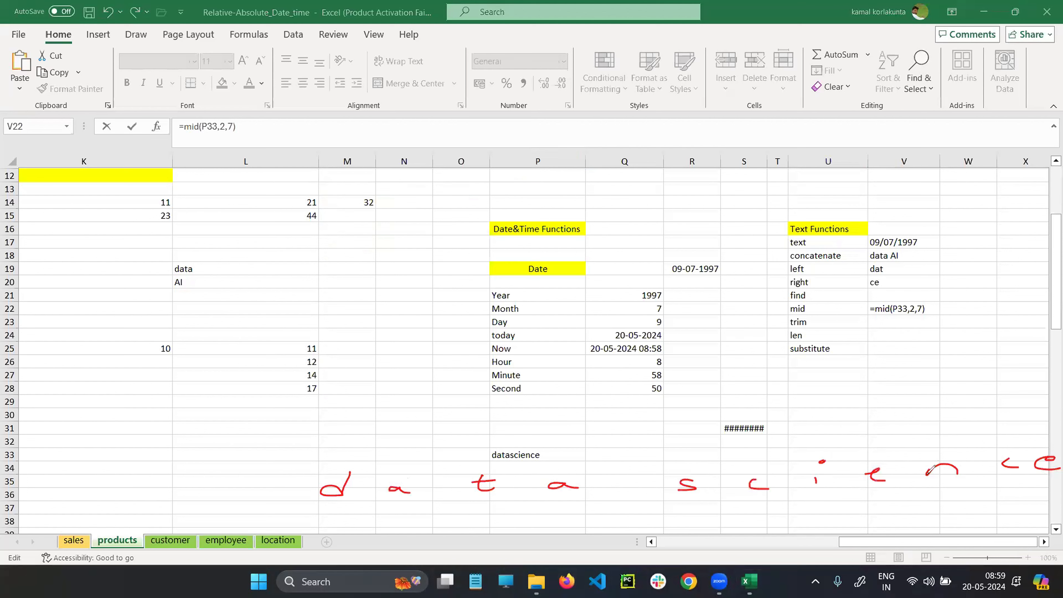
Draw a tick under each handwritten letter of datascience and number the letters from 1 to 11.
{"action": "left_click_drag", "start_coordinate": [338, 514], "coordinate": [360, 545]}
{"action": "left_click_drag", "start_coordinate": [358, 537], "coordinate": [364, 550]}
{"action": "mouse_move", "coordinate": [394, 516]}
{"action": "left_mouse_down"}
{"action": "mouse_move", "coordinate": [396, 527]}
{"action": "mouse_move", "coordinate": [434, 543]}
{"action": "left_mouse_up"}
{"action": "left_click_drag", "start_coordinate": [486, 510], "coordinate": [498, 544]}
{"action": "left_click_drag", "start_coordinate": [576, 508], "coordinate": [579, 521]}
{"action": "left_click_drag", "start_coordinate": [595, 531], "coordinate": [627, 544]}
{"action": "left_click_drag", "start_coordinate": [639, 497], "coordinate": [648, 509]}
{"action": "left_click_drag", "start_coordinate": [694, 499], "coordinate": [710, 511]}
{"action": "left_click_drag", "start_coordinate": [682, 515], "coordinate": [659, 531]}
{"action": "mouse_move", "coordinate": [791, 531]}
{"action": "left_mouse_down"}
{"action": "mouse_move", "coordinate": [828, 529]}
{"action": "mouse_move", "coordinate": [840, 506]}
{"action": "mouse_move", "coordinate": [861, 530]}
{"action": "mouse_move", "coordinate": [904, 506]}
{"action": "left_mouse_up"}
{"action": "mouse_move", "coordinate": [904, 518]}
{"action": "left_mouse_down"}
{"action": "mouse_move", "coordinate": [919, 511]}
{"action": "mouse_move", "coordinate": [930, 527]}
{"action": "left_mouse_up"}
{"action": "left_click_drag", "start_coordinate": [940, 492], "coordinate": [969, 524]}
{"action": "mouse_move", "coordinate": [990, 515]}
{"action": "left_mouse_down"}
{"action": "mouse_move", "coordinate": [990, 524]}
{"action": "mouse_move", "coordinate": [989, 515]}
{"action": "left_mouse_up"}
{"action": "mouse_move", "coordinate": [1022, 488]}
{"action": "left_mouse_down"}
{"action": "mouse_move", "coordinate": [1041, 496]}
{"action": "mouse_move", "coordinate": [1039, 521]}
{"action": "left_mouse_up"}
{"action": "left_click", "coordinate": [1030, 512]}
{"action": "left_click_drag", "start_coordinate": [1044, 514], "coordinate": [1060, 493]}
{"action": "left_click_drag", "start_coordinate": [1058, 505], "coordinate": [1062, 512]}
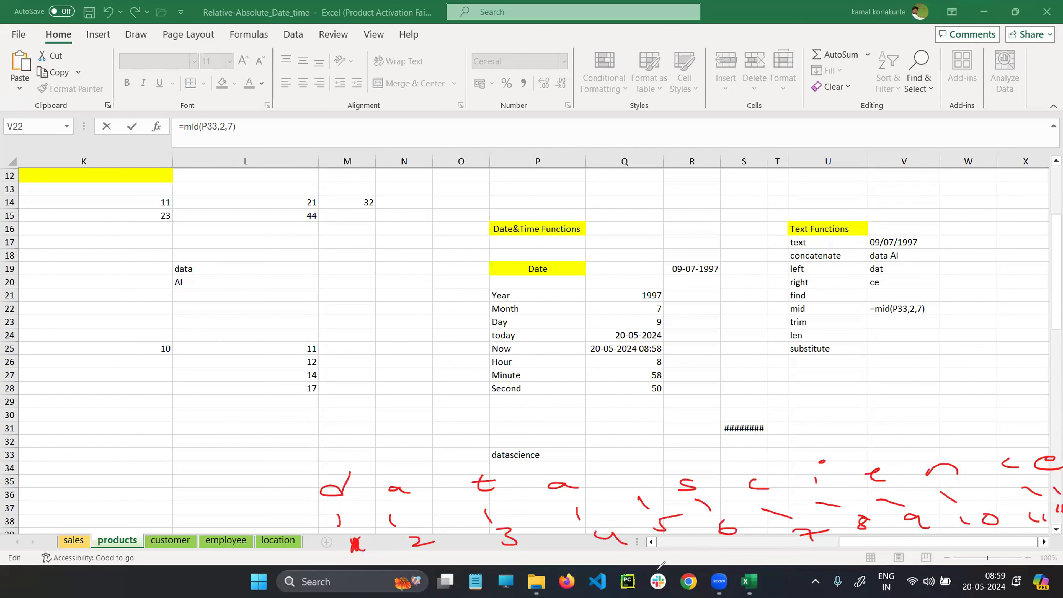
Undo a stray ink mark near the MID formula and circle the handwritten characters numbered 2 to 7.
{"action": "mouse_move", "coordinate": [914, 295]}
{"action": "left_mouse_down"}
{"action": "mouse_move", "coordinate": [895, 298]}
{"action": "mouse_move", "coordinate": [908, 318]}
{"action": "mouse_move", "coordinate": [915, 300]}
{"action": "left_mouse_up"}
{"action": "key", "text": "ctrl+z"}
{"action": "mouse_move", "coordinate": [404, 468]}
{"action": "left_mouse_down"}
{"action": "mouse_move", "coordinate": [383, 551]}
{"action": "mouse_move", "coordinate": [771, 556]}
{"action": "mouse_move", "coordinate": [831, 540]}
{"action": "mouse_move", "coordinate": [654, 442]}
{"action": "mouse_move", "coordinate": [387, 469]}
{"action": "left_mouse_up"}
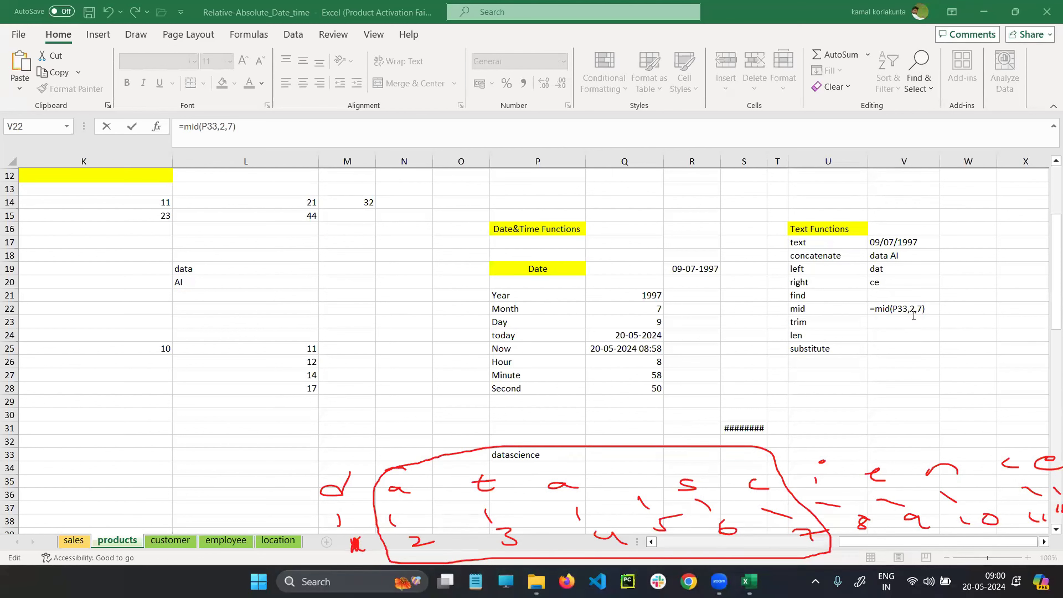
Commit the MID formula in cell V22 and reselect the cell to check it.
{"action": "left_click", "coordinate": [928, 307]}
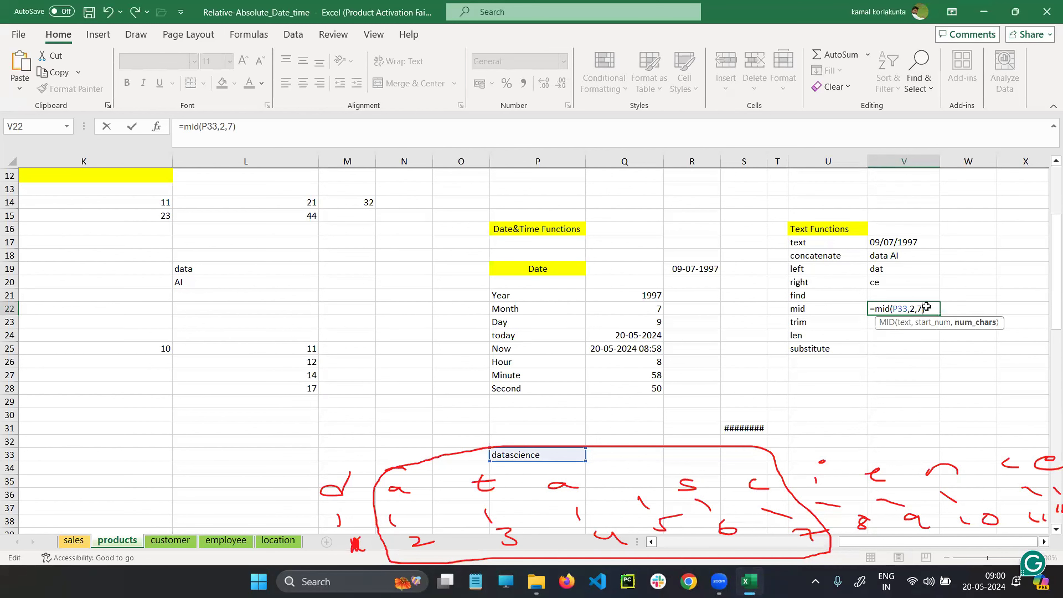
{"action": "key", "text": "Return"}
{"action": "left_click", "coordinate": [918, 308]}
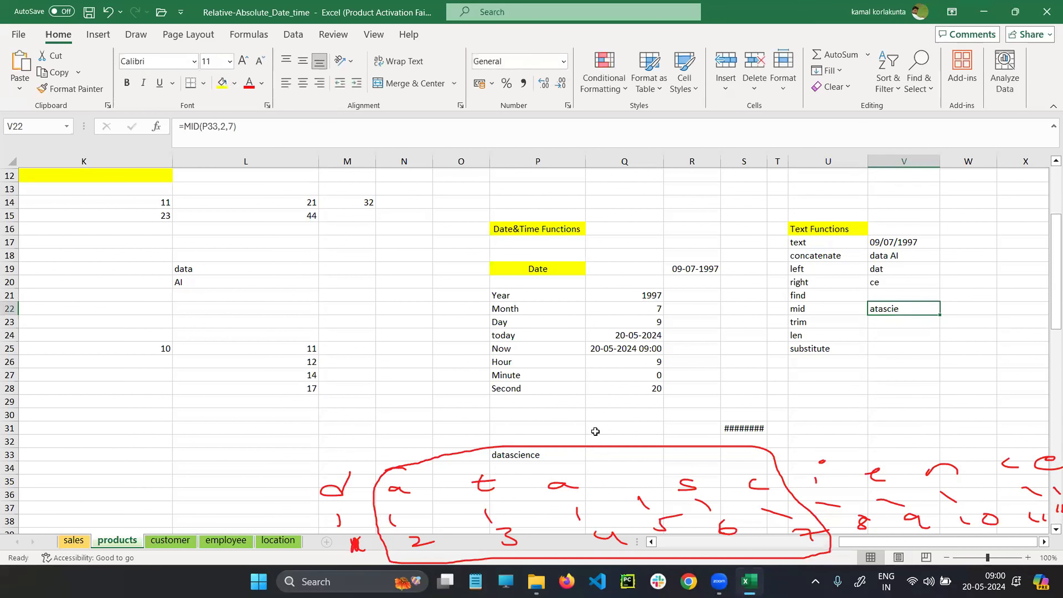
Clear the handwritten ink from the sheet and select the MID result in cell V22.
{"action": "scroll", "coordinate": [596, 431], "scroll_direction": "down", "scroll_amount": 4}
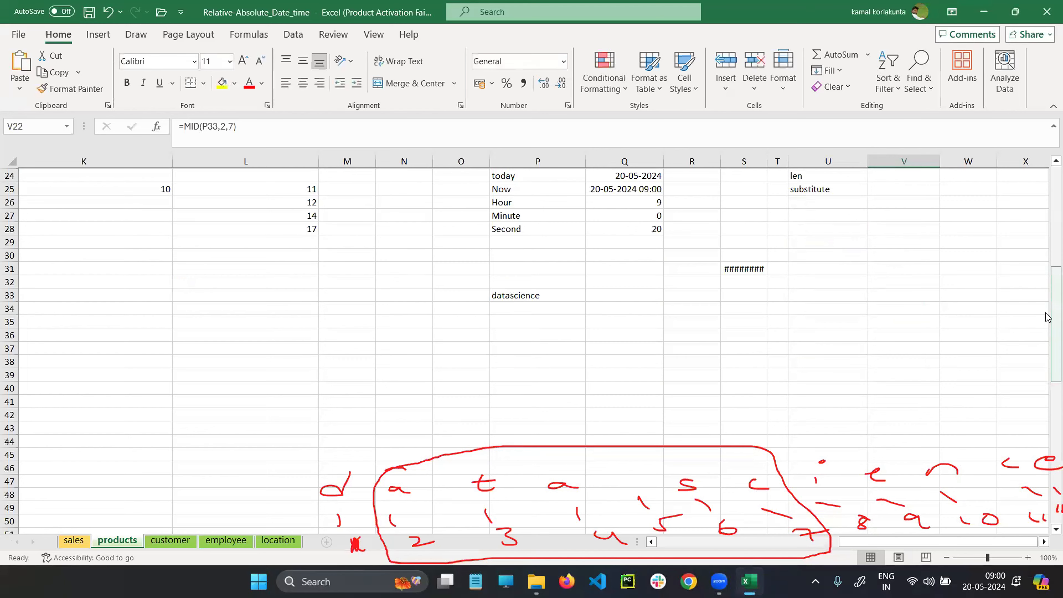
{"action": "left_click_drag", "start_coordinate": [1056, 317], "coordinate": [1056, 223]}
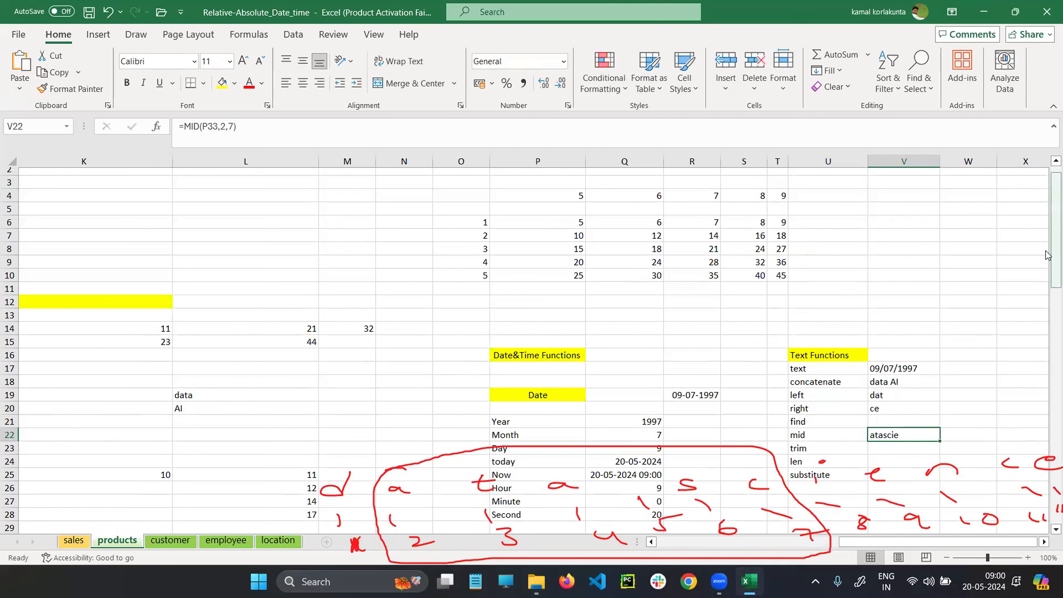
{"action": "left_click_drag", "start_coordinate": [1048, 261], "coordinate": [1048, 310]}
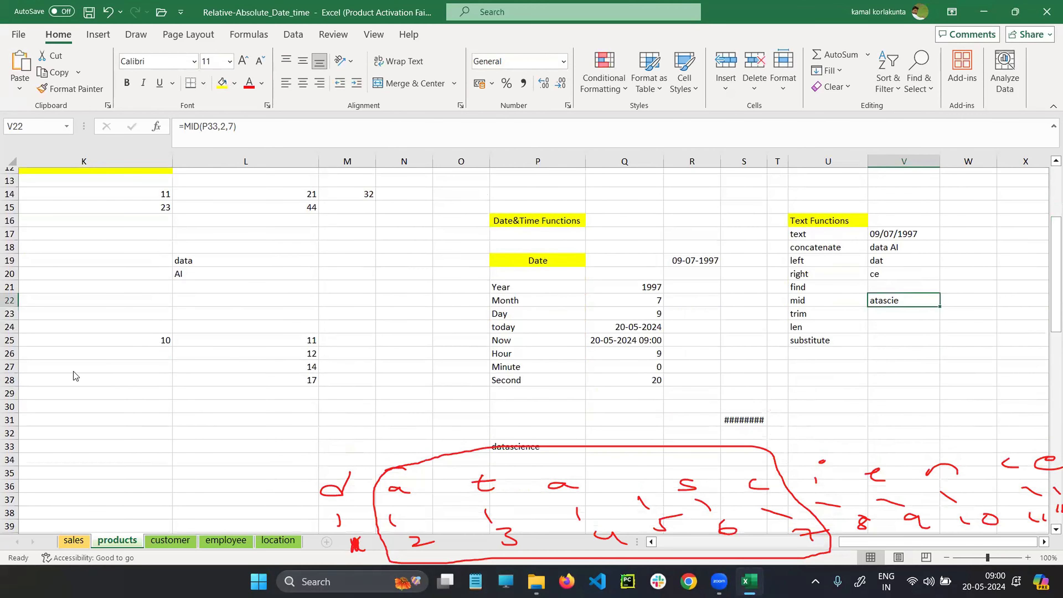
{"action": "left_click", "coordinate": [542, 351]}
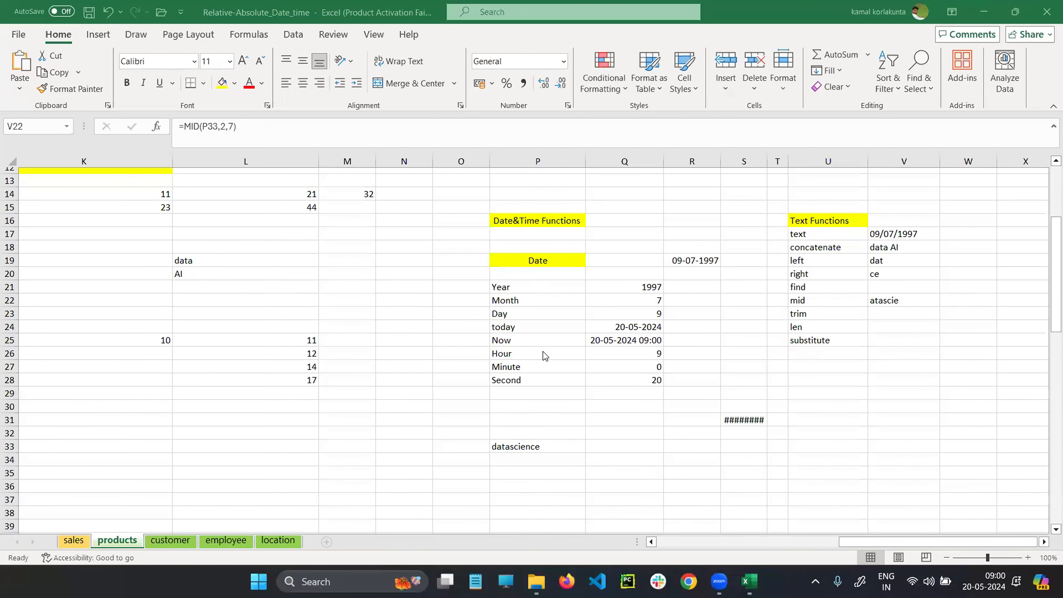
{"action": "left_click", "coordinate": [870, 300]}
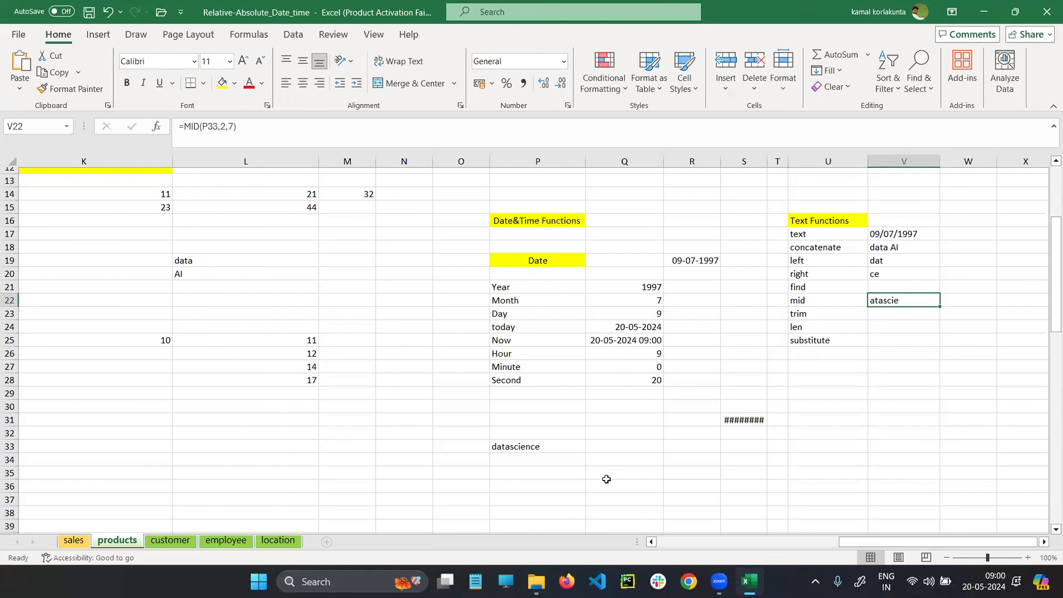
Select cell P33, mark the individual characters of datascience with ink strokes to illustrate its length, and clear the ink.
{"action": "left_click", "coordinate": [824, 316]}
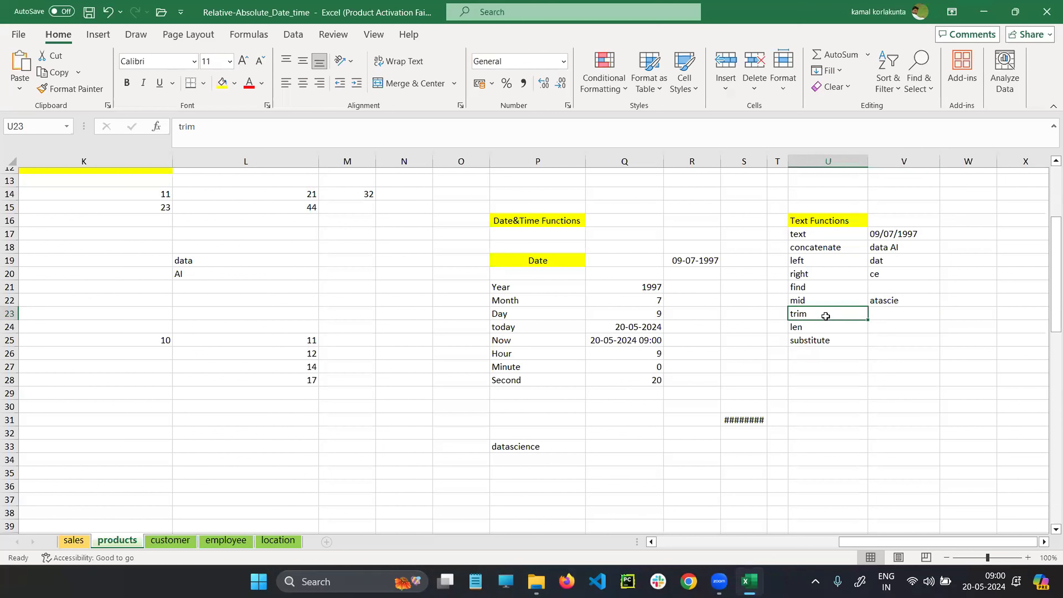
{"action": "double_click", "coordinate": [885, 329]}
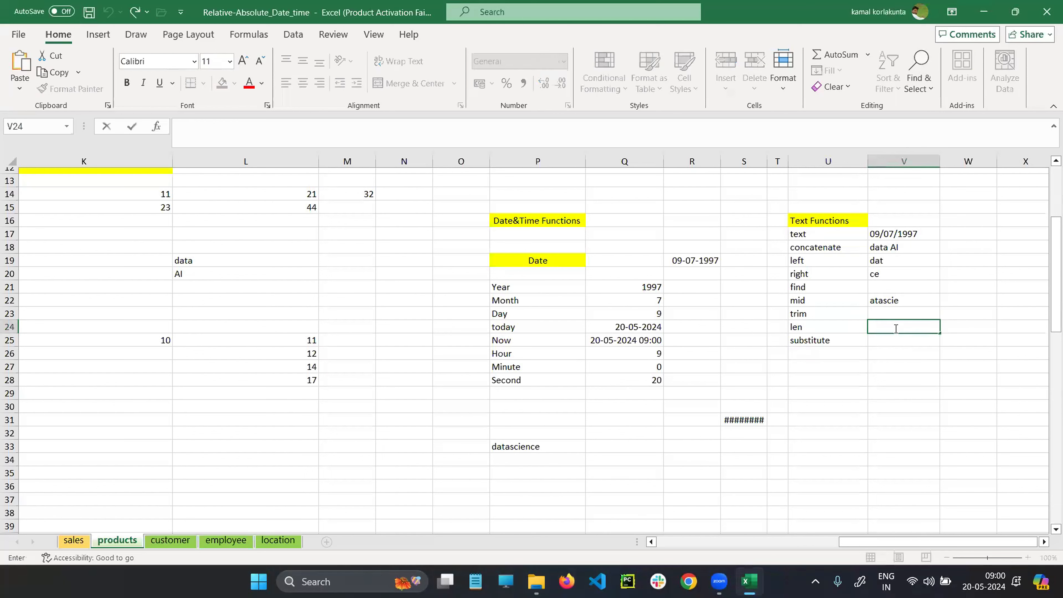
{"action": "left_click", "coordinate": [552, 444]}
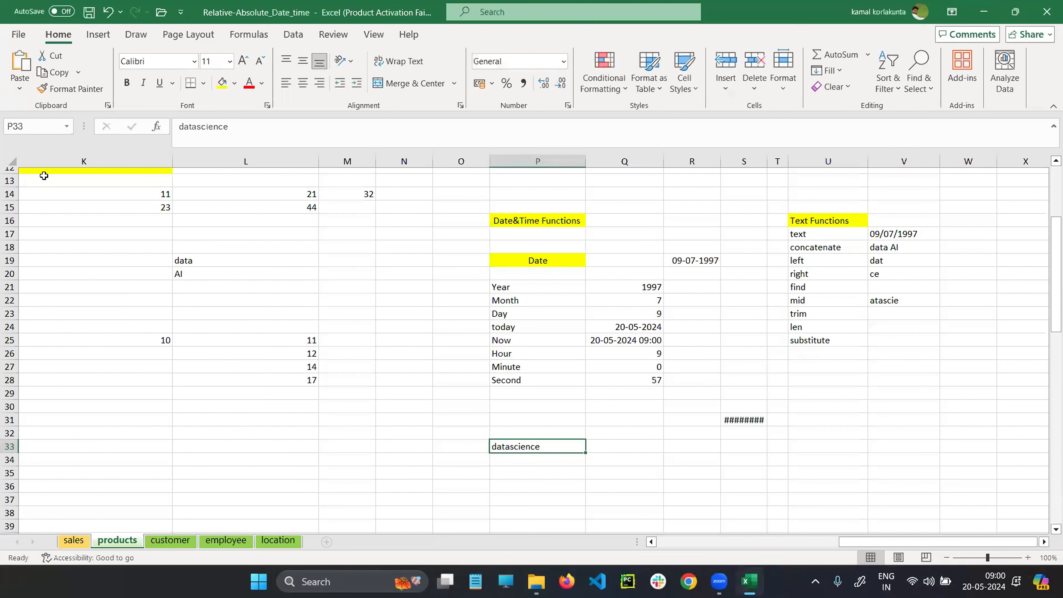
{"action": "mouse_move", "coordinate": [494, 444]}
{"action": "left_mouse_down"}
{"action": "mouse_move", "coordinate": [502, 426]}
{"action": "mouse_move", "coordinate": [522, 432]}
{"action": "left_mouse_up"}
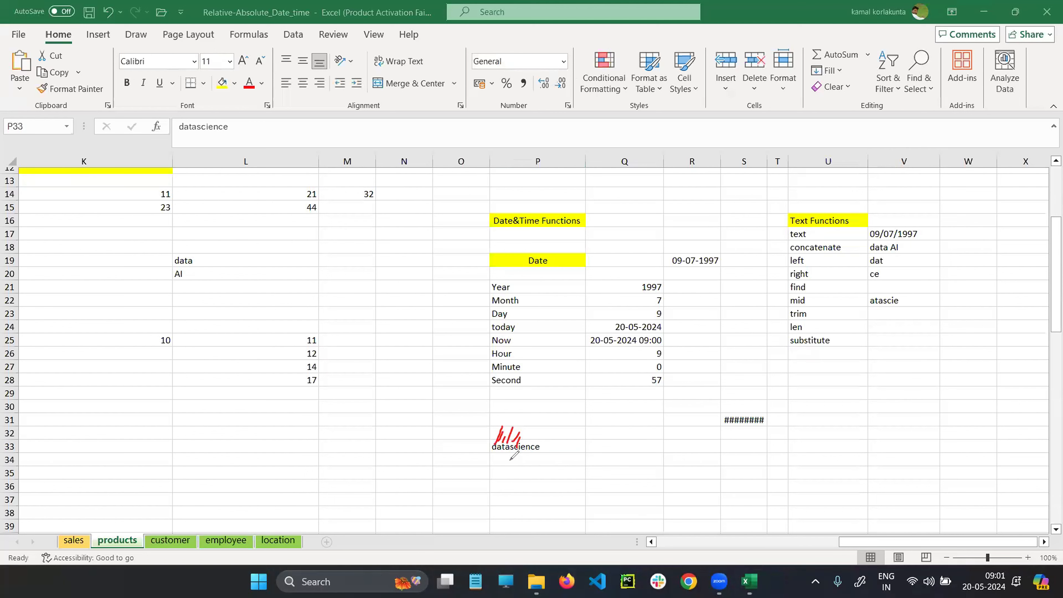
{"action": "mouse_move", "coordinate": [565, 433]}
{"action": "left_mouse_down"}
{"action": "mouse_move", "coordinate": [494, 445]}
{"action": "mouse_move", "coordinate": [538, 458]}
{"action": "mouse_move", "coordinate": [513, 469]}
{"action": "left_mouse_up"}
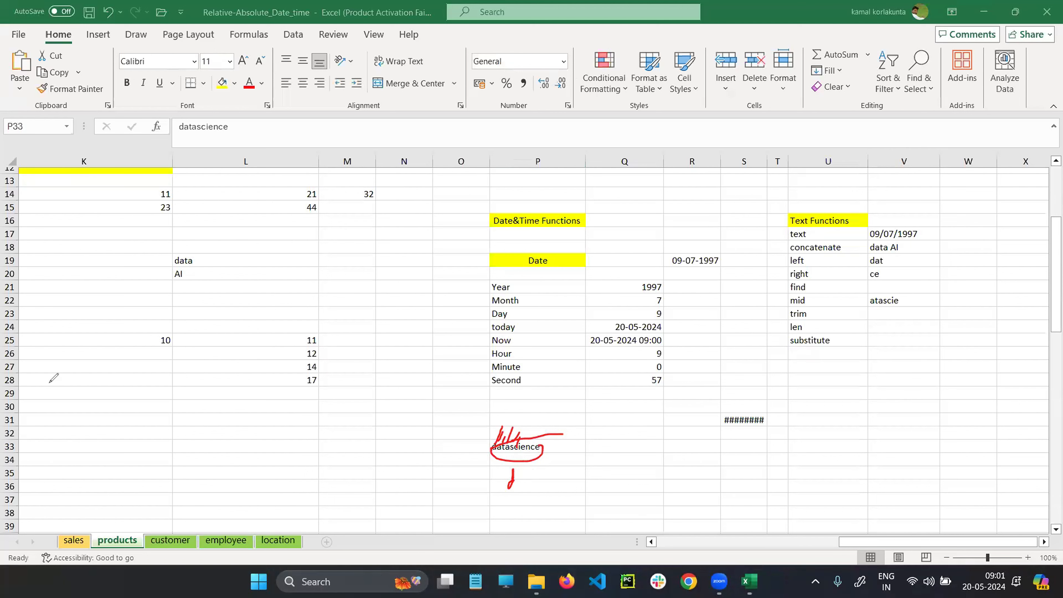
{"action": "left_click", "coordinate": [134, 396]}
{"action": "mouse_move", "coordinate": [512, 440]}
{"action": "left_mouse_down"}
{"action": "mouse_move", "coordinate": [526, 459]}
{"action": "mouse_move", "coordinate": [520, 441]}
{"action": "mouse_move", "coordinate": [493, 454]}
{"action": "mouse_move", "coordinate": [505, 440]}
{"action": "mouse_move", "coordinate": [518, 463]}
{"action": "mouse_move", "coordinate": [527, 439]}
{"action": "mouse_move", "coordinate": [532, 458]}
{"action": "mouse_move", "coordinate": [537, 446]}
{"action": "left_mouse_up"}
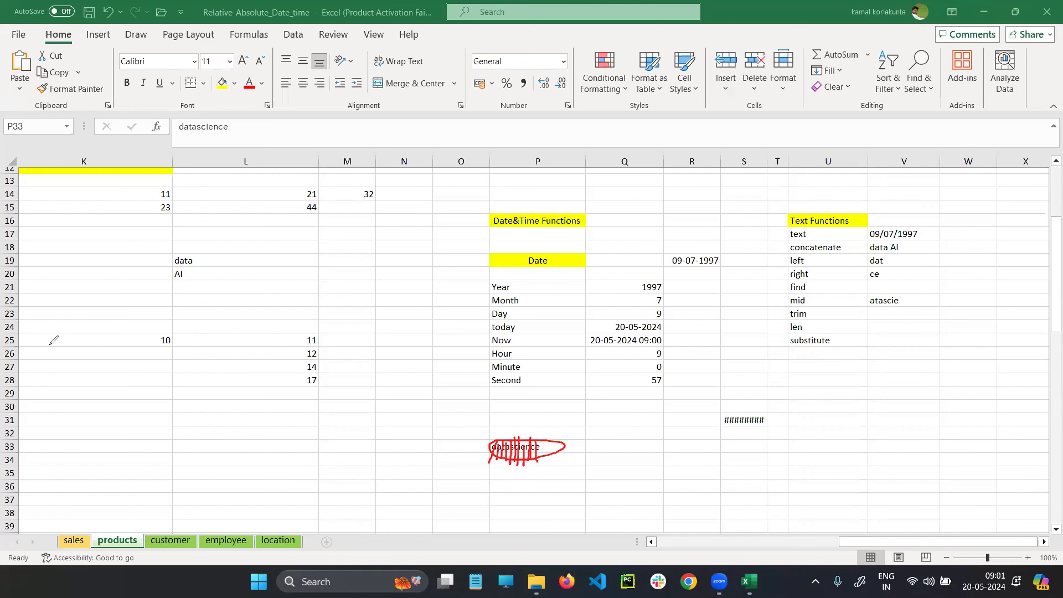
{"action": "key", "text": "Escape"}
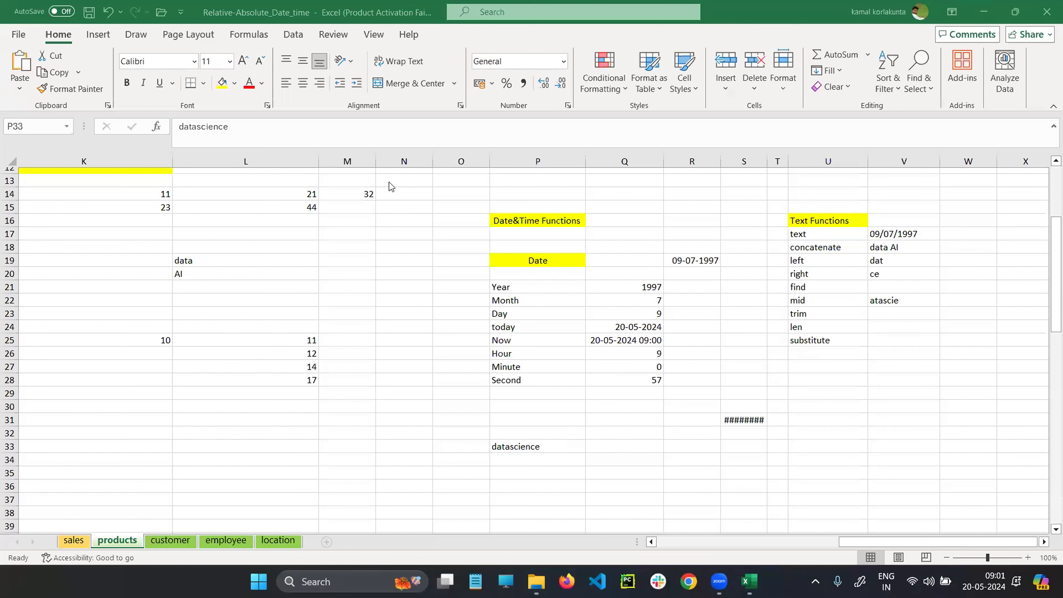
Enter a LEN formula in cell V24 that counts the characters of the text in cell P33.
{"action": "left_click", "coordinate": [883, 327]}
{"action": "type", "text": "="}
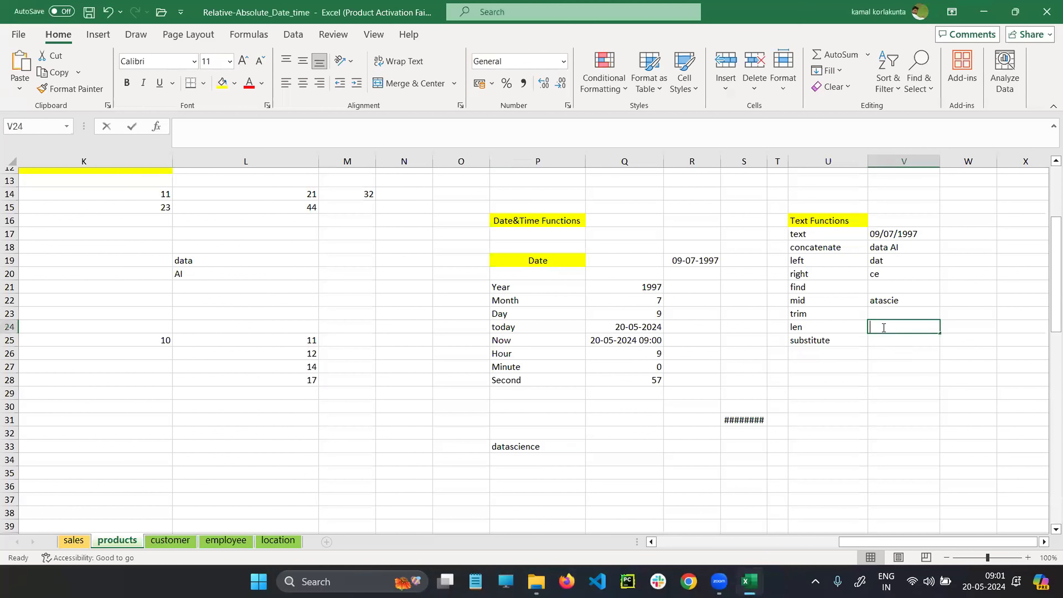
{"action": "type", "text": "len"}
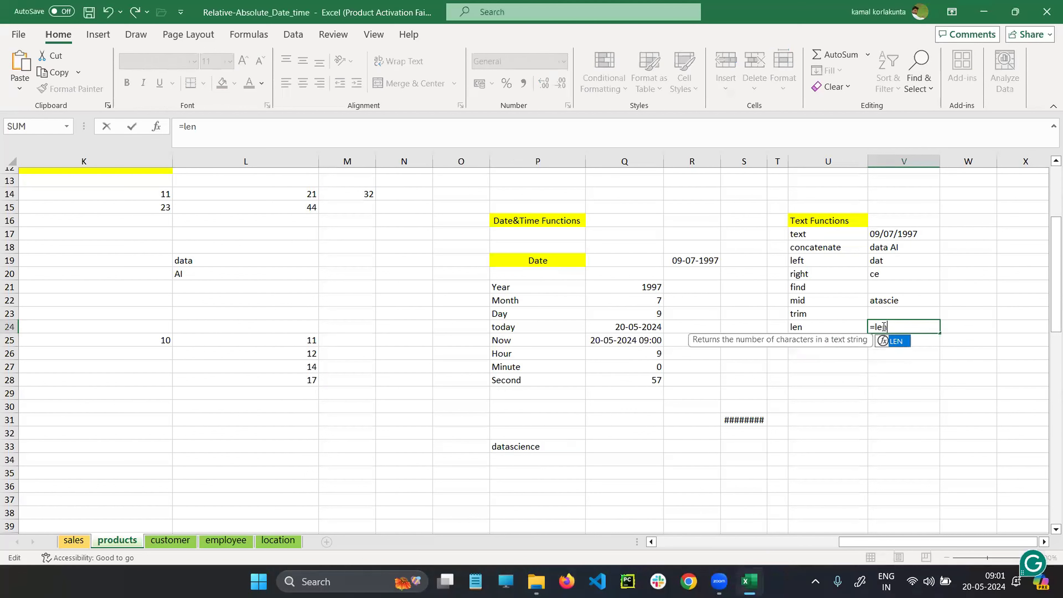
{"action": "type", "text": "()"}
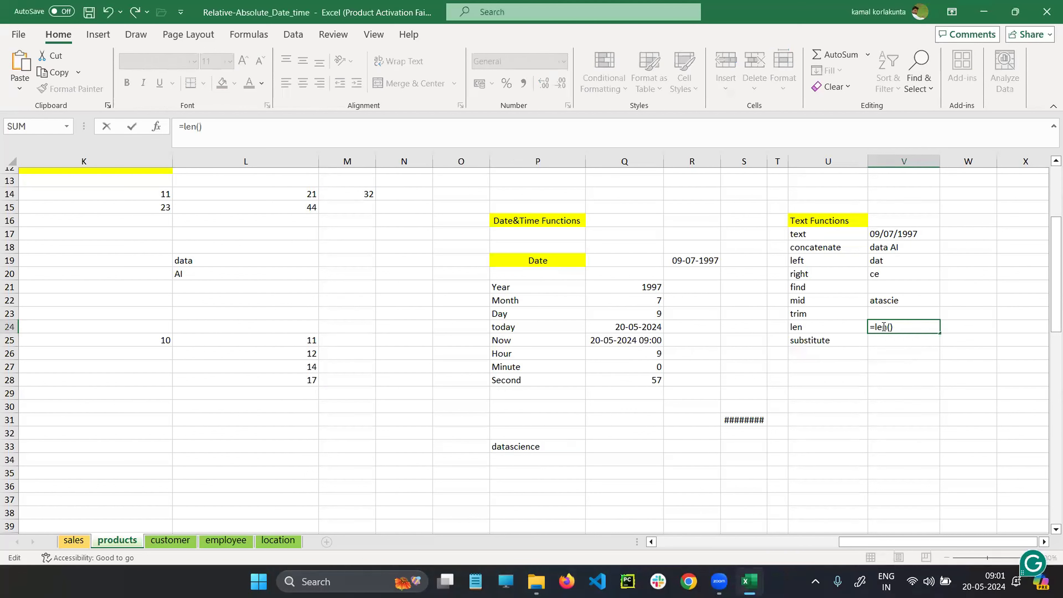
{"action": "left_click", "coordinate": [889, 327]}
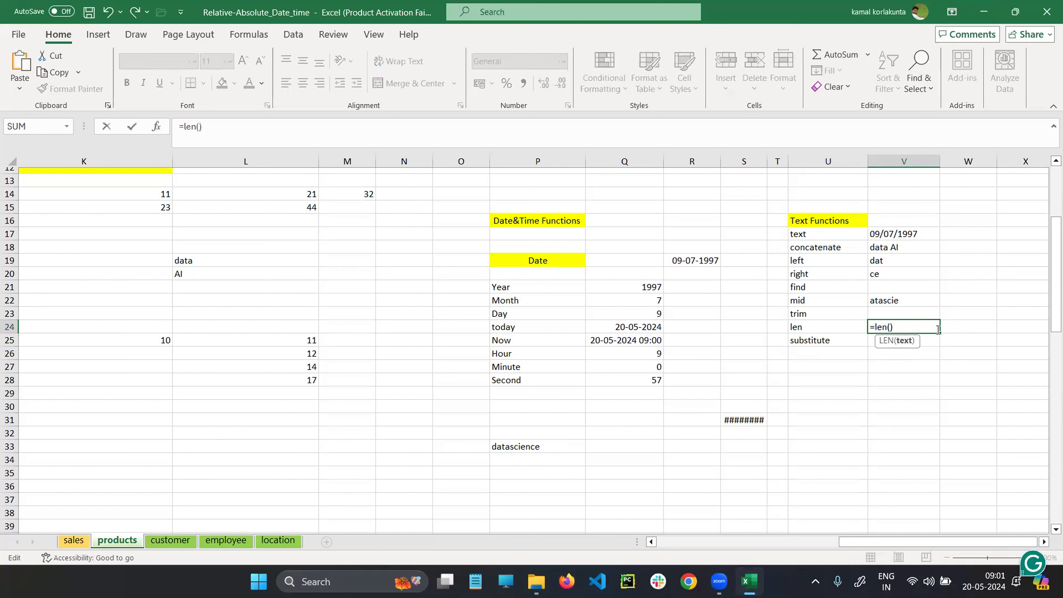
{"action": "left_click", "coordinate": [801, 327]}
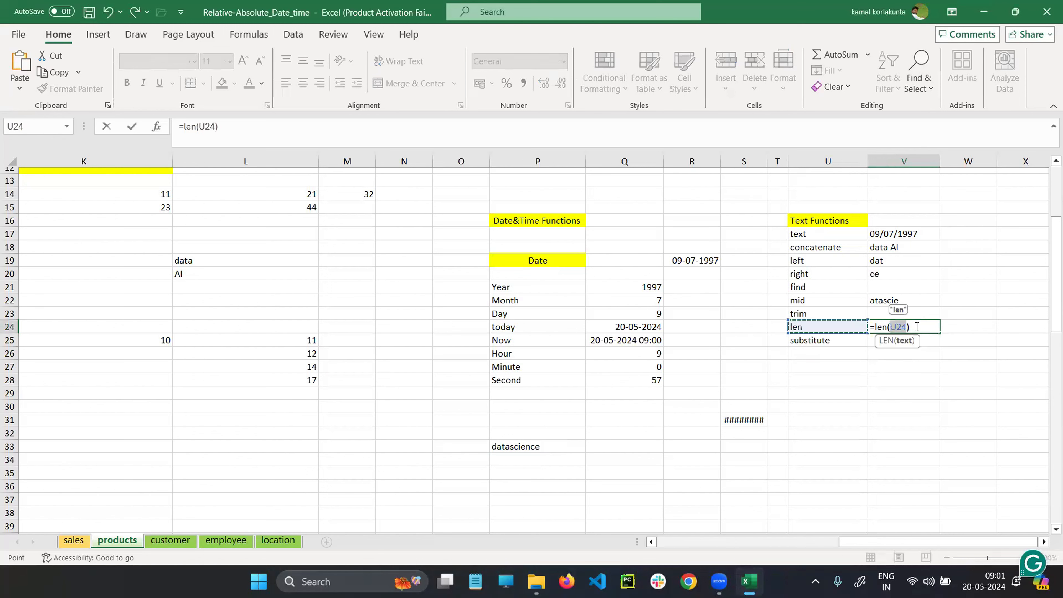
{"action": "key", "text": "BackSpace"}
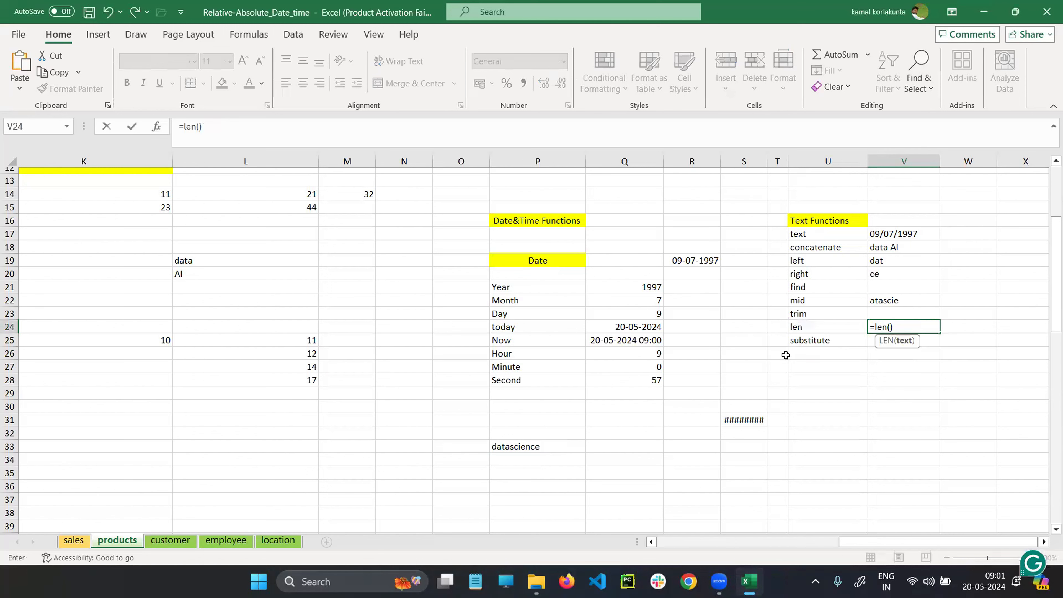
{"action": "left_click", "coordinate": [561, 447]}
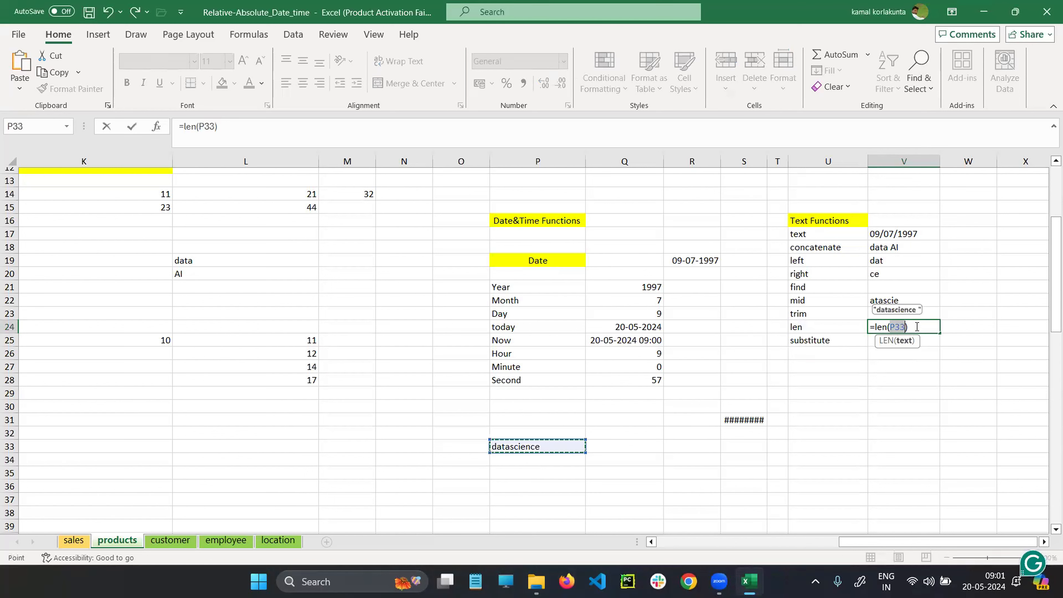
{"action": "left_click", "coordinate": [905, 327]}
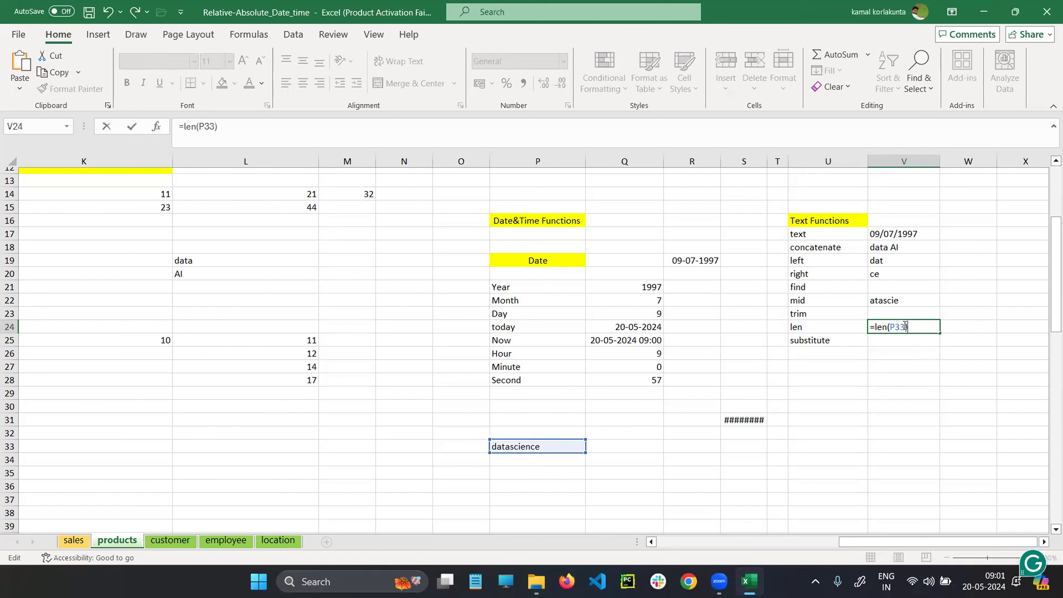
{"action": "key", "text": "Return"}
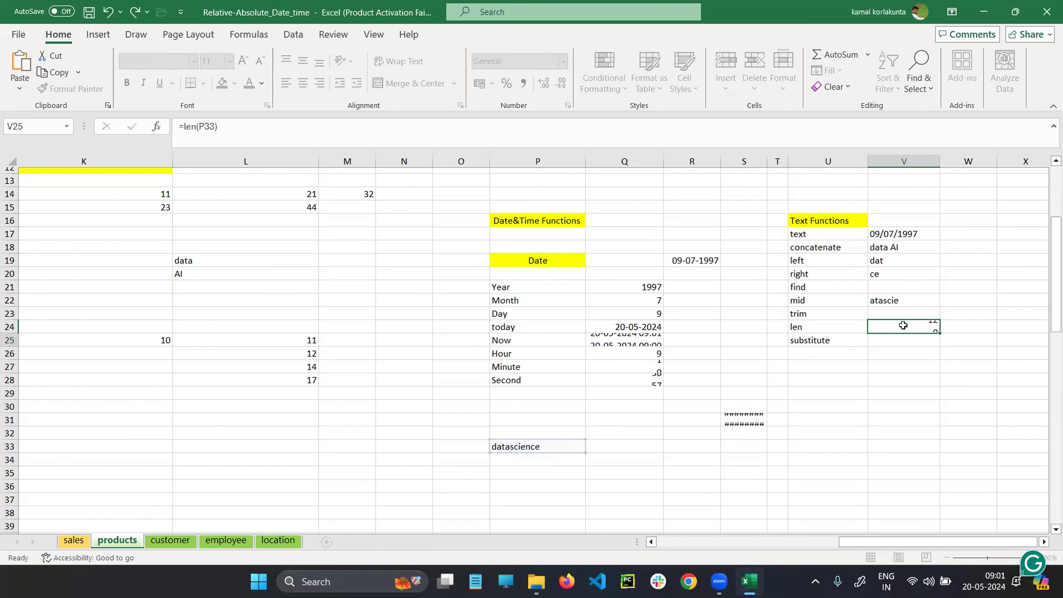
Check the end of the text in P33 and replace the cell reference in V24's LEN formula with the literal "datascience".
{"action": "left_click", "coordinate": [540, 450]}
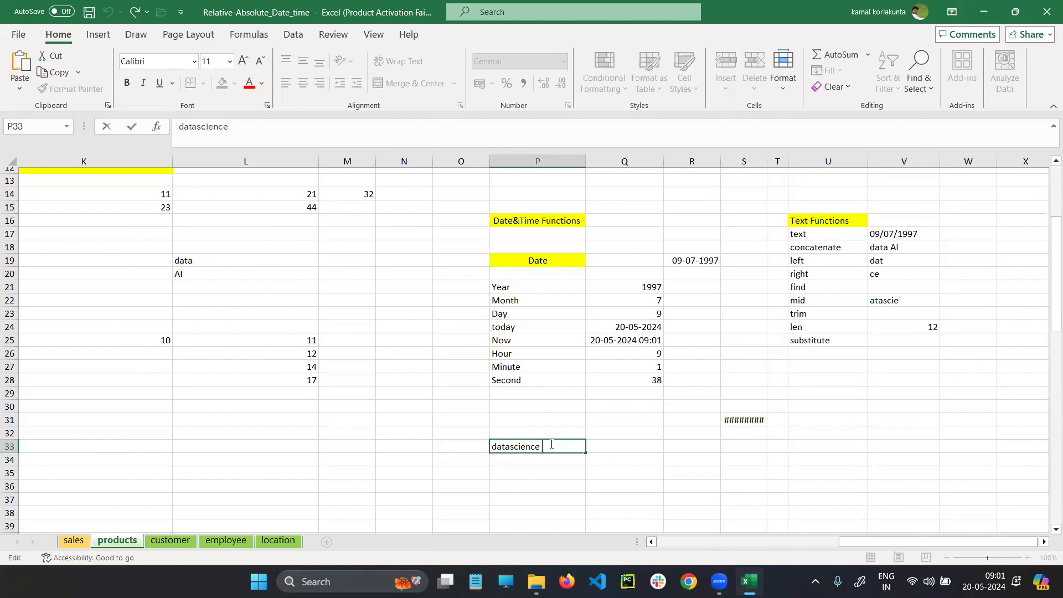
{"action": "left_click", "coordinate": [914, 315]}
{"action": "double_click", "coordinate": [898, 329]}
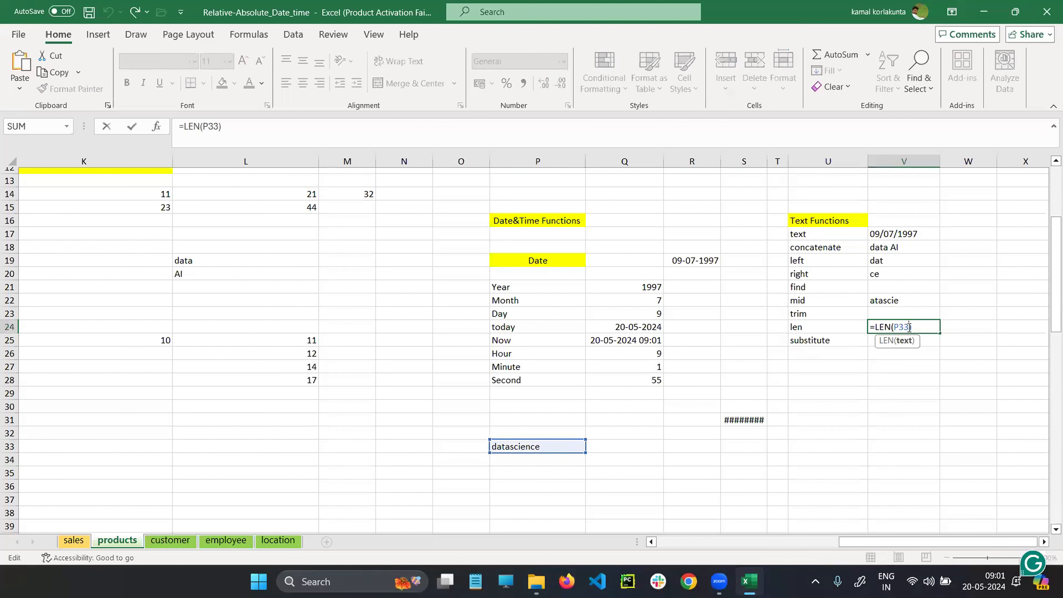
{"action": "key", "text": "BackSpace"}
{"action": "key", "text": "BackSpace"}
{"action": "key", "text": "BackSpace"}
{"action": "type", "text": "\"\""}
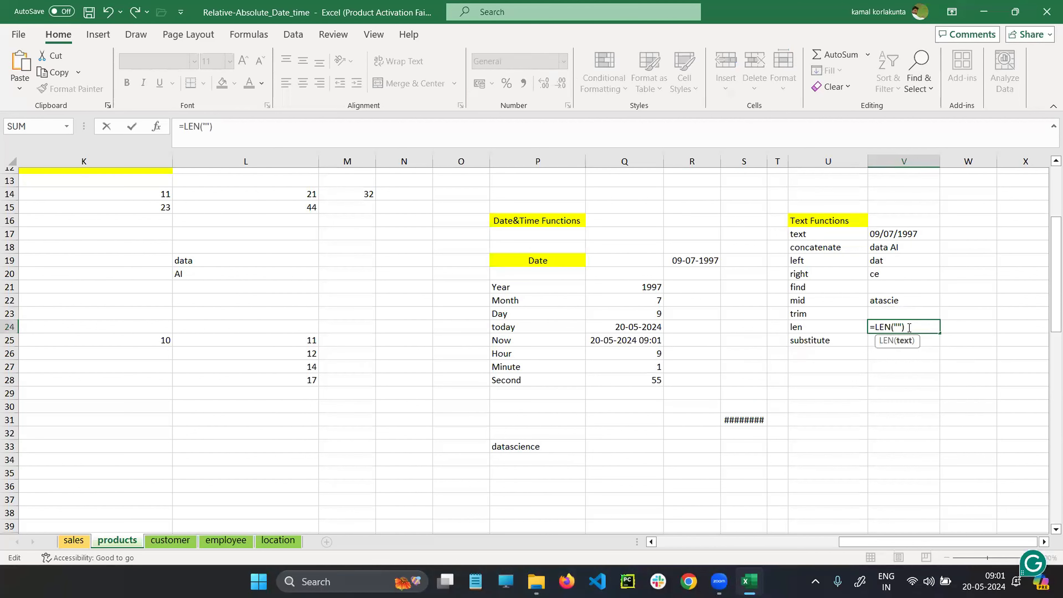
{"action": "type", "text": "datascienc"}
{"action": "type", "text": "e"}
{"action": "key", "text": "Return"}
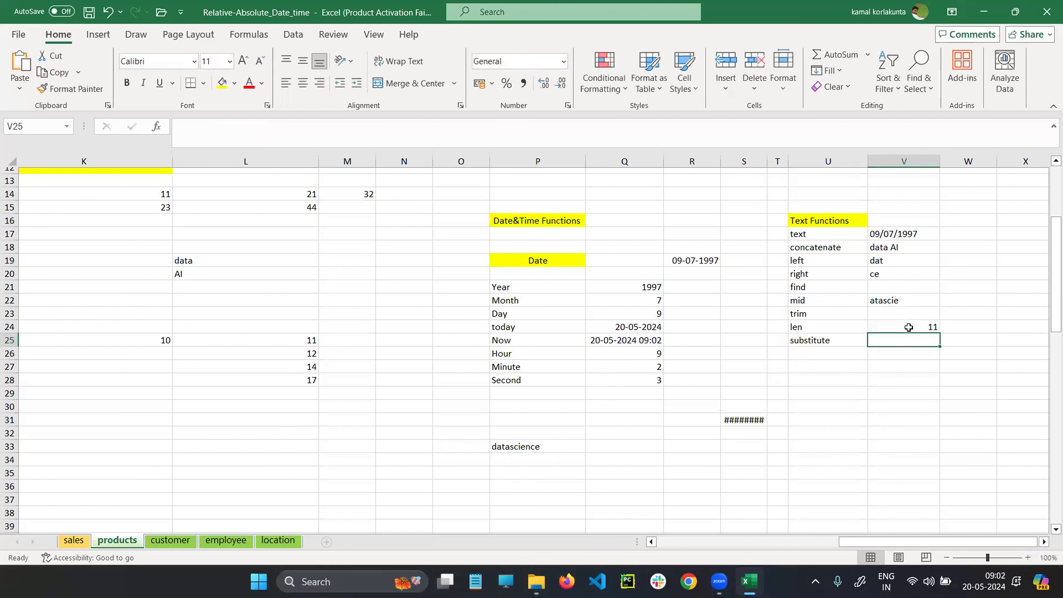
Circle the LEN result in V24 with ink, clear the mark and reopen the formula to review its text argument.
{"action": "left_click", "coordinate": [910, 326]}
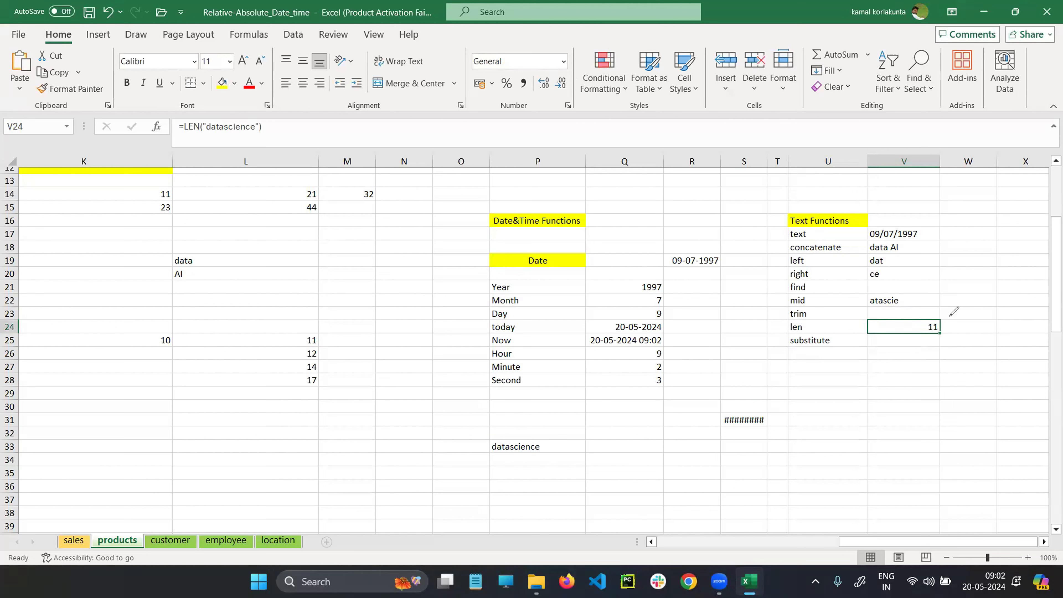
{"action": "mouse_move", "coordinate": [950, 316]}
{"action": "left_mouse_down"}
{"action": "mouse_move", "coordinate": [930, 338]}
{"action": "mouse_move", "coordinate": [969, 317]}
{"action": "mouse_move", "coordinate": [952, 311]}
{"action": "left_mouse_up"}
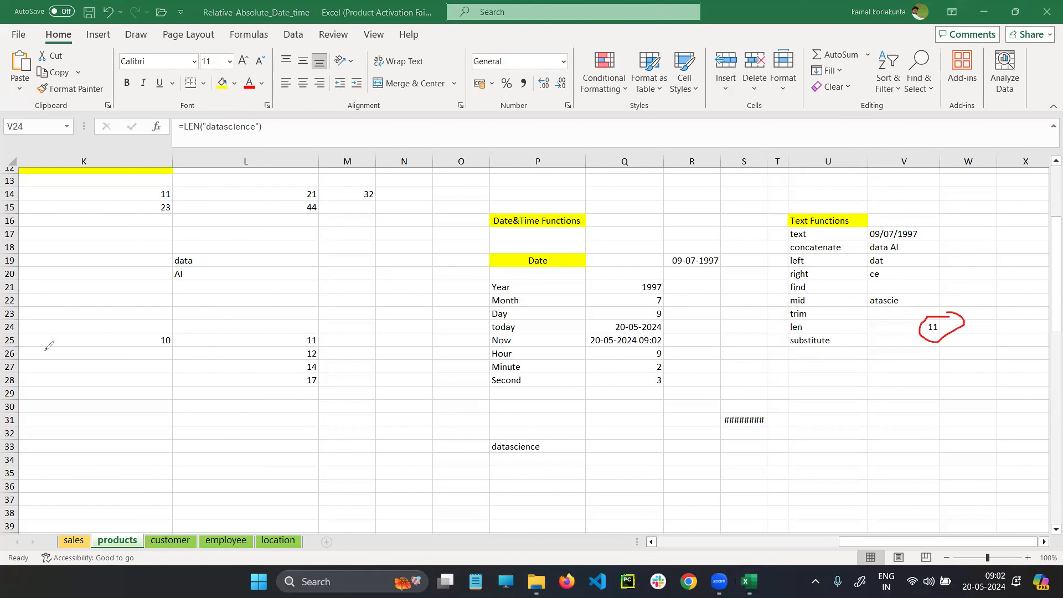
{"action": "double_click", "coordinate": [904, 325]}
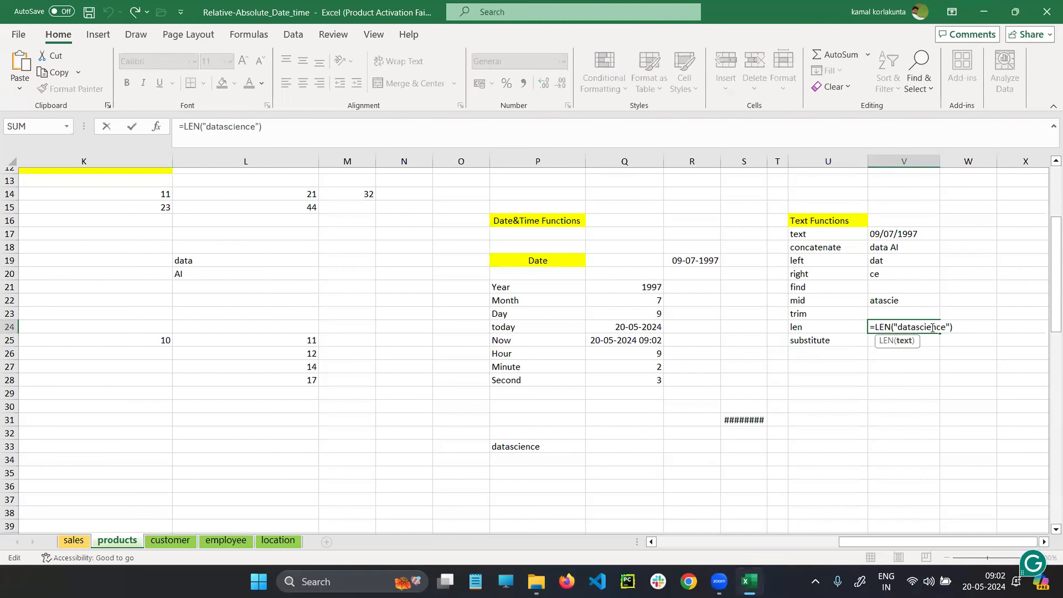
{"action": "key", "text": "Escape"}
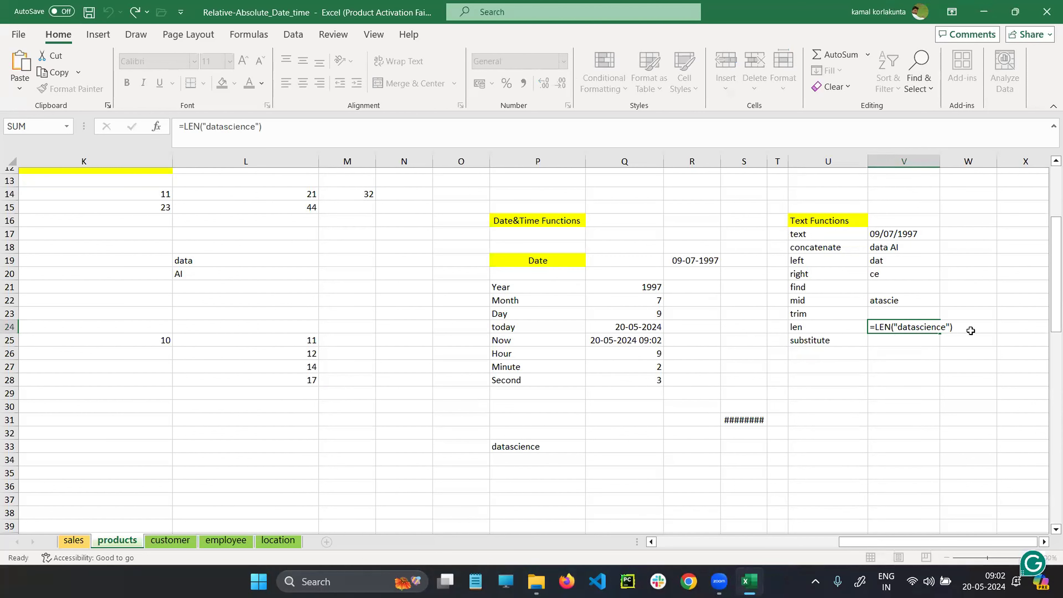
{"action": "key", "text": "Return"}
{"action": "left_click", "coordinate": [912, 329]}
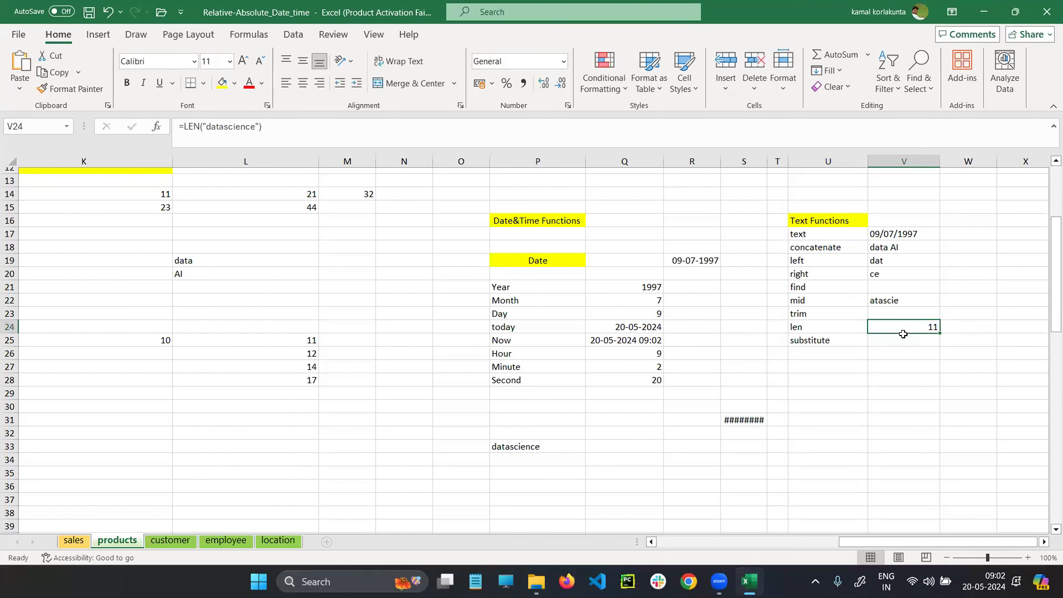
Point out the trim entry in the Text Functions list and enter the placeholder text jsdvdv in cell L34.
{"action": "left_click", "coordinate": [891, 317]}
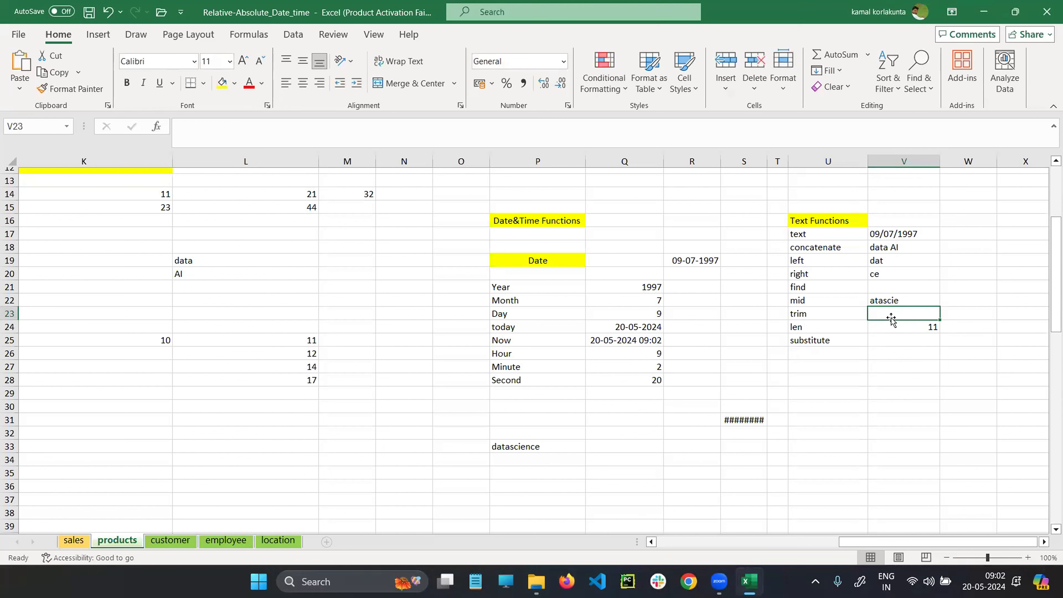
{"action": "left_click", "coordinate": [799, 312]}
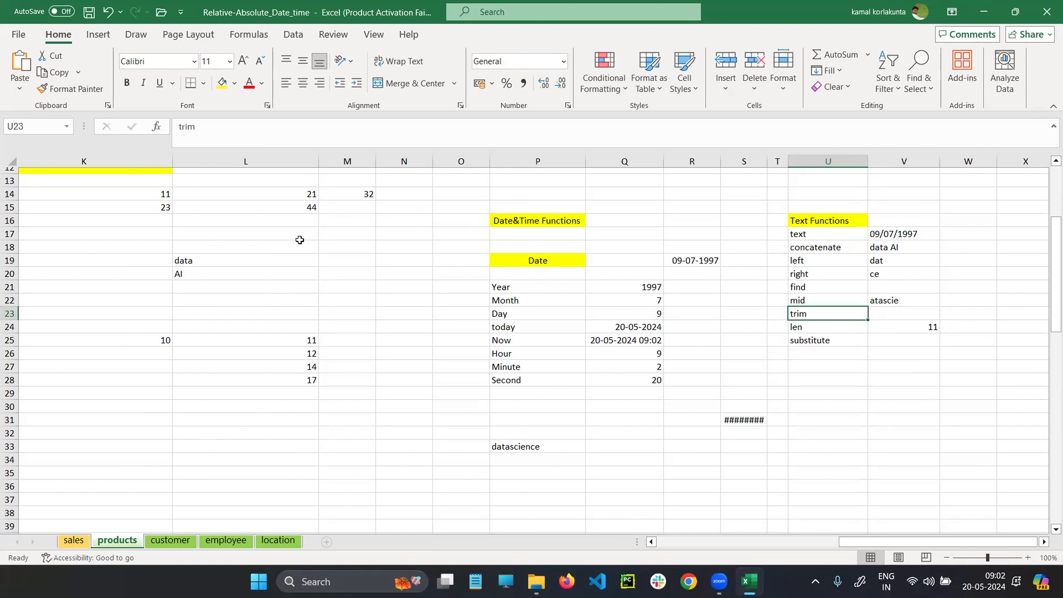
{"action": "left_click", "coordinate": [222, 461]}
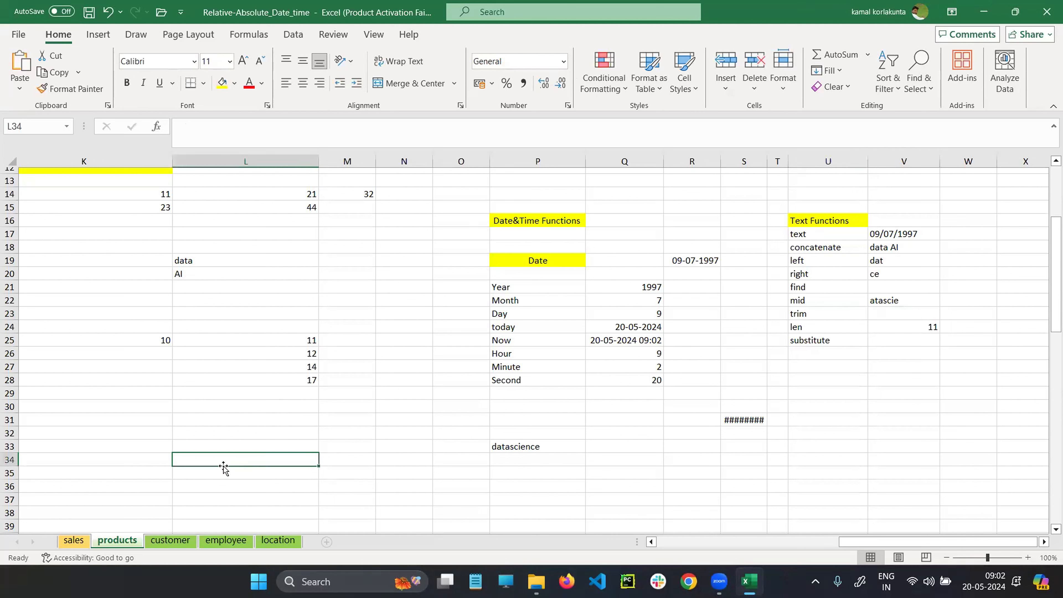
{"action": "double_click", "coordinate": [218, 460]}
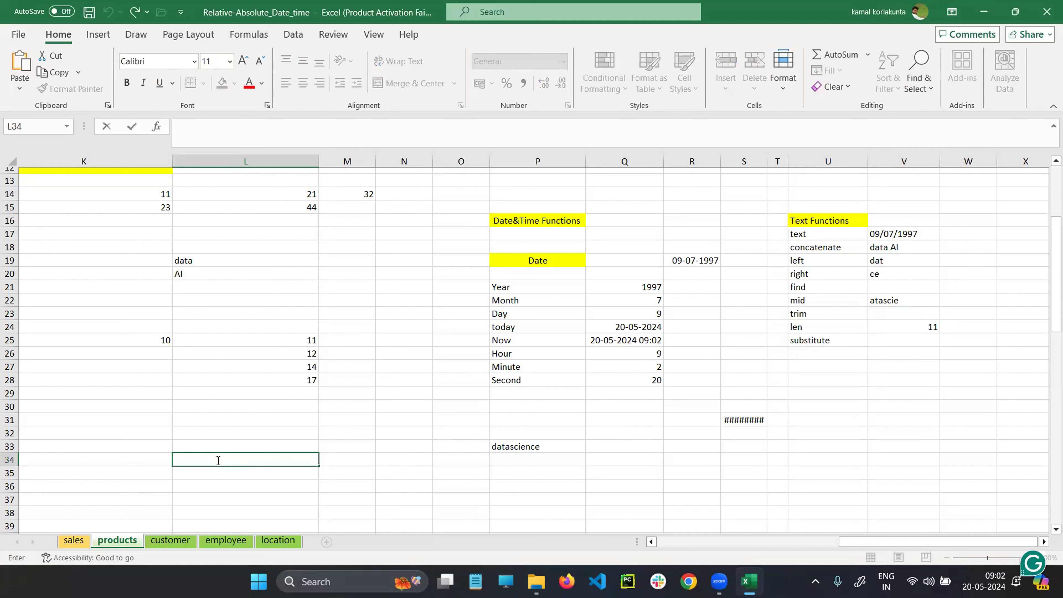
{"action": "type", "text": "jsdvdv"}
{"action": "left_click", "coordinate": [250, 475]}
{"action": "left_click", "coordinate": [185, 461]}
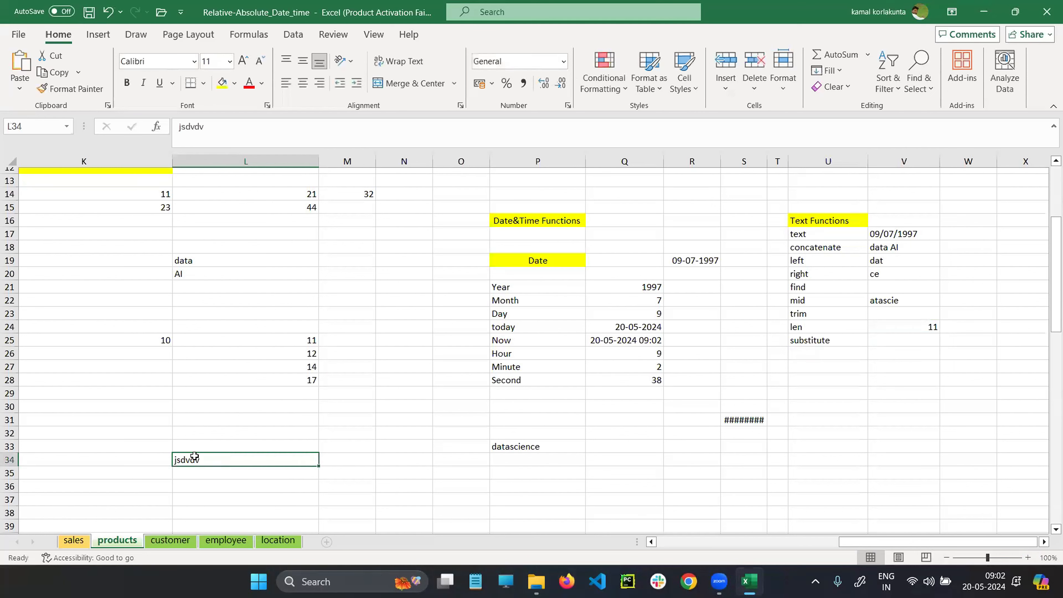
Replace the placeholder text in cell L34 with datascience.
{"action": "double_click", "coordinate": [211, 460]}
{"action": "left_click_drag", "start_coordinate": [211, 460], "coordinate": [174, 461]}
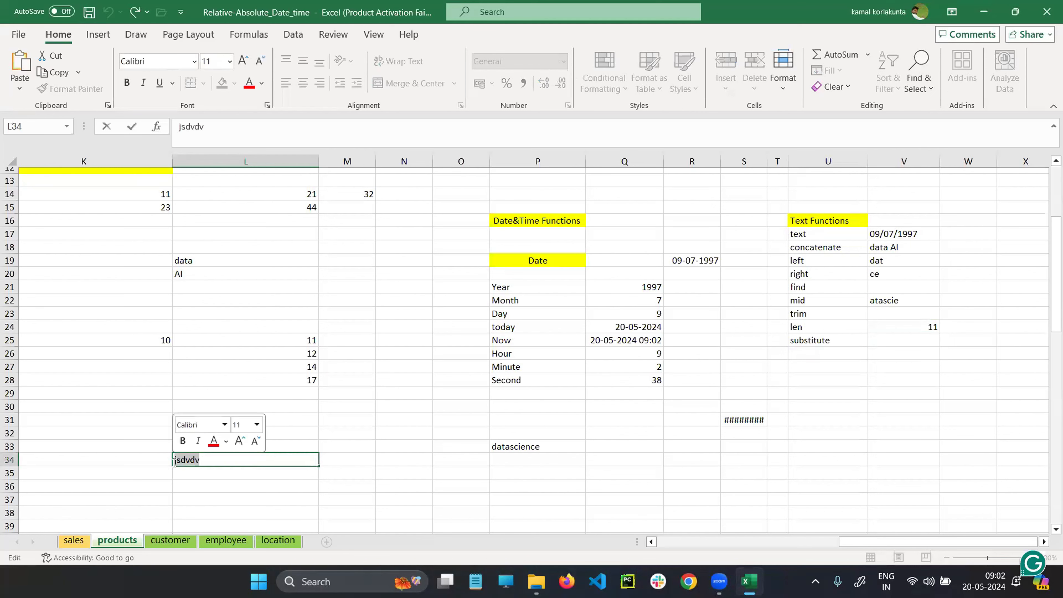
{"action": "key", "text": "BackSpace"}
{"action": "type", "text": "dat"}
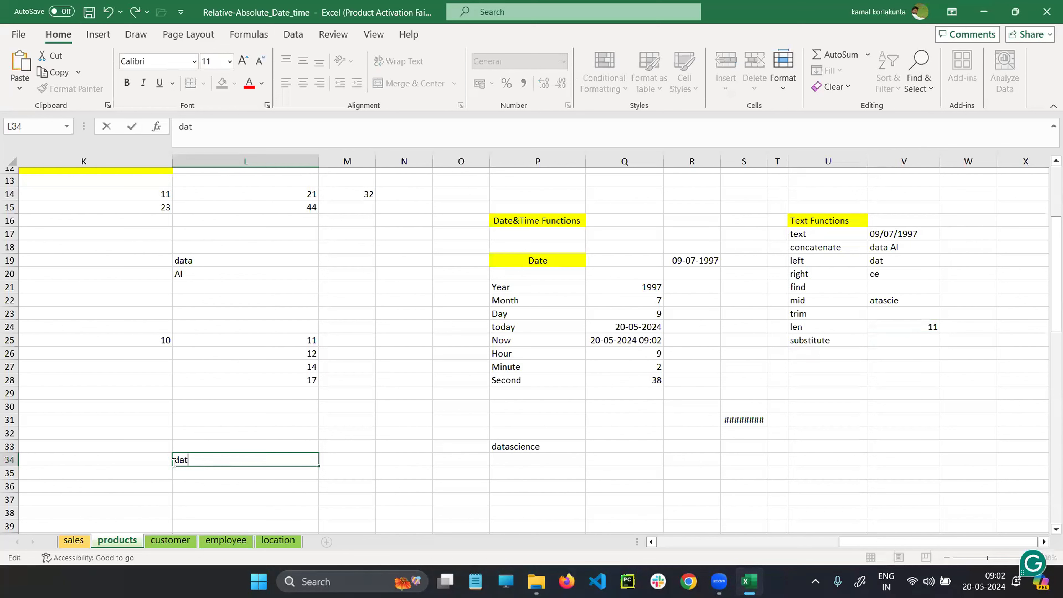
{"action": "type", "text": "ascience"}
{"action": "key", "text": "Return"}
{"action": "key", "text": "Up"}
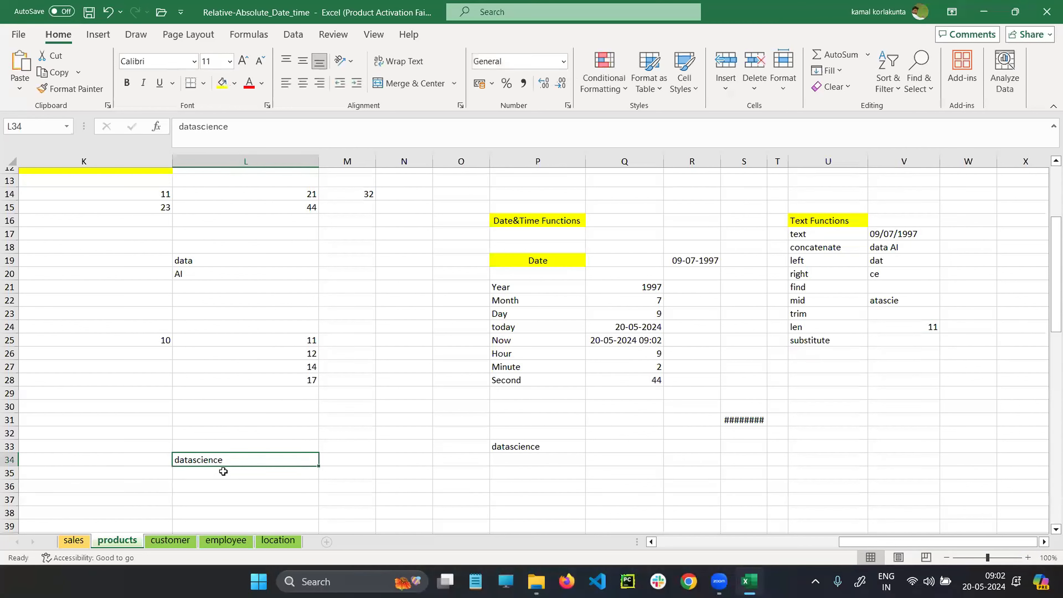
Add leading spaces before datascience in cell L34 and decline the accidental move of the cell onto existing data.
{"action": "double_click", "coordinate": [226, 460]}
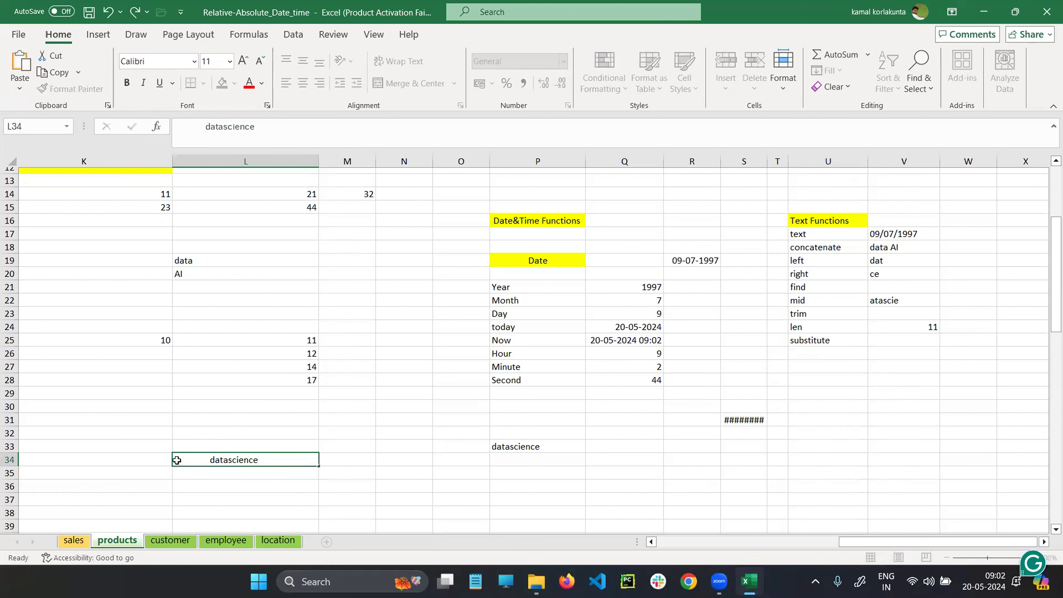
{"action": "key", "text": "Return"}
{"action": "left_click_drag", "start_coordinate": [178, 465], "coordinate": [201, 467]}
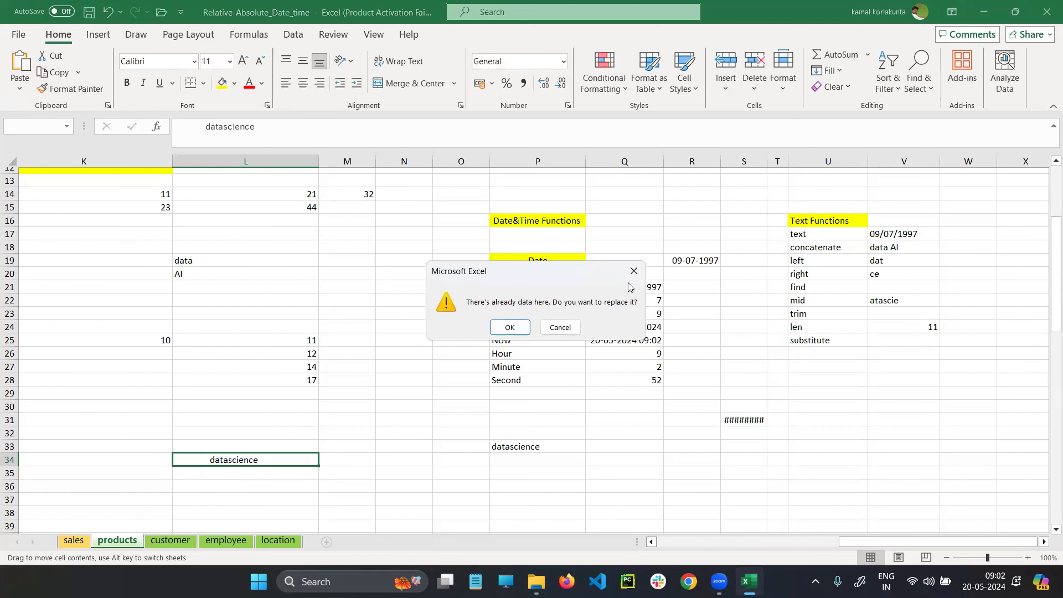
{"action": "left_click", "coordinate": [634, 271]}
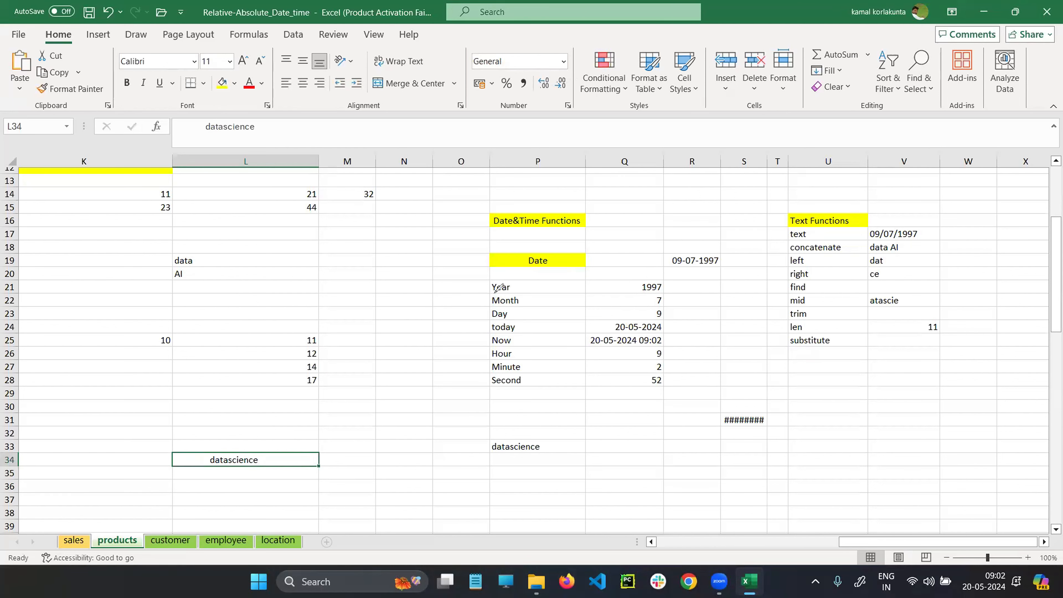
Sketch an ink box above the Text Functions list with a section marked off, an X in the remainder and arrows.
{"action": "mouse_move", "coordinate": [684, 179]}
{"action": "left_mouse_down"}
{"action": "mouse_move", "coordinate": [830, 146]}
{"action": "mouse_move", "coordinate": [967, 191]}
{"action": "mouse_move", "coordinate": [667, 206]}
{"action": "left_mouse_up"}
{"action": "left_click_drag", "start_coordinate": [689, 152], "coordinate": [683, 187]}
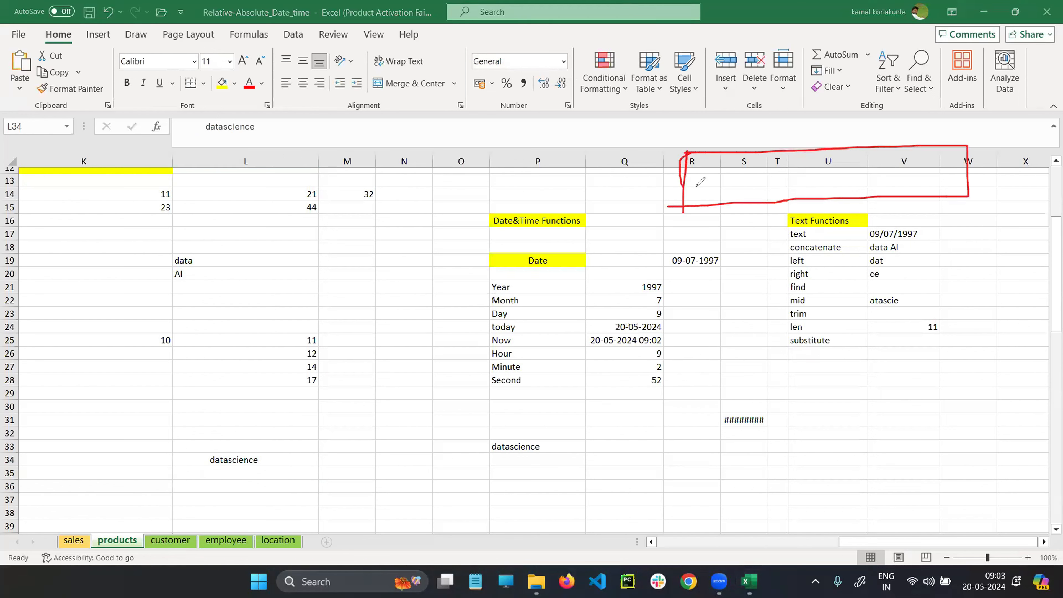
{"action": "mouse_move", "coordinate": [781, 149]}
{"action": "left_mouse_down"}
{"action": "mouse_move", "coordinate": [822, 176]}
{"action": "mouse_move", "coordinate": [813, 196]}
{"action": "left_mouse_up"}
{"action": "left_click_drag", "start_coordinate": [866, 116], "coordinate": [876, 147]}
{"action": "left_click_drag", "start_coordinate": [865, 143], "coordinate": [877, 146]}
{"action": "mouse_move", "coordinate": [880, 163]}
{"action": "left_mouse_down"}
{"action": "mouse_move", "coordinate": [895, 167]}
{"action": "mouse_move", "coordinate": [885, 177]}
{"action": "left_mouse_up"}
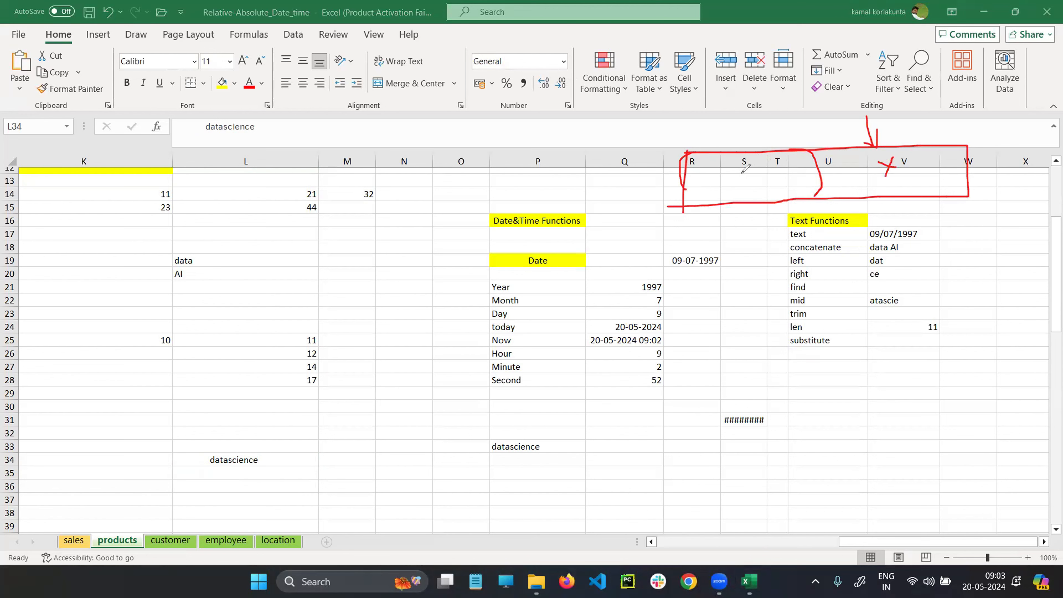
{"action": "mouse_move", "coordinate": [724, 173]}
{"action": "left_mouse_down"}
{"action": "mouse_move", "coordinate": [943, 168]}
{"action": "mouse_move", "coordinate": [933, 171]}
{"action": "left_mouse_up"}
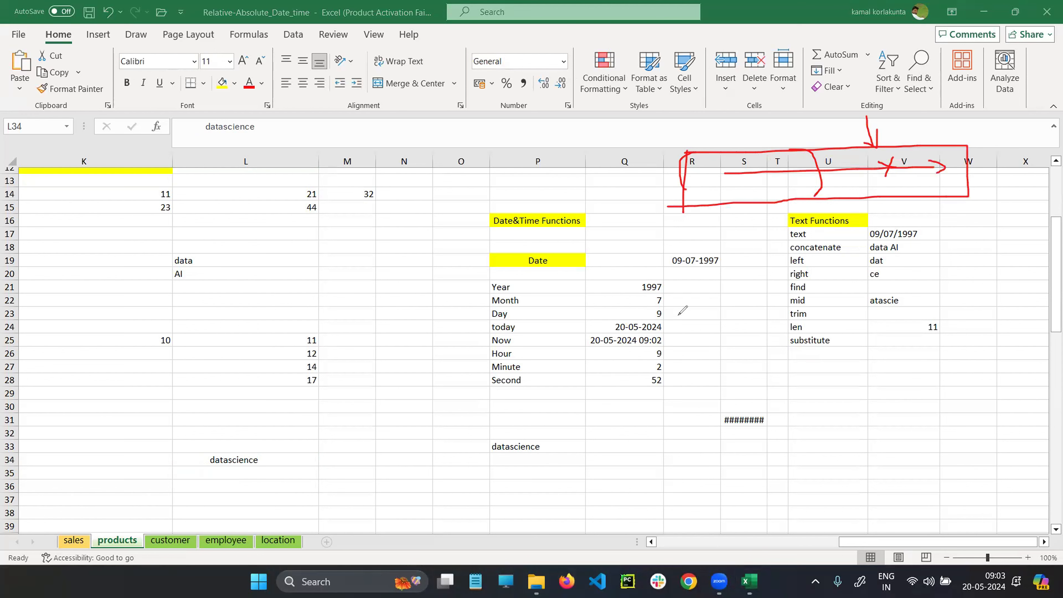
Sketch a second ink box across the mid-to-substitute rows, cross out the space before its text, and clear all ink.
{"action": "mouse_move", "coordinate": [678, 314]}
{"action": "left_mouse_down"}
{"action": "mouse_move", "coordinate": [679, 361]}
{"action": "mouse_move", "coordinate": [961, 294]}
{"action": "mouse_move", "coordinate": [689, 369]}
{"action": "left_mouse_up"}
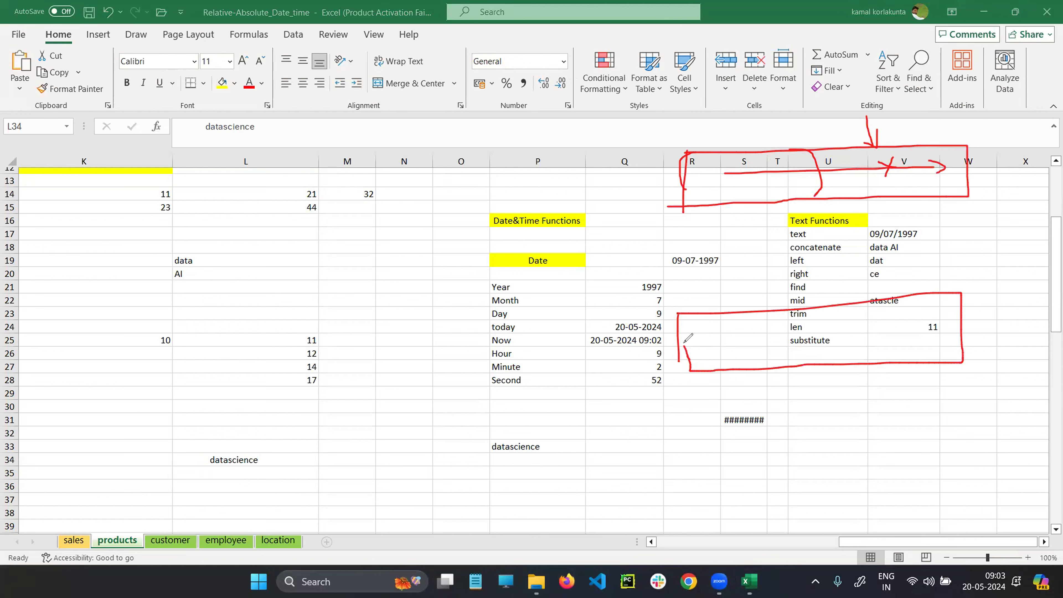
{"action": "mouse_move", "coordinate": [769, 319]}
{"action": "left_mouse_down"}
{"action": "mouse_move", "coordinate": [758, 333]}
{"action": "mouse_move", "coordinate": [772, 349]}
{"action": "left_mouse_up"}
{"action": "left_click", "coordinate": [731, 331]}
{"action": "mouse_move", "coordinate": [701, 340]}
{"action": "left_mouse_down"}
{"action": "mouse_move", "coordinate": [737, 339]}
{"action": "mouse_move", "coordinate": [708, 349]}
{"action": "left_mouse_up"}
{"action": "left_click_drag", "start_coordinate": [732, 332], "coordinate": [726, 350]}
{"action": "left_click_drag", "start_coordinate": [728, 306], "coordinate": [710, 371]}
{"action": "left_click_drag", "start_coordinate": [705, 312], "coordinate": [737, 361]}
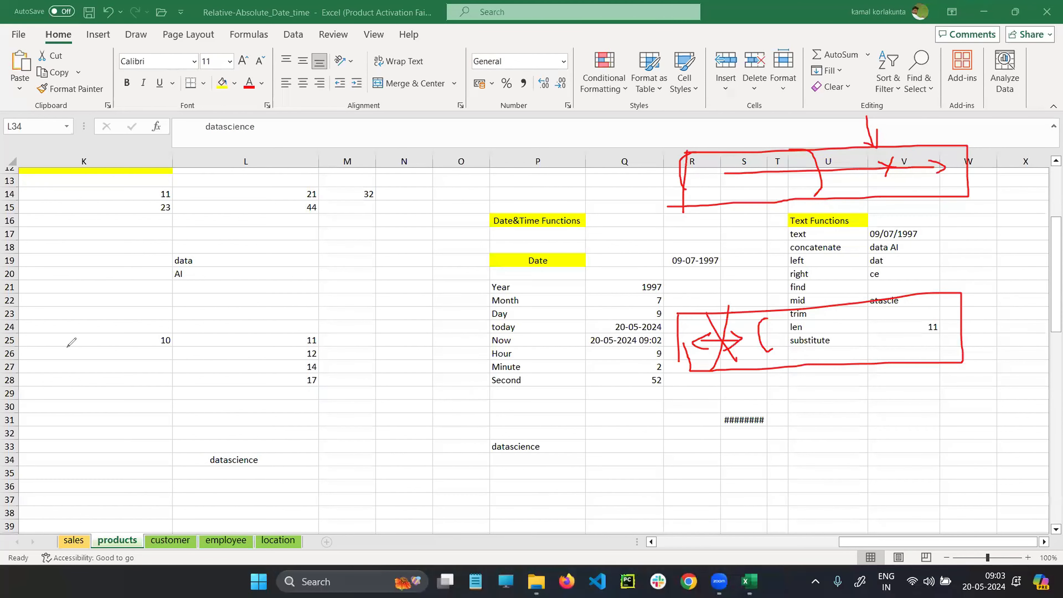
{"action": "left_click", "coordinate": [78, 373]}
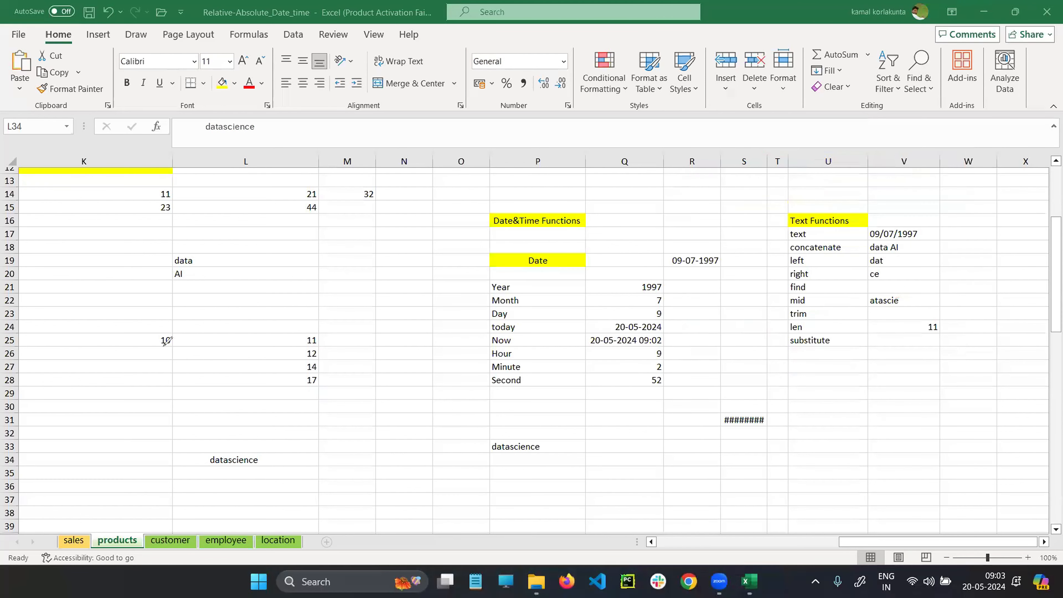
Mark the trailing space after datascience in cell L34 with an ink outline and arrow, strike through the word, and clear the ink.
{"action": "mouse_move", "coordinate": [274, 454]}
{"action": "left_mouse_down"}
{"action": "mouse_move", "coordinate": [315, 468]}
{"action": "mouse_move", "coordinate": [274, 455]}
{"action": "mouse_move", "coordinate": [341, 452]}
{"action": "mouse_move", "coordinate": [330, 465]}
{"action": "left_mouse_up"}
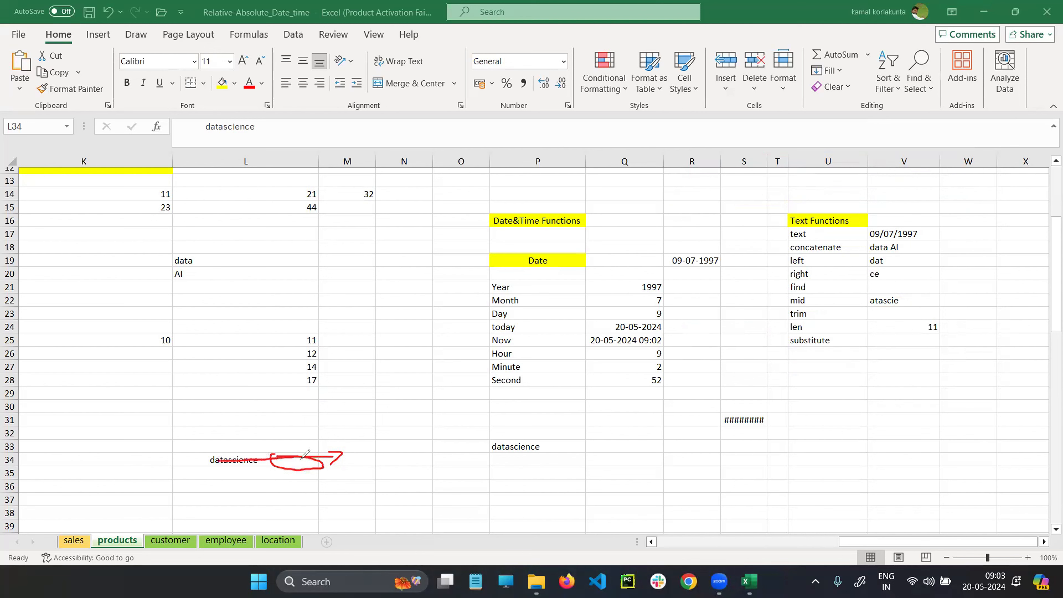
{"action": "mouse_move", "coordinate": [188, 451]}
{"action": "left_mouse_down"}
{"action": "mouse_move", "coordinate": [175, 462]}
{"action": "mouse_move", "coordinate": [186, 457]}
{"action": "left_mouse_up"}
{"action": "left_click", "coordinate": [51, 263]}
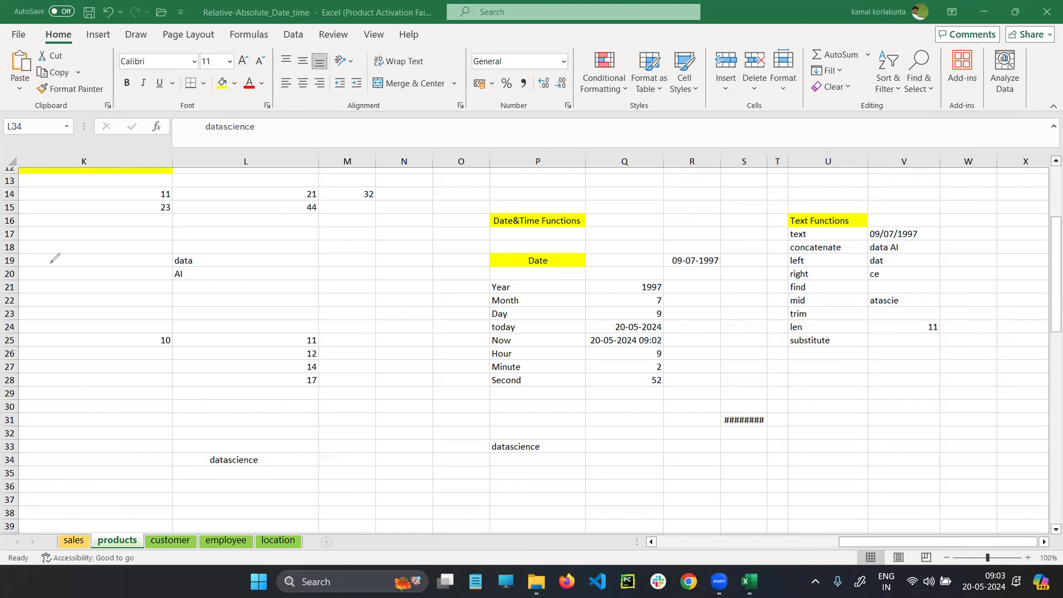
Enter =trim(L34) in cell V23 beside the trim label and compare it with the source text in L34.
{"action": "left_click", "coordinate": [887, 312]}
{"action": "type", "text": "=t"}
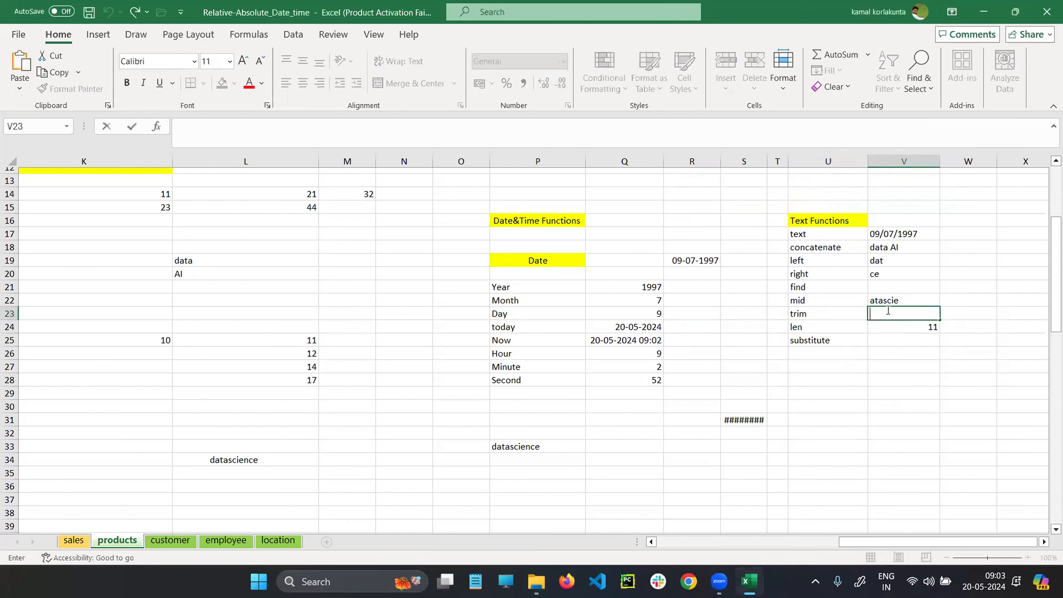
{"action": "type", "text": "rim()"}
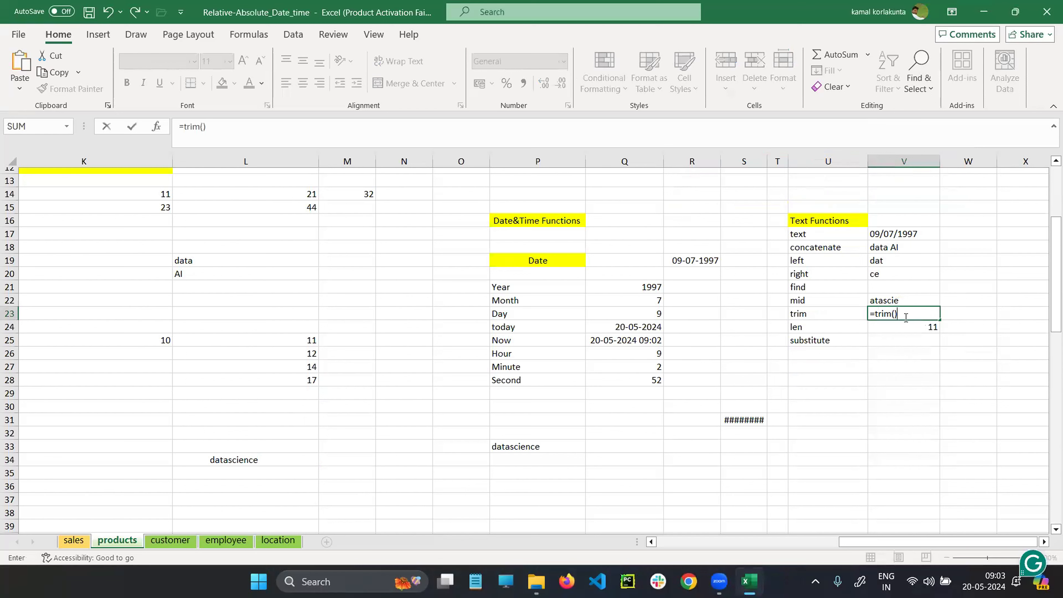
{"action": "left_click", "coordinate": [895, 313]}
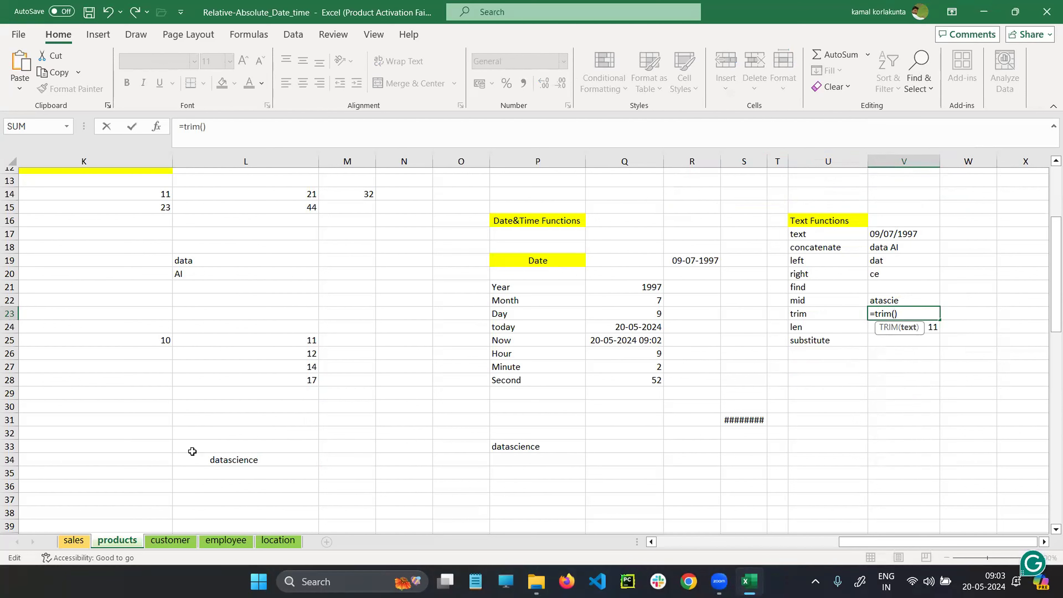
{"action": "left_click", "coordinate": [236, 460]}
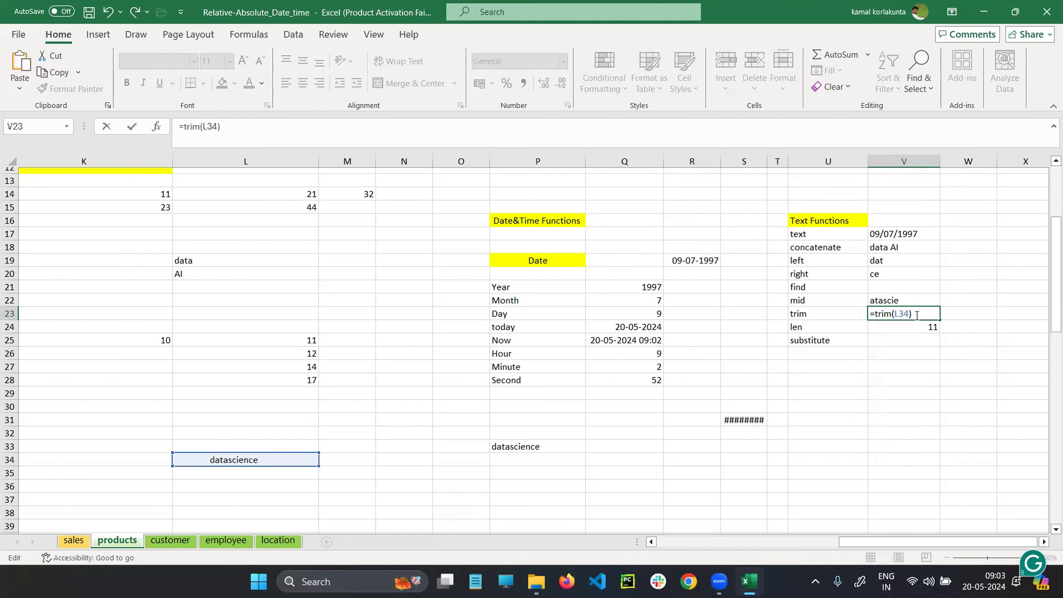
{"action": "key", "text": "Return"}
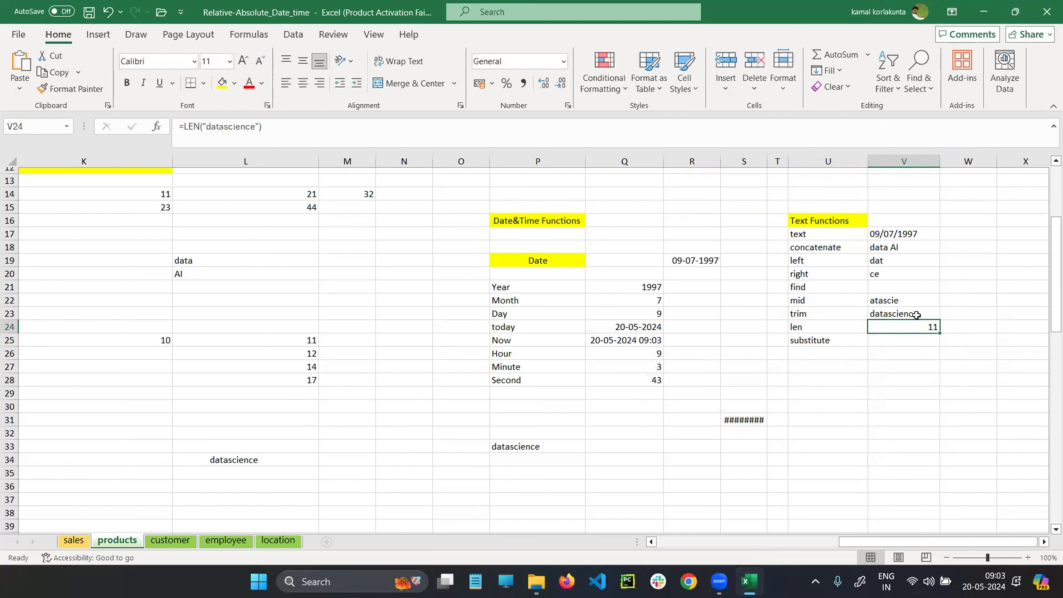
{"action": "left_click", "coordinate": [916, 314]}
{"action": "left_click", "coordinate": [184, 461]}
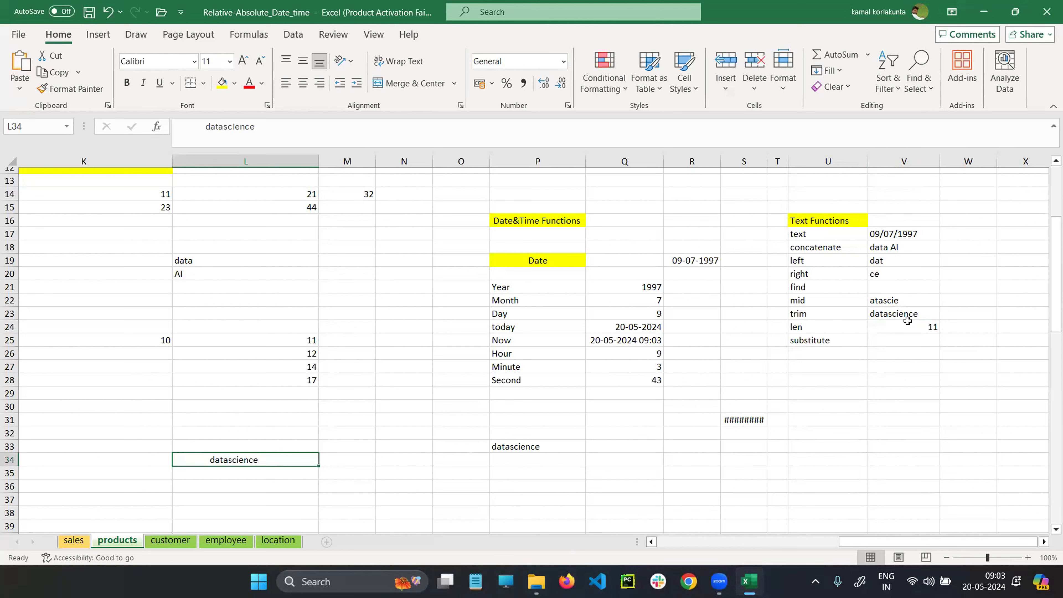
{"action": "left_click", "coordinate": [825, 287]}
{"action": "left_click", "coordinate": [910, 287]}
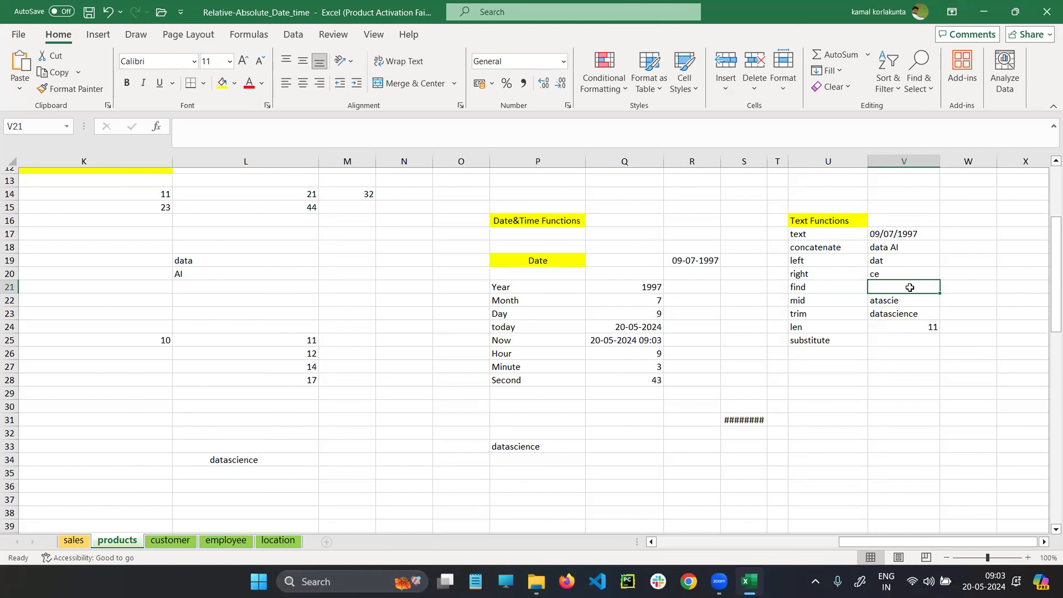
{"action": "double_click", "coordinate": [910, 288]}
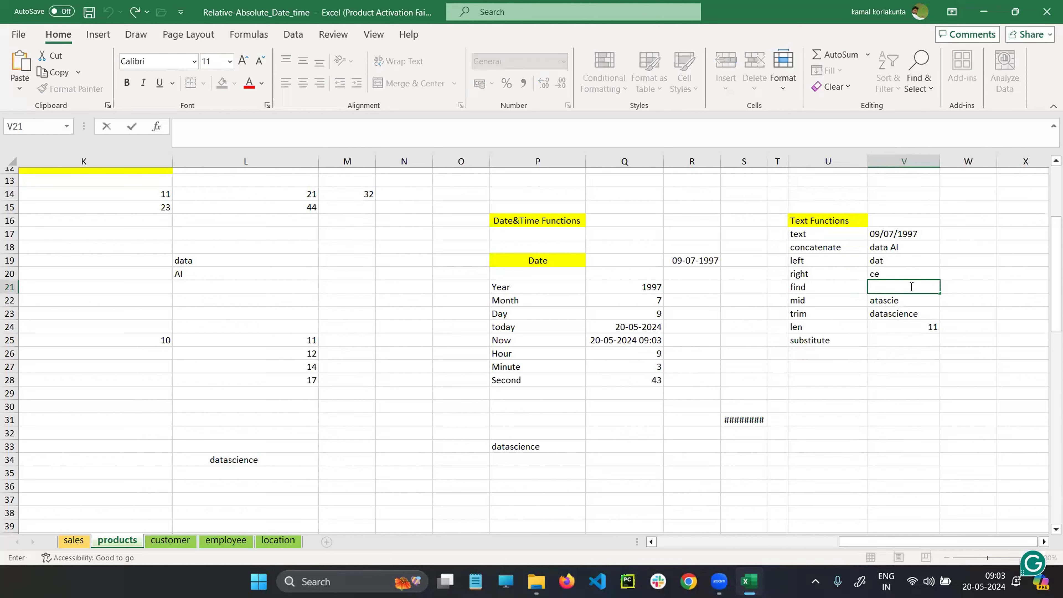
{"action": "type", "text": "=find"}
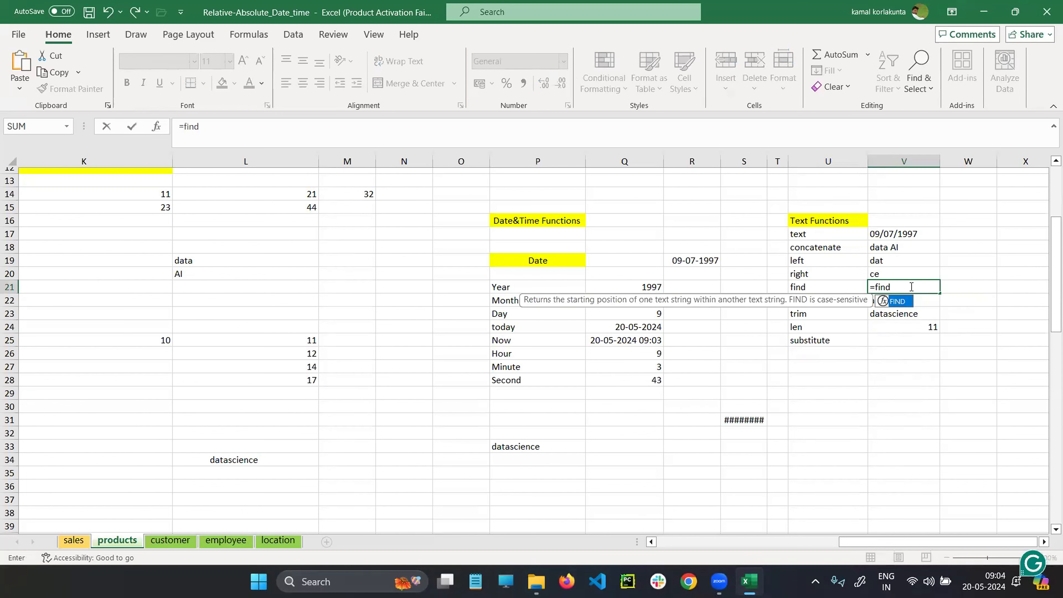
{"action": "type", "text": "()"}
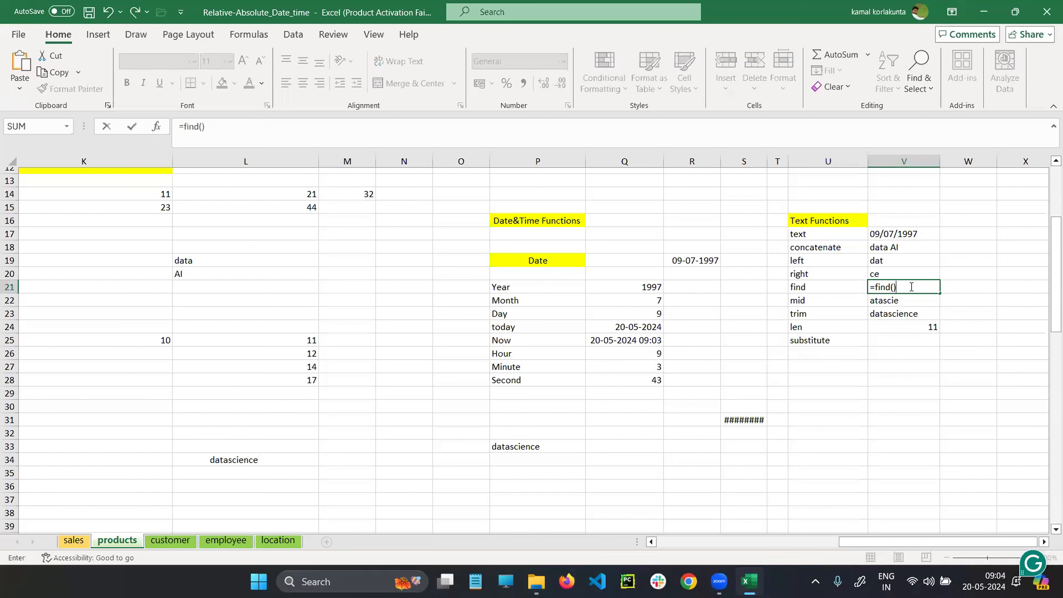
{"action": "left_click", "coordinate": [893, 287]}
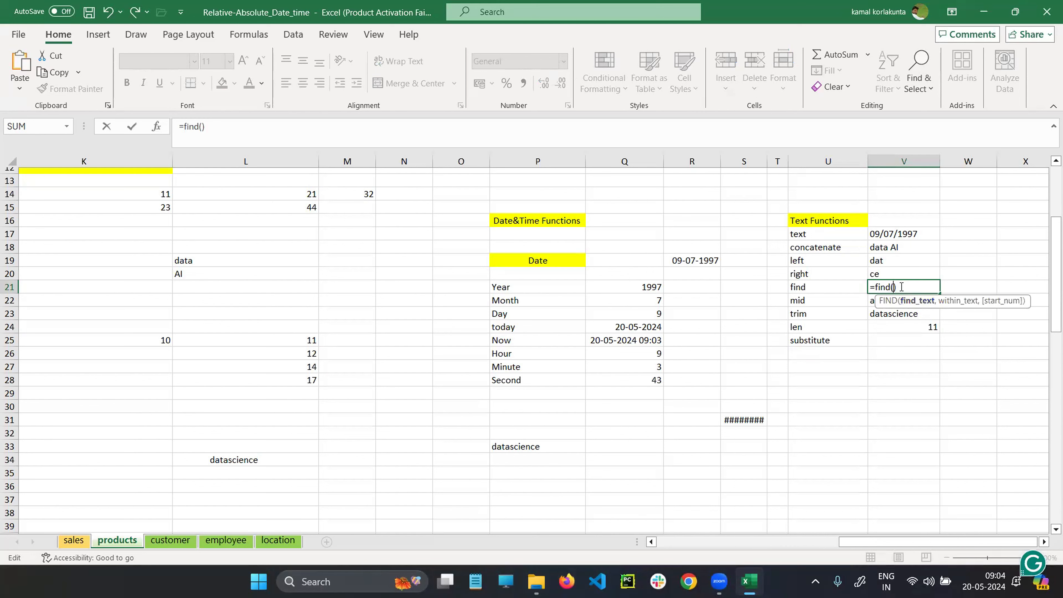
{"action": "left_click", "coordinate": [901, 287]}
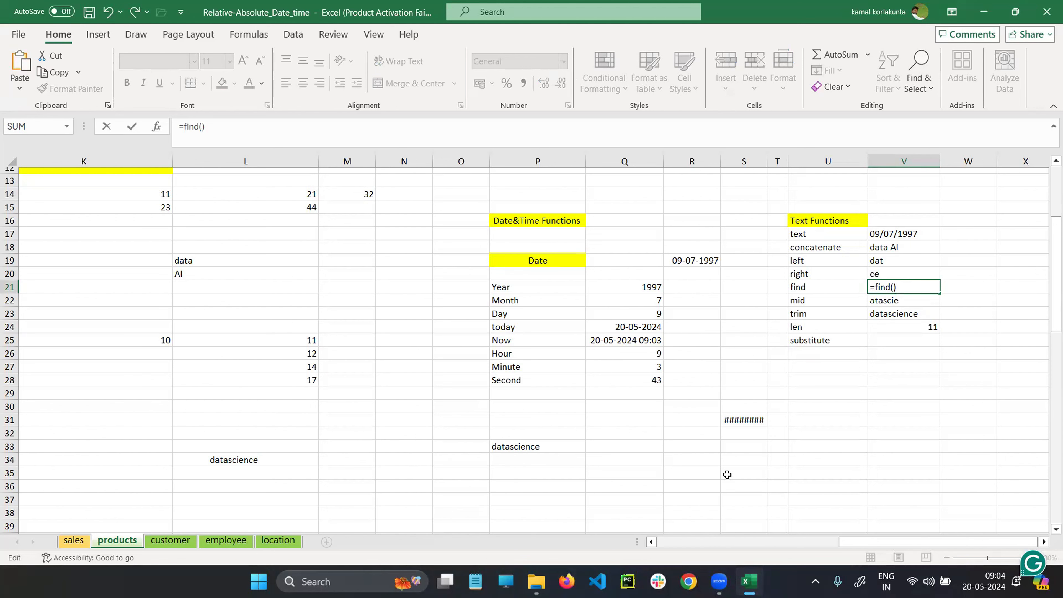
{"action": "key", "text": "Return"}
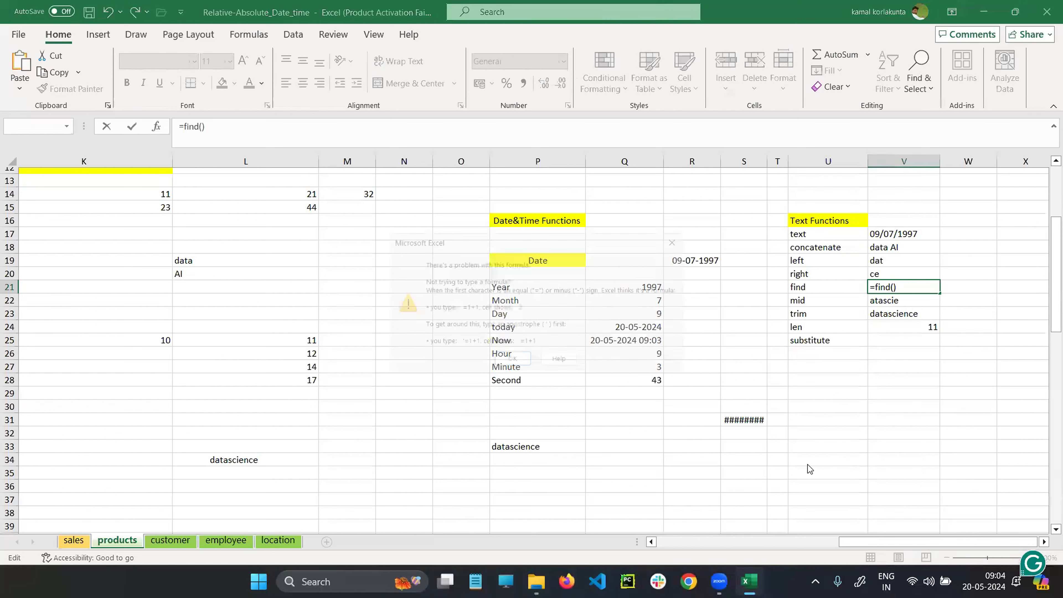
{"action": "left_click", "coordinate": [688, 235]}
{"action": "left_click", "coordinate": [810, 500]}
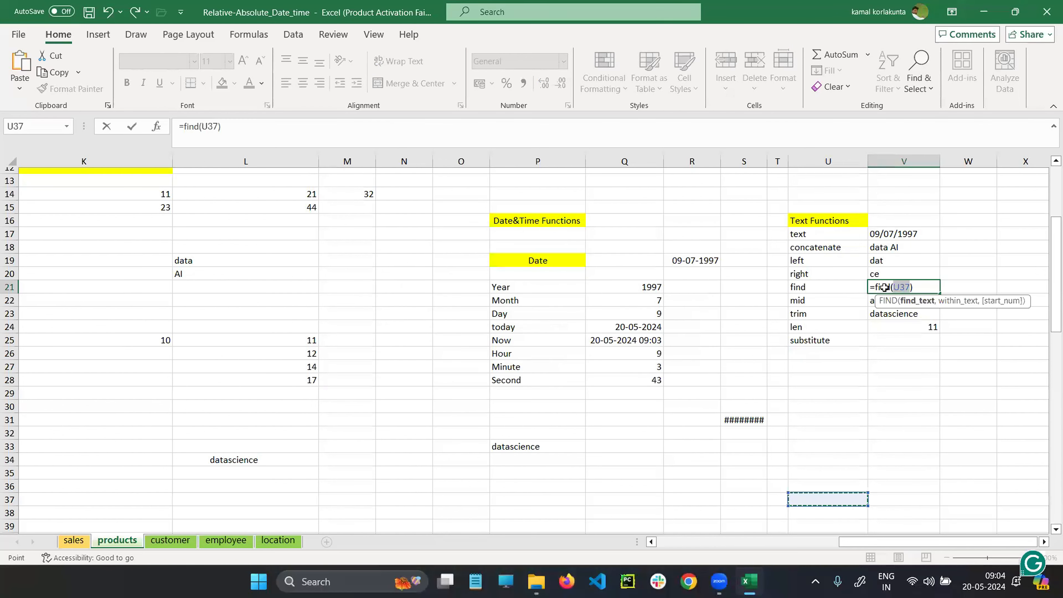
{"action": "left_click_drag", "start_coordinate": [914, 287], "coordinate": [870, 285]}
{"action": "key", "text": "BackSpace"}
Enter america in cell S35 as the sample word for the FIND function.
{"action": "left_click", "coordinate": [744, 473]}
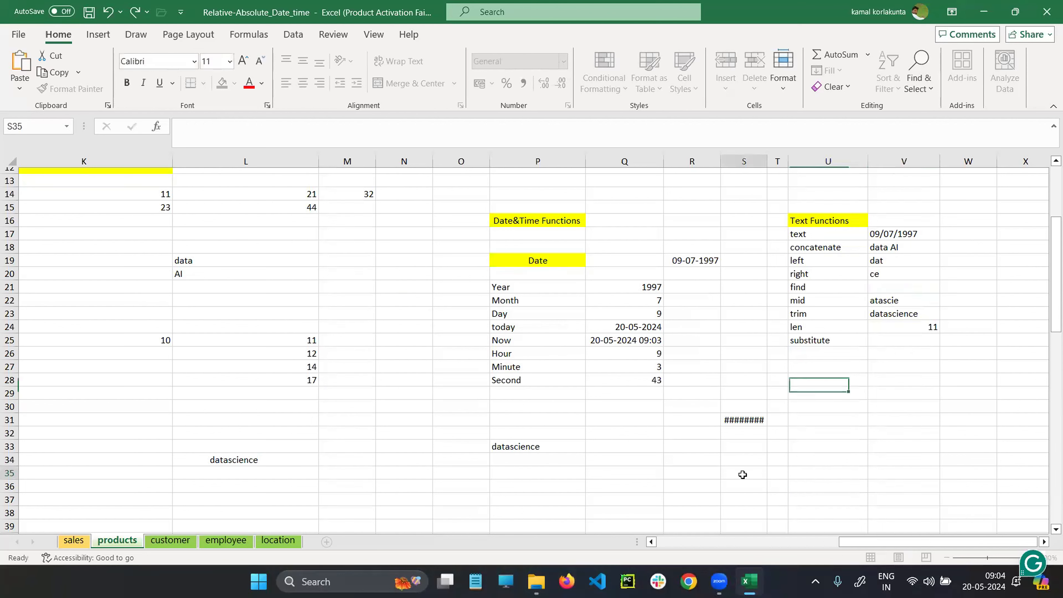
{"action": "type", "text": "=am"}
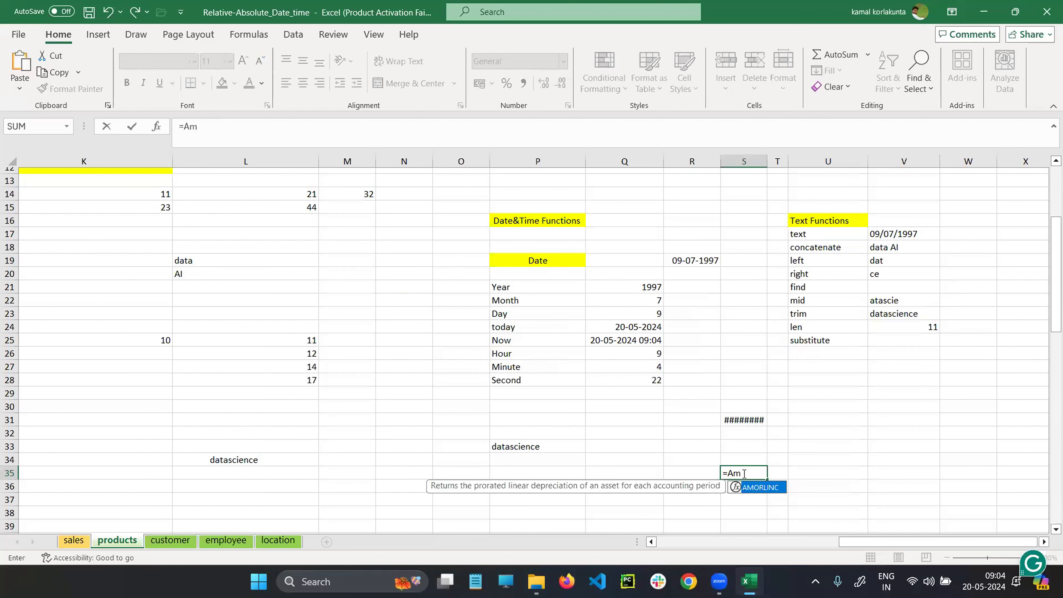
{"action": "key", "text": "BackSpace"}
{"action": "key", "text": "BackSpace"}
{"action": "key", "text": "BackSpace"}
{"action": "type", "text": "america"}
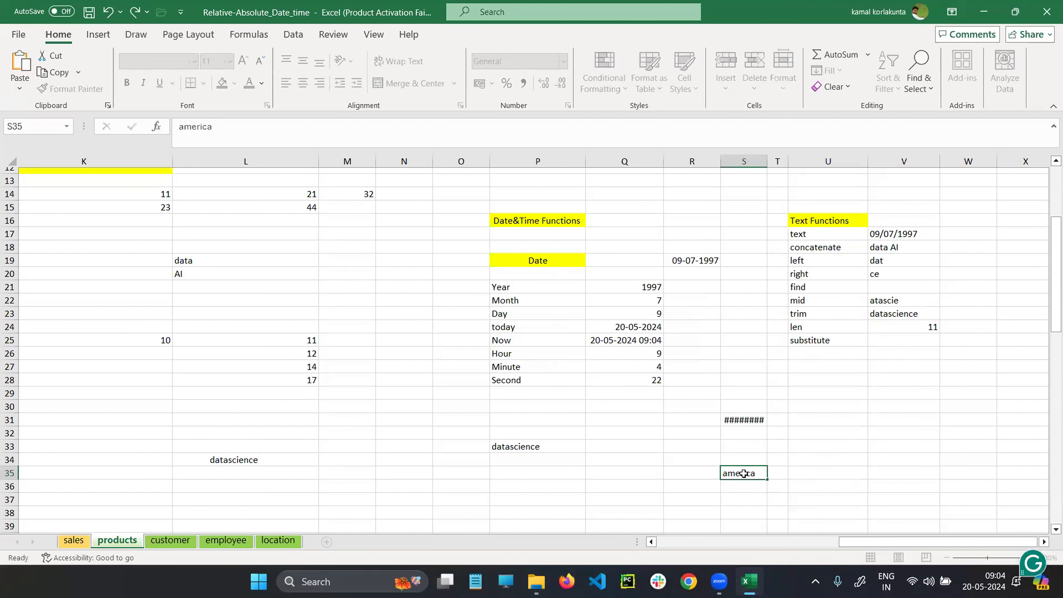
{"action": "key", "text": "Return"}
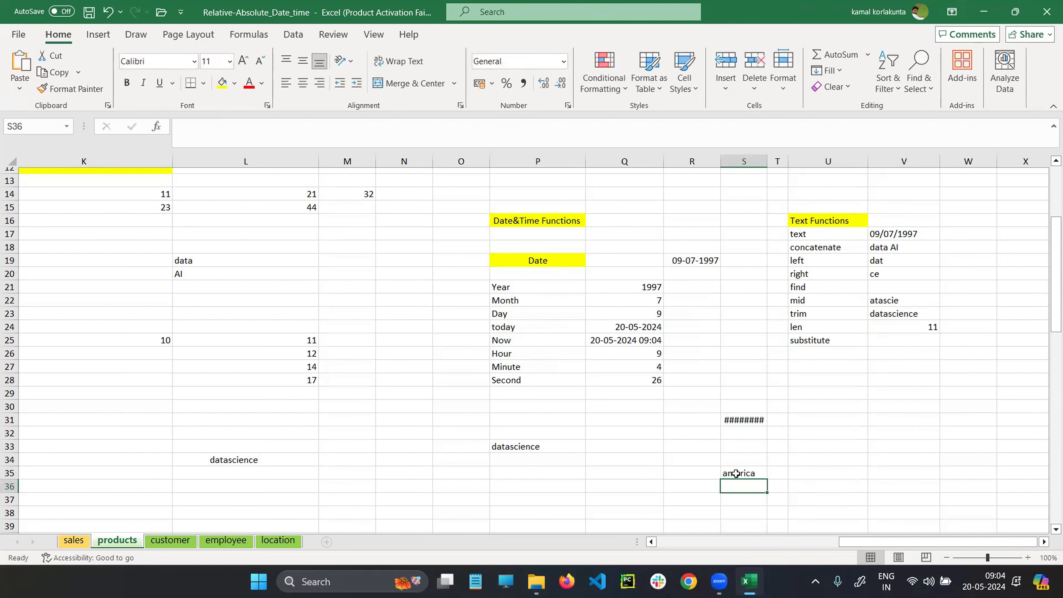
{"action": "left_click", "coordinate": [747, 472]}
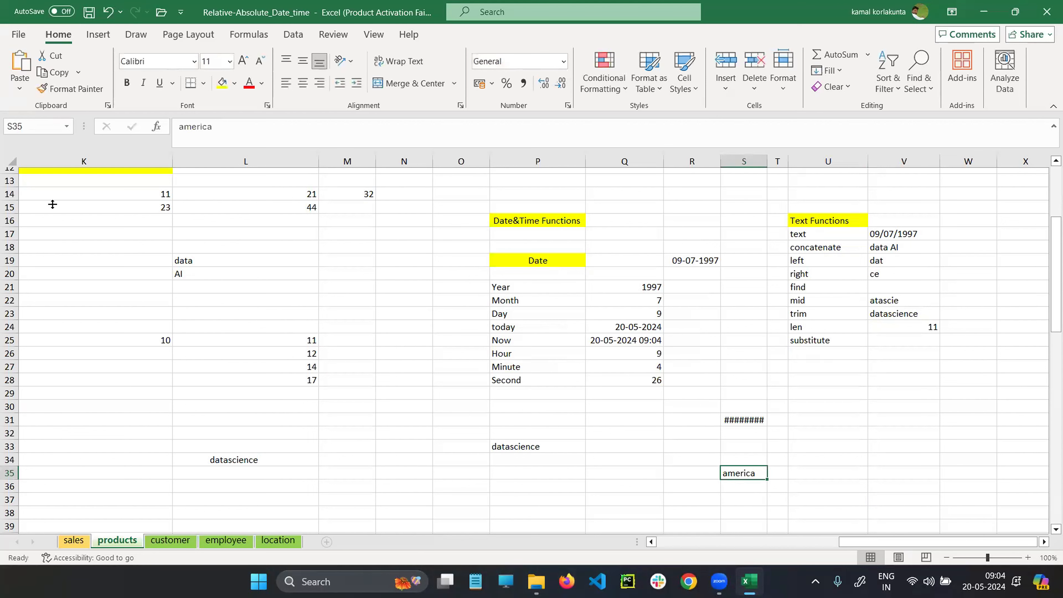
Handwrite America in ink across the lower rows and draw an arrow with a question mark below the letter m.
{"action": "left_click_drag", "start_coordinate": [323, 514], "coordinate": [361, 522]}
{"action": "mouse_move", "coordinate": [305, 487]}
{"action": "left_mouse_down"}
{"action": "mouse_move", "coordinate": [360, 458]}
{"action": "mouse_move", "coordinate": [407, 470]}
{"action": "mouse_move", "coordinate": [454, 426]}
{"action": "mouse_move", "coordinate": [473, 430]}
{"action": "left_mouse_up"}
{"action": "left_click", "coordinate": [470, 426]}
{"action": "left_click_drag", "start_coordinate": [472, 416], "coordinate": [483, 414]}
{"action": "mouse_move", "coordinate": [528, 404]}
{"action": "left_mouse_down"}
{"action": "mouse_move", "coordinate": [532, 422]}
{"action": "mouse_move", "coordinate": [598, 415]}
{"action": "left_mouse_up"}
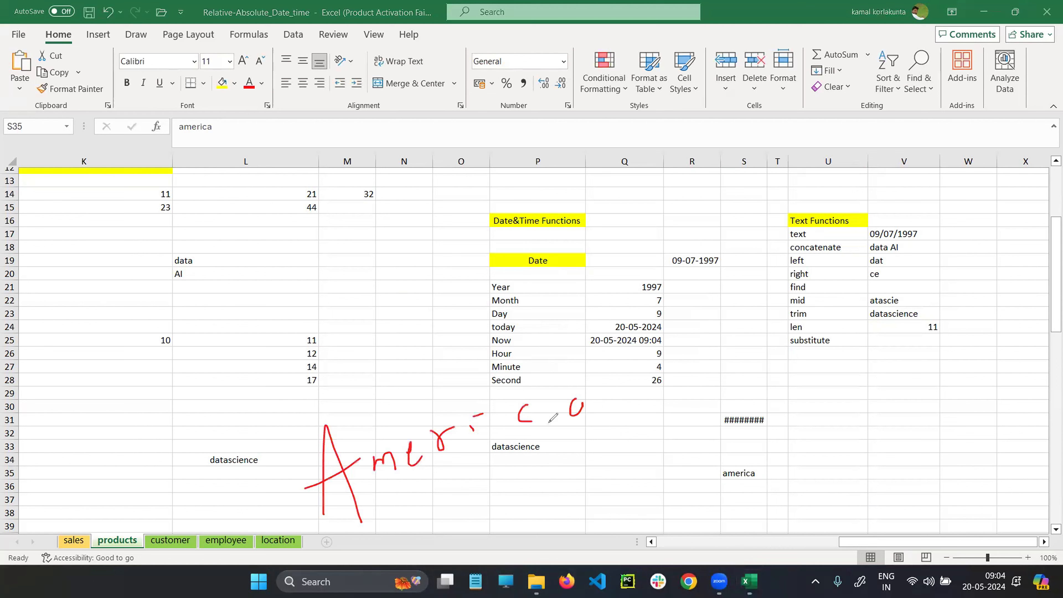
{"action": "mouse_move", "coordinate": [390, 481]}
{"action": "left_mouse_down"}
{"action": "mouse_move", "coordinate": [398, 526]}
{"action": "mouse_move", "coordinate": [404, 504]}
{"action": "mouse_move", "coordinate": [429, 540]}
{"action": "left_mouse_up"}
Enter =find("m",S35) in cell V21 beside the find label to locate the letter m in america.
{"action": "left_click", "coordinate": [889, 285]}
{"action": "double_click", "coordinate": [889, 286]}
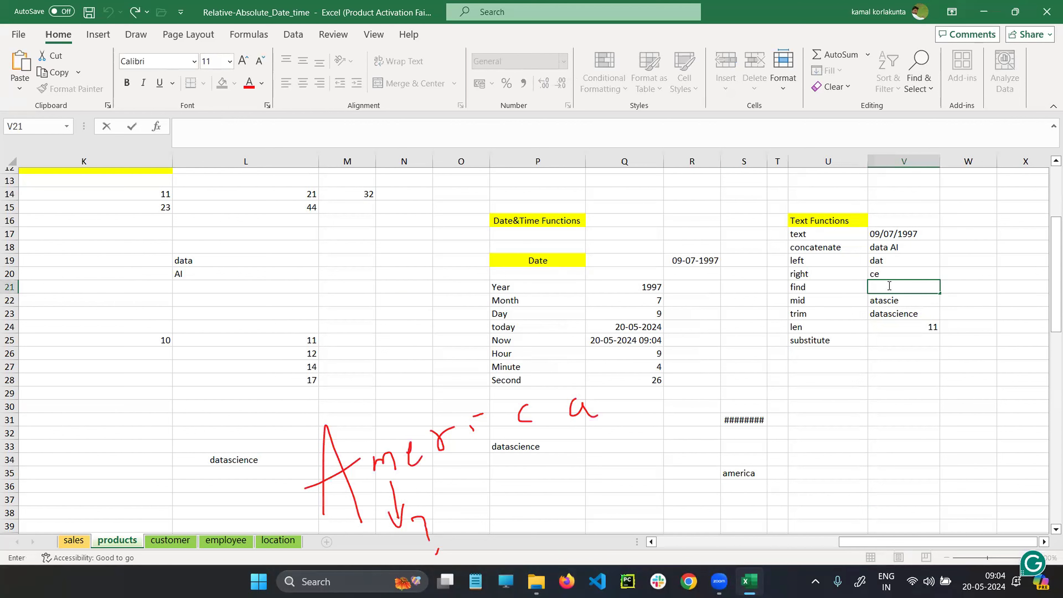
{"action": "type", "text": "=find()"}
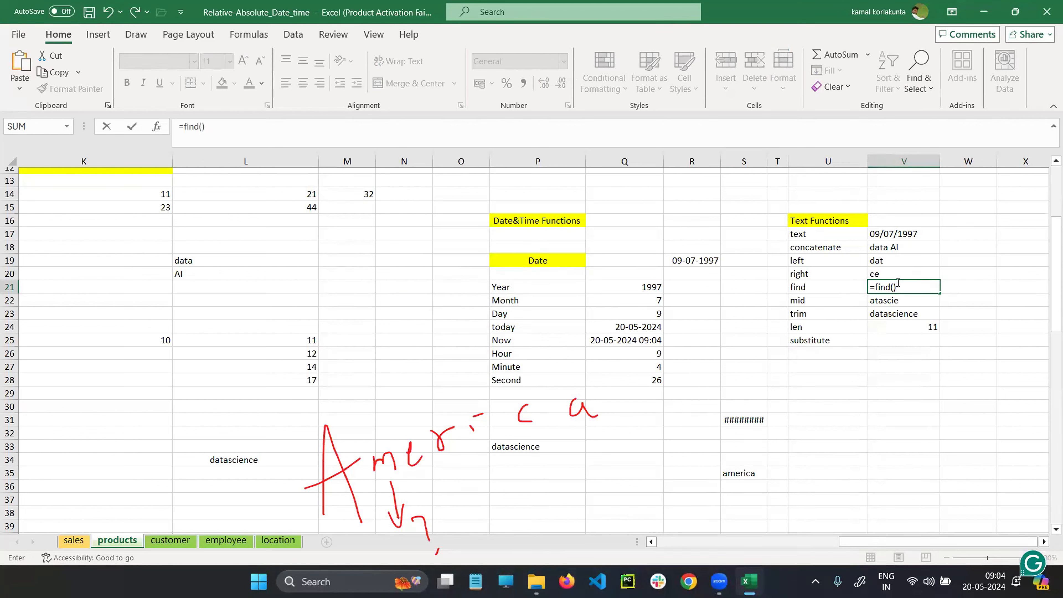
{"action": "left_click", "coordinate": [893, 286]}
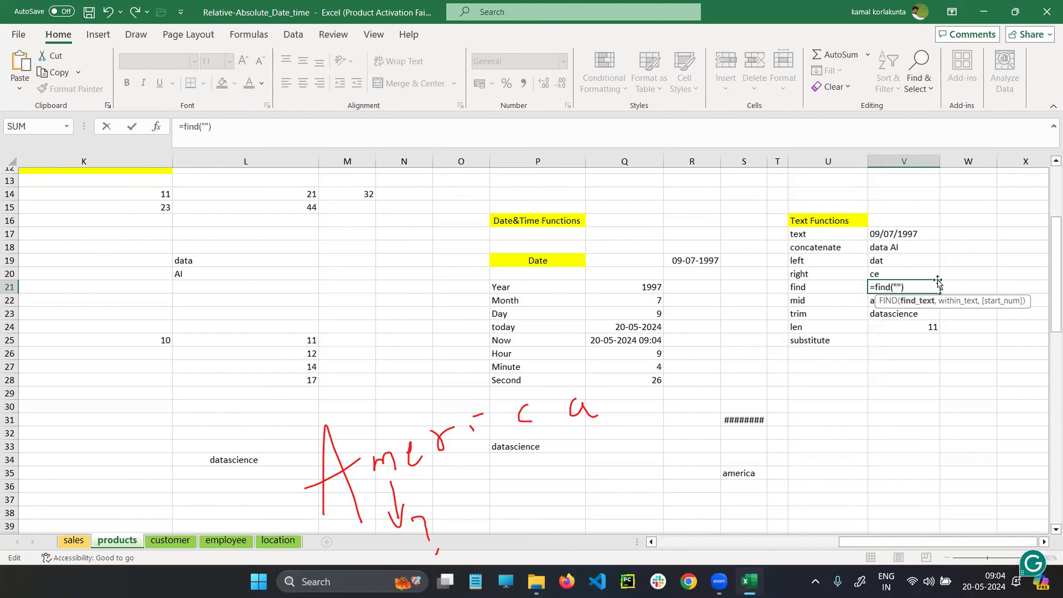
{"action": "type", "text": "m\","}
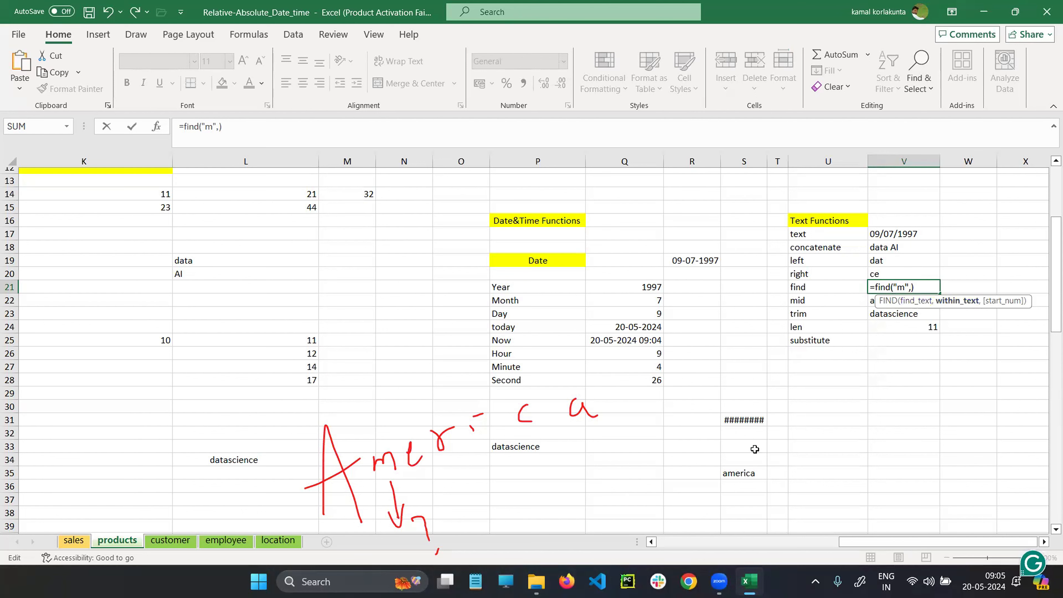
{"action": "left_click", "coordinate": [727, 473]}
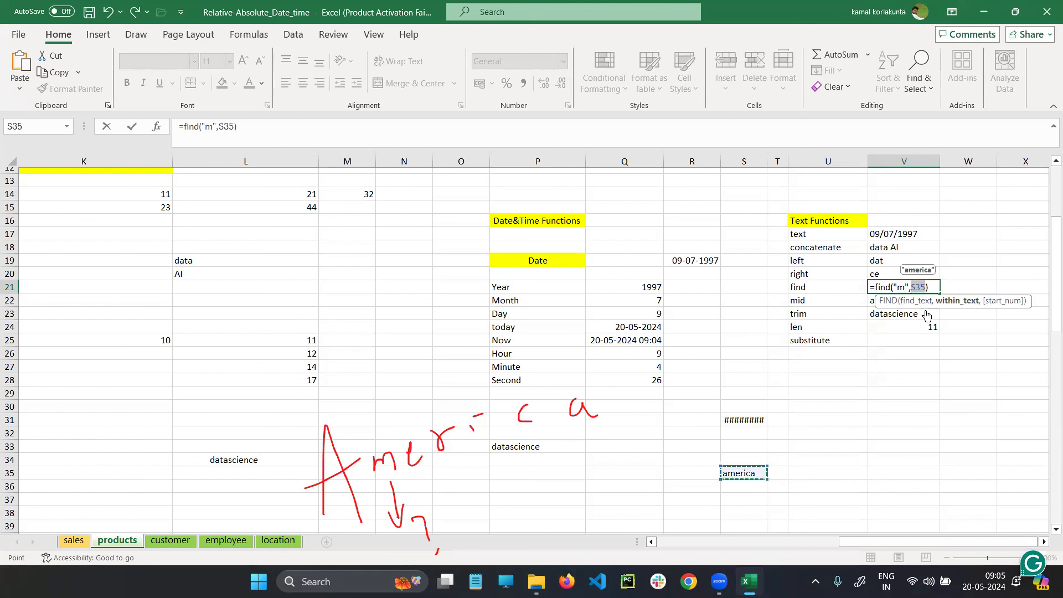
{"action": "left_click", "coordinate": [928, 288]}
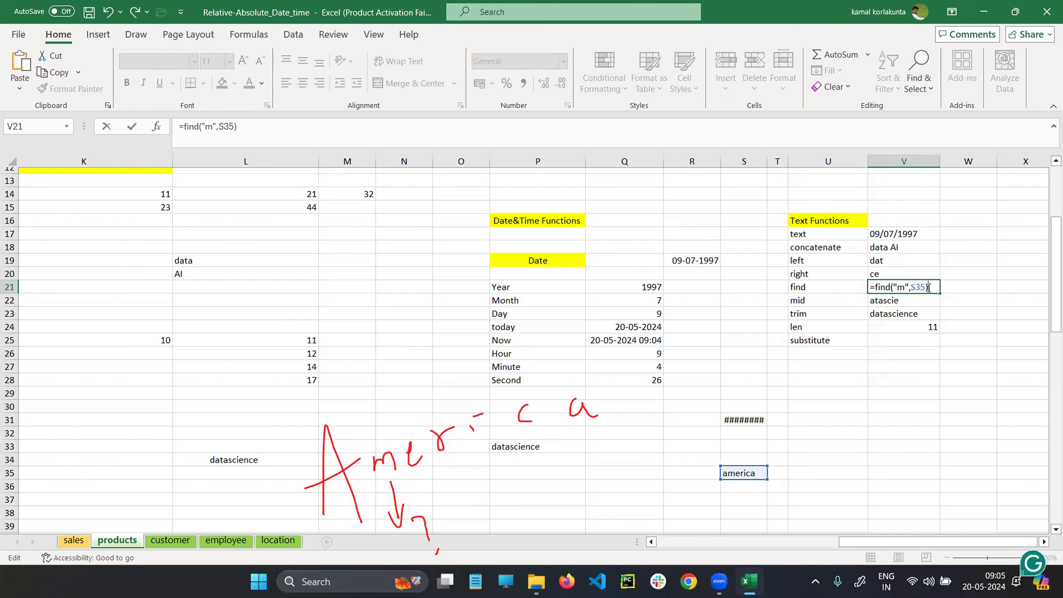
{"action": "key", "text": "Return"}
{"action": "left_click", "coordinate": [927, 289]}
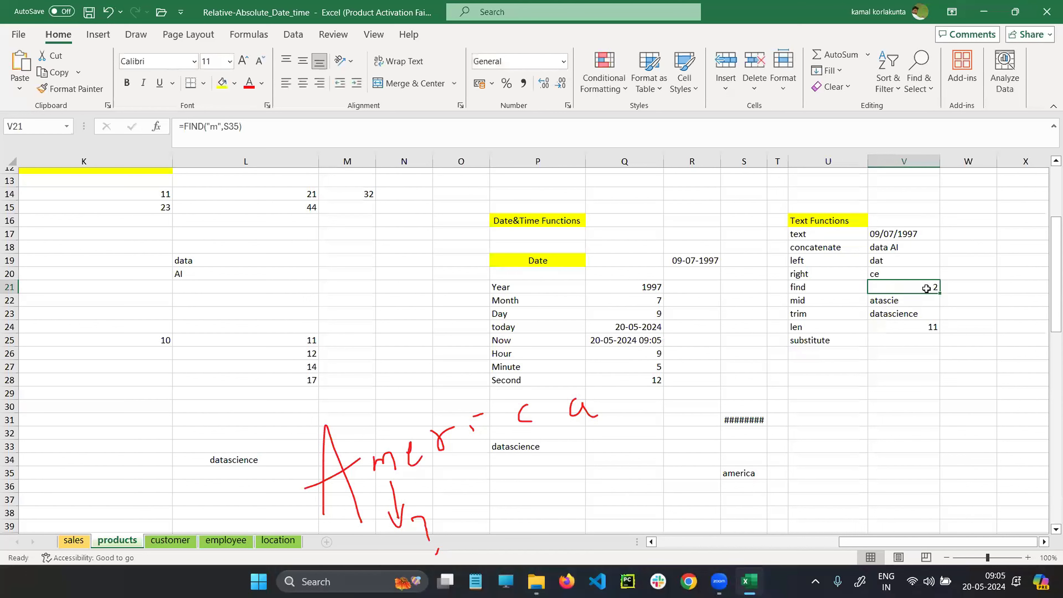
Number the first three handwritten letters 1 to 3 in ink, circle the m with its 2, and clear all ink.
{"action": "left_click", "coordinate": [46, 185]}
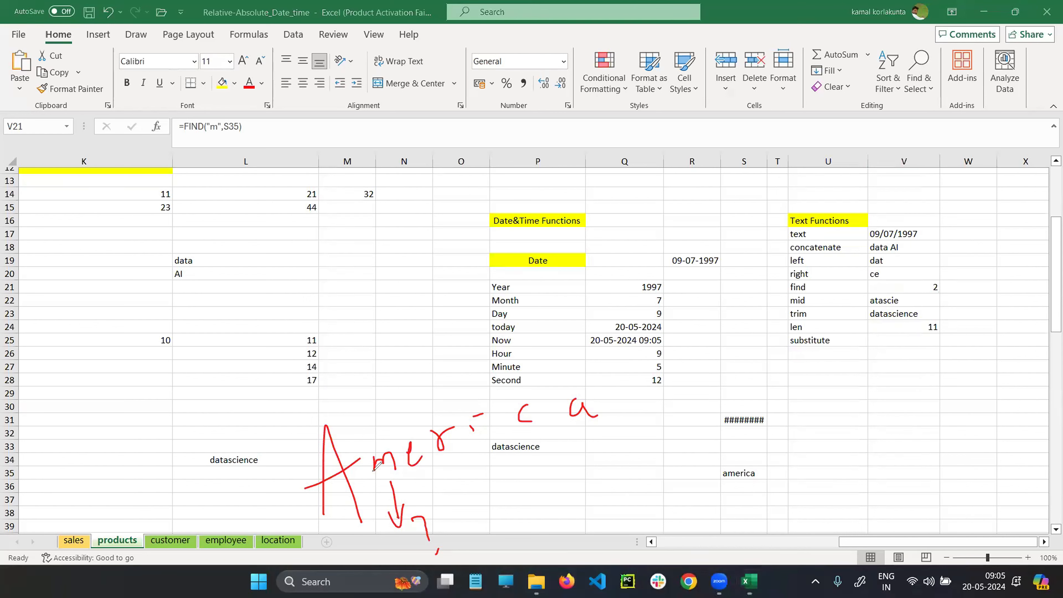
{"action": "left_click_drag", "start_coordinate": [318, 398], "coordinate": [320, 434]}
{"action": "left_click_drag", "start_coordinate": [363, 404], "coordinate": [369, 452]}
{"action": "mouse_move", "coordinate": [330, 367]}
{"action": "left_mouse_down"}
{"action": "mouse_move", "coordinate": [337, 391]}
{"action": "mouse_move", "coordinate": [375, 379]}
{"action": "left_mouse_up"}
{"action": "left_click_drag", "start_coordinate": [403, 403], "coordinate": [401, 442]}
{"action": "mouse_move", "coordinate": [408, 359]}
{"action": "left_mouse_down"}
{"action": "mouse_move", "coordinate": [389, 544]}
{"action": "mouse_move", "coordinate": [370, 372]}
{"action": "left_mouse_up"}
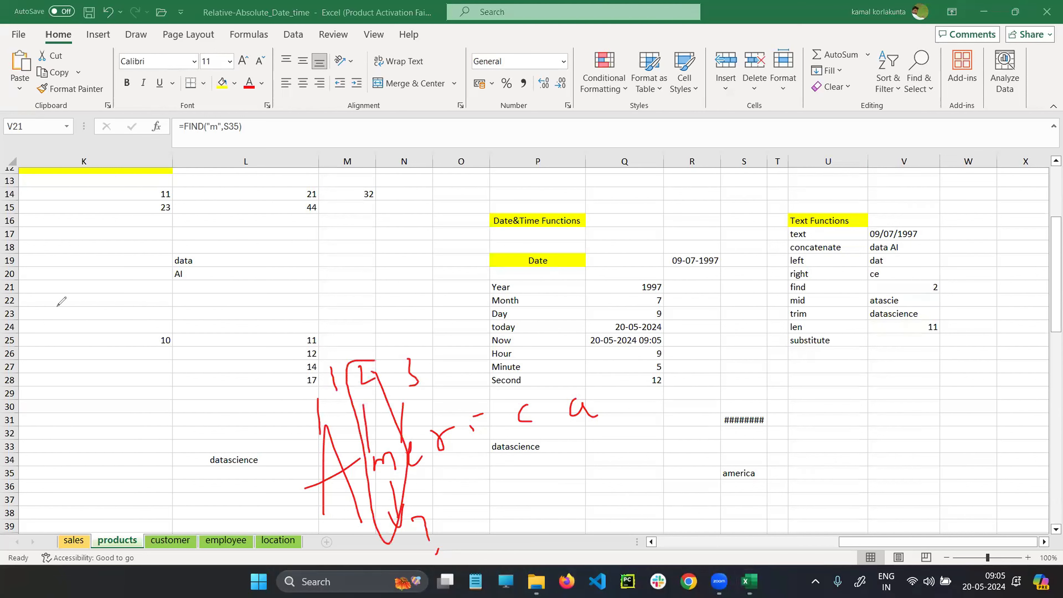
{"action": "left_click", "coordinate": [46, 128]}
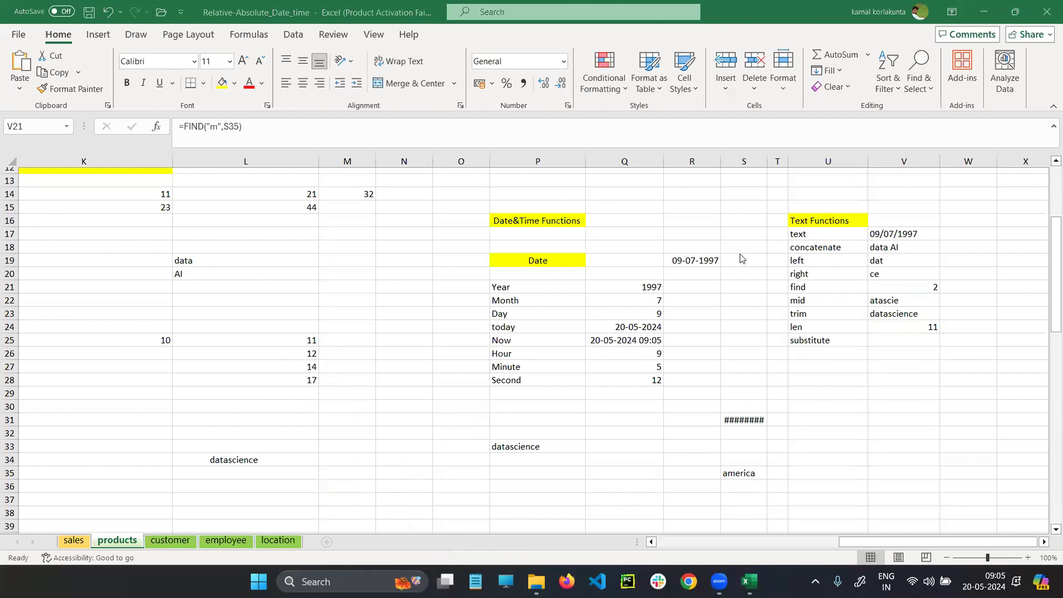
Start a SUBSTITUTE formula in cell V25 beside the substitute label, with cell S35 as its text.
{"action": "left_click", "coordinate": [879, 289]}
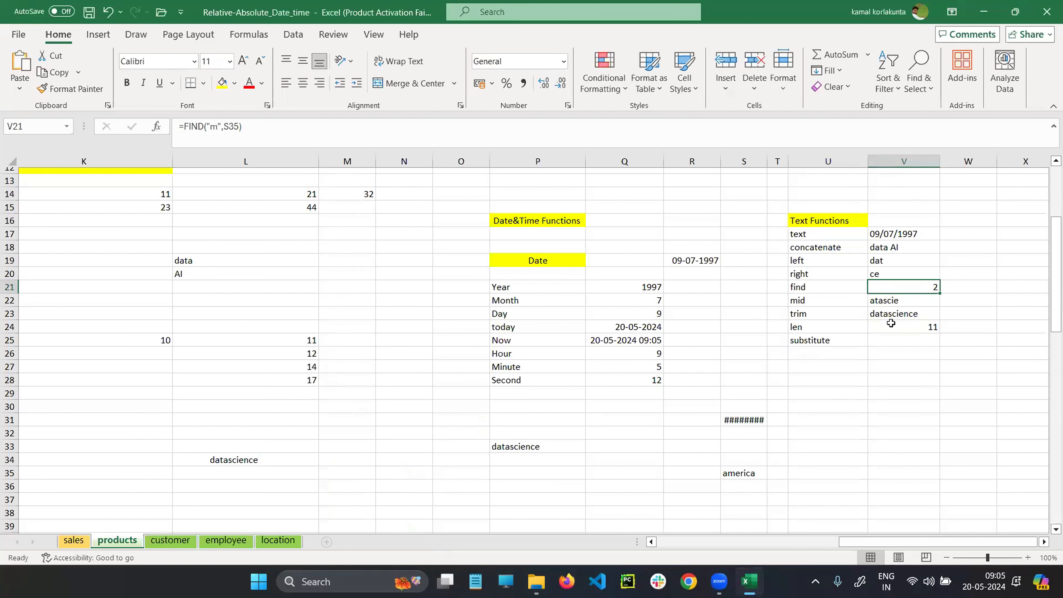
{"action": "left_click", "coordinate": [896, 343]}
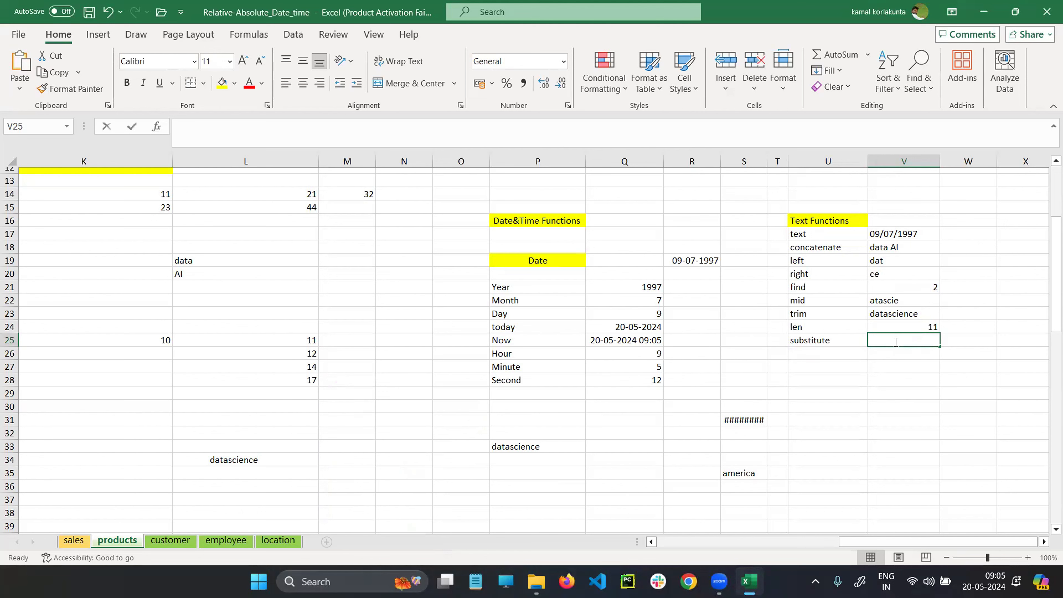
{"action": "left_click", "coordinate": [737, 478]}
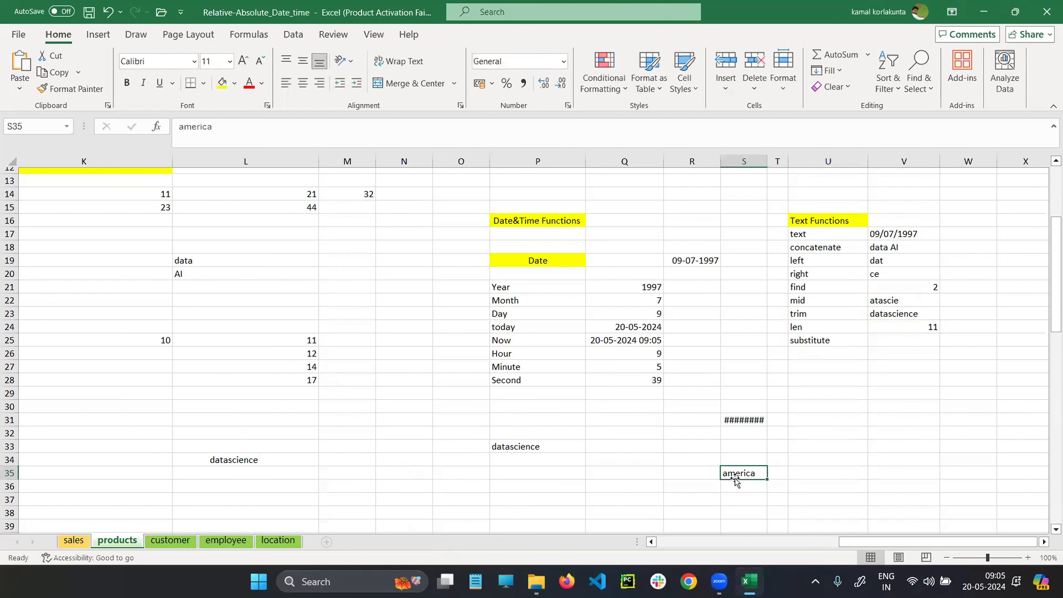
{"action": "left_click", "coordinate": [894, 345]}
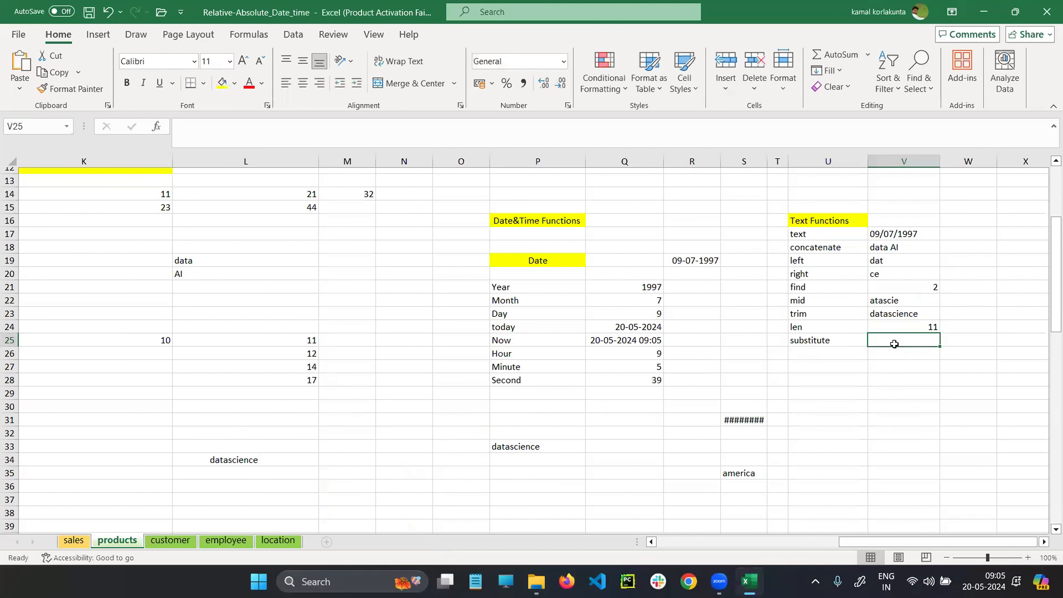
{"action": "double_click", "coordinate": [896, 341]}
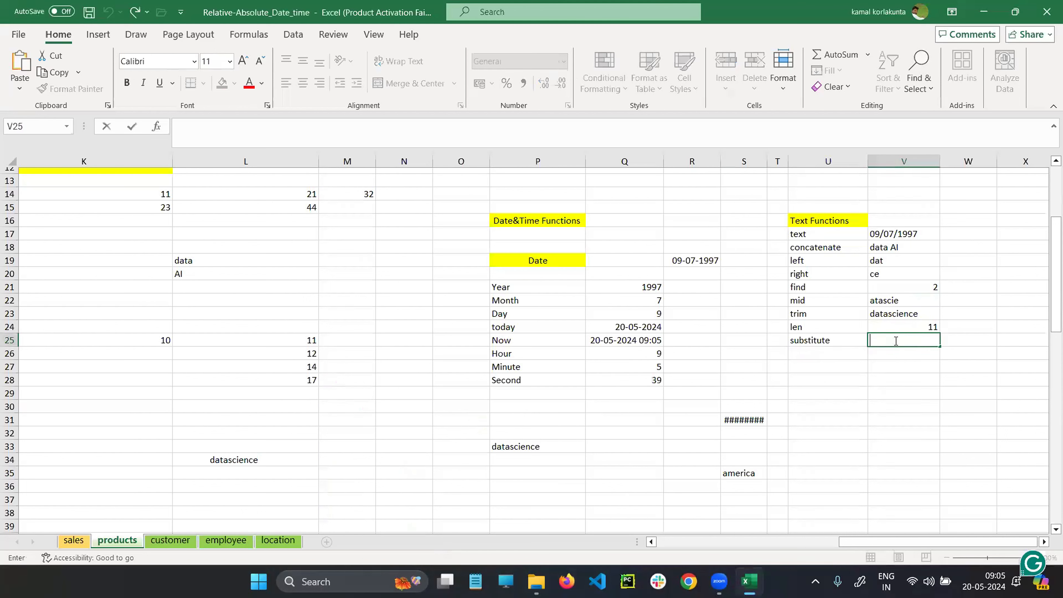
{"action": "type", "text": "="}
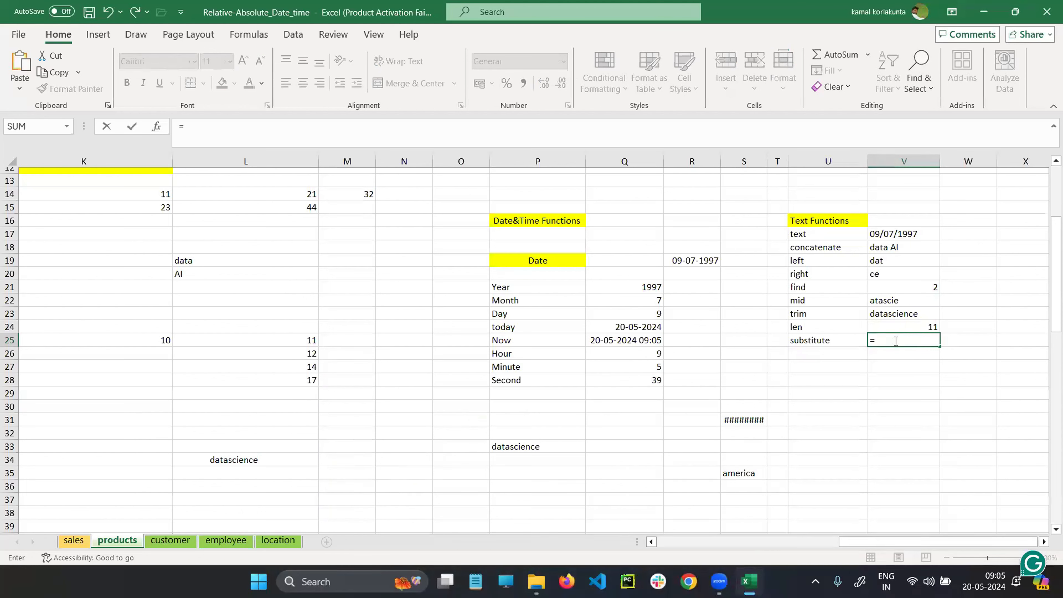
{"action": "type", "text": "substitute"}
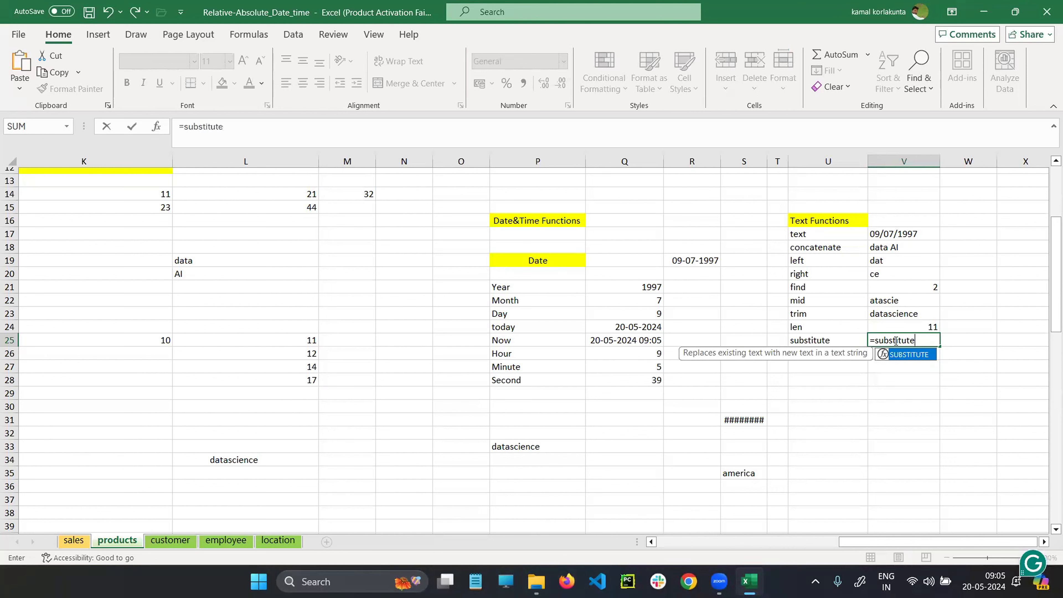
{"action": "type", "text": "()"}
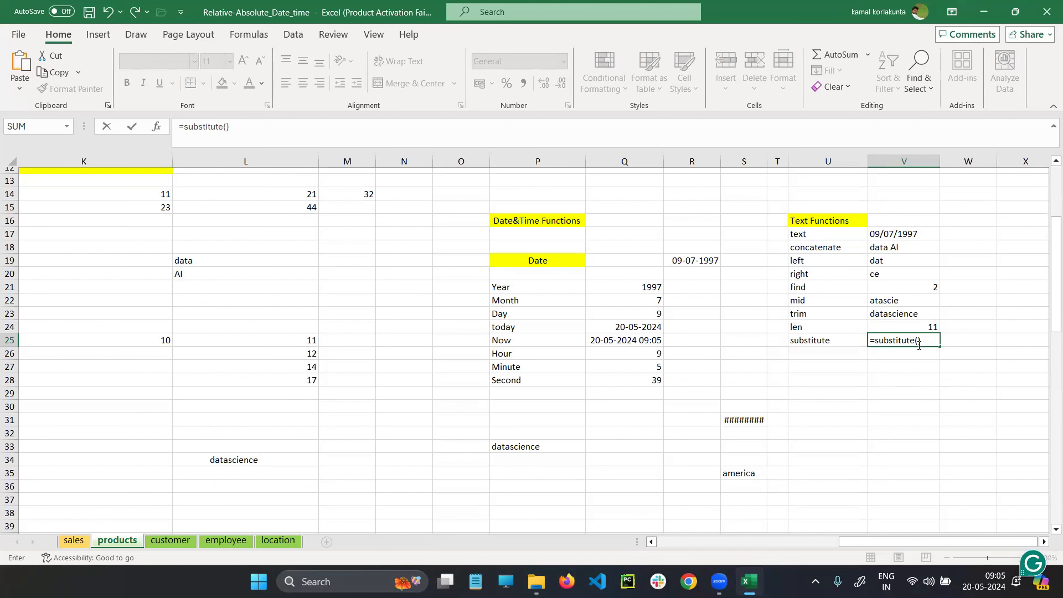
{"action": "left_click", "coordinate": [919, 344]}
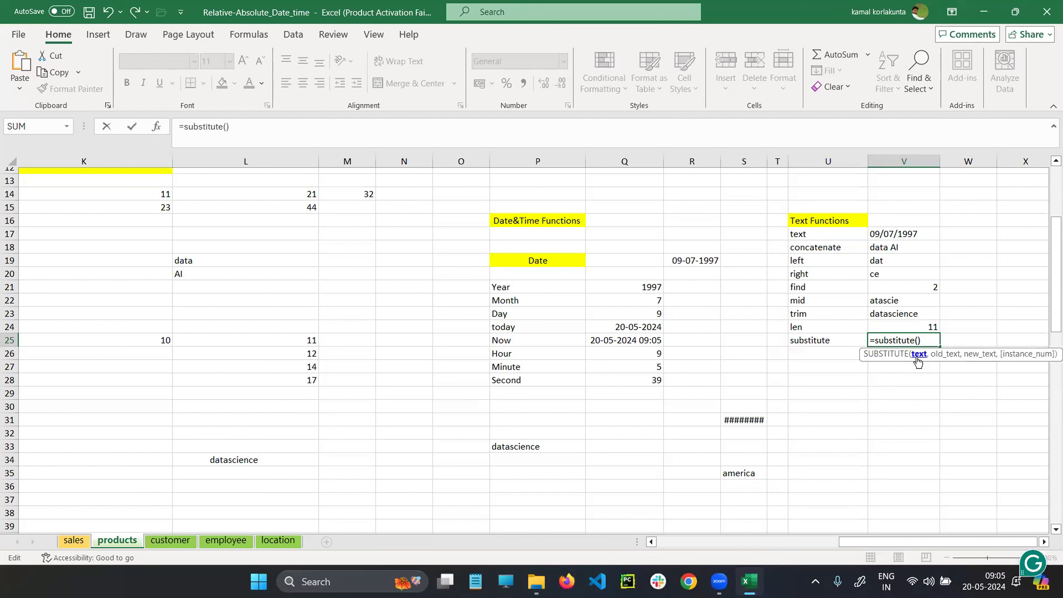
{"action": "left_click", "coordinate": [748, 472]}
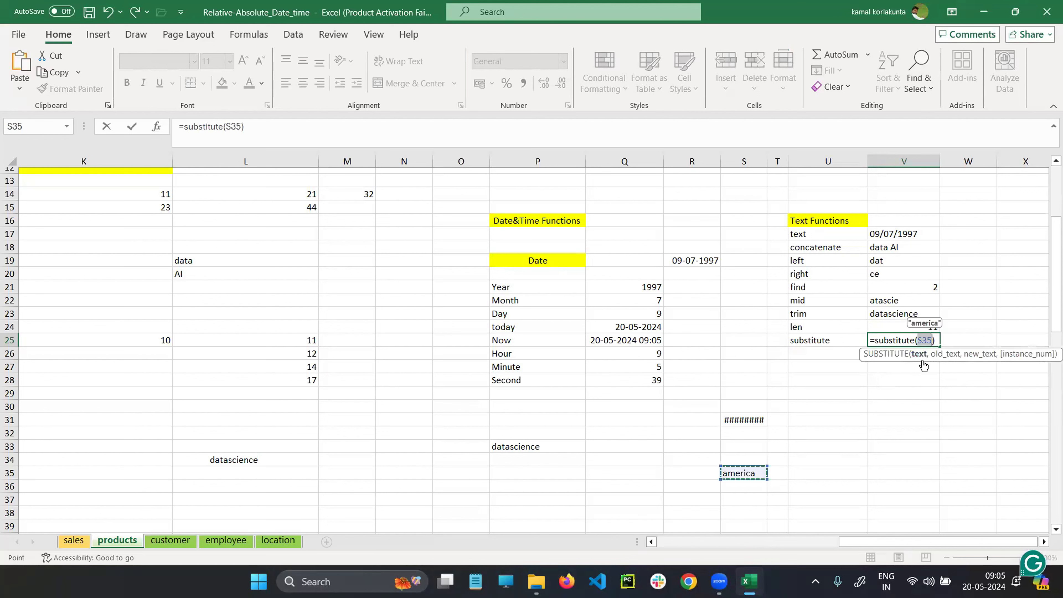
Complete the formula in V25 as =substitute(S35,"m","k") to replace the letter m with k.
{"action": "left_click", "coordinate": [934, 341]}
{"action": "type", "text": ",\""}
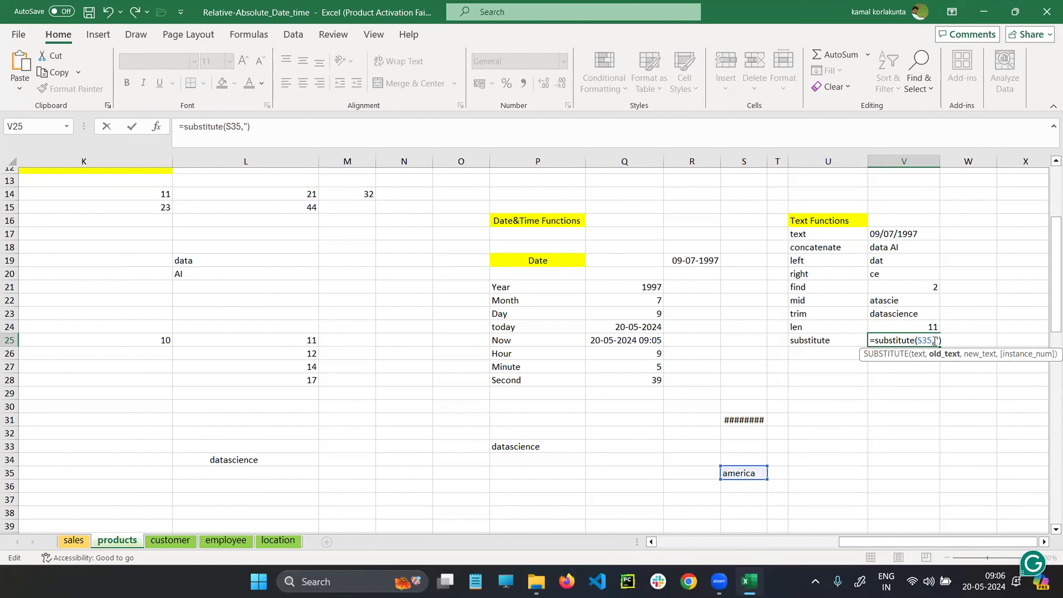
{"action": "type", "text": "\"\""}
{"action": "type", "text": "m"}
{"action": "type", "text": ",\"\""}
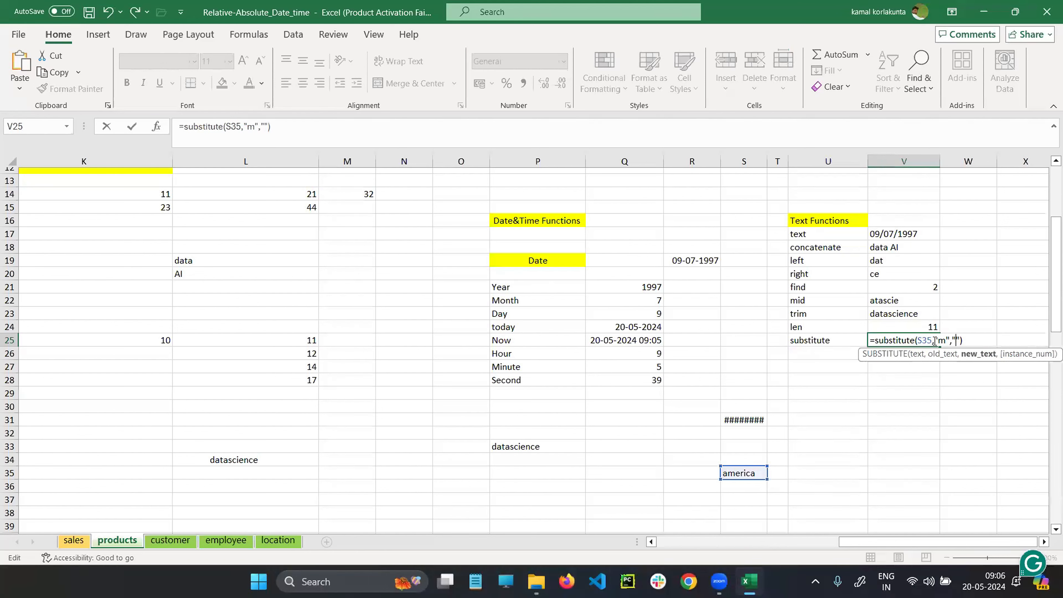
{"action": "type", "text": "k"}
{"action": "key", "text": "Return"}
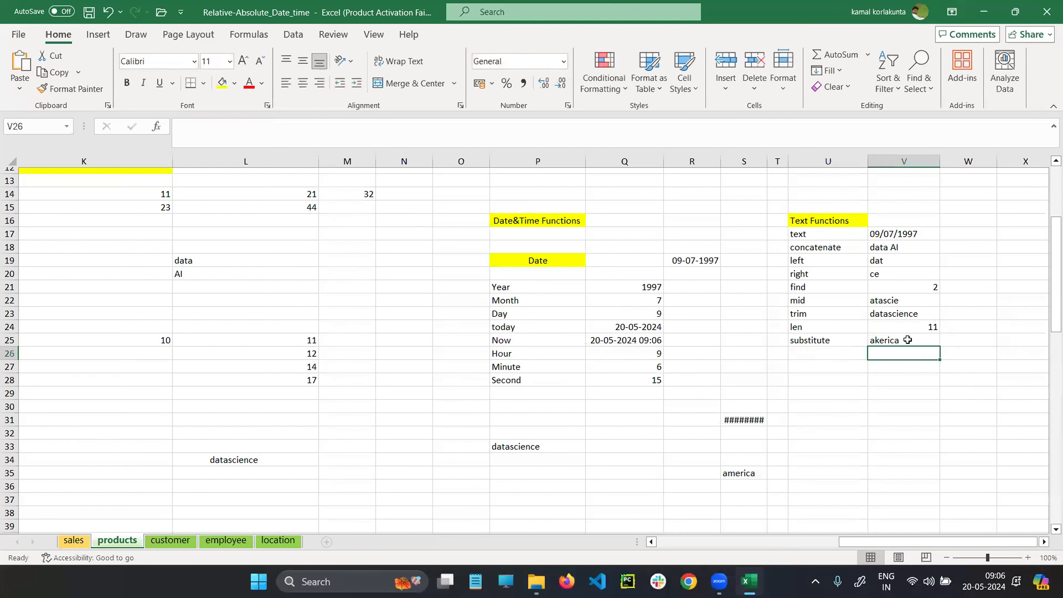
{"action": "left_click", "coordinate": [918, 343]}
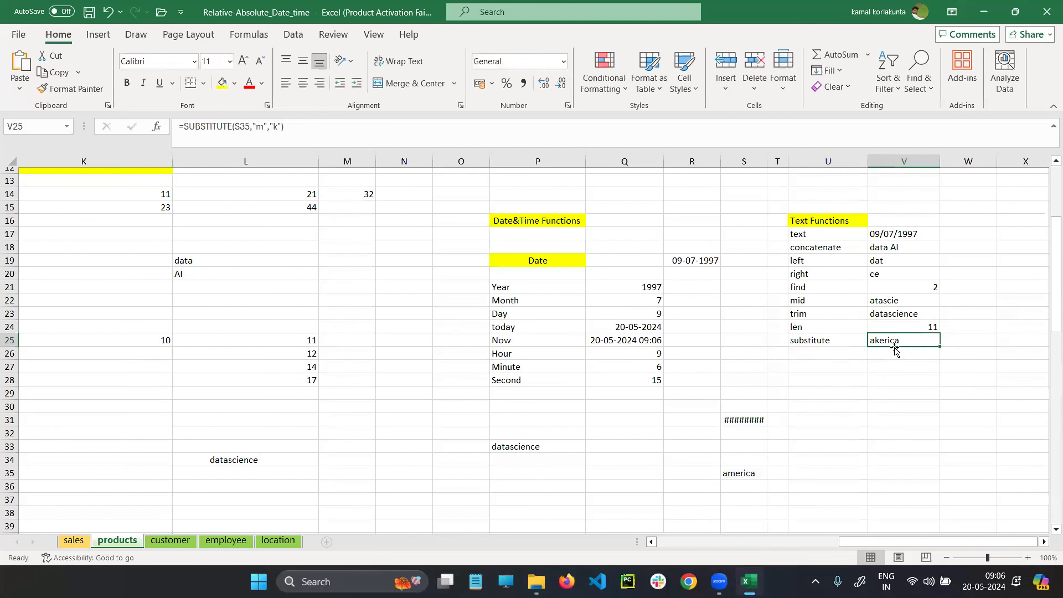
Frame the Text Functions table in red ink, circle each function name from text to substitute, and clear all ink.
{"action": "left_click", "coordinate": [45, 185]}
{"action": "mouse_move", "coordinate": [856, 223]}
{"action": "left_mouse_down"}
{"action": "mouse_move", "coordinate": [756, 366]}
{"action": "mouse_move", "coordinate": [956, 232]}
{"action": "mouse_move", "coordinate": [856, 222]}
{"action": "left_mouse_up"}
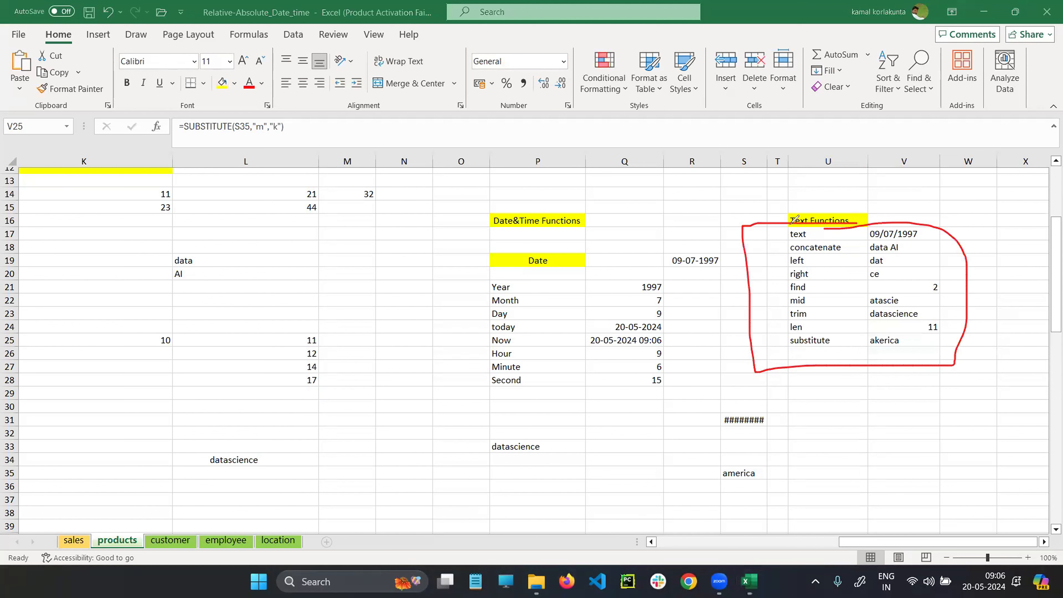
{"action": "mouse_move", "coordinate": [790, 224]}
{"action": "left_mouse_down"}
{"action": "mouse_move", "coordinate": [812, 231]}
{"action": "mouse_move", "coordinate": [819, 200]}
{"action": "mouse_move", "coordinate": [876, 221]}
{"action": "left_mouse_up"}
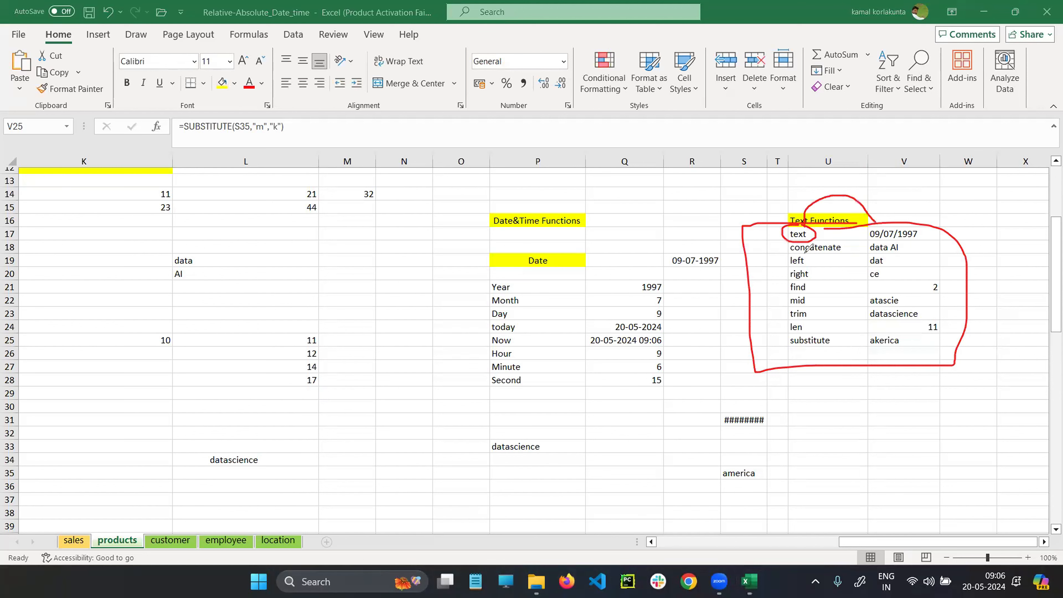
{"action": "mouse_move", "coordinate": [793, 244]}
{"action": "left_mouse_down"}
{"action": "mouse_move", "coordinate": [787, 252]}
{"action": "mouse_move", "coordinate": [856, 248]}
{"action": "mouse_move", "coordinate": [797, 245]}
{"action": "mouse_move", "coordinate": [809, 254]}
{"action": "mouse_move", "coordinate": [789, 274]}
{"action": "mouse_move", "coordinate": [806, 266]}
{"action": "mouse_move", "coordinate": [788, 293]}
{"action": "mouse_move", "coordinate": [816, 289]}
{"action": "mouse_move", "coordinate": [806, 311]}
{"action": "mouse_move", "coordinate": [803, 295]}
{"action": "mouse_move", "coordinate": [809, 321]}
{"action": "mouse_move", "coordinate": [801, 317]}
{"action": "mouse_move", "coordinate": [797, 335]}
{"action": "mouse_move", "coordinate": [801, 310]}
{"action": "mouse_move", "coordinate": [791, 346]}
{"action": "mouse_move", "coordinate": [826, 351]}
{"action": "mouse_move", "coordinate": [827, 334]}
{"action": "left_mouse_up"}
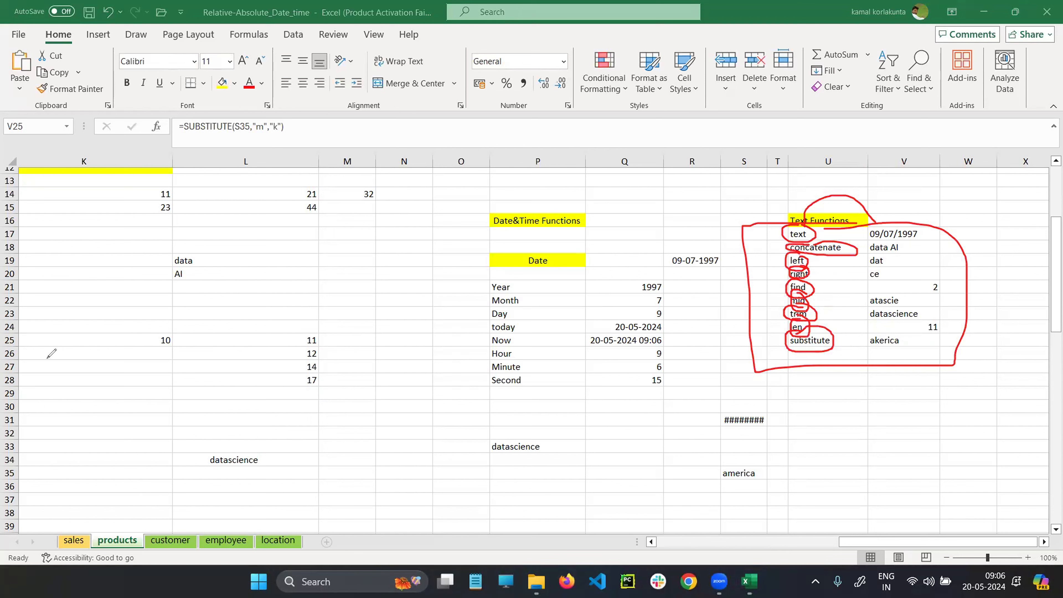
{"action": "left_click", "coordinate": [101, 373]}
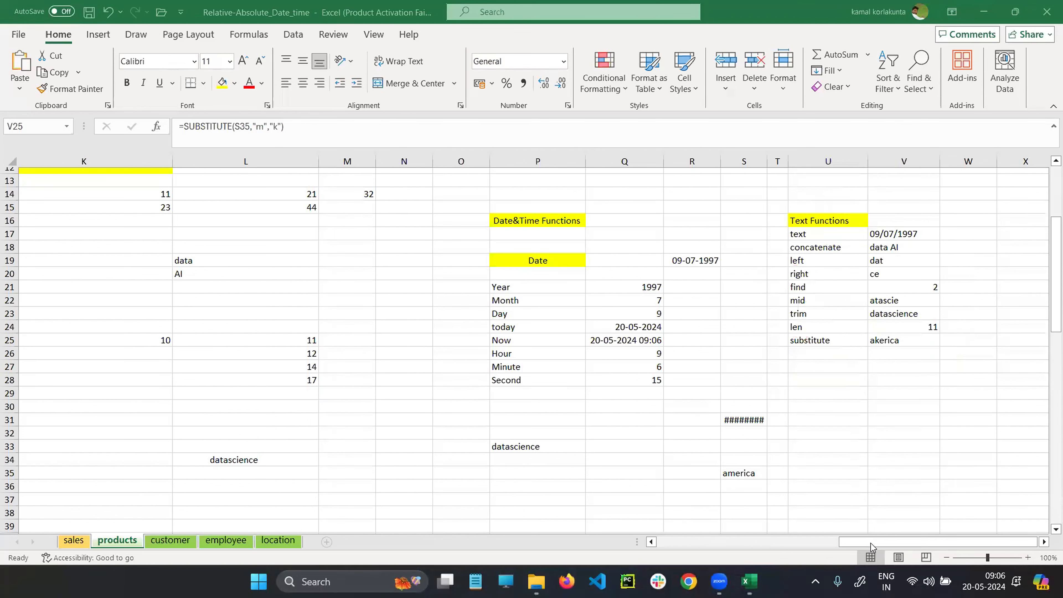
Open the RIGHT formula in cell V20 for review and return to cell V25.
{"action": "left_click_drag", "start_coordinate": [871, 546], "coordinate": [915, 550]}
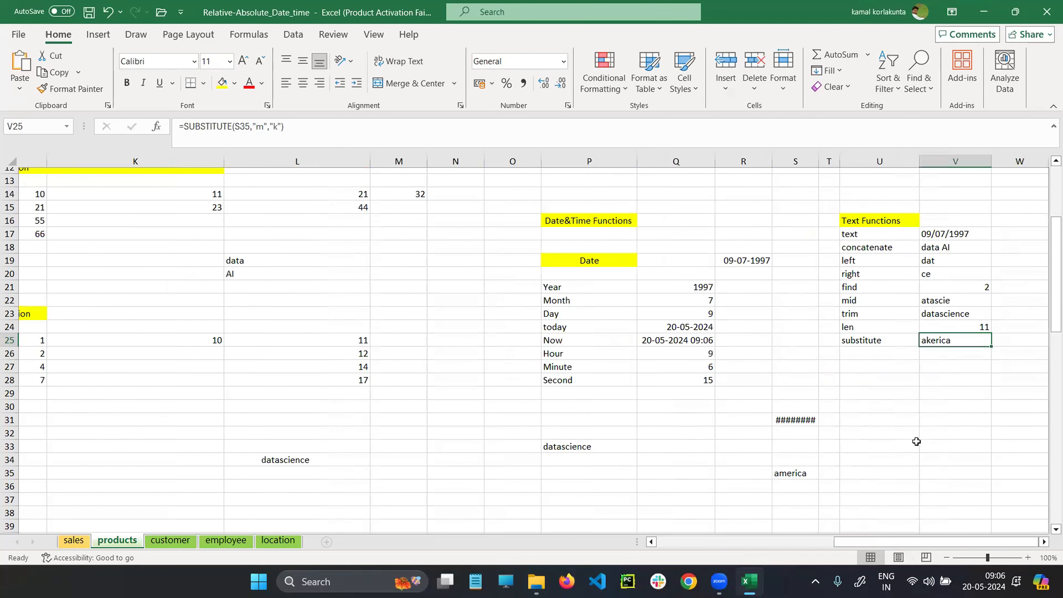
{"action": "double_click", "coordinate": [948, 271]}
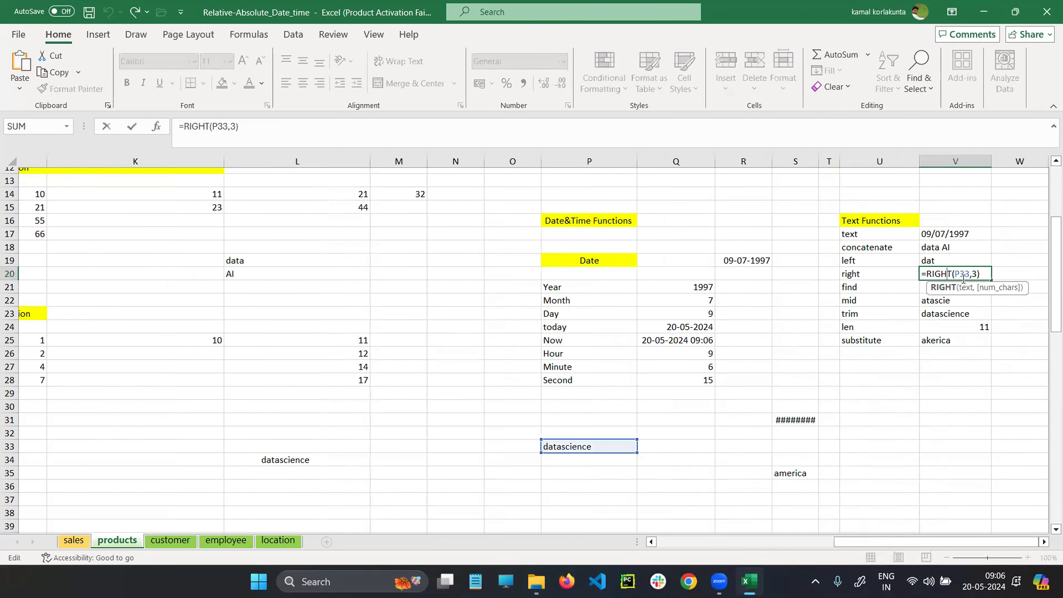
{"action": "left_click", "coordinate": [968, 346]}
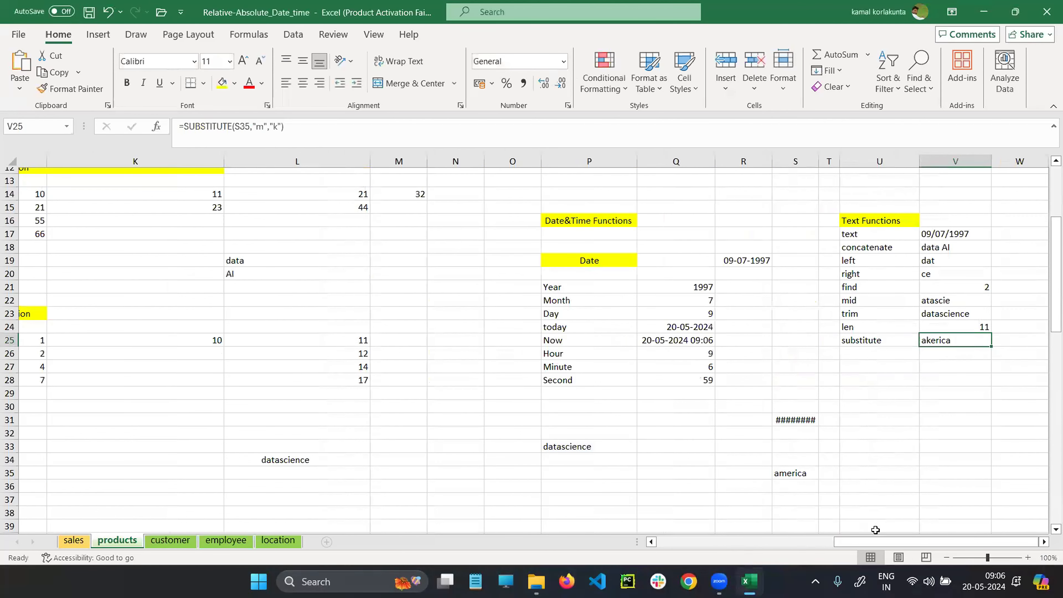
Handwrite vlookup/hlookup in red ink above columns H to J.
{"action": "left_click_drag", "start_coordinate": [874, 541], "coordinate": [688, 538]}
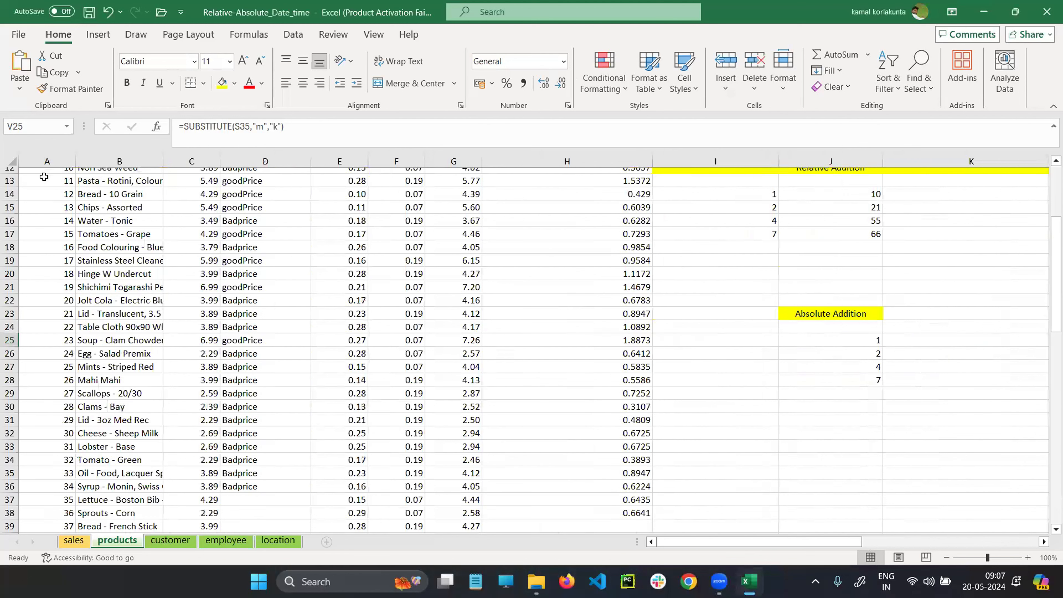
{"action": "mouse_move", "coordinate": [528, 140]}
{"action": "left_mouse_down"}
{"action": "mouse_move", "coordinate": [546, 131]}
{"action": "mouse_move", "coordinate": [566, 161]}
{"action": "left_mouse_up"}
{"action": "left_click_drag", "start_coordinate": [576, 134], "coordinate": [580, 124]}
{"action": "left_click_drag", "start_coordinate": [604, 119], "coordinate": [609, 146]}
{"action": "left_click_drag", "start_coordinate": [615, 124], "coordinate": [640, 155]}
{"action": "left_click_drag", "start_coordinate": [665, 89], "coordinate": [666, 151]}
{"action": "left_click_drag", "start_coordinate": [676, 109], "coordinate": [687, 137]}
{"action": "mouse_move", "coordinate": [707, 114]}
{"action": "left_mouse_down"}
{"action": "mouse_move", "coordinate": [708, 134]}
{"action": "mouse_move", "coordinate": [719, 118]}
{"action": "mouse_move", "coordinate": [747, 115]}
{"action": "mouse_move", "coordinate": [791, 146]}
{"action": "left_mouse_up"}
{"action": "left_click_drag", "start_coordinate": [790, 125], "coordinate": [810, 116]}
Handwrite match and index in red ink below the vlookup/hlookup note, near columns I and J.
{"action": "left_click_drag", "start_coordinate": [688, 230], "coordinate": [712, 236]}
{"action": "left_click_drag", "start_coordinate": [730, 216], "coordinate": [732, 227]}
{"action": "left_click_drag", "start_coordinate": [739, 186], "coordinate": [737, 219]}
{"action": "mouse_move", "coordinate": [720, 208]}
{"action": "left_mouse_down"}
{"action": "mouse_move", "coordinate": [756, 202]}
{"action": "mouse_move", "coordinate": [754, 219]}
{"action": "left_mouse_up"}
{"action": "left_click_drag", "start_coordinate": [769, 174], "coordinate": [780, 222]}
{"action": "mouse_move", "coordinate": [738, 268]}
{"action": "left_mouse_down"}
{"action": "mouse_move", "coordinate": [739, 280]}
{"action": "mouse_move", "coordinate": [759, 279]}
{"action": "mouse_move", "coordinate": [766, 266]}
{"action": "left_mouse_up"}
{"action": "mouse_move", "coordinate": [771, 228]}
{"action": "left_mouse_down"}
{"action": "mouse_move", "coordinate": [776, 264]}
{"action": "mouse_move", "coordinate": [805, 259]}
{"action": "left_mouse_up"}
{"action": "left_click_drag", "start_coordinate": [814, 237], "coordinate": [825, 249]}
{"action": "left_click_drag", "start_coordinate": [821, 244], "coordinate": [838, 241]}
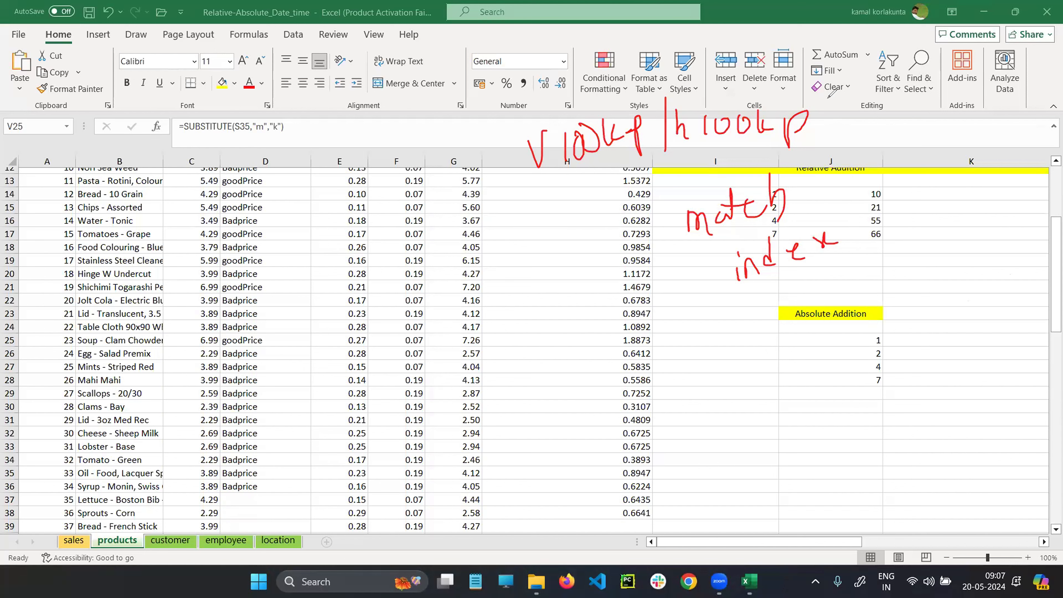
Draw a vertical ink divider through column J, handwrite Data Val beside it over column K, and clear all ink.
{"action": "left_click_drag", "start_coordinate": [830, 96], "coordinate": [862, 393]}
{"action": "mouse_move", "coordinate": [893, 138]}
{"action": "left_mouse_down"}
{"action": "mouse_move", "coordinate": [900, 167]}
{"action": "mouse_move", "coordinate": [912, 149]}
{"action": "left_mouse_up"}
{"action": "mouse_move", "coordinate": [931, 139]}
{"action": "left_mouse_down"}
{"action": "mouse_move", "coordinate": [929, 157]}
{"action": "mouse_move", "coordinate": [929, 127]}
{"action": "mouse_move", "coordinate": [947, 132]}
{"action": "left_mouse_up"}
{"action": "left_click_drag", "start_coordinate": [953, 128], "coordinate": [953, 140]}
{"action": "left_click_drag", "start_coordinate": [958, 131], "coordinate": [979, 147]}
{"action": "mouse_move", "coordinate": [926, 187]}
{"action": "left_mouse_down"}
{"action": "mouse_move", "coordinate": [940, 209]}
{"action": "mouse_move", "coordinate": [944, 185]}
{"action": "left_mouse_up"}
{"action": "left_click_drag", "start_coordinate": [963, 201], "coordinate": [986, 196]}
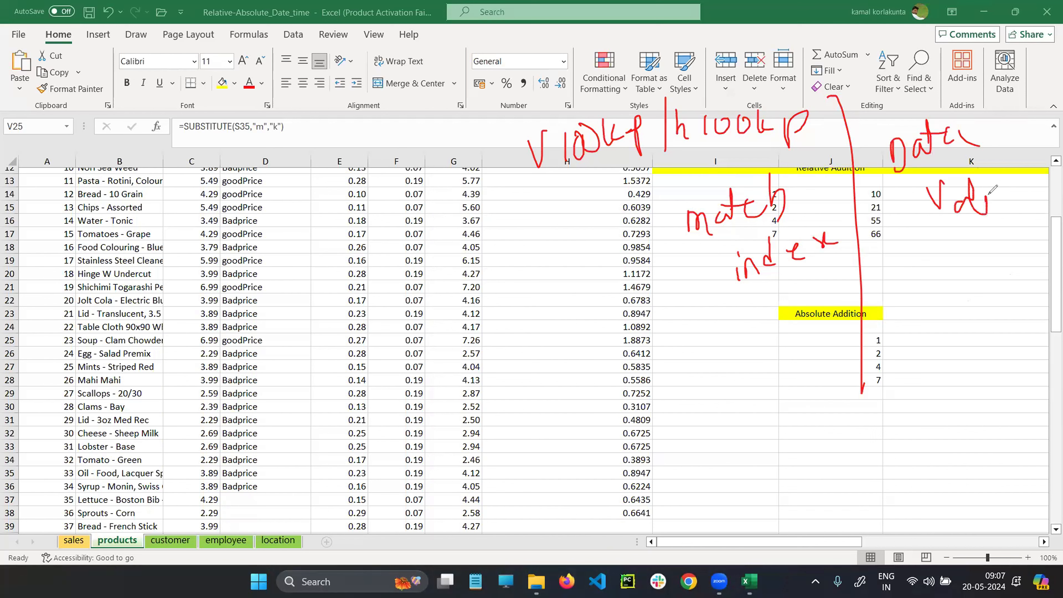
{"action": "left_click", "coordinate": [66, 317]}
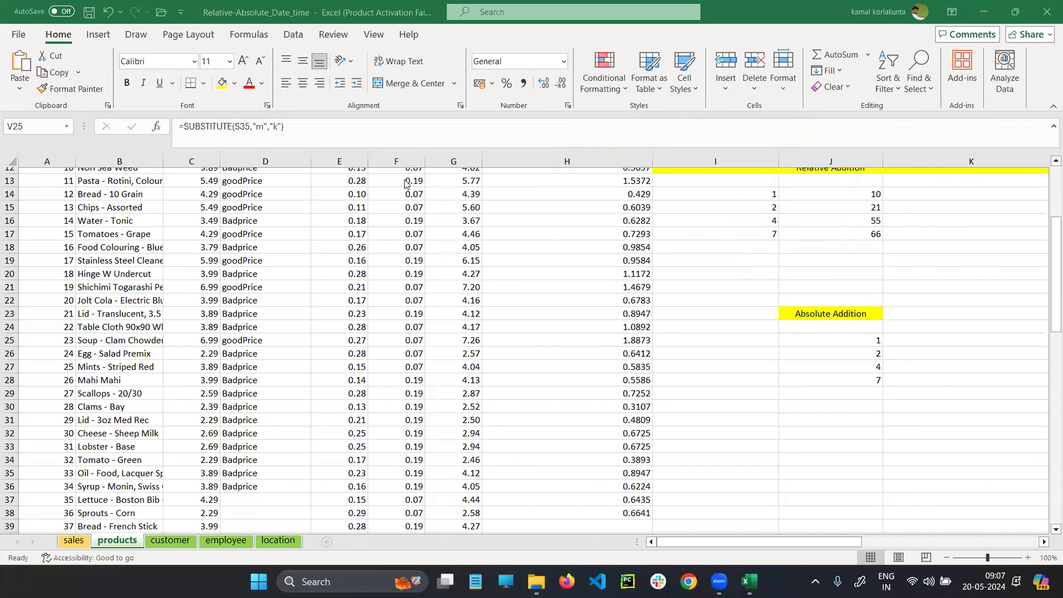
Save the Relative-Absolute_Date_time workbook under its existing name.
{"action": "left_click", "coordinate": [18, 35]}
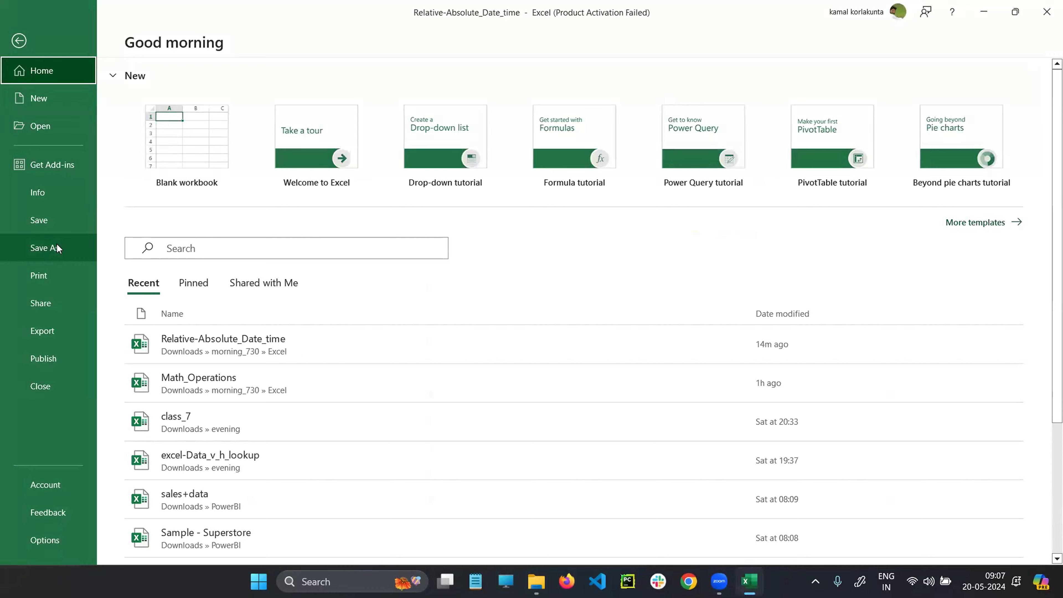
{"action": "left_click", "coordinate": [57, 219]}
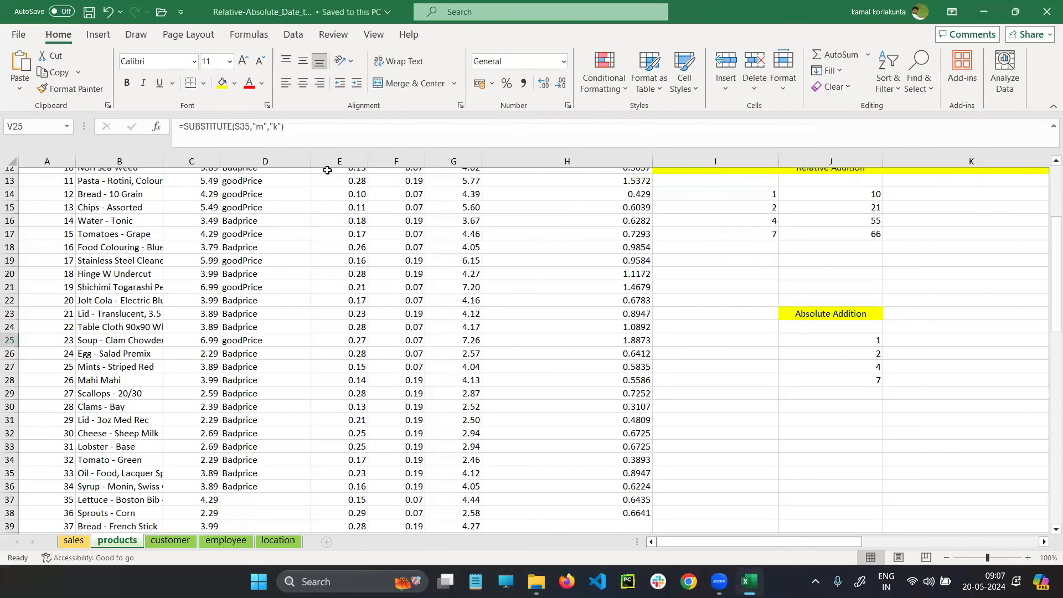
{"action": "left_click_drag", "start_coordinate": [763, 541], "coordinate": [728, 559]}
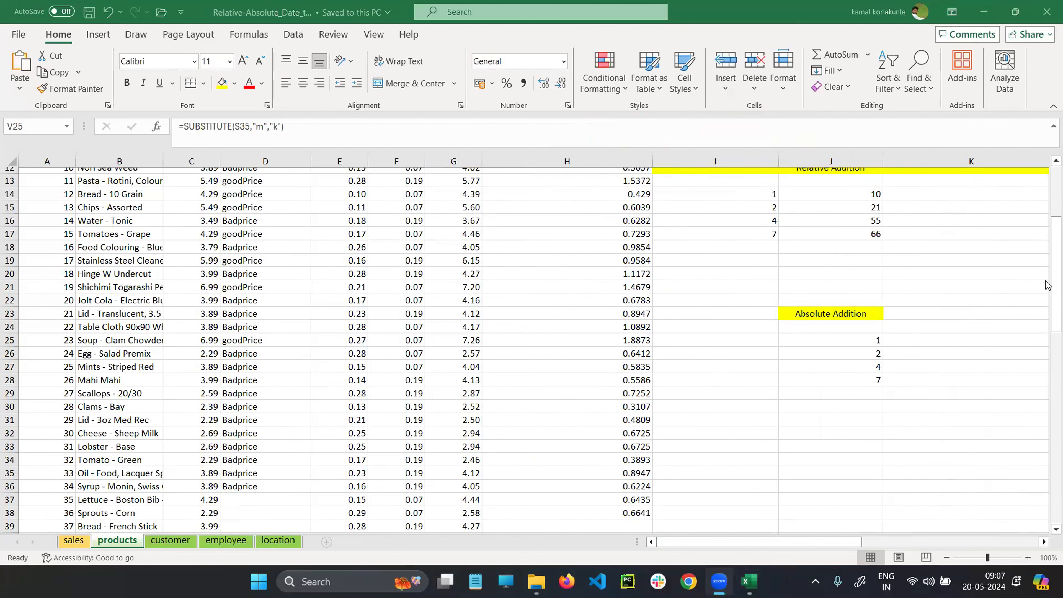
{"action": "left_click_drag", "start_coordinate": [1048, 220], "coordinate": [1046, 541]}
{"action": "left_click_drag", "start_coordinate": [830, 542], "coordinate": [808, 542]}
{"action": "left_click", "coordinate": [17, 34]}
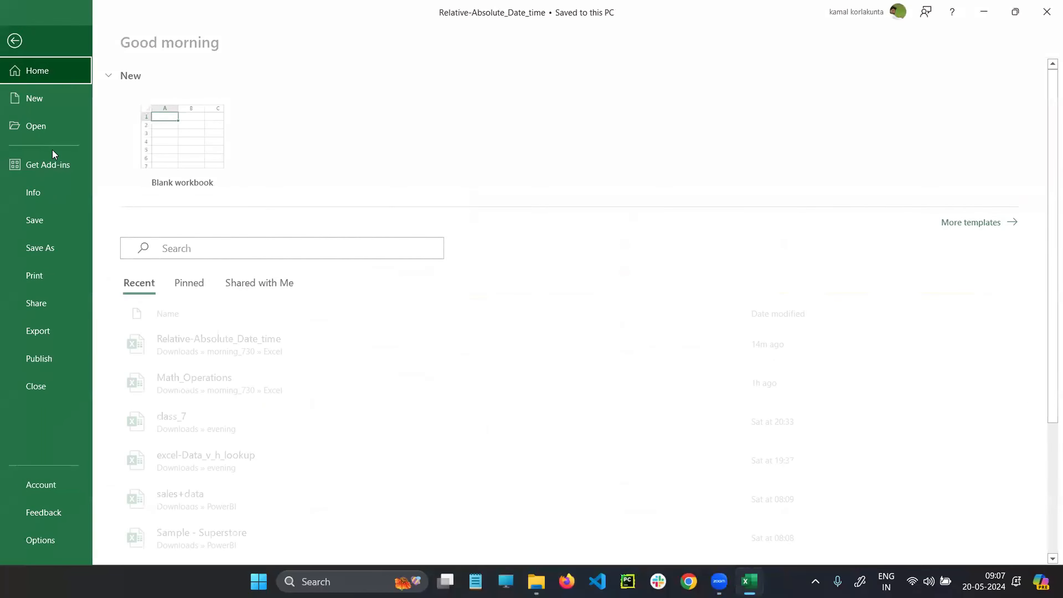
{"action": "key", "text": "Escape"}
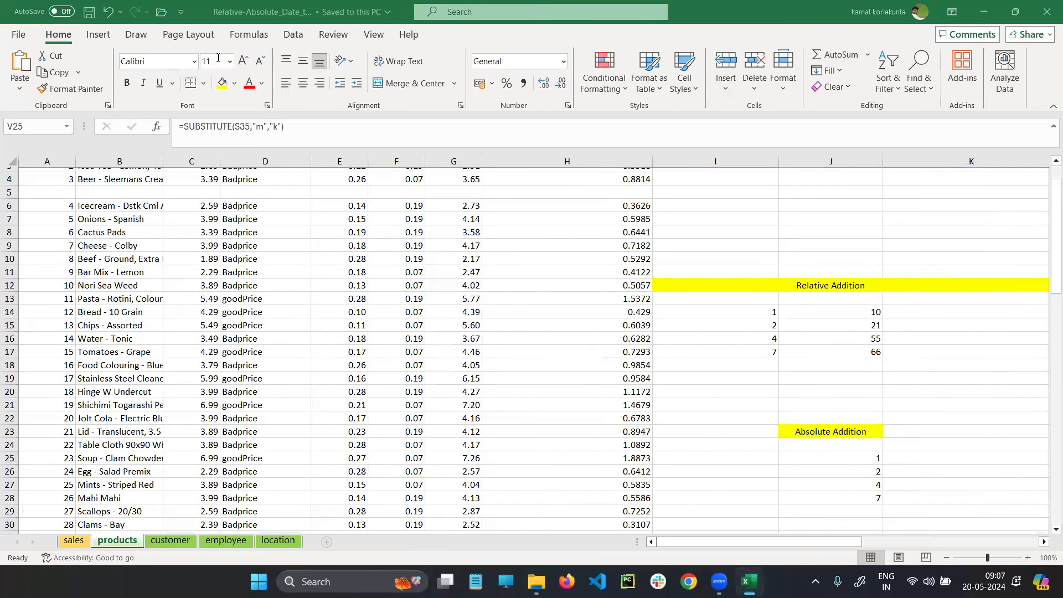